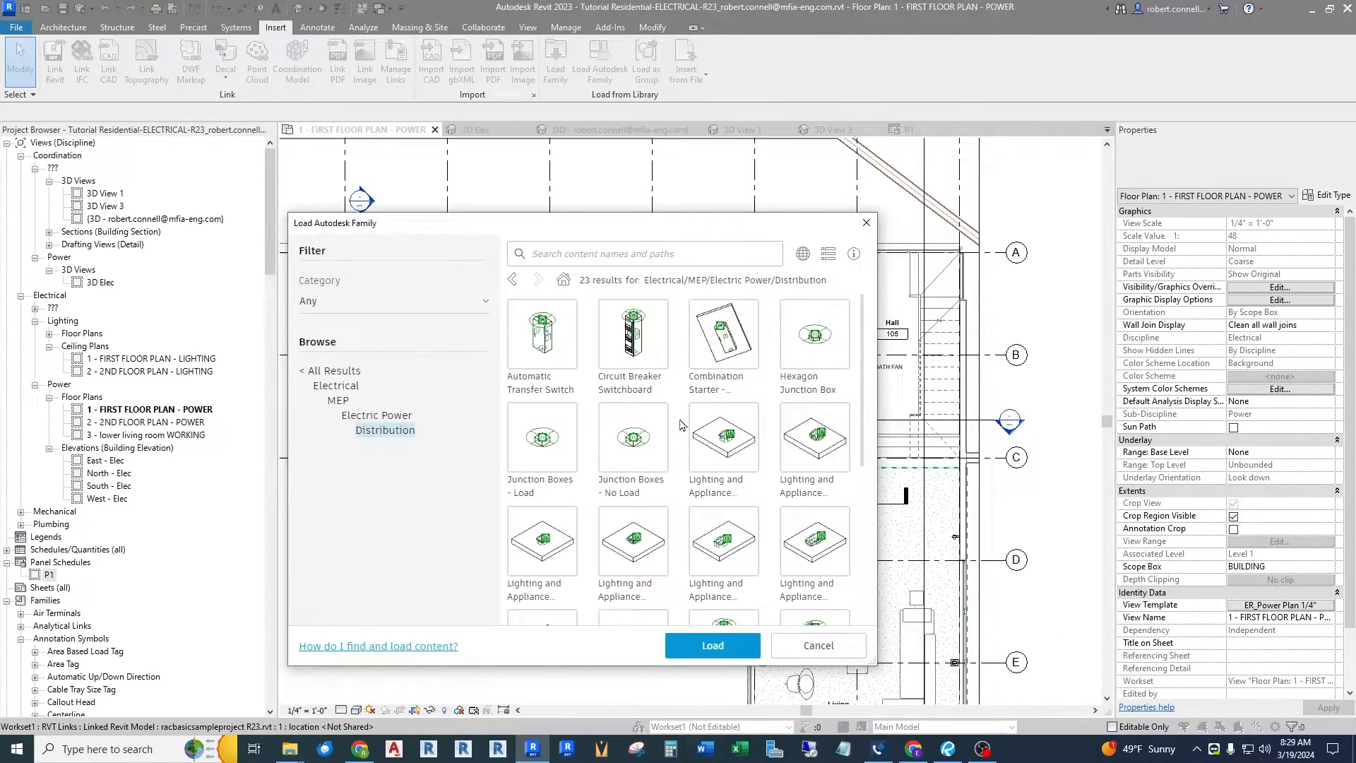
scroll(680, 425, down, 5)
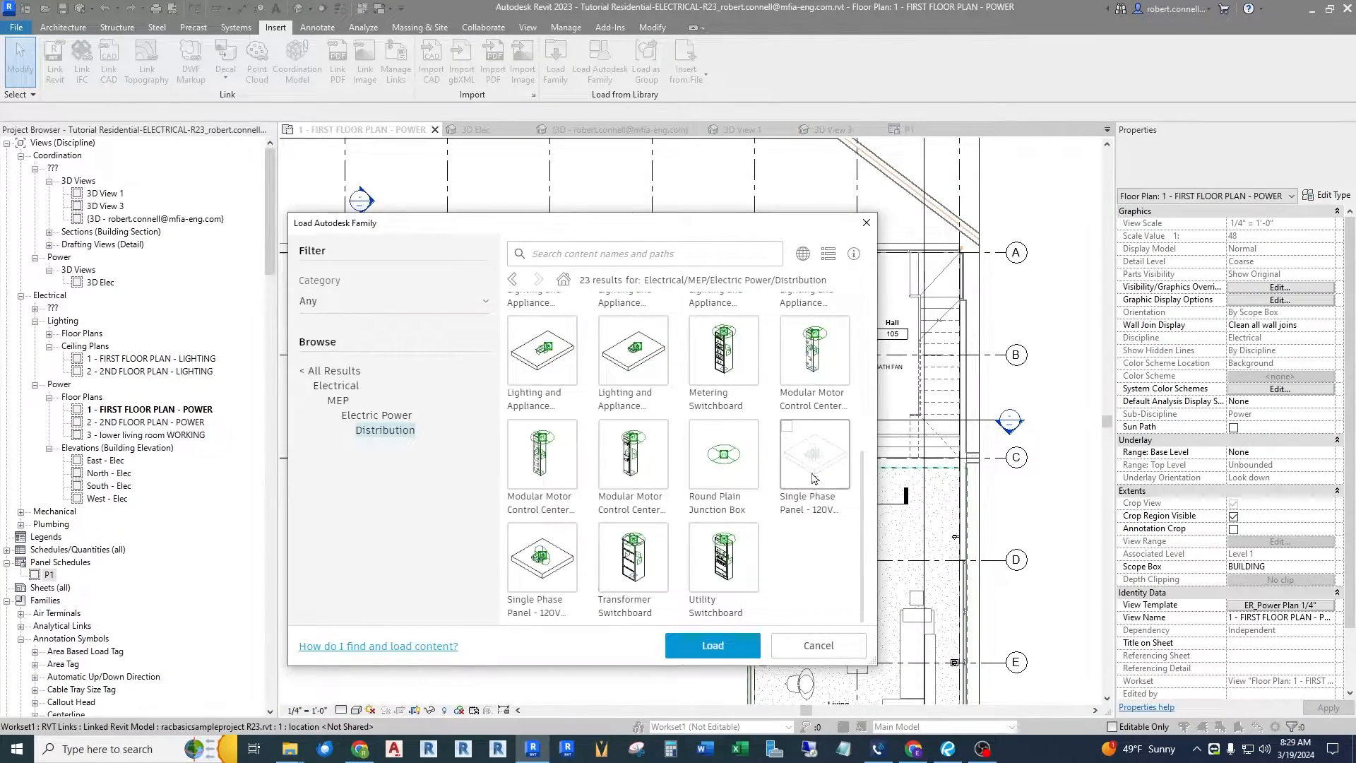
scroll(818, 473, up, 3)
scroll(818, 473, down, 3)
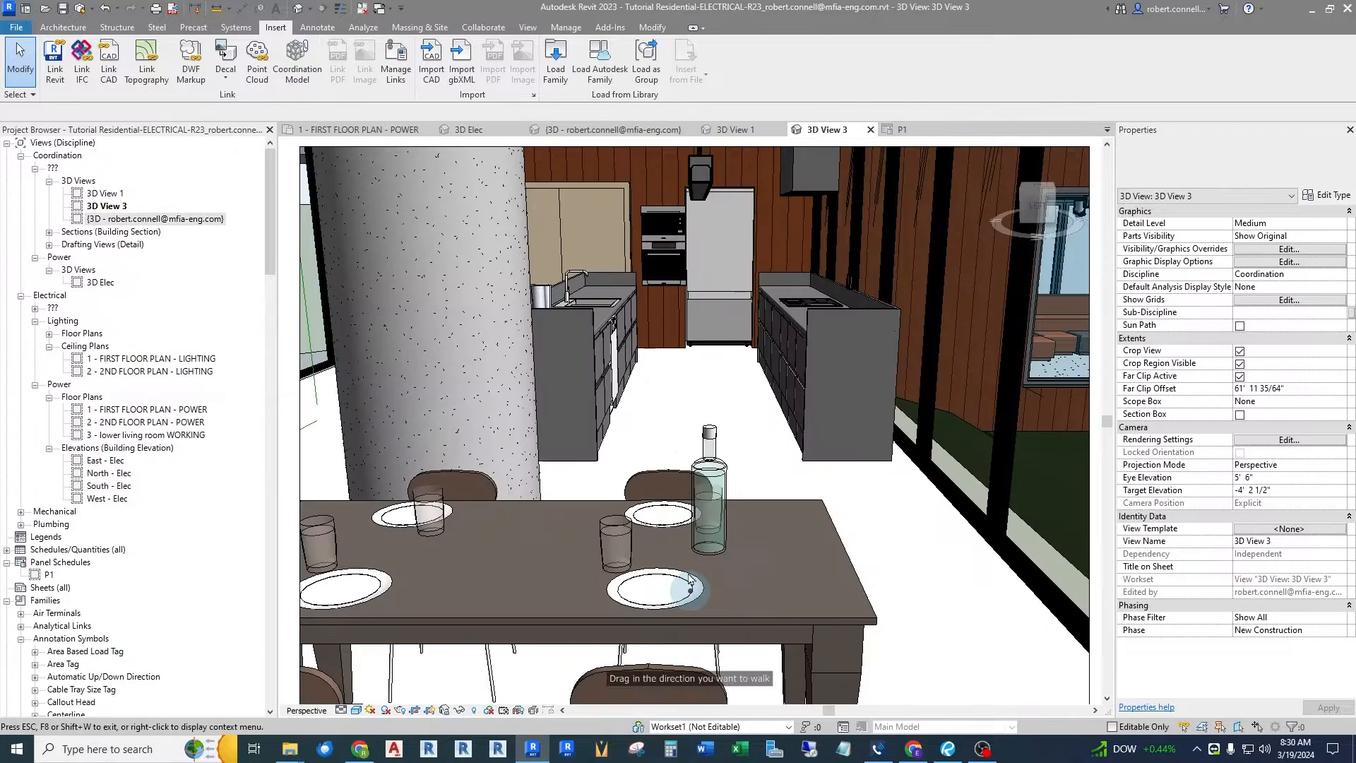
drag(684, 558, 685, 562)
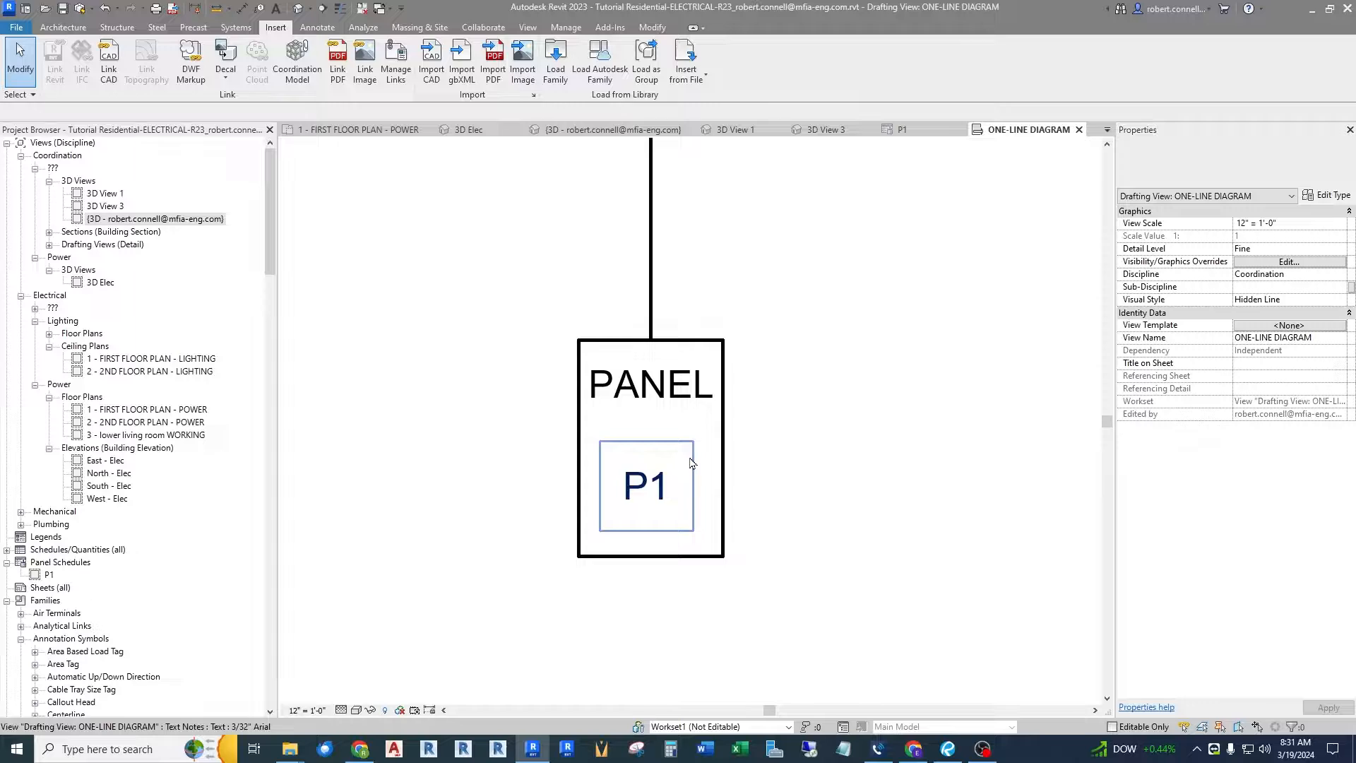
scroll(696, 462, down, 4)
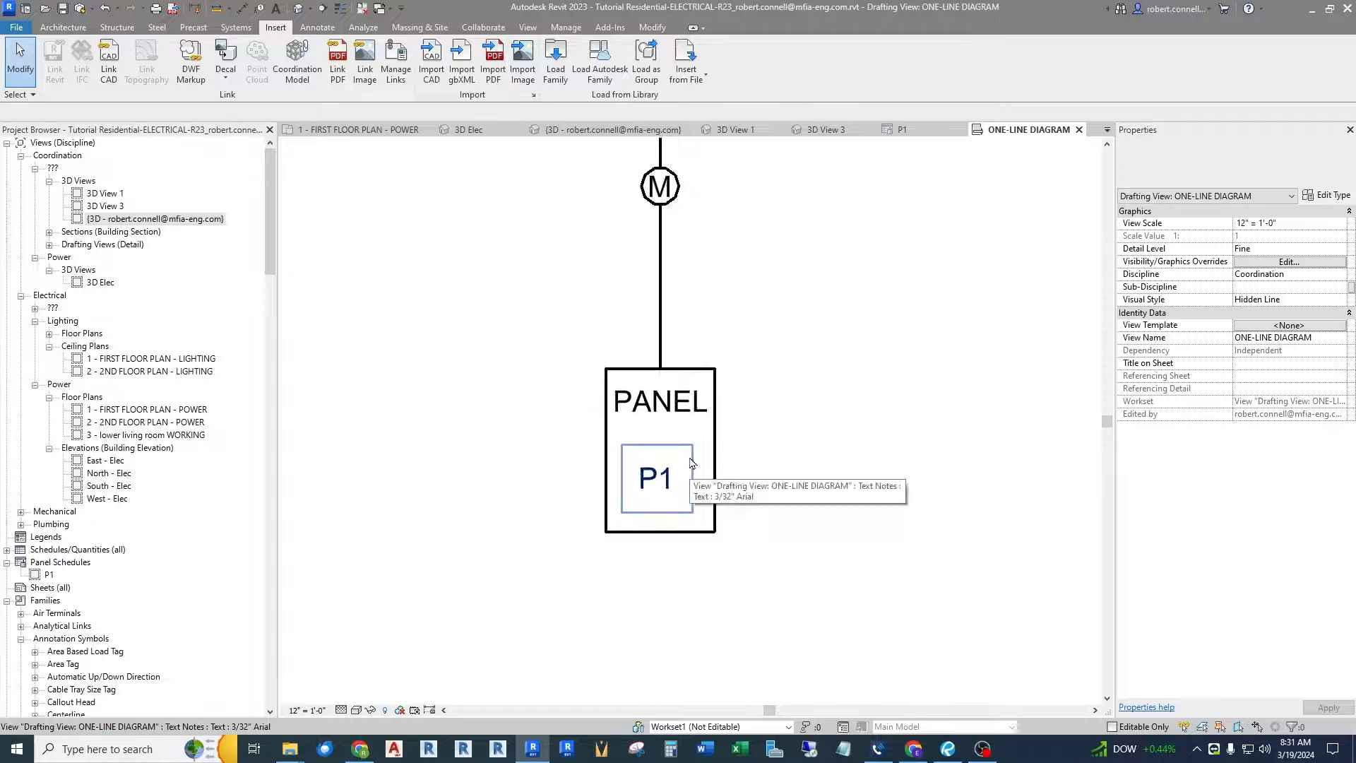
scroll(691, 463, down, 1)
scroll(743, 190, up, 2)
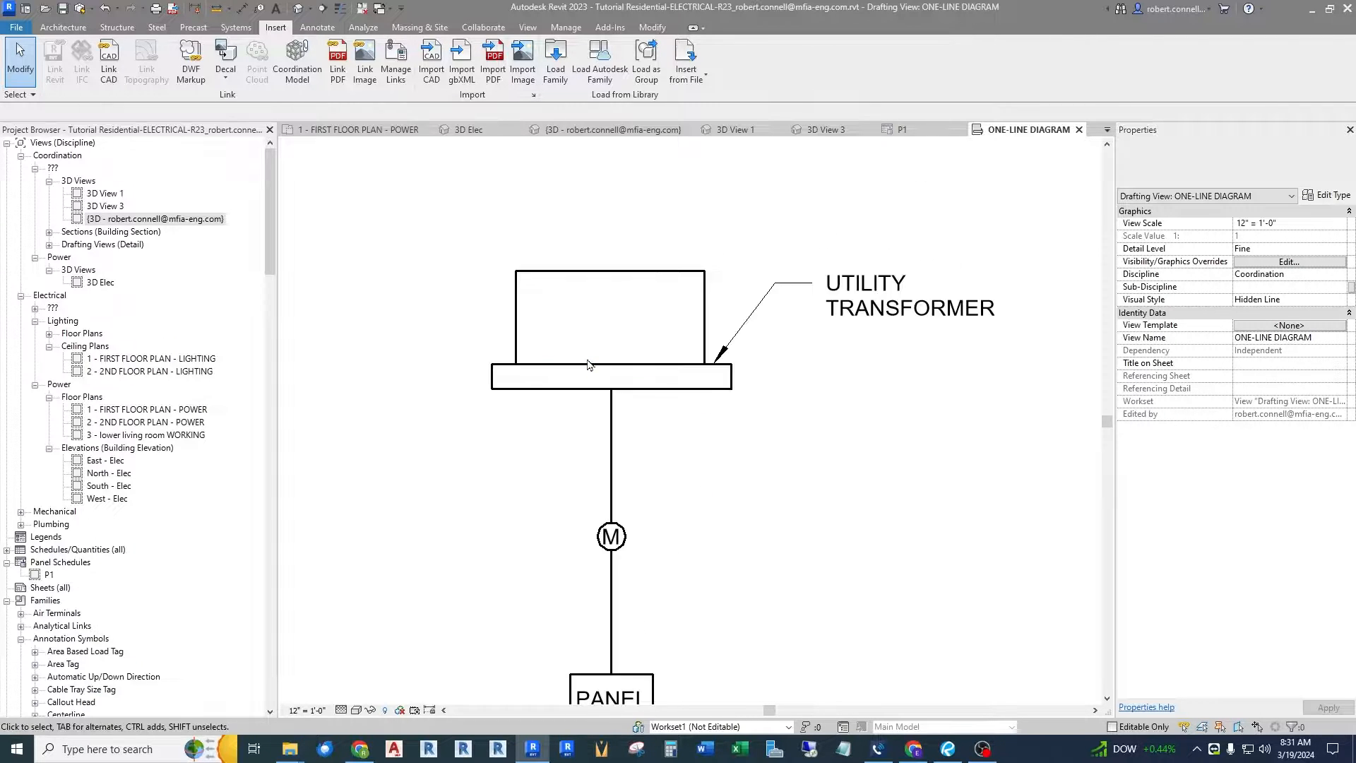
scroll(588, 364, up, 1)
scroll(676, 318, down, 1)
scroll(664, 339, down, 2)
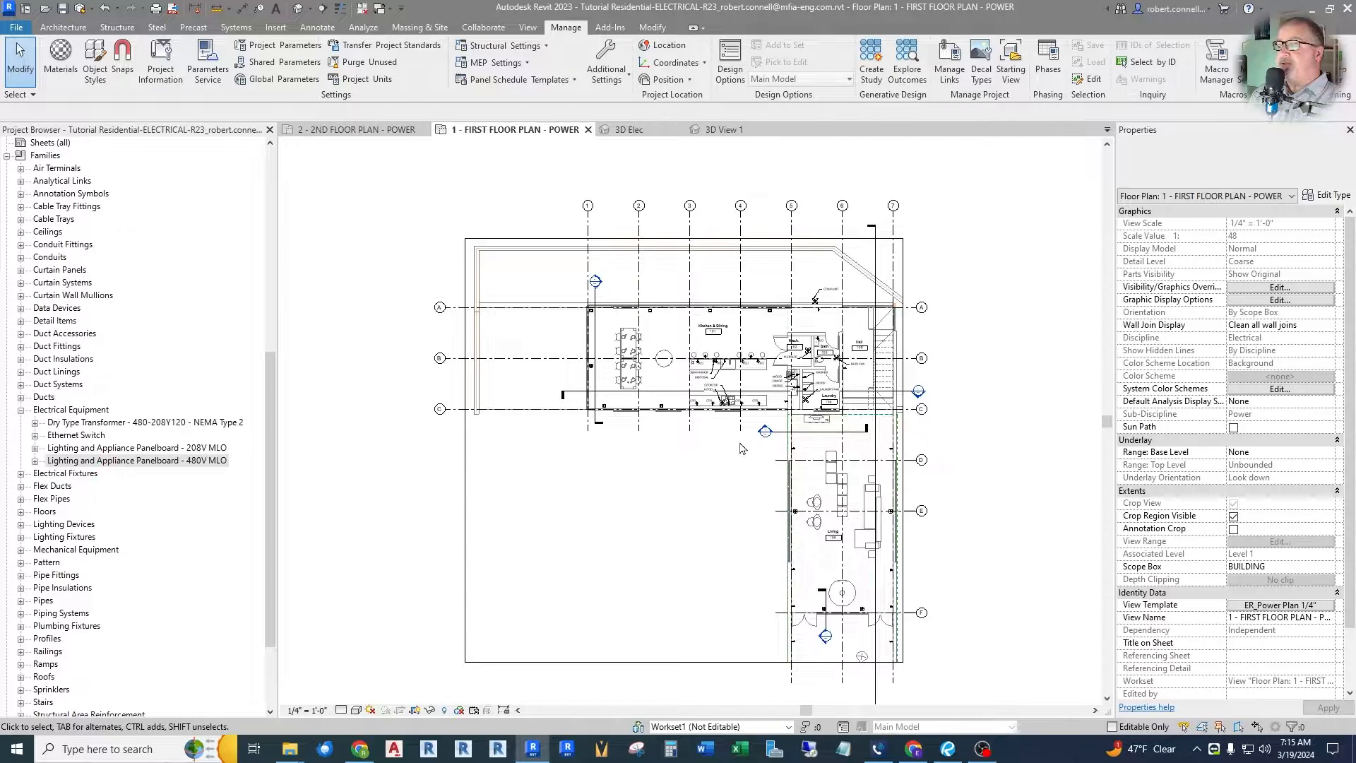
Open the 2 - 2ND FLOOR PLAN - POWER view and examine its bedrooms, bathrooms and receptacle layout
click(359, 130)
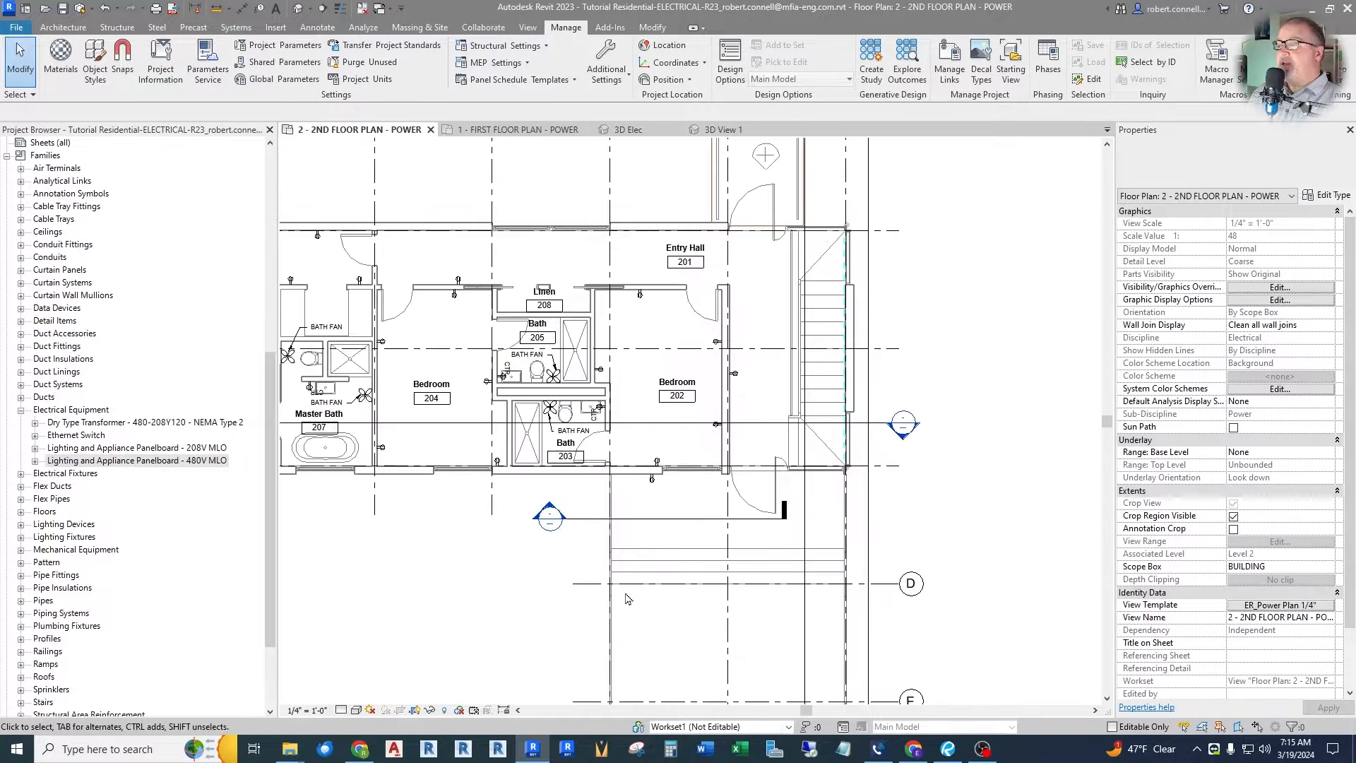
scroll(956, 374, down, 4)
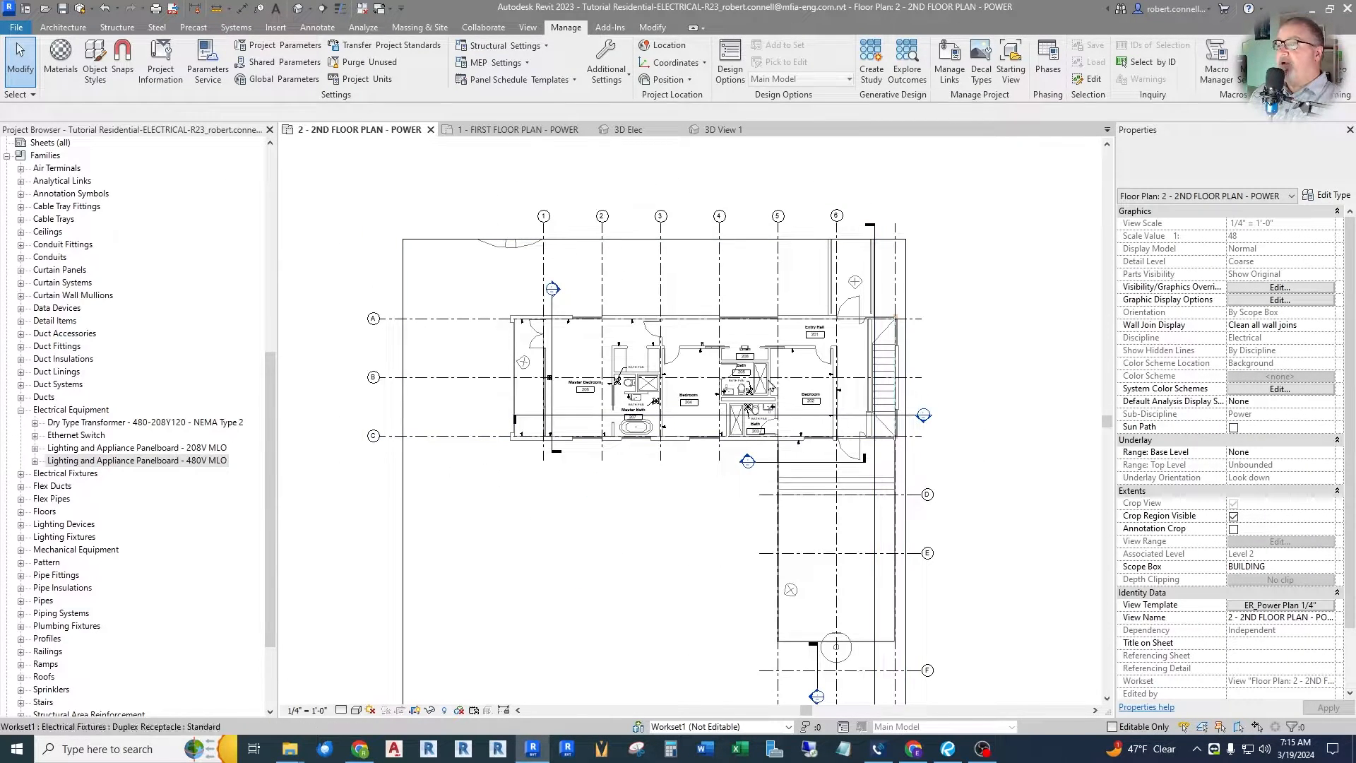
scroll(770, 385, up, 3)
scroll(677, 456, down, 1)
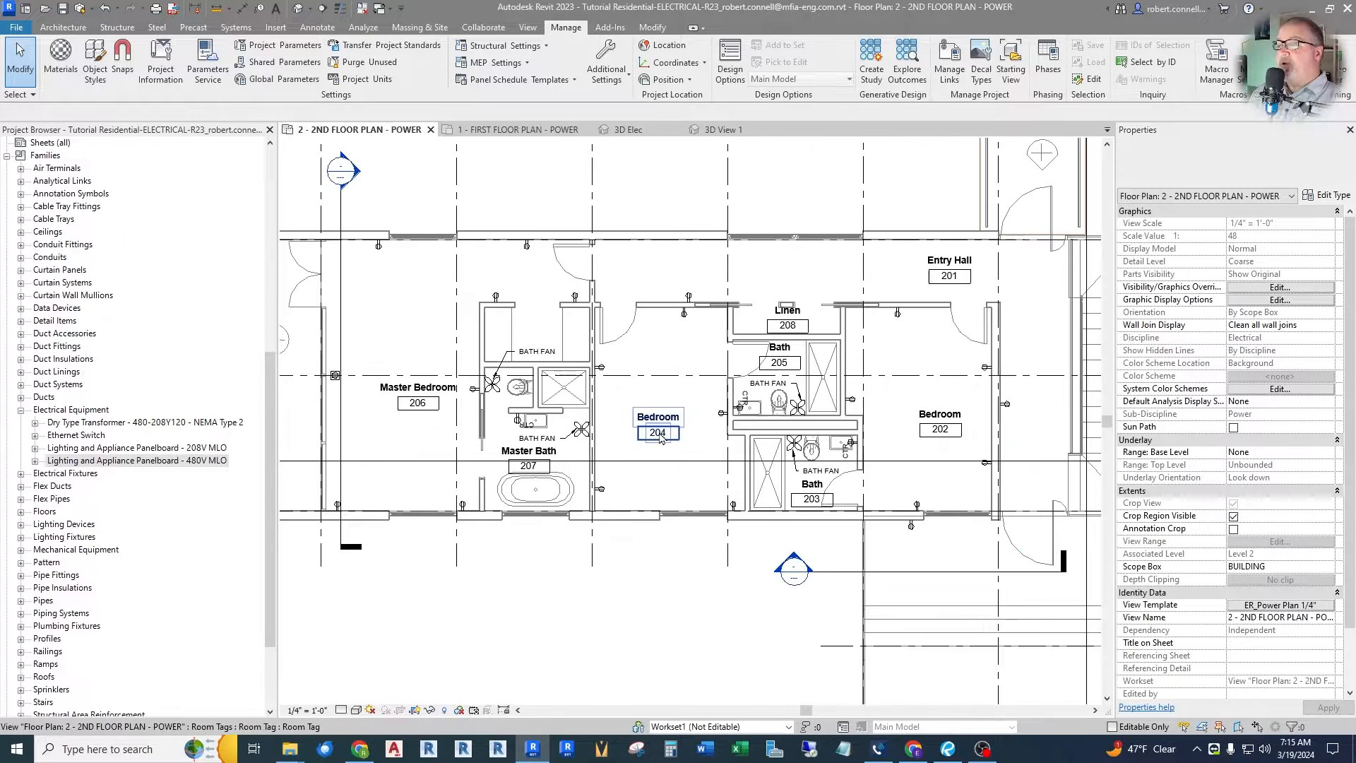
scroll(676, 456, up, 1)
scroll(677, 455, up, 2)
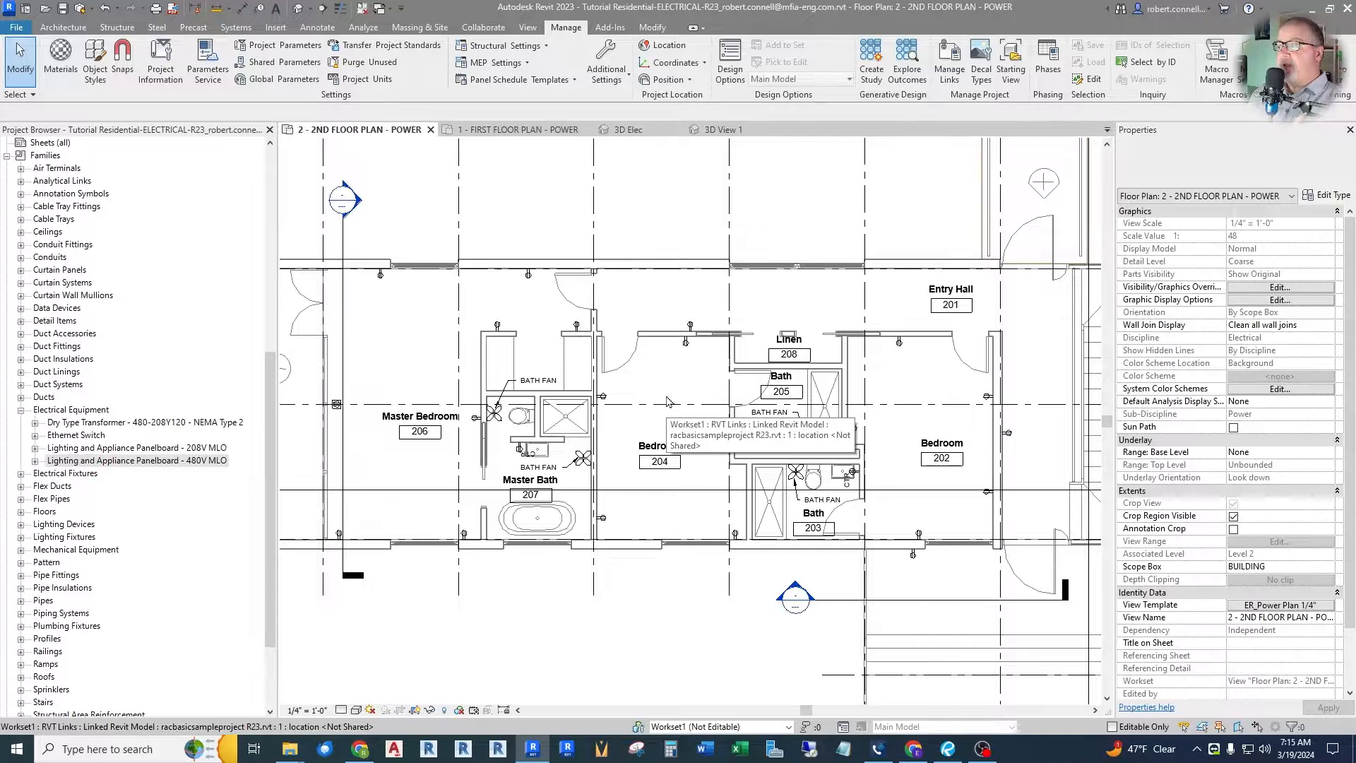
scroll(669, 401, down, 1)
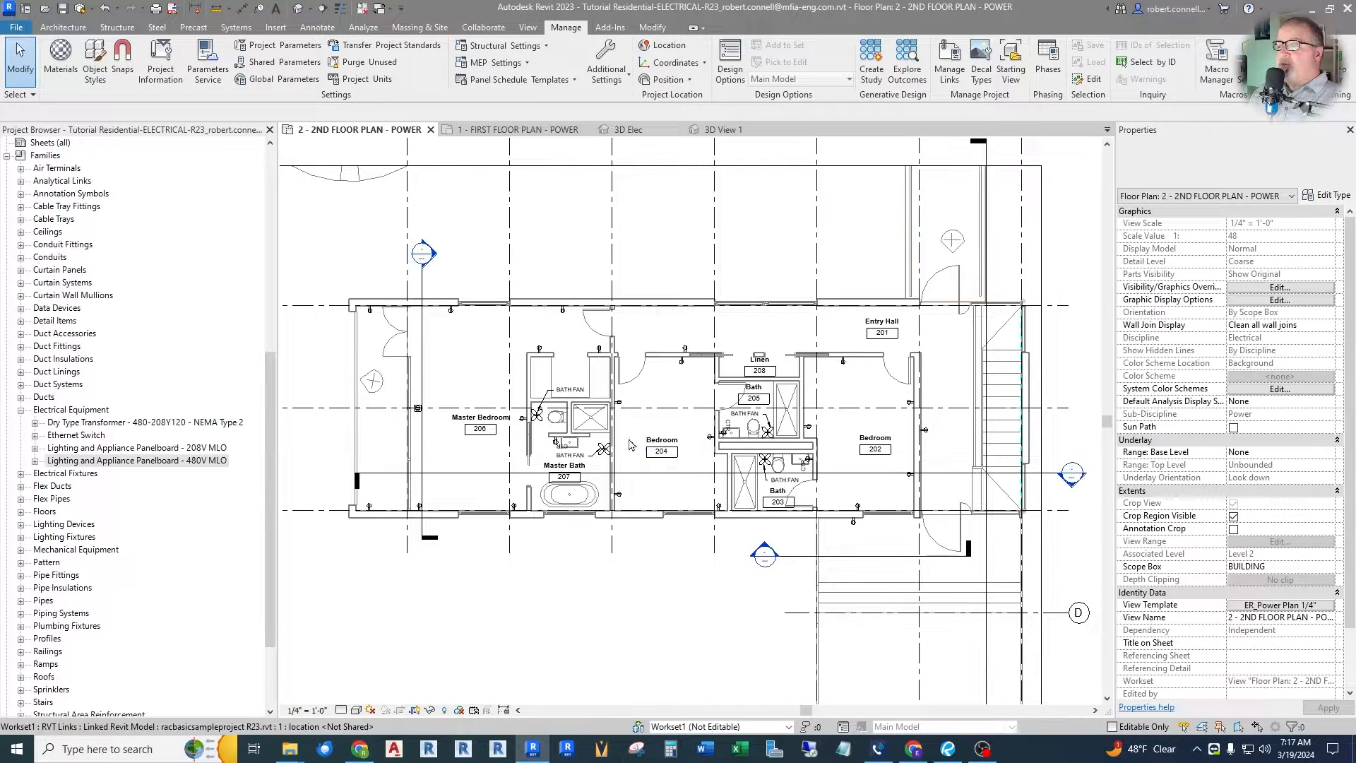
scroll(653, 500, down, 3)
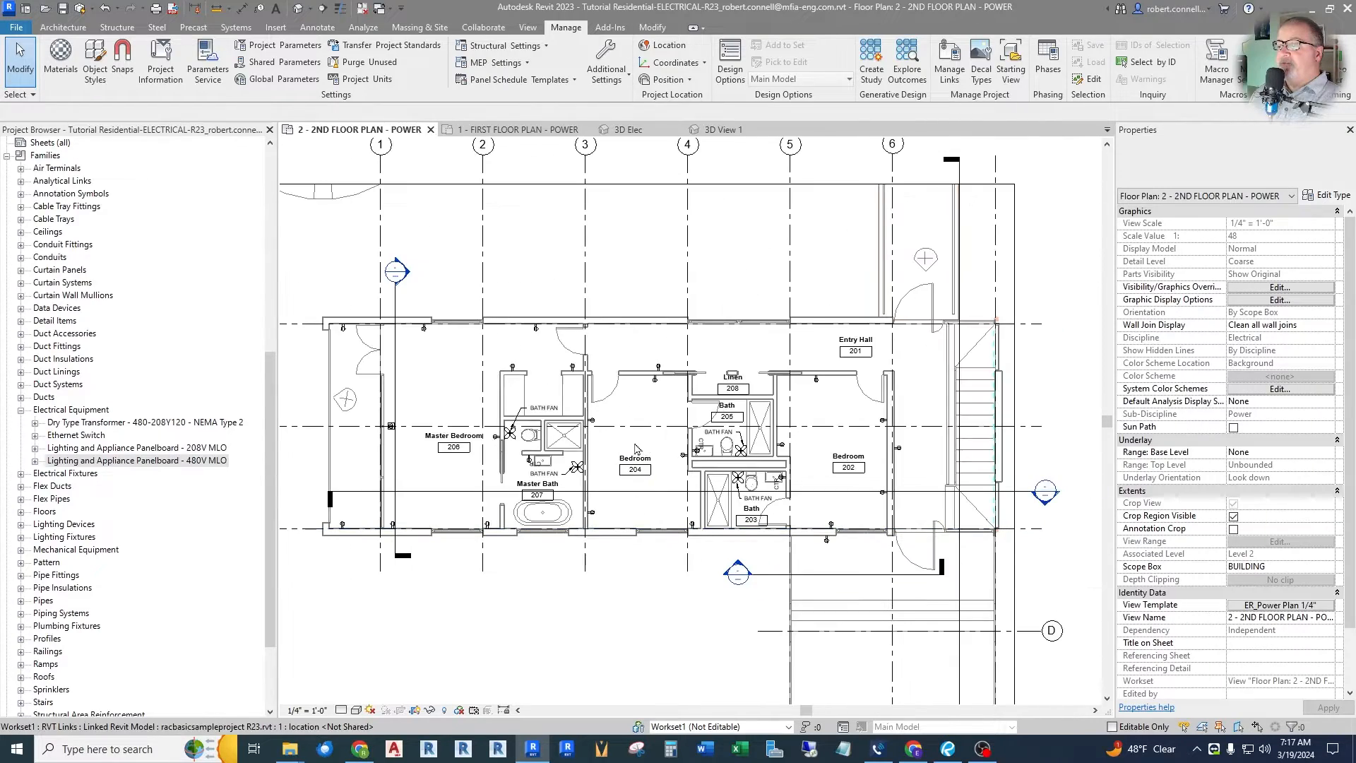
scroll(633, 419, up, 2)
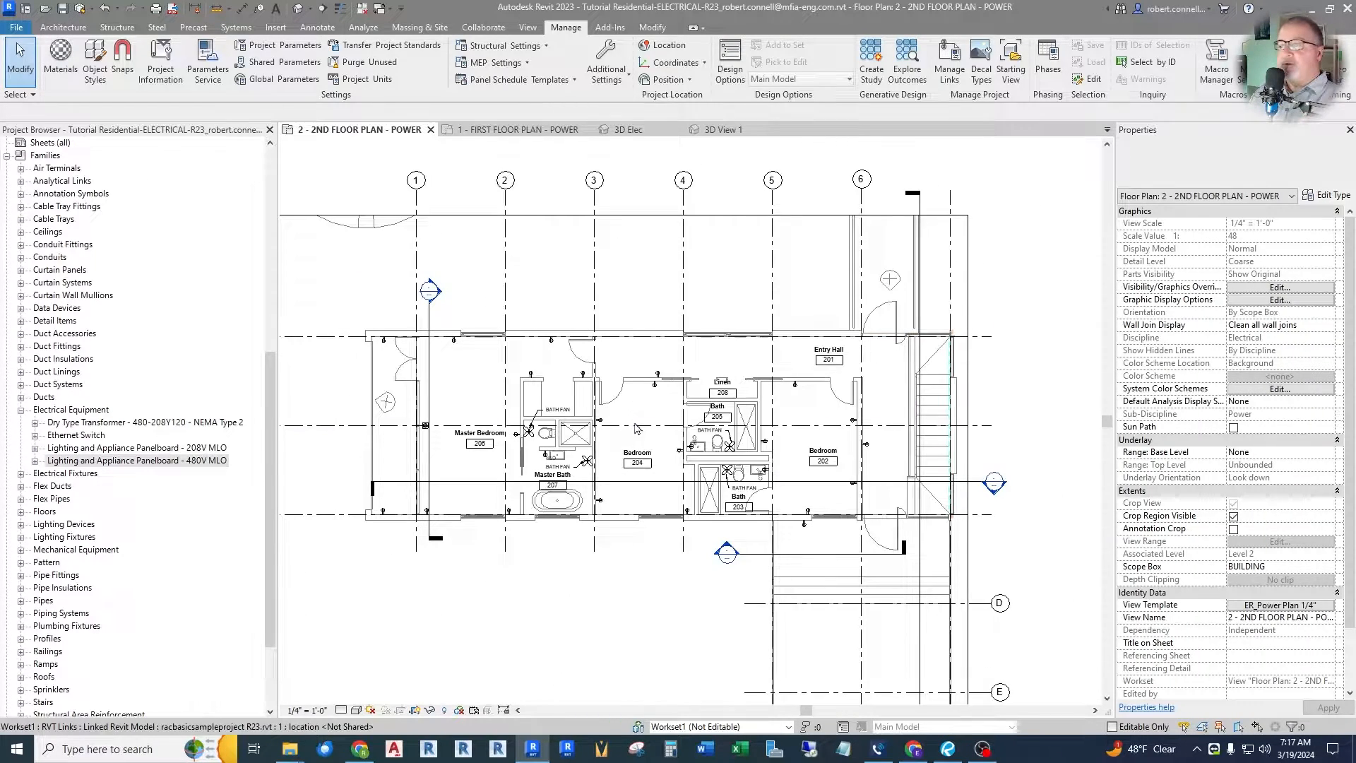
scroll(635, 418, up, 4)
scroll(644, 416, down, 3)
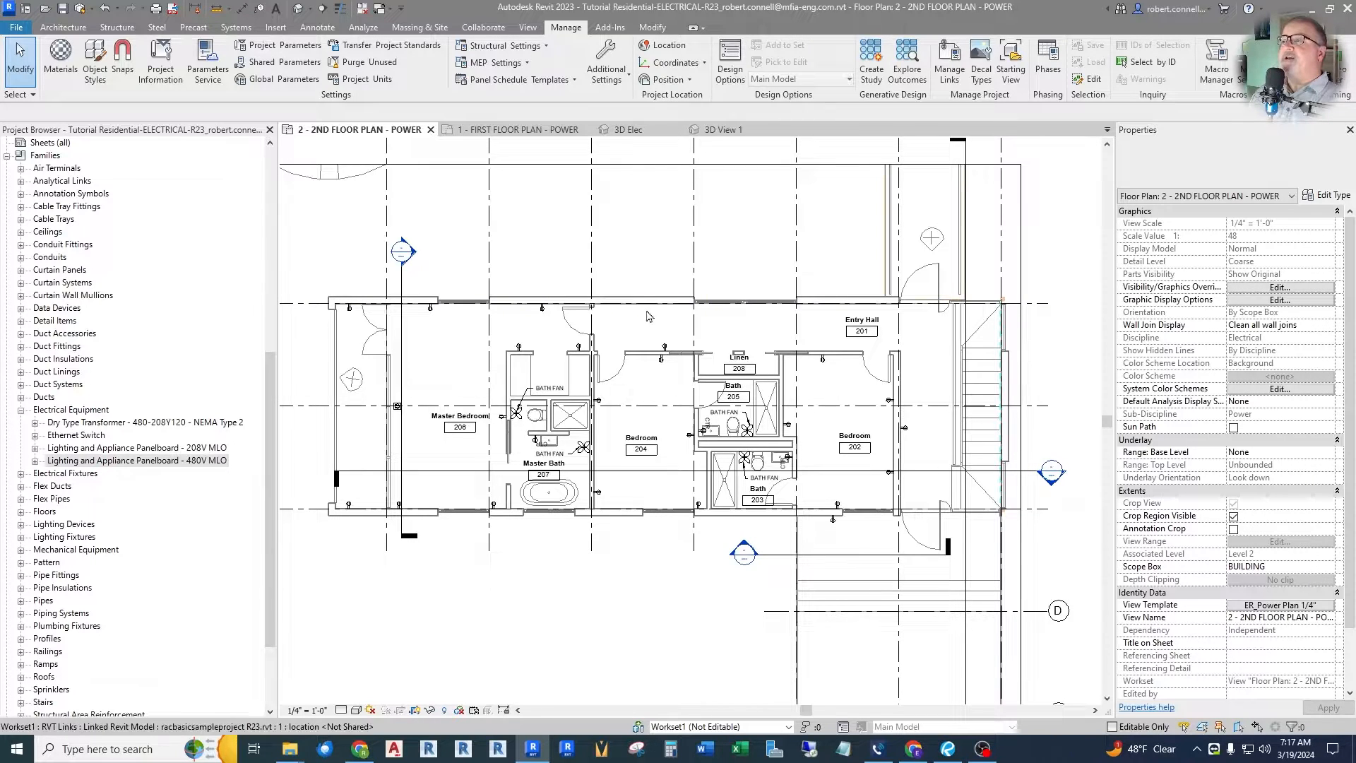
scroll(638, 418, up, 2)
scroll(632, 162, down, 4)
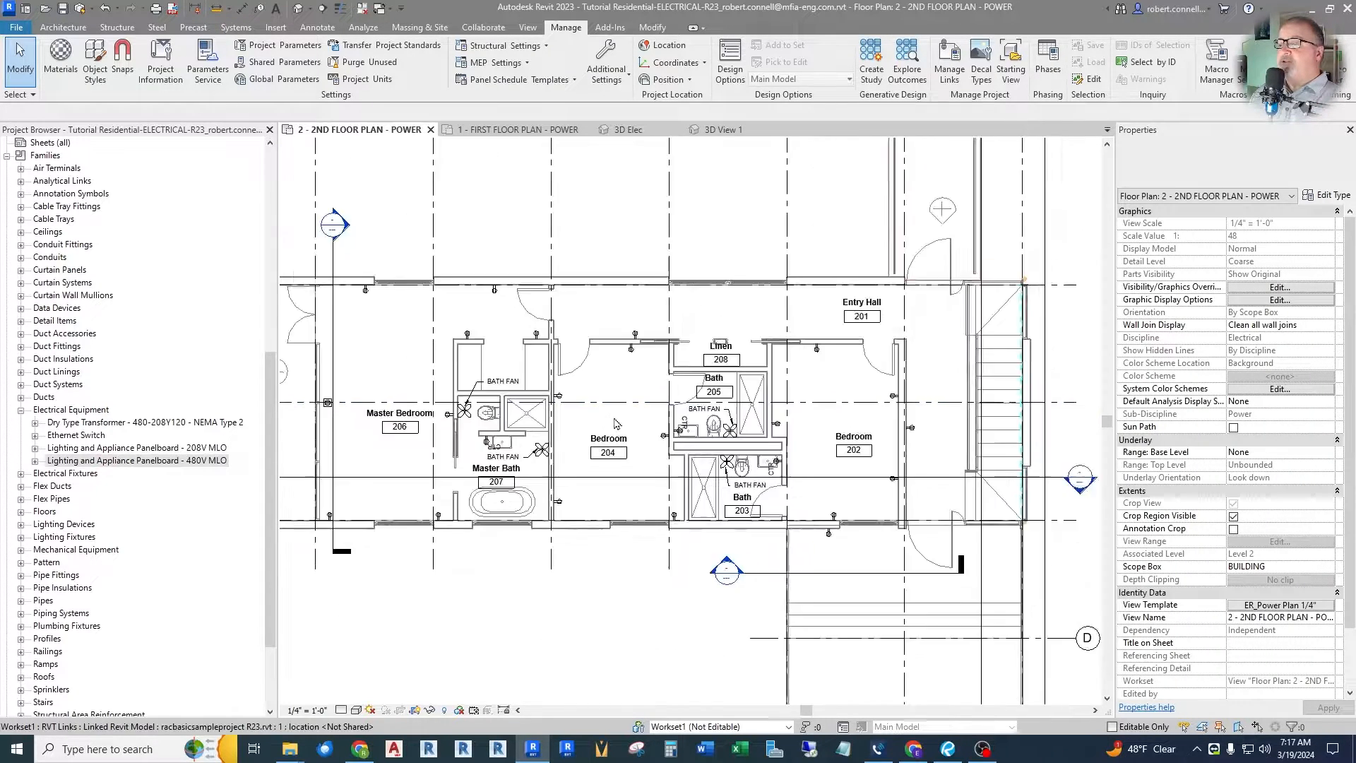
scroll(629, 148, up, 5)
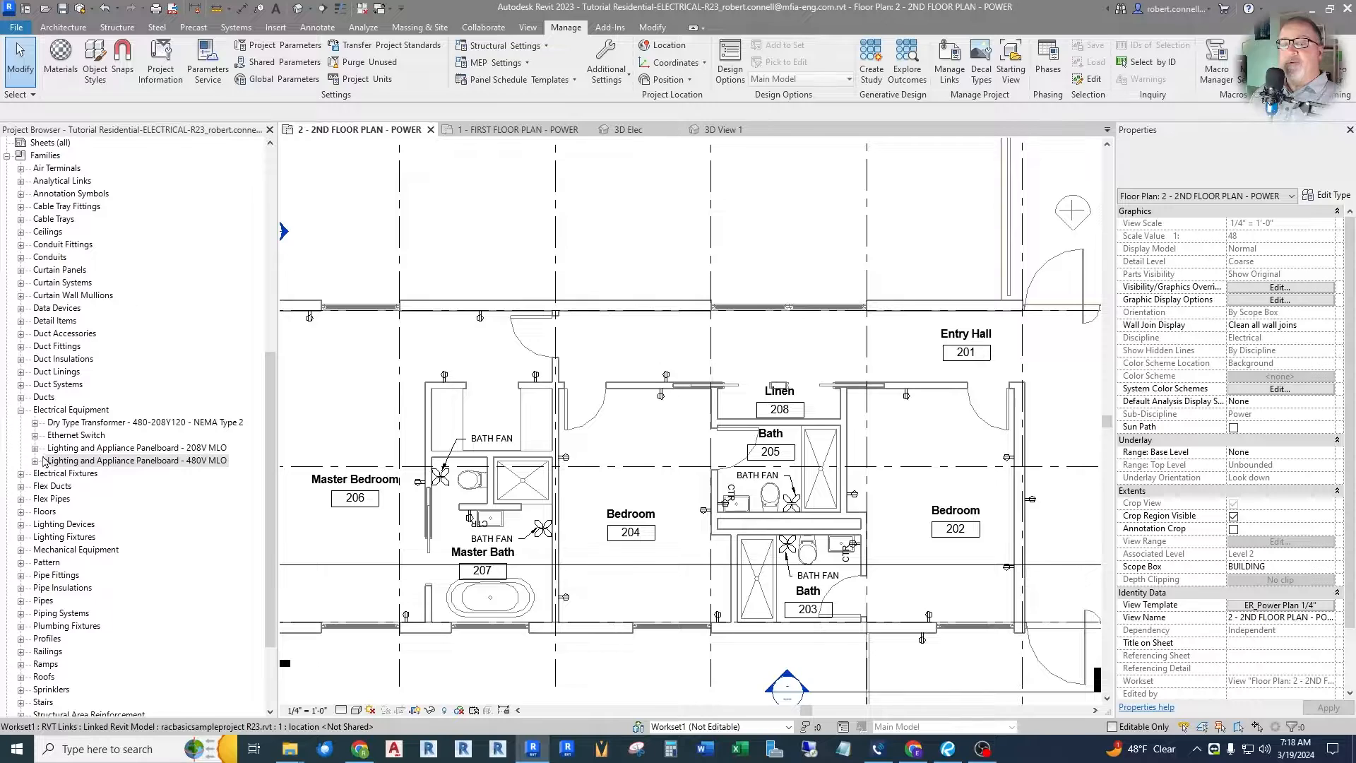
List the available types of the 208V MLO and 480V MLO Lighting and Appliance Panelboard families in the project
click(41, 456)
click(35, 448)
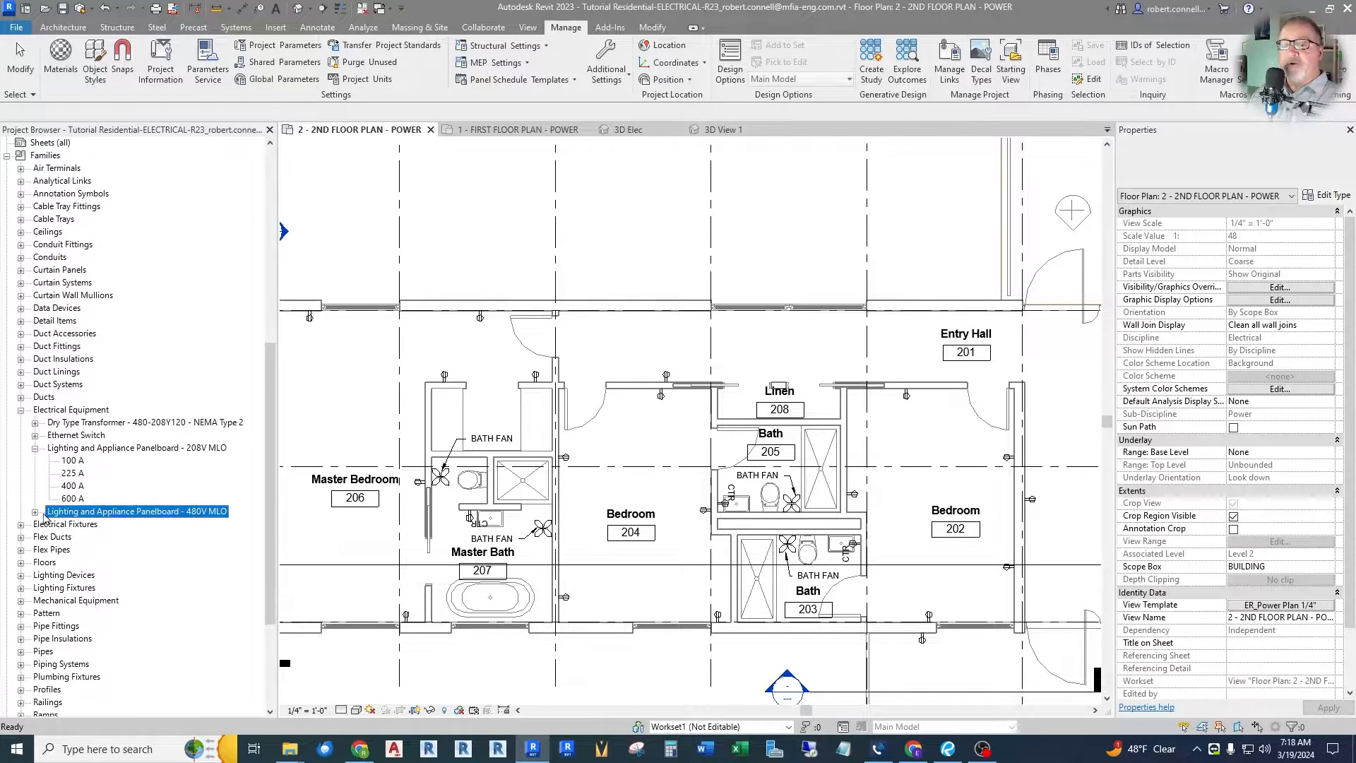
click(34, 512)
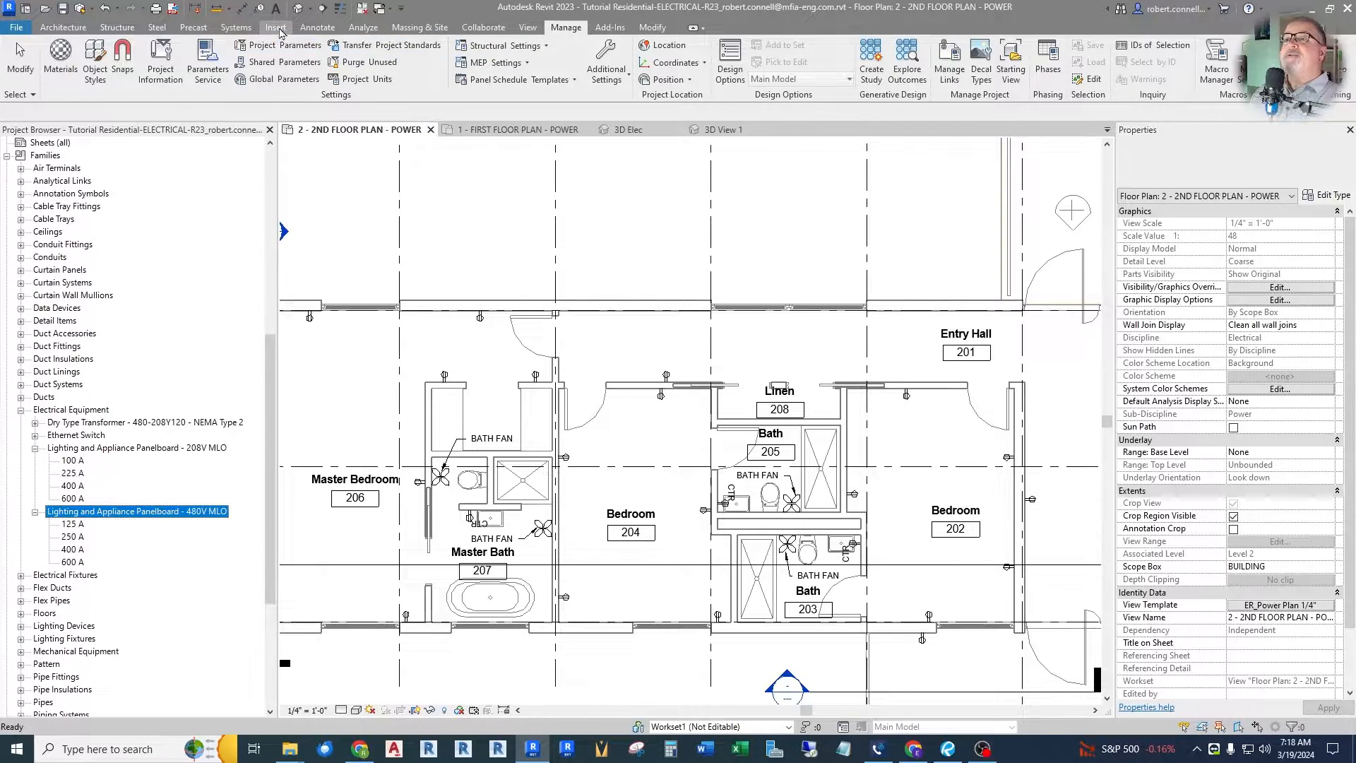
Start loading an Autodesk cloud family, browse the full category list and choose the Electrical category
click(275, 27)
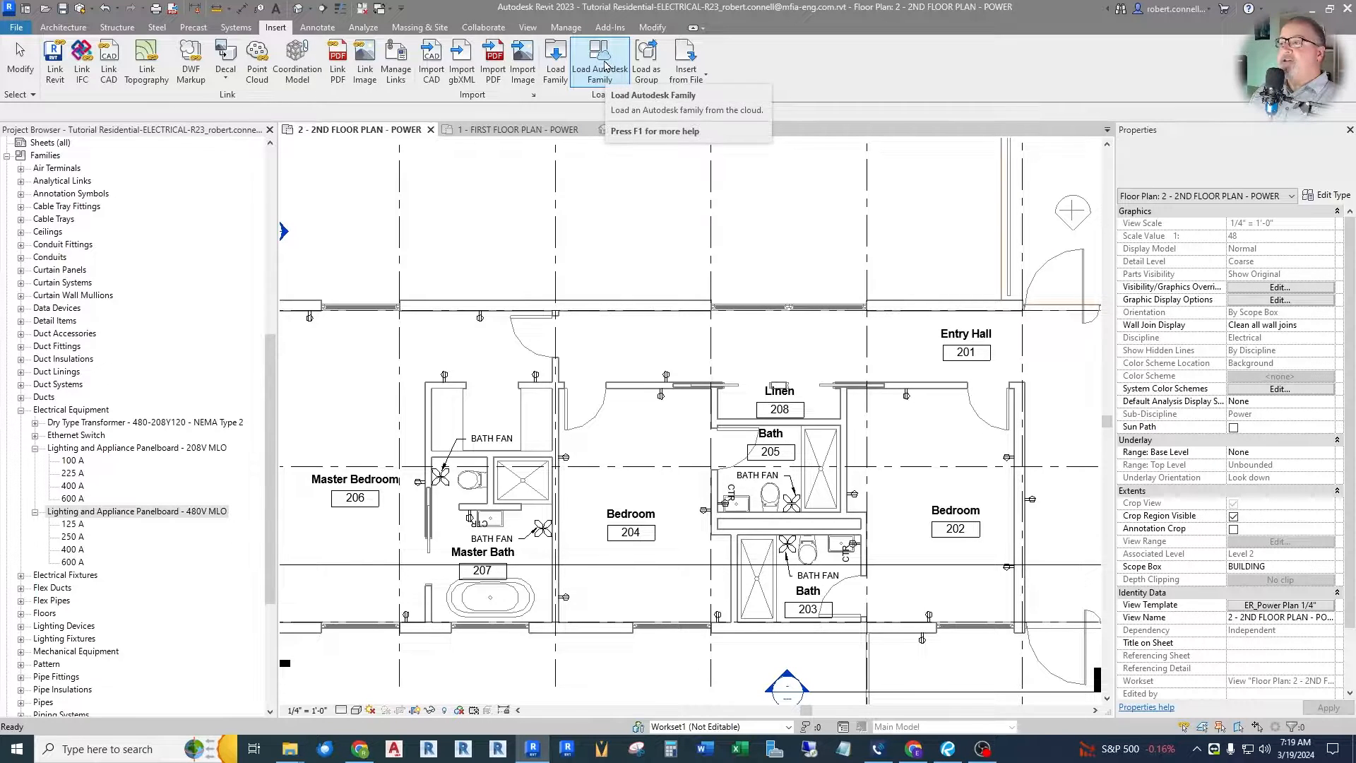
click(604, 65)
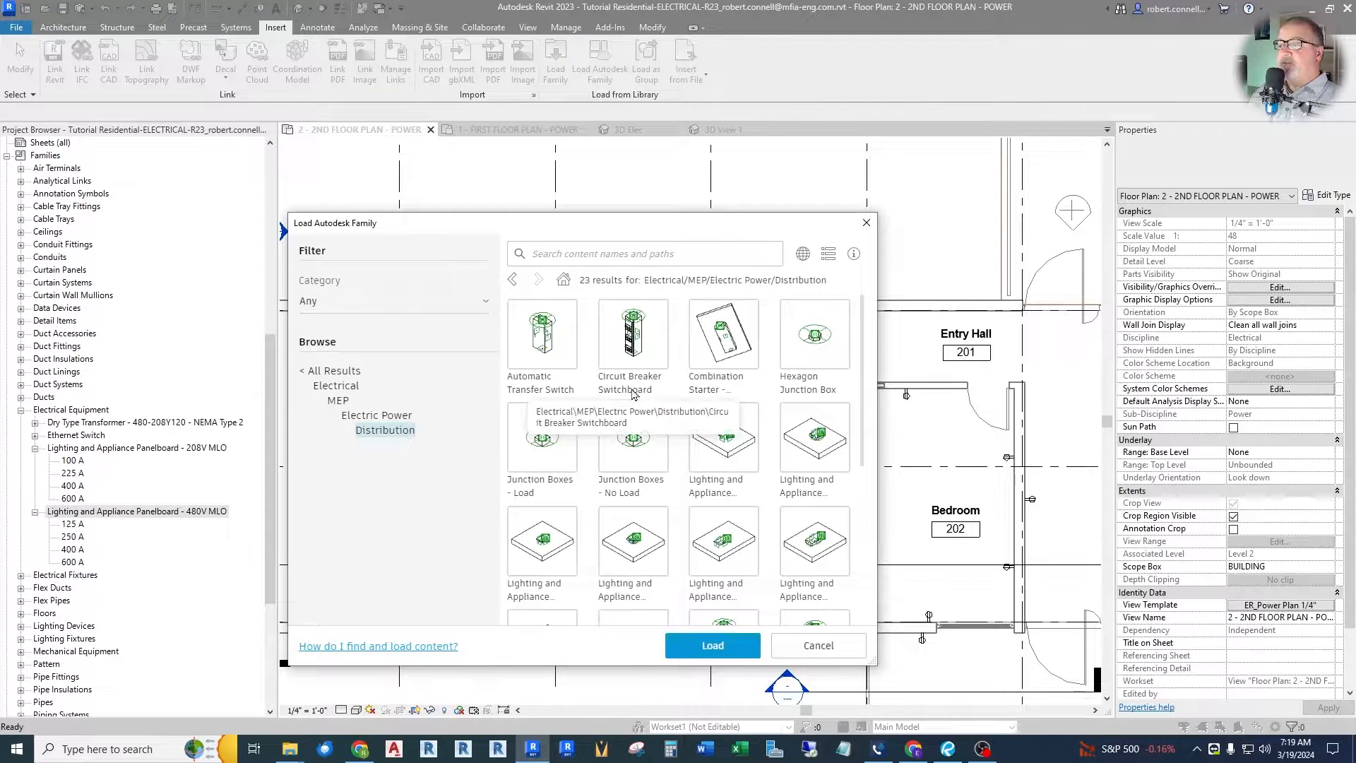
click(336, 386)
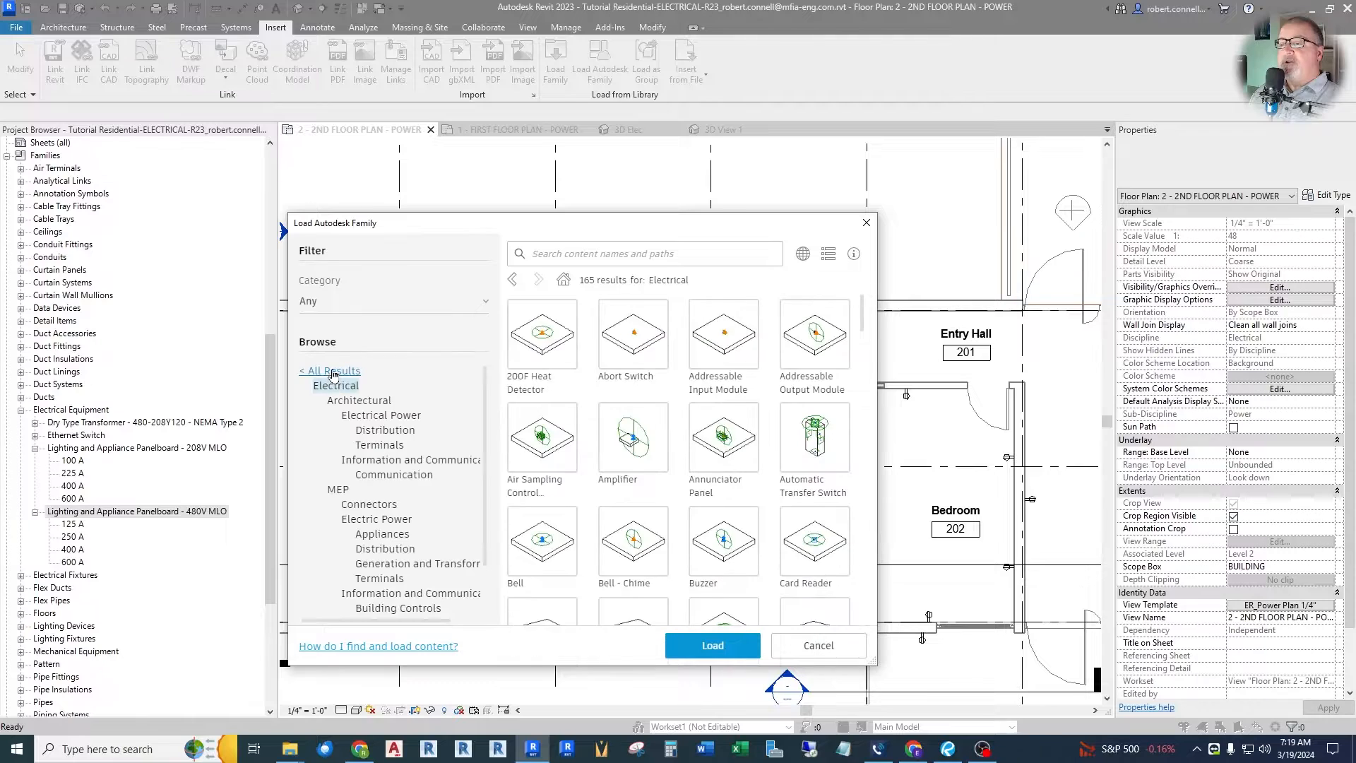
click(333, 371)
scroll(355, 490, down, 5)
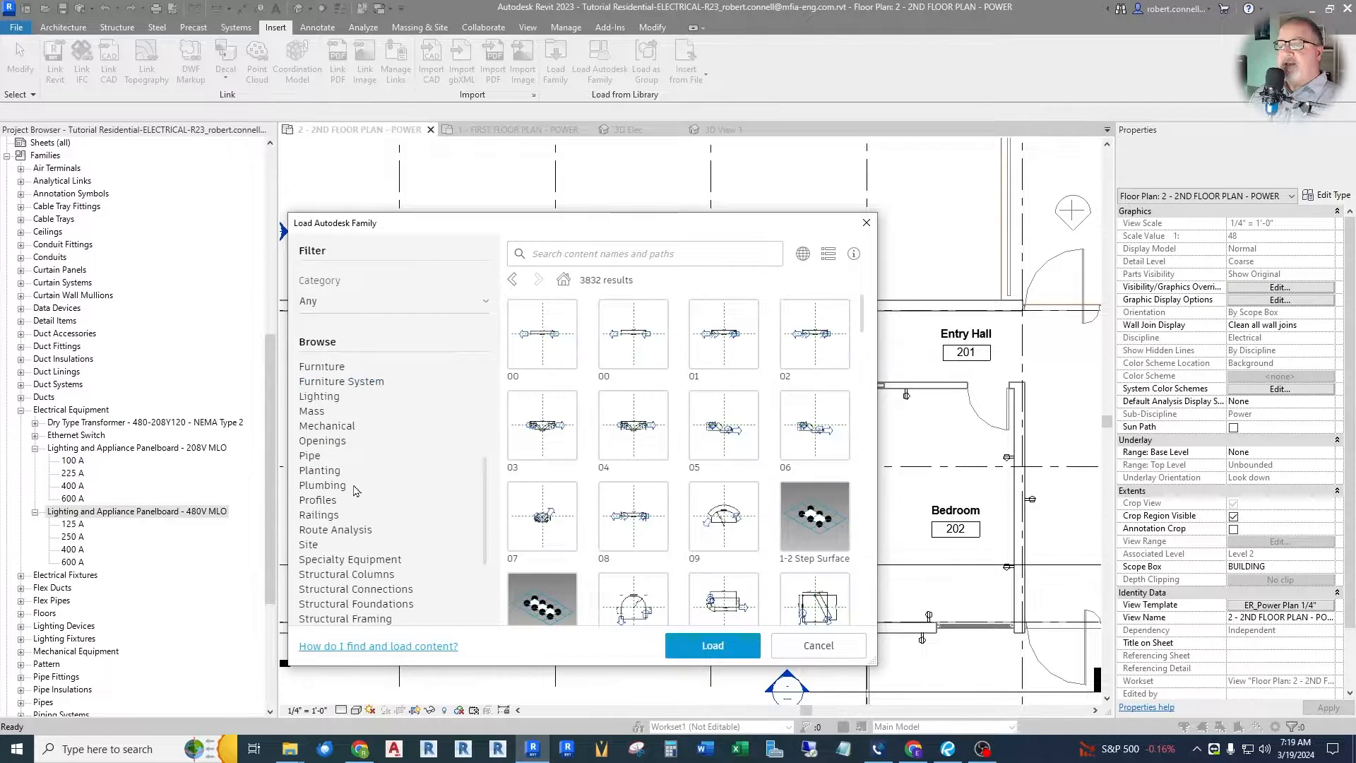
scroll(389, 442, up, 5)
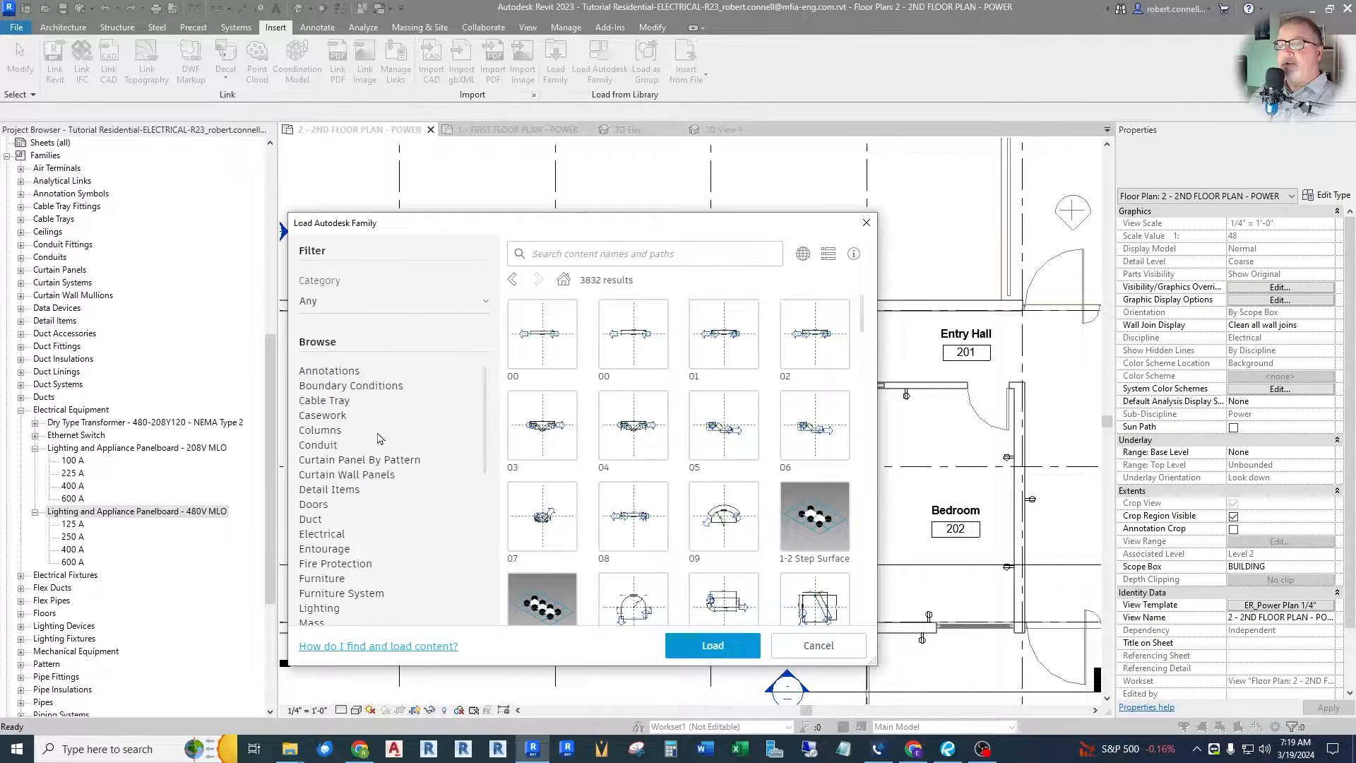
scroll(378, 415, down, 3)
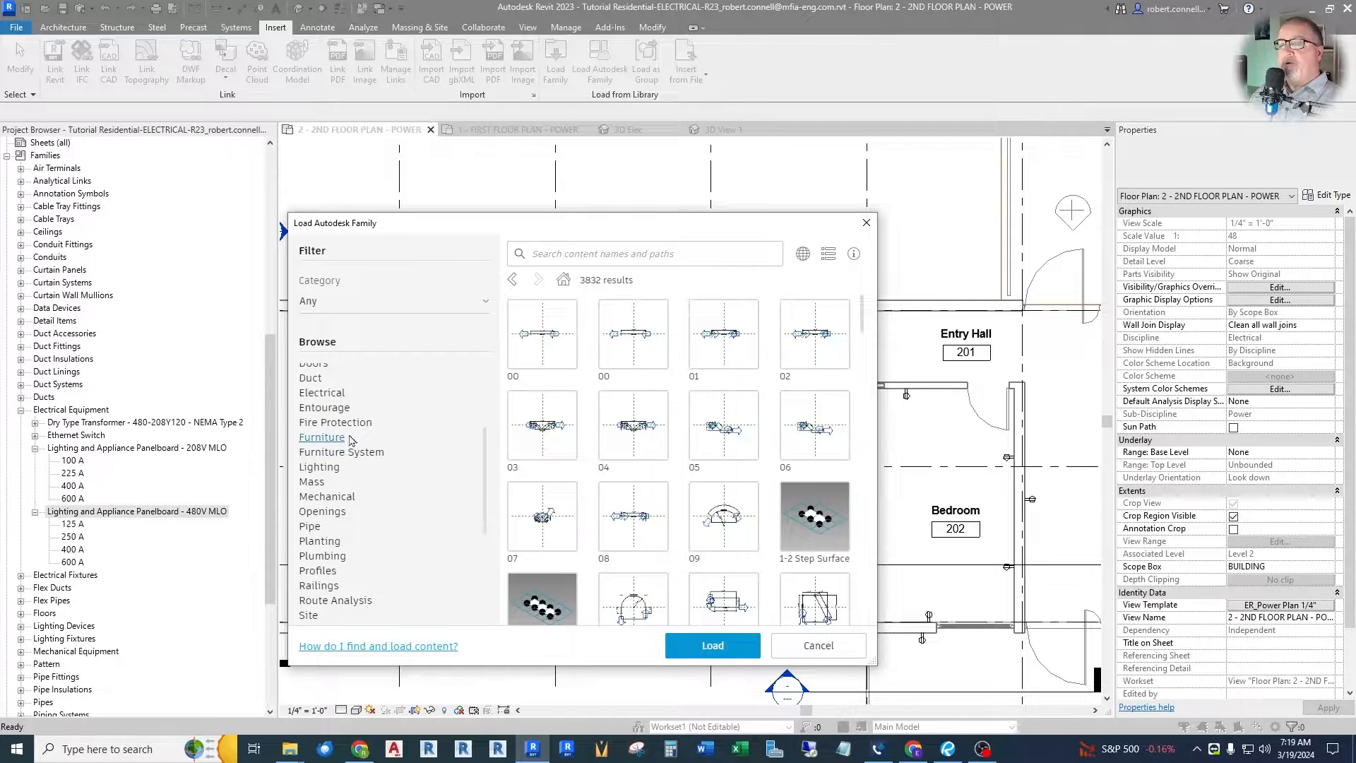
click(322, 392)
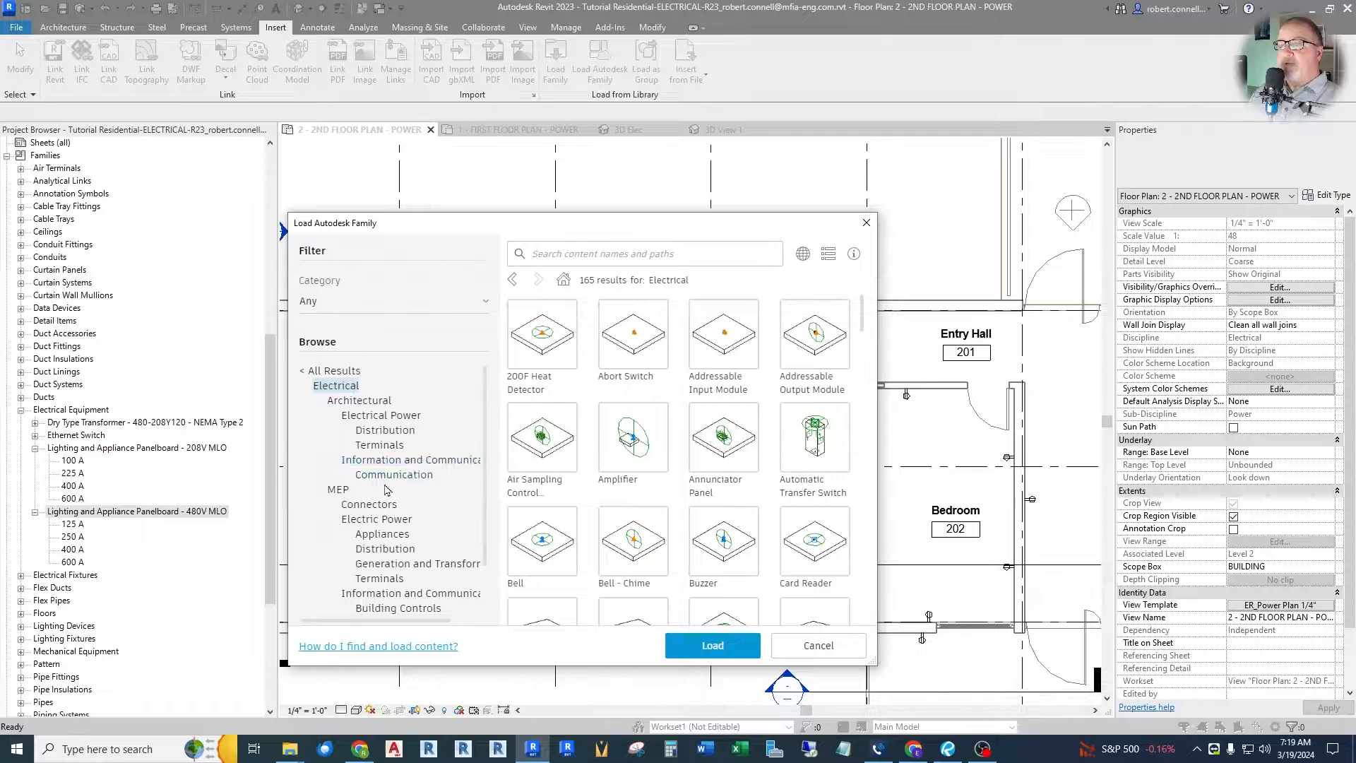
Look into the Architectural electrical content, and narrow the library to Electrical/MEP/Electric Power/Distribution instead
click(374, 400)
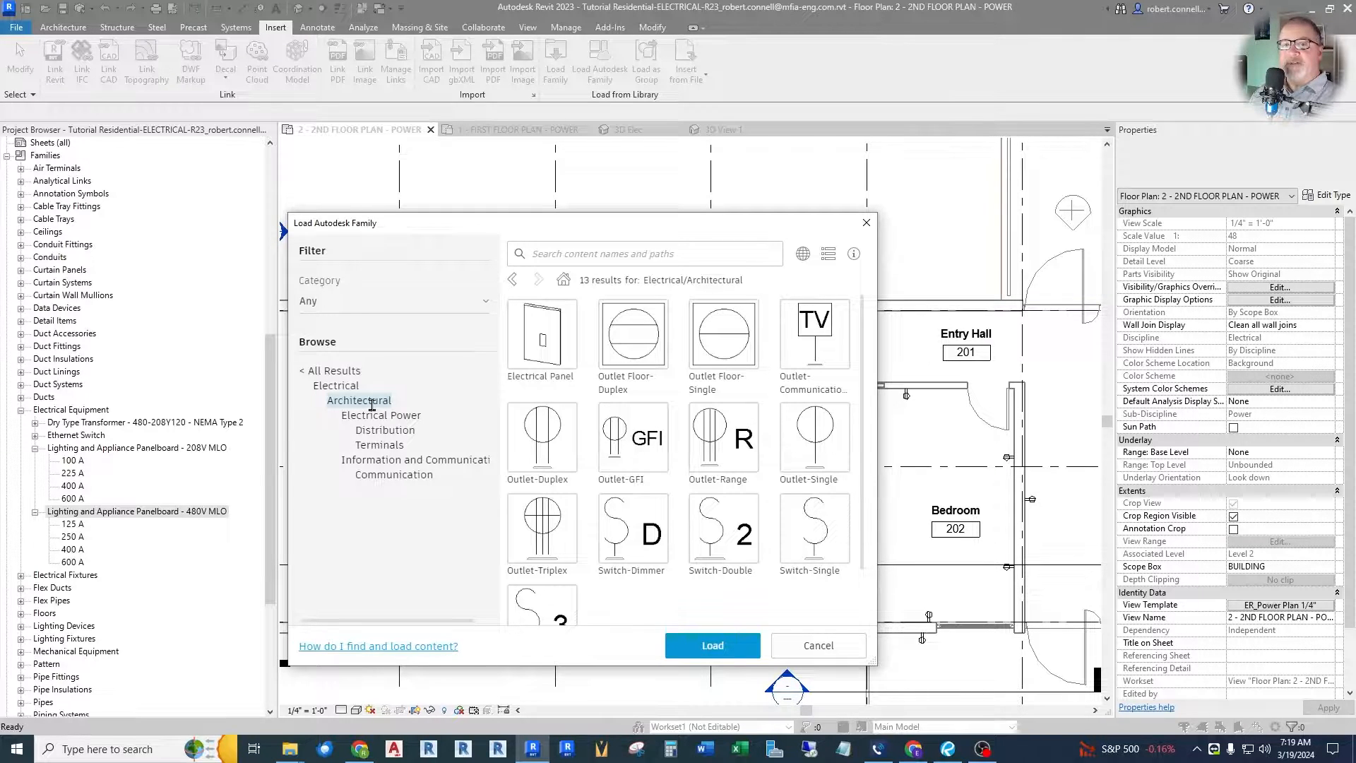
click(337, 386)
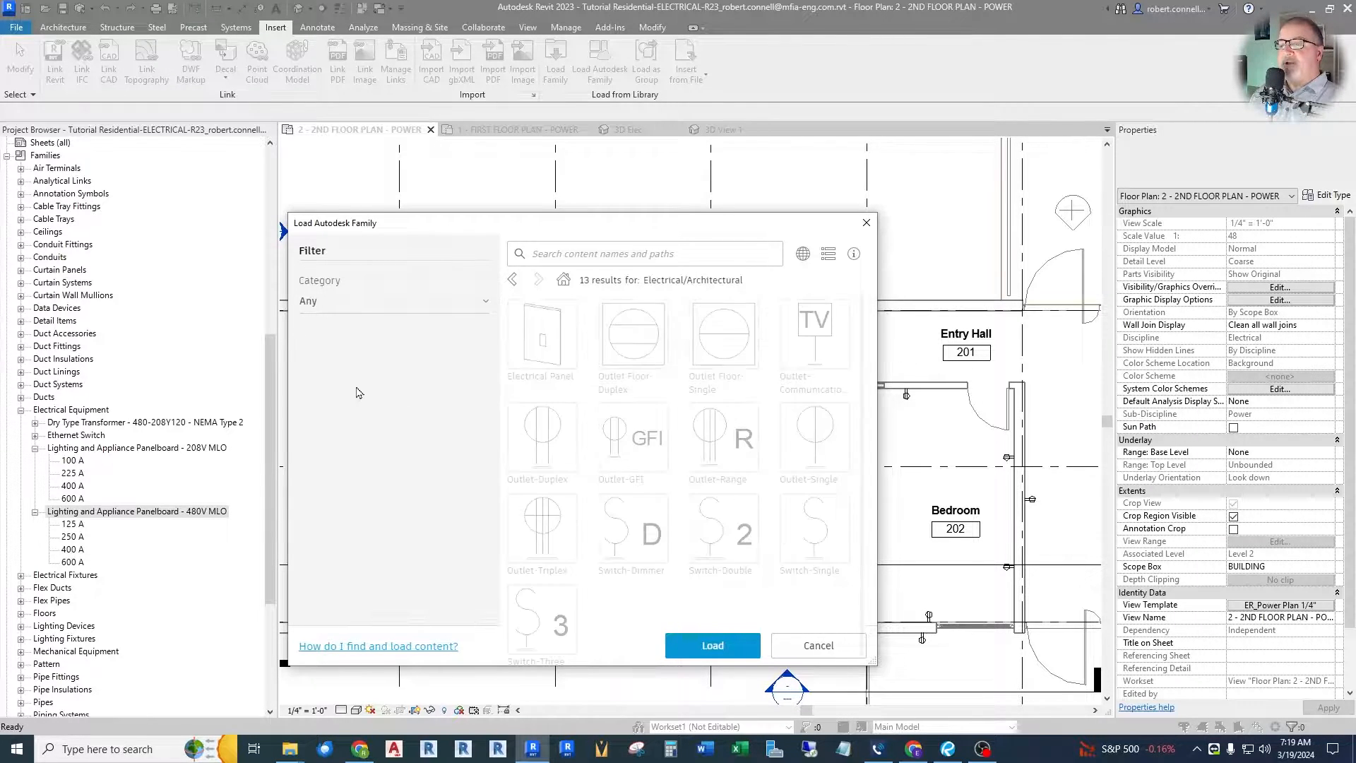
click(338, 491)
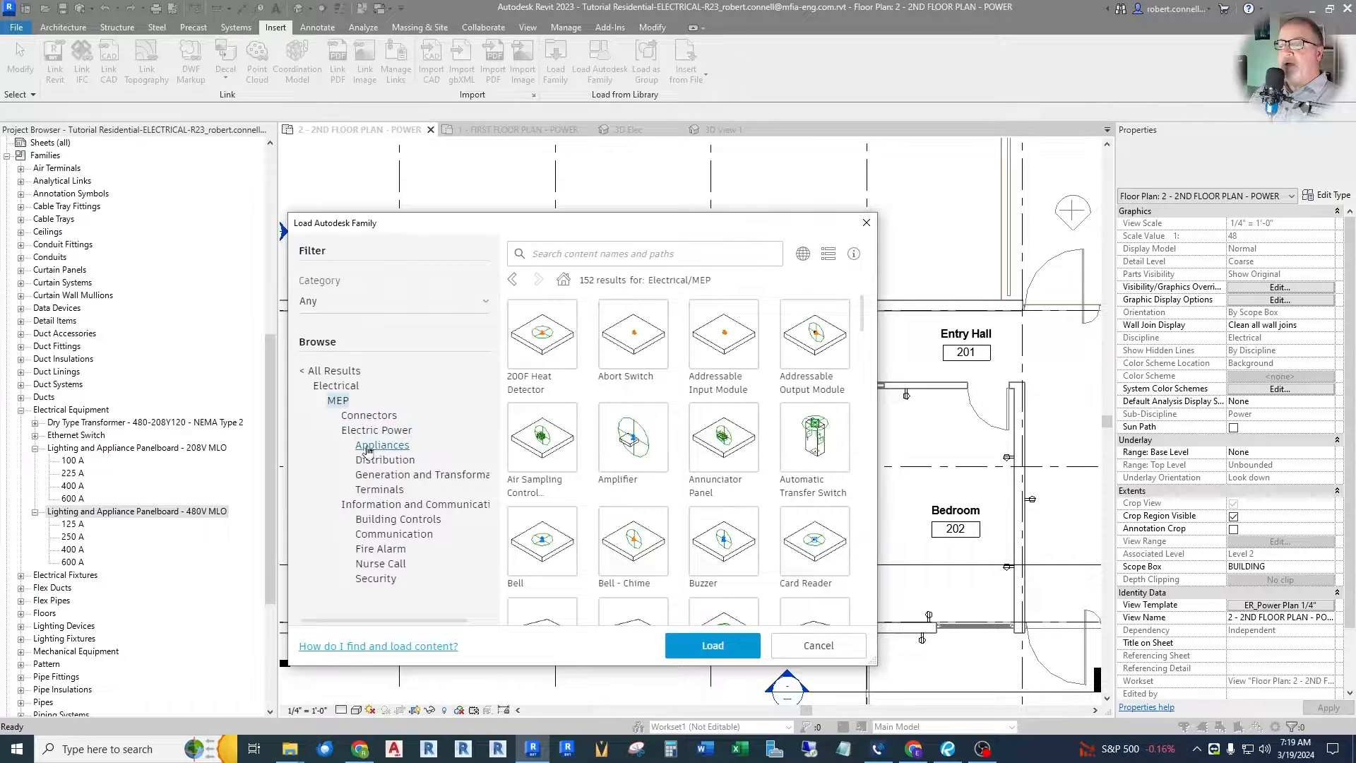
click(367, 460)
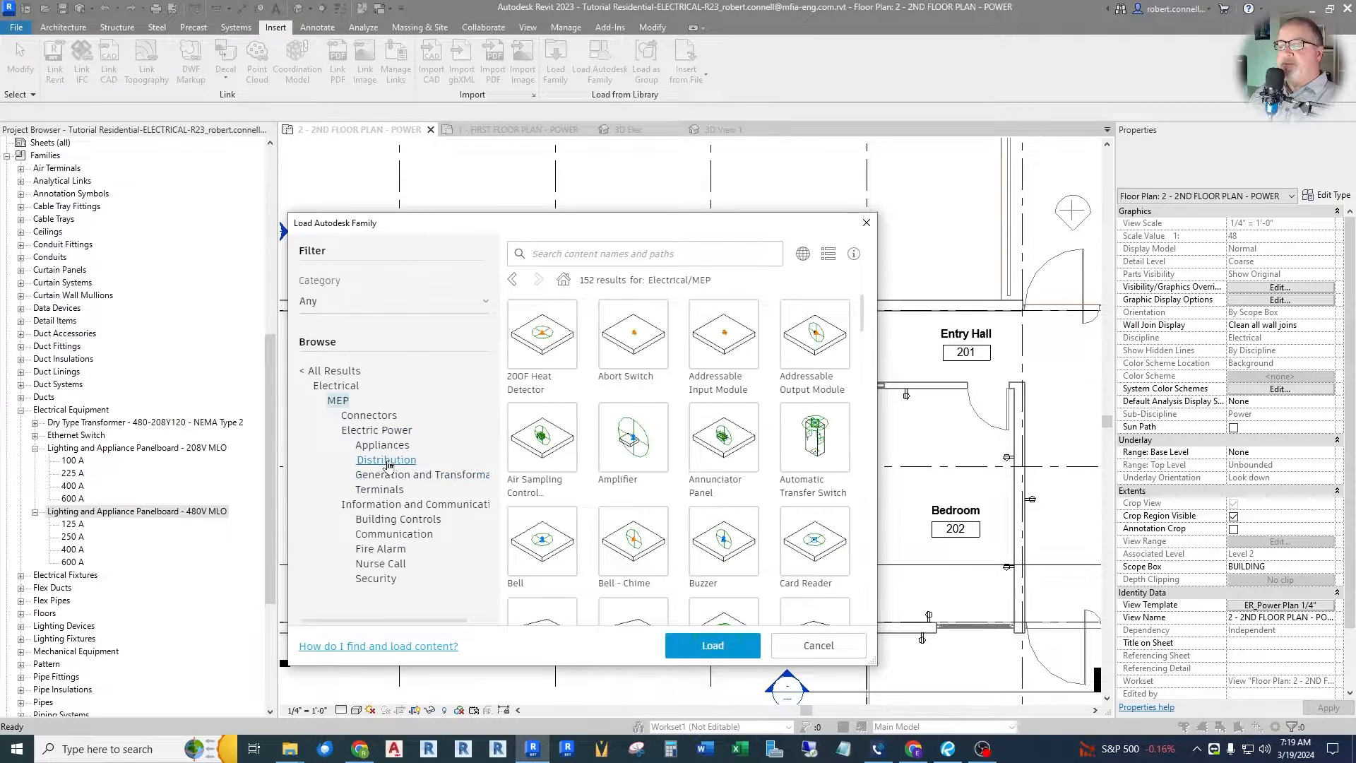
Load the Single Phase Panel - 120V MCB - Recessed family into the project and expand it to show its types
mouse_move(550, 366)
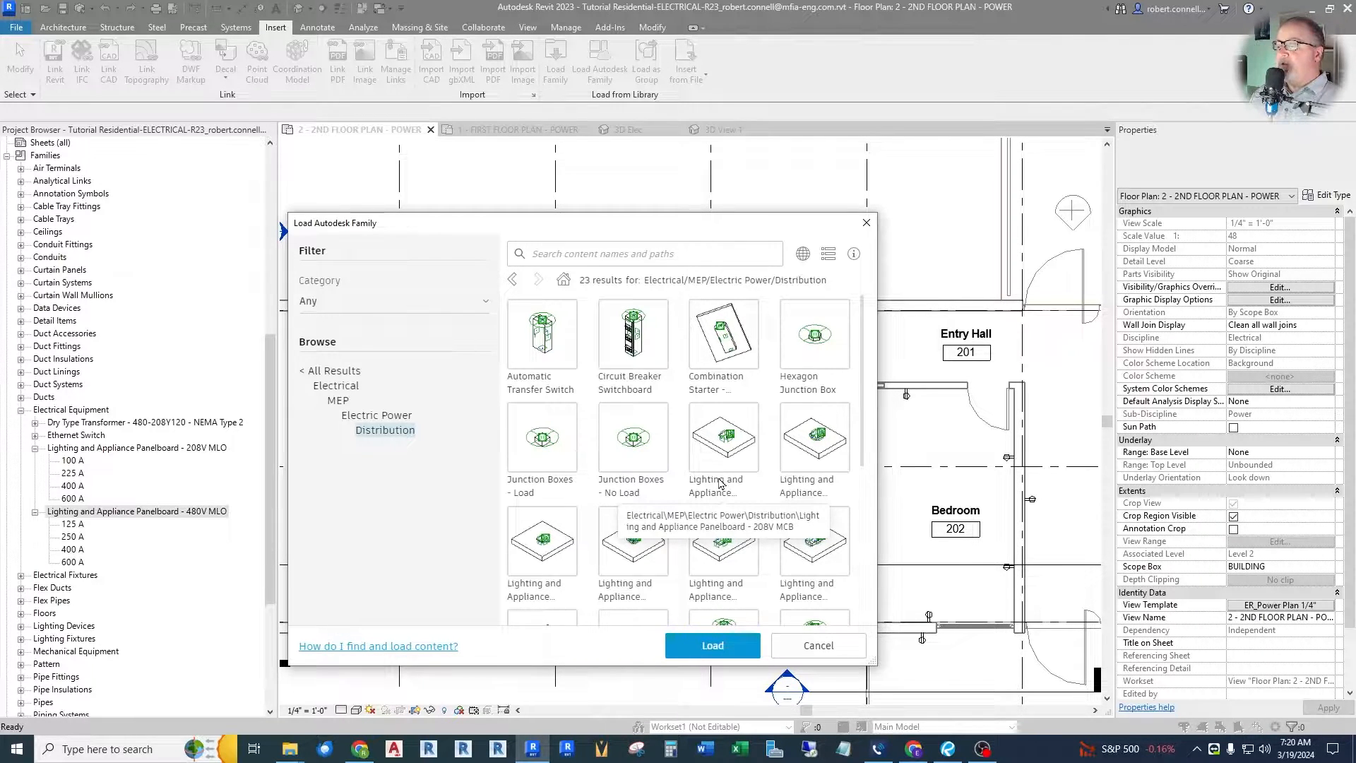
scroll(777, 466, down, 2)
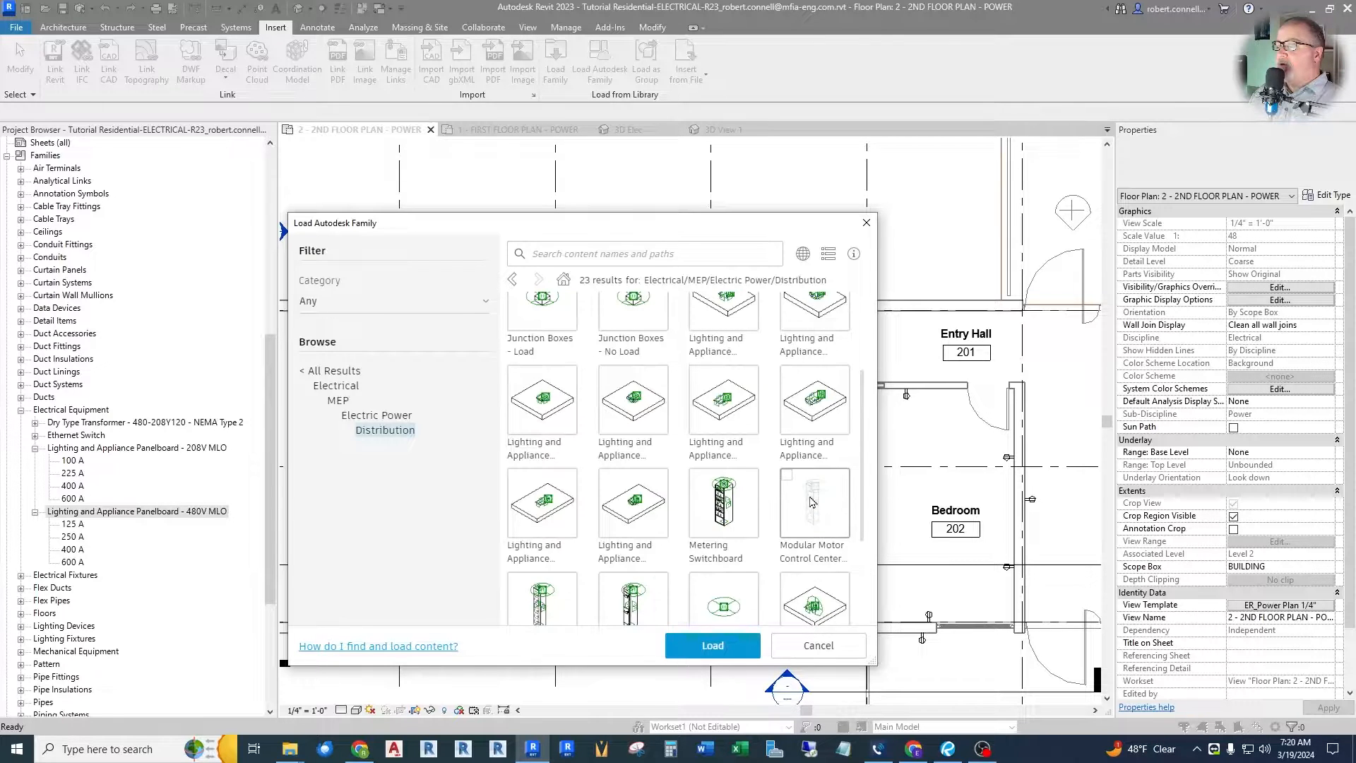
scroll(812, 555, down, 2)
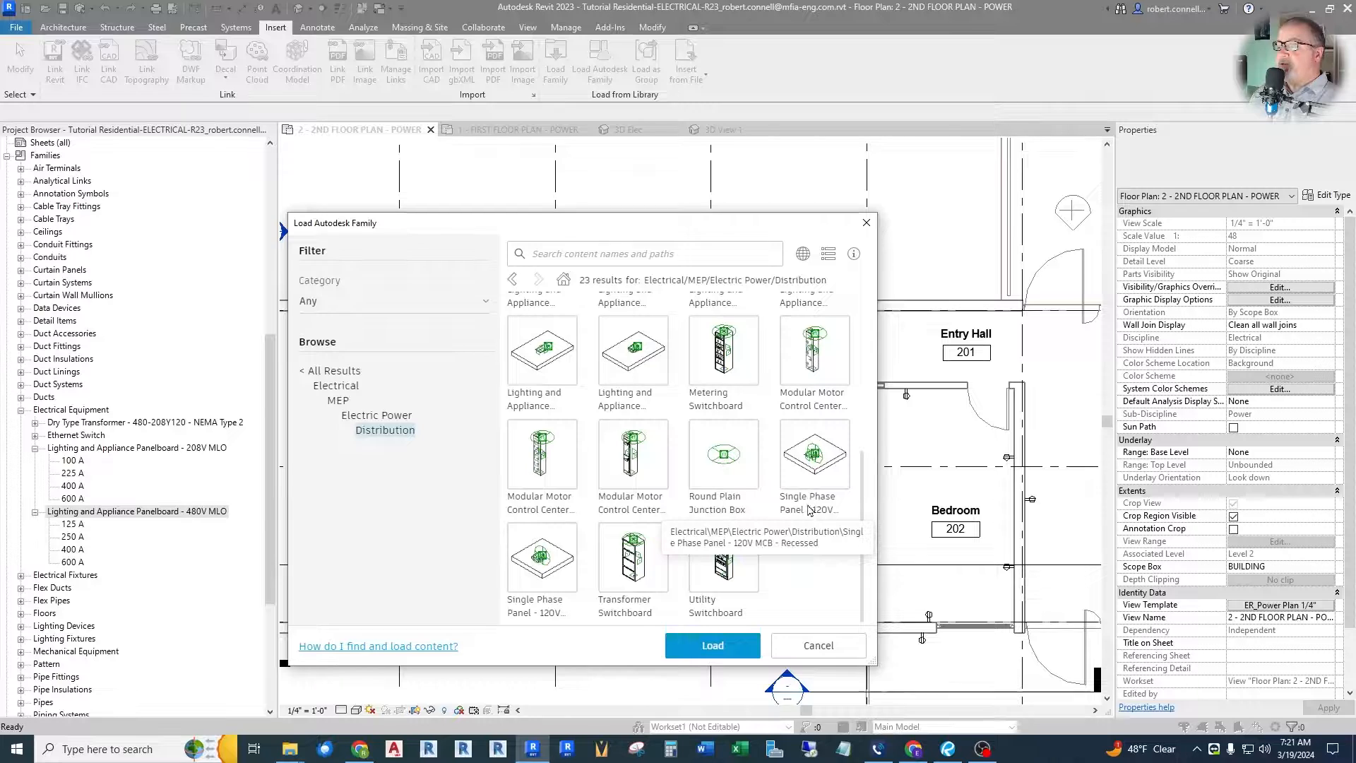
click(788, 427)
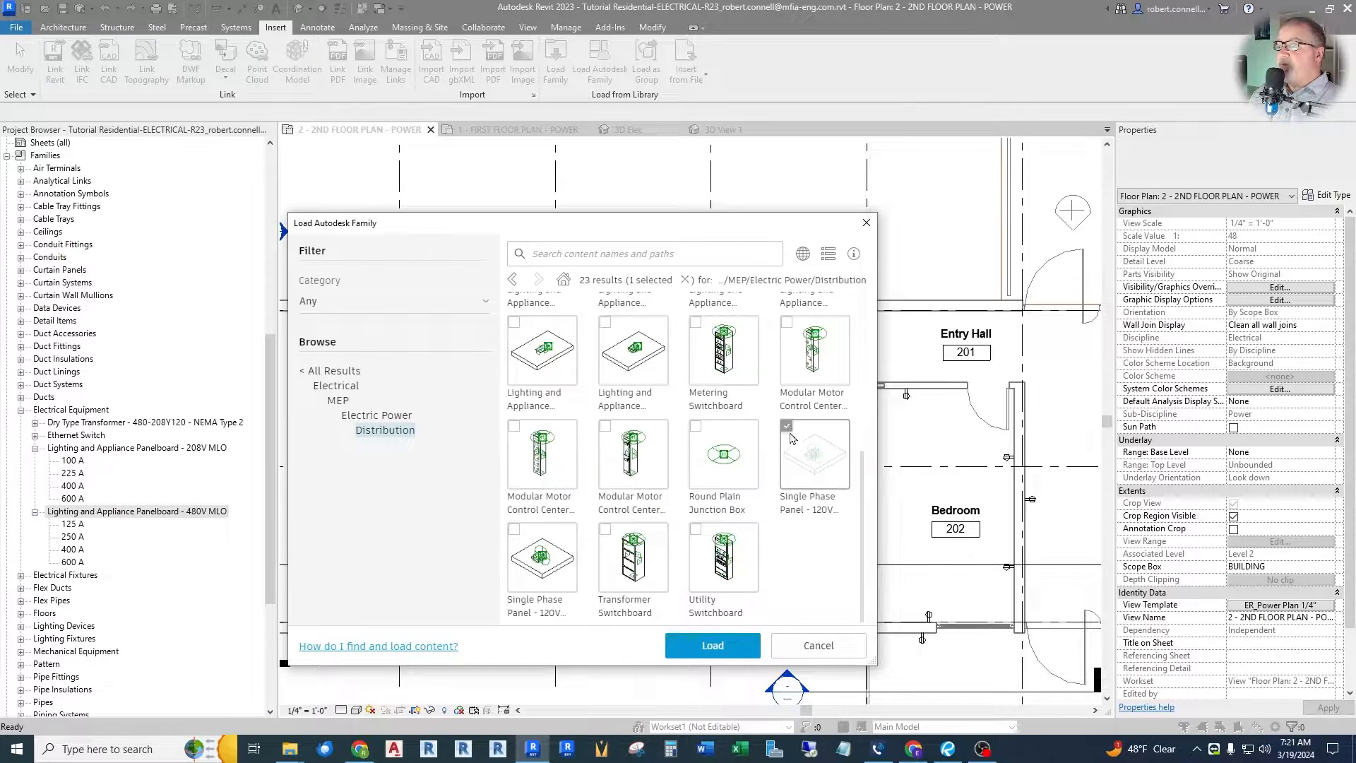
click(709, 646)
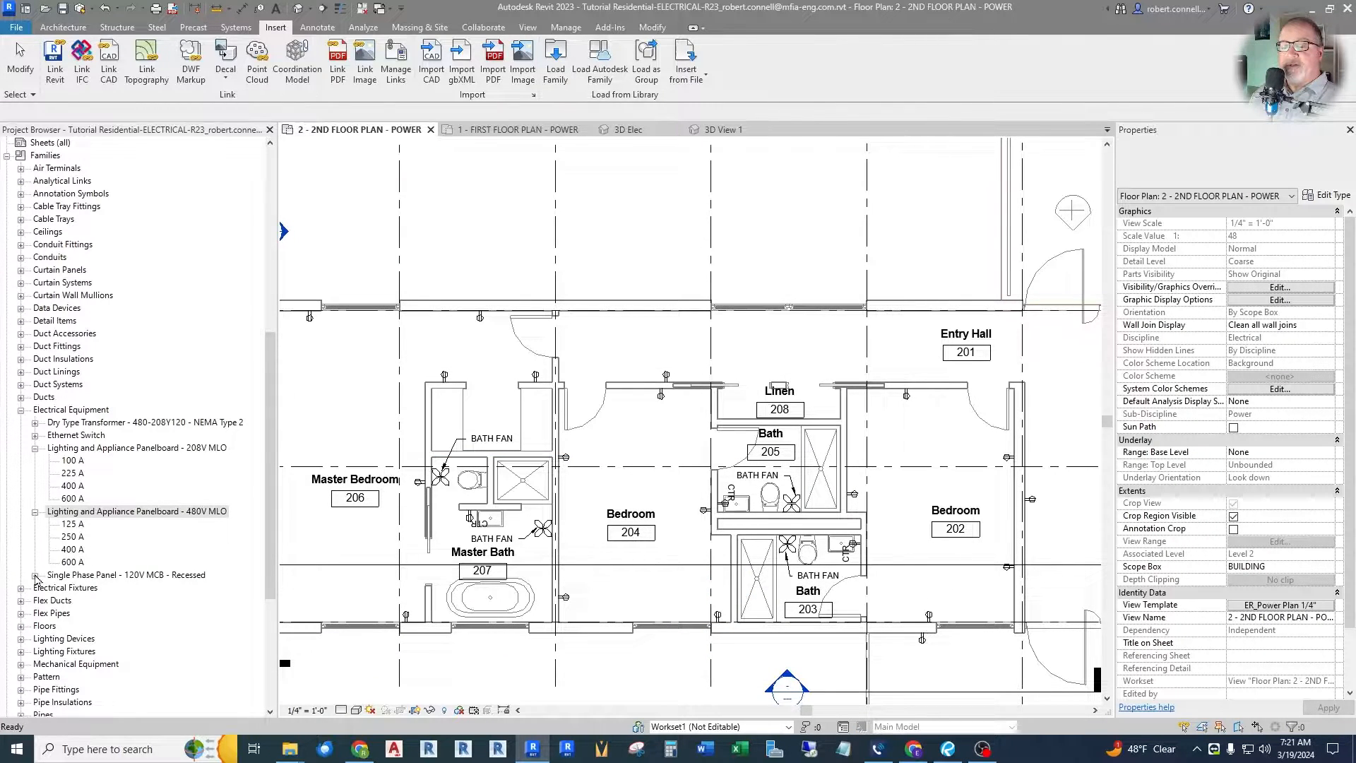
click(34, 575)
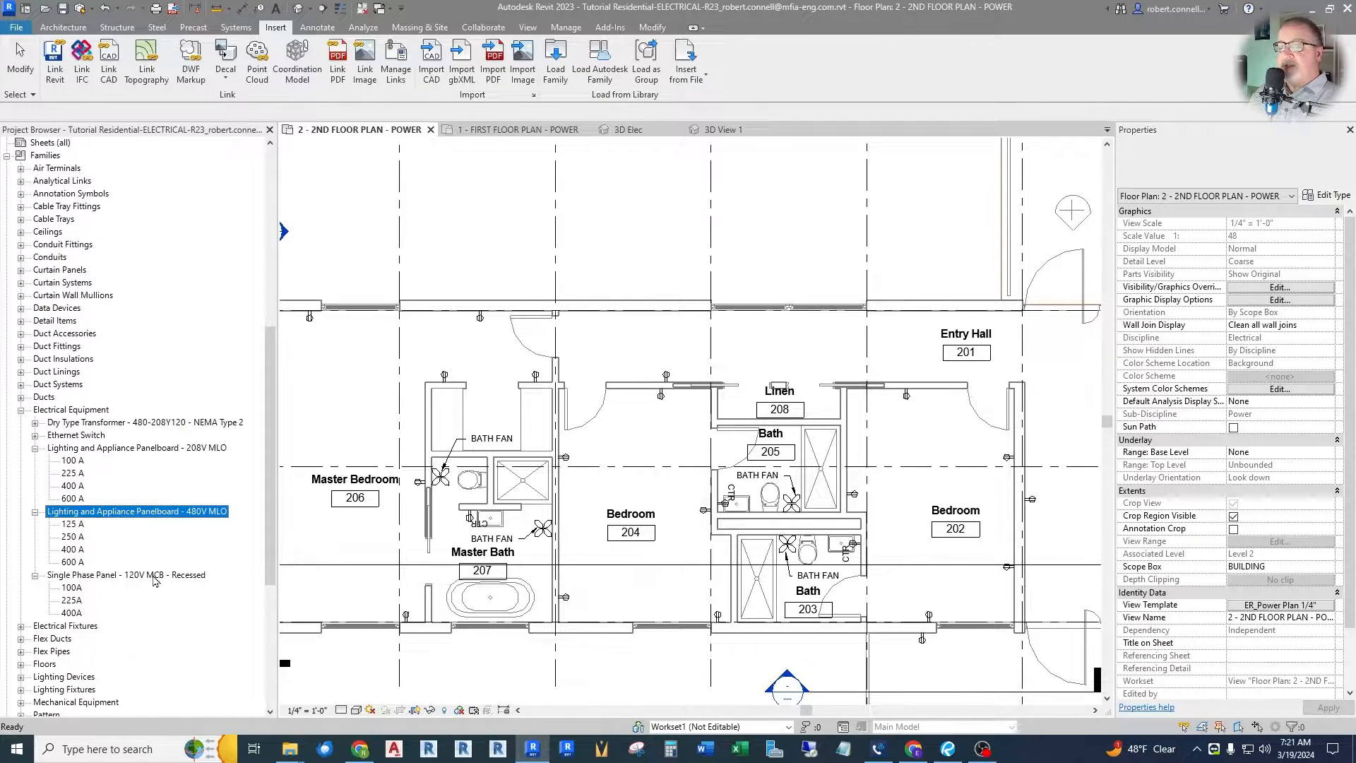
Open the project's default 3D view from the second floor power plan and bring the house into closer view
scroll(536, 375, down, 4)
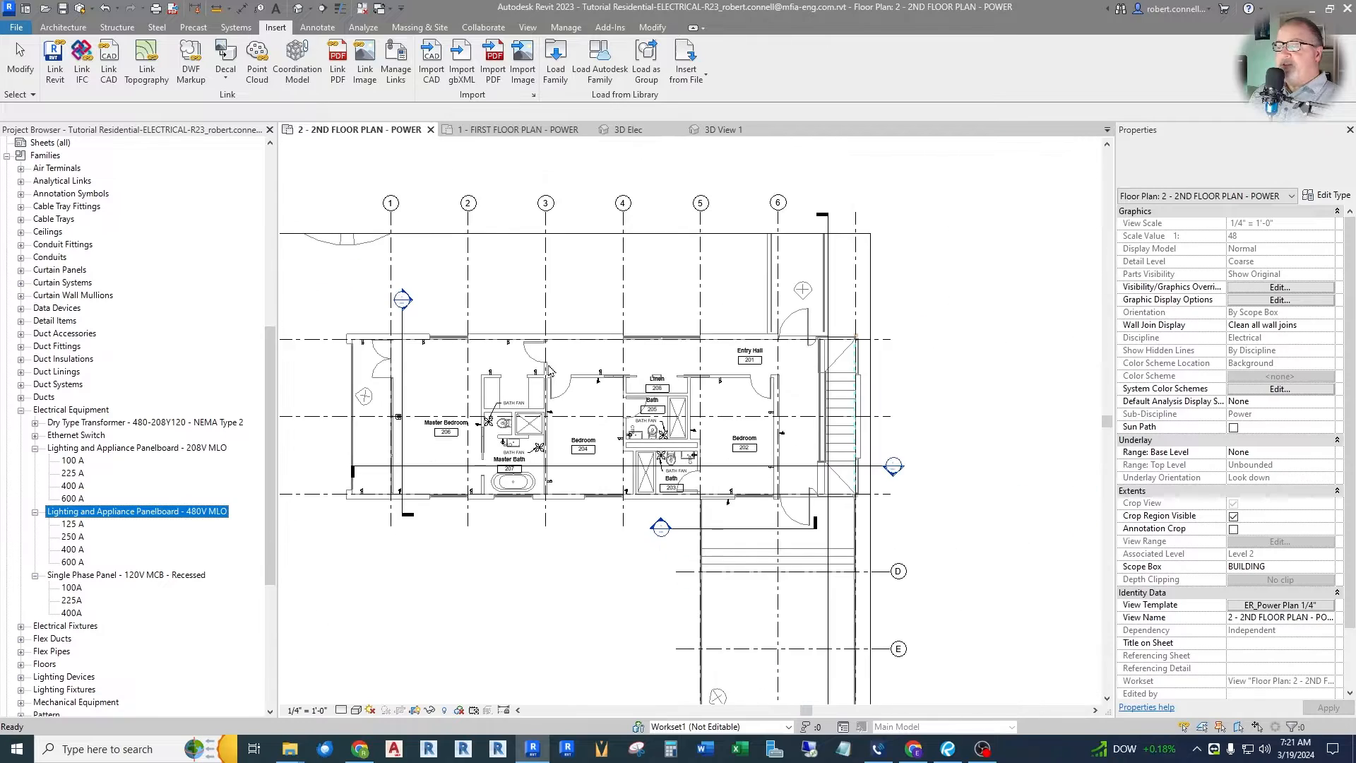
scroll(736, 464, down, 1)
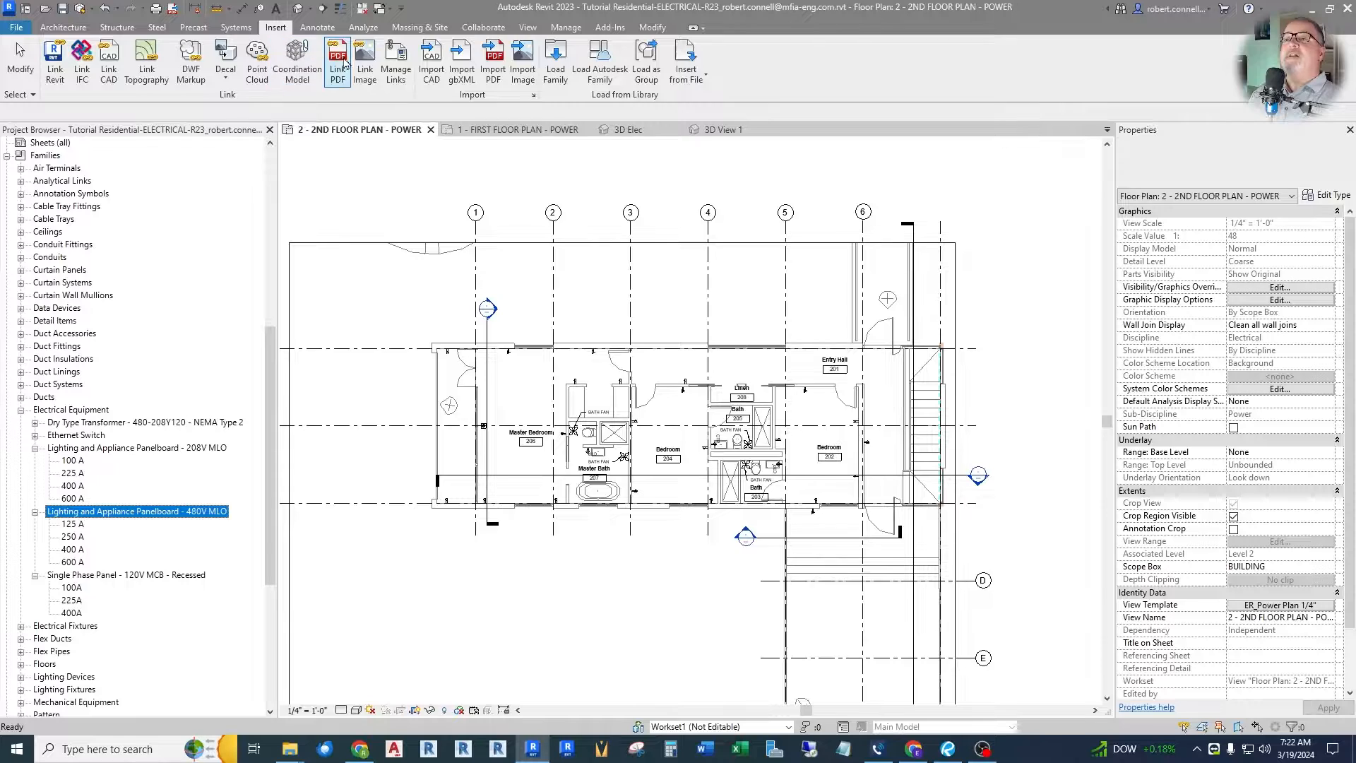
click(311, 9)
click(312, 10)
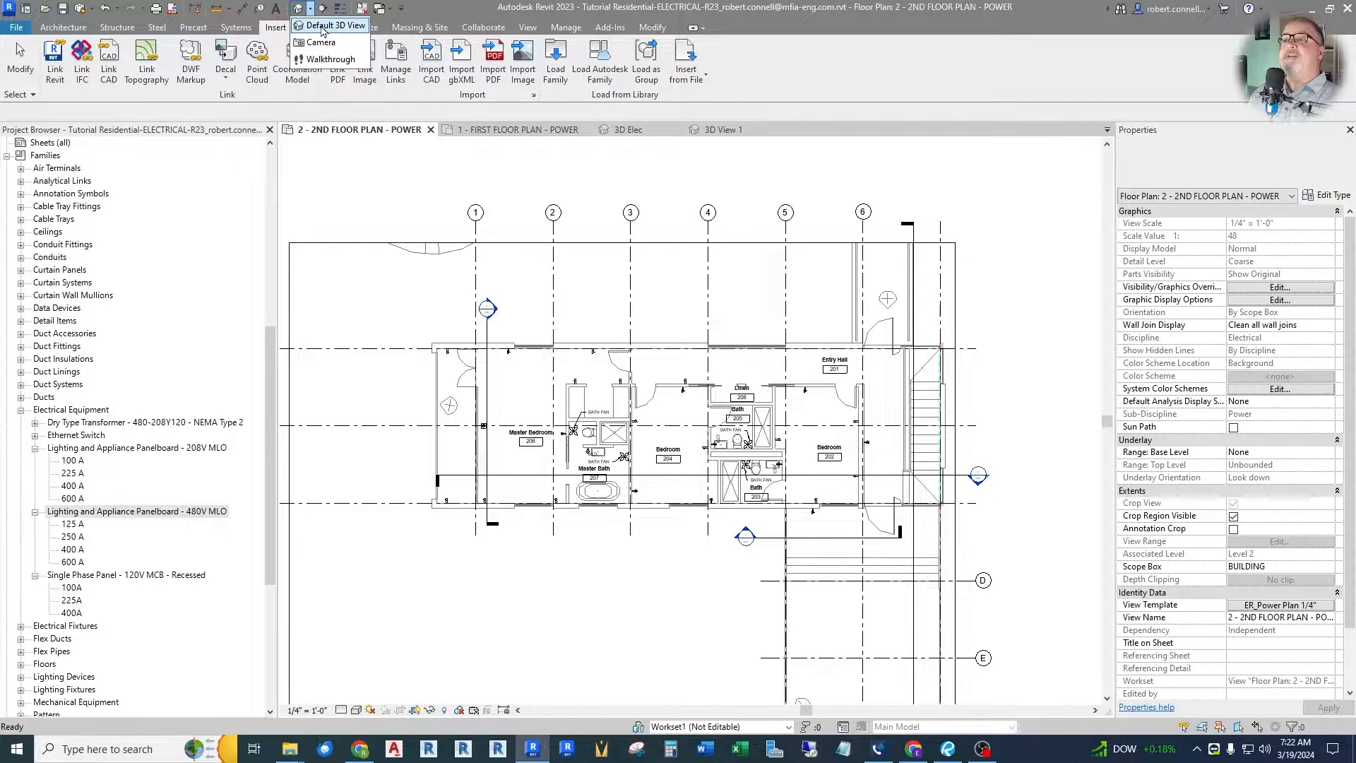
click(322, 27)
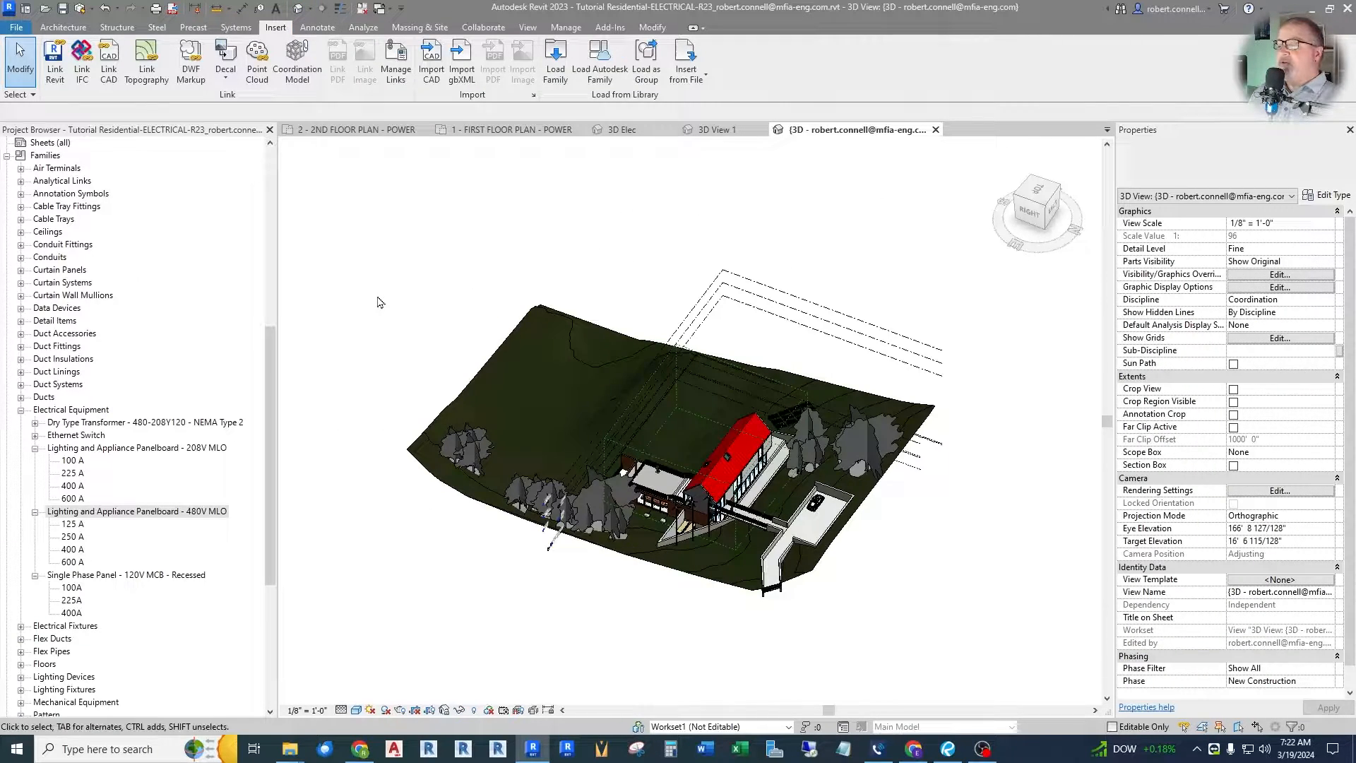
scroll(760, 444, up, 5)
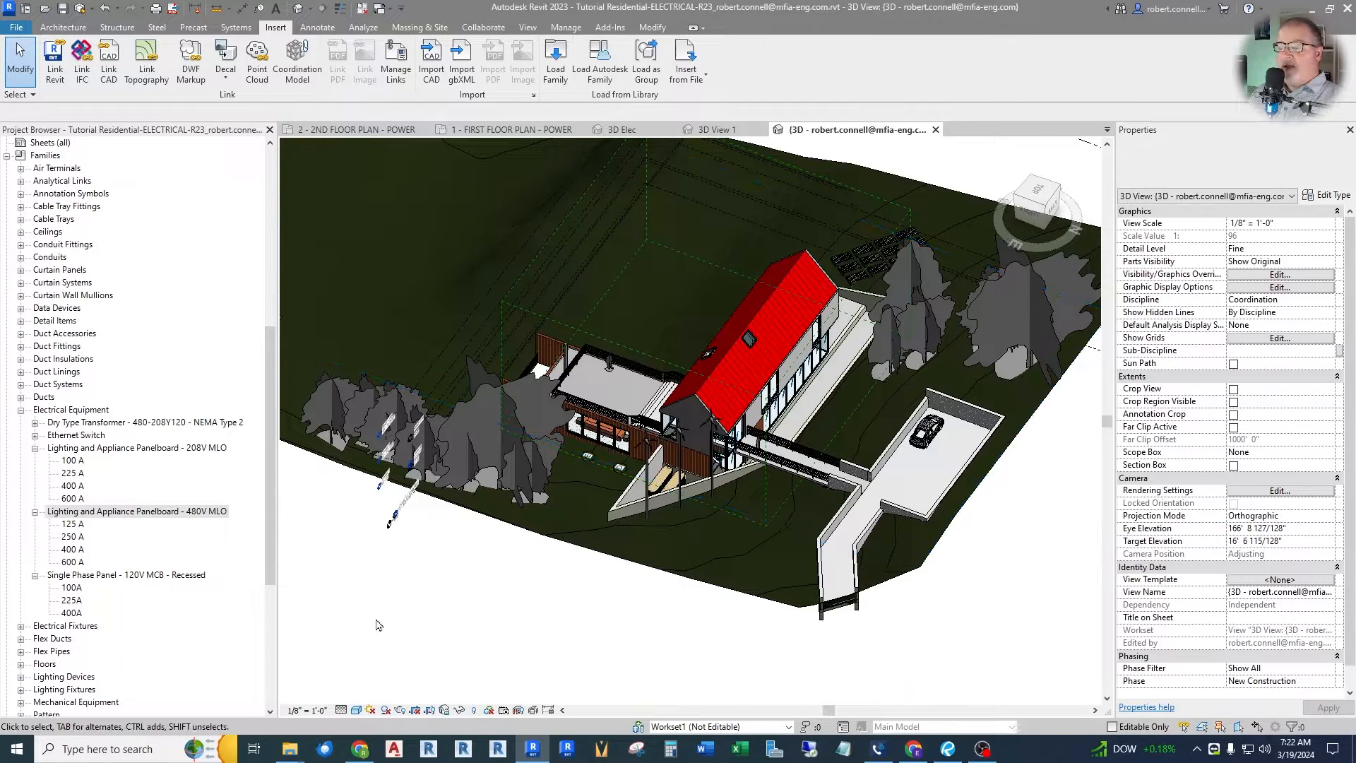
Try the Coarse detail level in the 3D view without saving the project, return to Fine, and inspect the solar panels and house
click(341, 710)
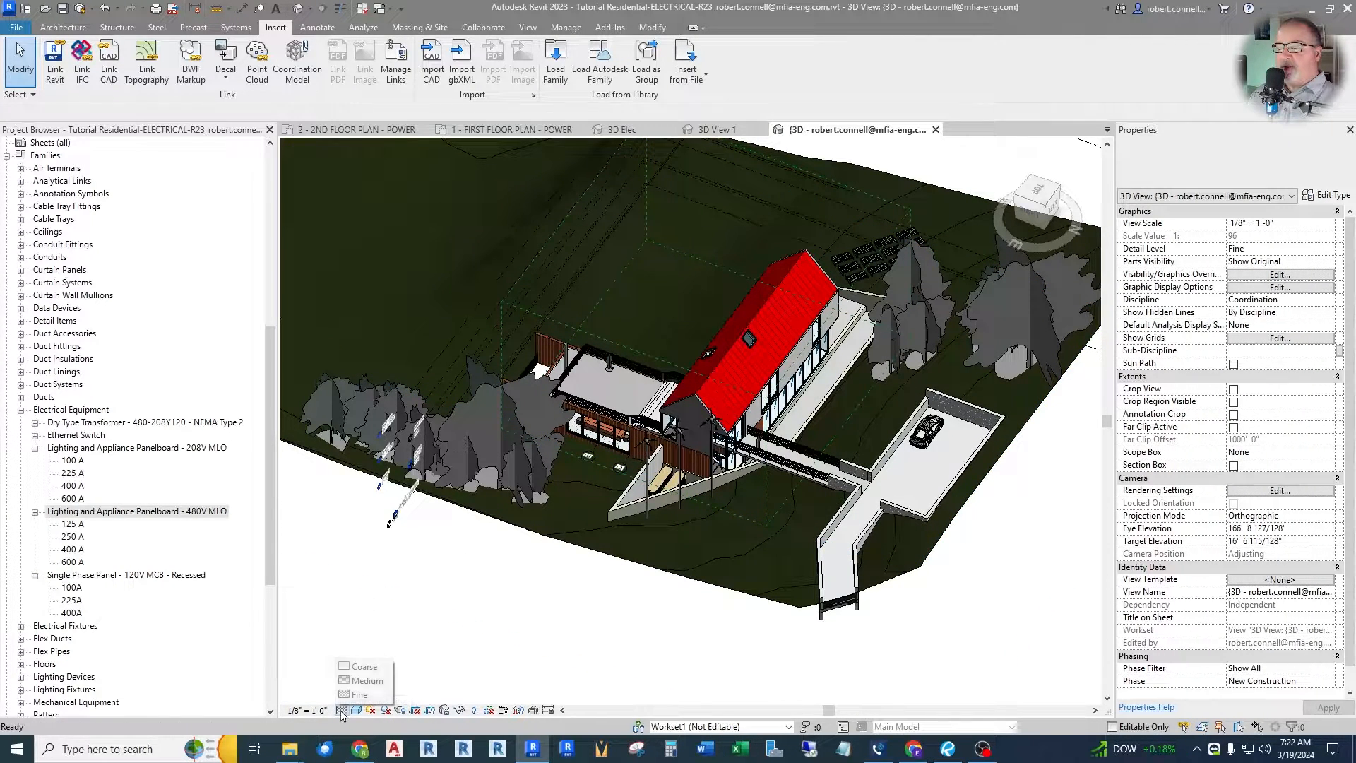
click(362, 667)
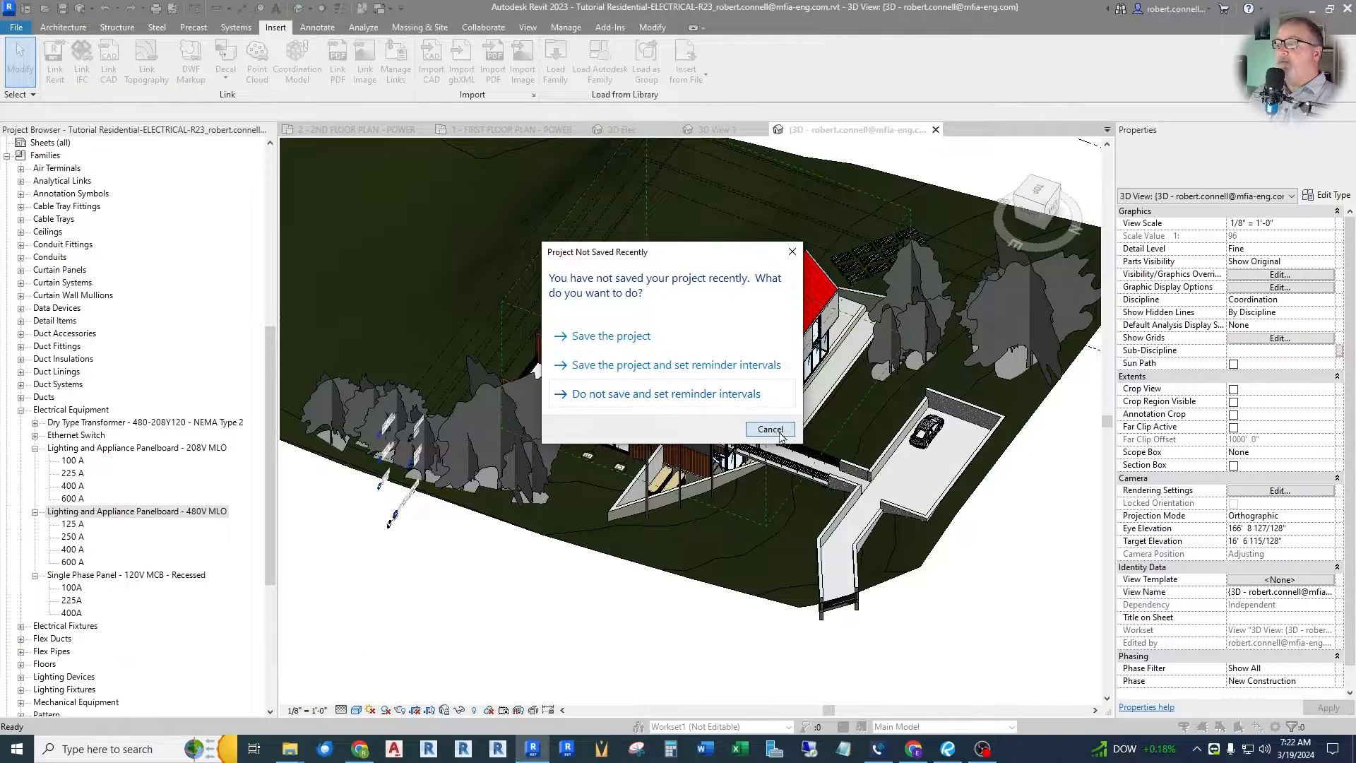
click(770, 429)
click(342, 710)
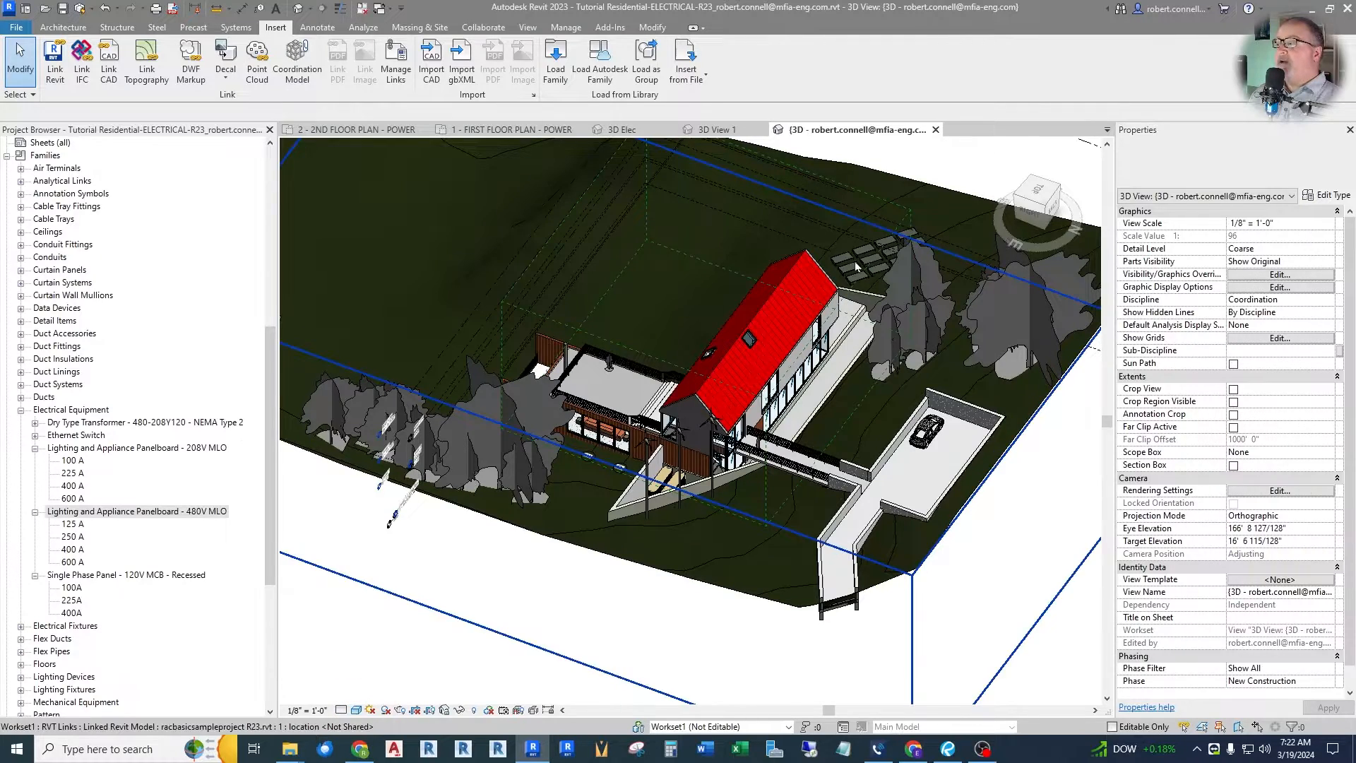
click(341, 710)
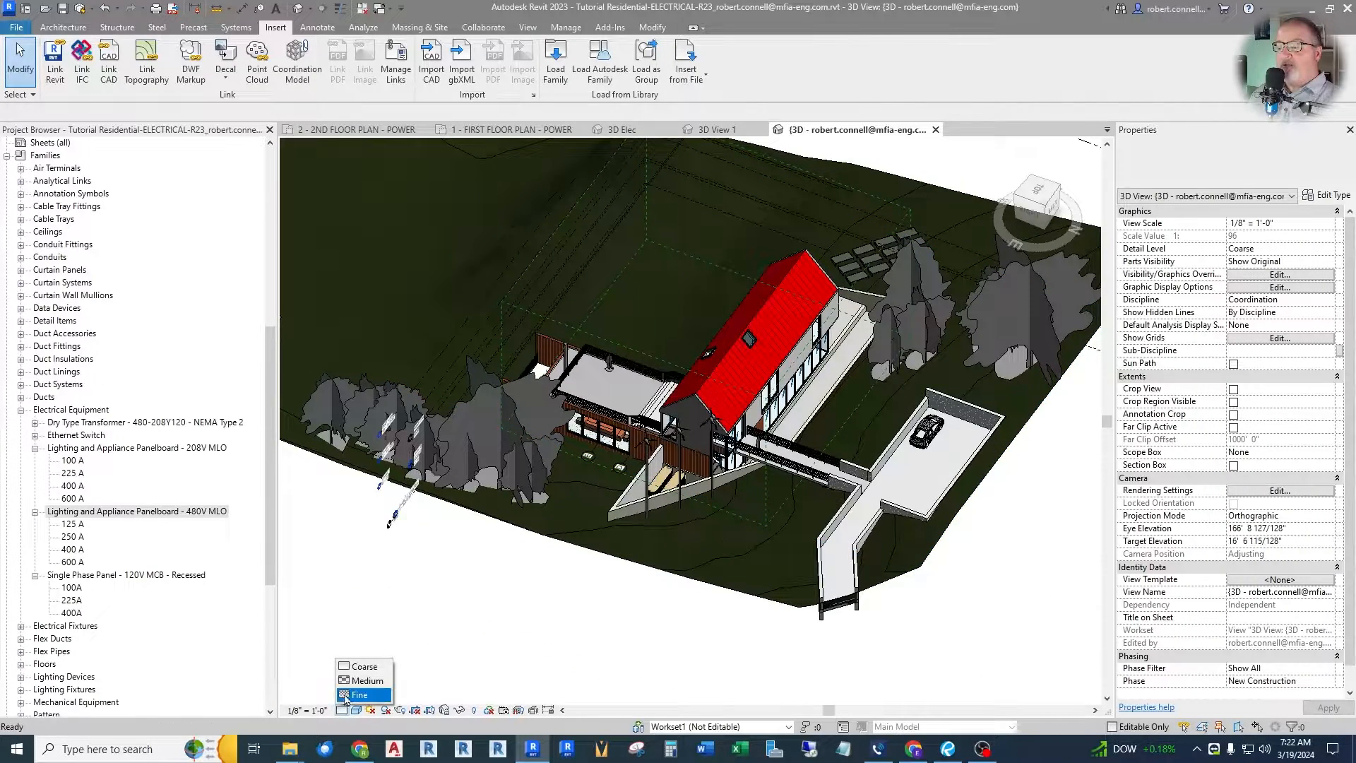
click(358, 695)
scroll(852, 263, up, 4)
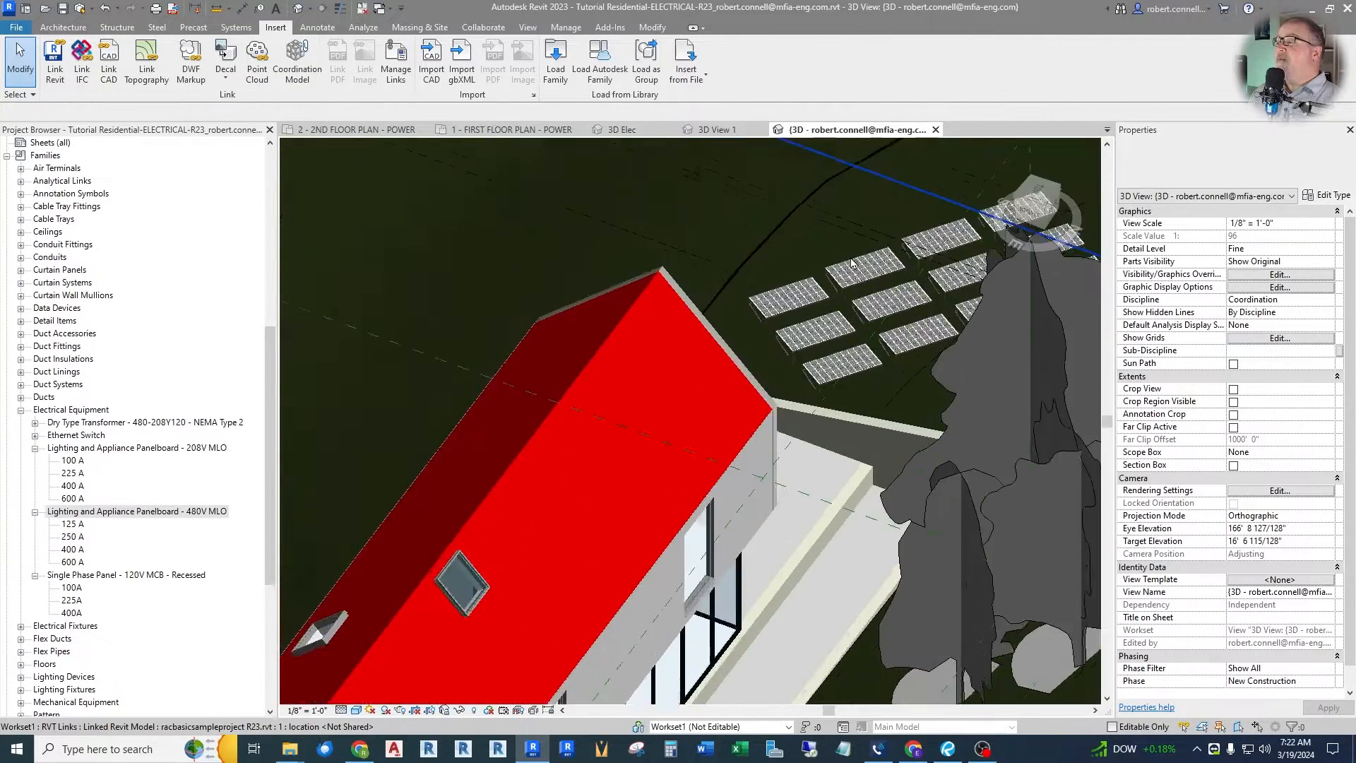
scroll(852, 263, up, 3)
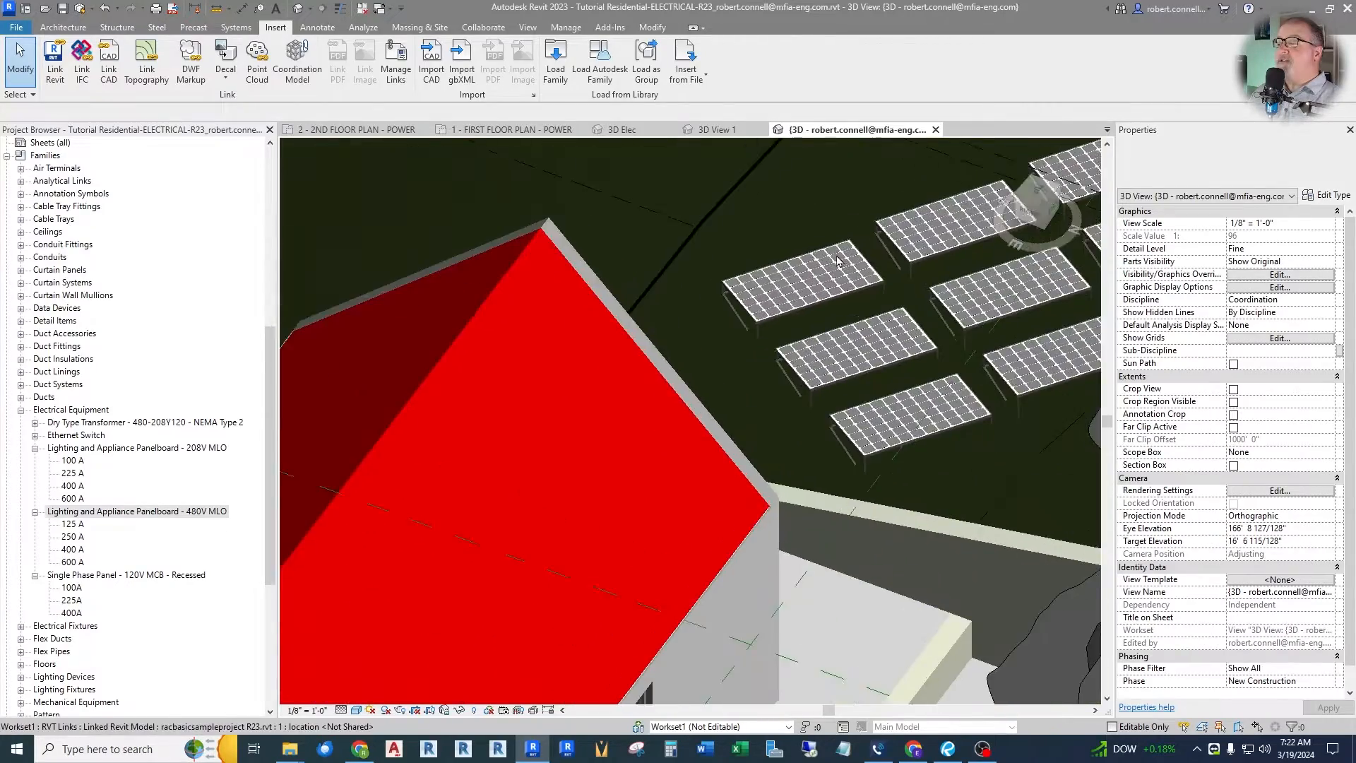
scroll(838, 261, down, 6)
scroll(680, 499, up, 4)
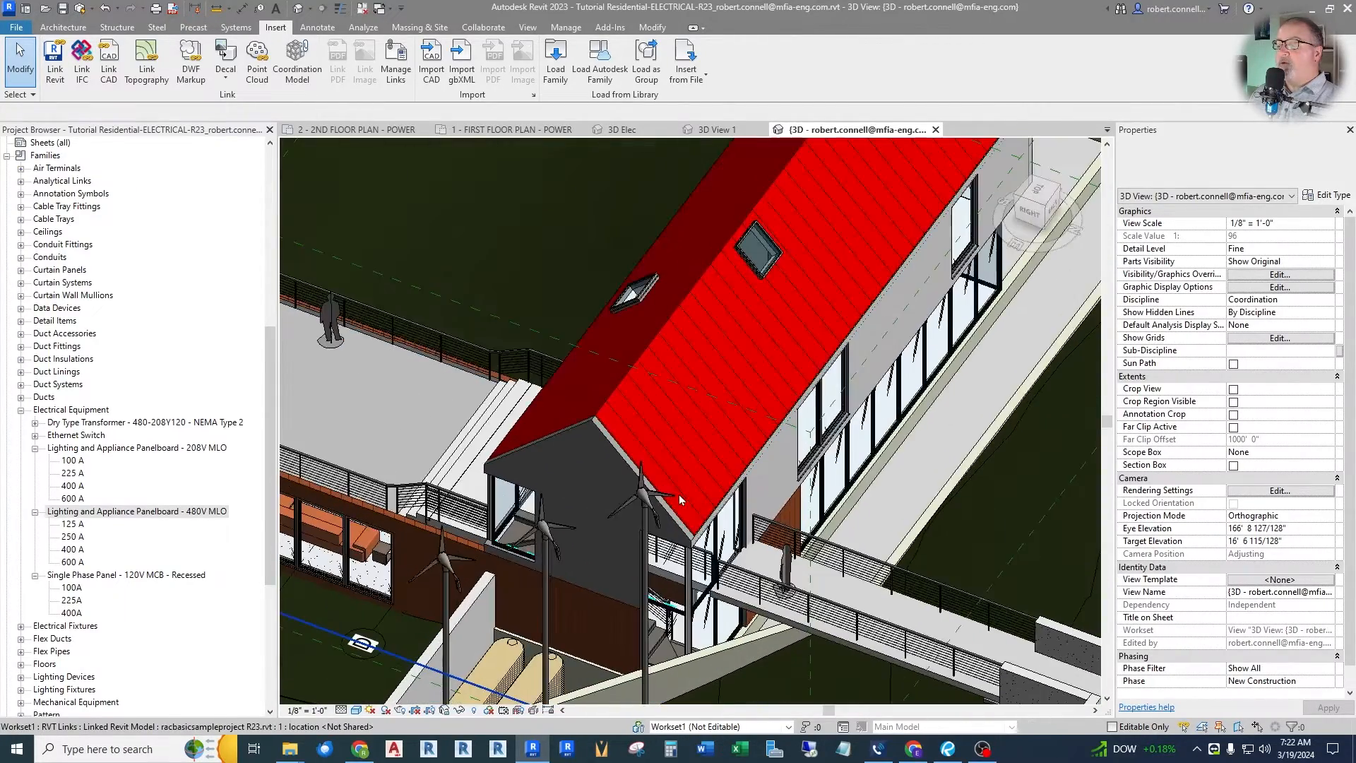
scroll(680, 500, down, 4)
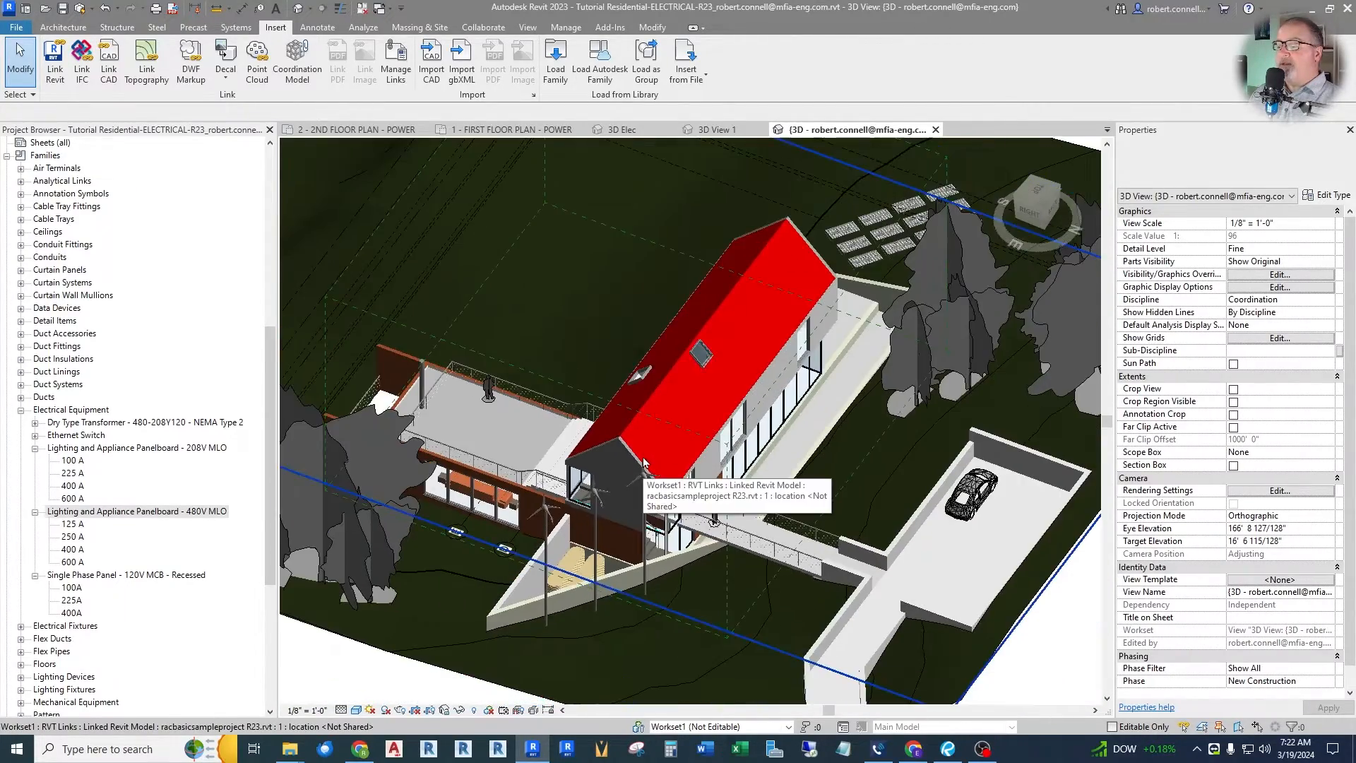
Try the Wireframe visual style in the 3D view and inspect the receptacles inside the house
click(356, 710)
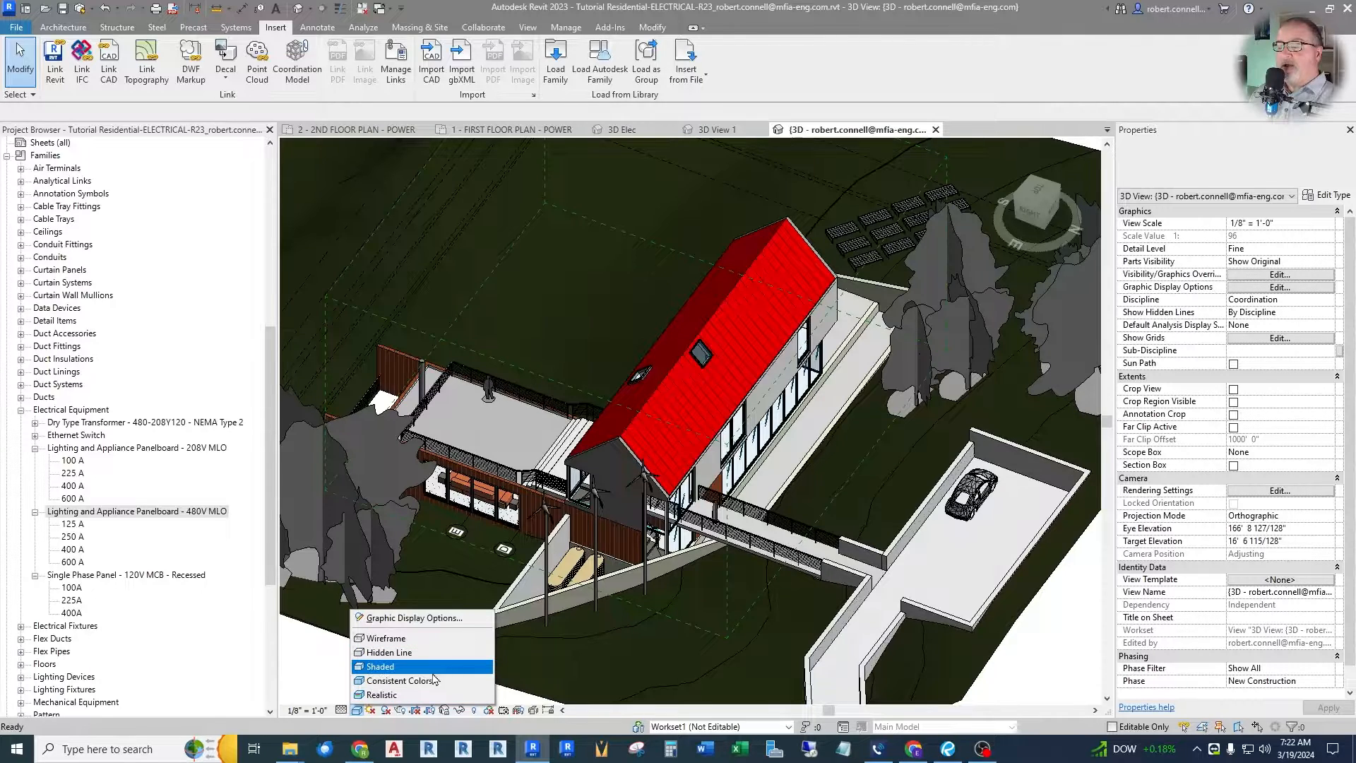
click(382, 638)
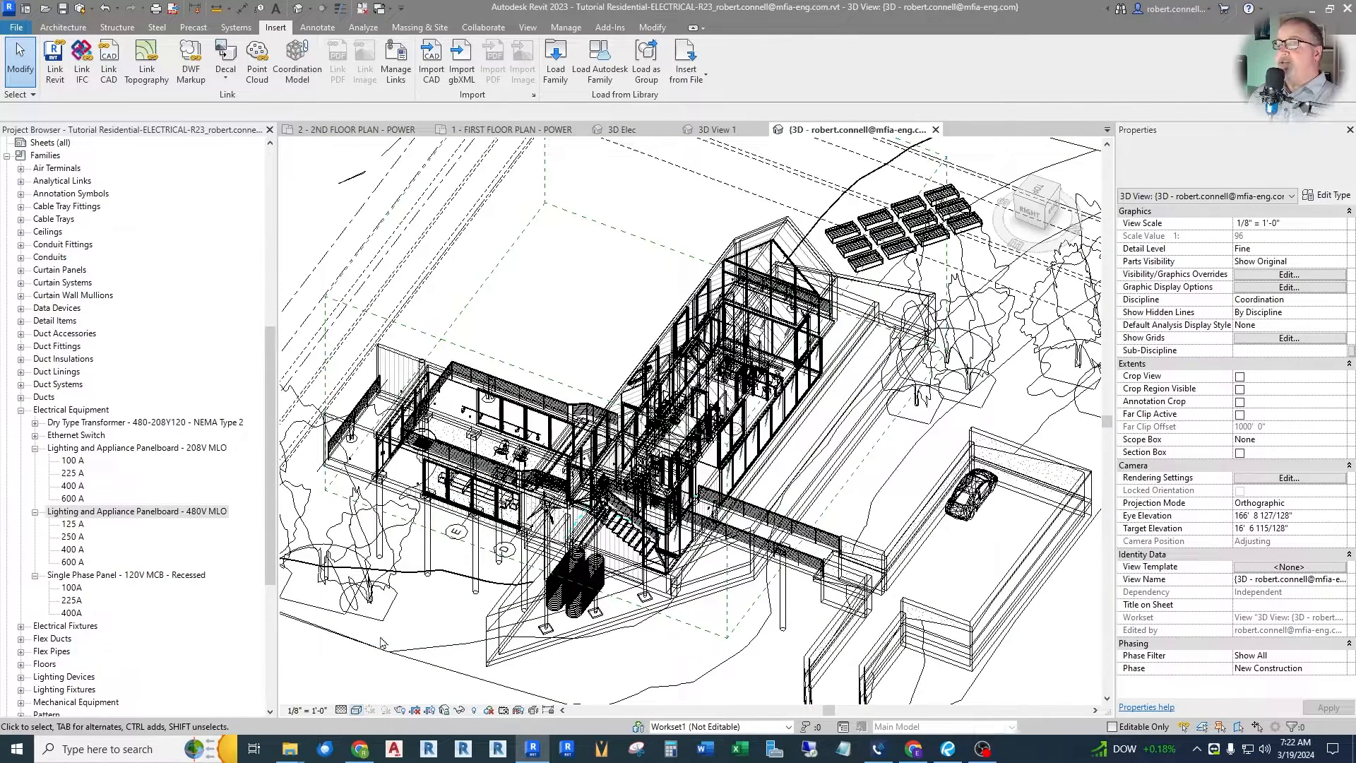
scroll(616, 378, up, 10)
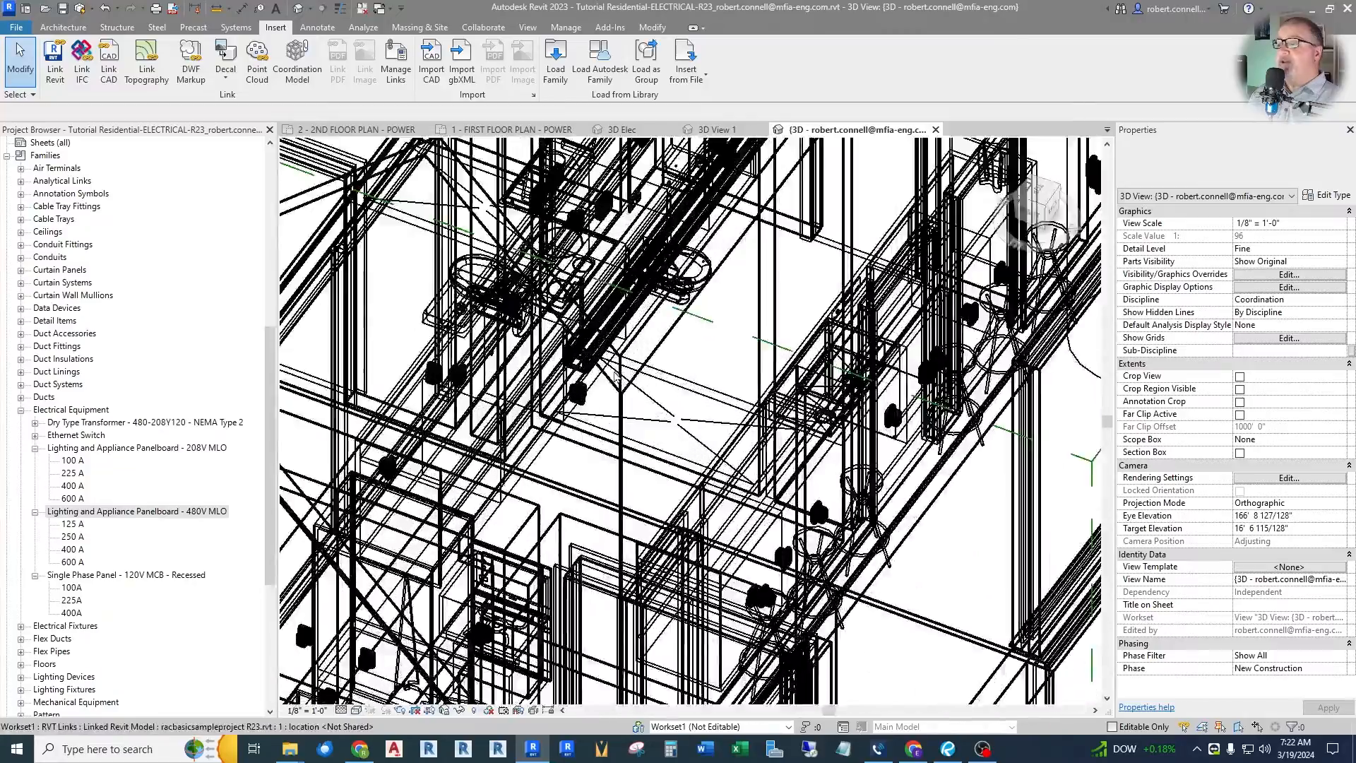
scroll(616, 376, down, 6)
scroll(554, 391, up, 6)
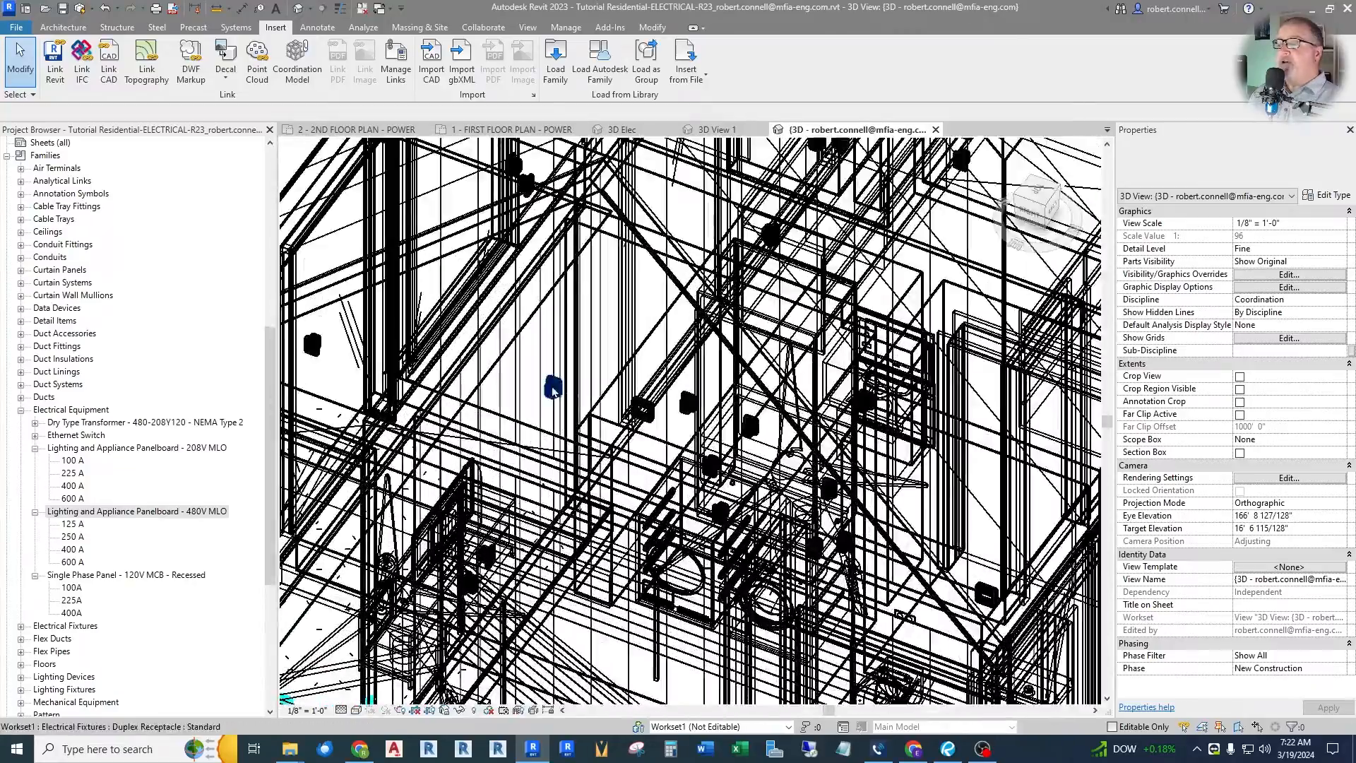
scroll(689, 413, down, 5)
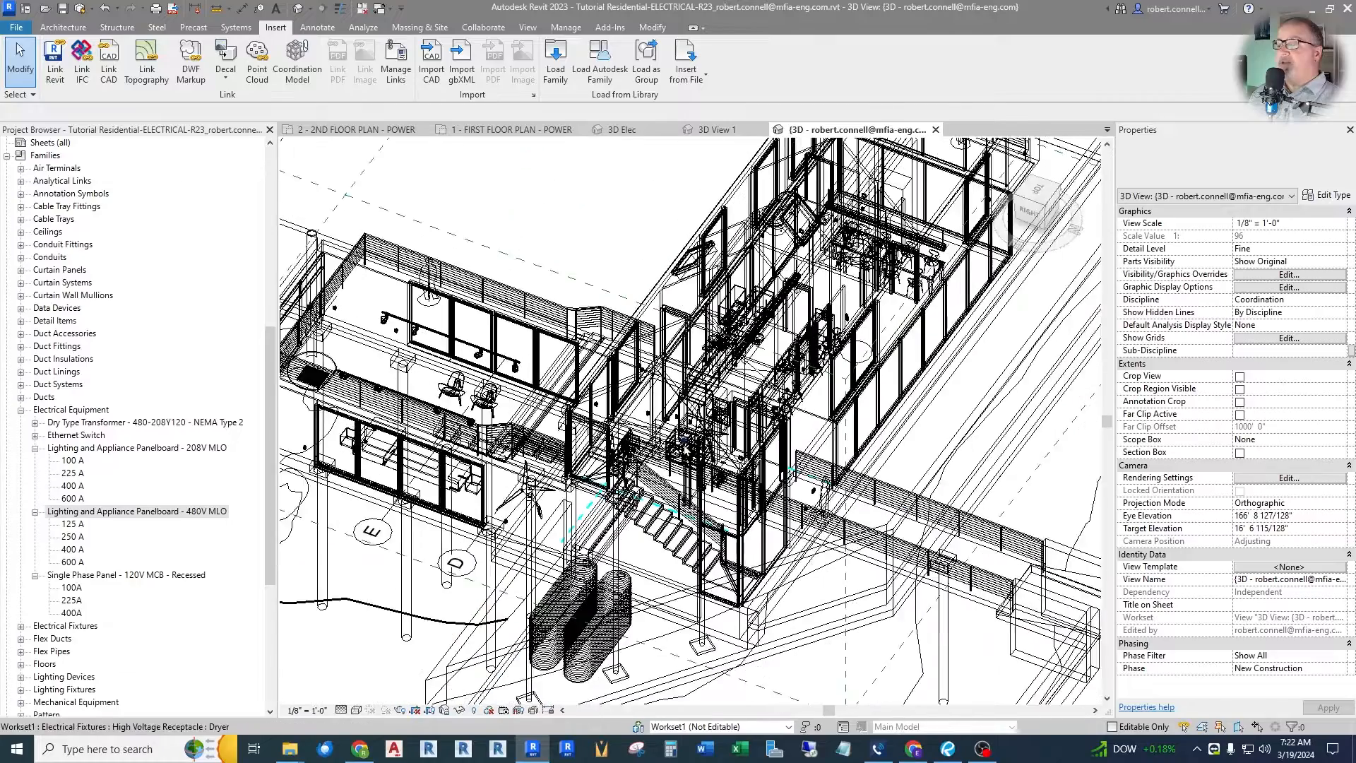
Try the Realistic visual style in the 3D view and look over the roof, facade and grounds
click(357, 709)
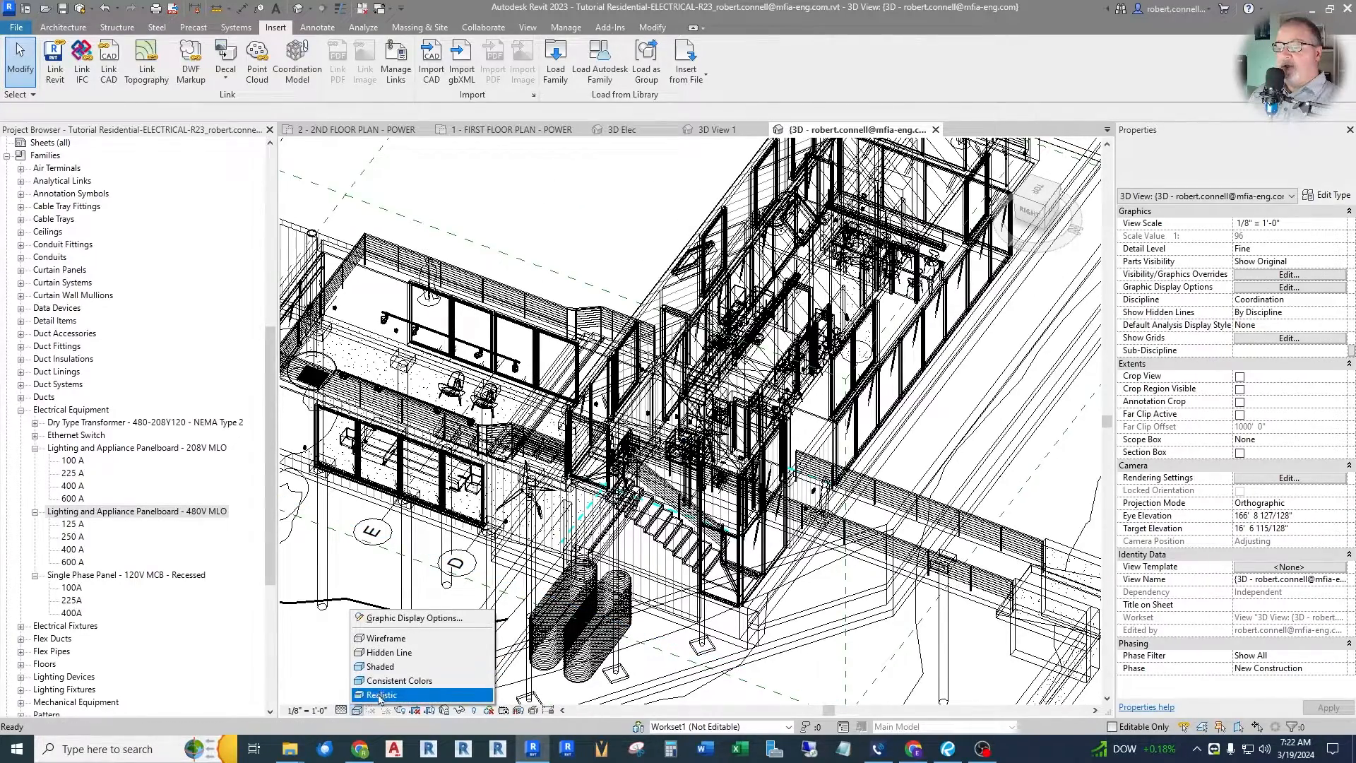
click(381, 695)
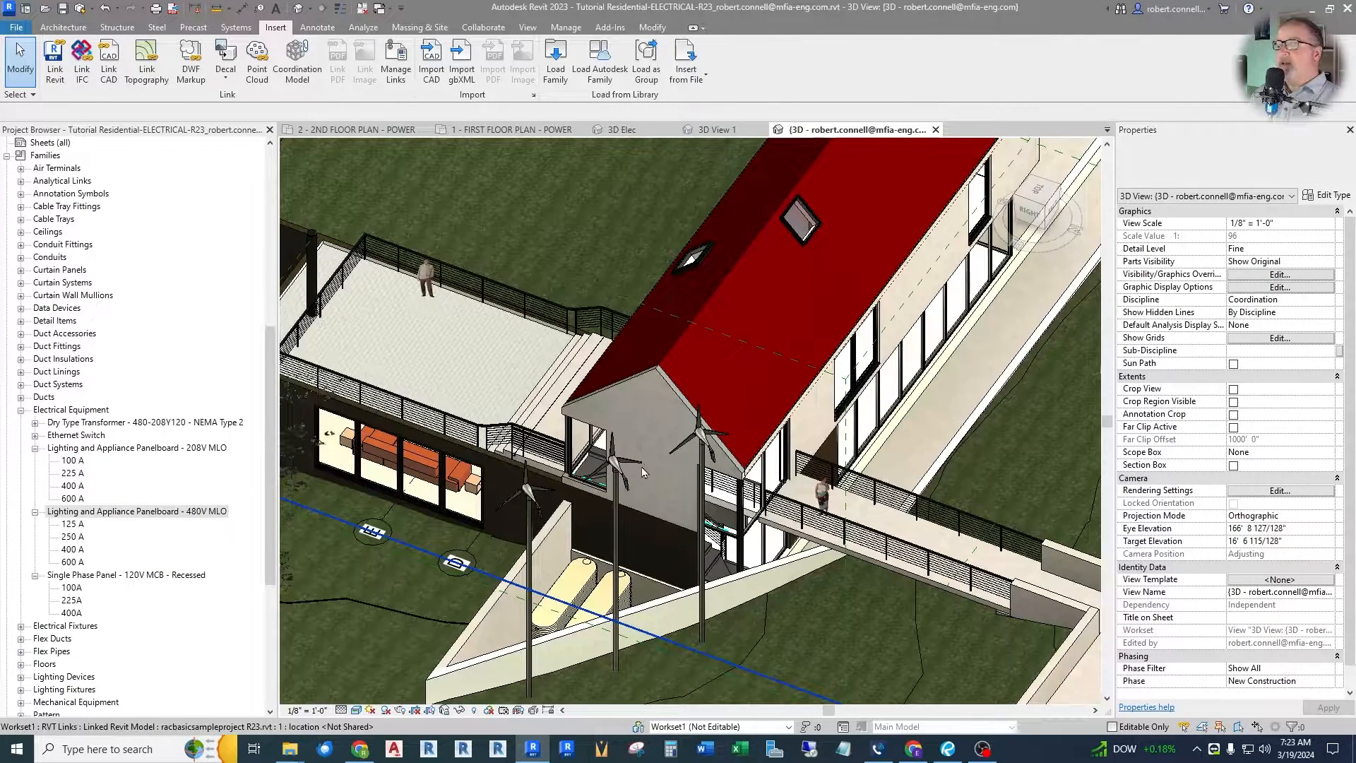
scroll(678, 395, down, 3)
scroll(709, 337, up, 6)
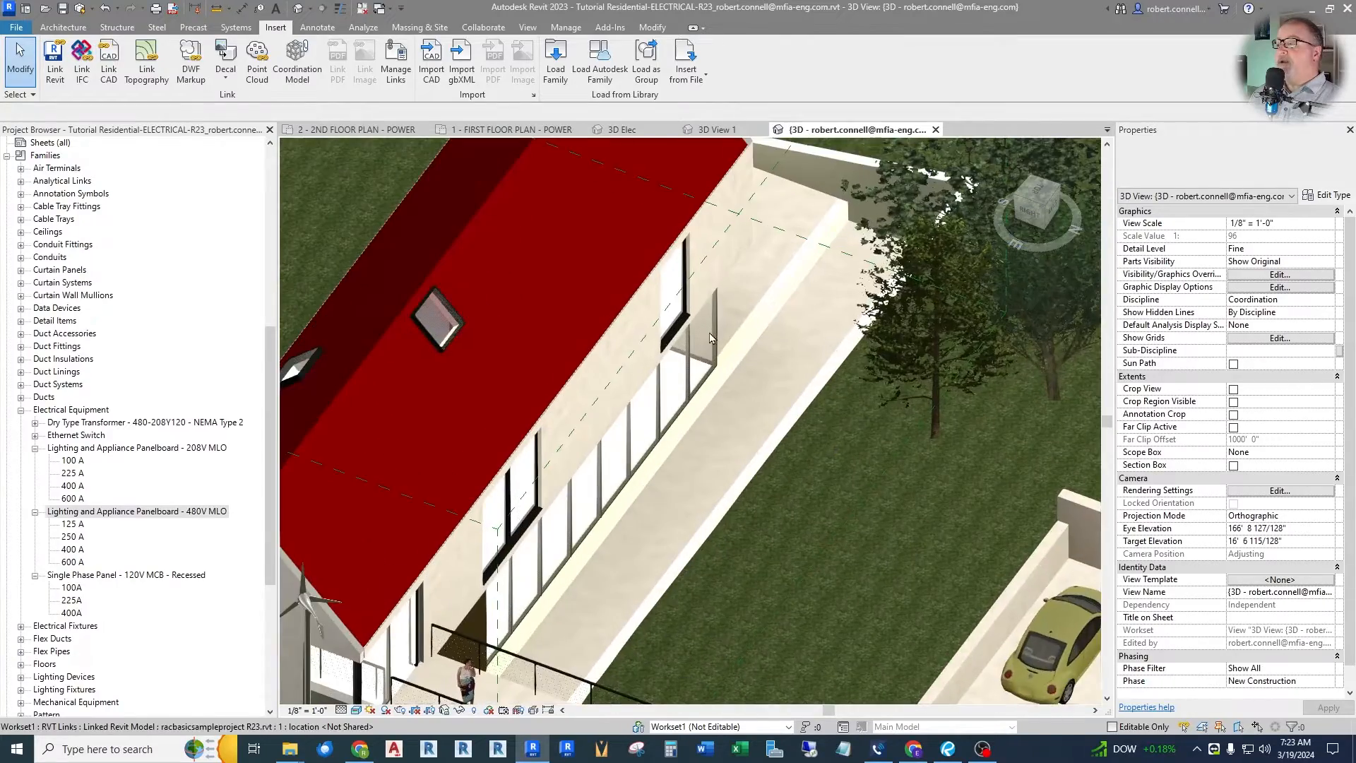
scroll(710, 338, down, 6)
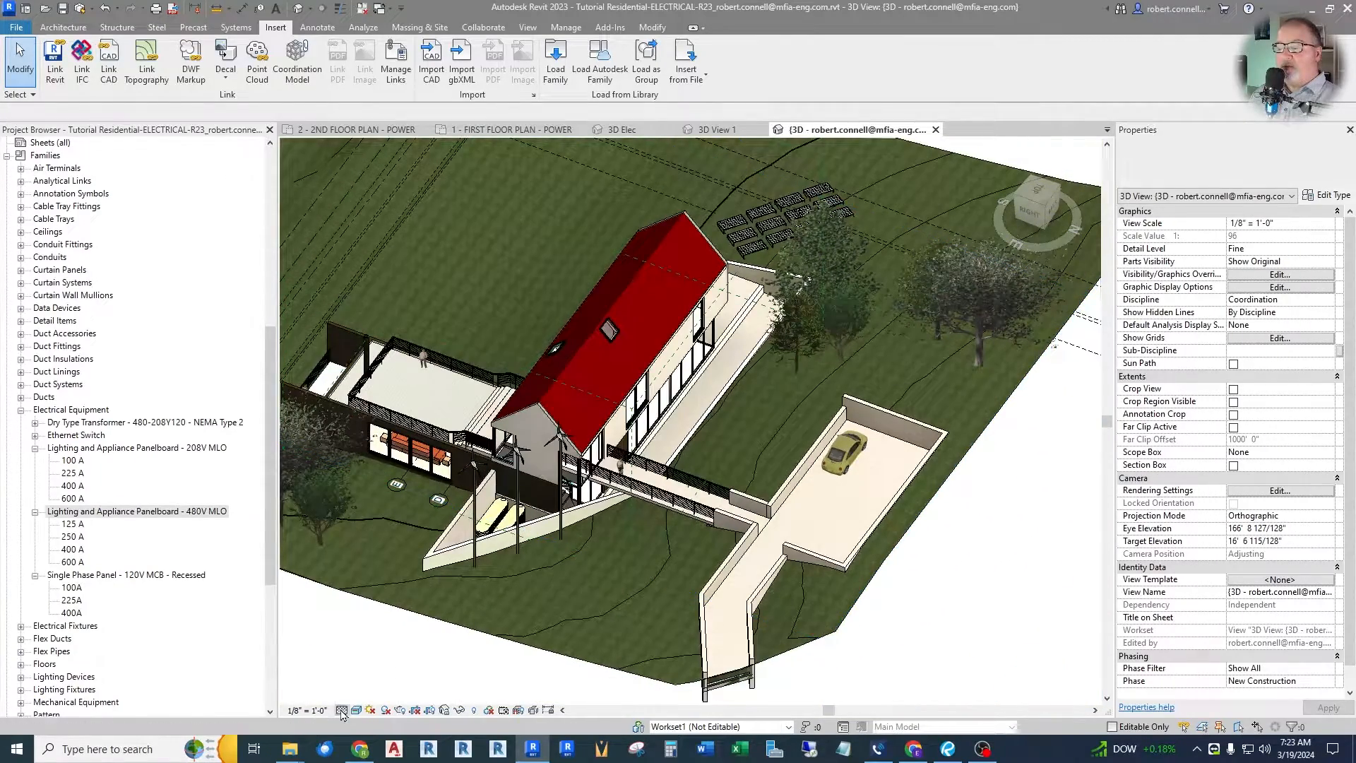
Set the 3D view's visual style back to Shaded
click(341, 710)
click(357, 710)
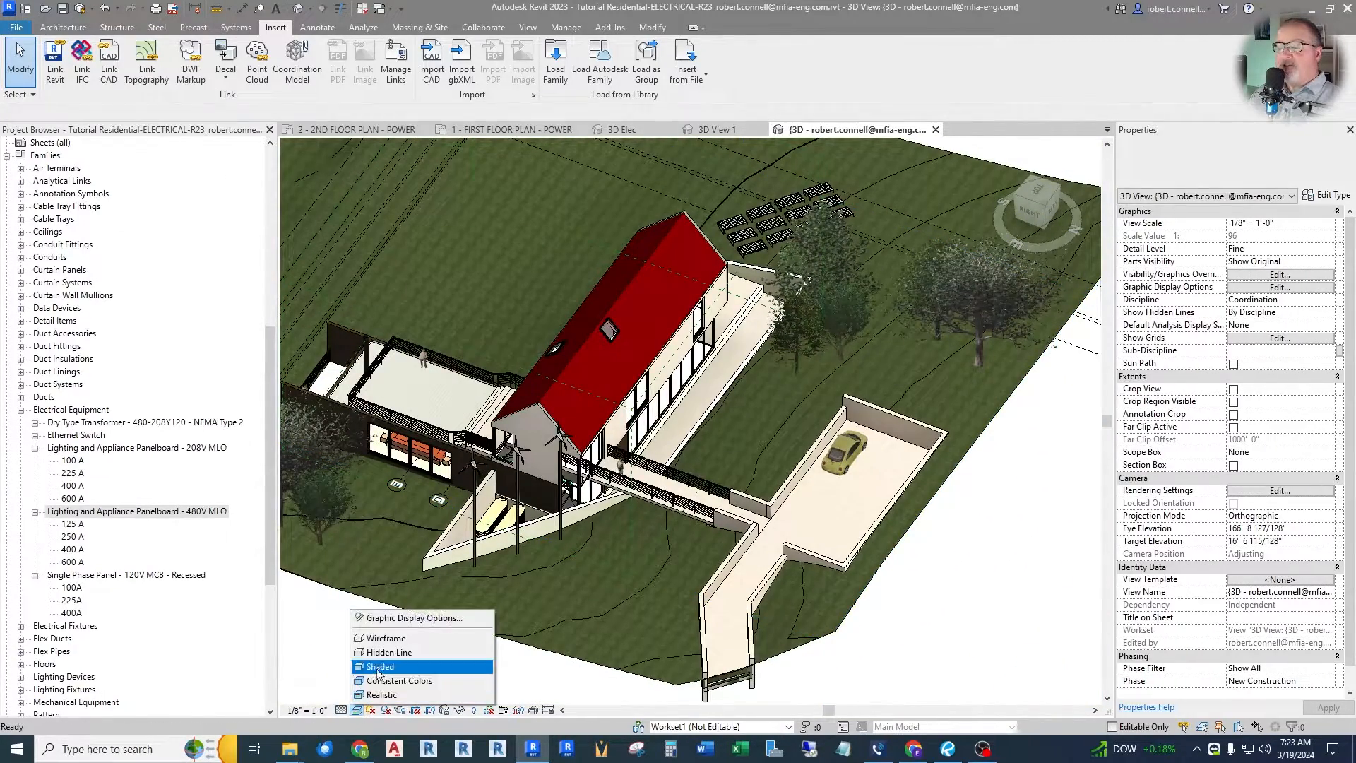
click(379, 669)
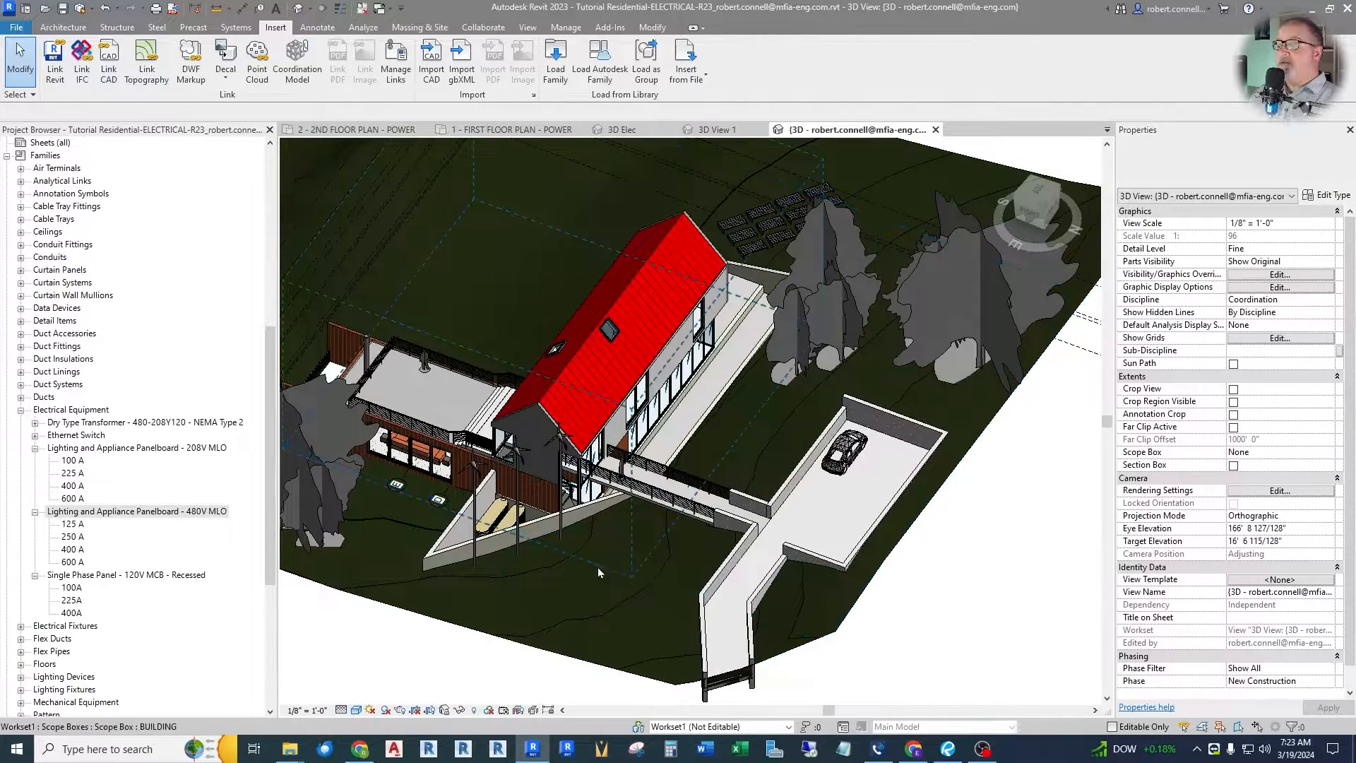
Examine the wind turbines, the triangular walled area beside the house, the footbridge and the parking area with the car
scroll(452, 543, up, 5)
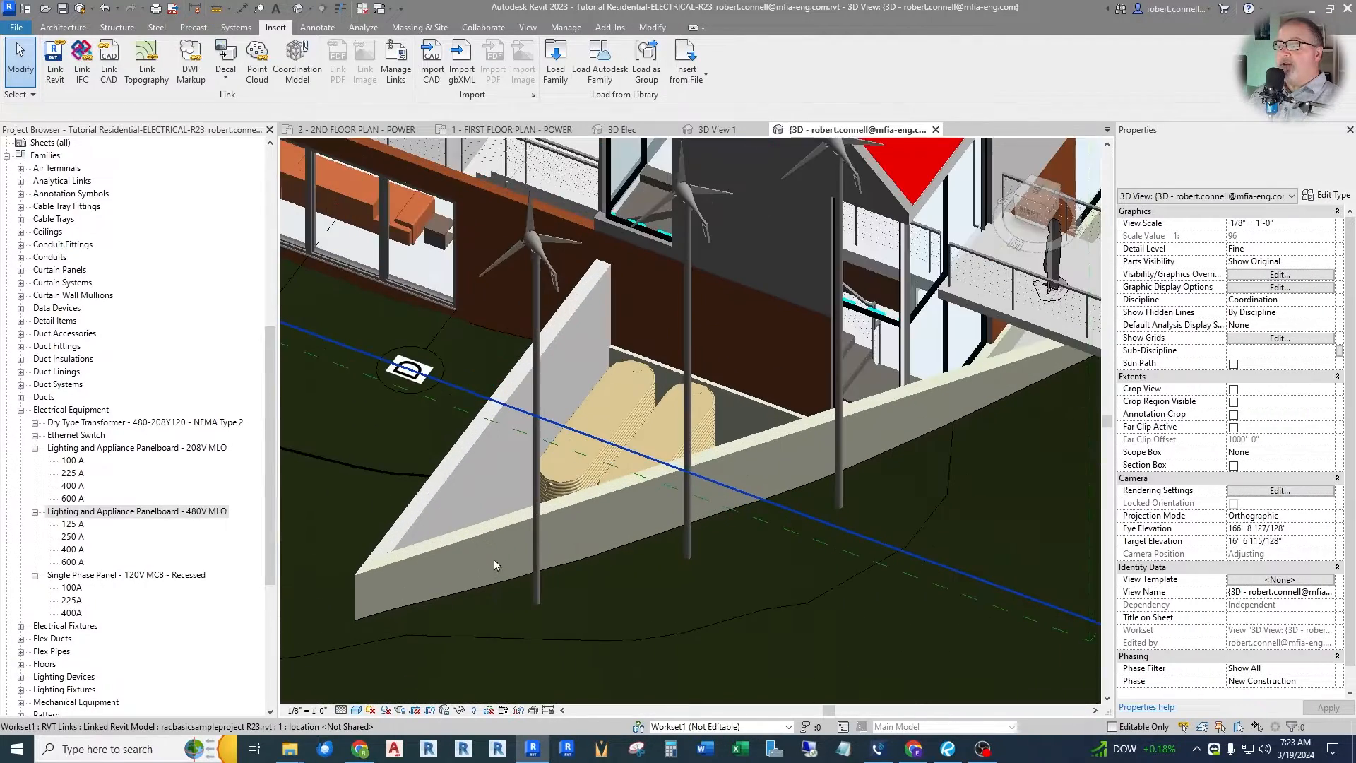
scroll(506, 523, down, 5)
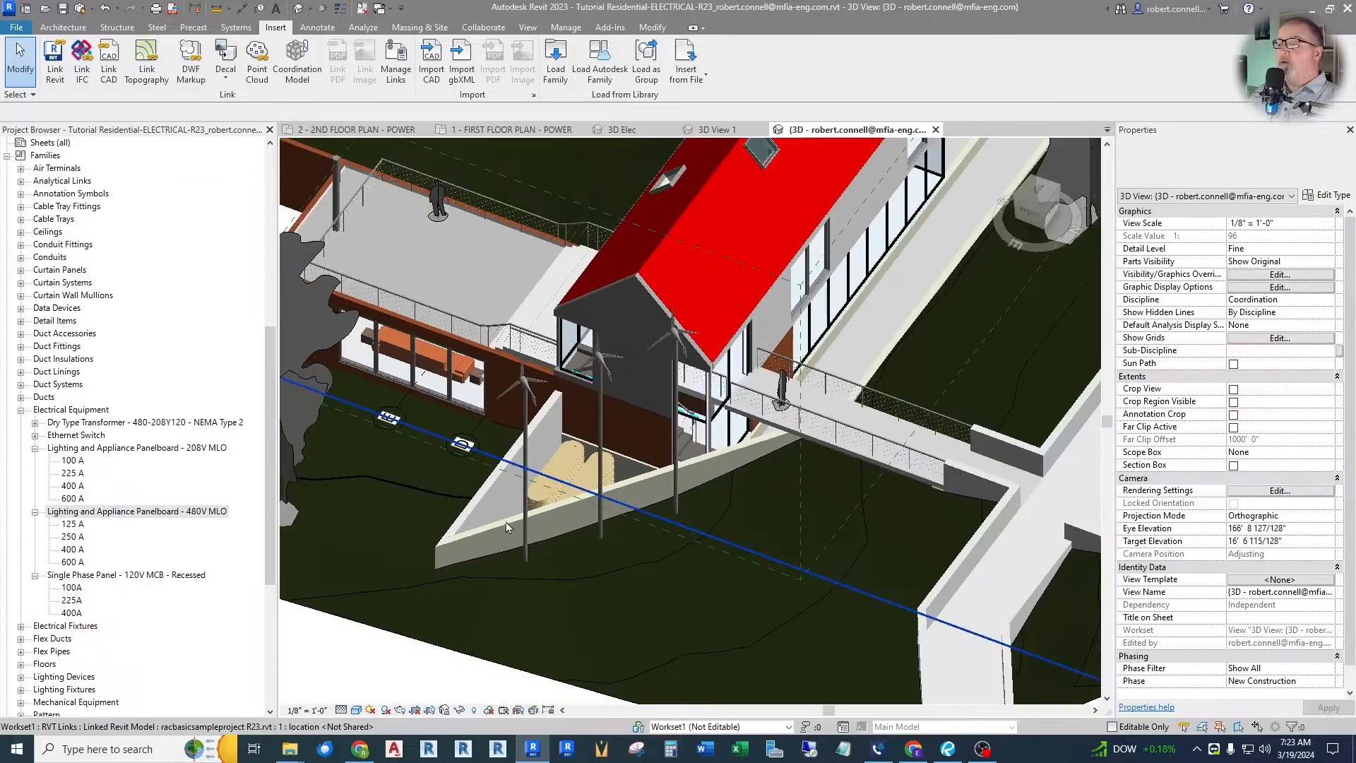
scroll(711, 450, up, 4)
scroll(712, 450, down, 4)
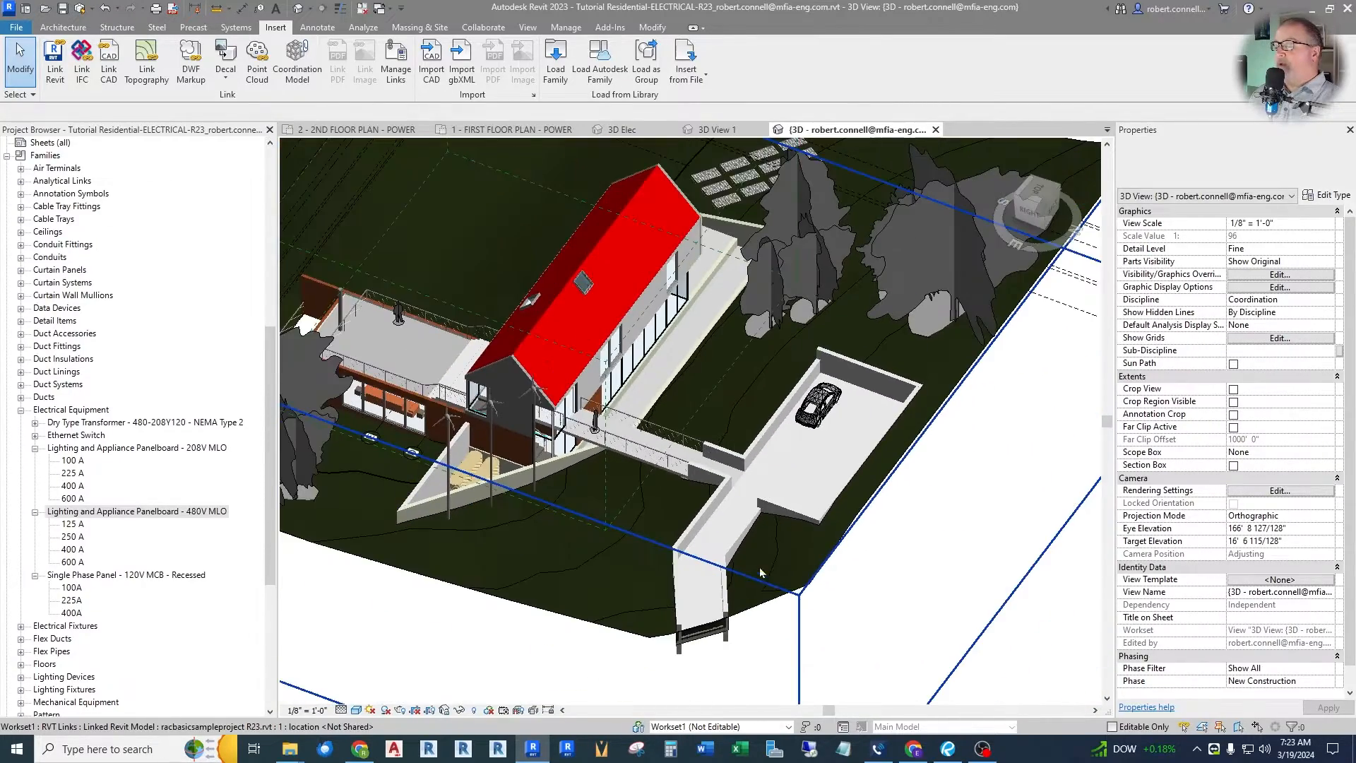
scroll(678, 646, up, 4)
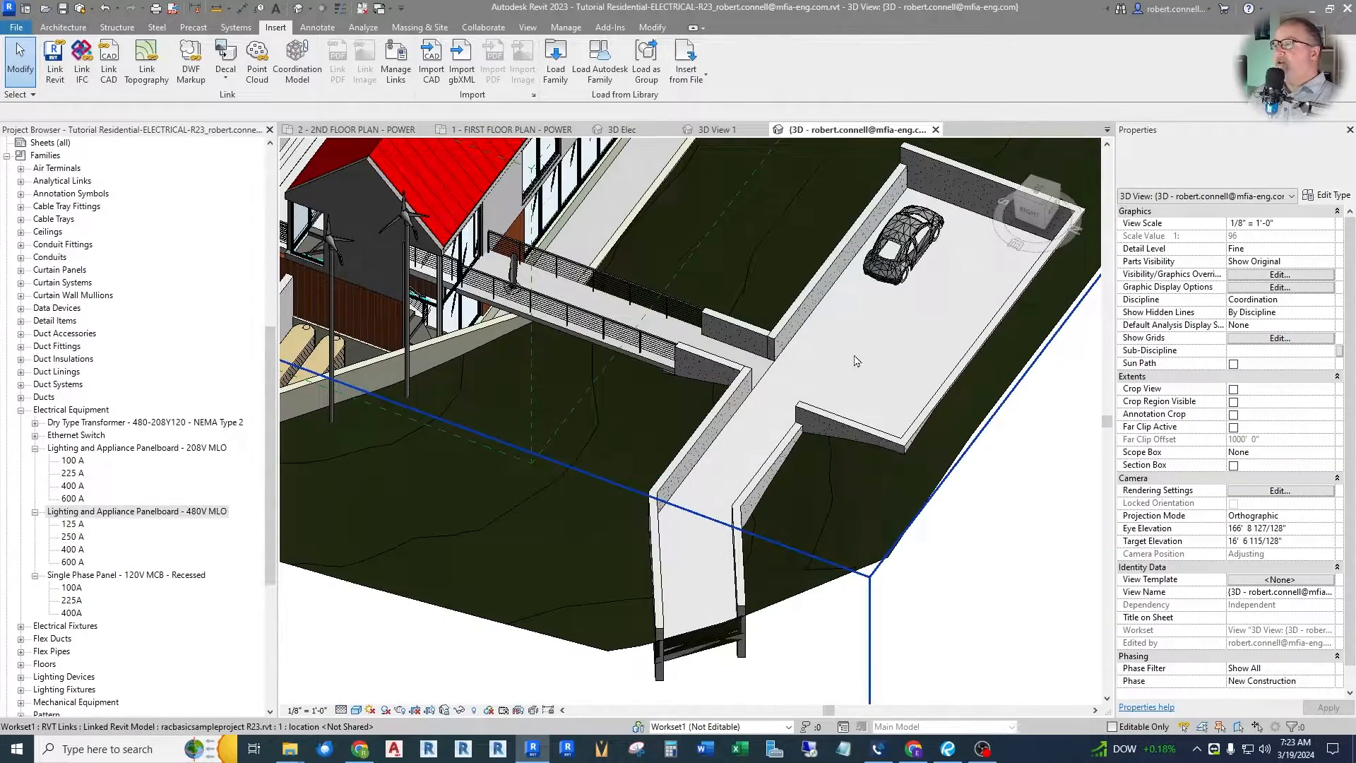
scroll(674, 579, down, 2)
scroll(724, 394, down, 2)
scroll(724, 393, up, 5)
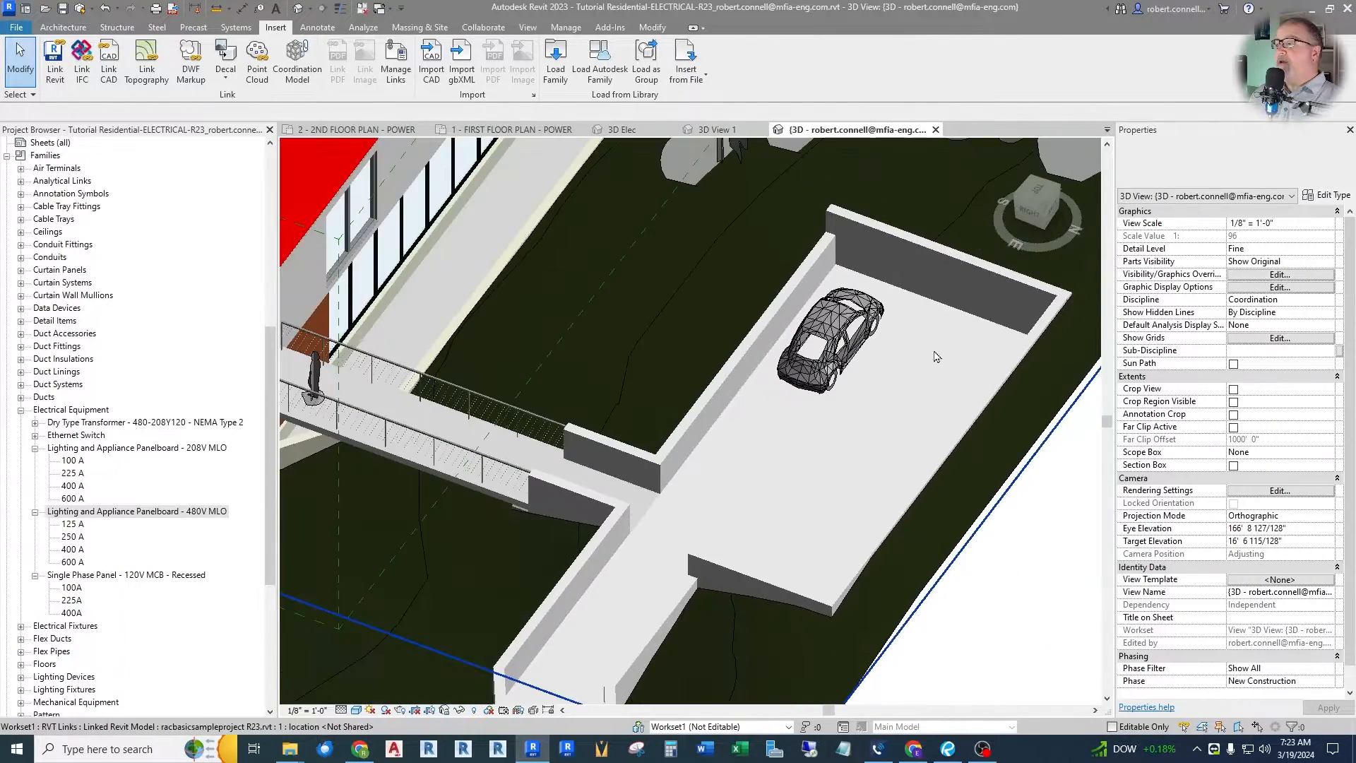
scroll(916, 357, down, 2)
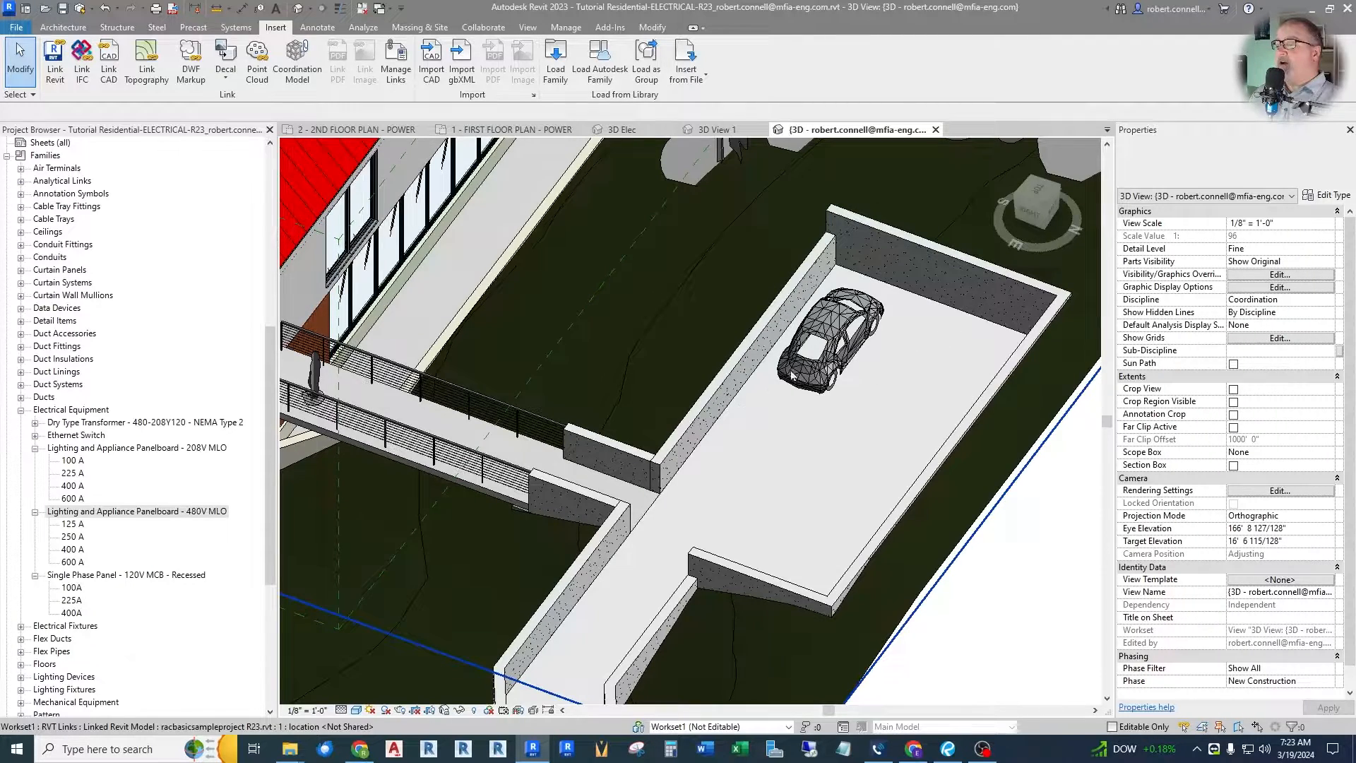
scroll(792, 375, down, 2)
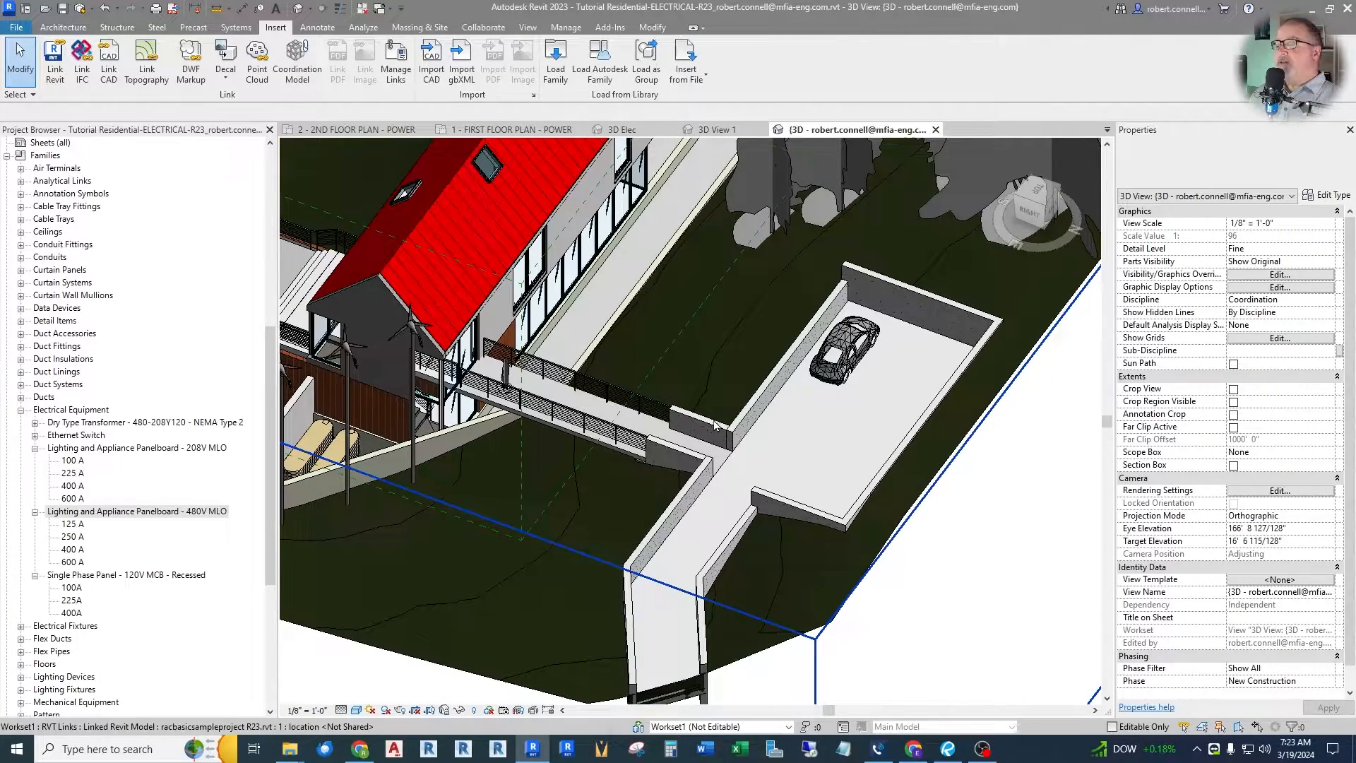
scroll(714, 425, up, 2)
scroll(790, 395, down, 2)
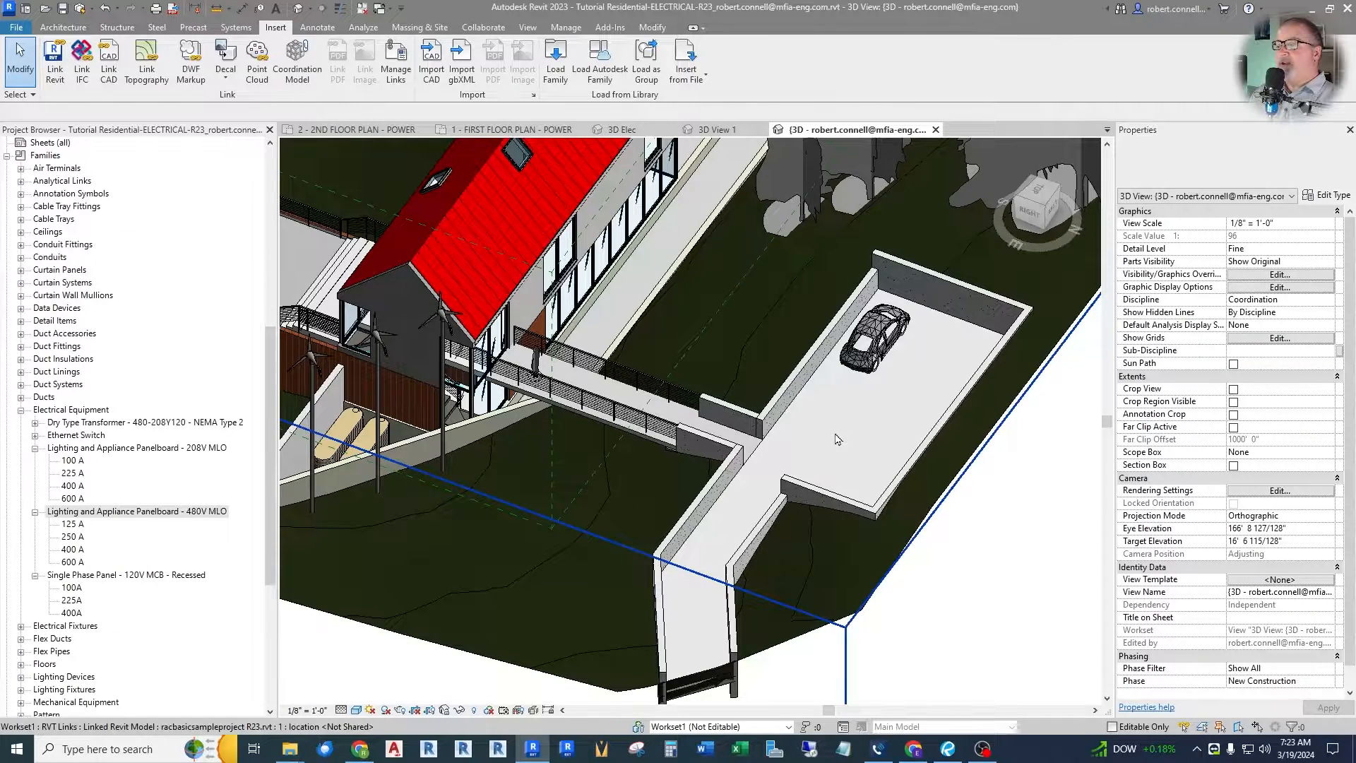
scroll(836, 437, down, 3)
scroll(805, 442, up, 4)
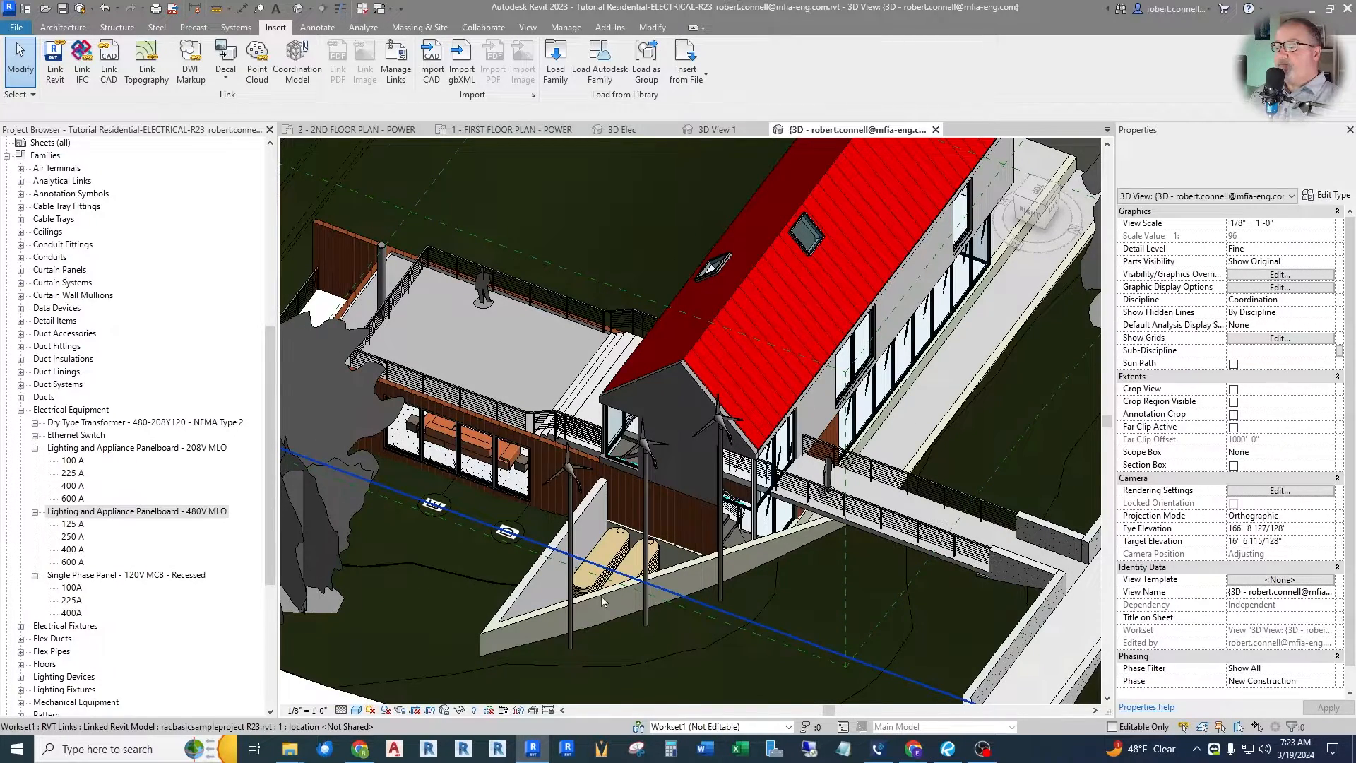
scroll(602, 601, up, 2)
scroll(598, 488, down, 1)
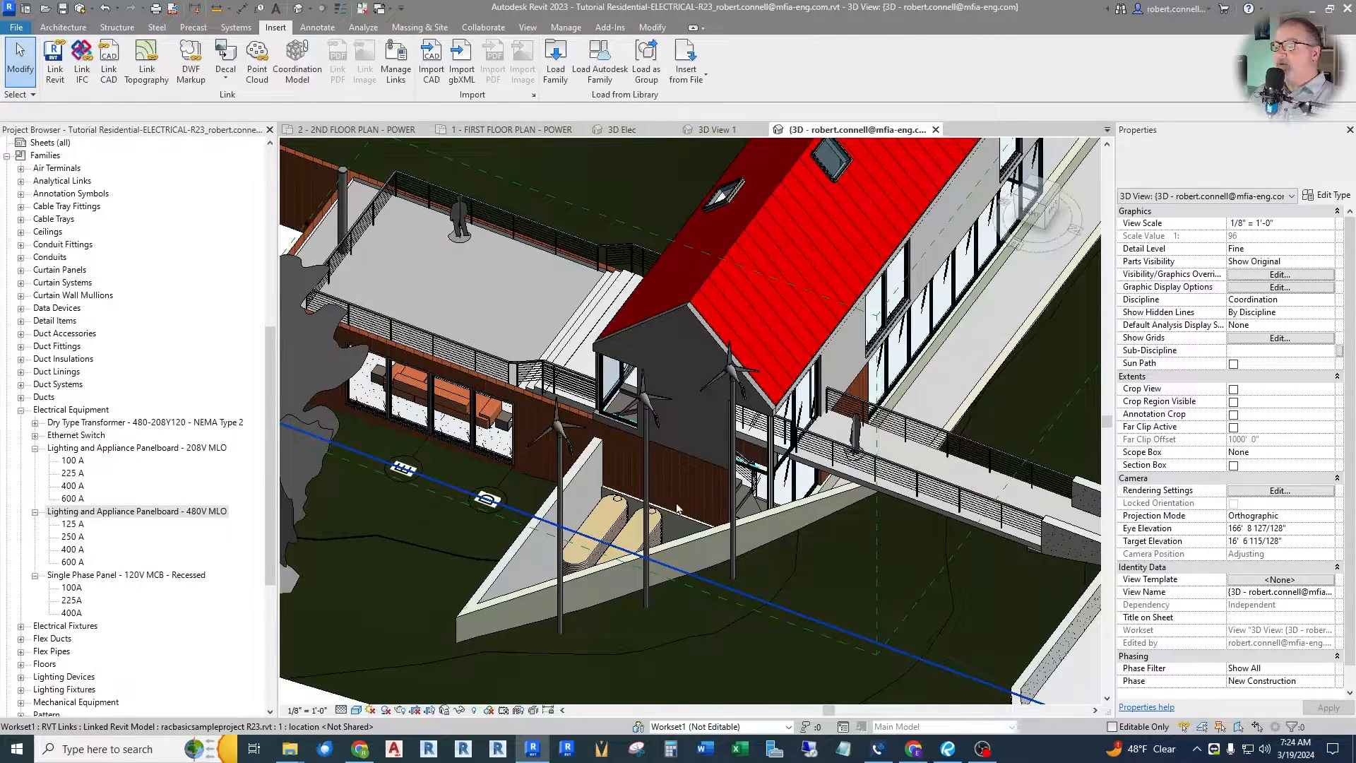
scroll(576, 505, down, 2)
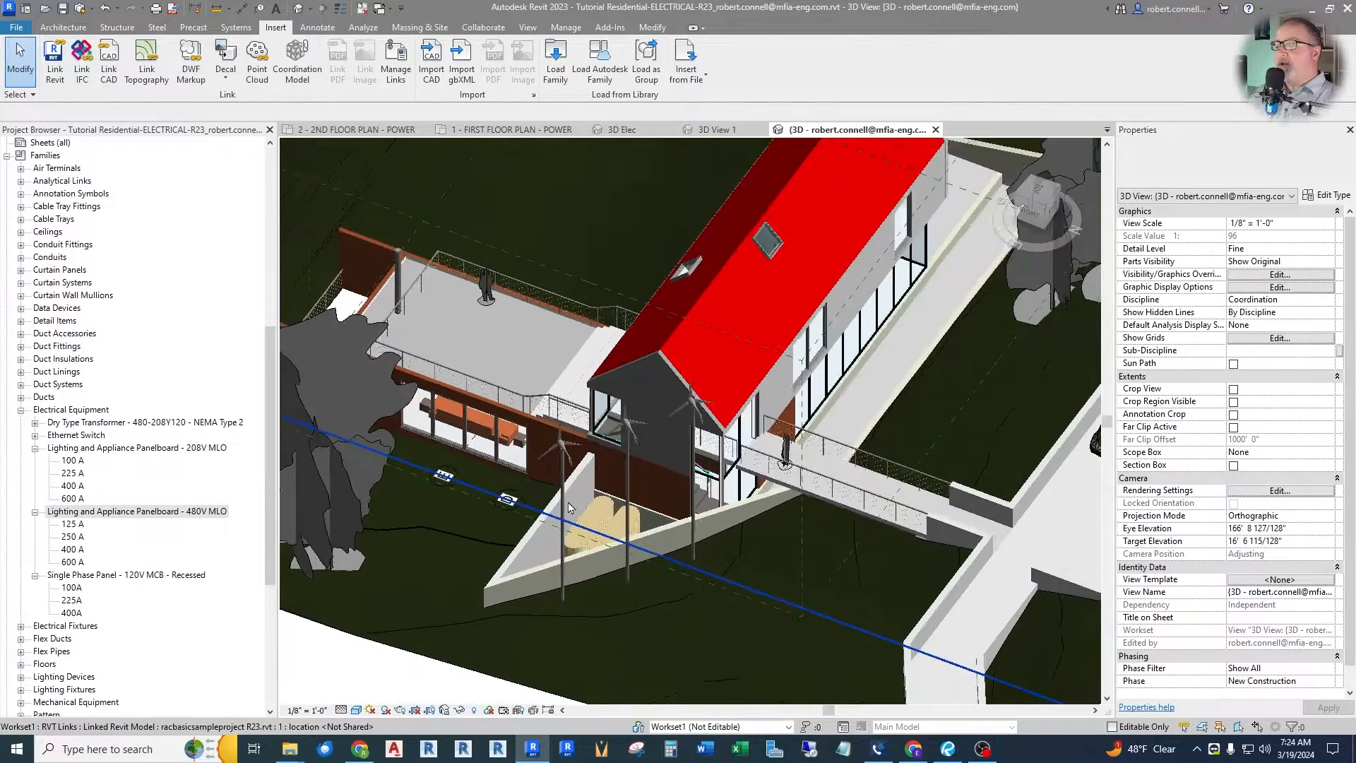
Inspect the gable end of the house in 3D and review the bedrooms, baths and entry hall on the second-floor power plan
scroll(689, 448, up, 3)
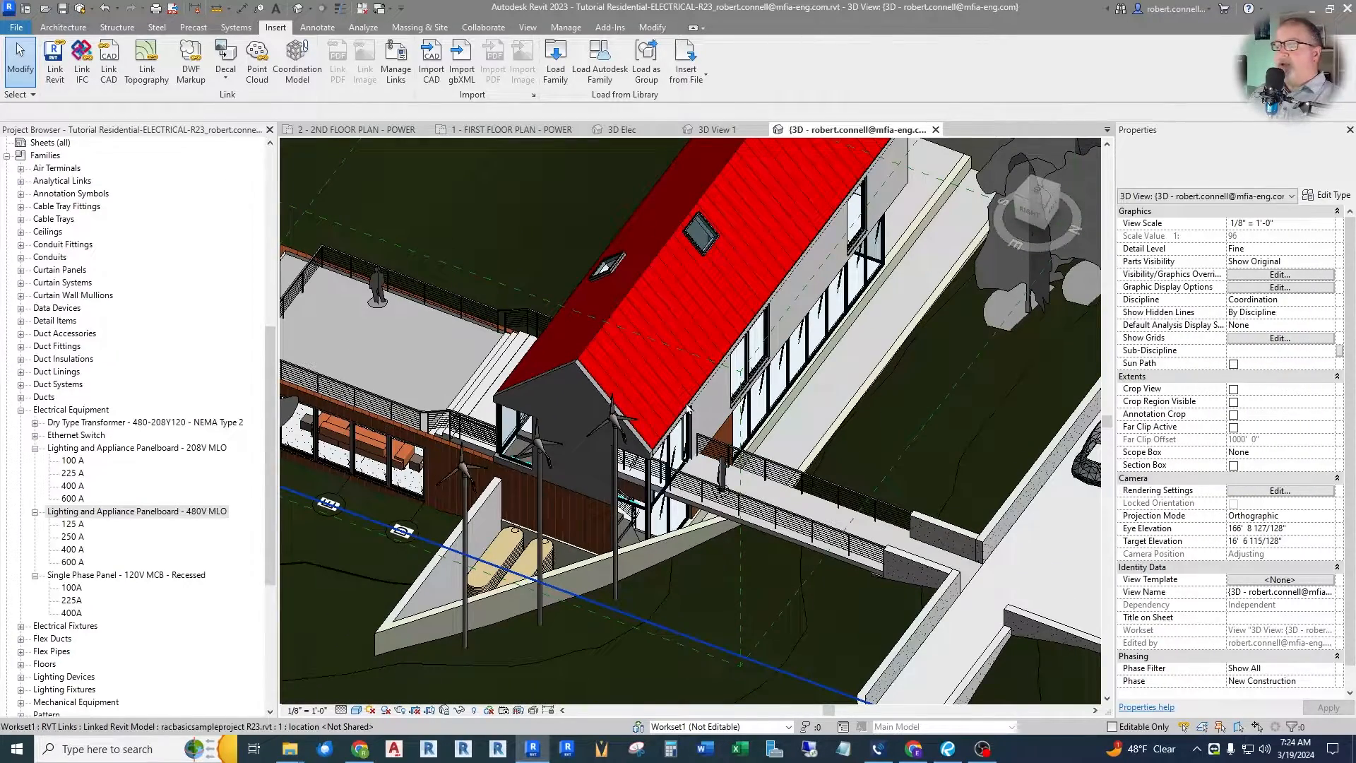
scroll(688, 408, up, 2)
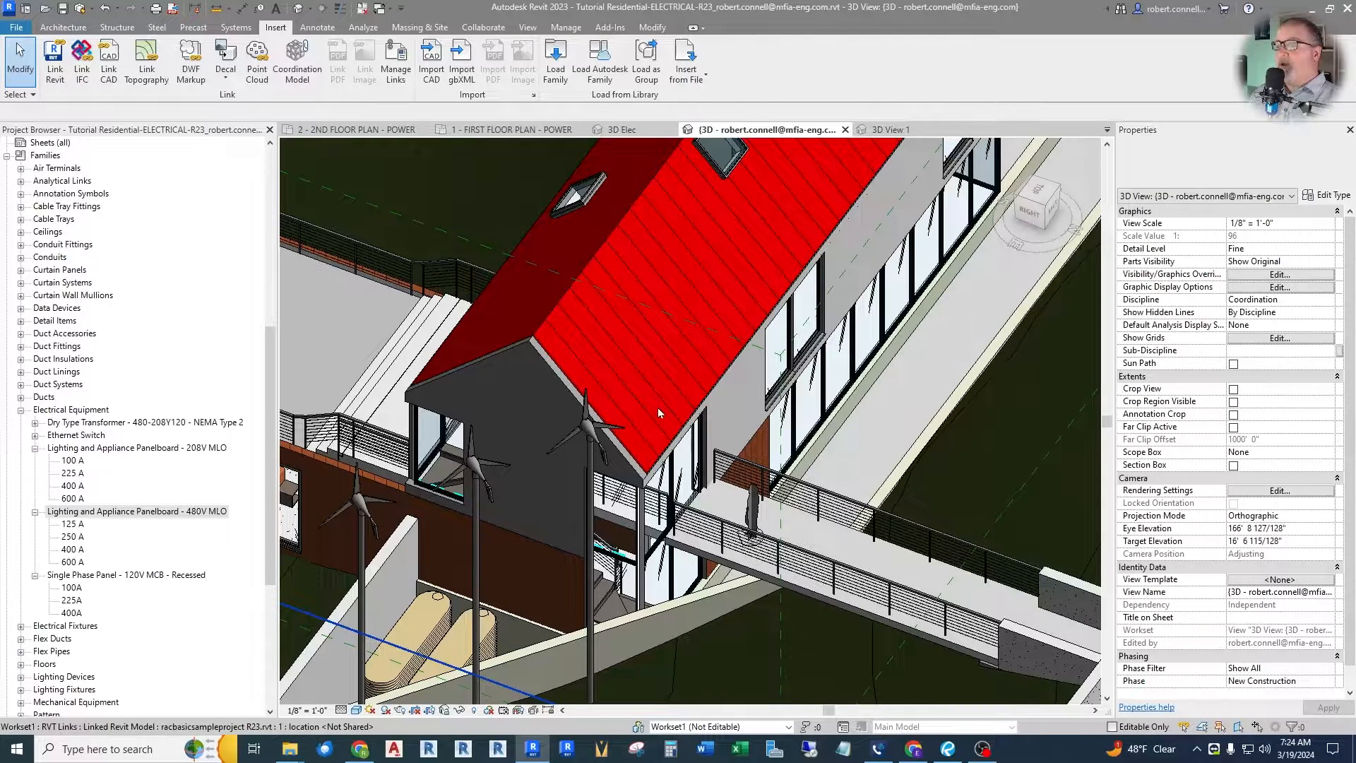
click(356, 129)
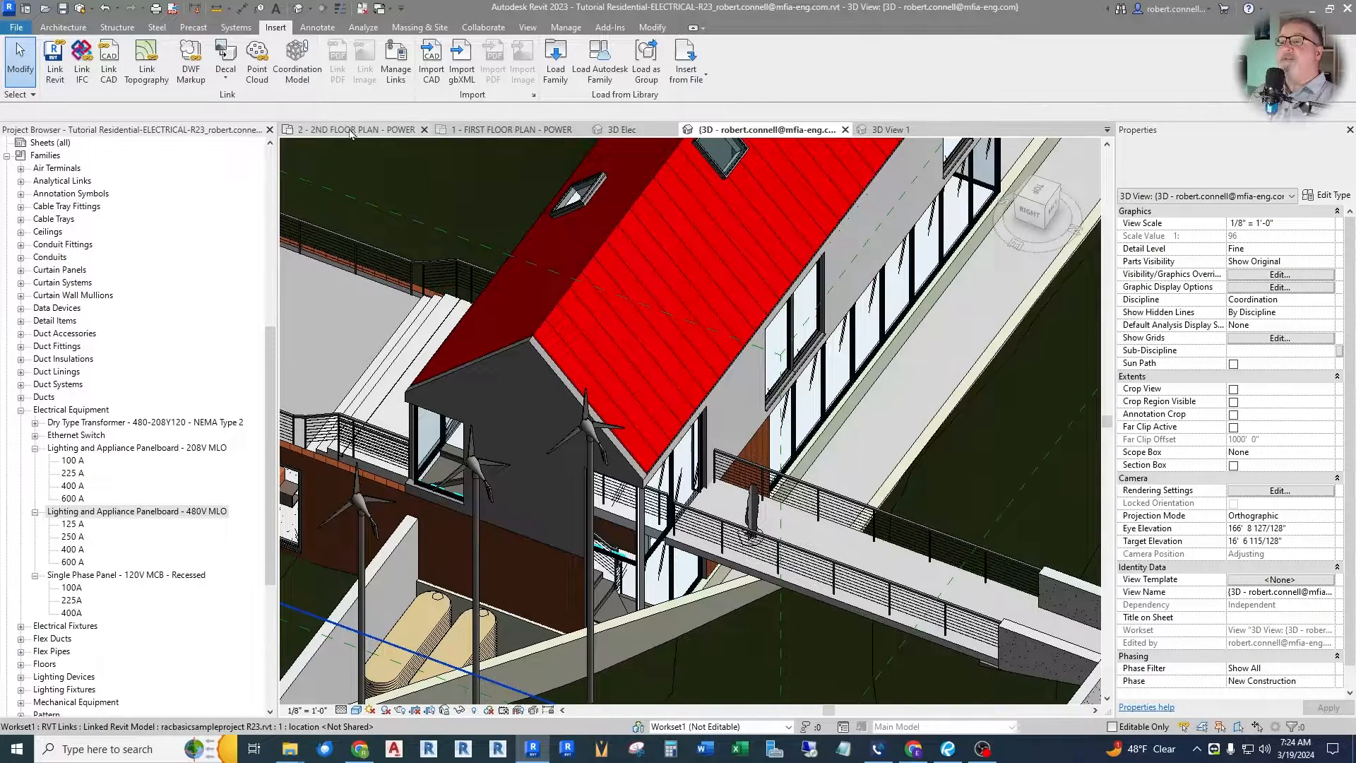
scroll(901, 413, up, 3)
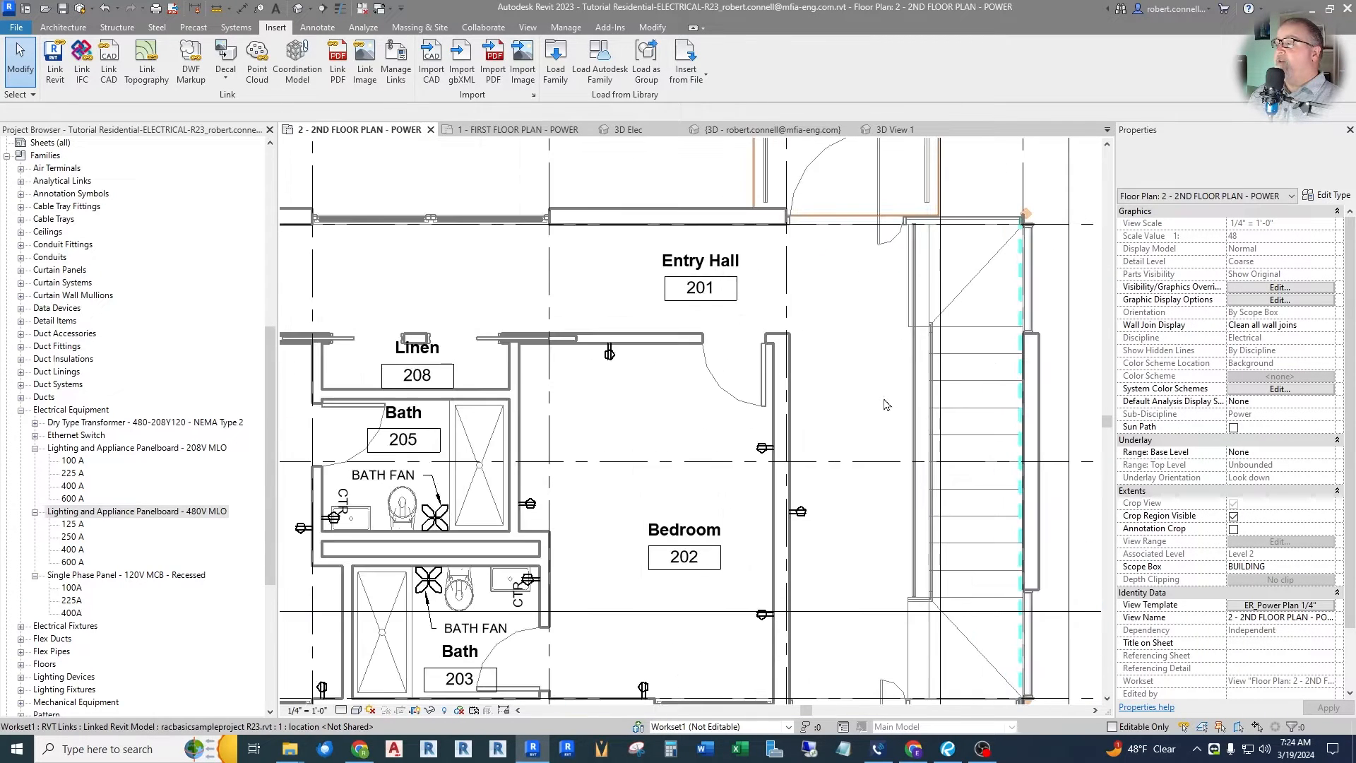
scroll(642, 246, down, 1)
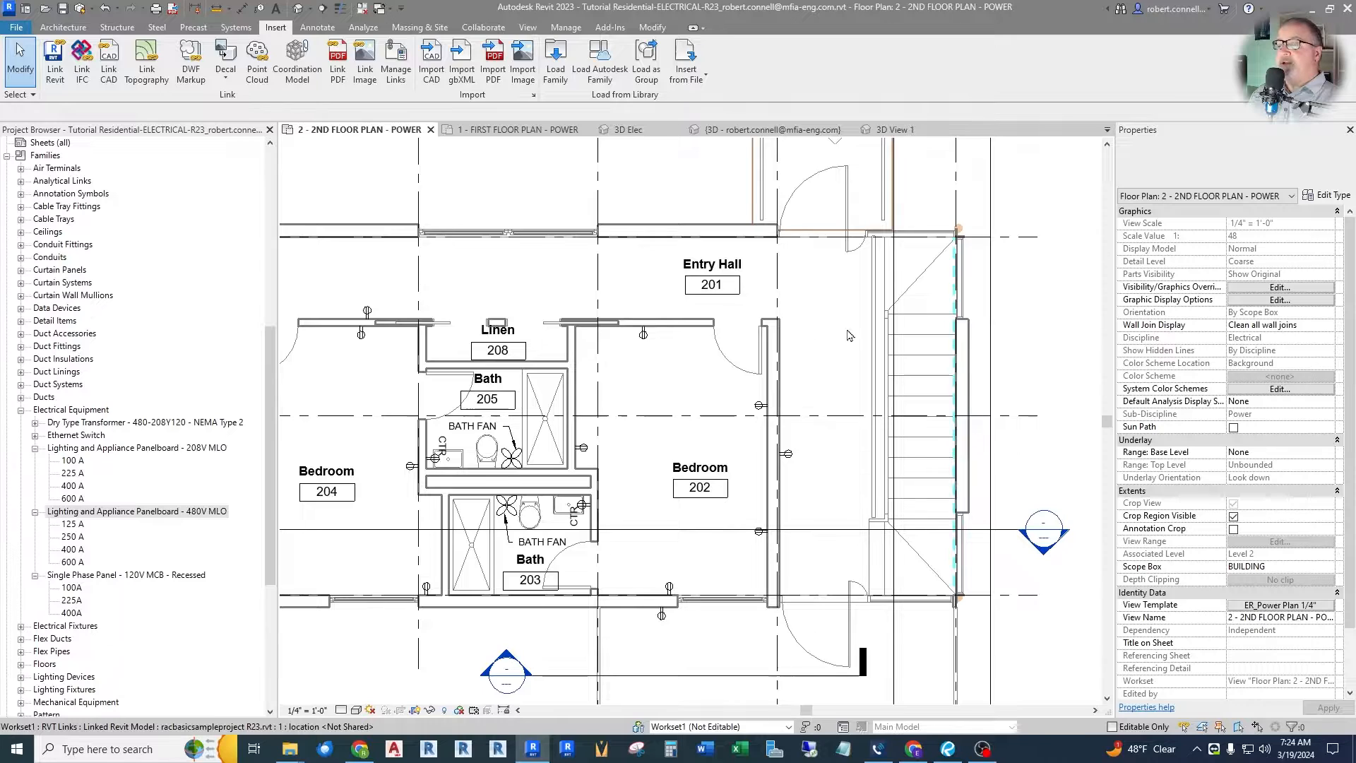
scroll(802, 353, down, 2)
scroll(803, 383, up, 1)
scroll(777, 389, down, 1)
scroll(595, 414, up, 1)
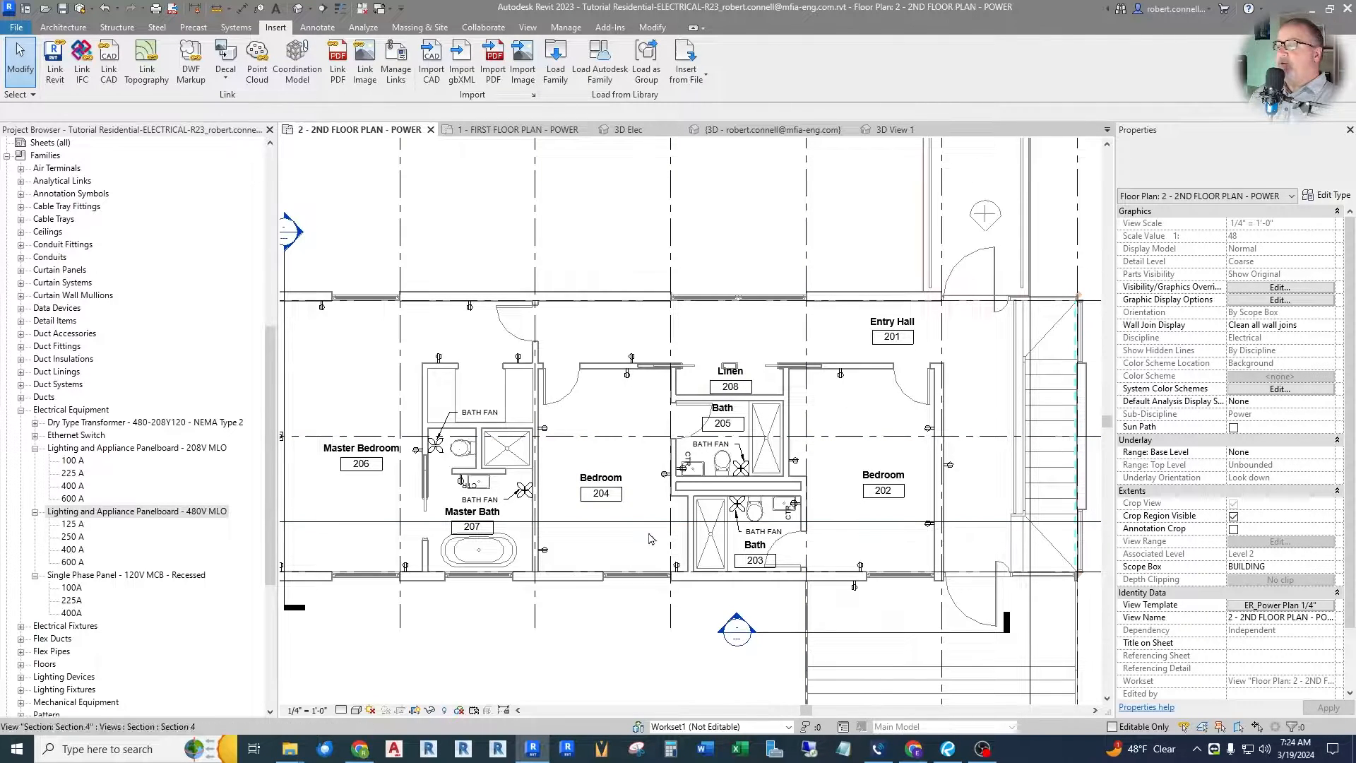
Open the first-floor power plan and examine the walls and furnace in Mech. room 102 as a possible panel location
click(515, 129)
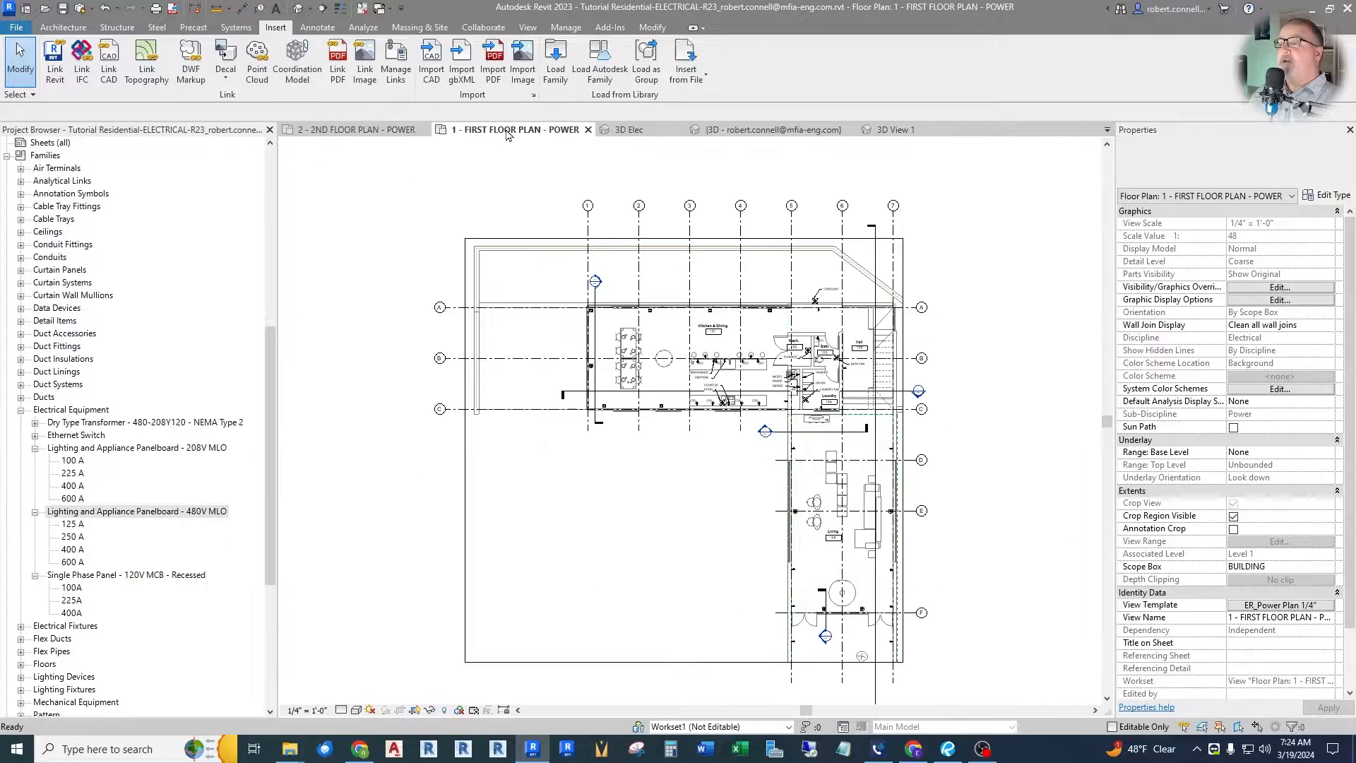
scroll(819, 361, up, 6)
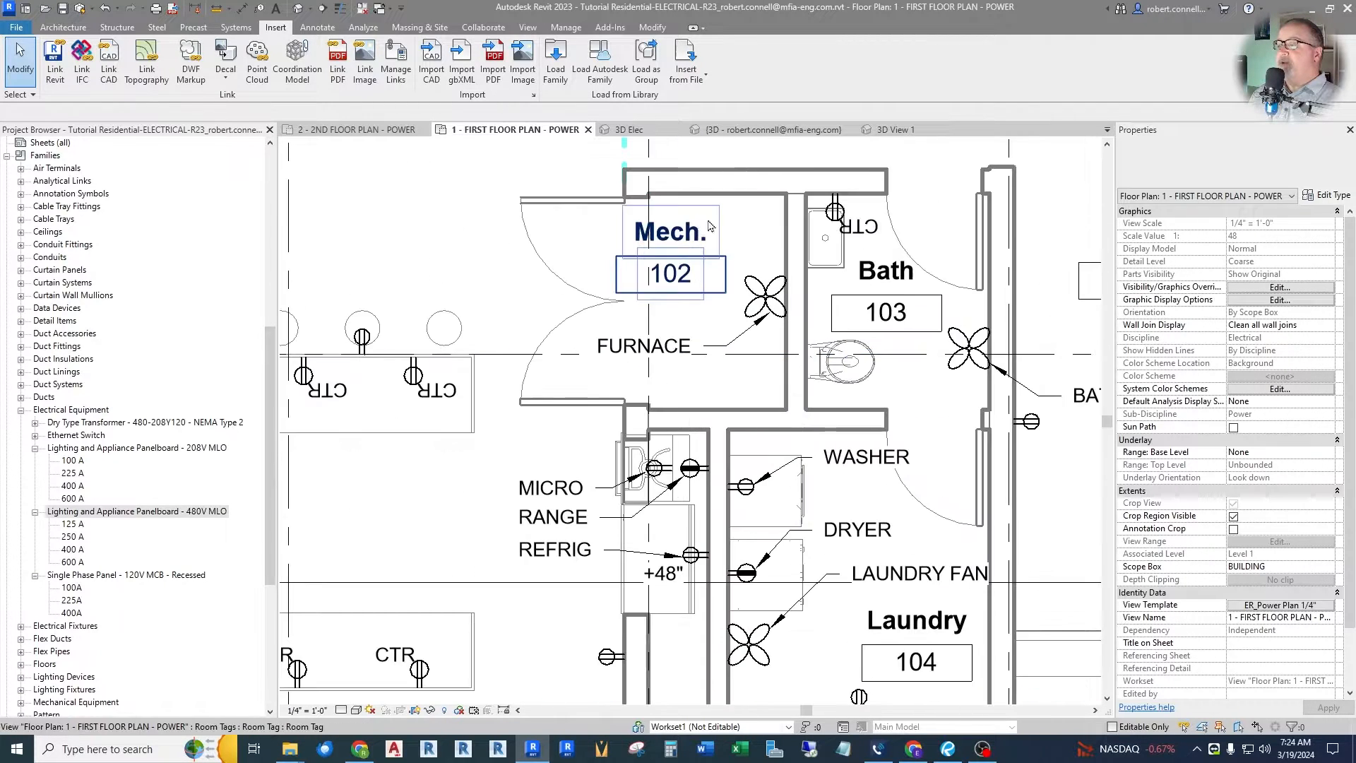
scroll(787, 311, up, 3)
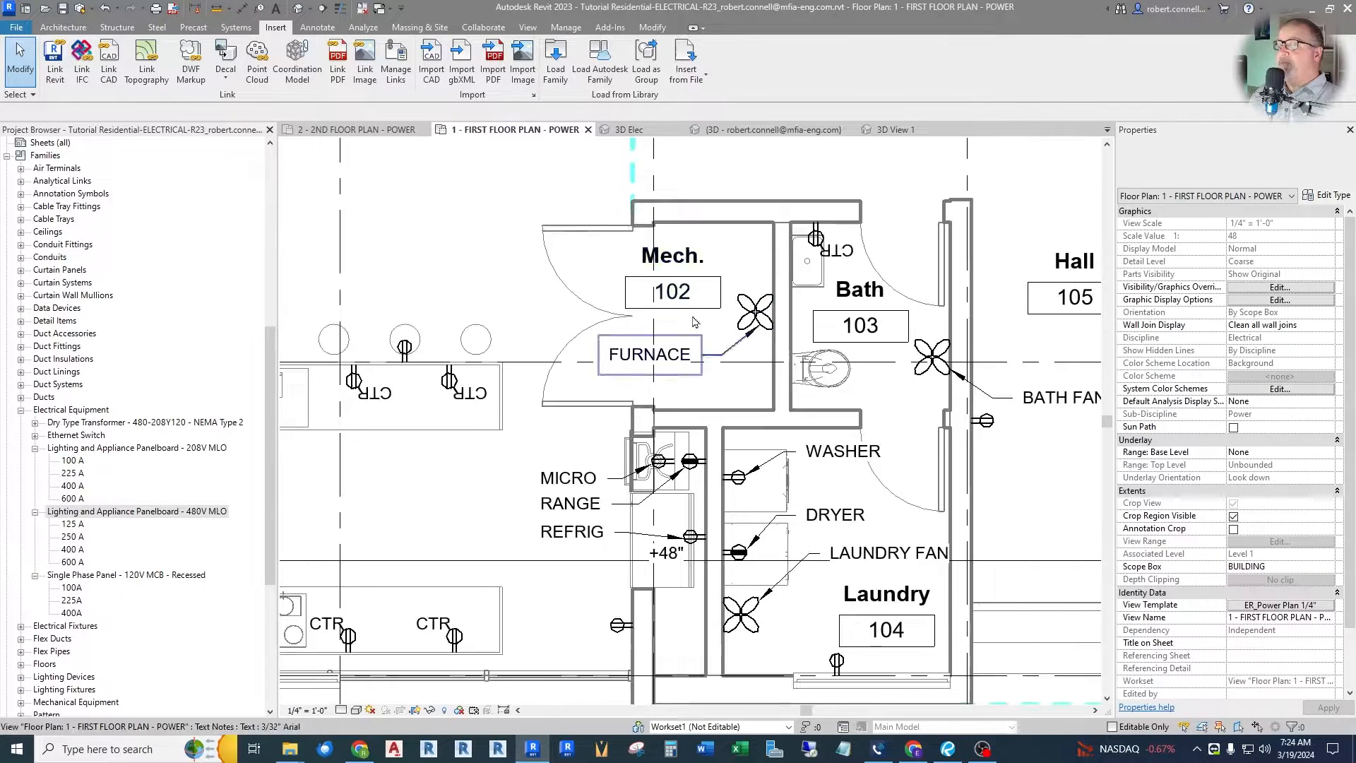
scroll(776, 353, down, 3)
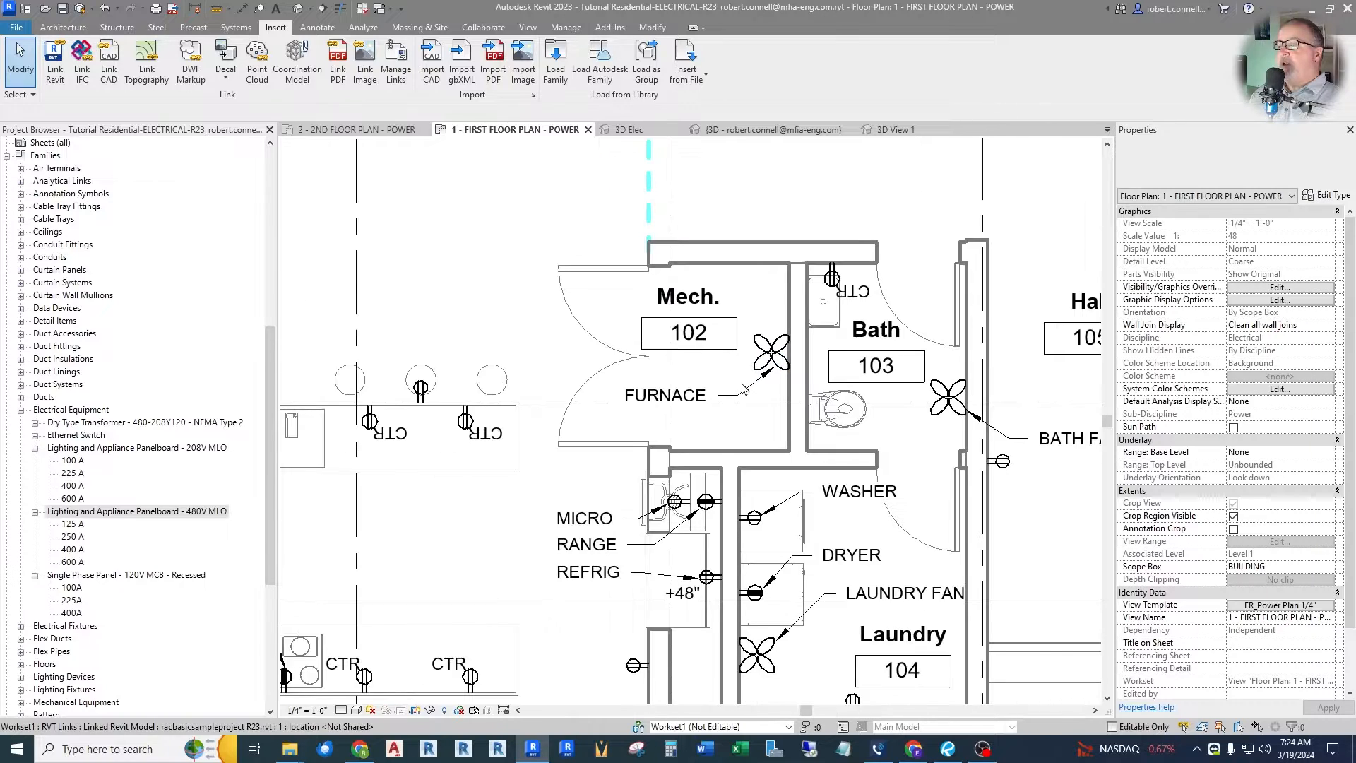
scroll(726, 380, up, 1)
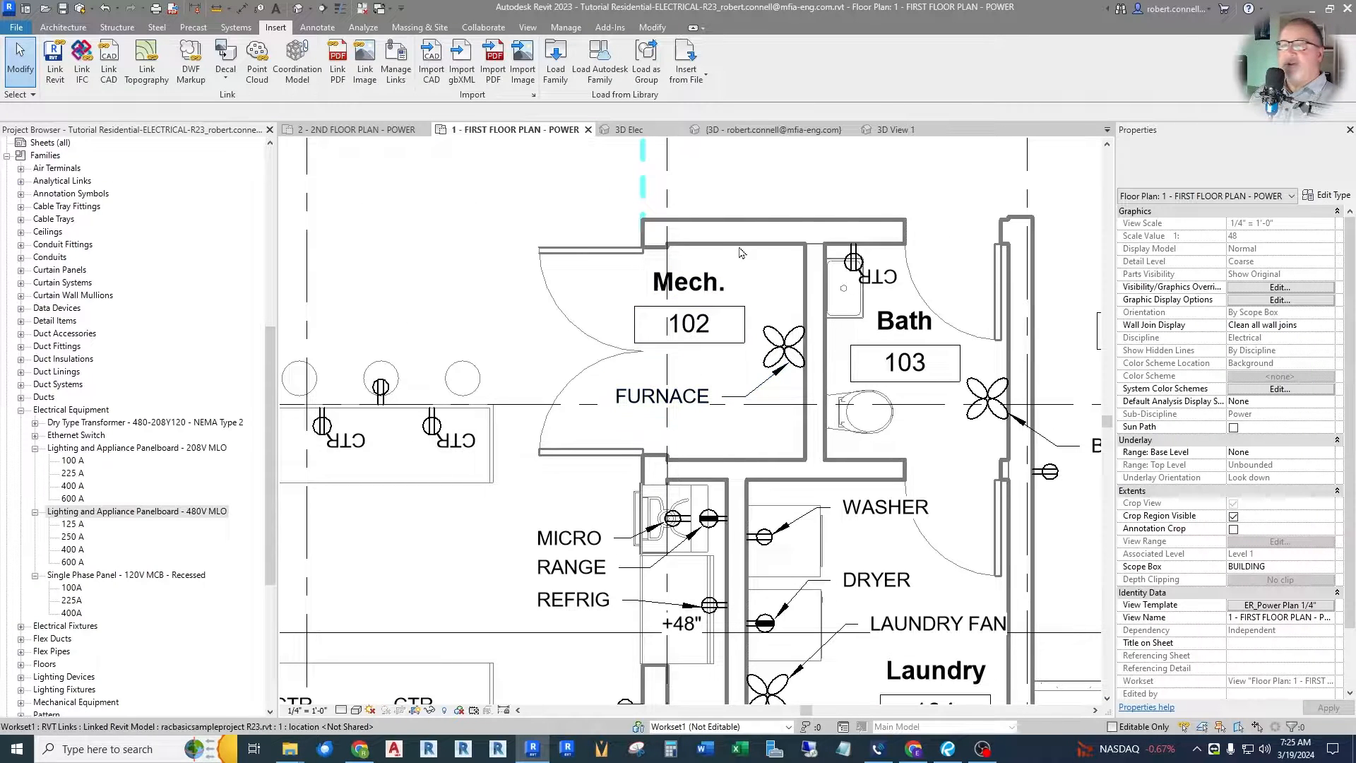
scroll(683, 373, down, 2)
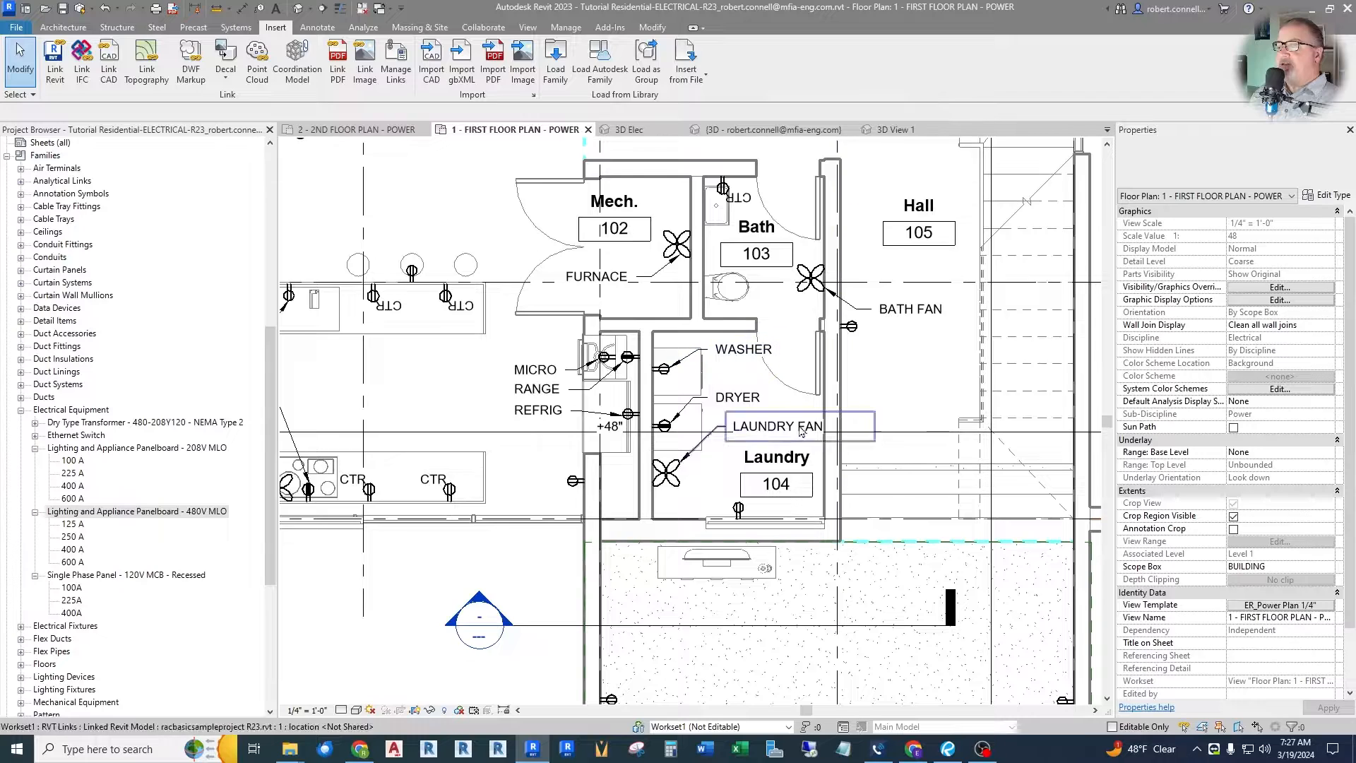
Examine Laundry 104 on the first-floor power plan, especially the wall beside the washer and the door
scroll(752, 337, up, 4)
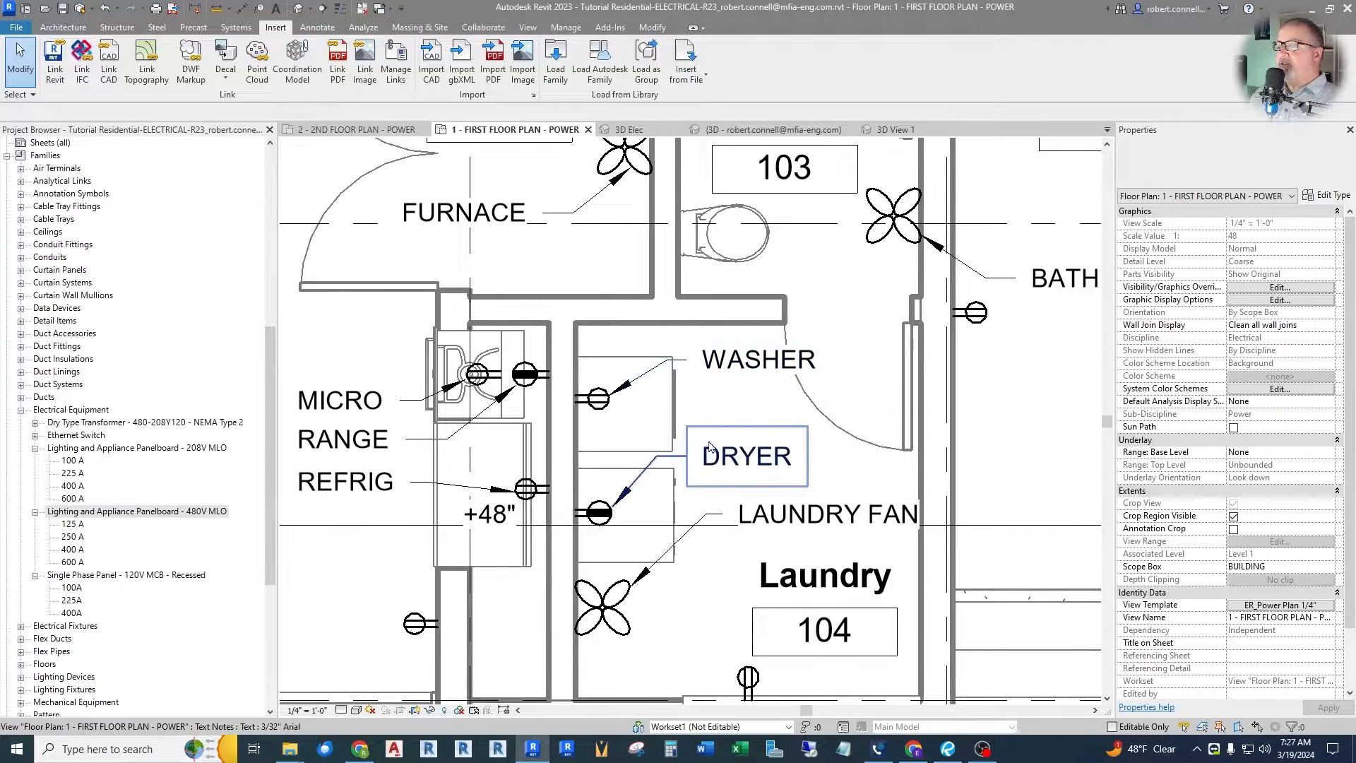
scroll(735, 377, down, 2)
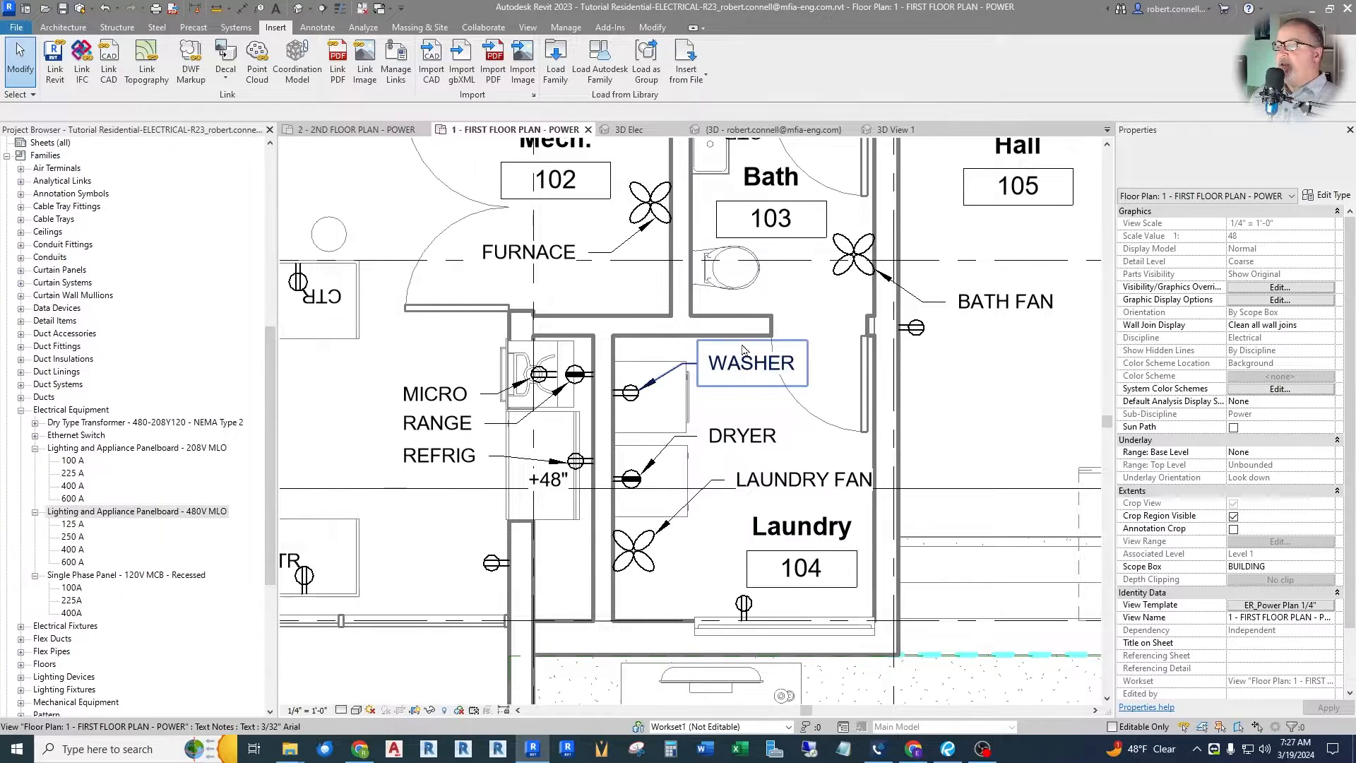
scroll(743, 339, up, 1)
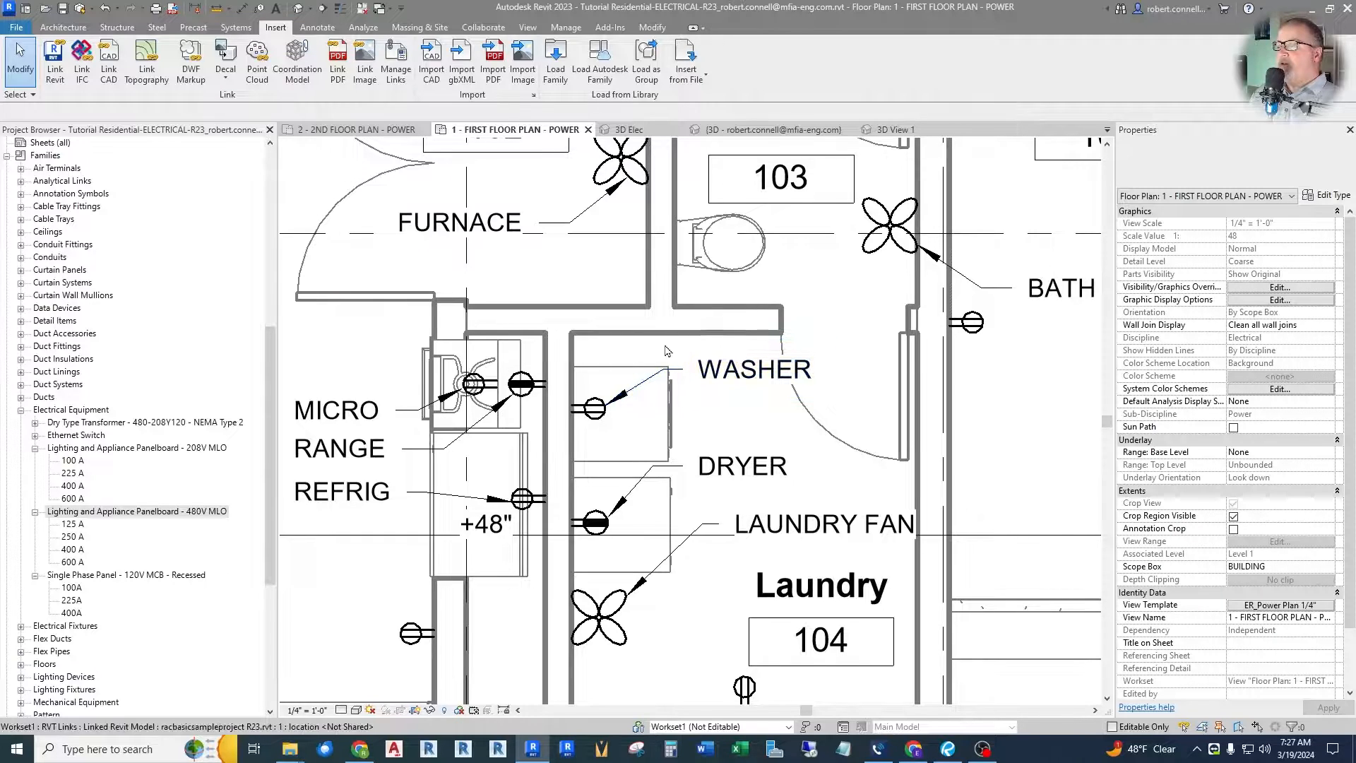
scroll(649, 339, down, 1)
scroll(649, 339, down, 1)
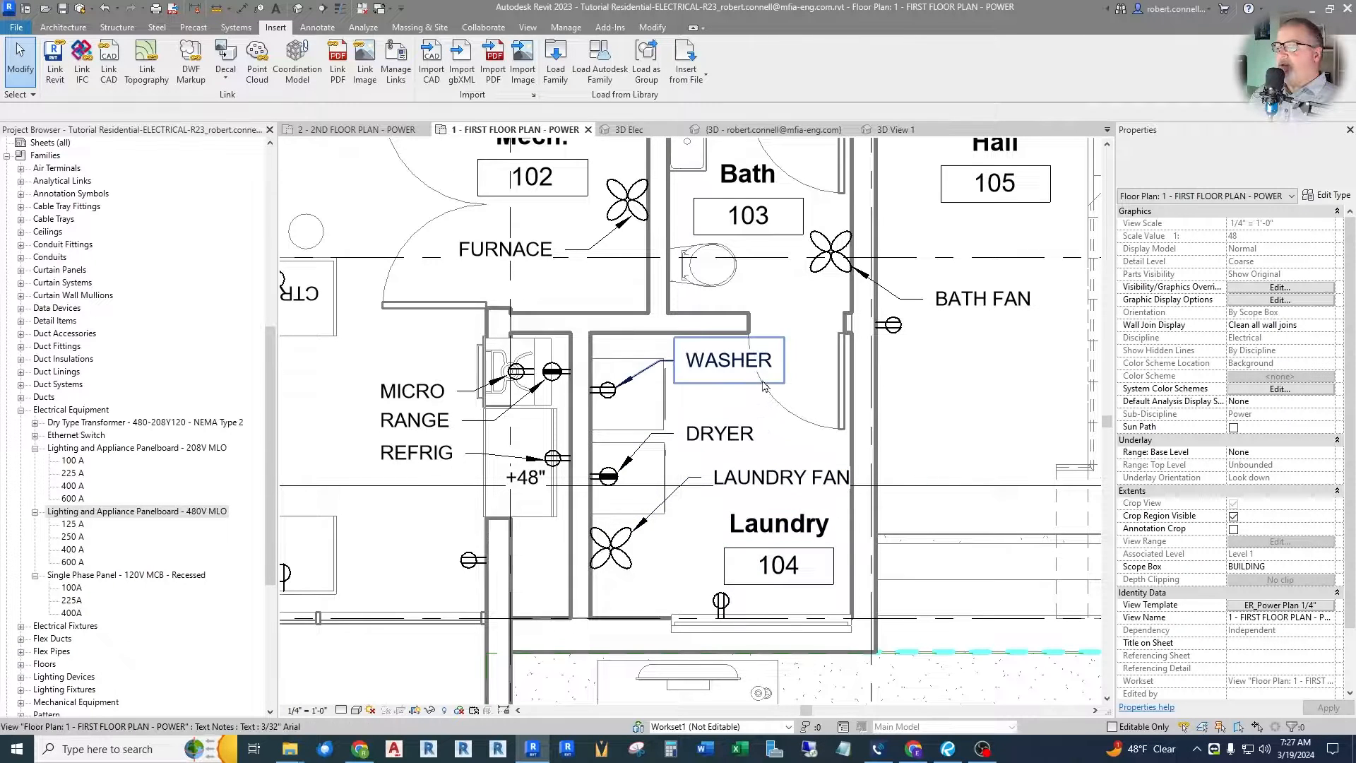
scroll(710, 333, up, 1)
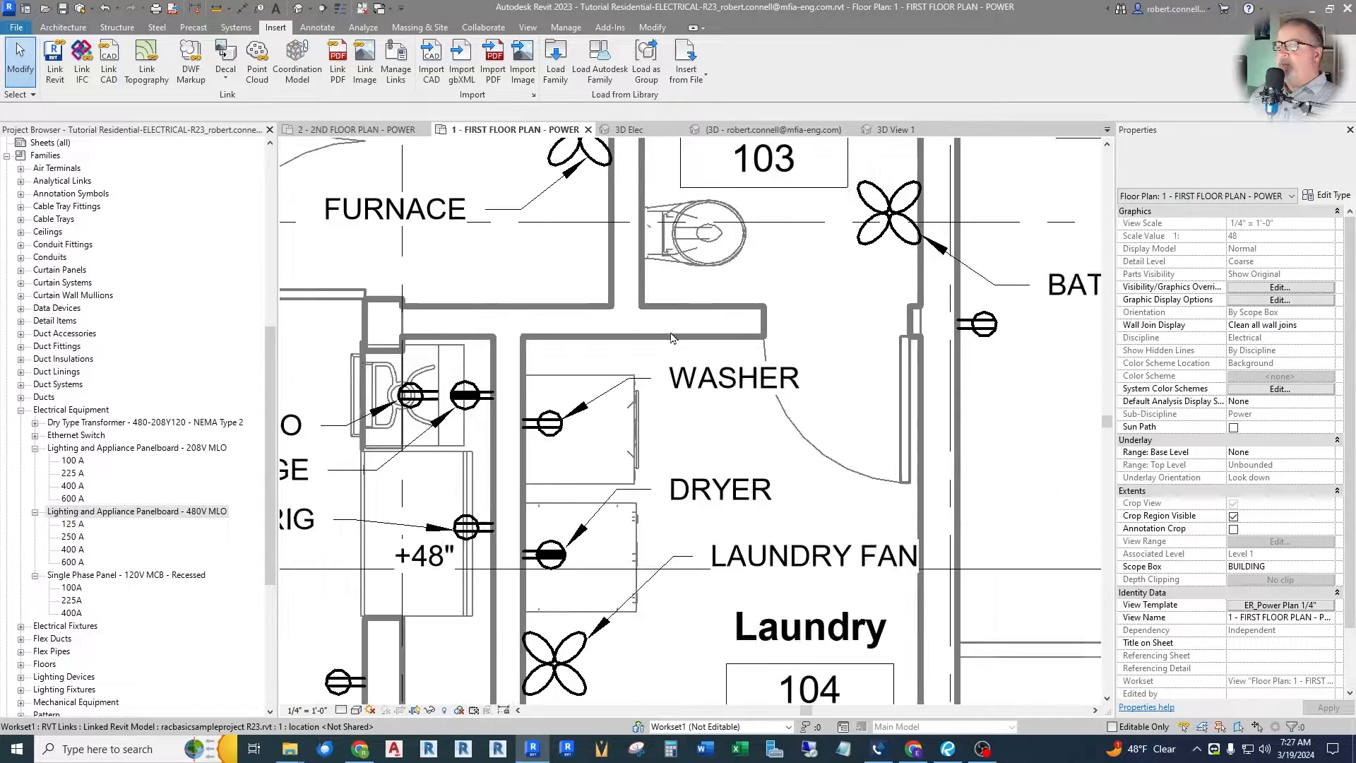
scroll(731, 340, up, 1)
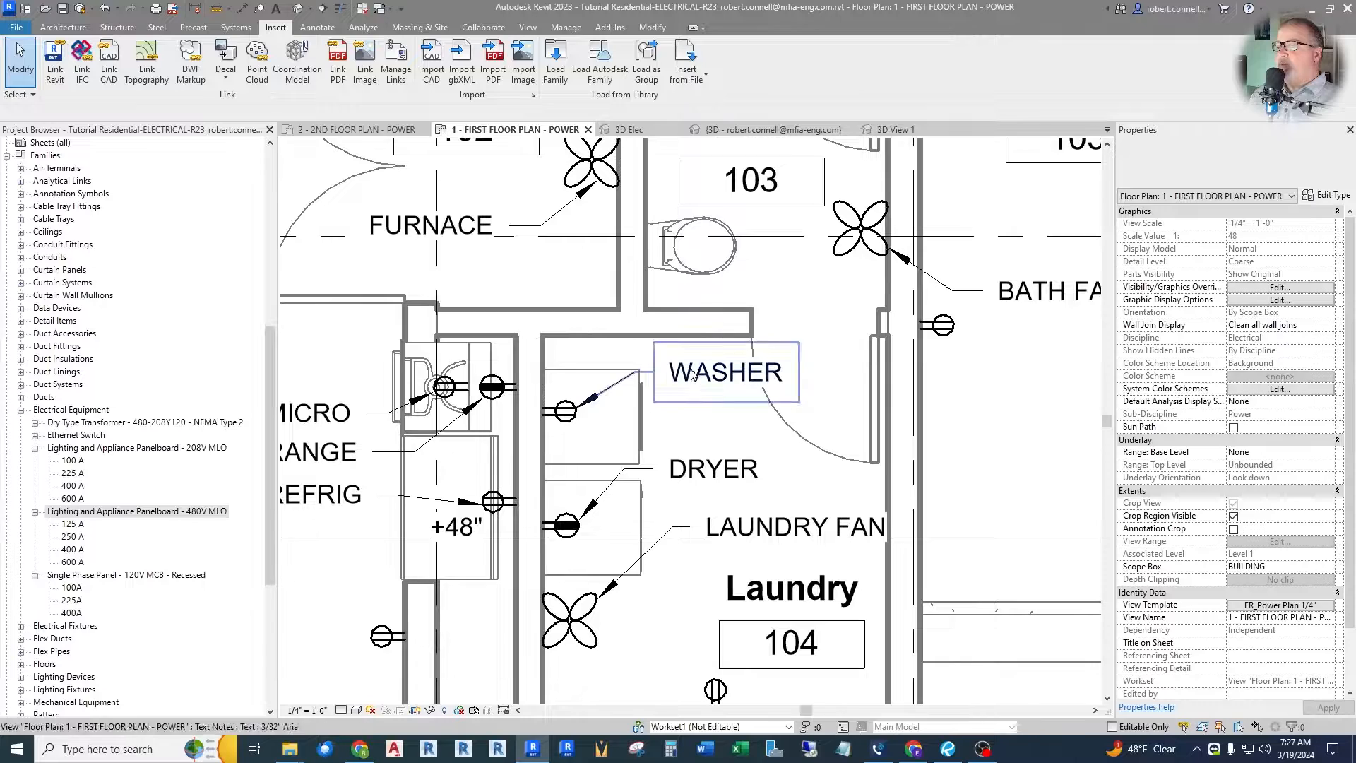
Review the first-floor layout from the laundry across to the kitchen appliances and counter receptacles
scroll(728, 434, down, 3)
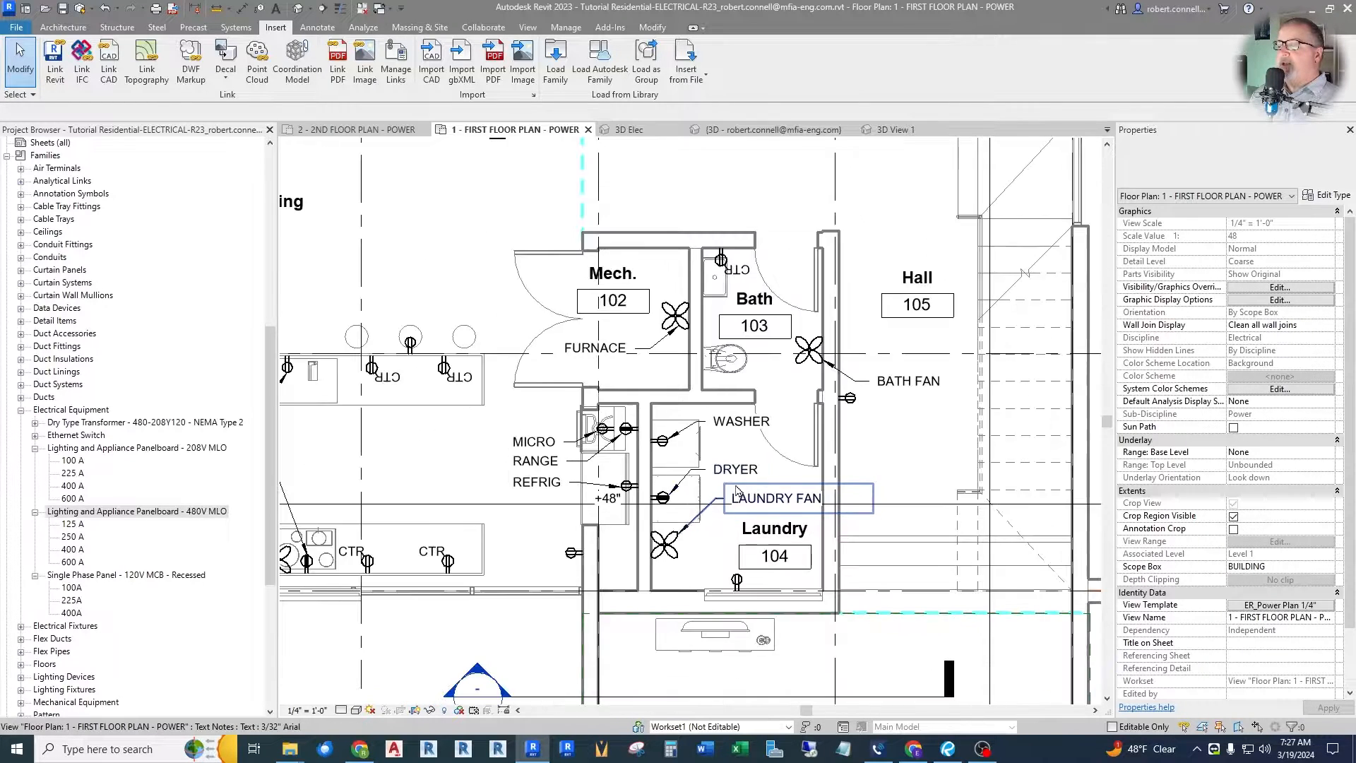
scroll(512, 397, up, 1)
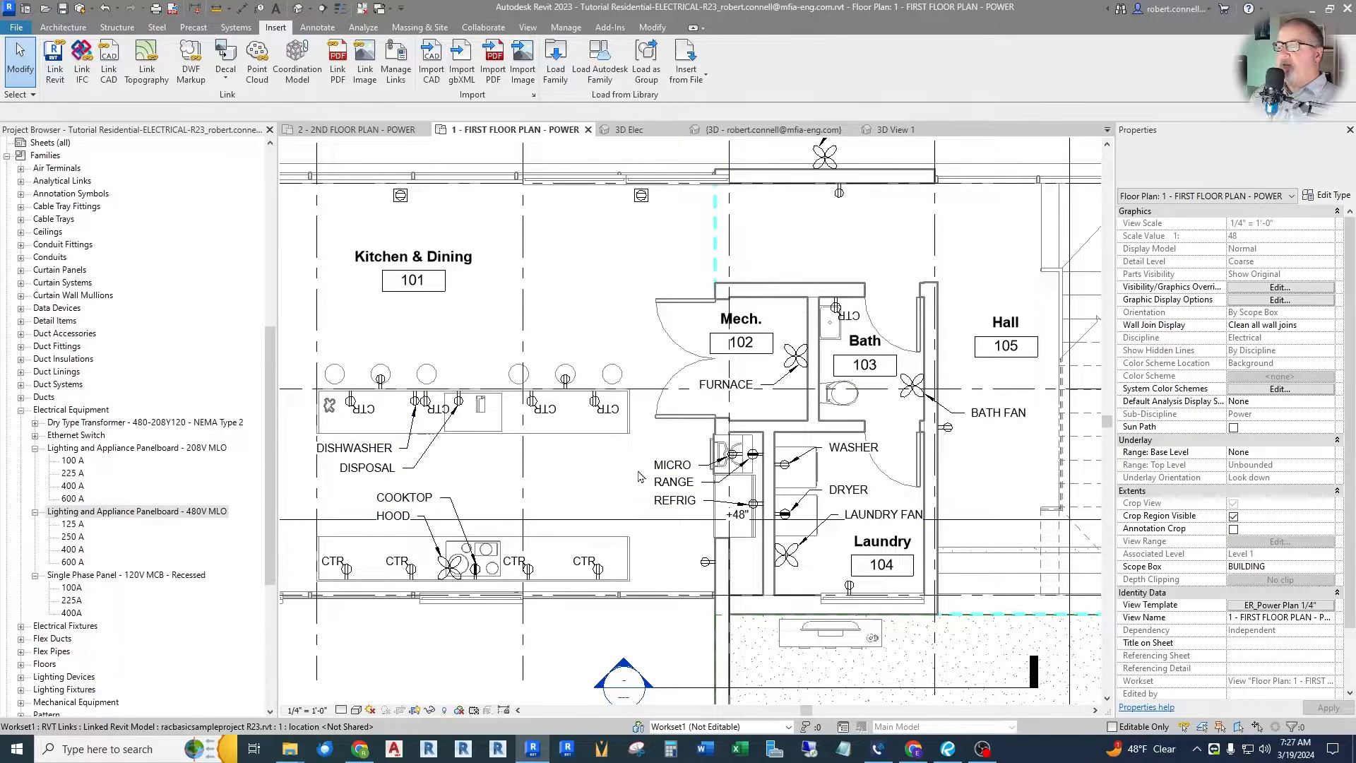
scroll(828, 445, down, 2)
scroll(805, 487, up, 2)
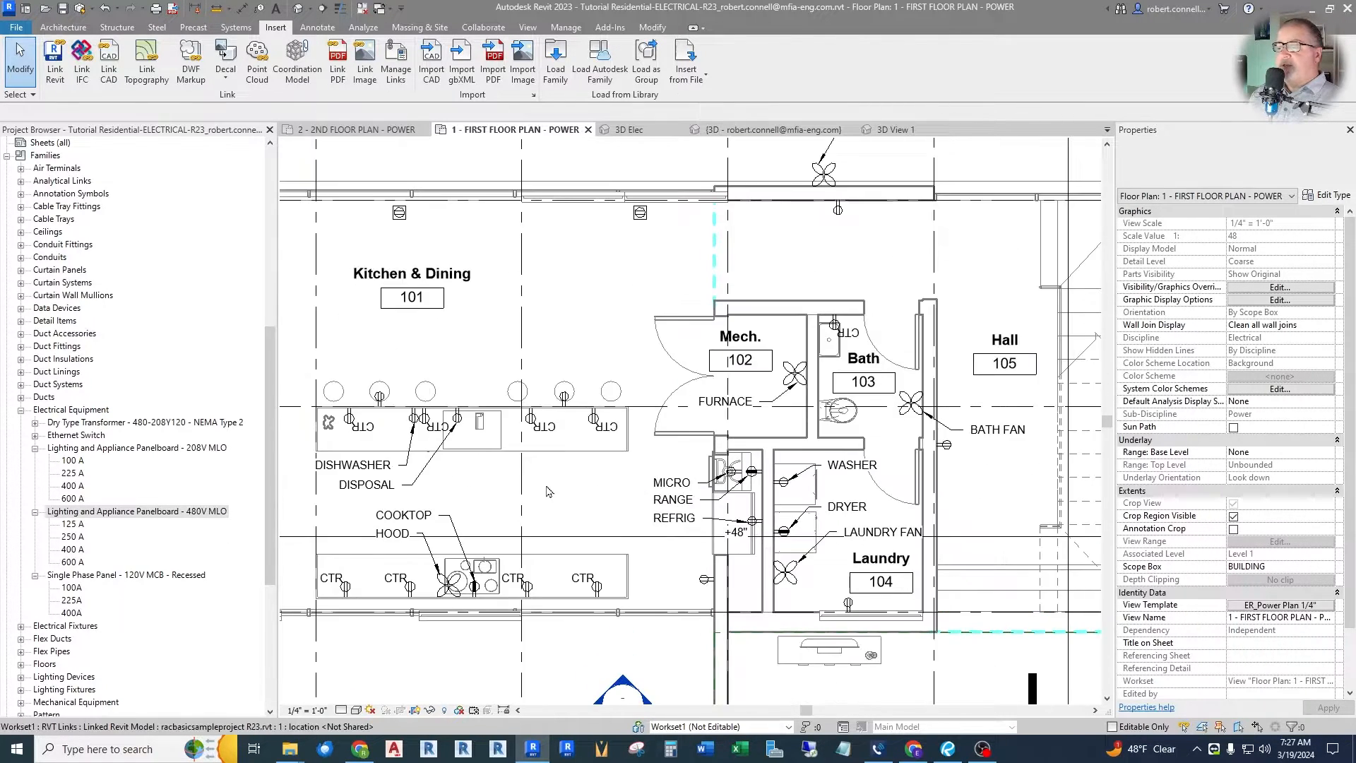
scroll(800, 498, down, 3)
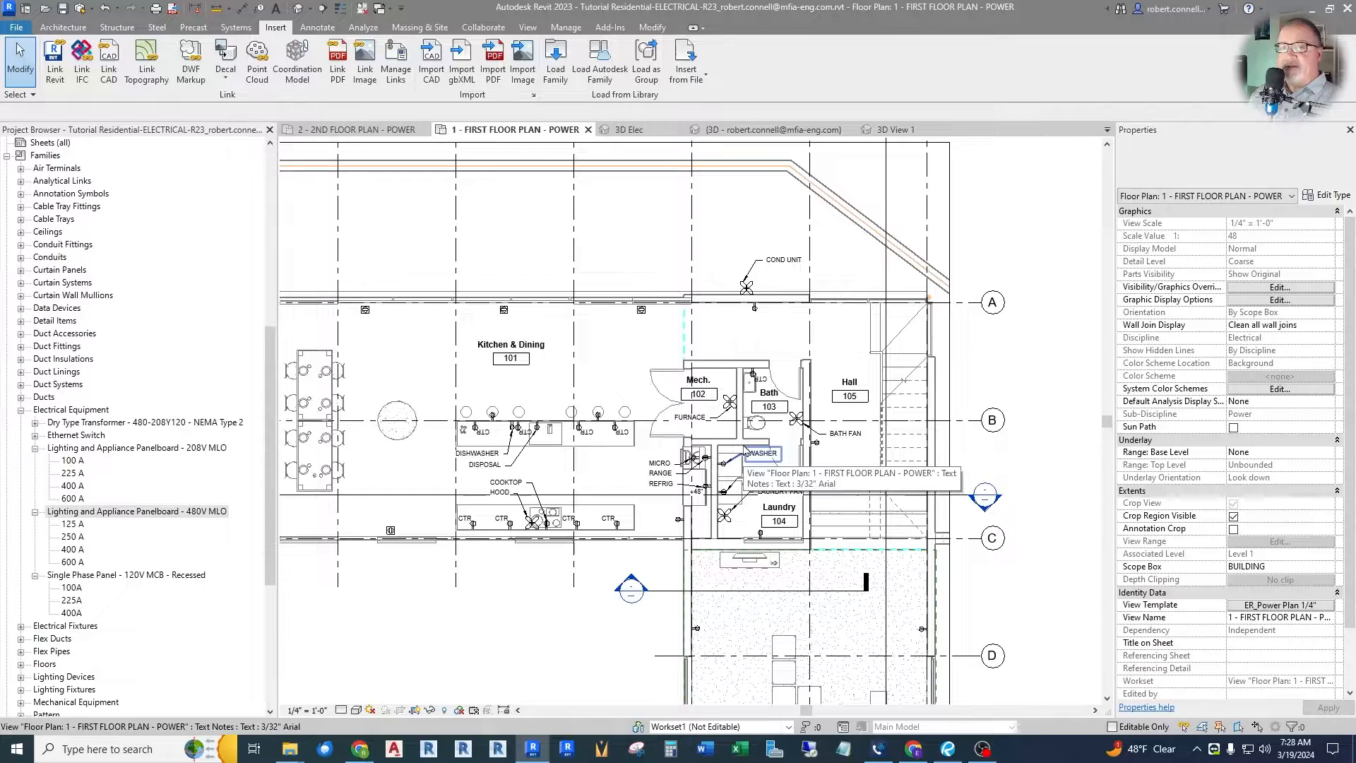
Return to the 3D view of the whole model and look over the house, driveway and surrounding site
click(770, 130)
scroll(652, 309, down, 6)
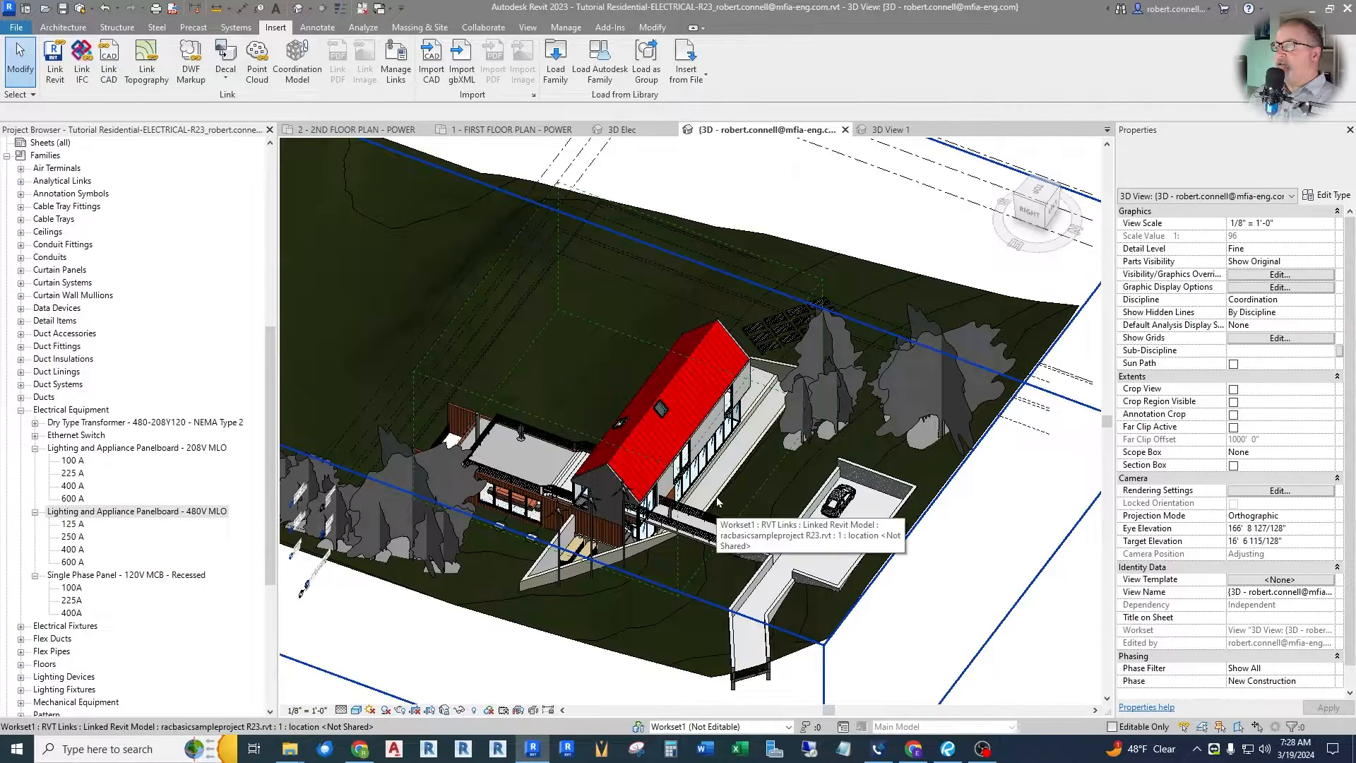
scroll(717, 501, up, 2)
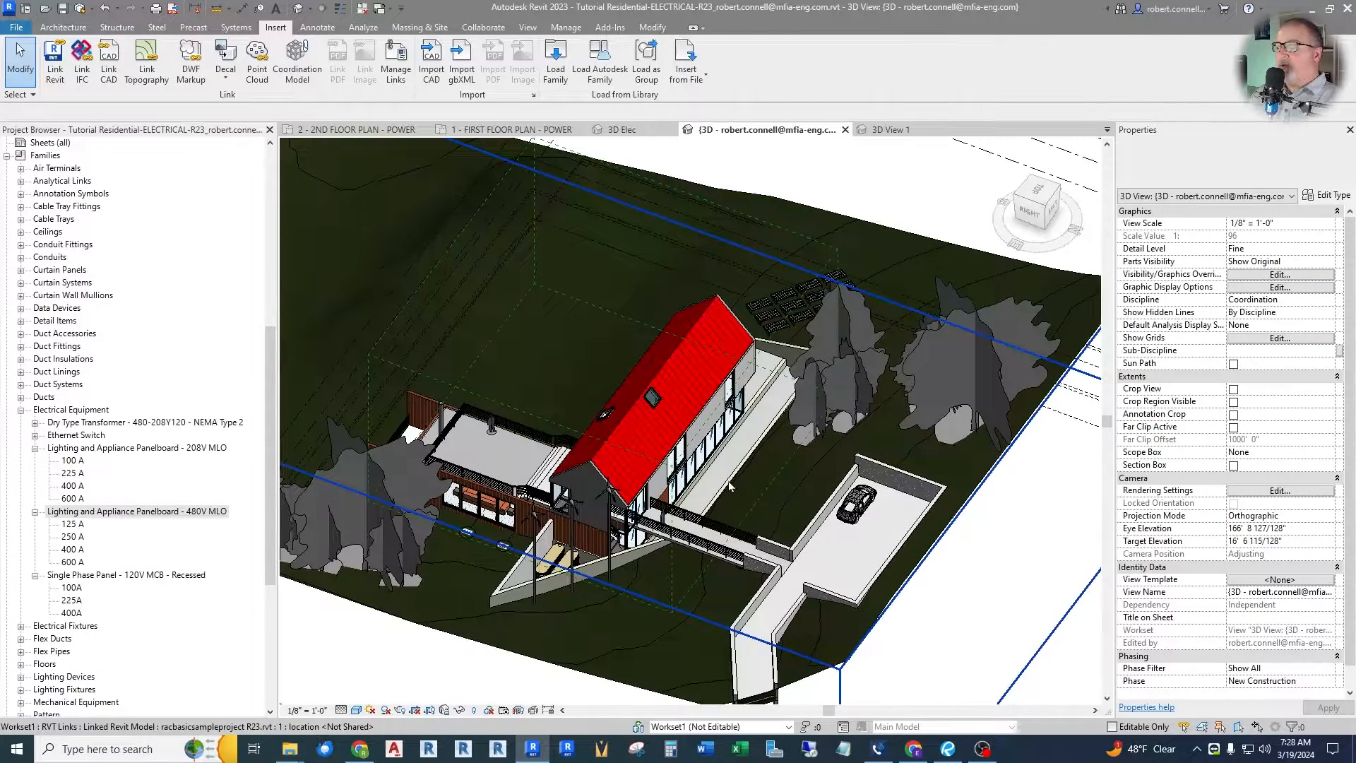
scroll(726, 445, down, 2)
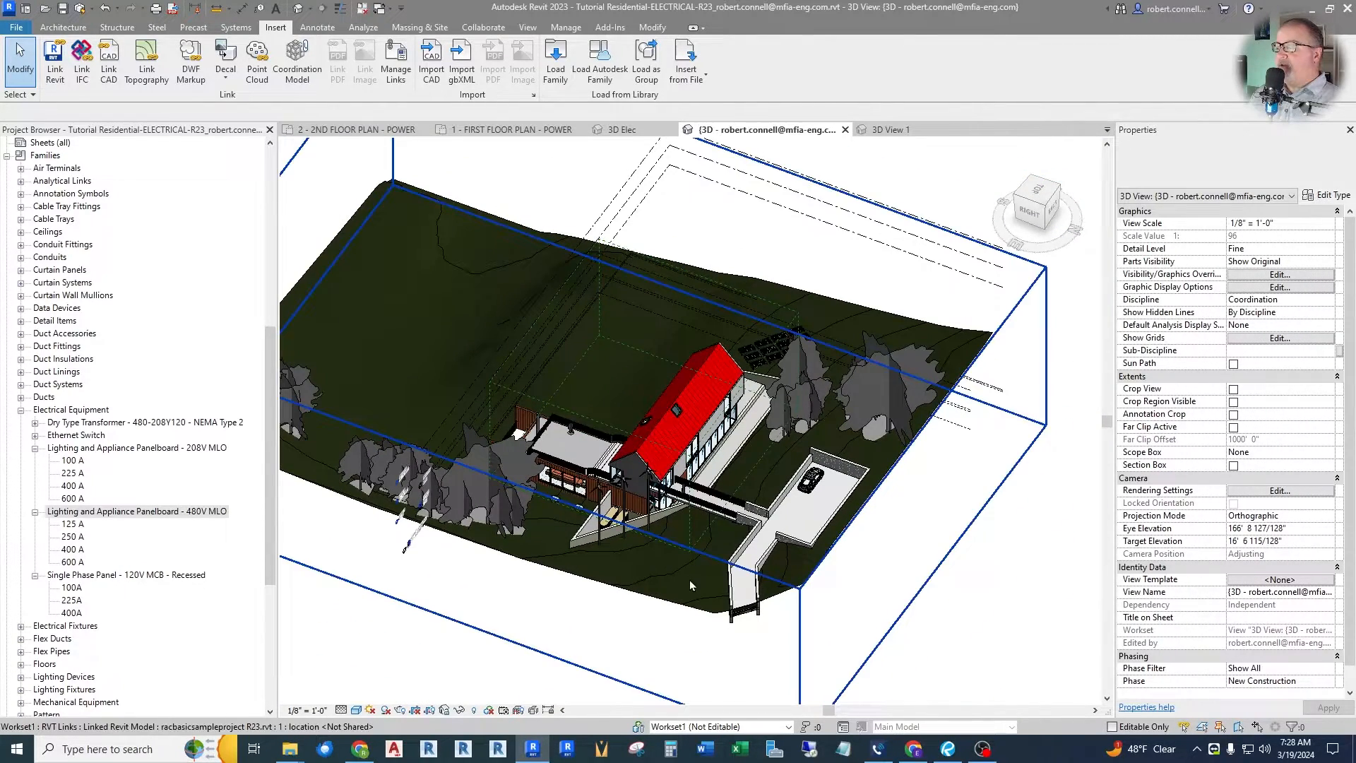
scroll(691, 586, up, 2)
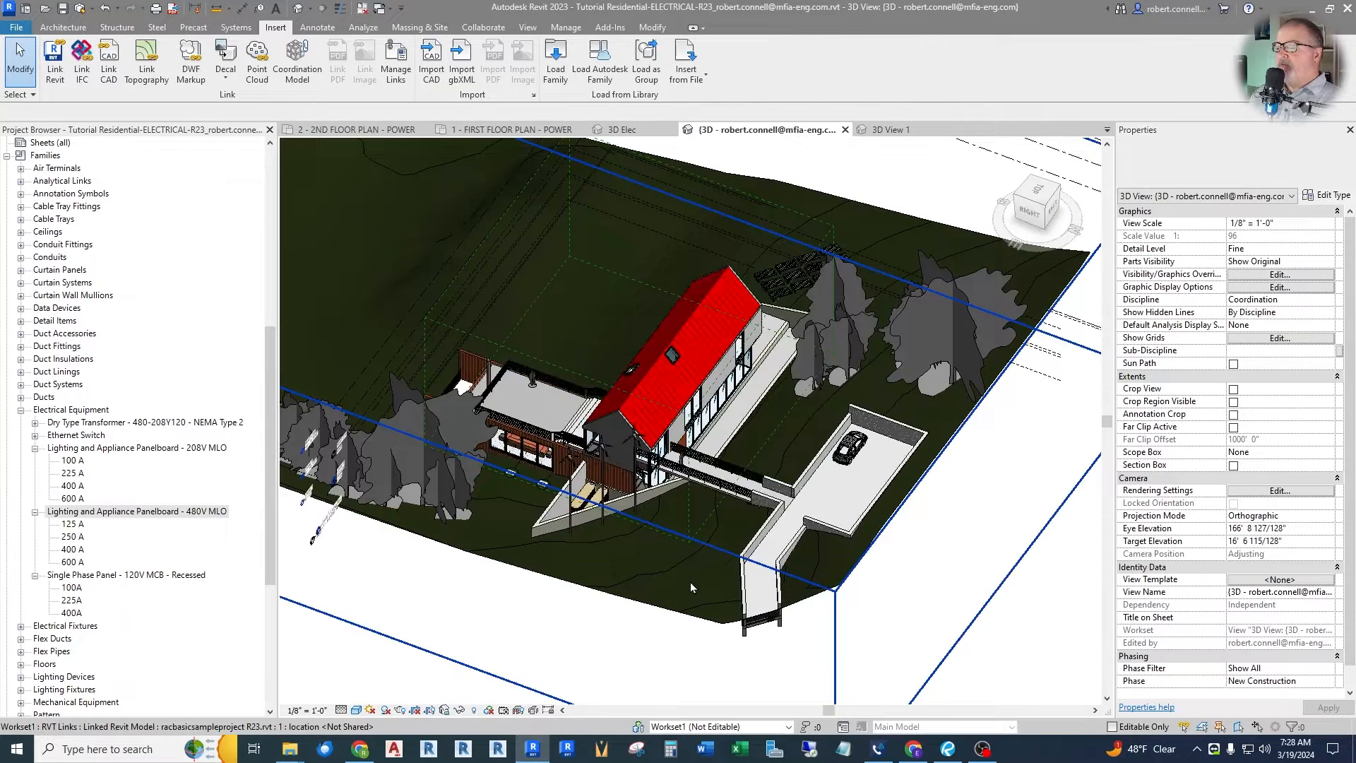
scroll(690, 586, down, 2)
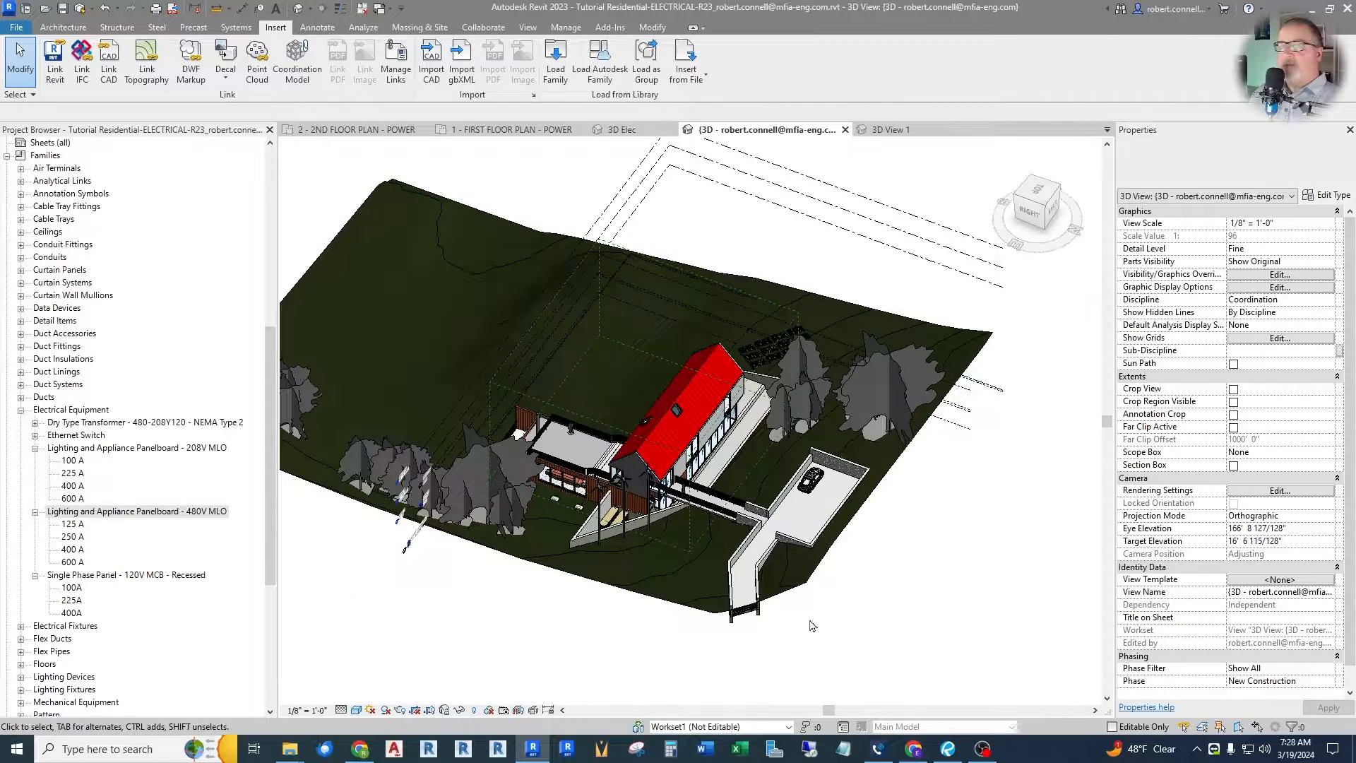
scroll(823, 672, up, 2)
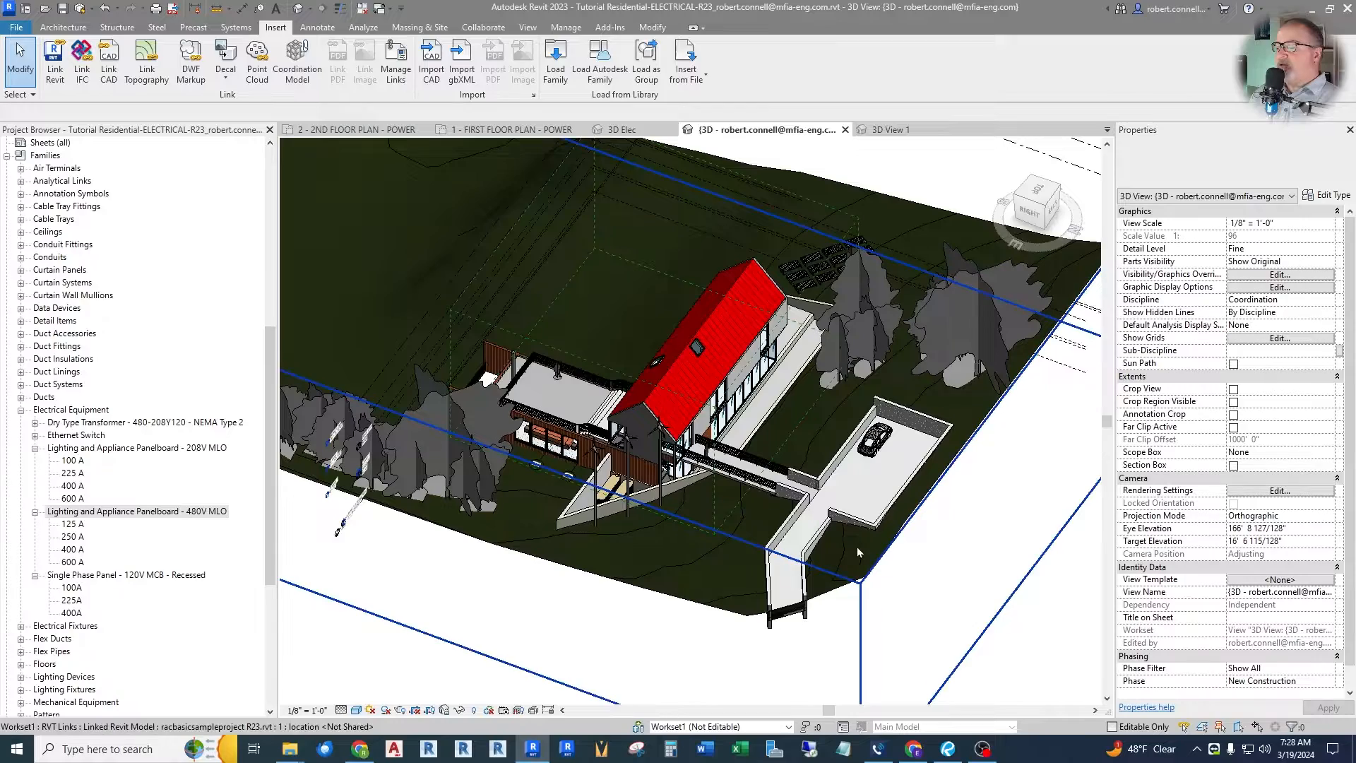
Examine the driveway, its retaining walls and the footbridge to the house as a route for the electrical service
scroll(839, 531, up, 2)
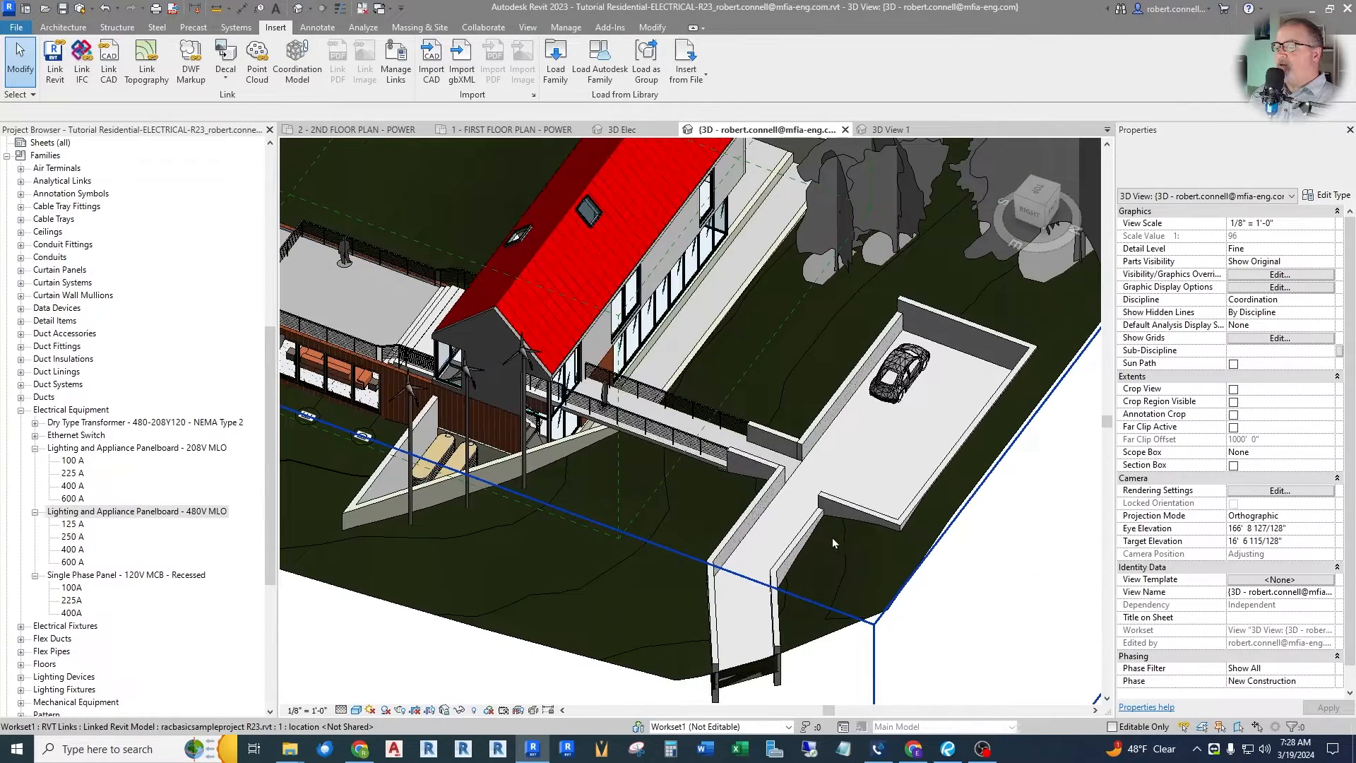
scroll(840, 549, up, 2)
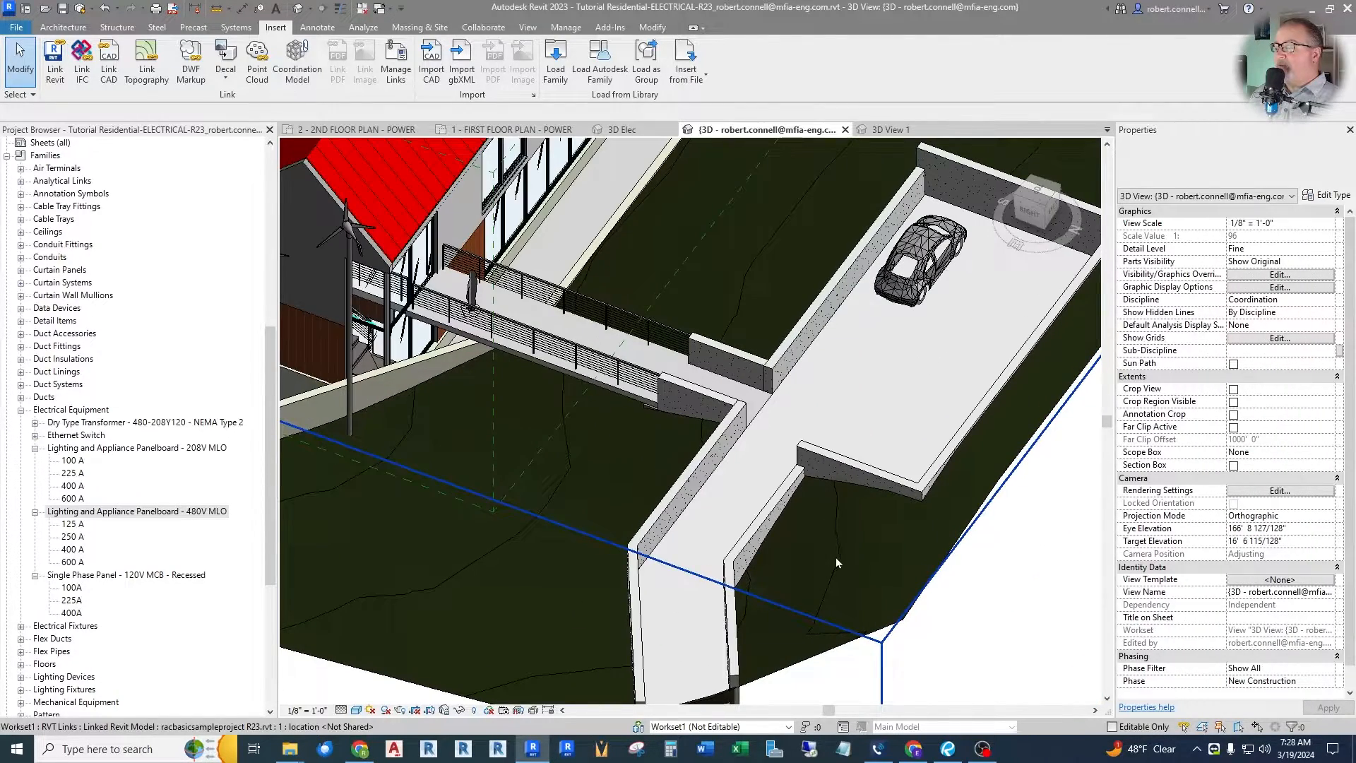
scroll(713, 517, down, 2)
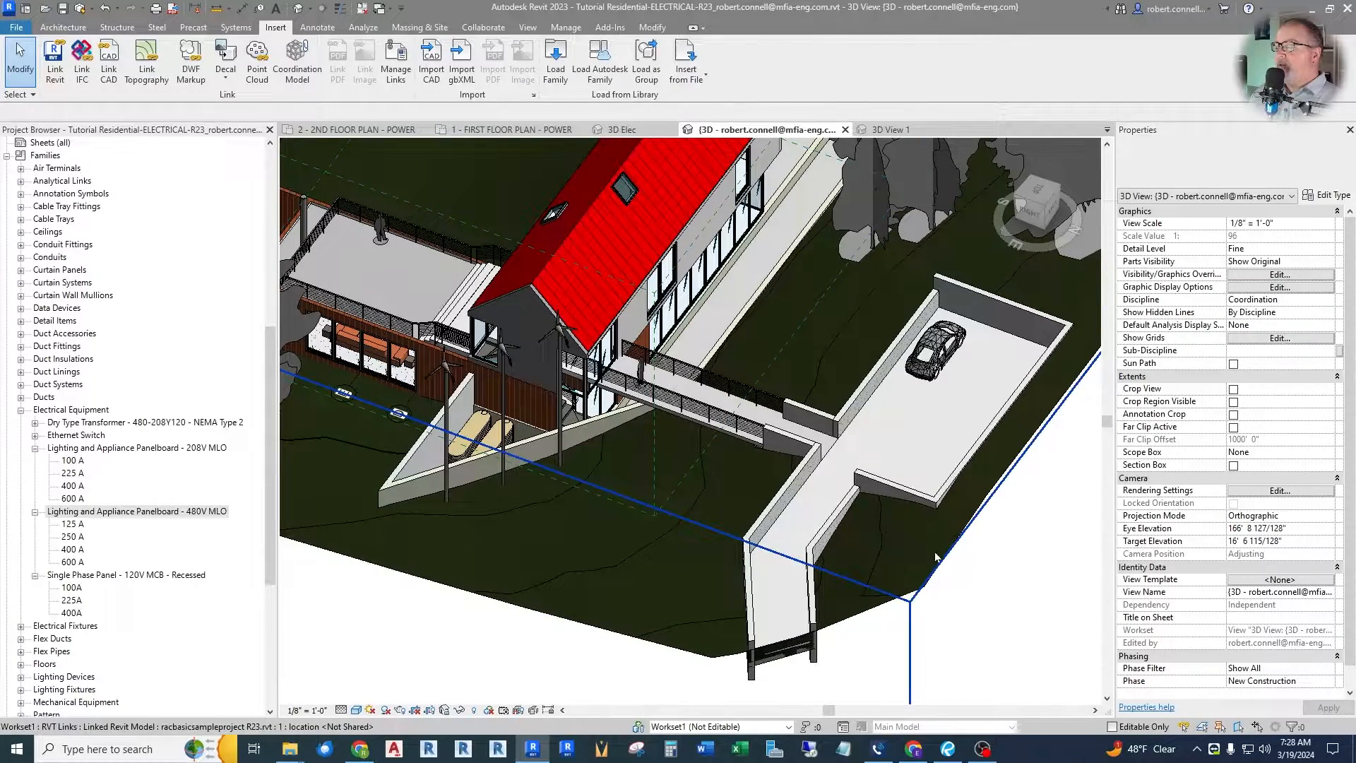
scroll(845, 548, up, 2)
scroll(867, 558, down, 2)
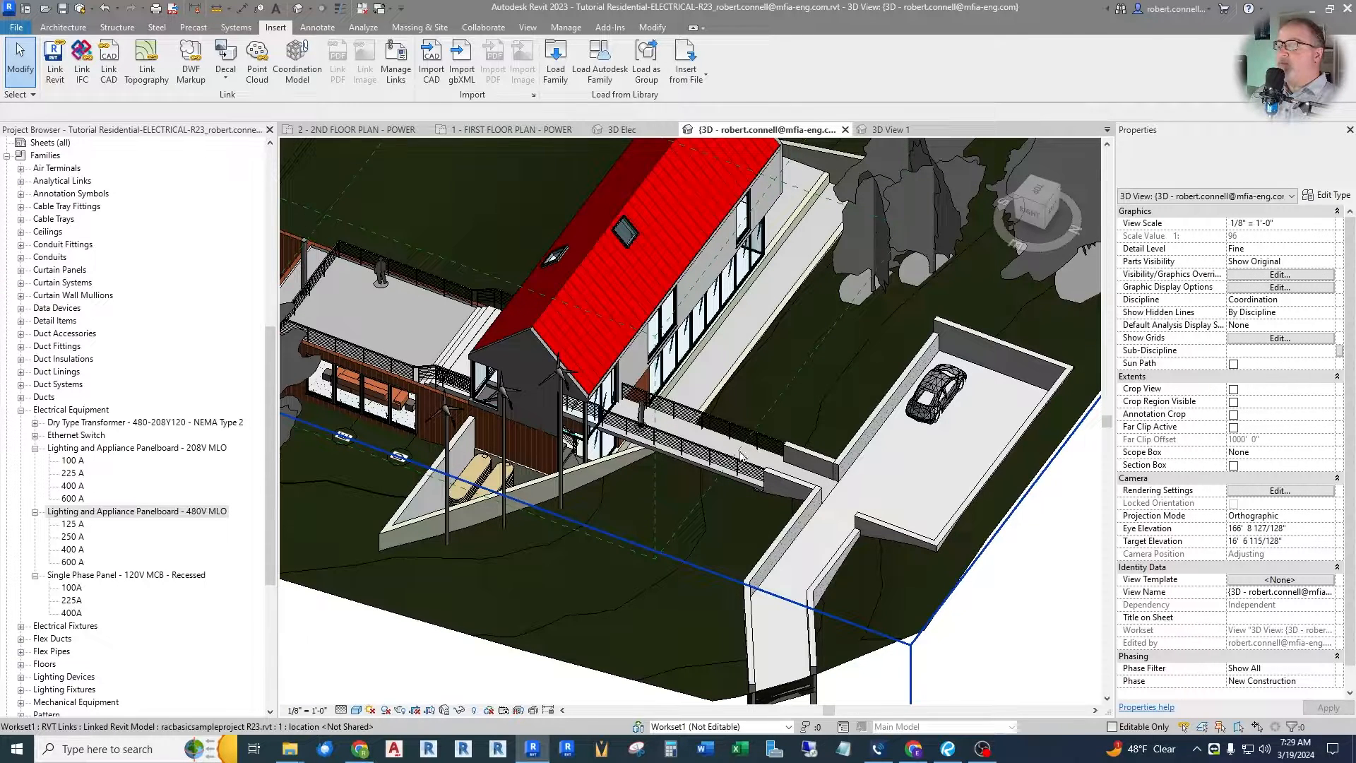
scroll(816, 513, up, 1)
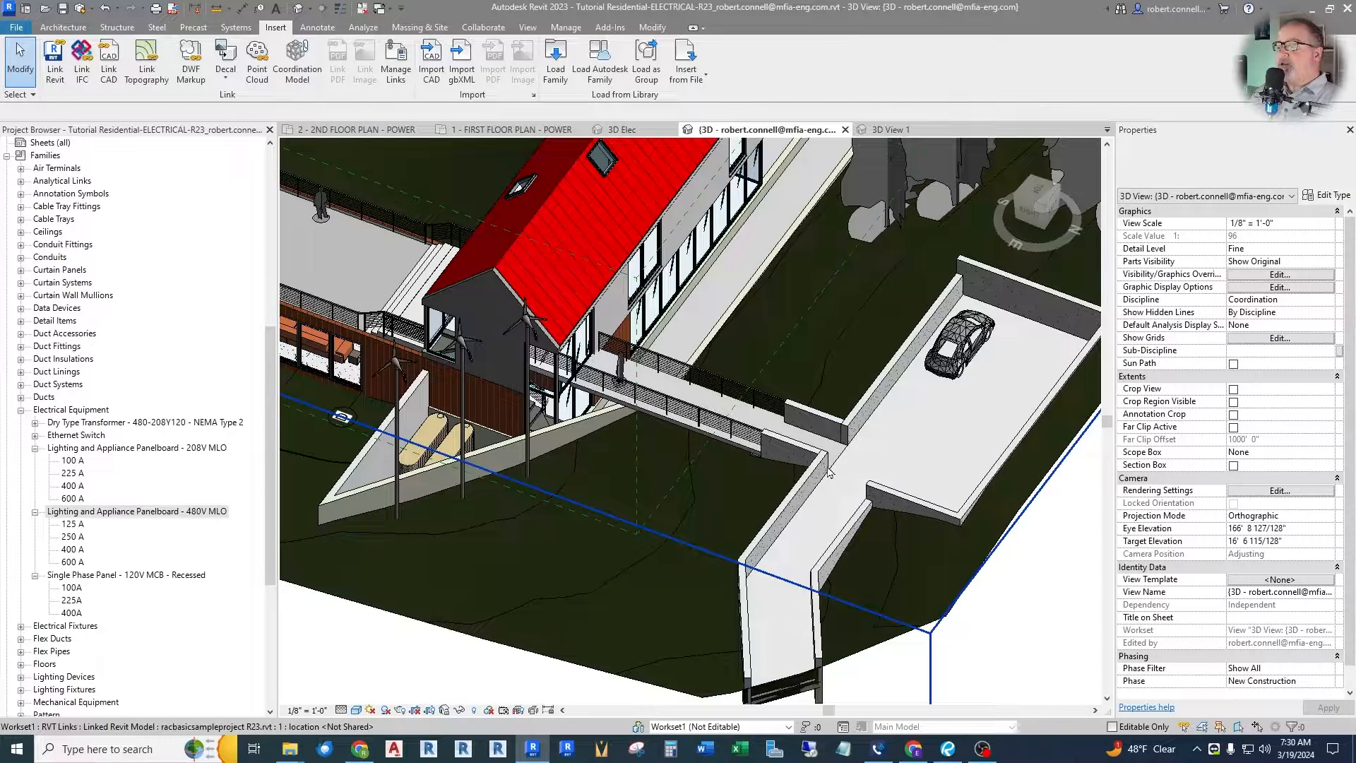
scroll(833, 472, up, 3)
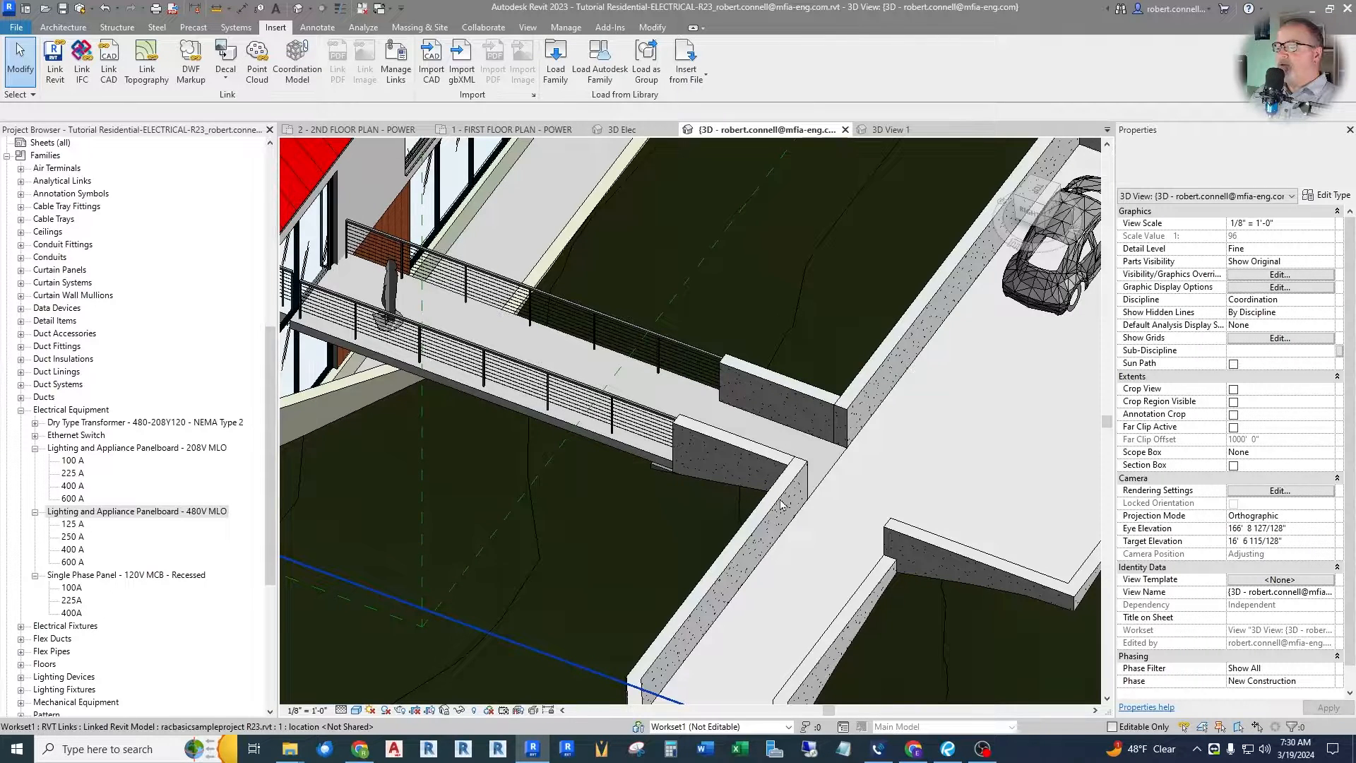
scroll(780, 495, down, 1)
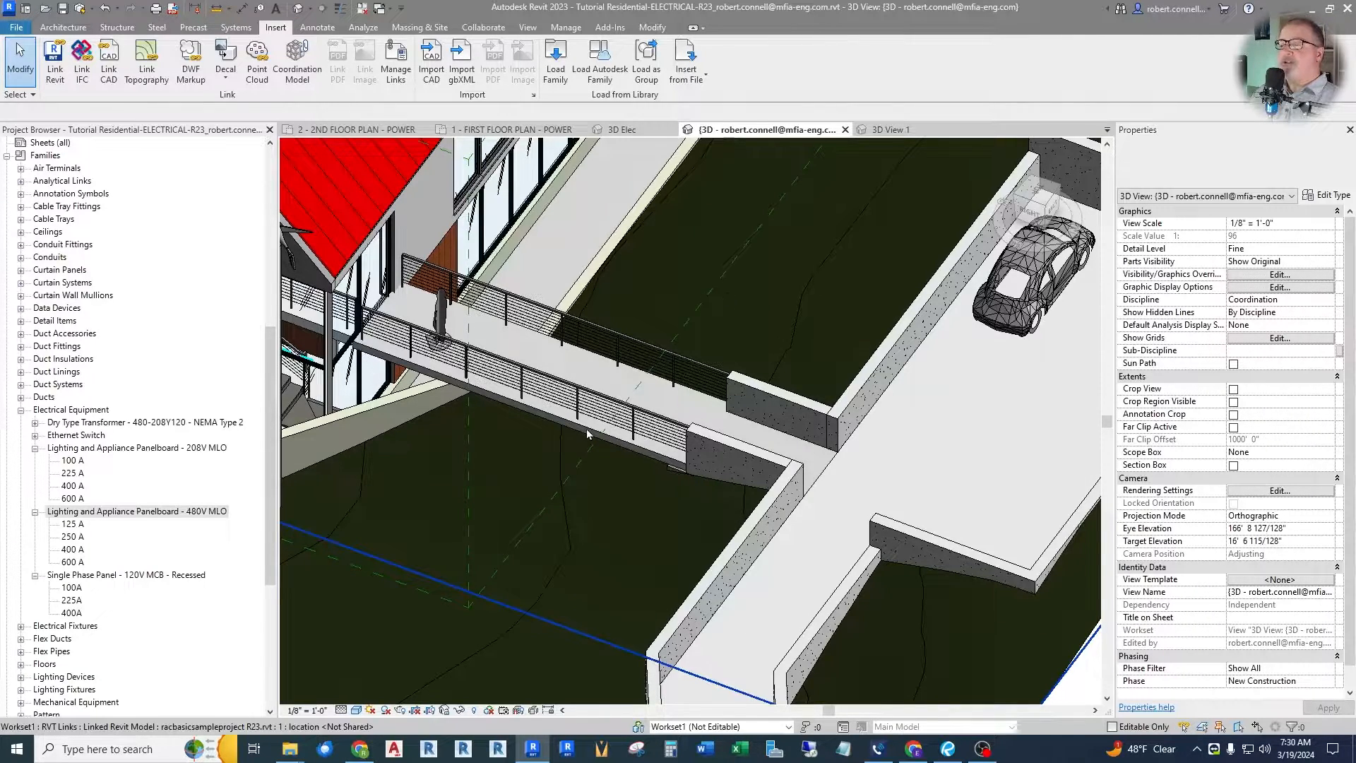
Return to the first-floor power plan and examine the area around Mech. 102, Bath 103 and Laundry 104
scroll(565, 353, down, 2)
scroll(438, 254, up, 4)
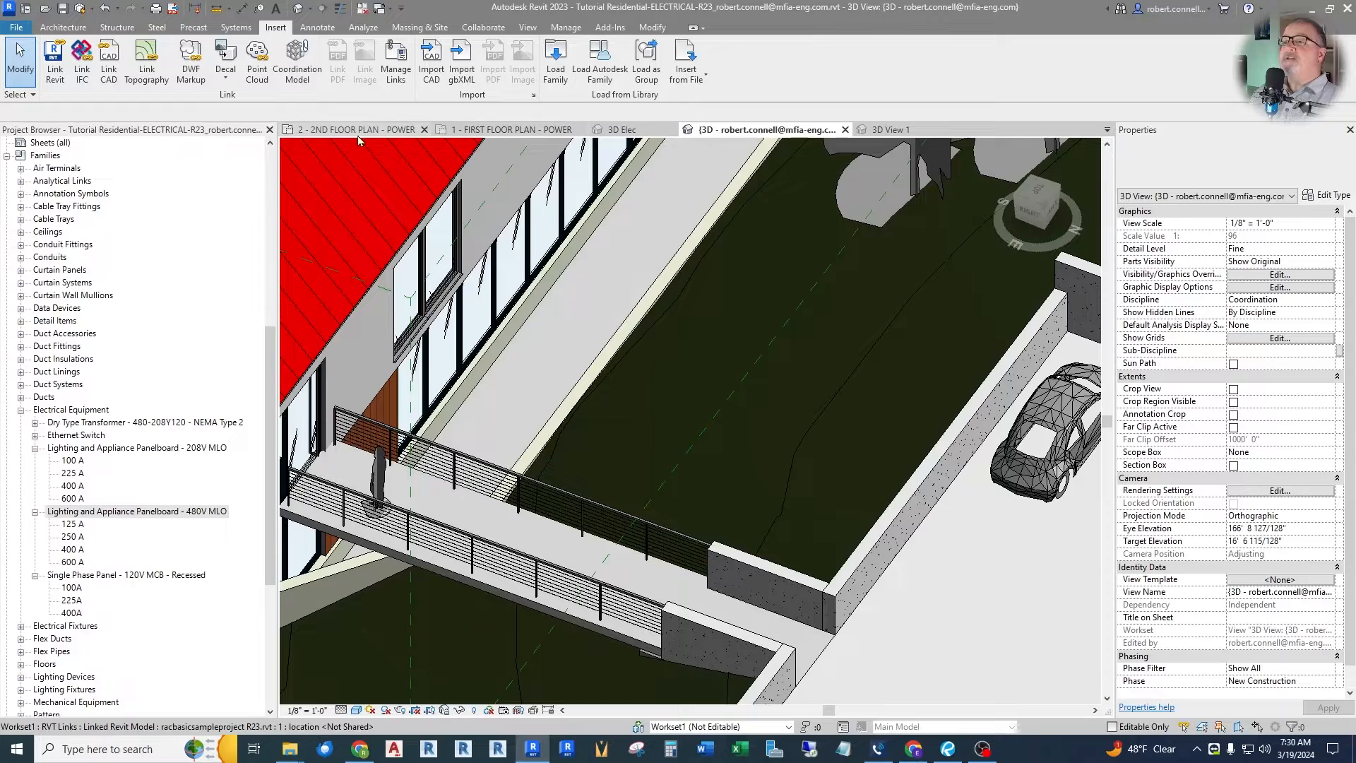
click(512, 129)
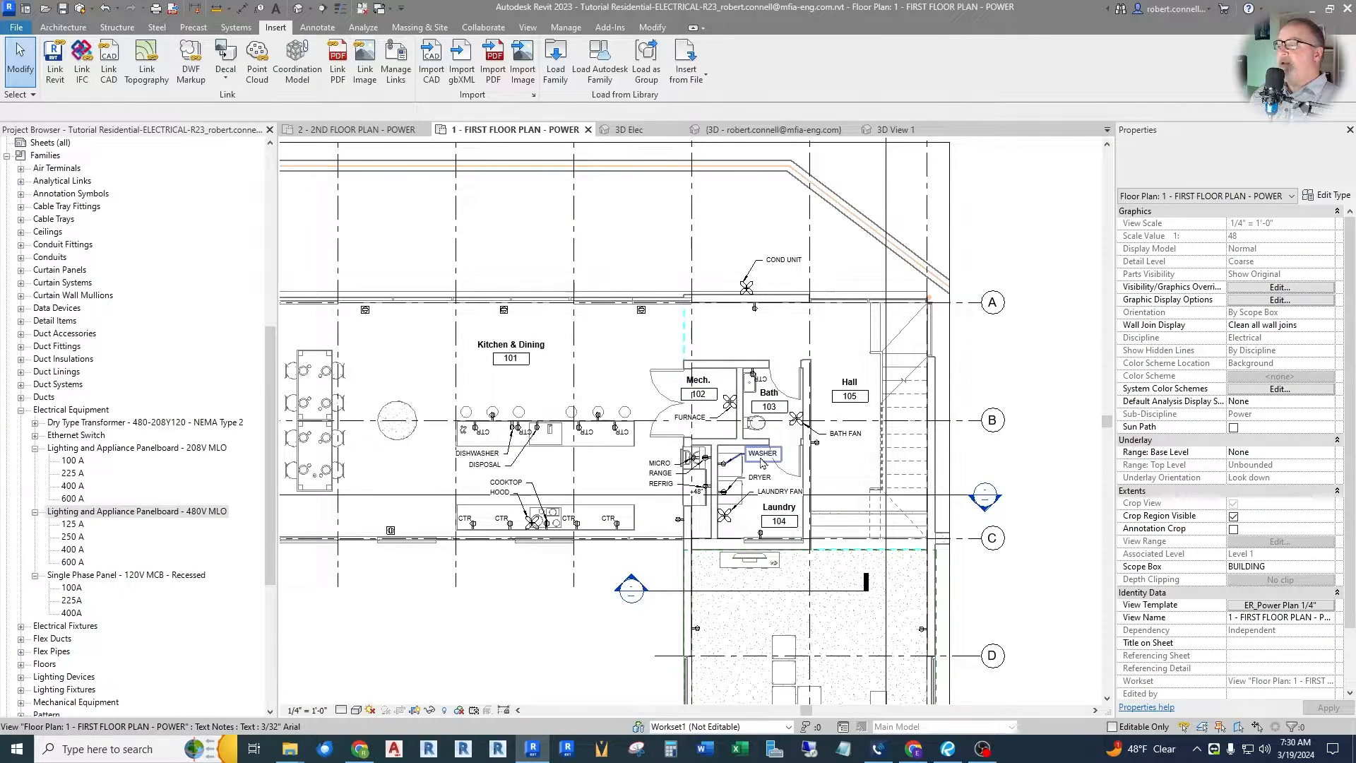
middle_drag(808, 307, 819, 279)
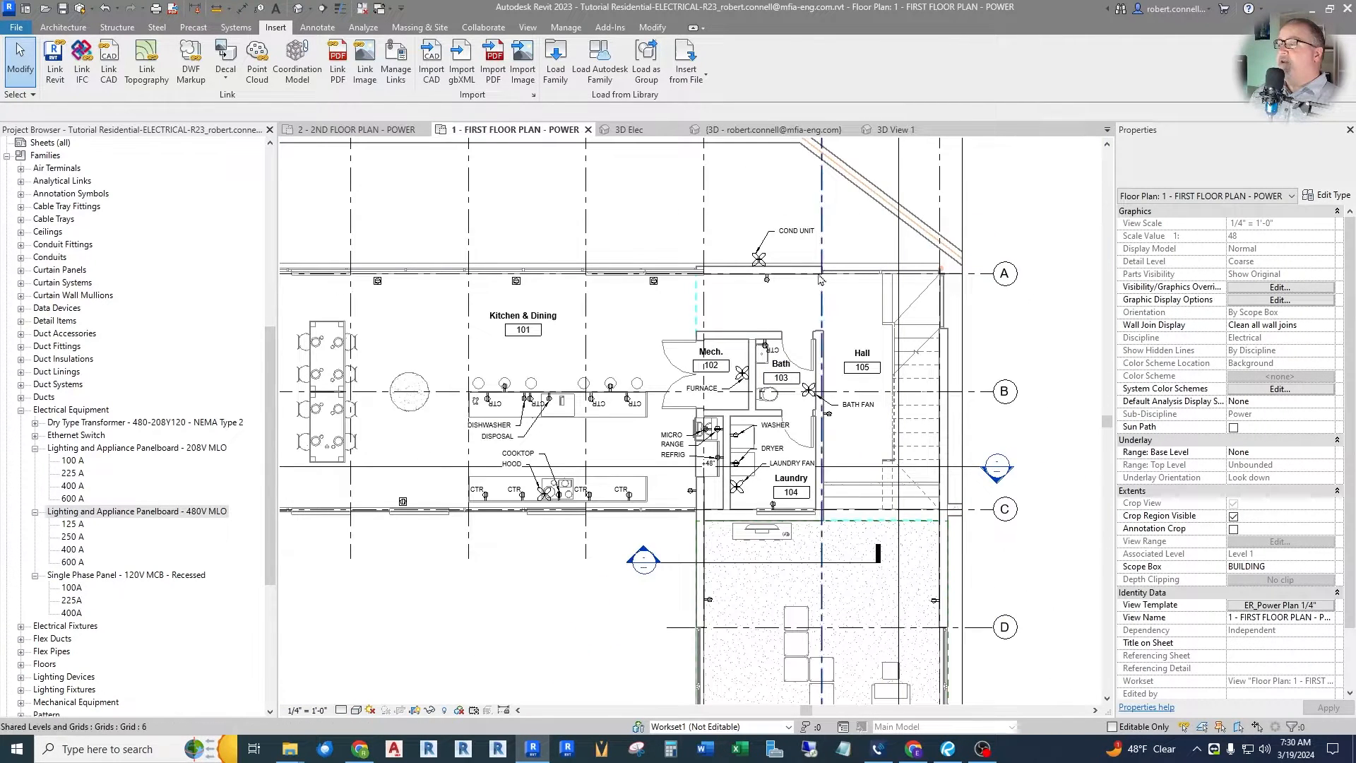
scroll(813, 300, up, 2)
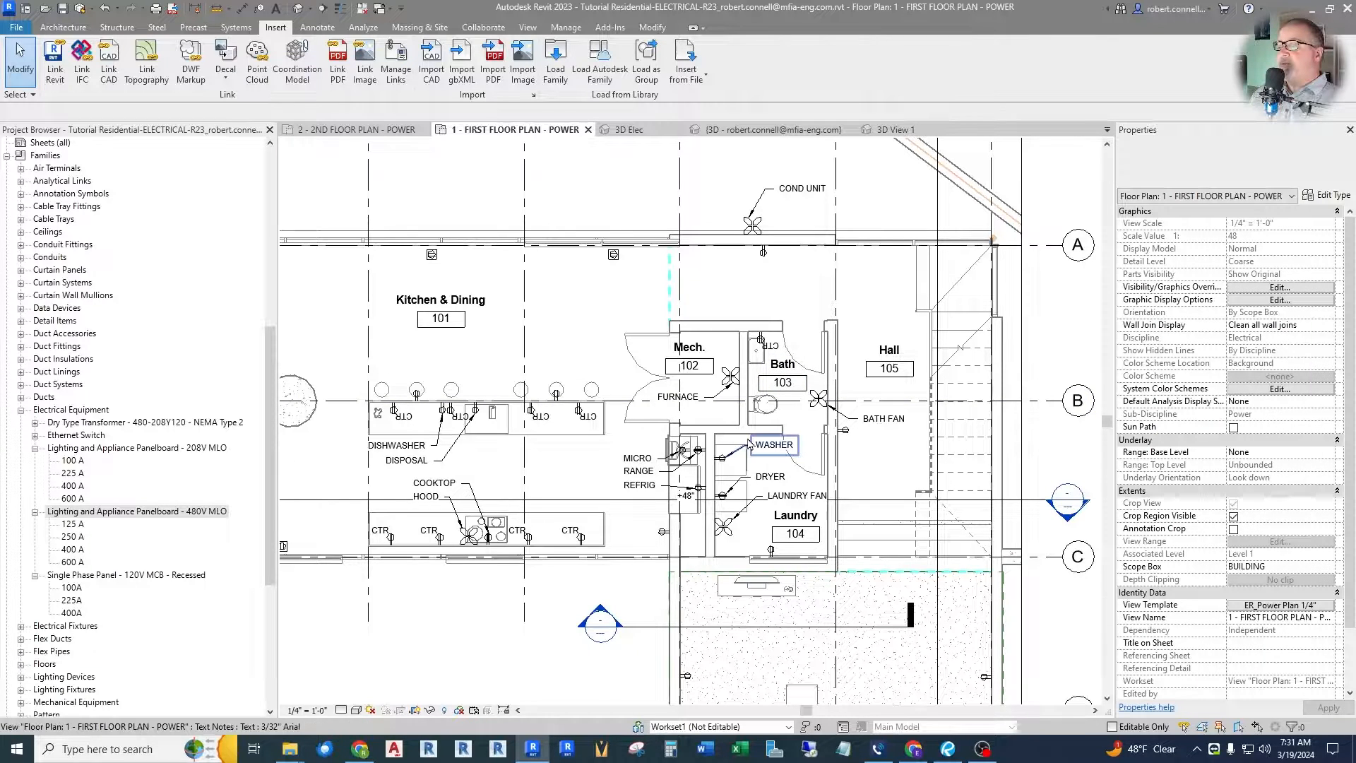
scroll(749, 443, up, 5)
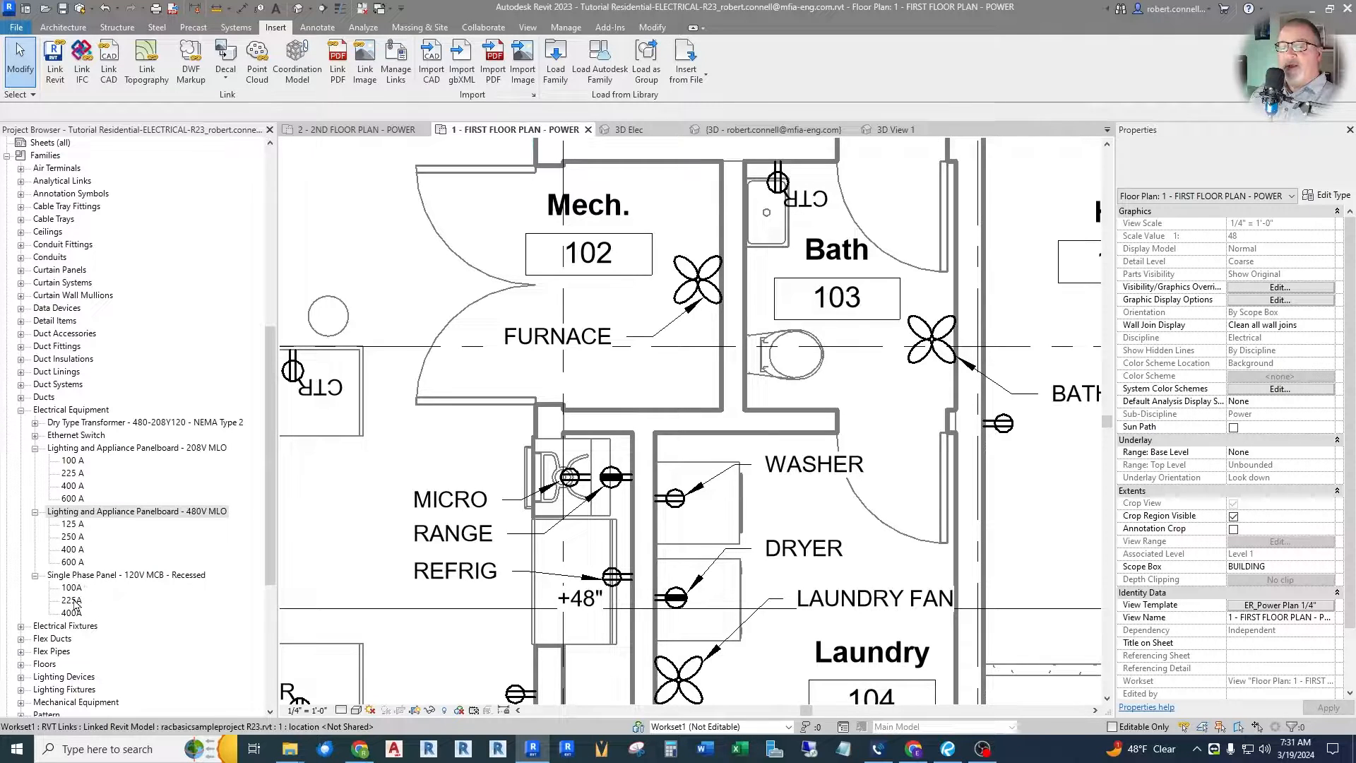
Place a 225A recessed single-phase panel on the vertical face of the Laundry 104 wall shared with Bath 103, above the washer label
drag(71, 602, 782, 479)
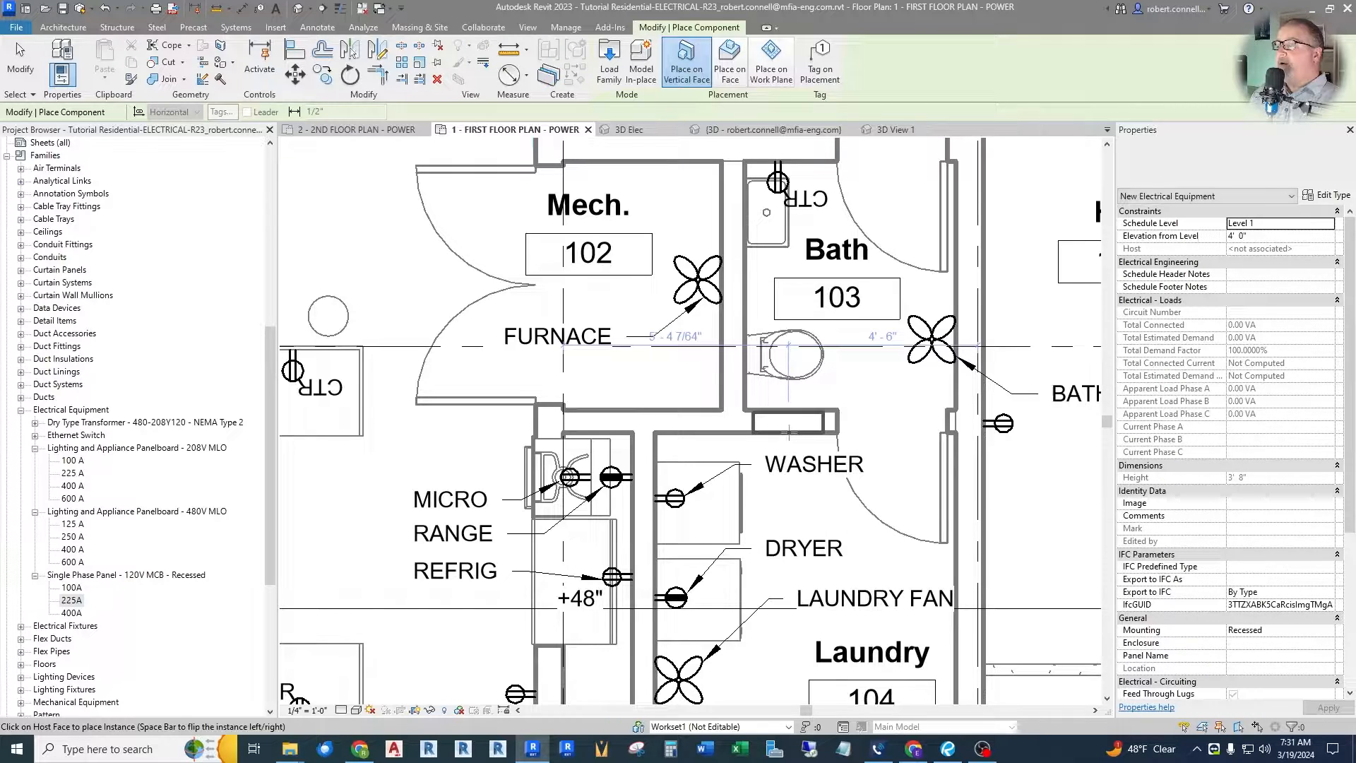
click(730, 67)
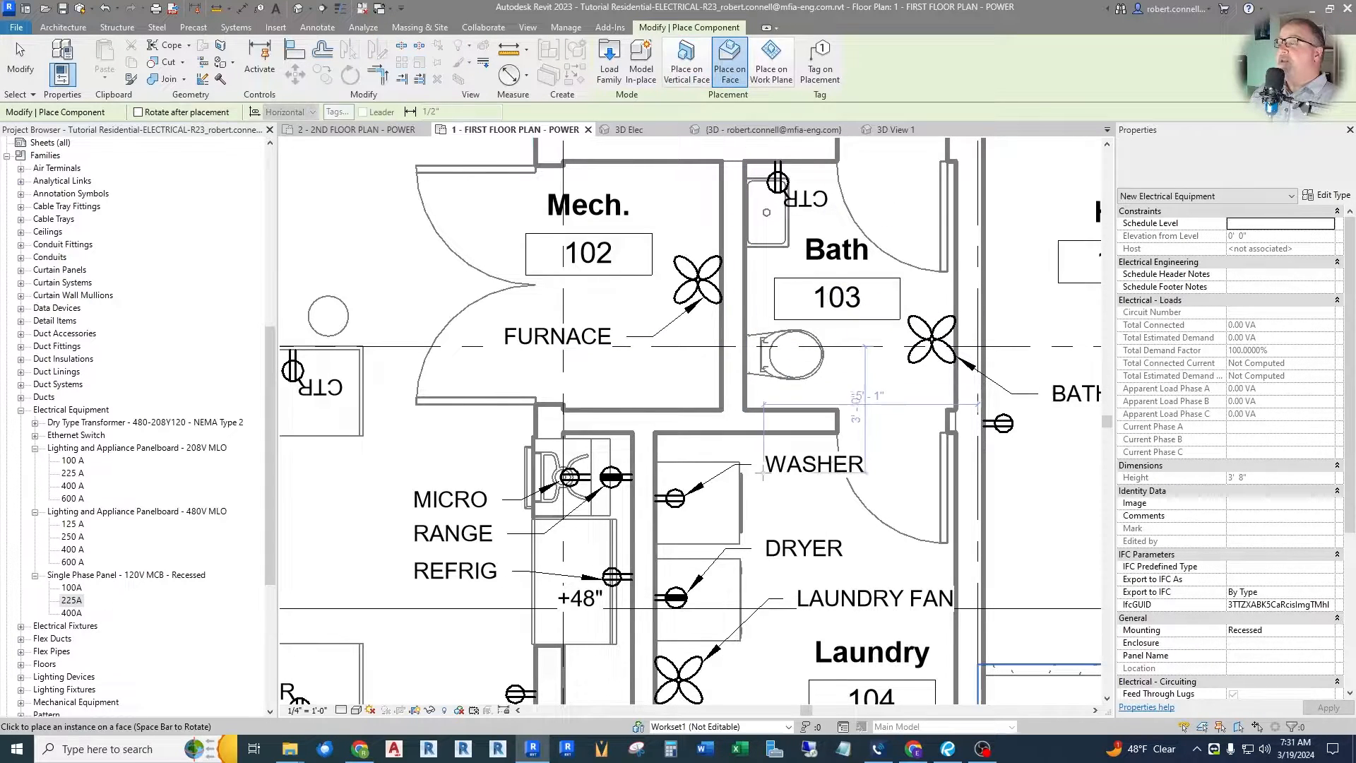
click(687, 67)
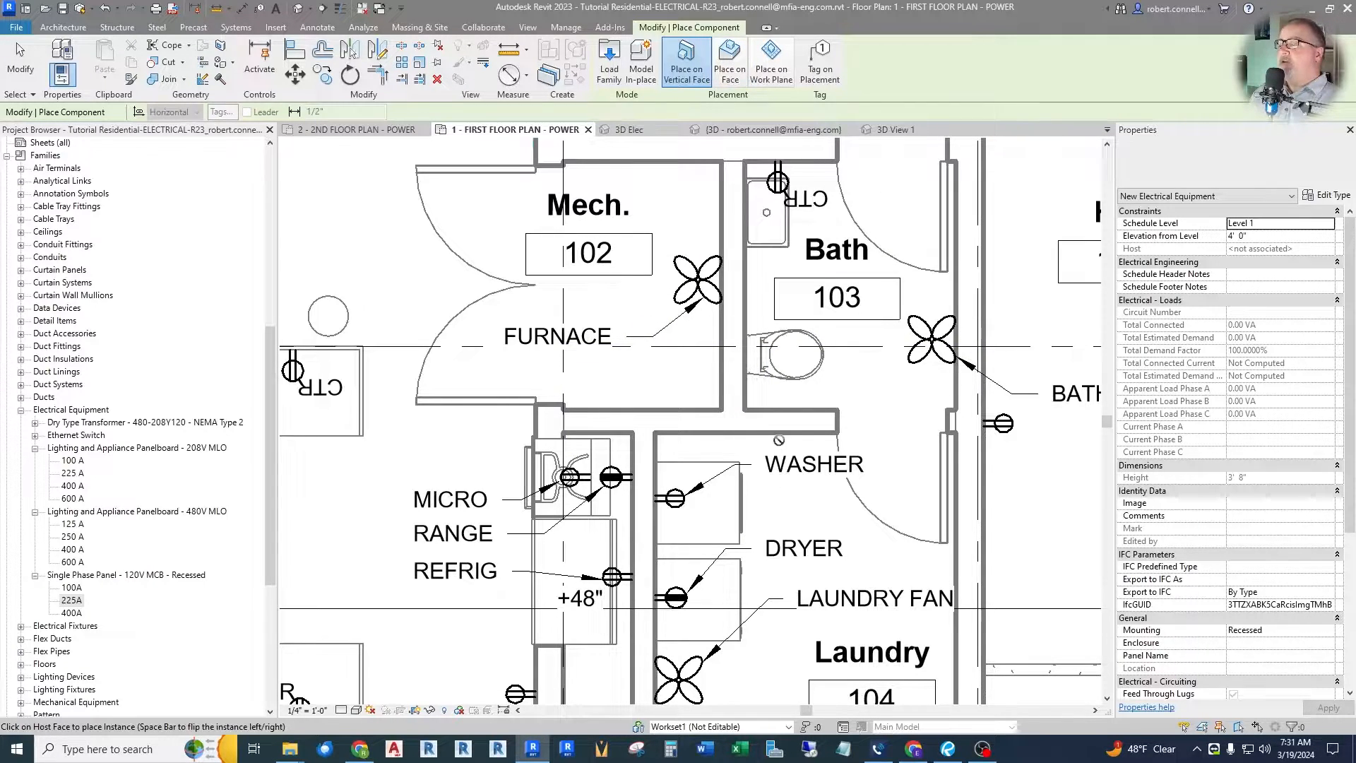
click(732, 74)
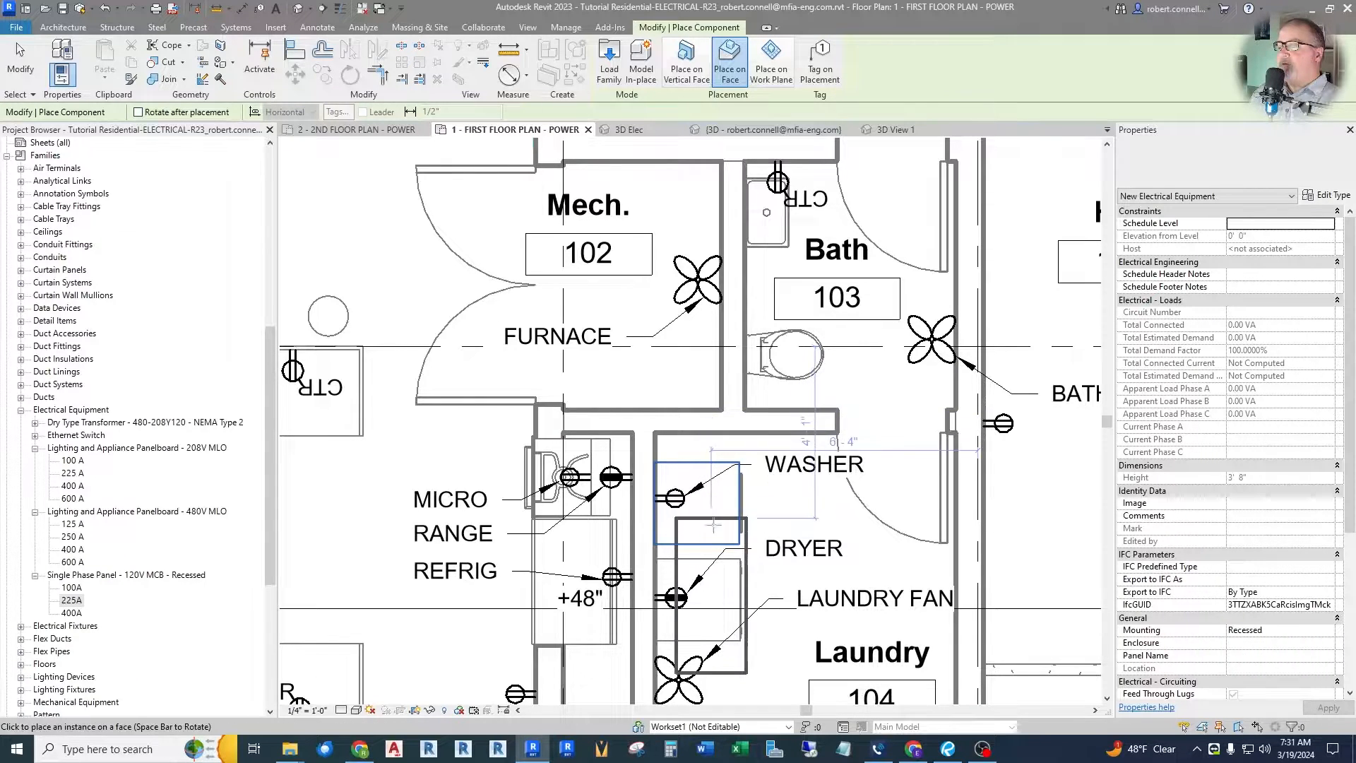
click(686, 68)
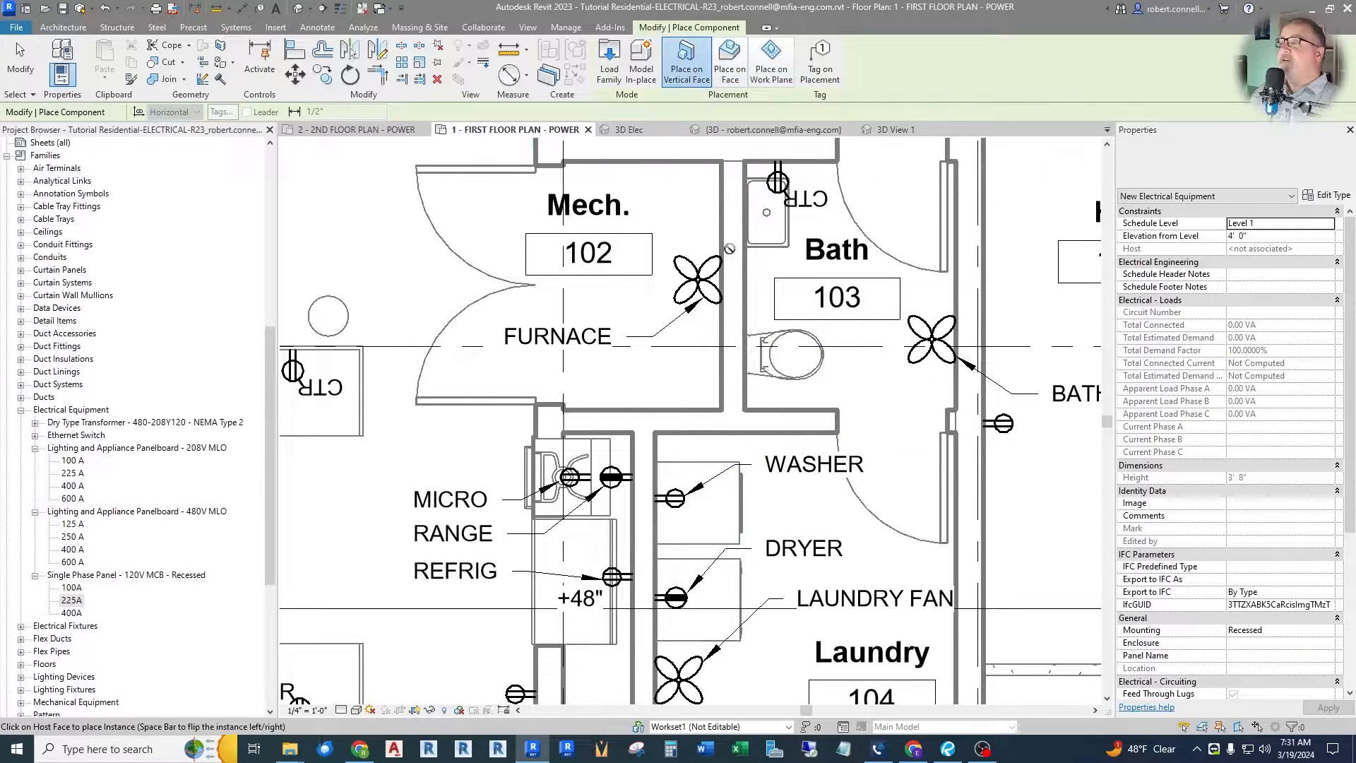
scroll(779, 440, up, 1)
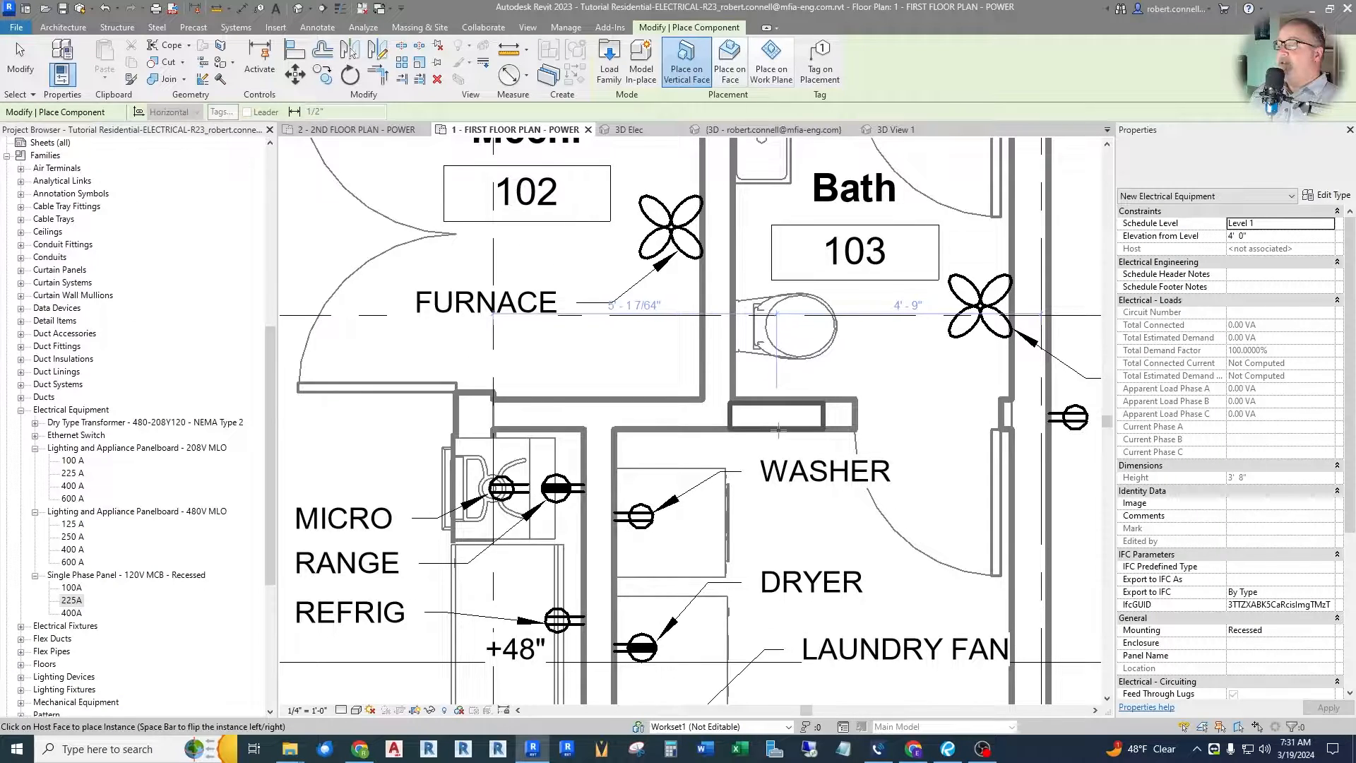
scroll(780, 440, up, 1)
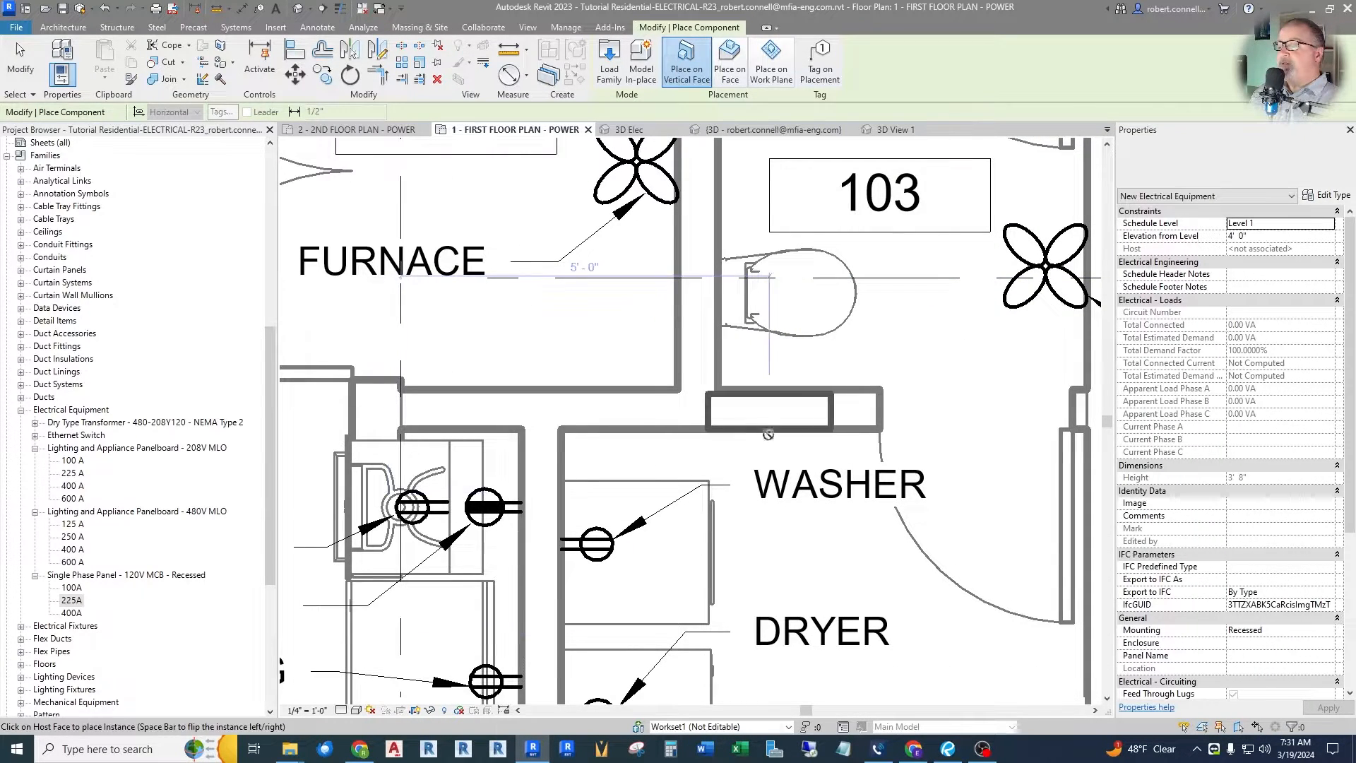
scroll(784, 432, up, 2)
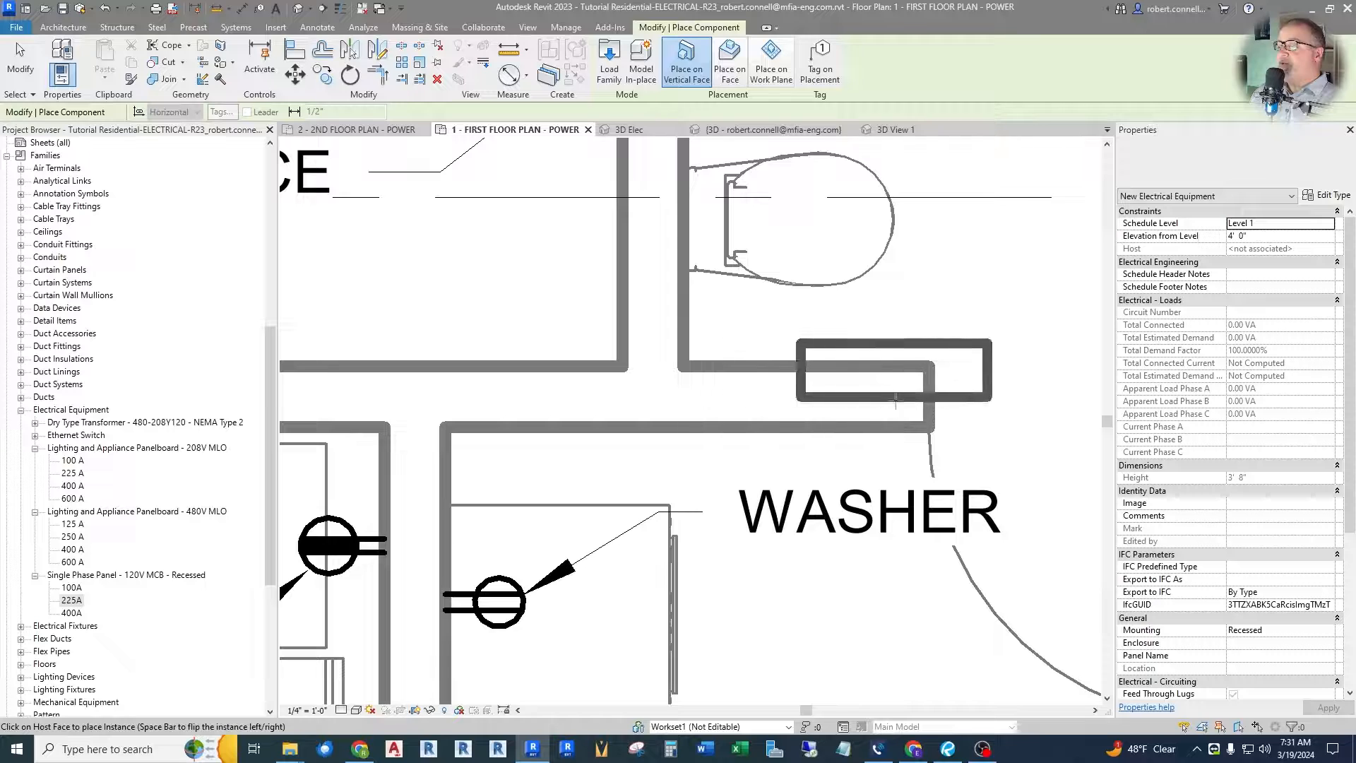
click(801, 426)
key(Escape)
scroll(703, 321, down, 2)
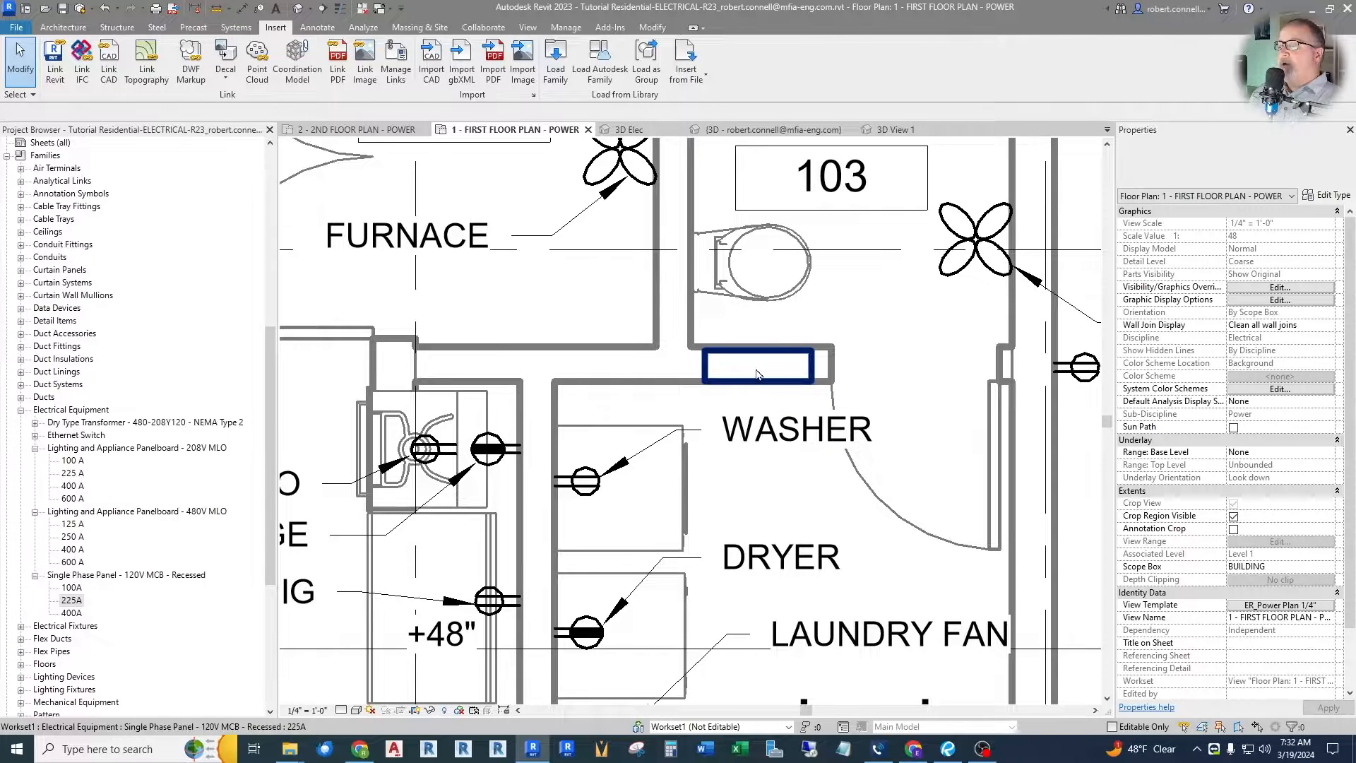
Select the new laundry panel and review its family type, load, general and circuiting properties
scroll(770, 375, down, 3)
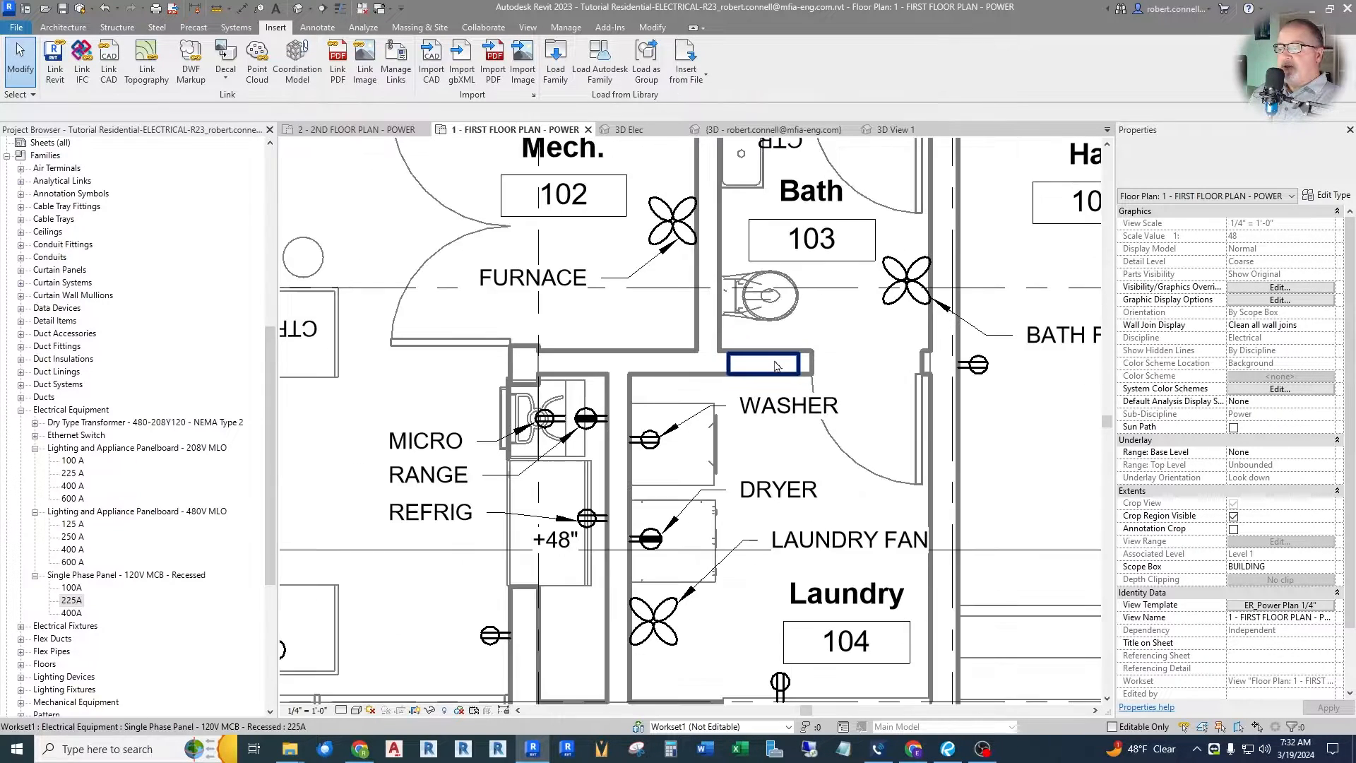
scroll(786, 369, up, 3)
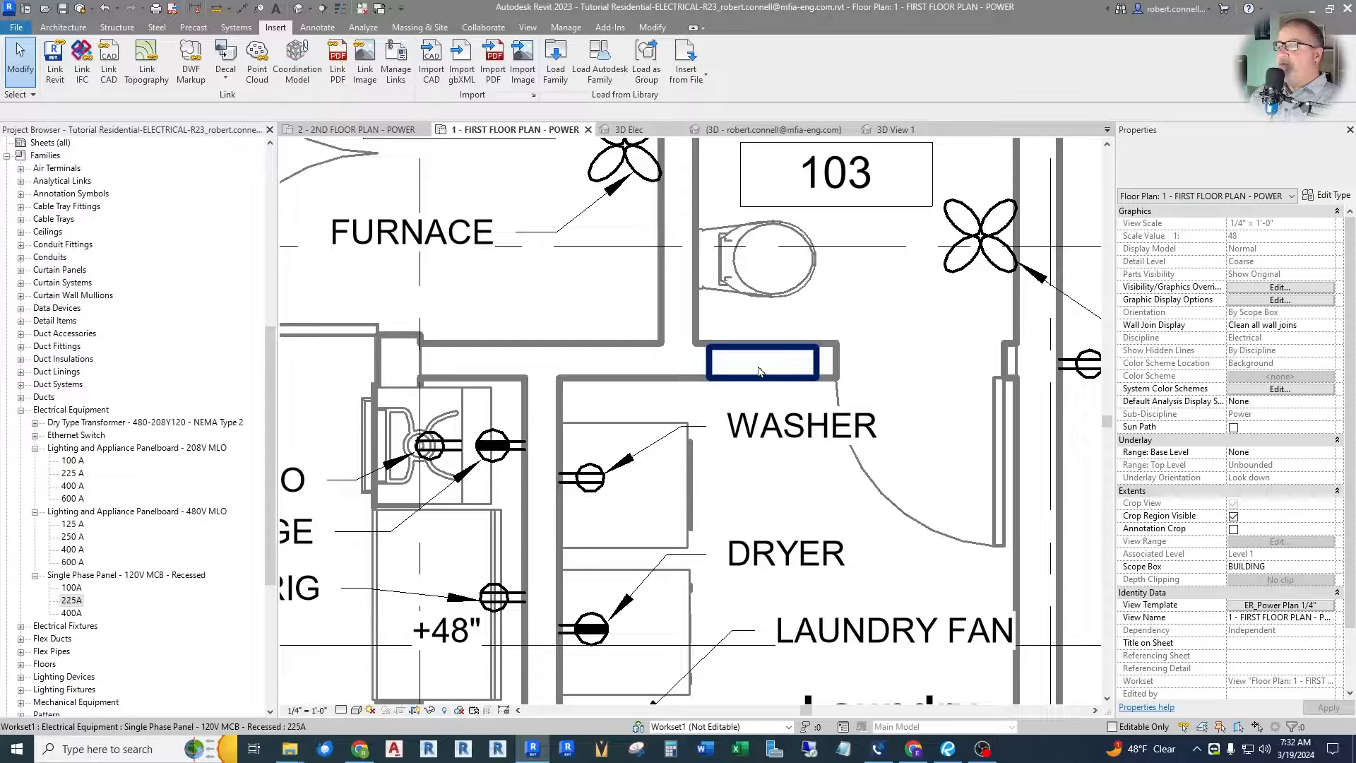
click(760, 373)
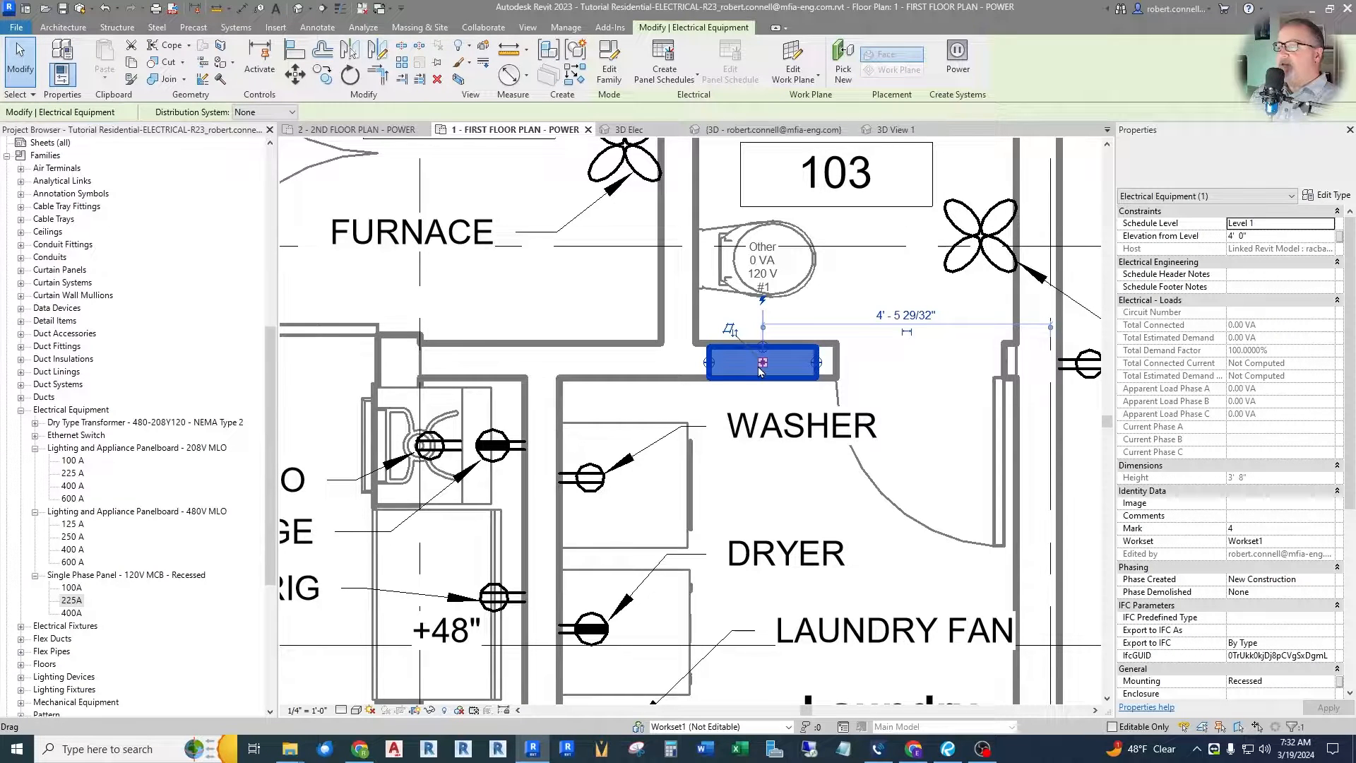
scroll(1219, 514, down, 5)
scroll(1219, 513, up, 5)
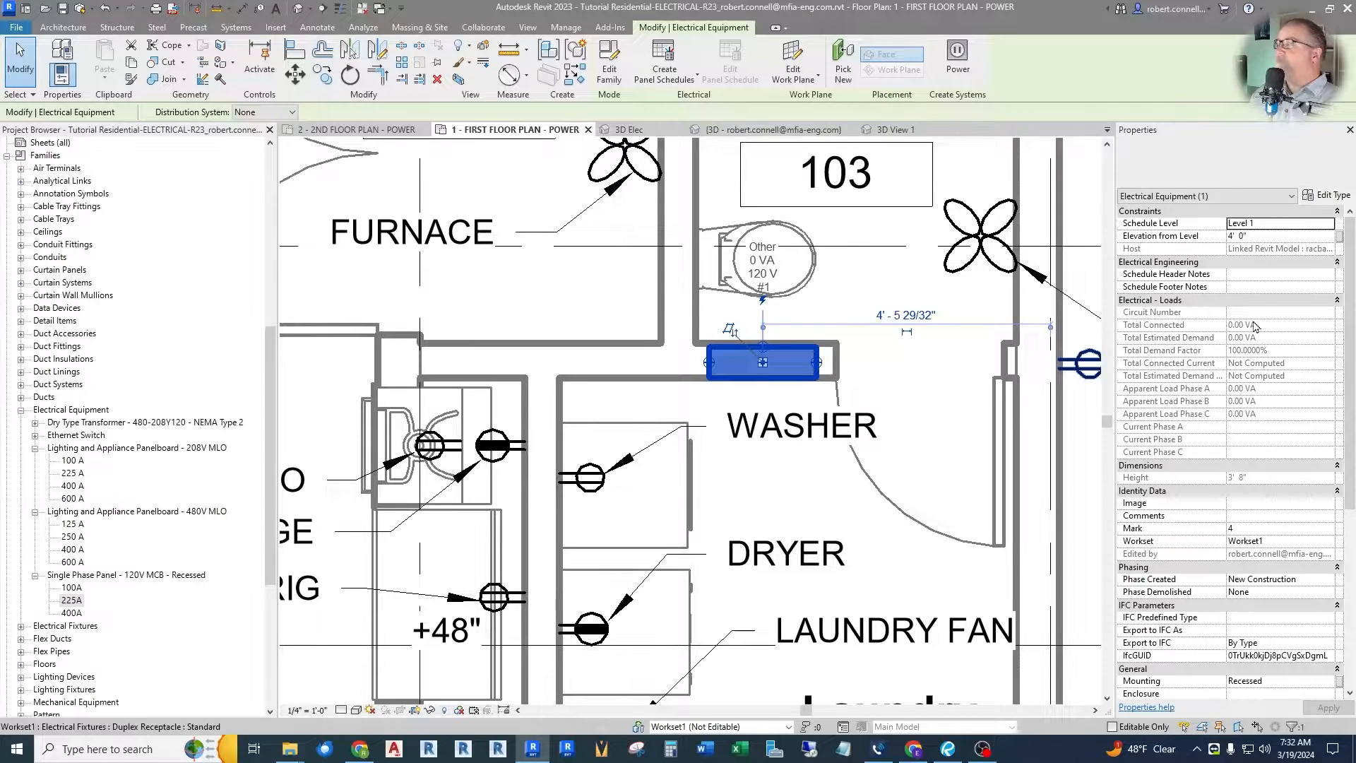
click(1214, 161)
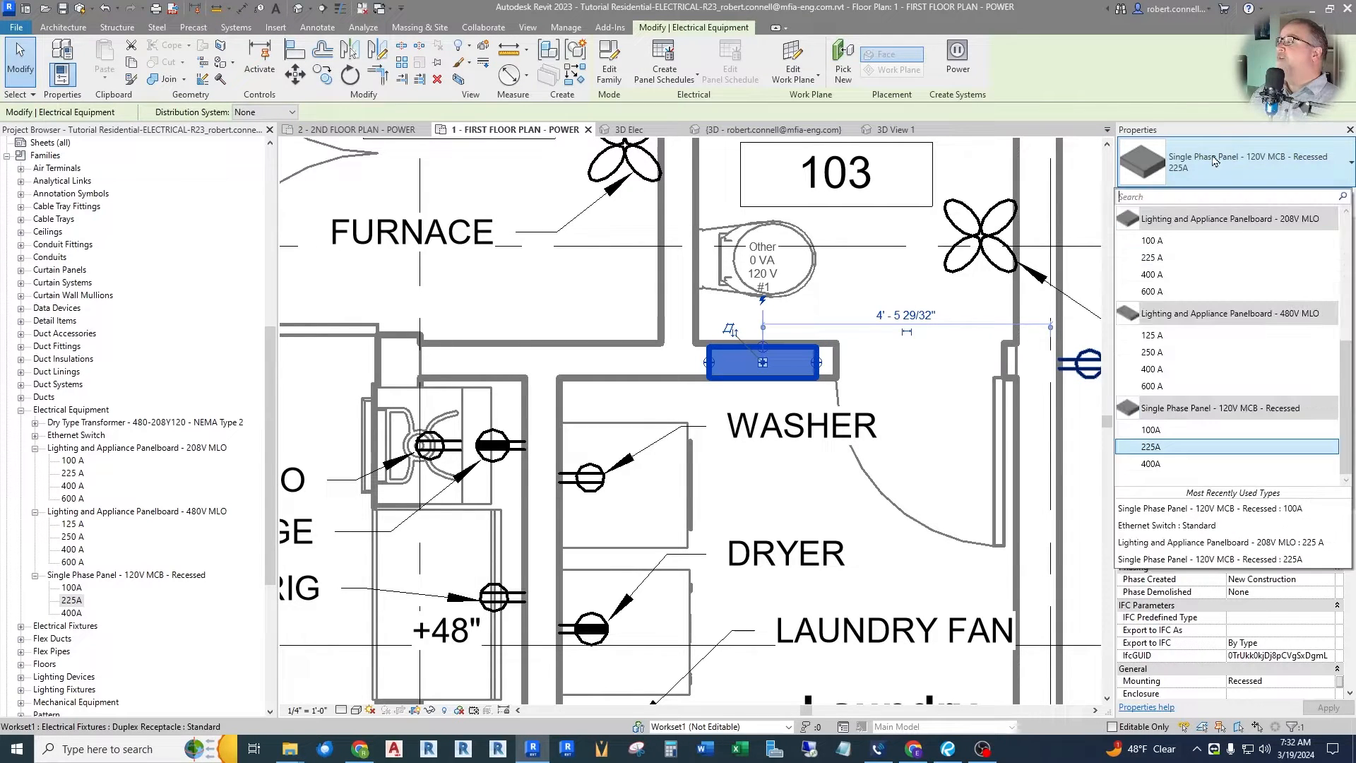
click(1252, 171)
scroll(1226, 389, down, 5)
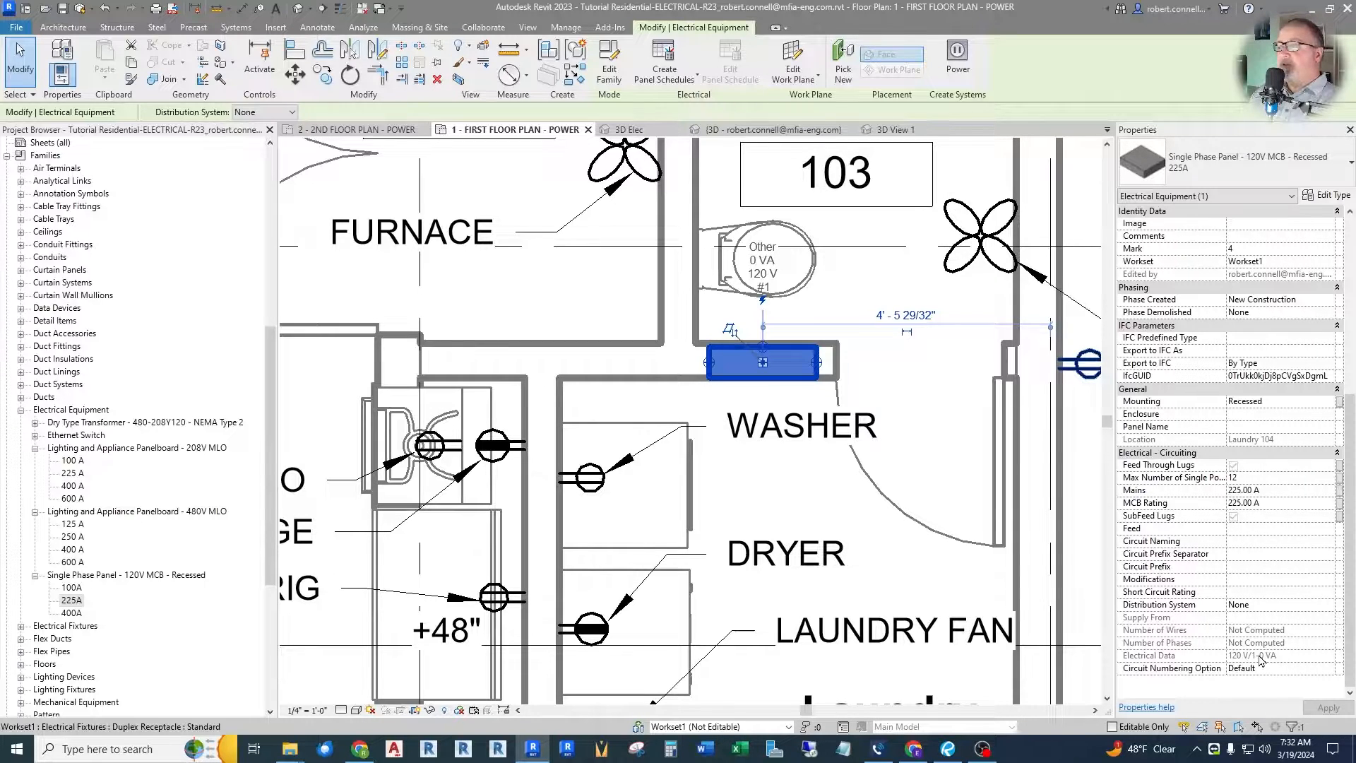
scroll(1250, 533, up, 5)
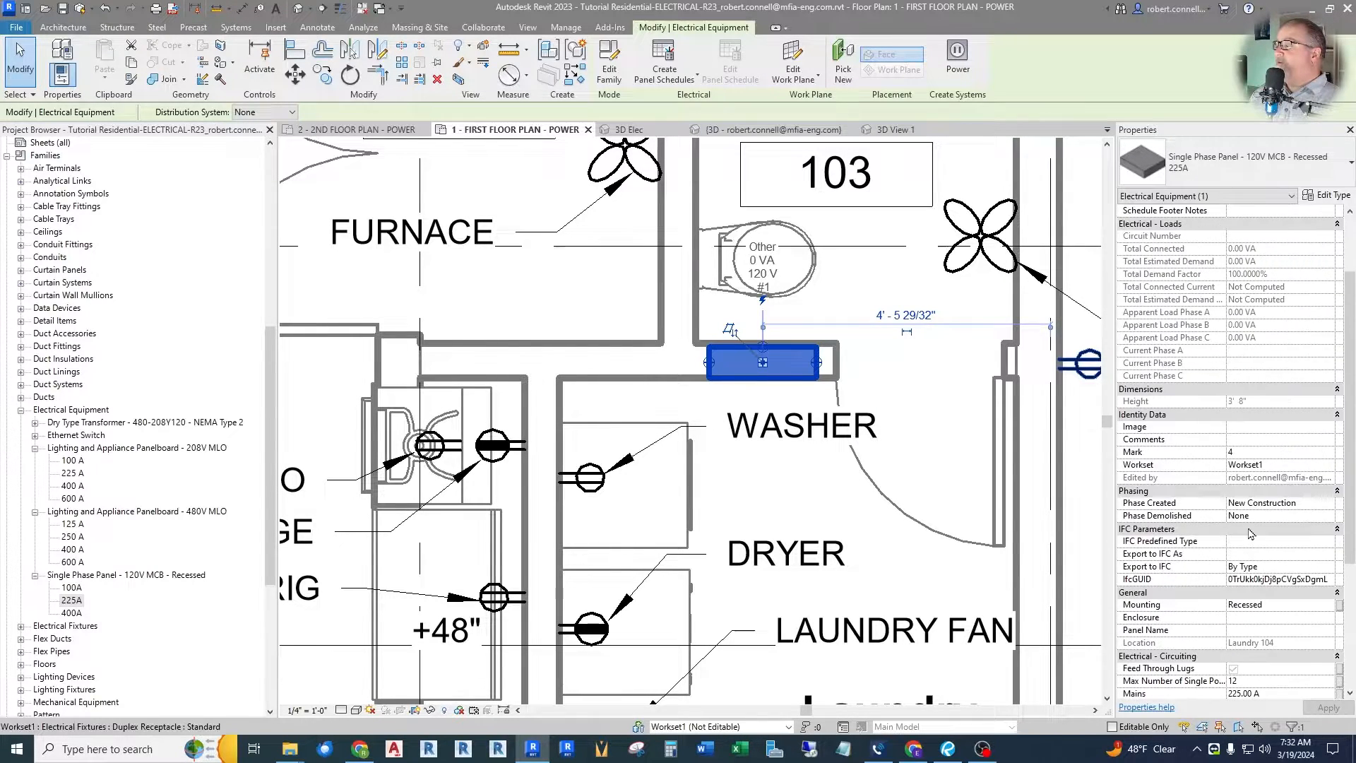
Check which distribution systems can be assigned to the selected laundry panel
scroll(1249, 533, down, 5)
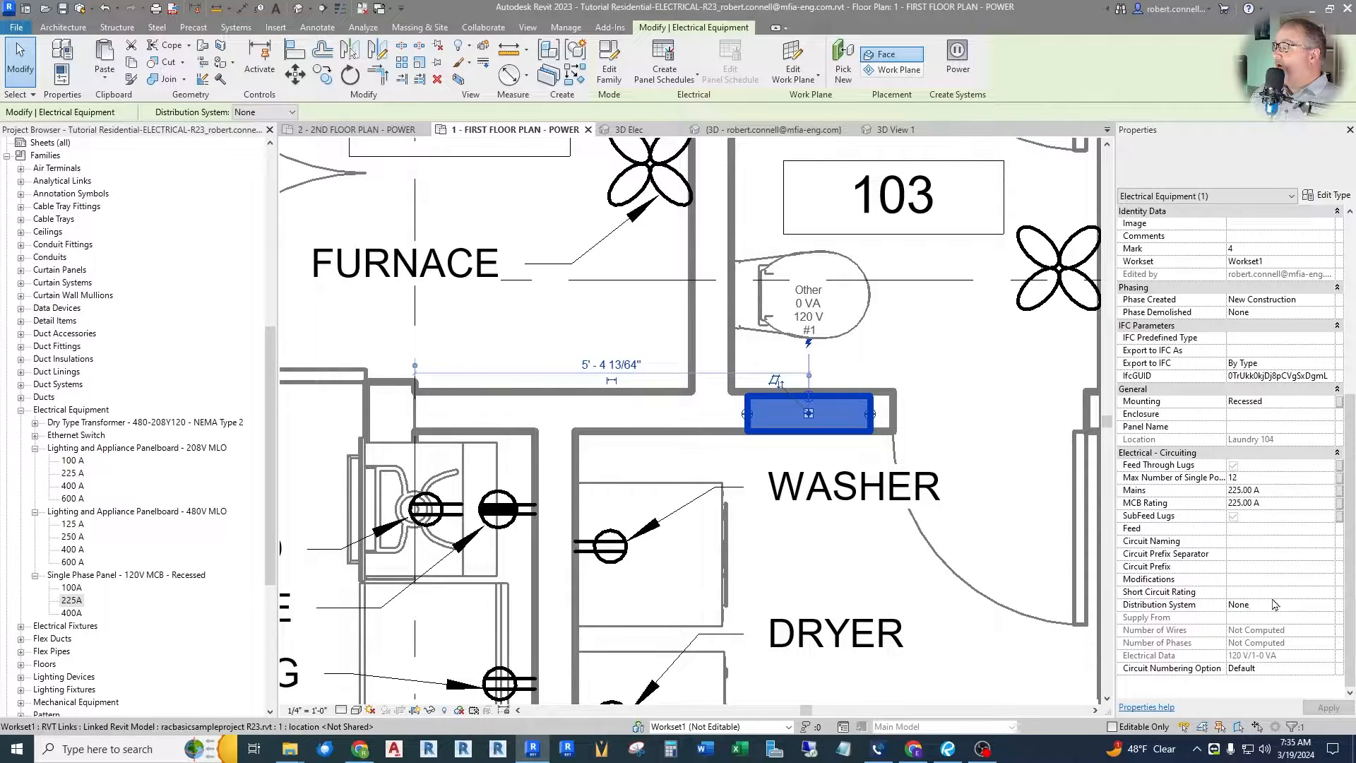
click(1329, 606)
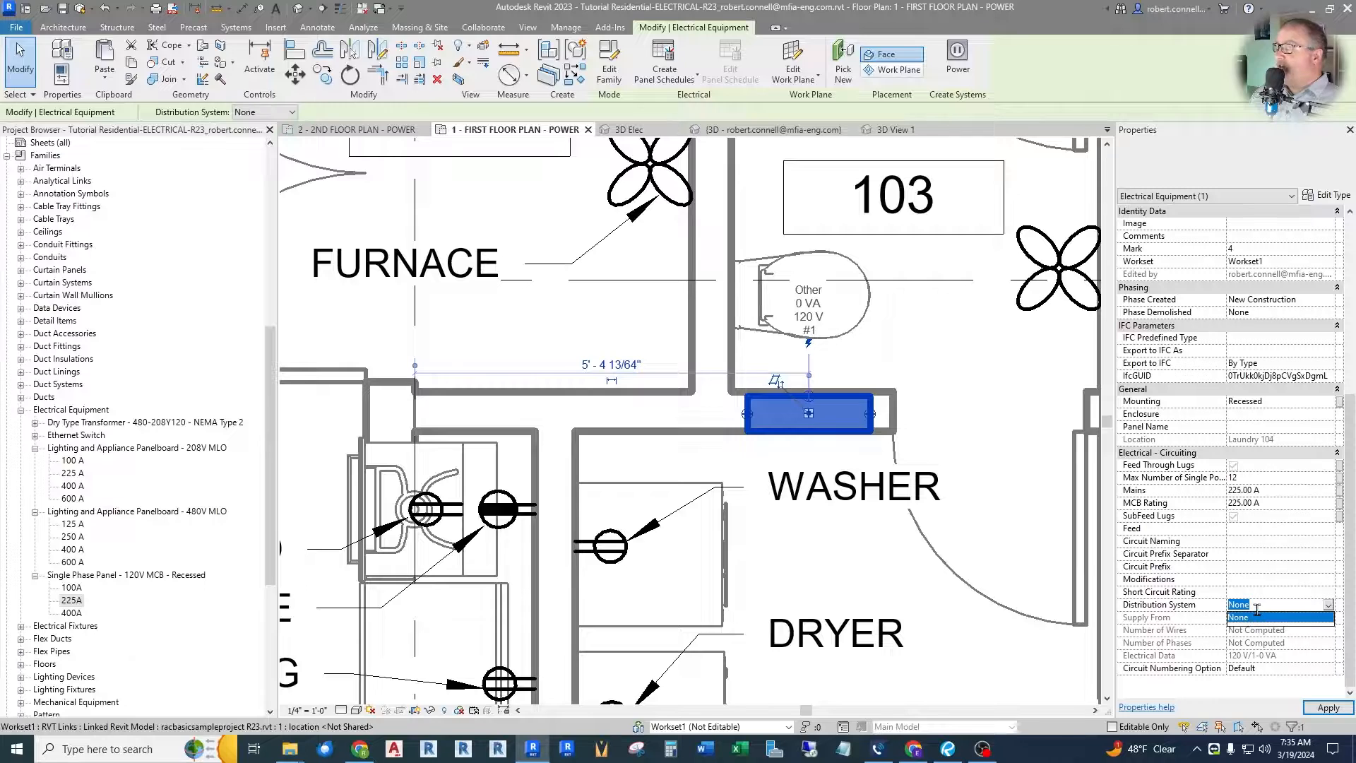
click(1257, 608)
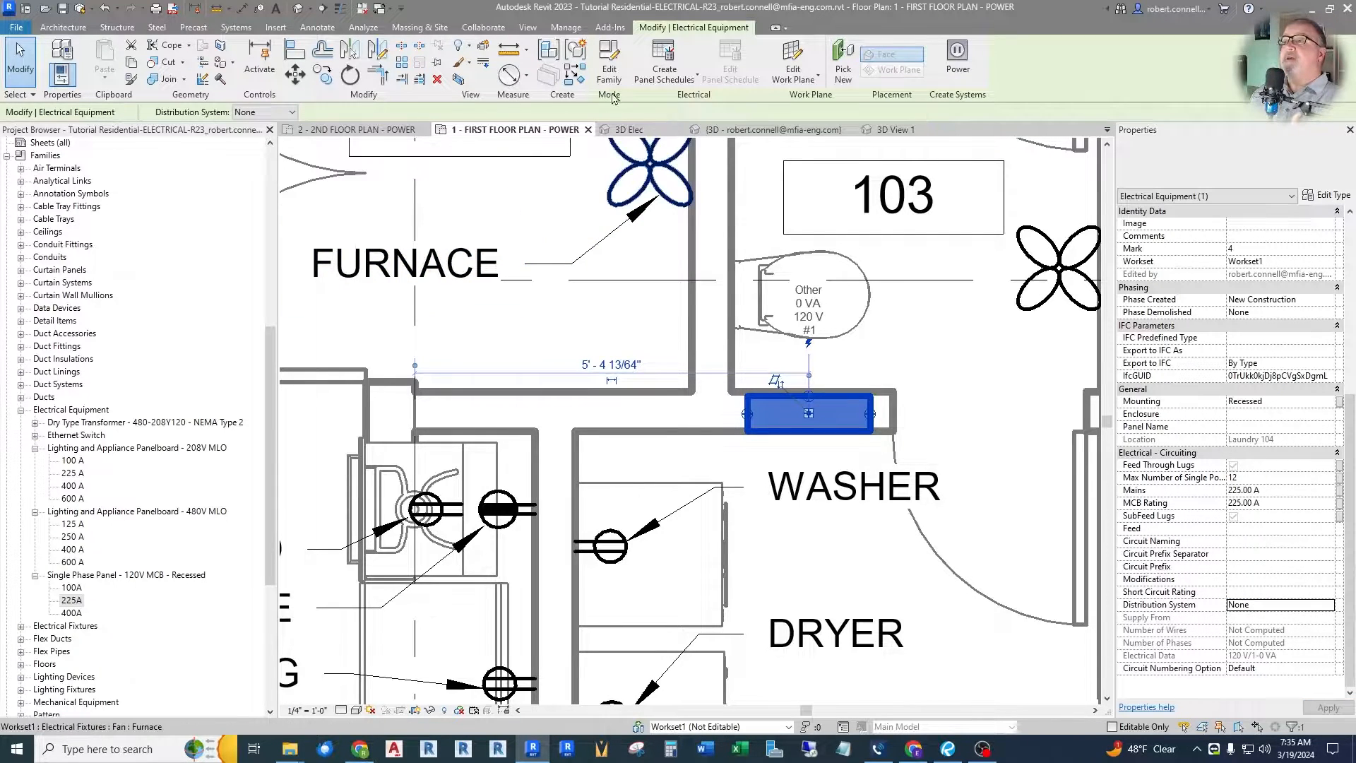
Review the distribution systems defined in the project's electrical settings without making changes
click(568, 31)
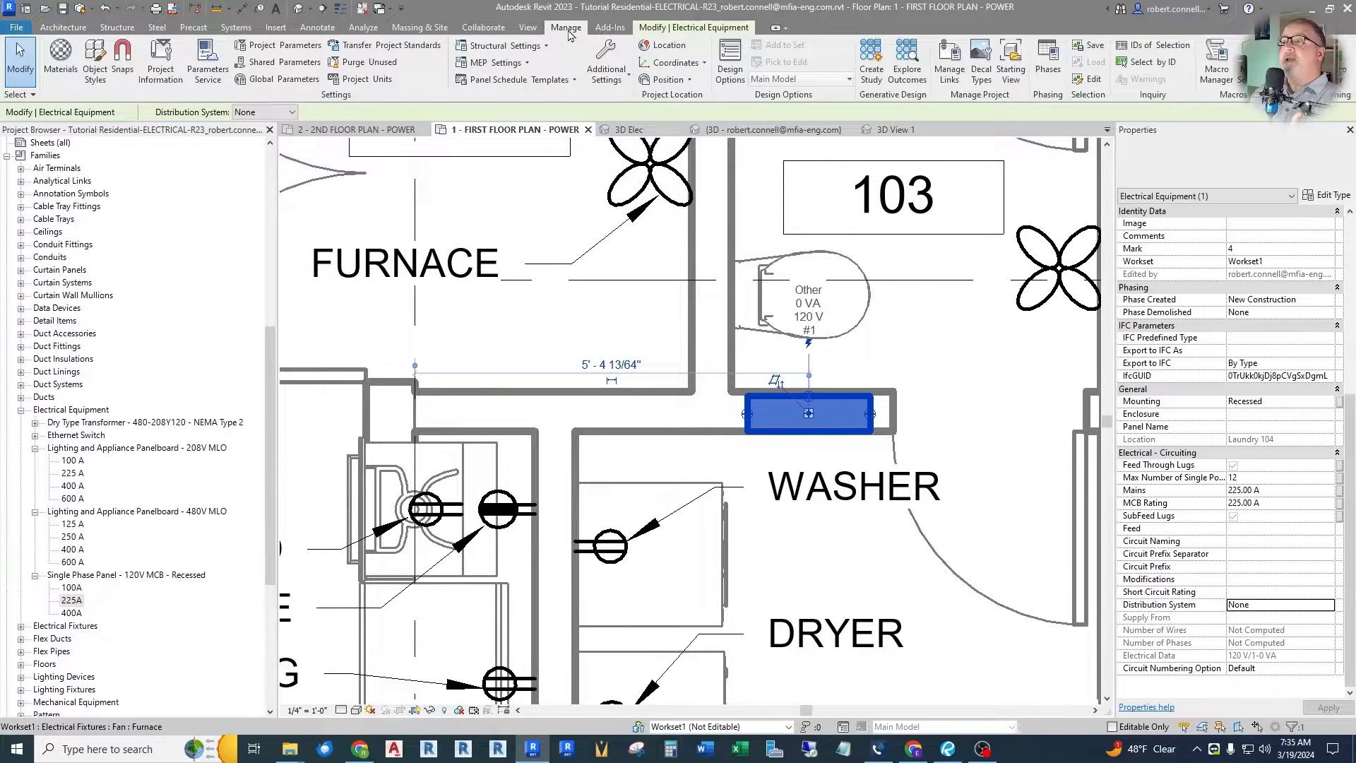
click(521, 65)
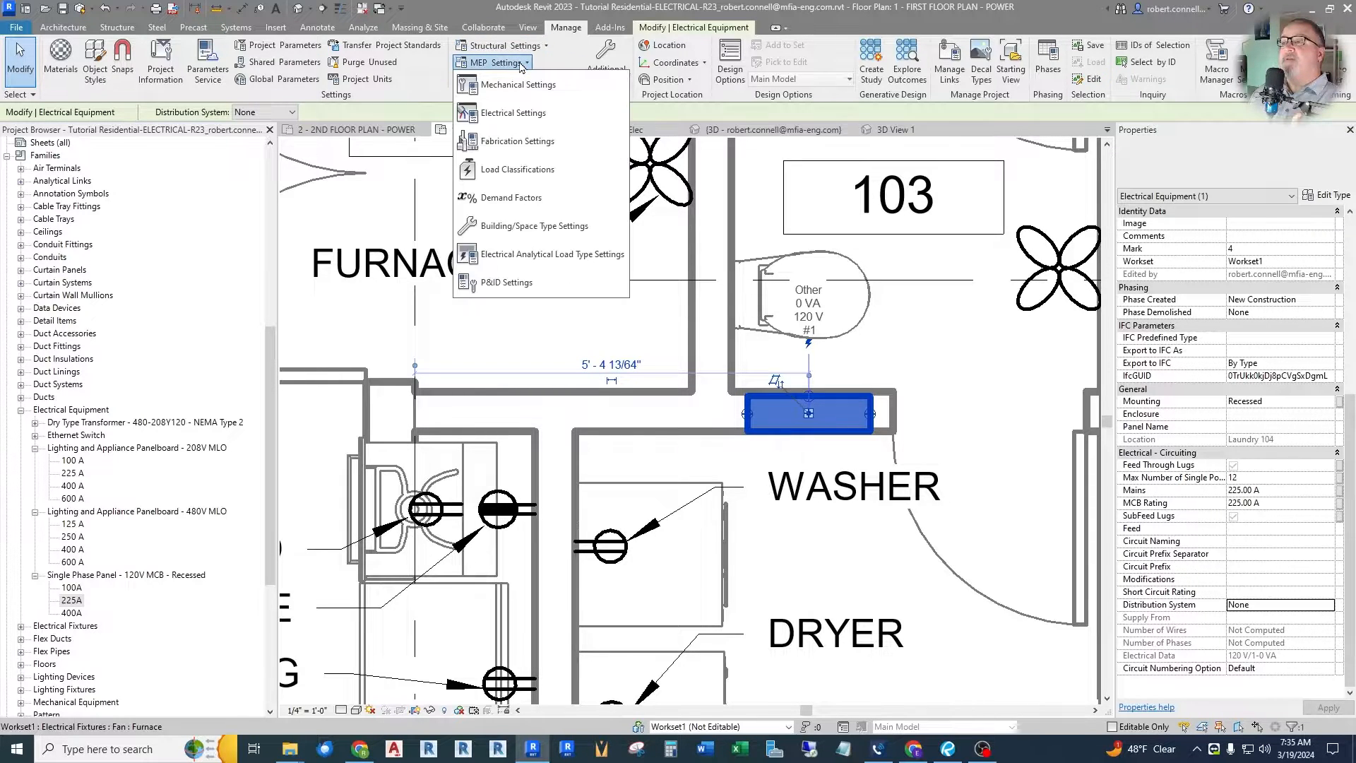
click(508, 113)
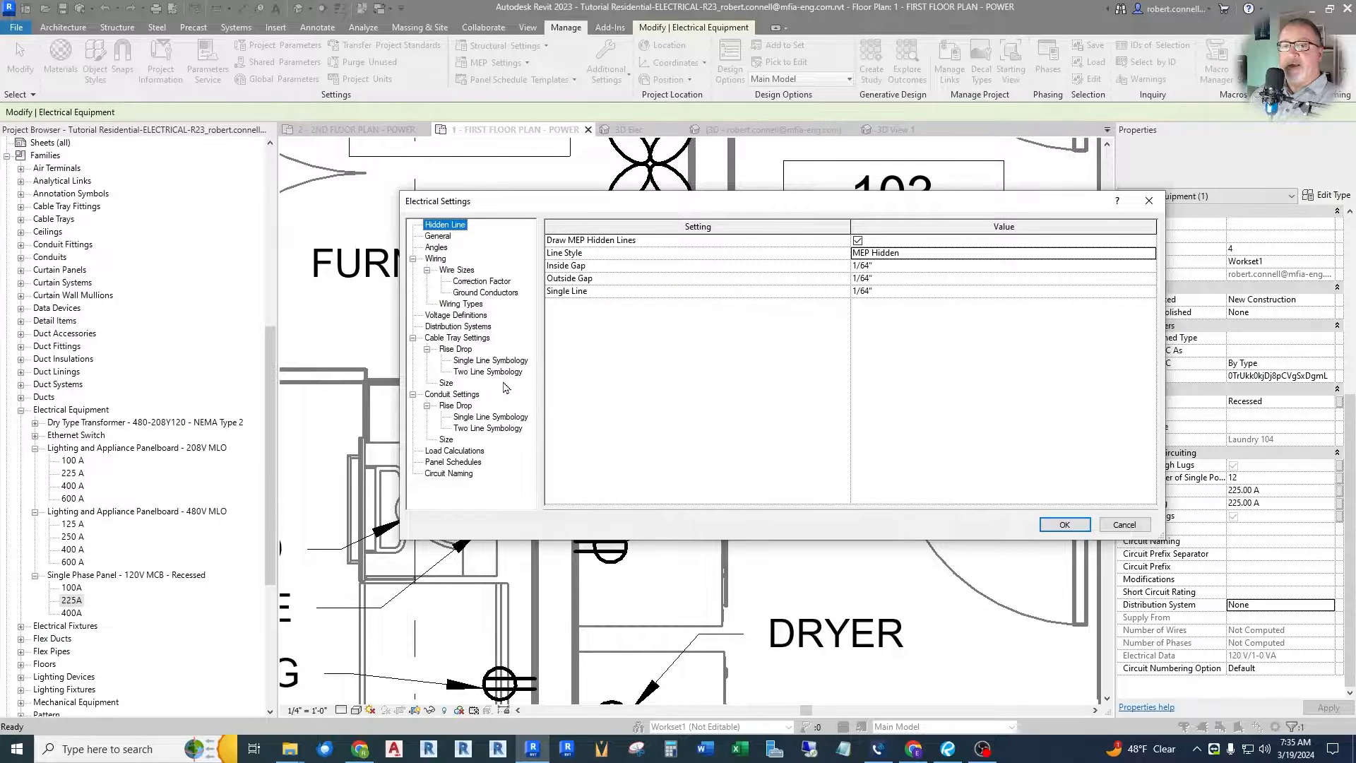
click(456, 327)
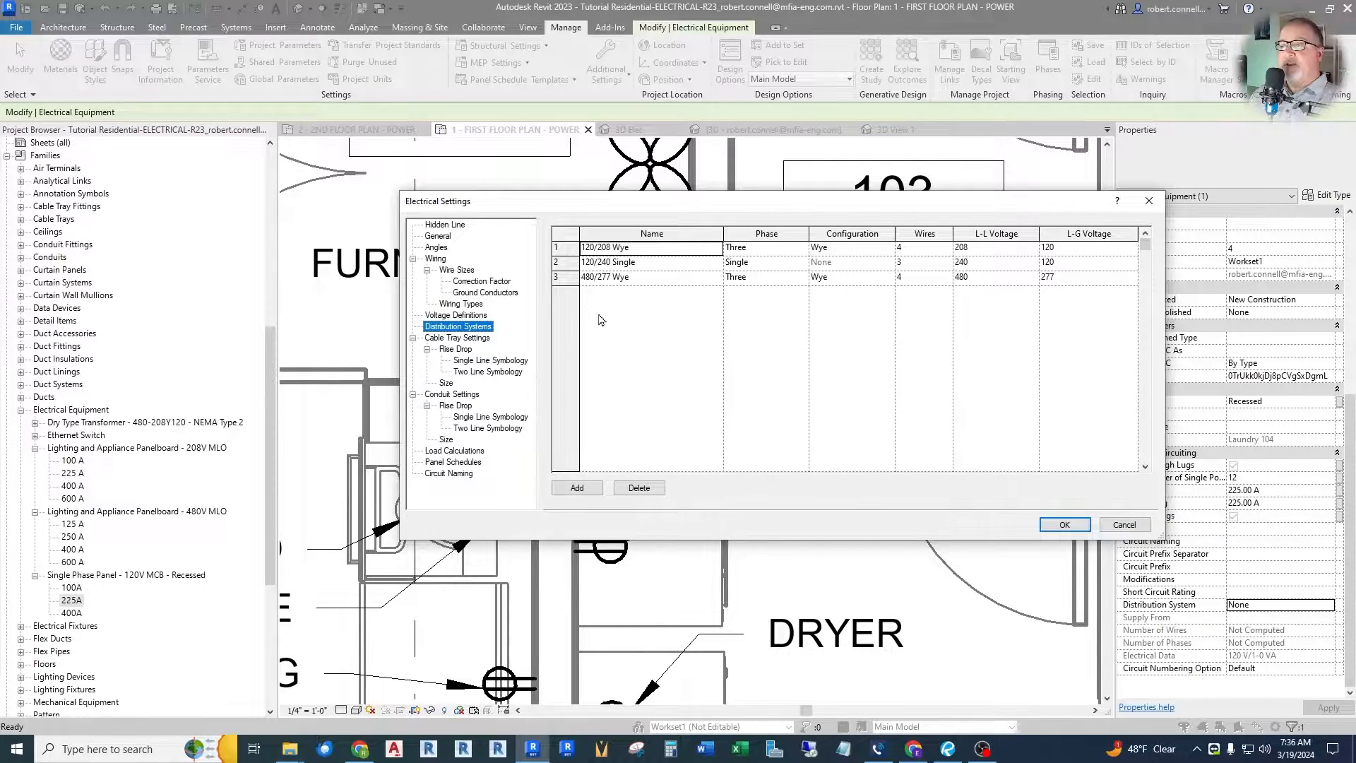
click(1123, 525)
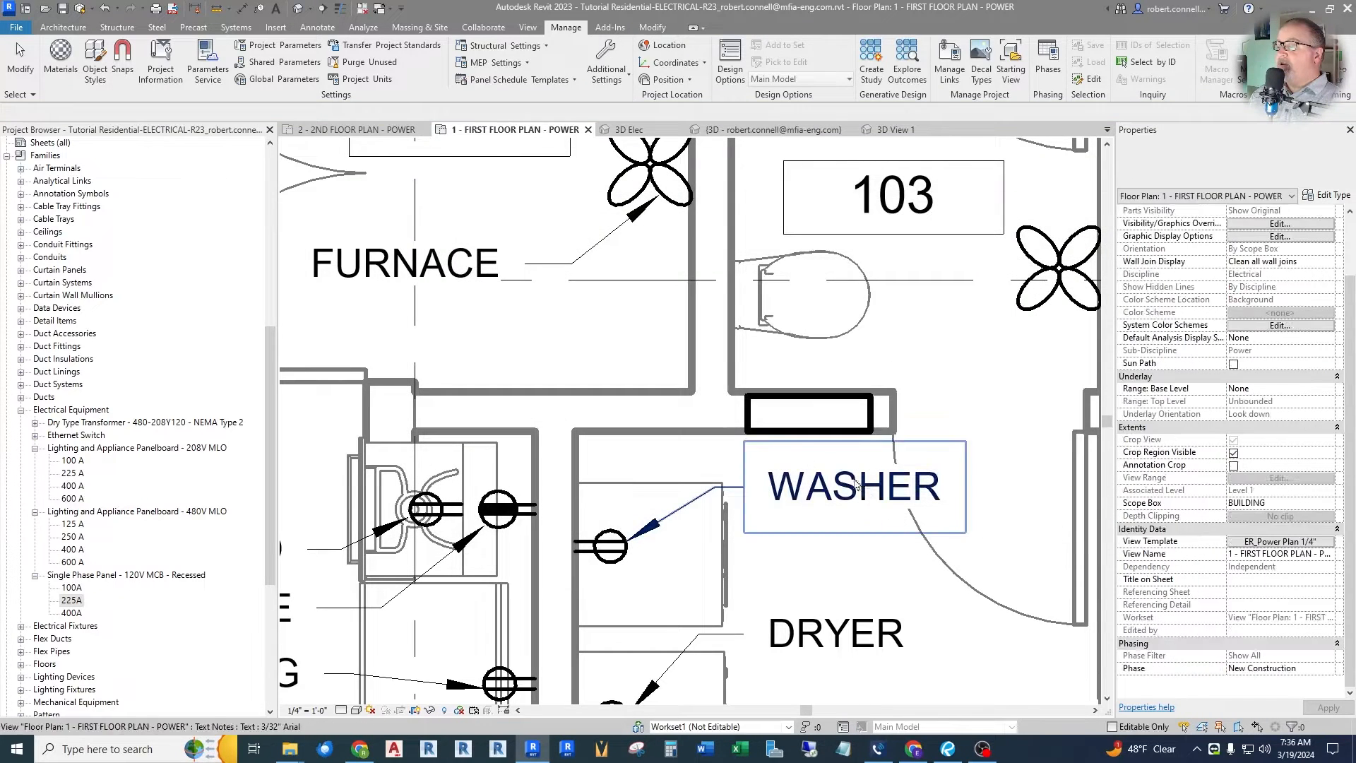
Set the Panel Voltage of the laundry panel's 225A type to 240 V in its type properties
click(819, 416)
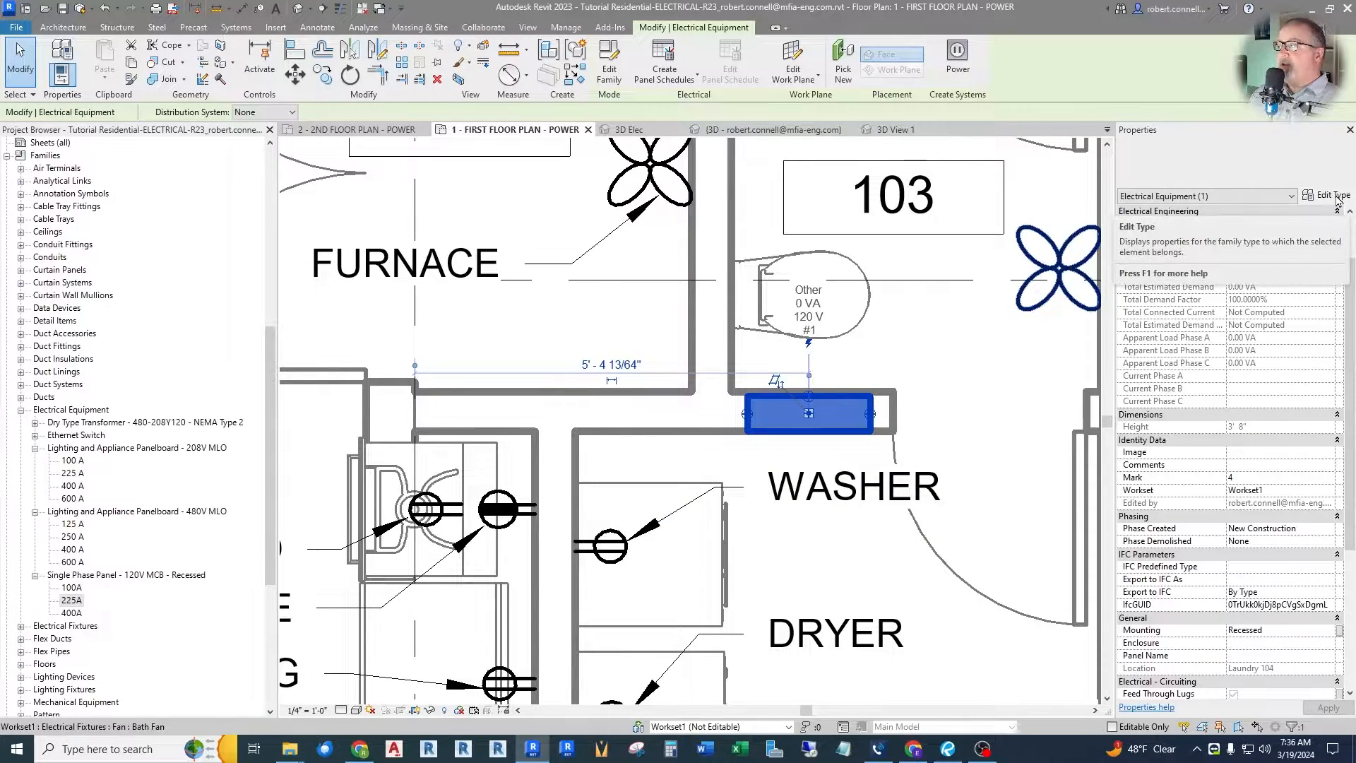
scroll(1128, 274, down, 6)
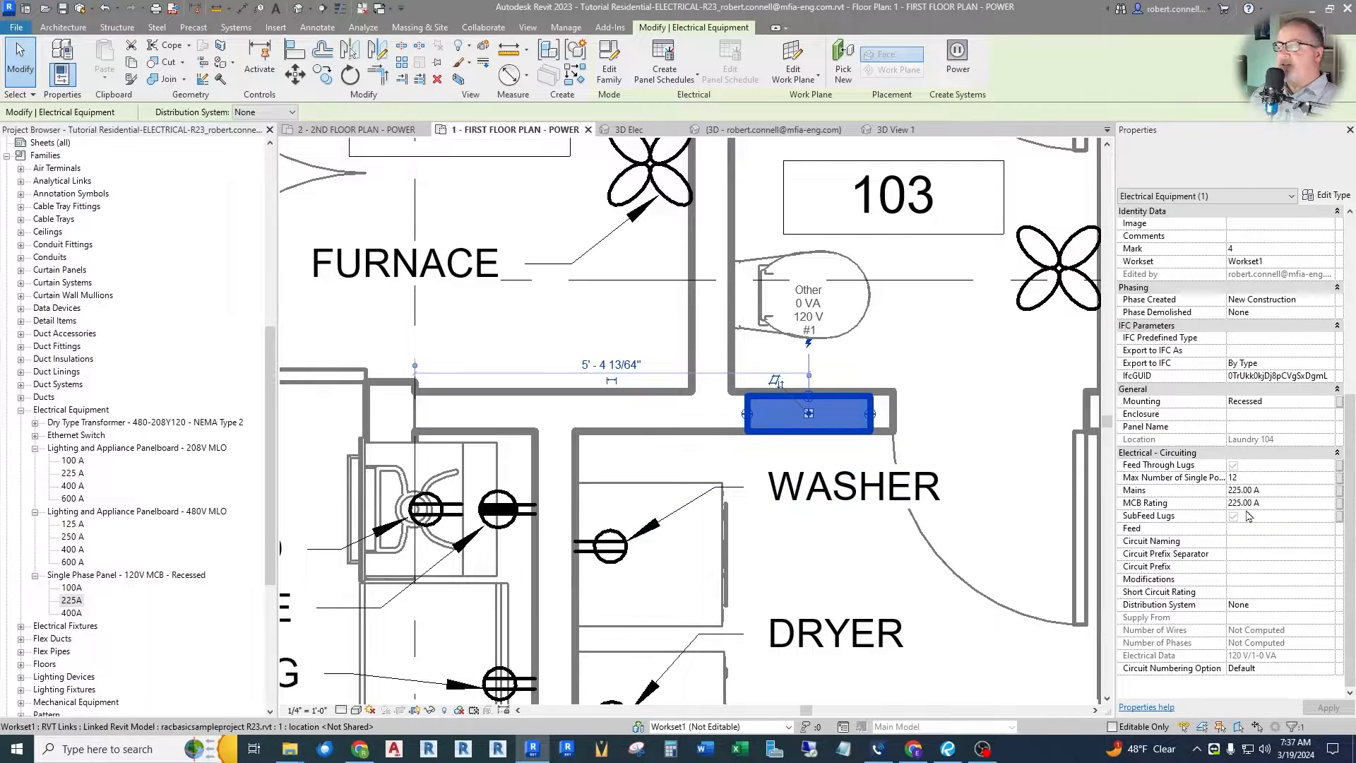
scroll(1302, 256, up, 5)
click(1331, 195)
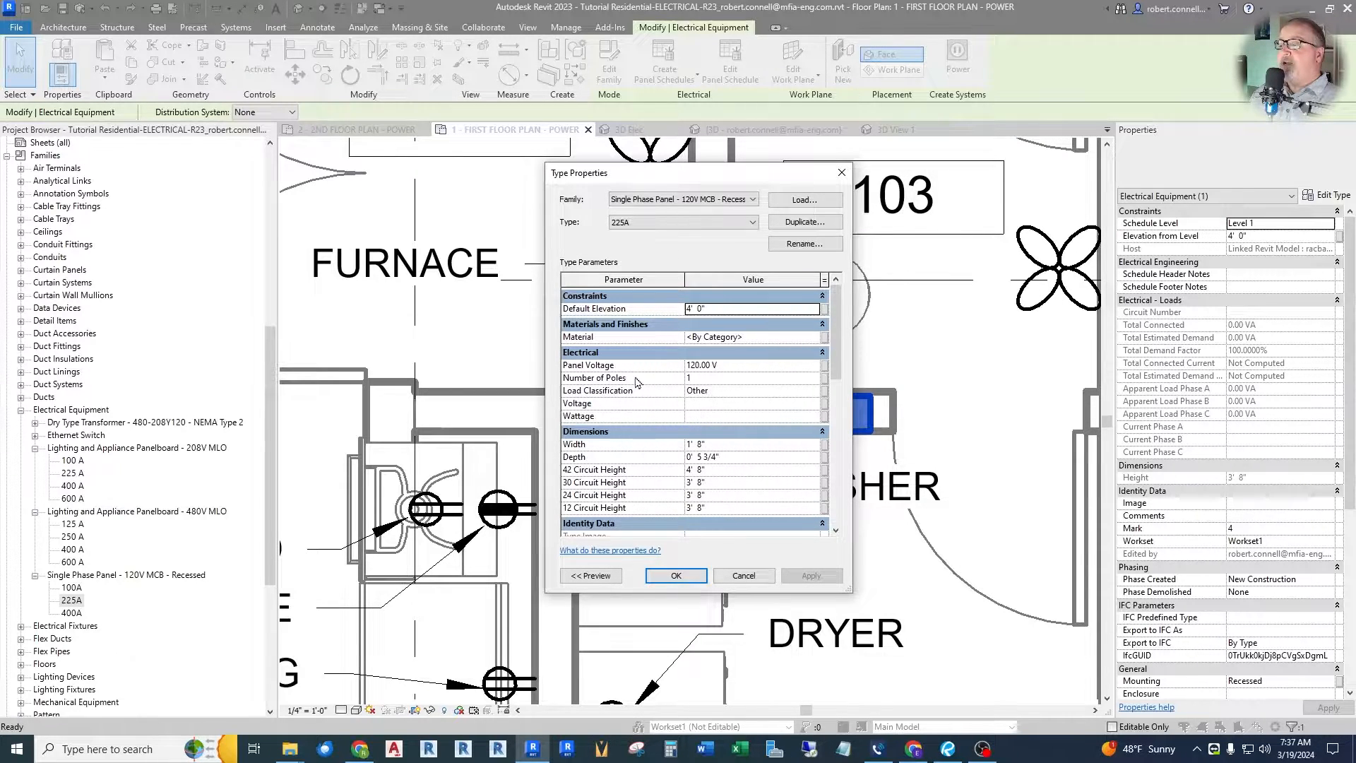
click(738, 364)
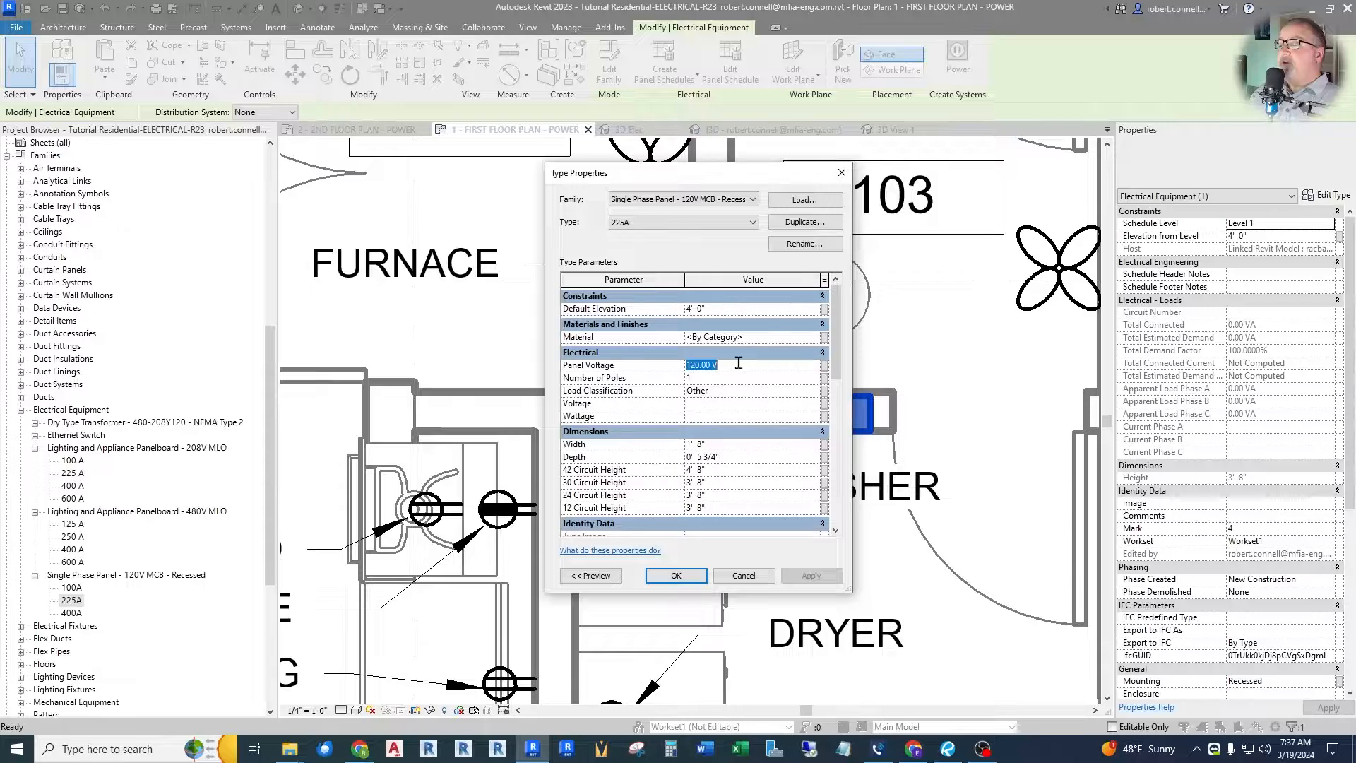
text(2)
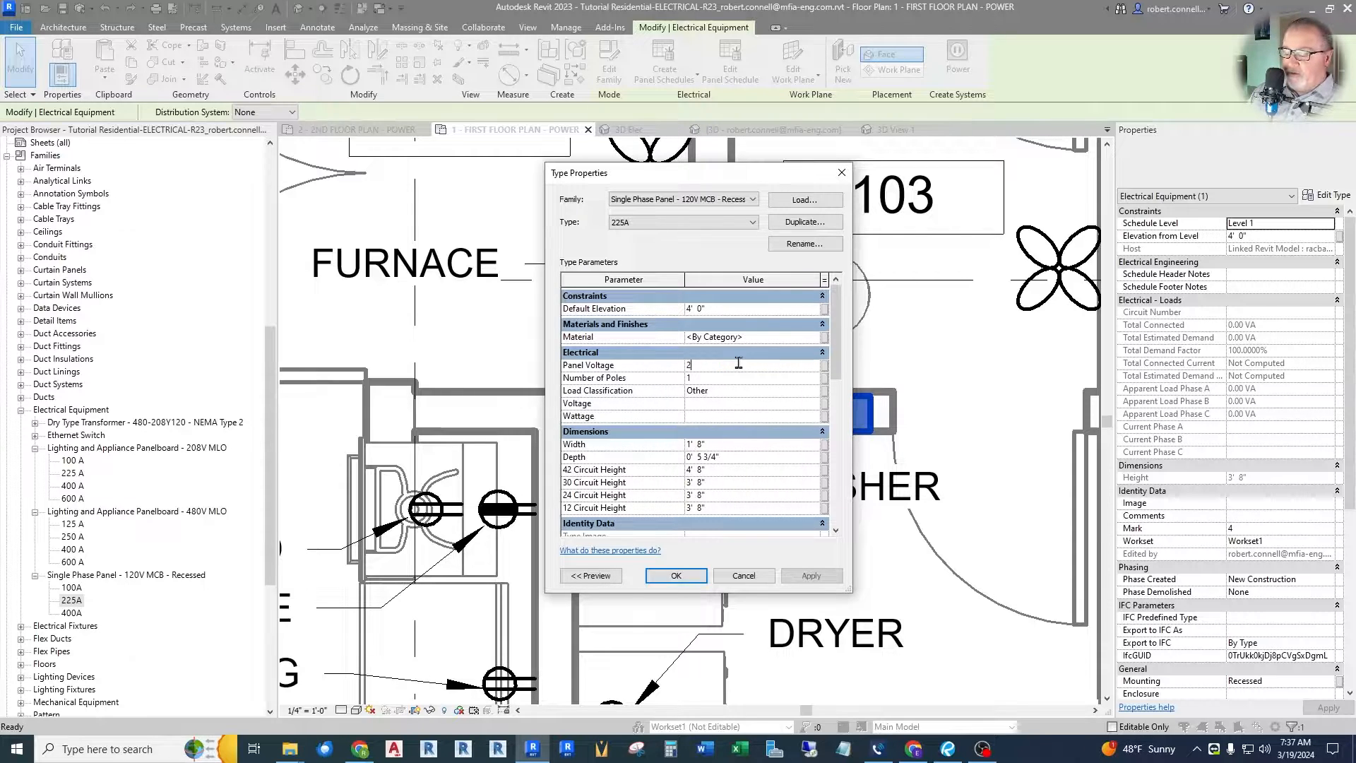
text(40)
key(Return)
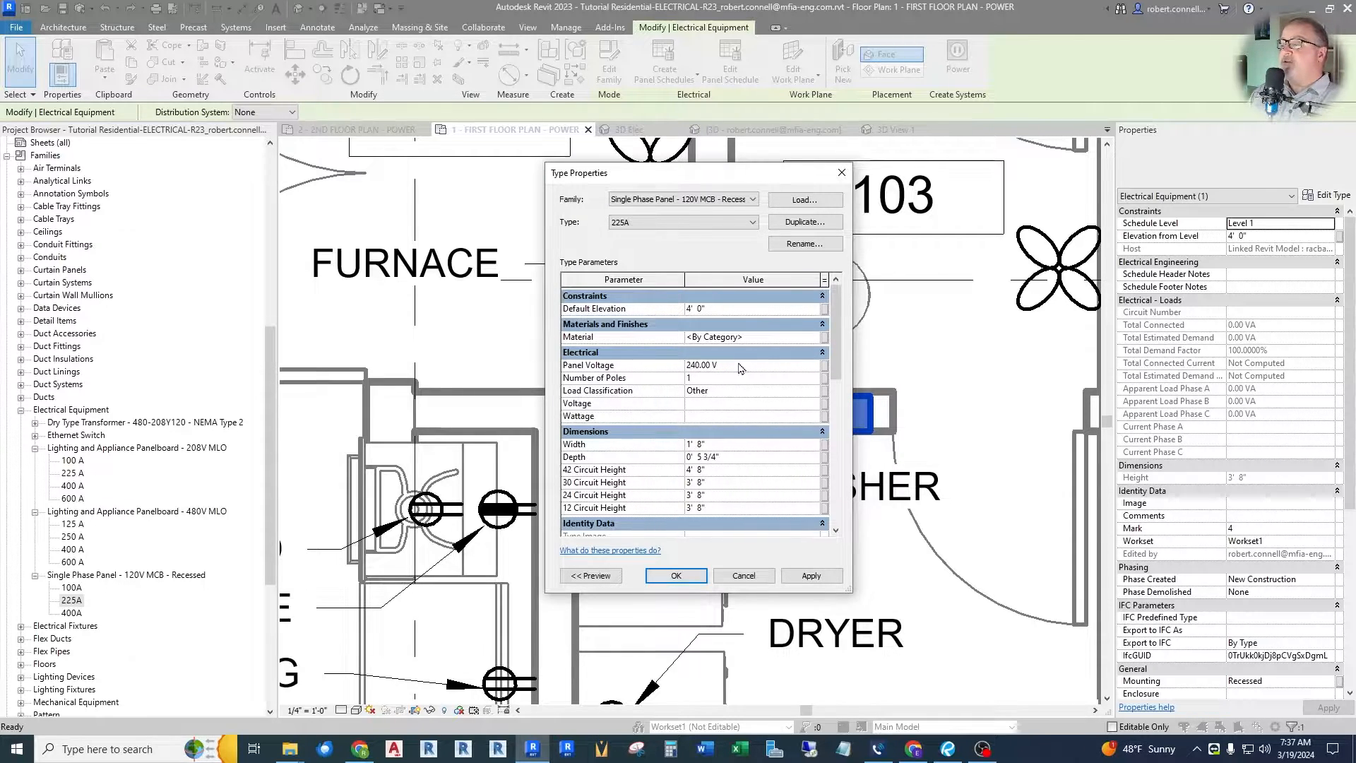
Set the Number of Poles of the laundry panel's 225A type to 2 and accept the type properties
click(736, 378)
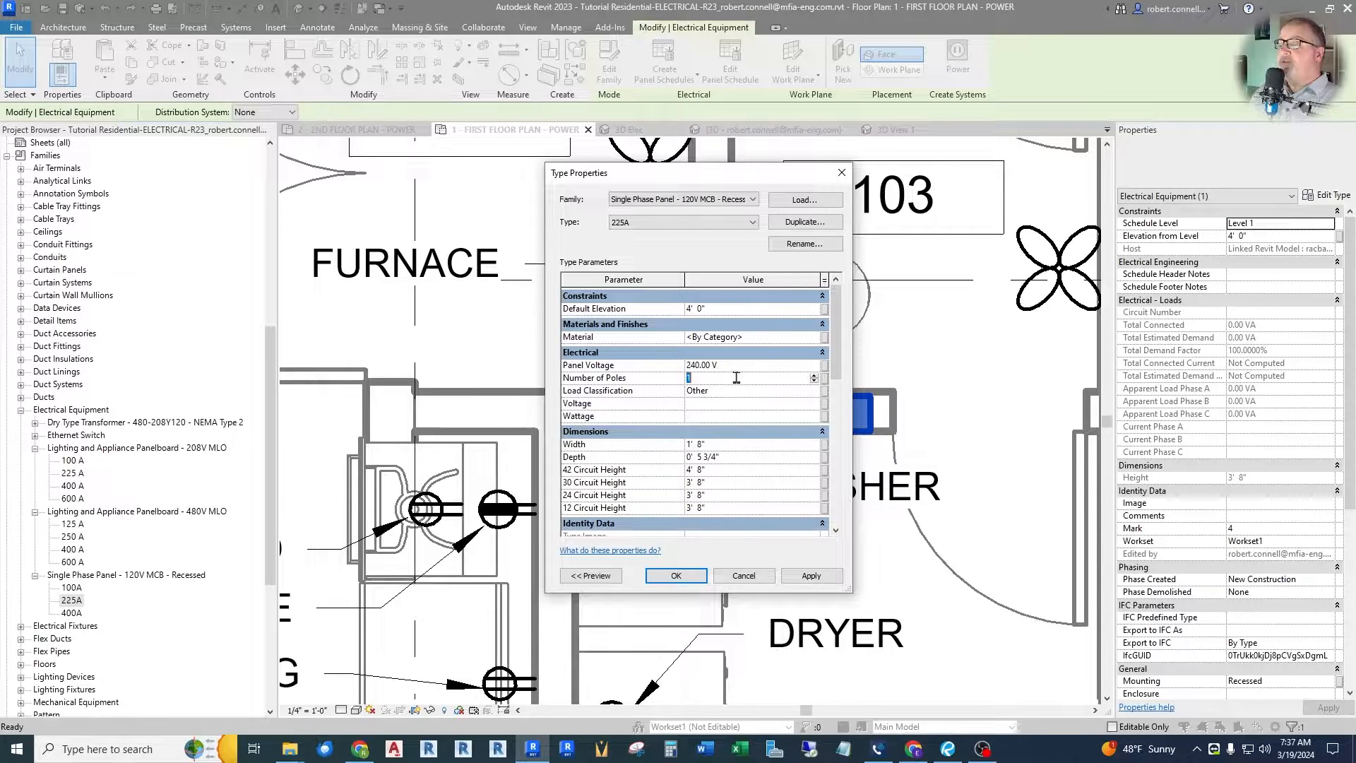
text(2)
key(Return)
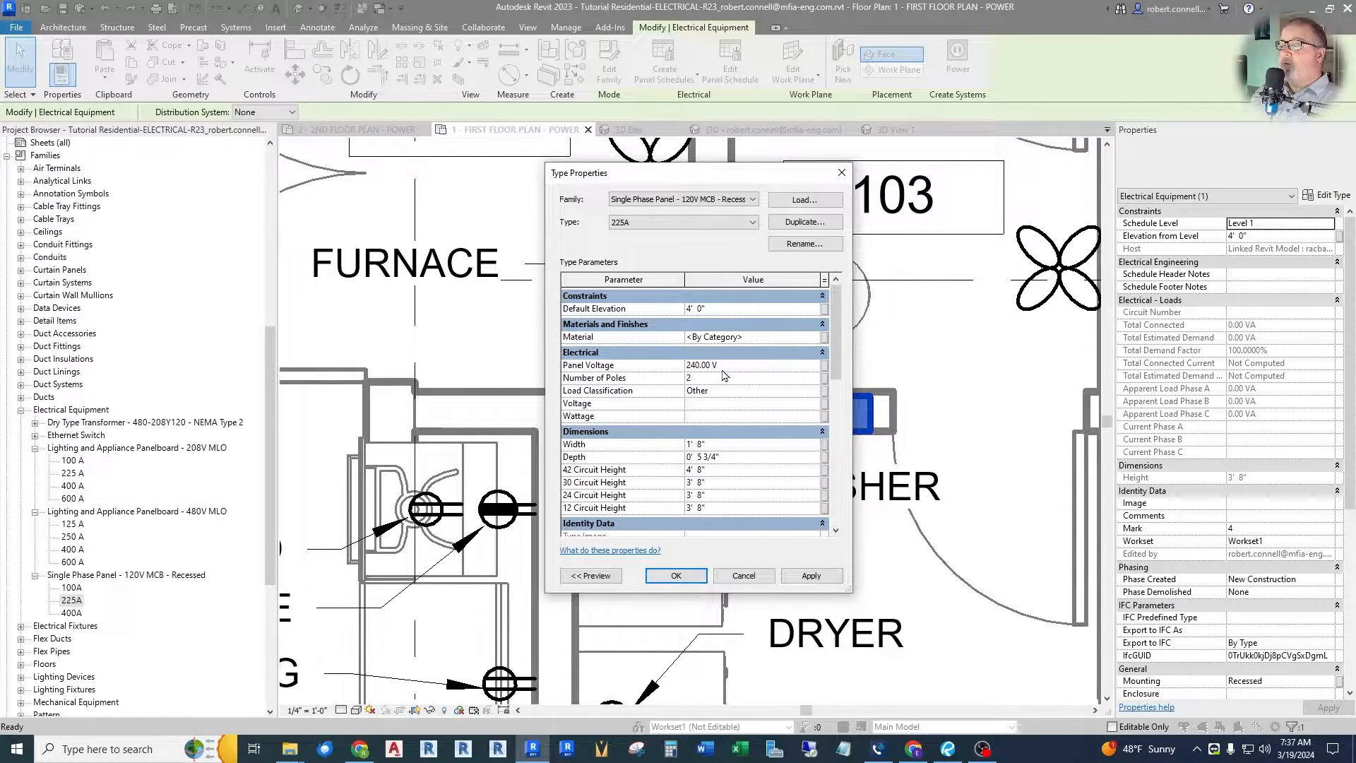
scroll(734, 432, down, 2)
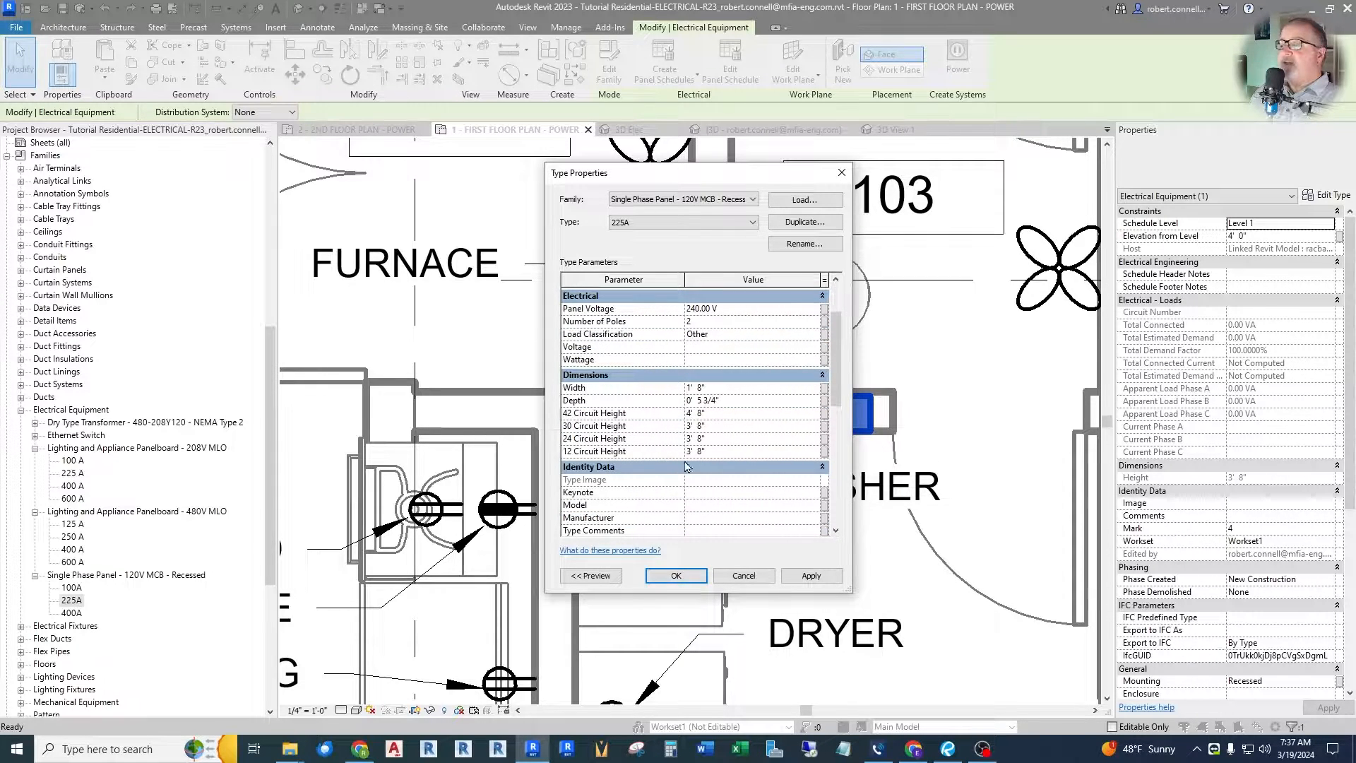
scroll(685, 465, down, 4)
scroll(671, 316, up, 5)
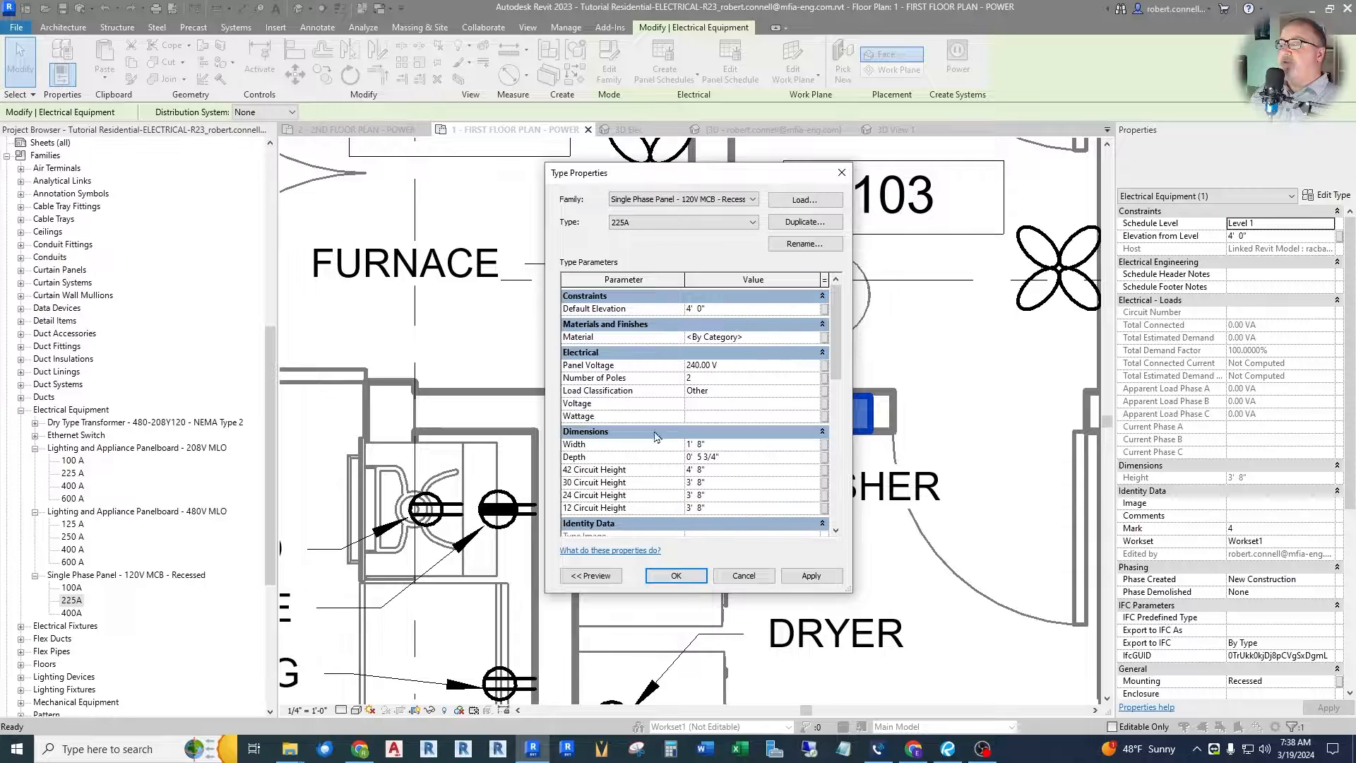
click(677, 576)
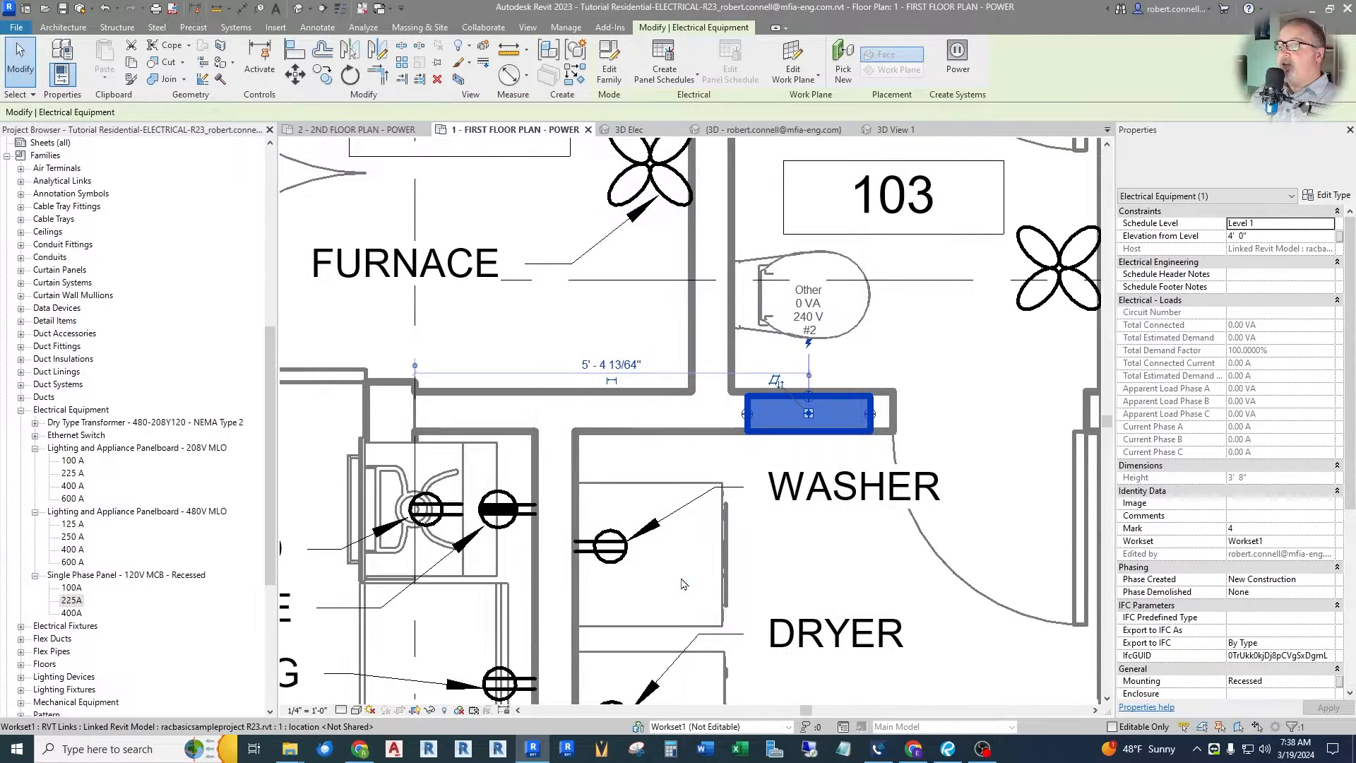
Assign the 120/240 Single distribution system to the laundry panel and deselect the panel
scroll(1232, 443, down, 3)
scroll(1233, 443, down, 3)
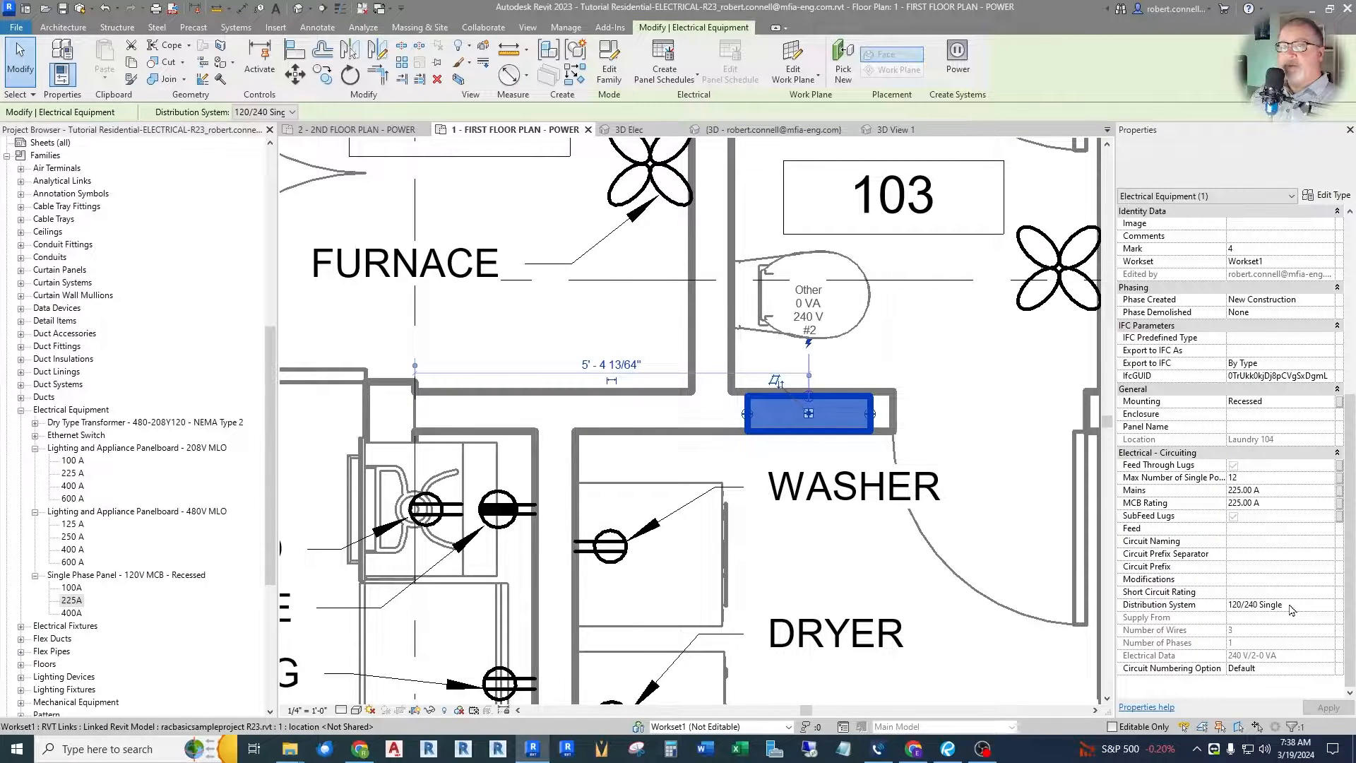
click(1331, 606)
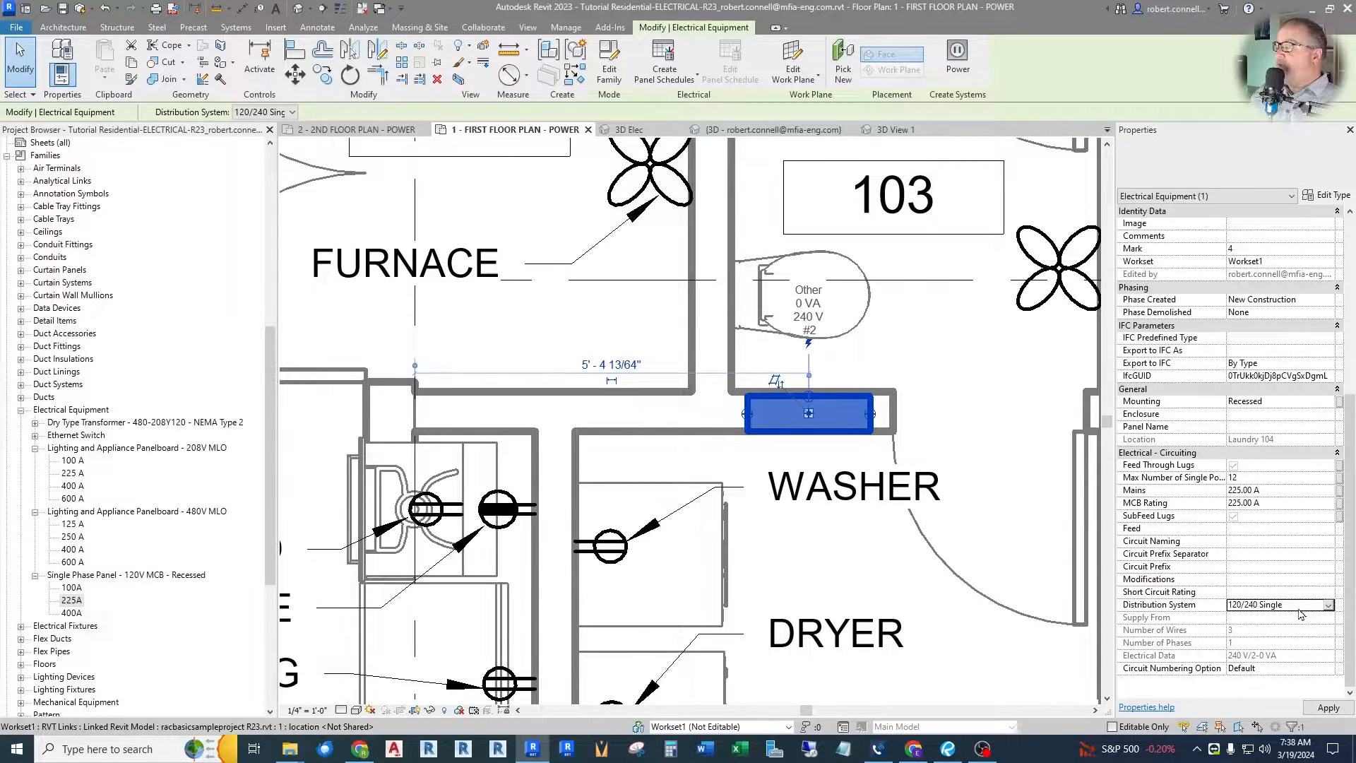
key(Escape)
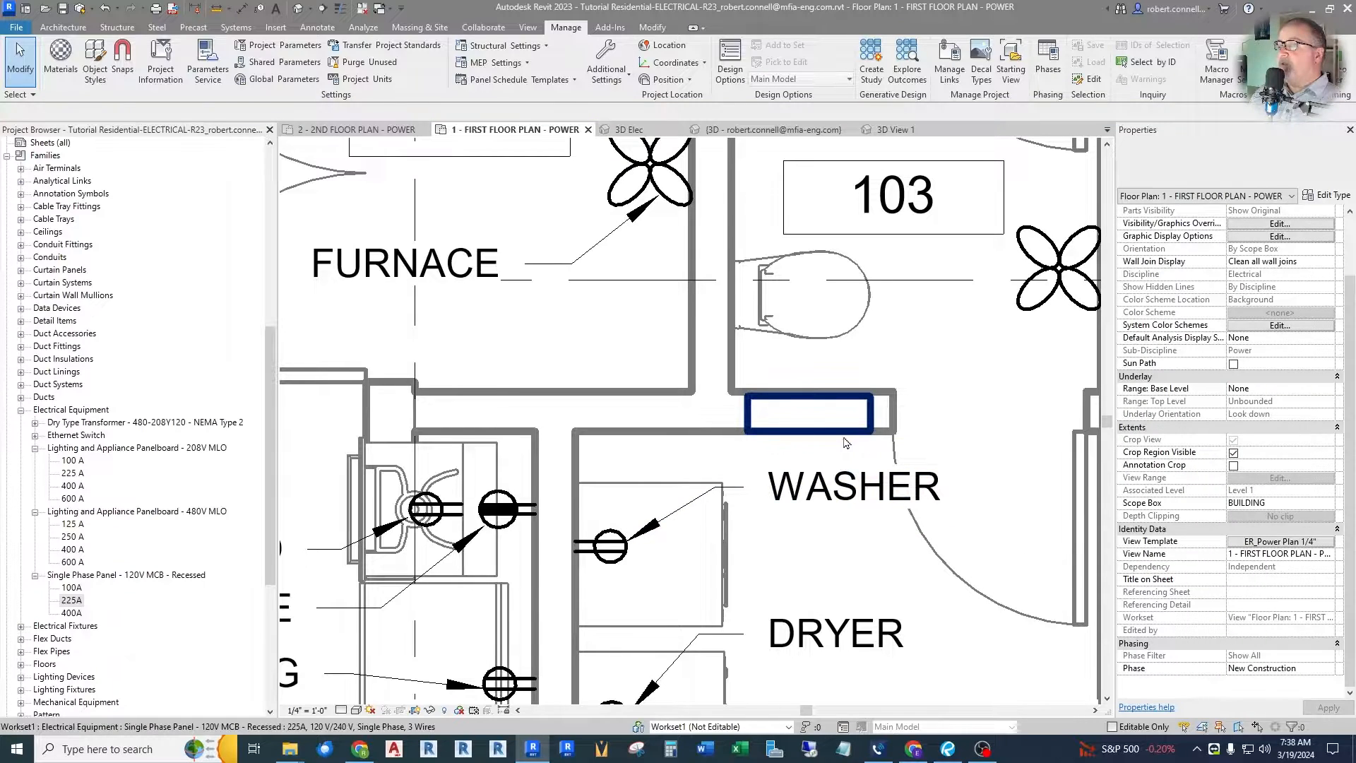
Set the laundry panel's Panel Name to PANEL
click(821, 426)
scroll(1229, 576, down, 5)
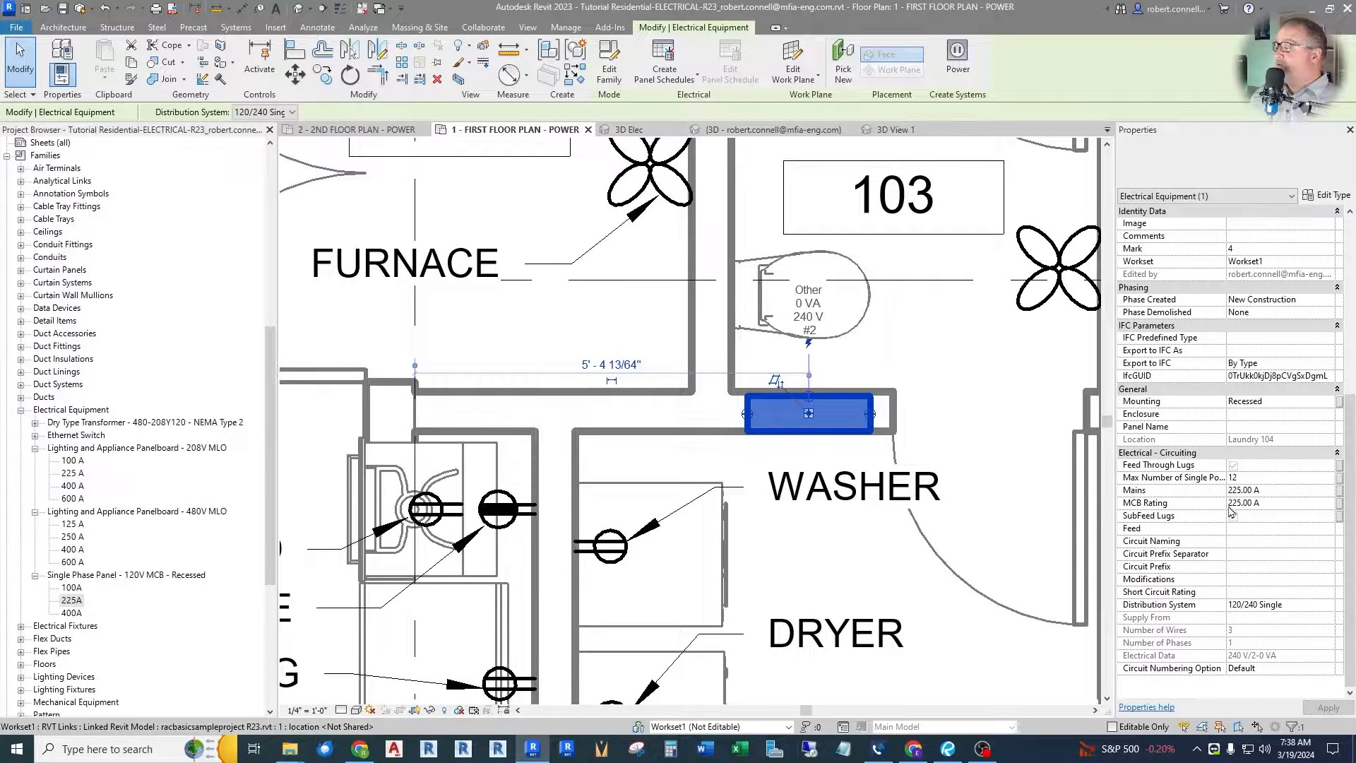
click(1280, 426)
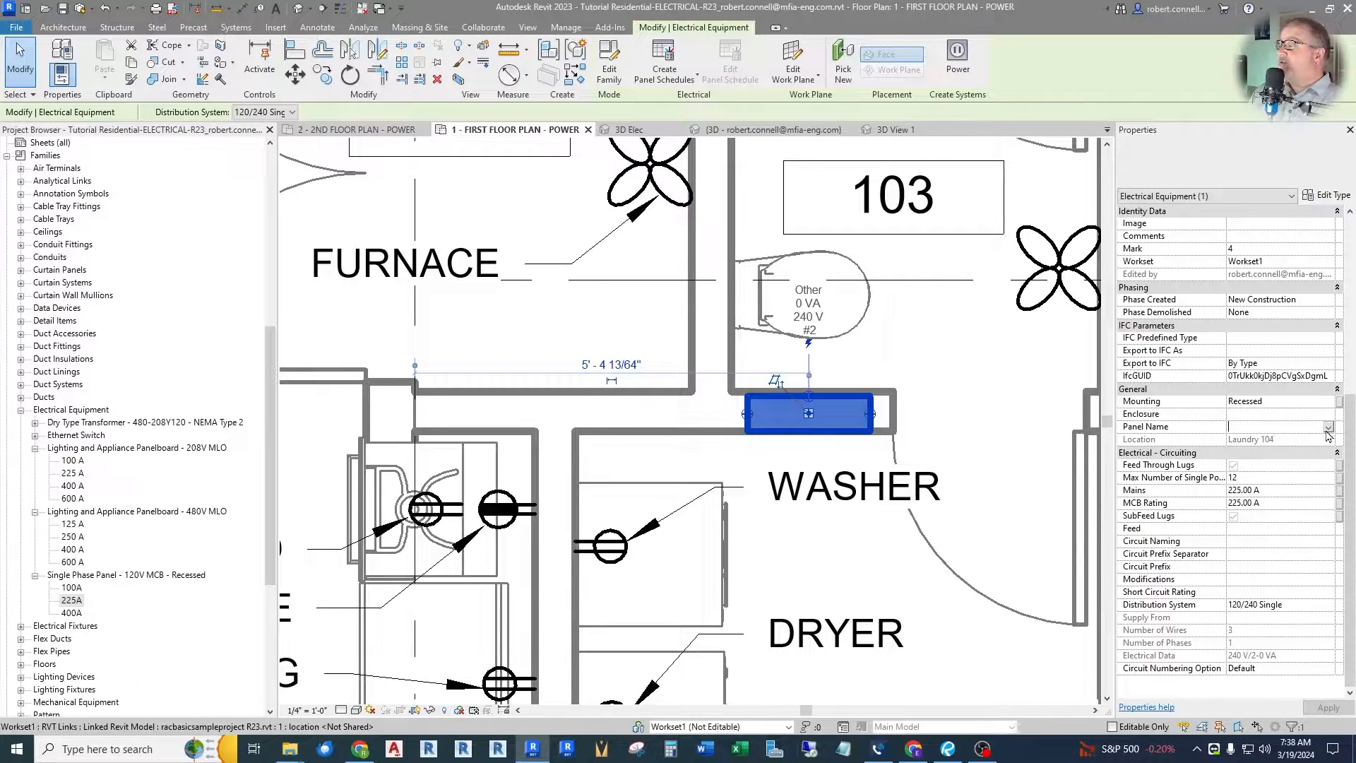
text(PANEL)
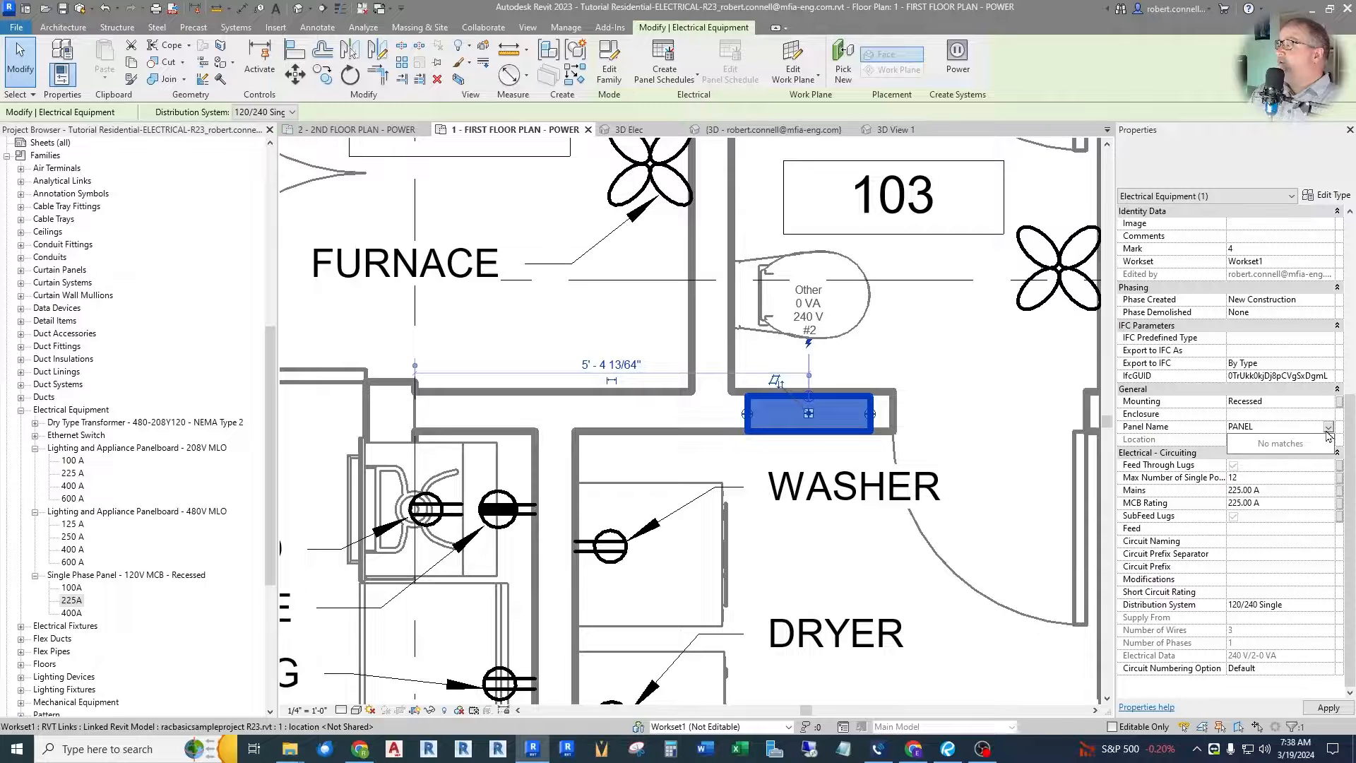
key(Return)
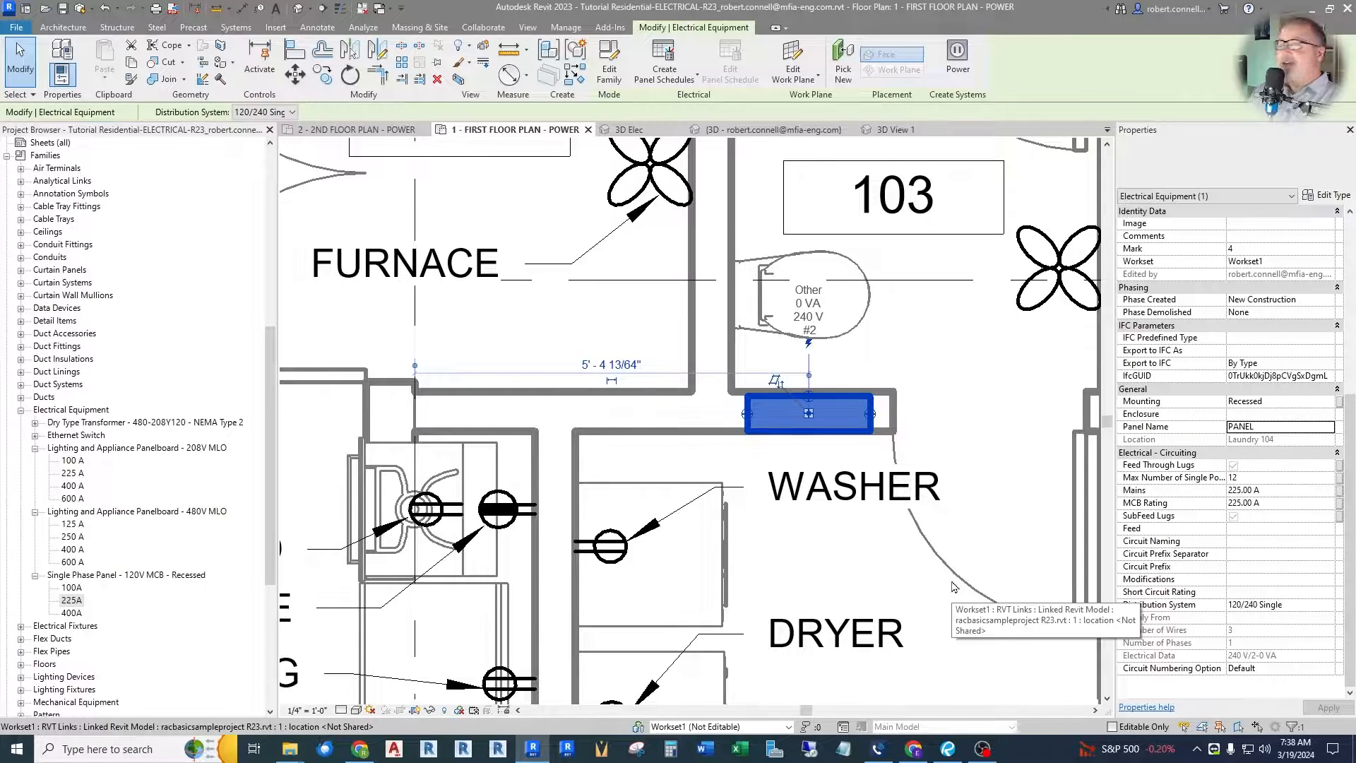
key(Escape)
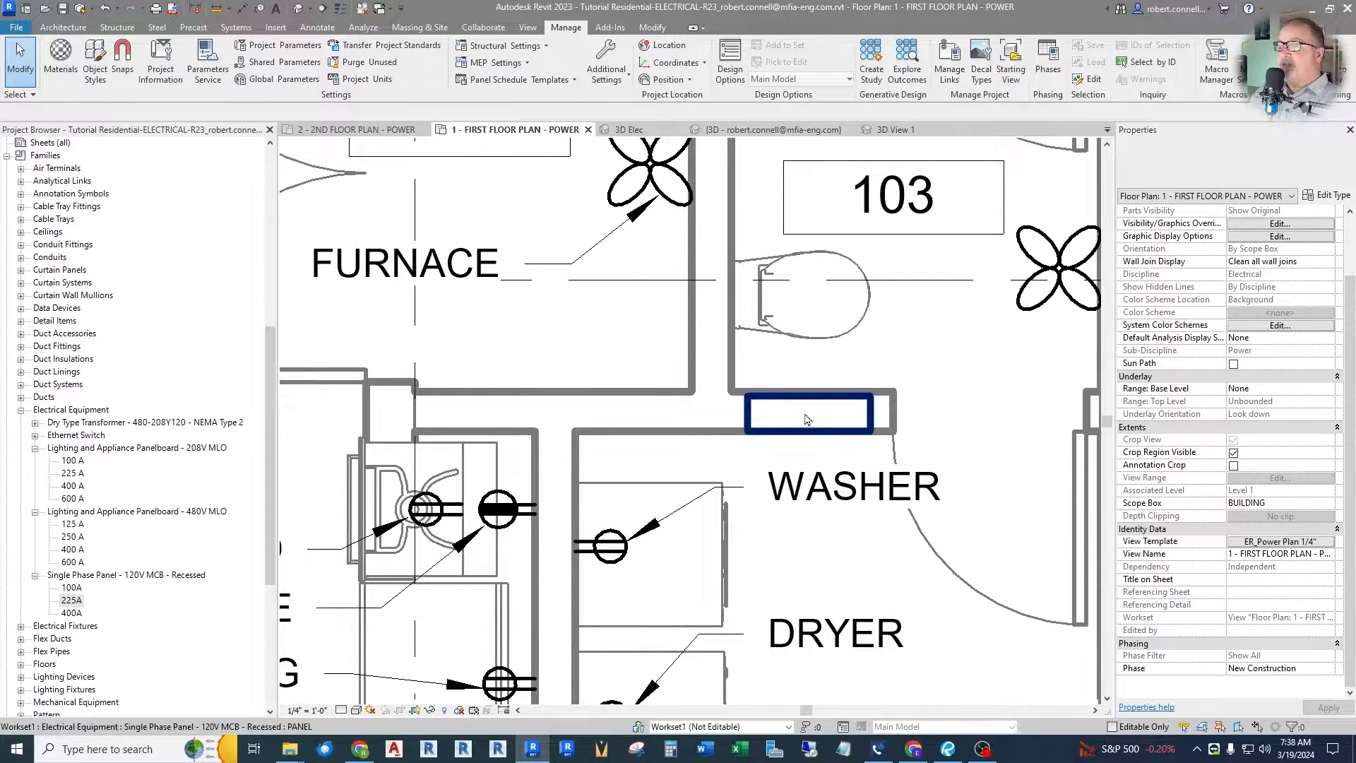
Move the WASHER text note down to just above the DRYER note, clearing space below the panel
click(746, 446)
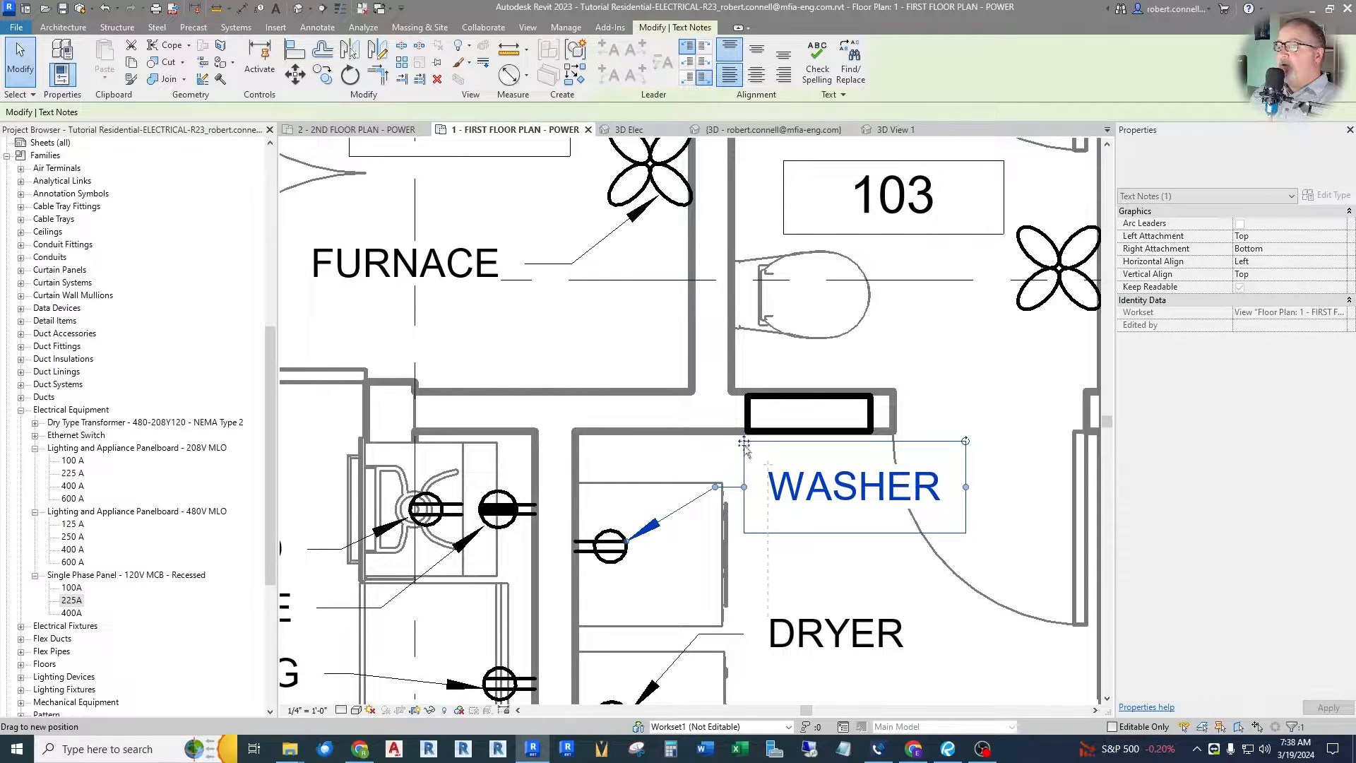
ctrl+drag(745, 444, 744, 527)
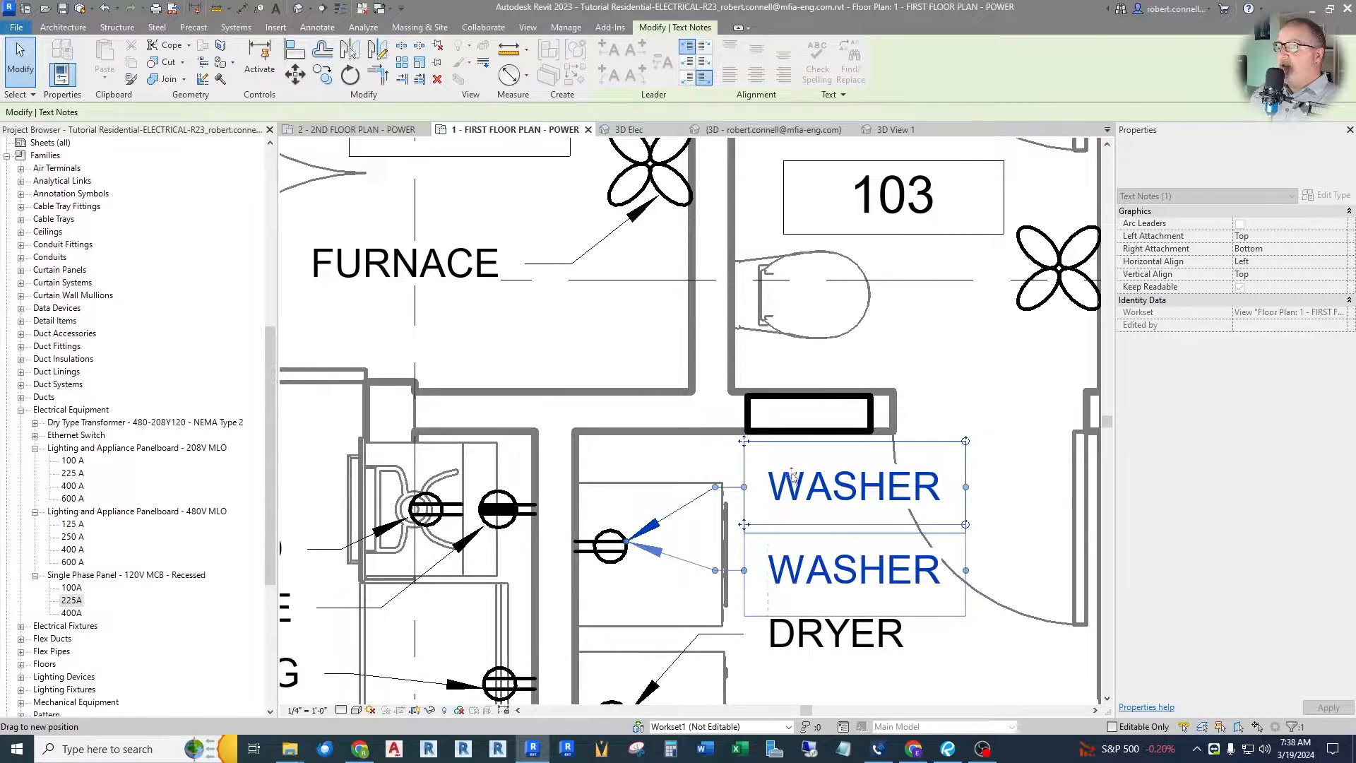
key(Escape)
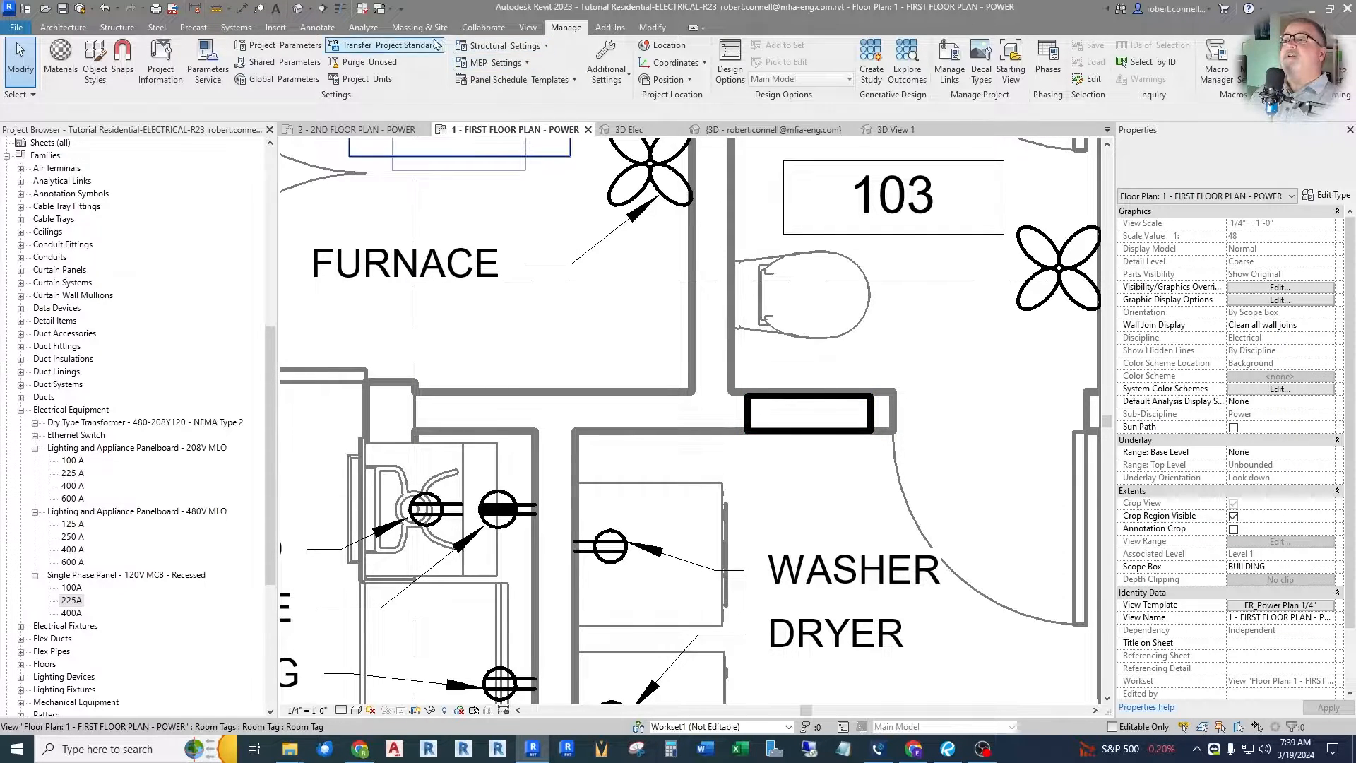
Try tagging the laundry panel by category with a leader above the WASHER note, and delete that tag
click(259, 9)
click(801, 438)
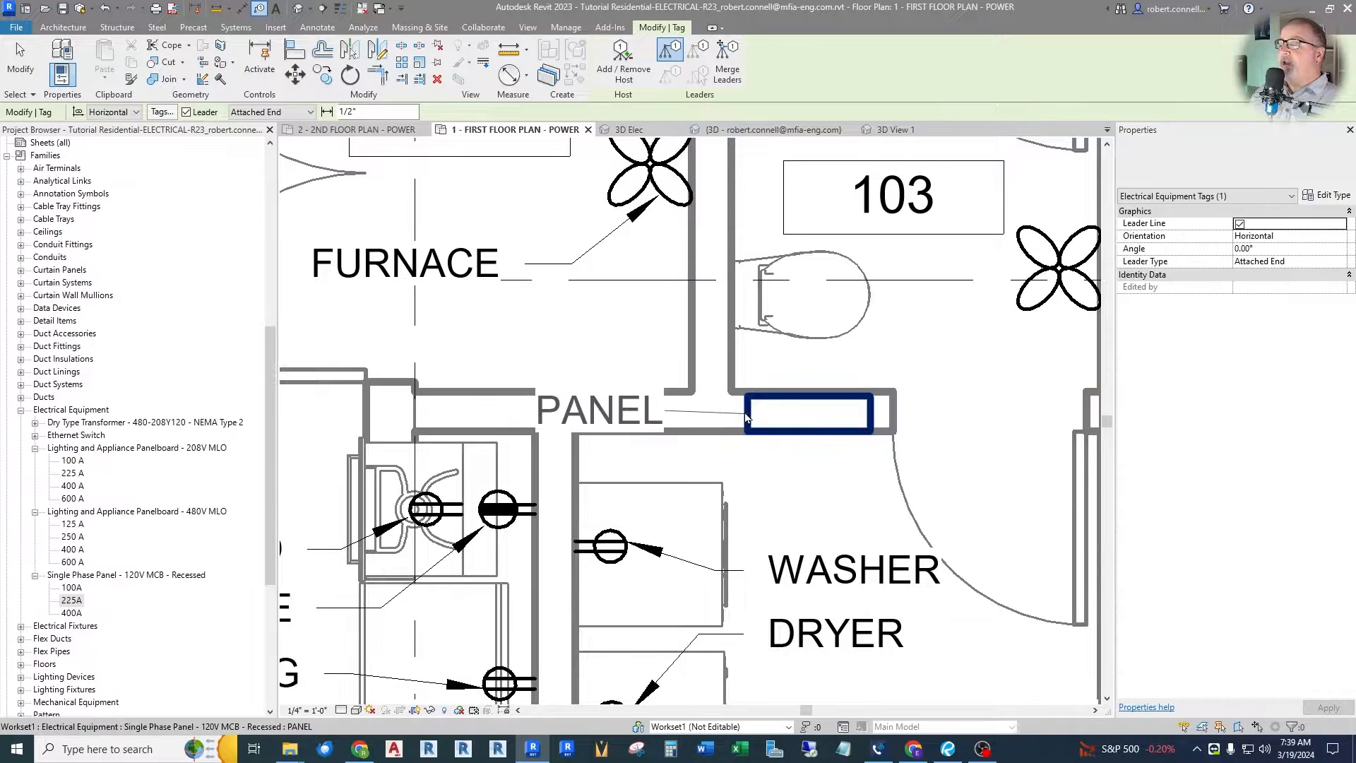
click(858, 562)
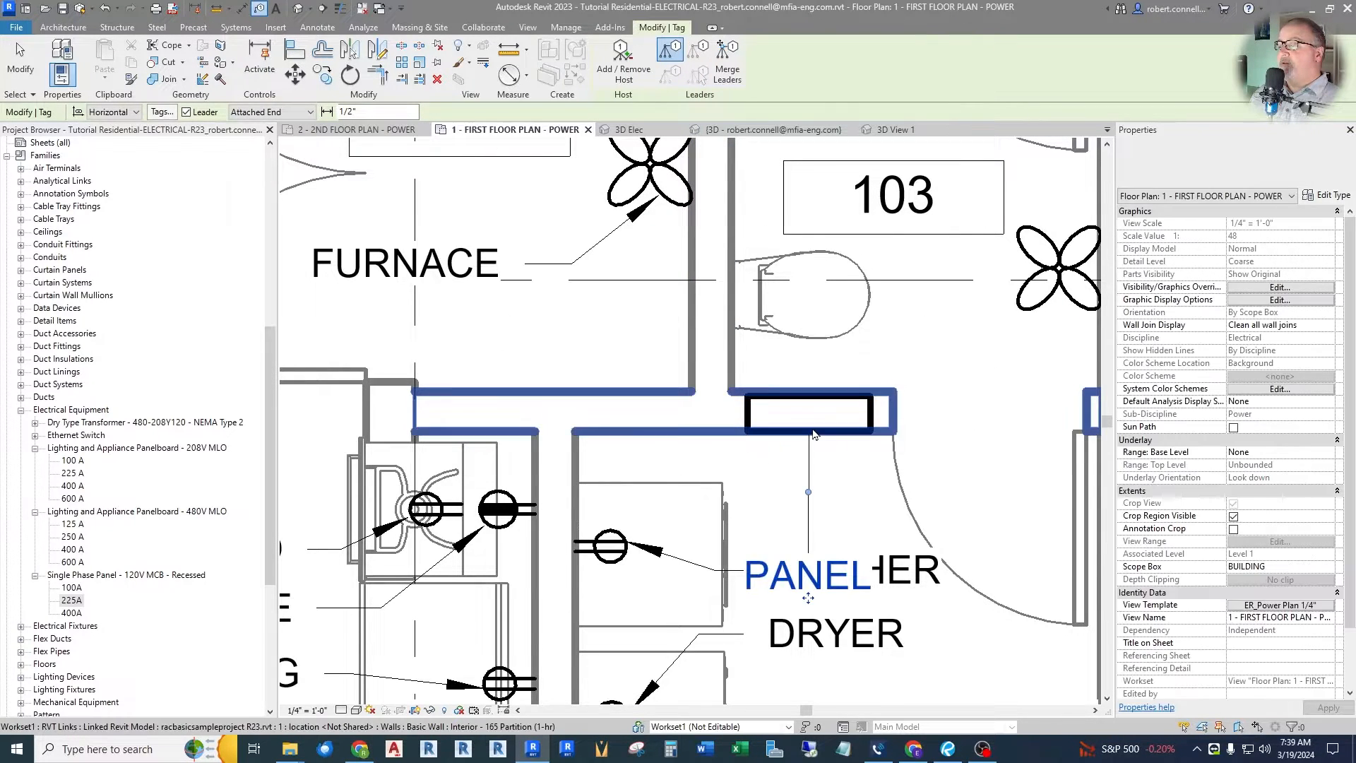
drag(858, 563, 833, 526)
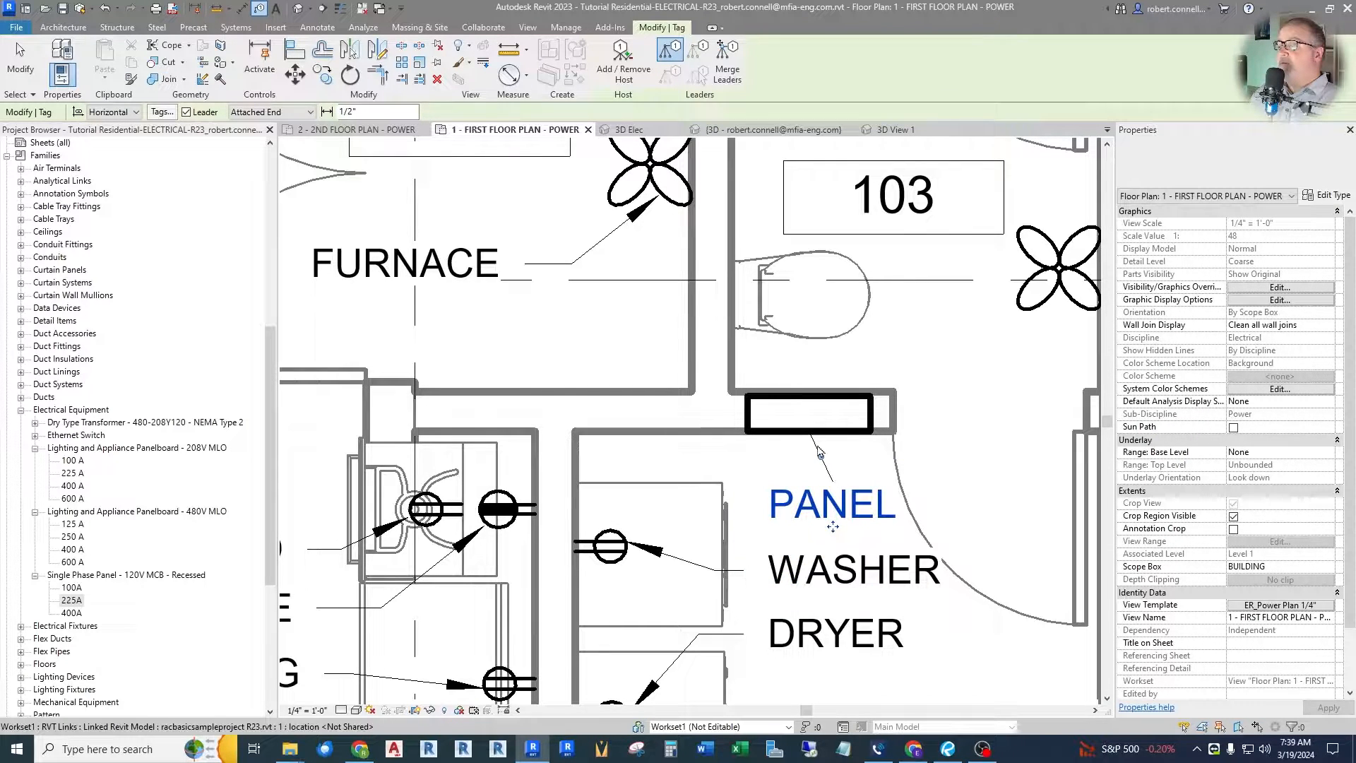
key(Escape)
click(832, 510)
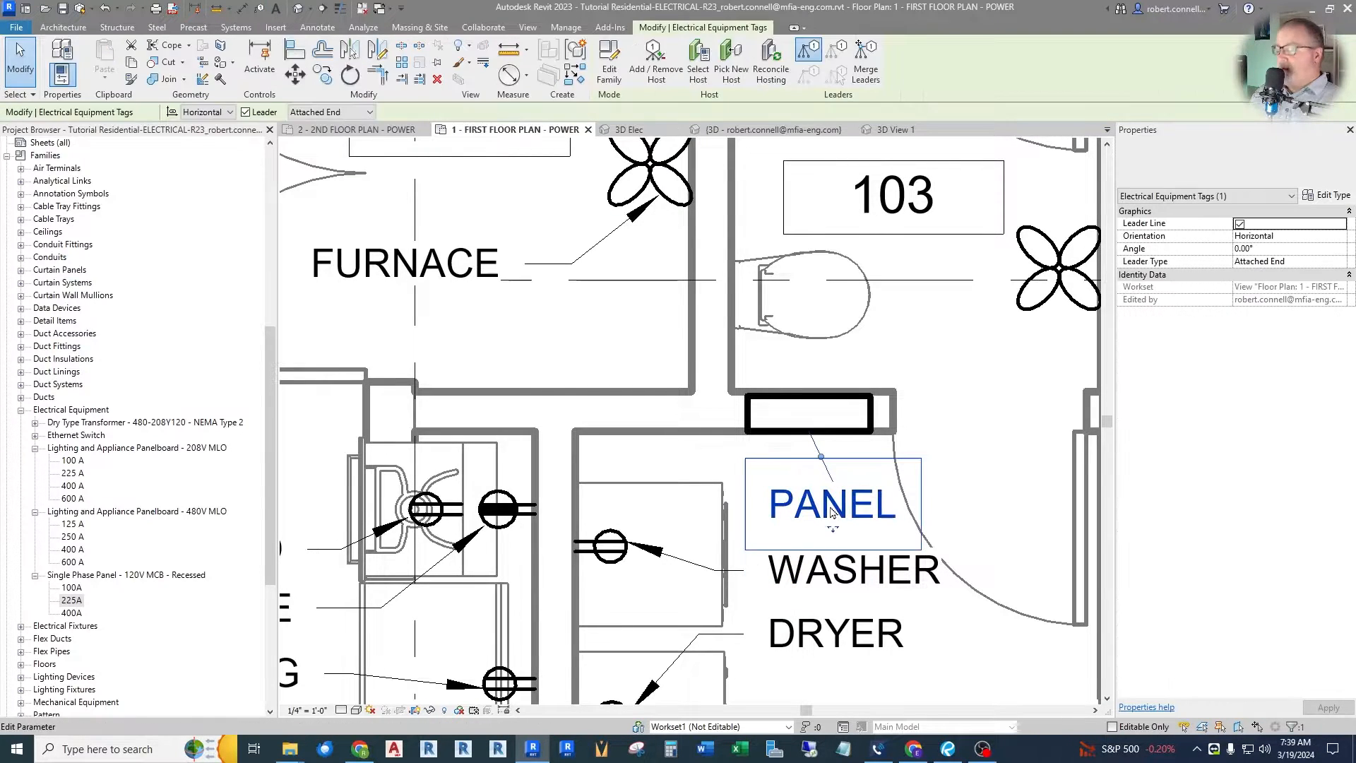
key(Delete)
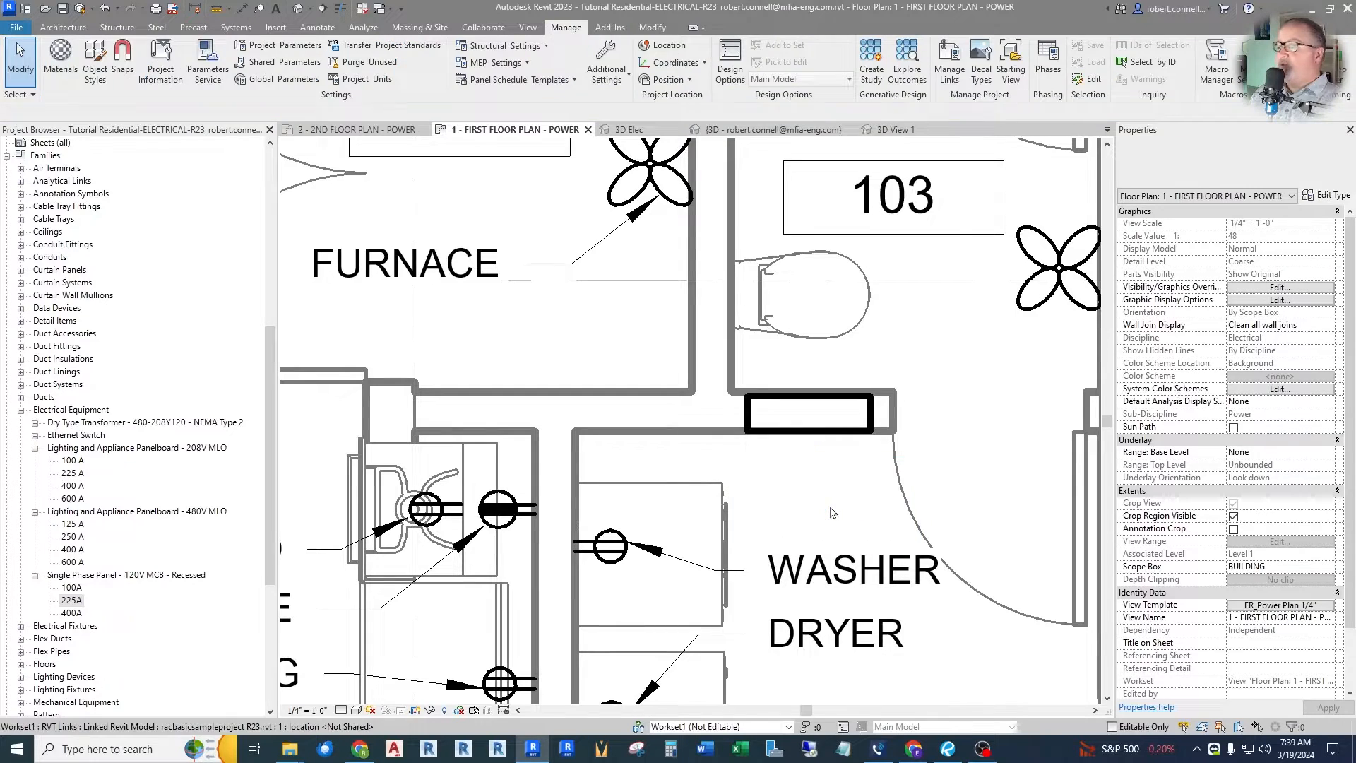
Tag the laundry panel by category without a leader and place the tag centred just below the panel
click(260, 9)
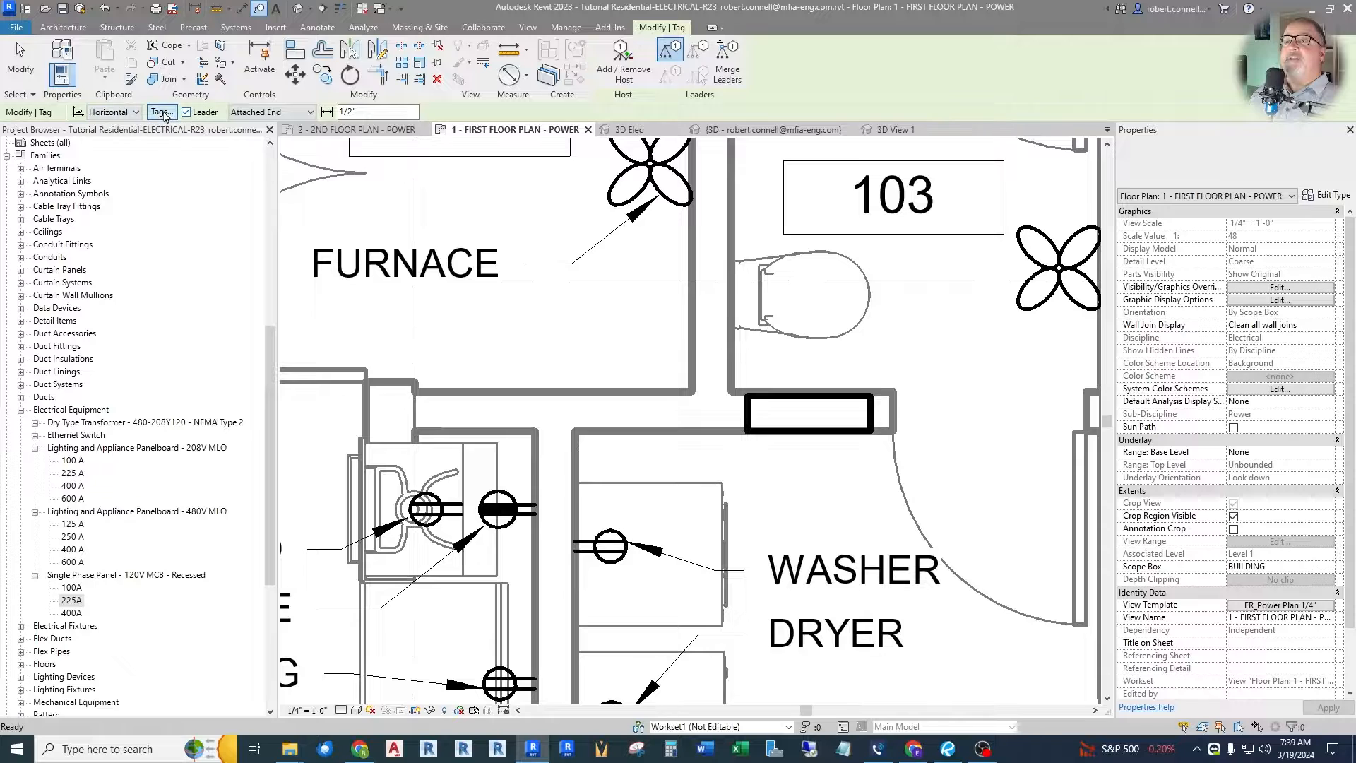
click(186, 112)
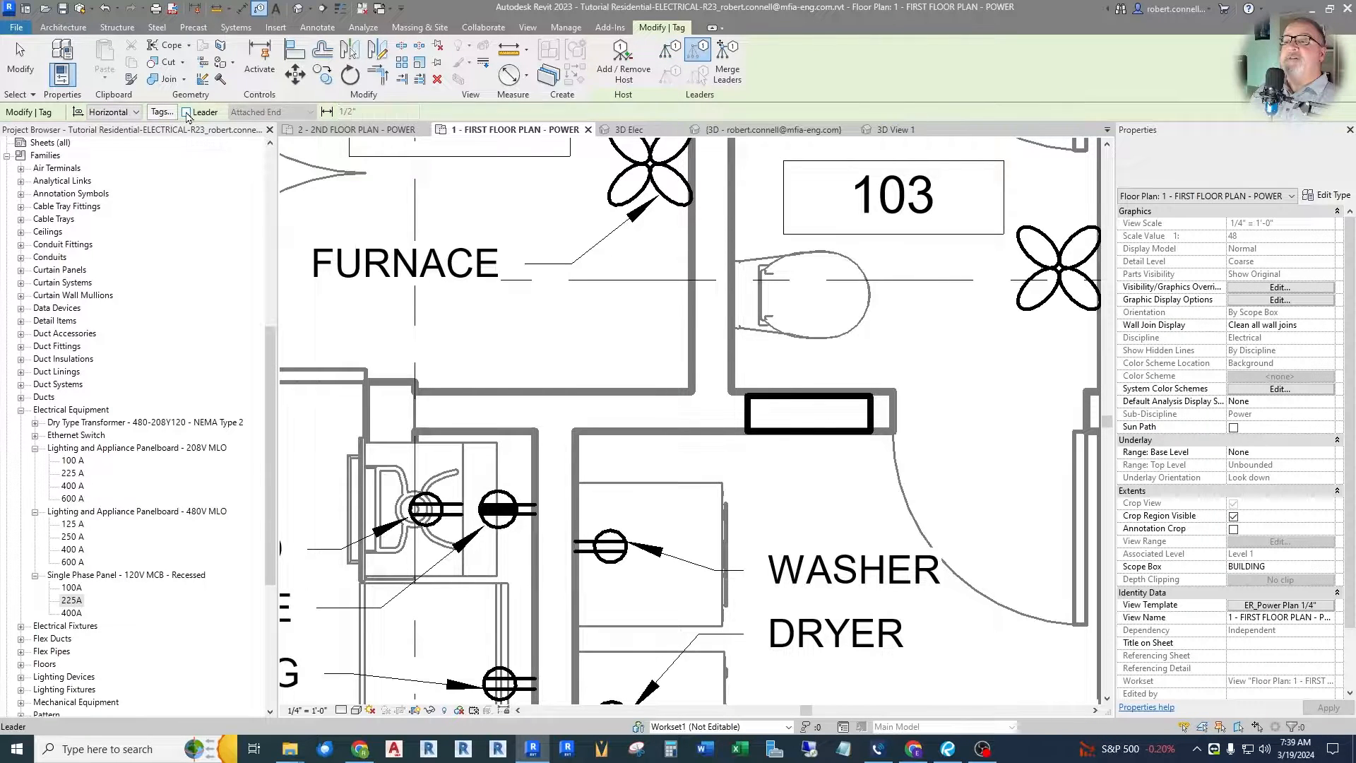
click(808, 435)
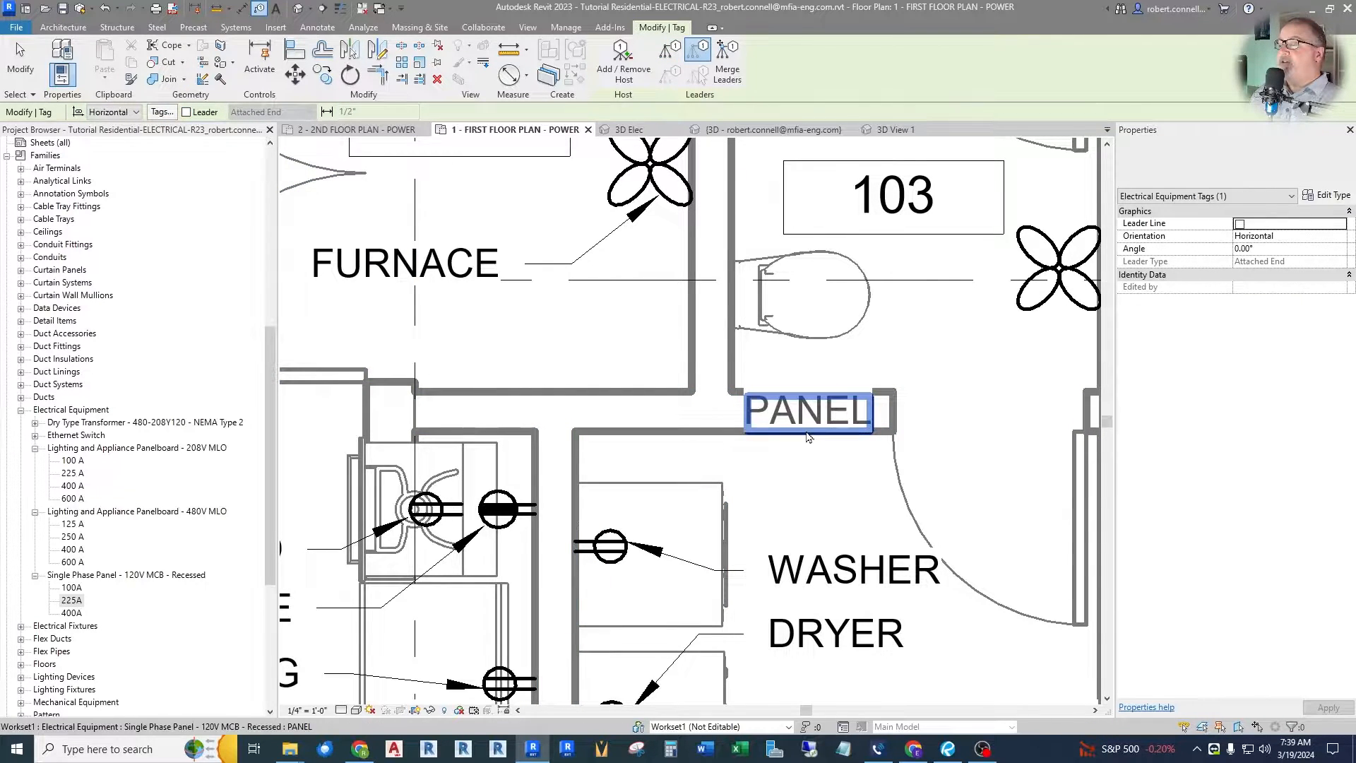
drag(809, 436, 809, 461)
click(947, 417)
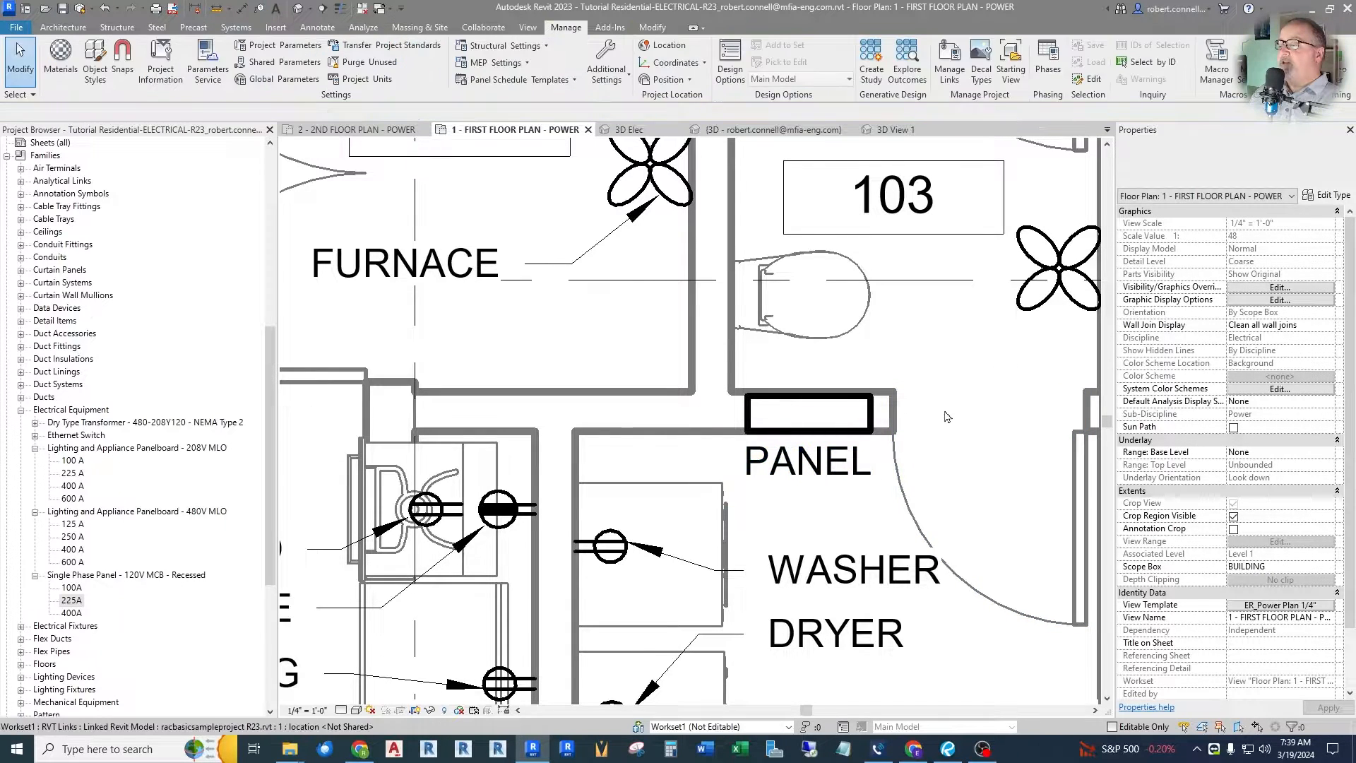
click(808, 462)
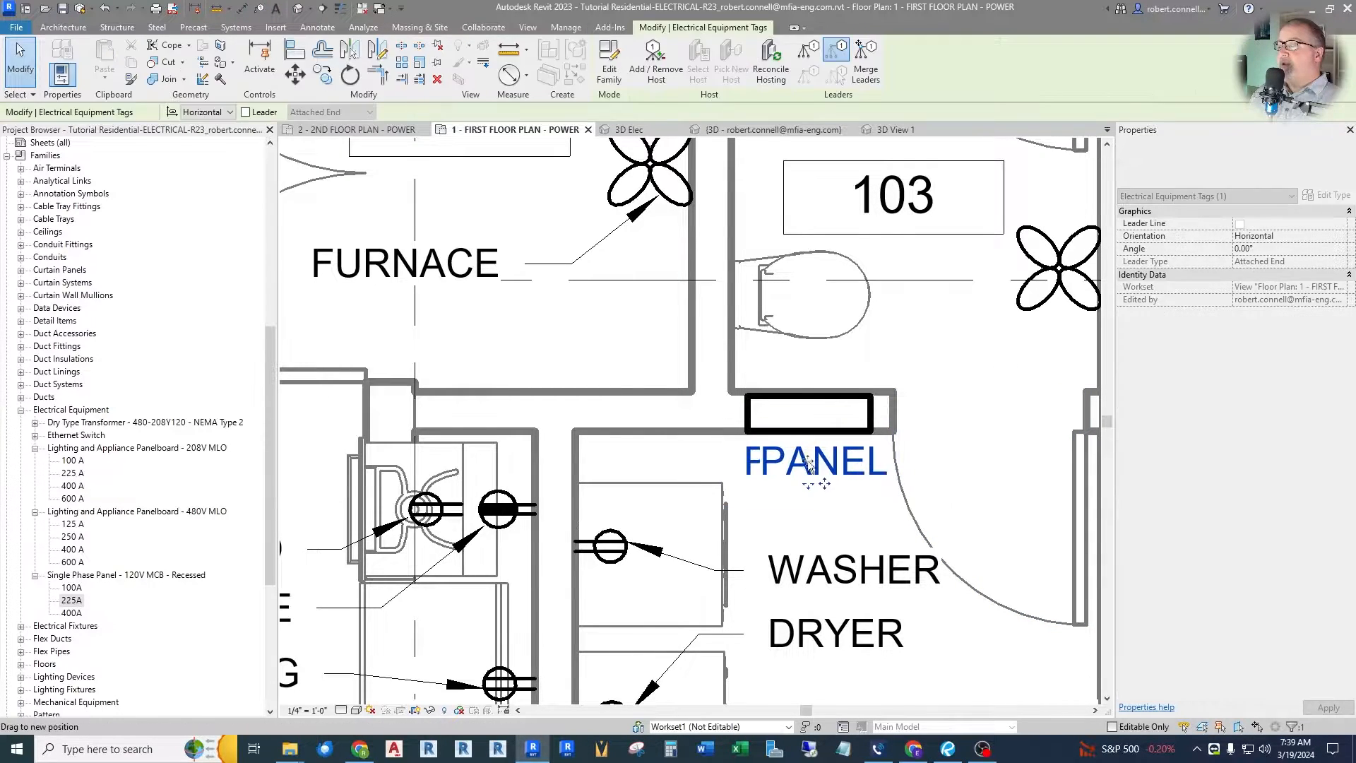
drag(808, 463, 816, 461)
key(Escape)
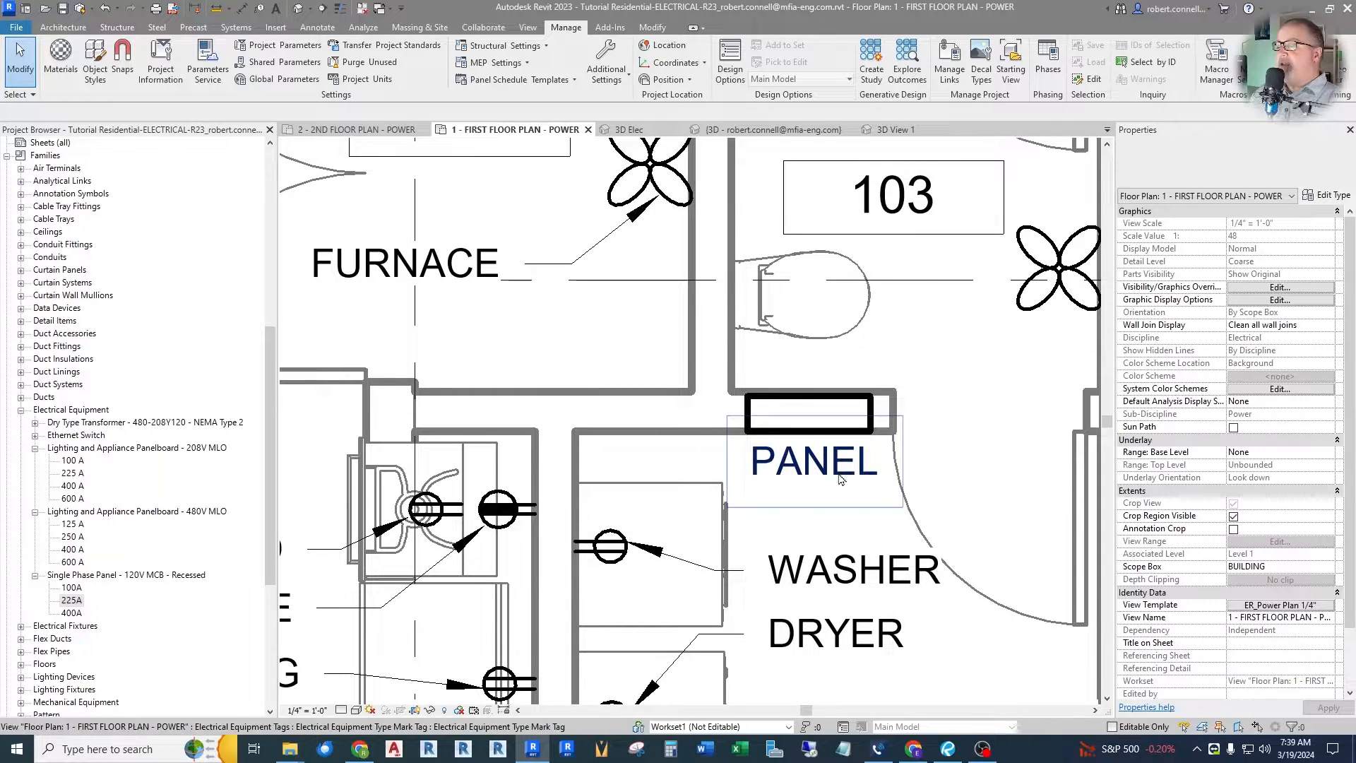
Change the laundry panel's Panel Name to P1 in its instance properties
click(813, 417)
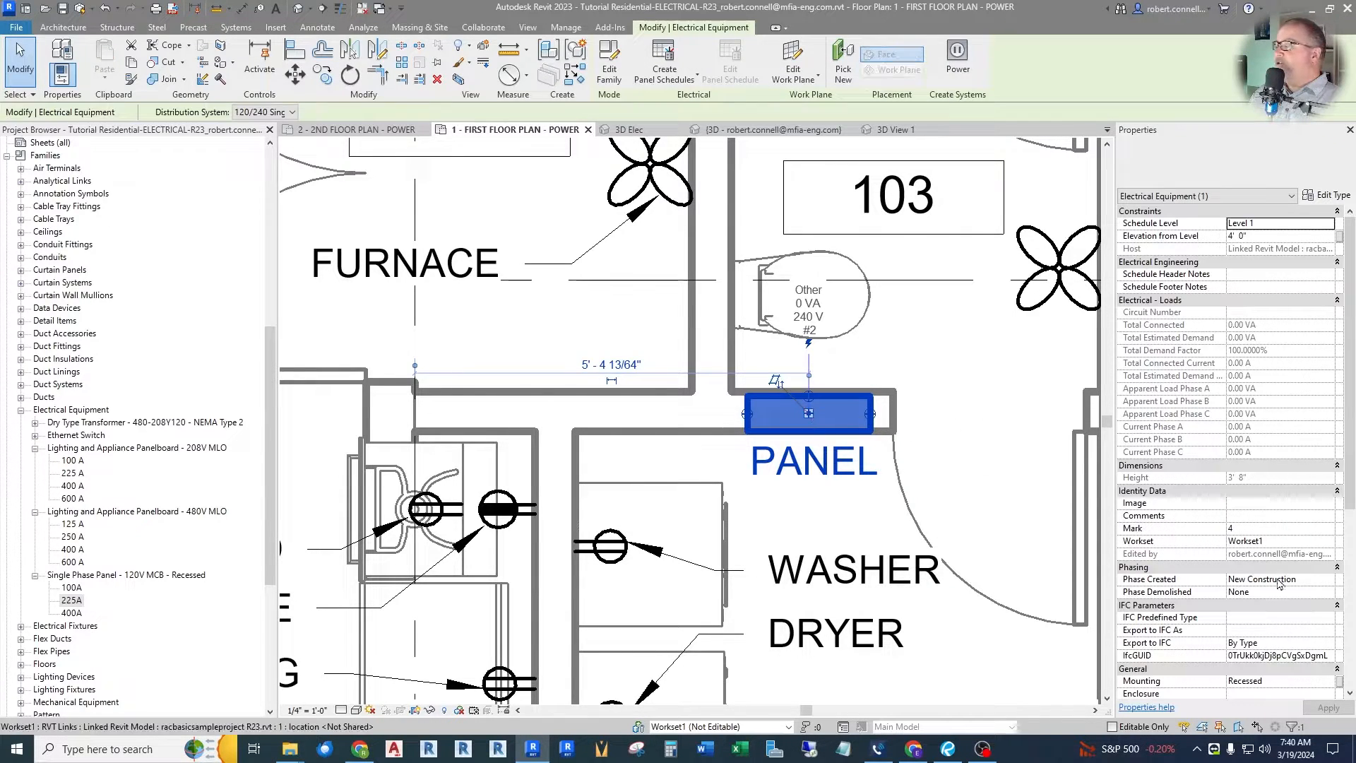
scroll(1271, 648, down, 6)
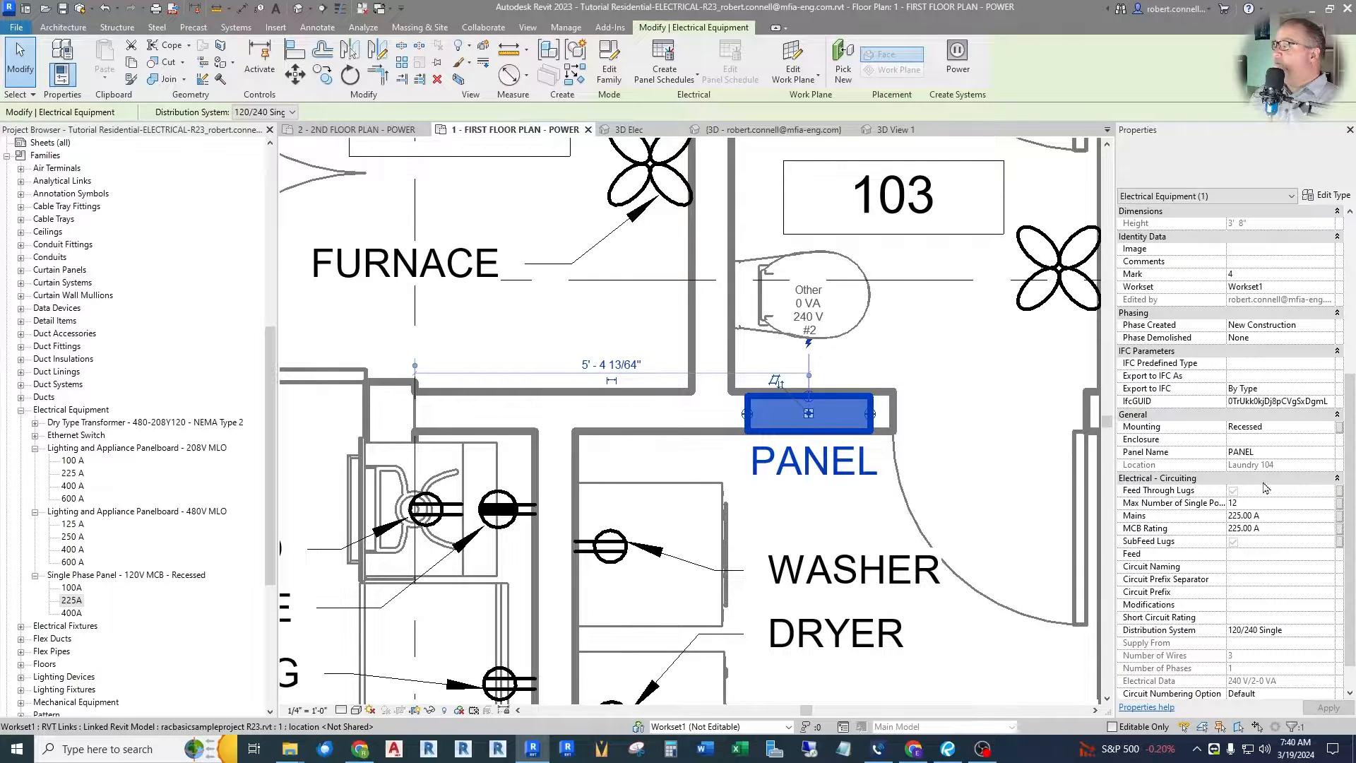
click(1269, 453)
text(p)
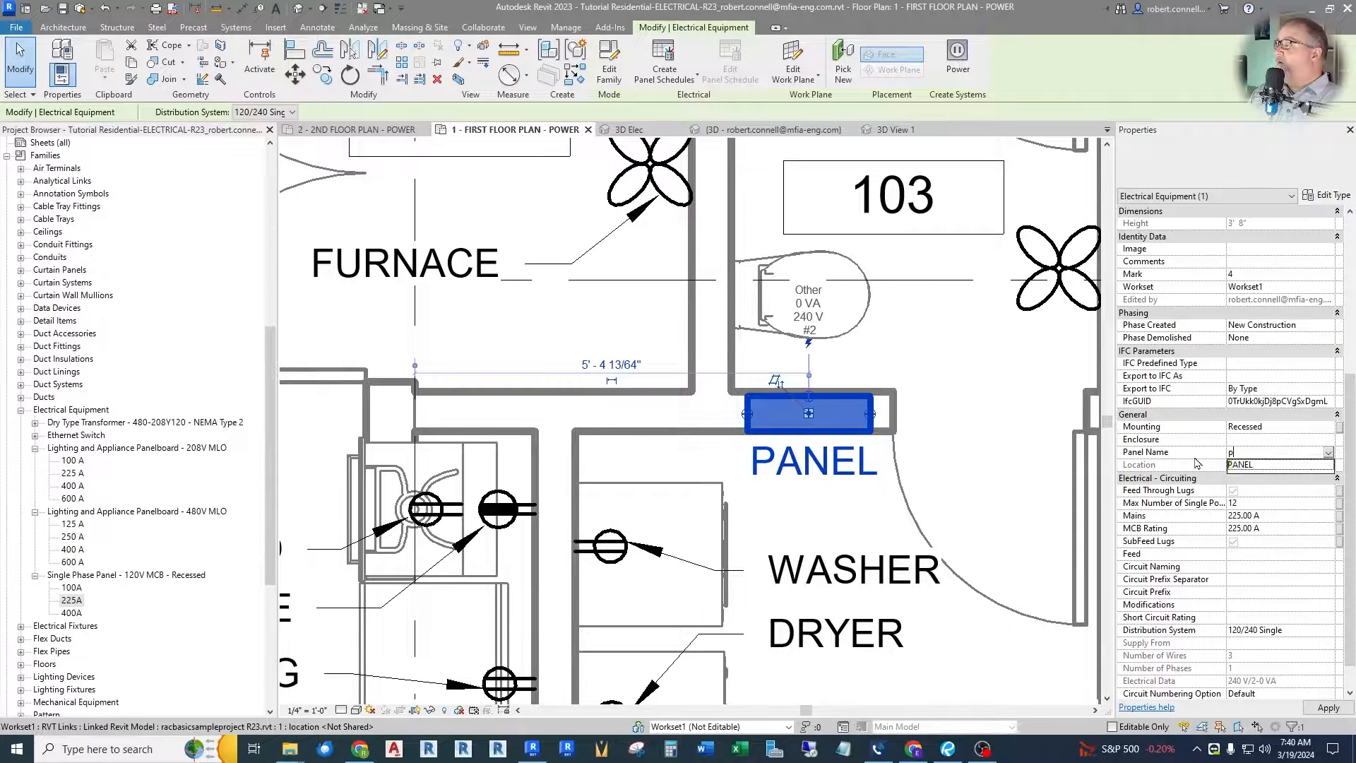
text(1)
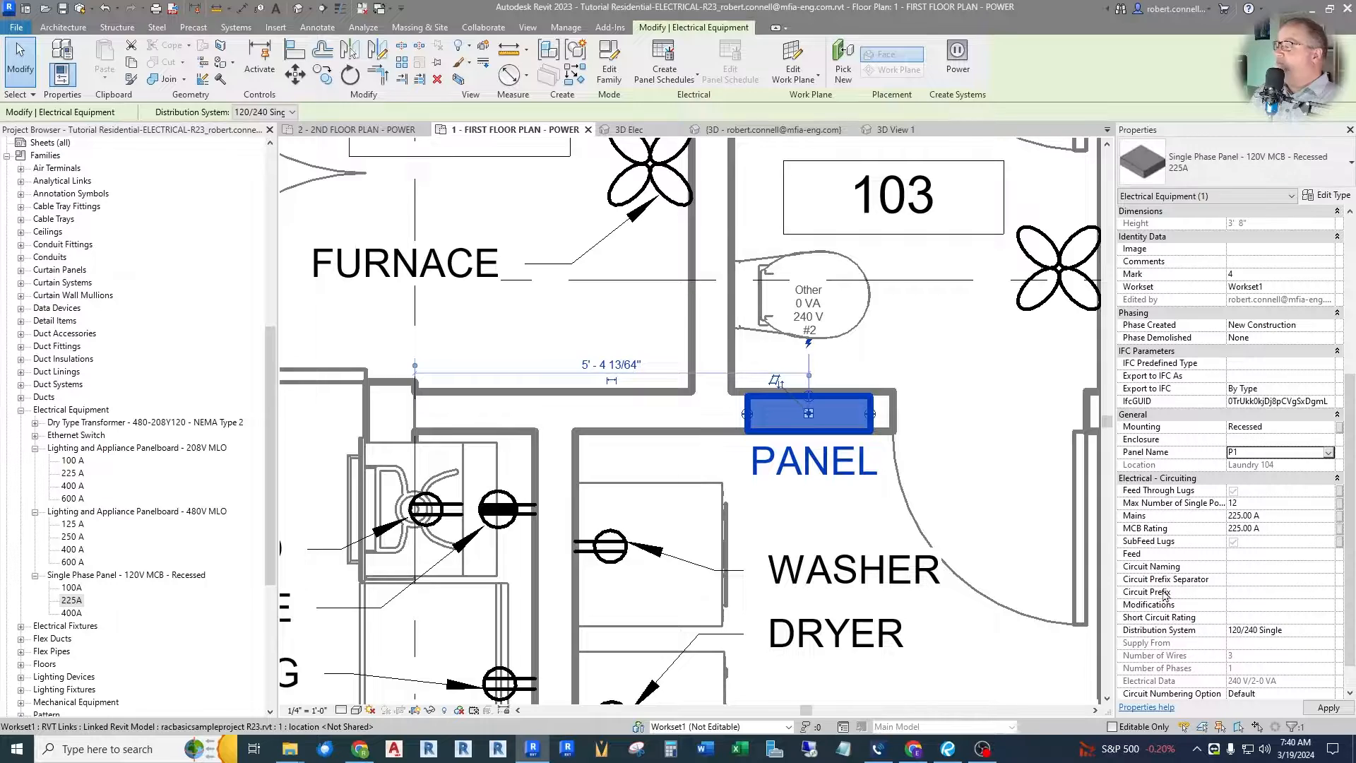
click(1335, 712)
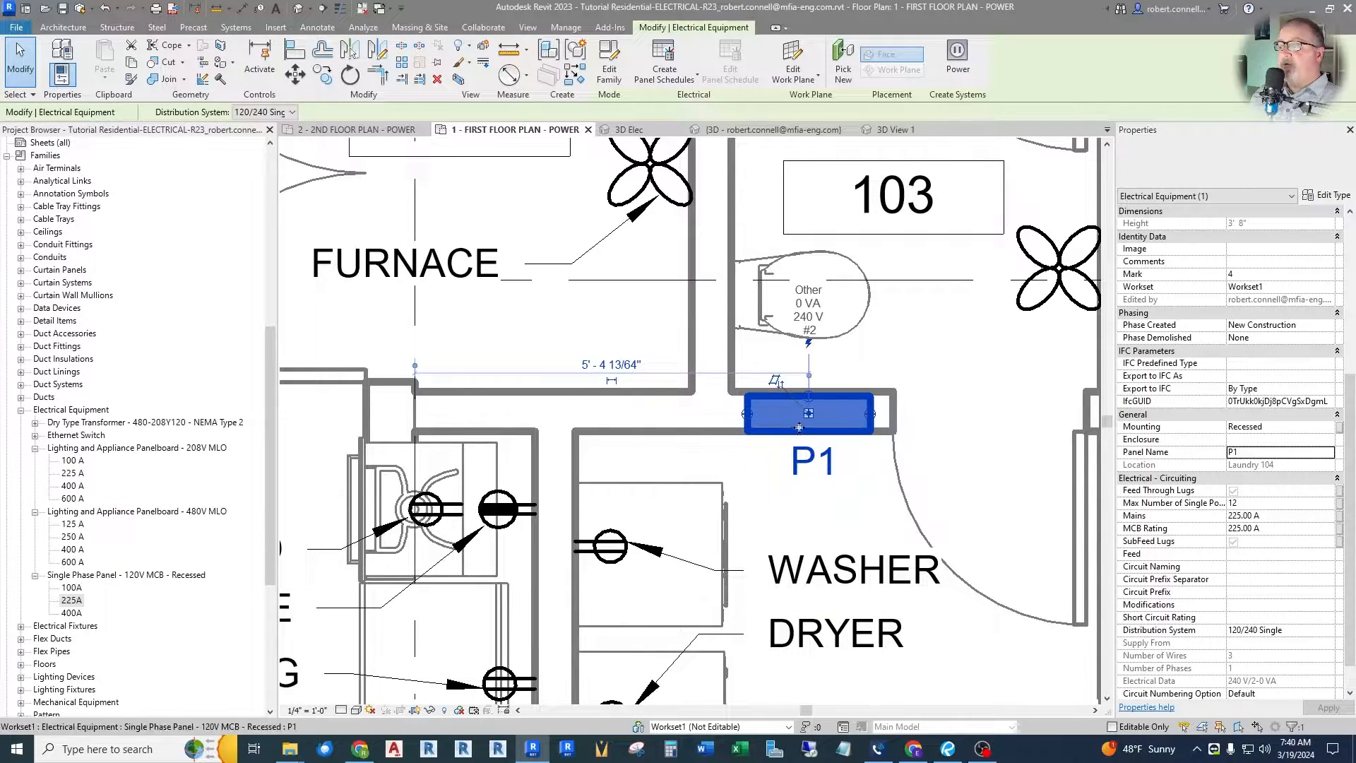
Rename the laundry panel back to PANEL by editing the value directly in its tag on the plan
key(Escape)
click(813, 463)
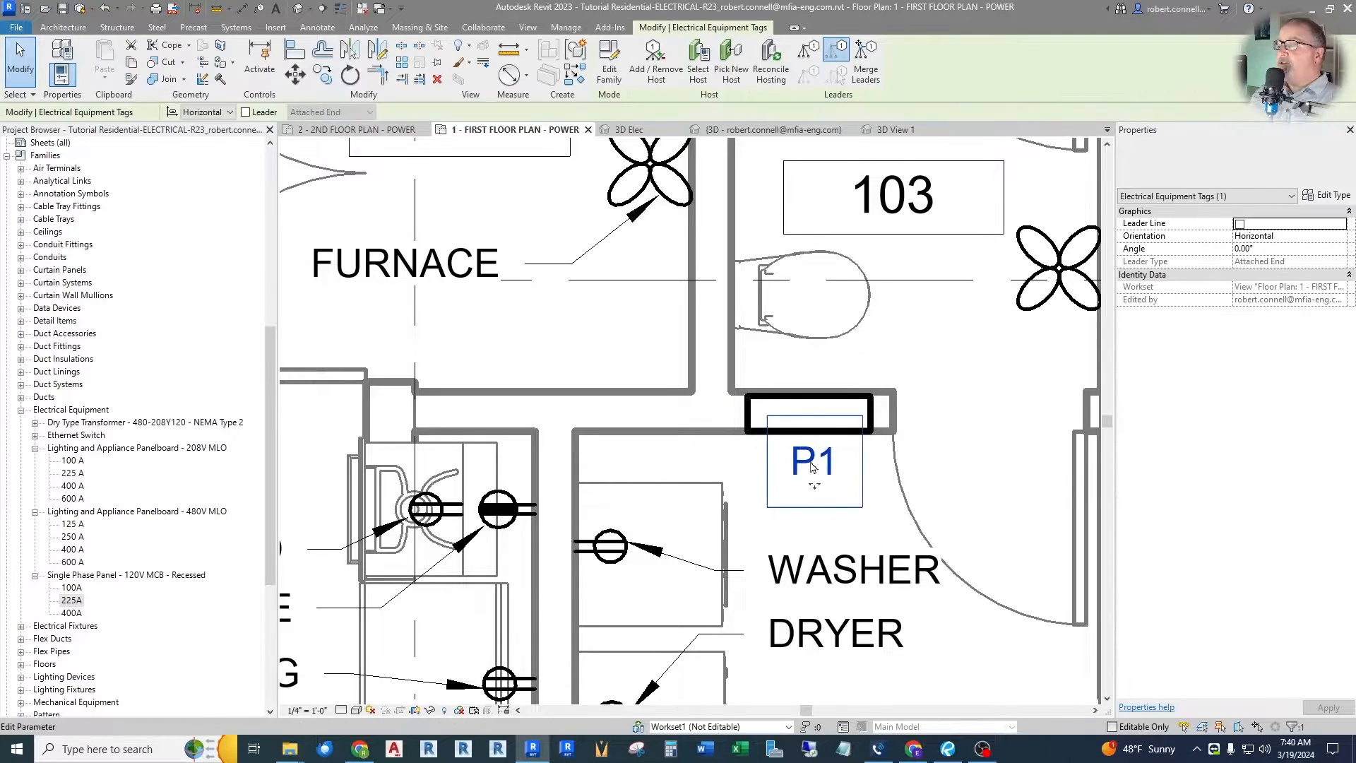
click(814, 463)
key(BackSpace)
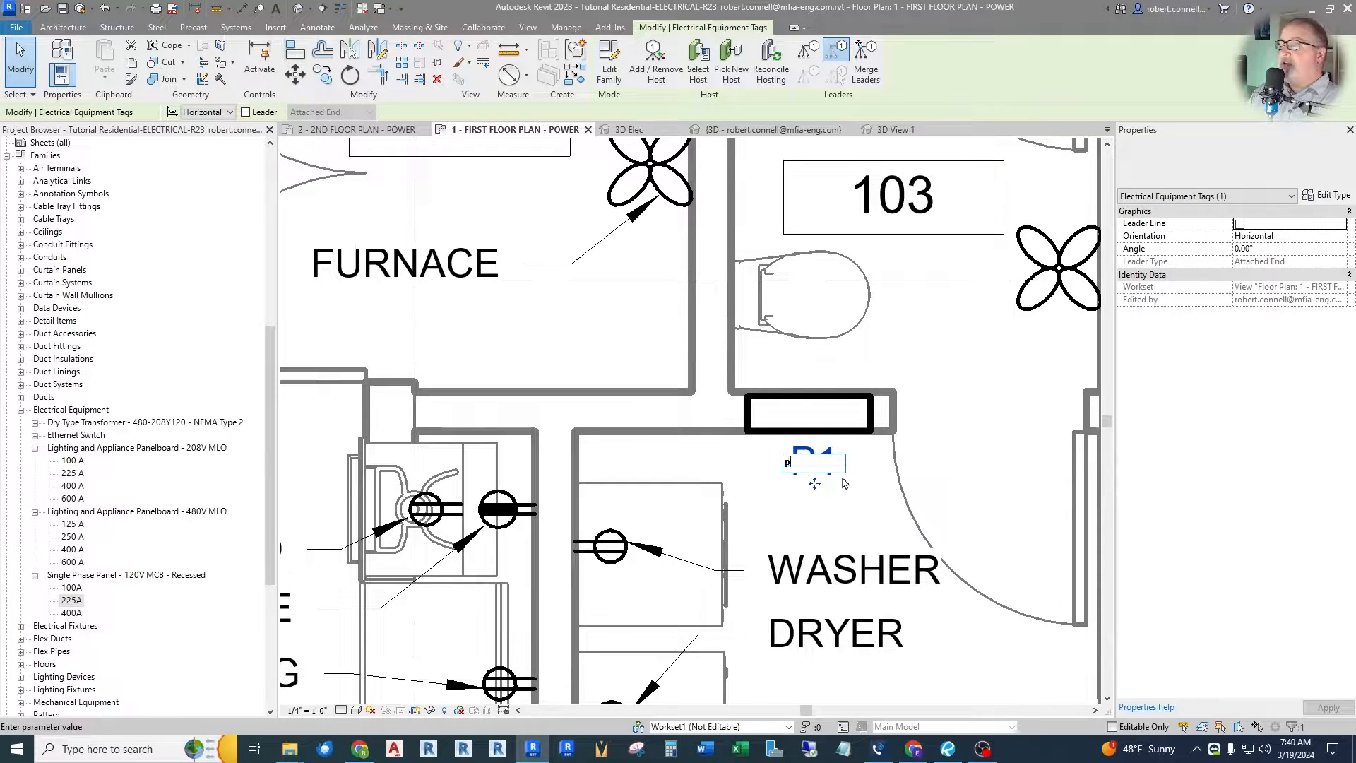
text(PANEL)
key(Return)
key(Escape)
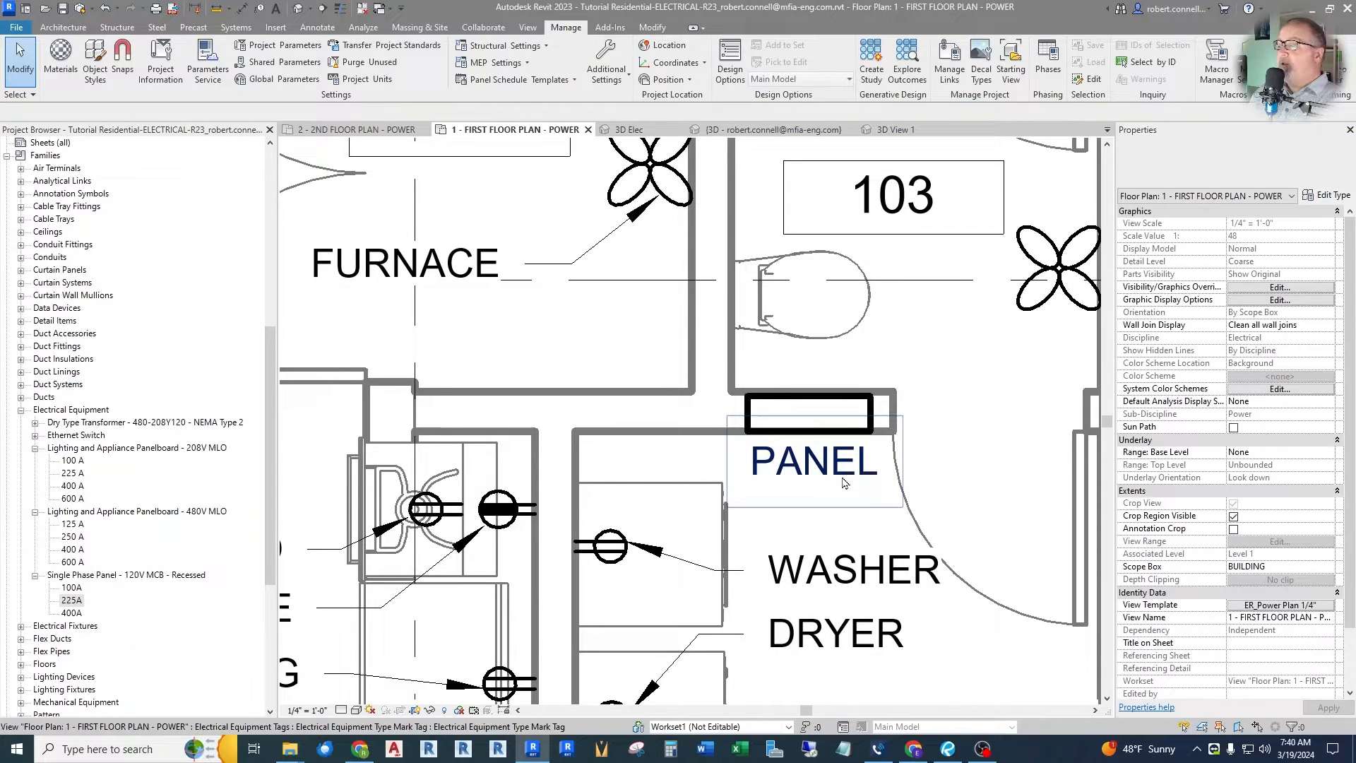
Review the laundry panel's mounting, name and circuiting values in its instance properties
click(830, 421)
scroll(1280, 558, down, 3)
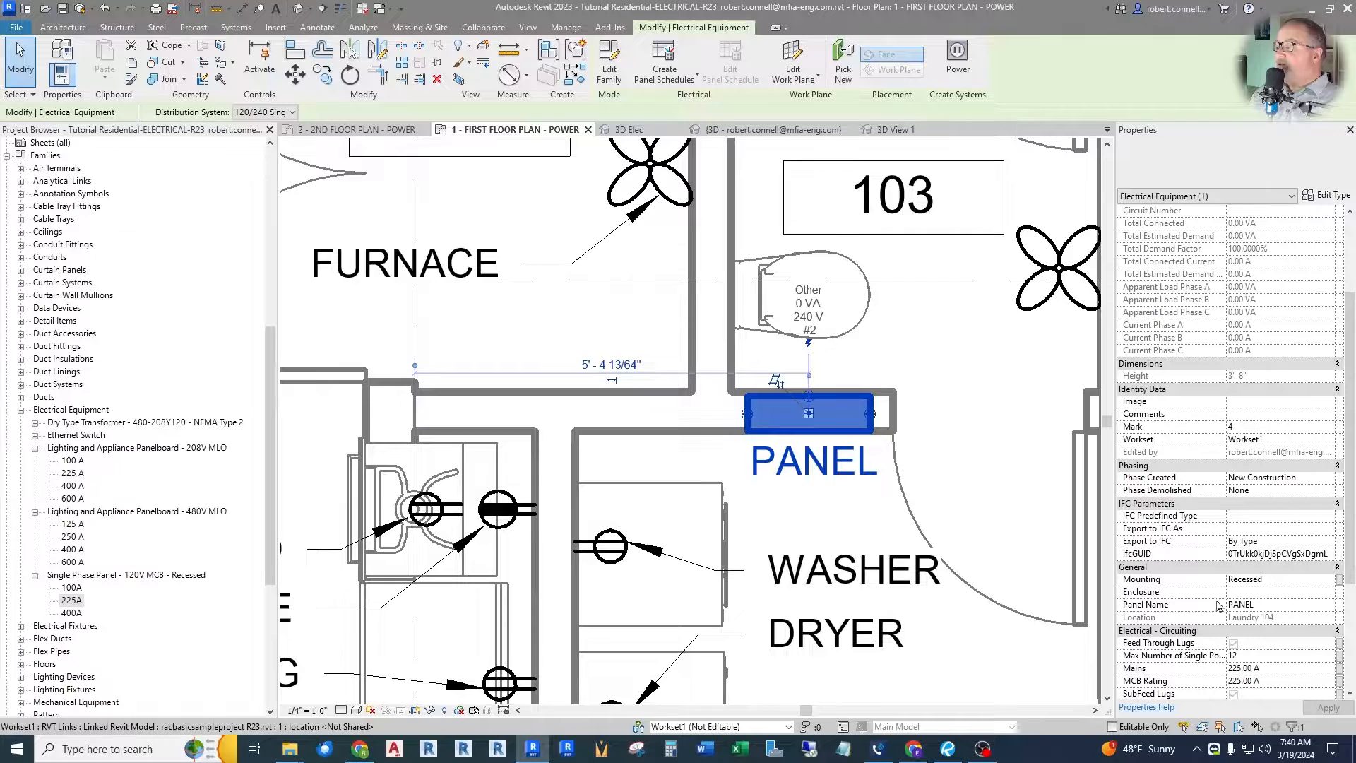
key(Escape)
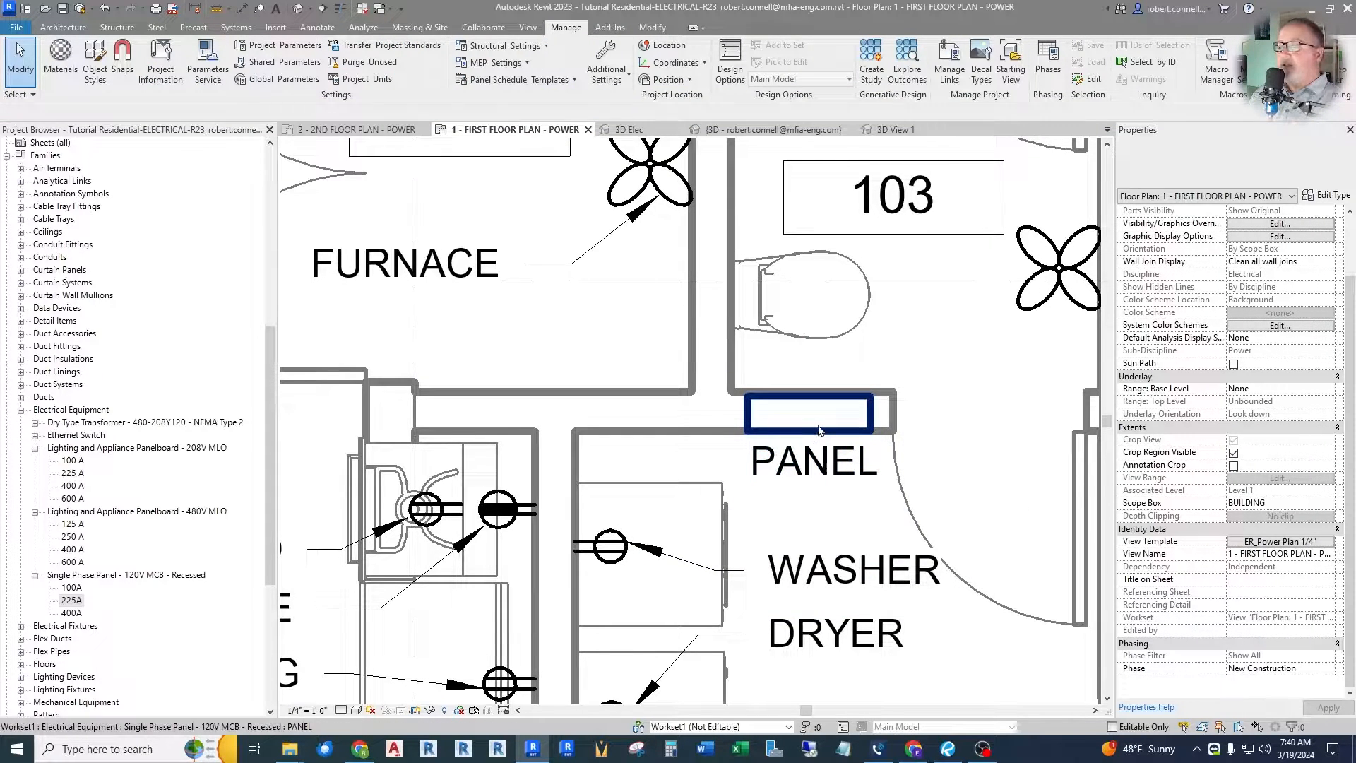
Examine the kitchen, bath, mechanical and laundry receptacles and equipment around the panel on the first floor power plan
scroll(830, 429, down, 2)
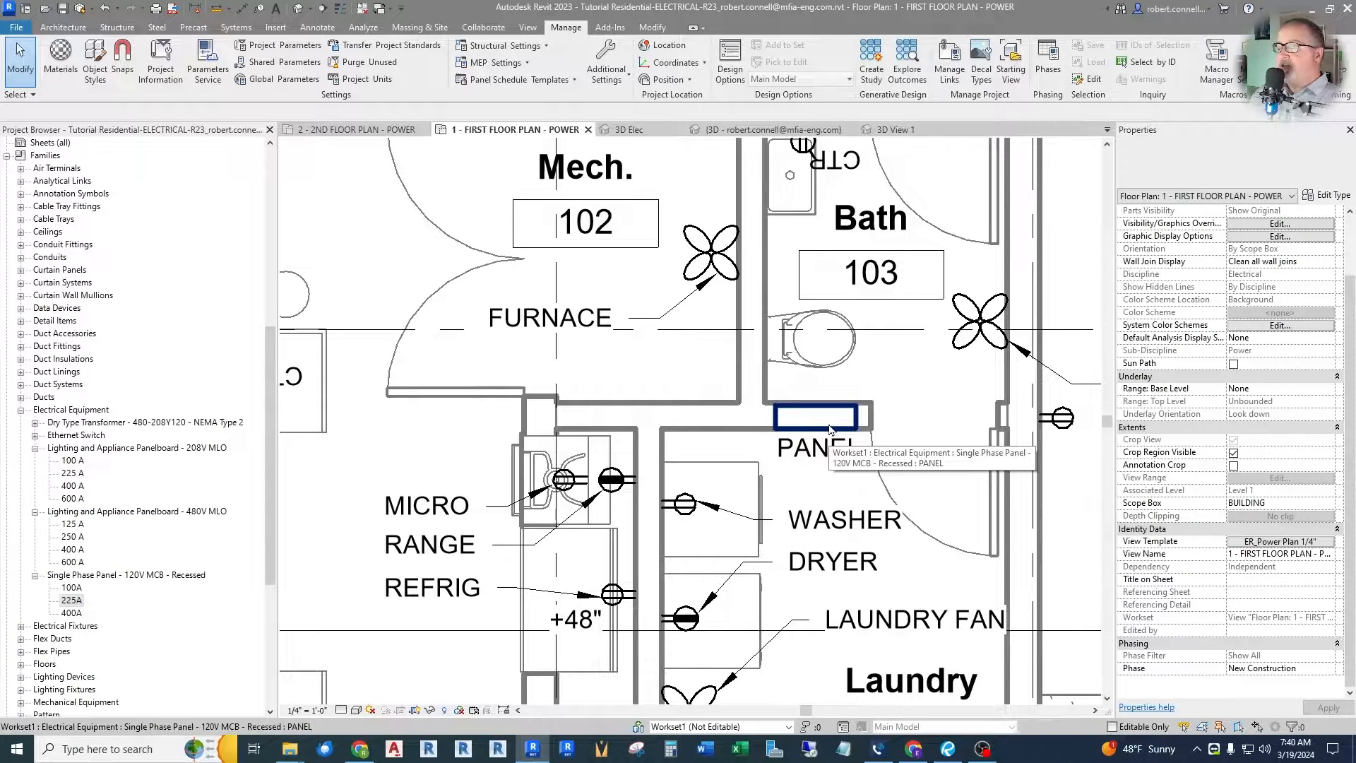
scroll(893, 427, down, 1)
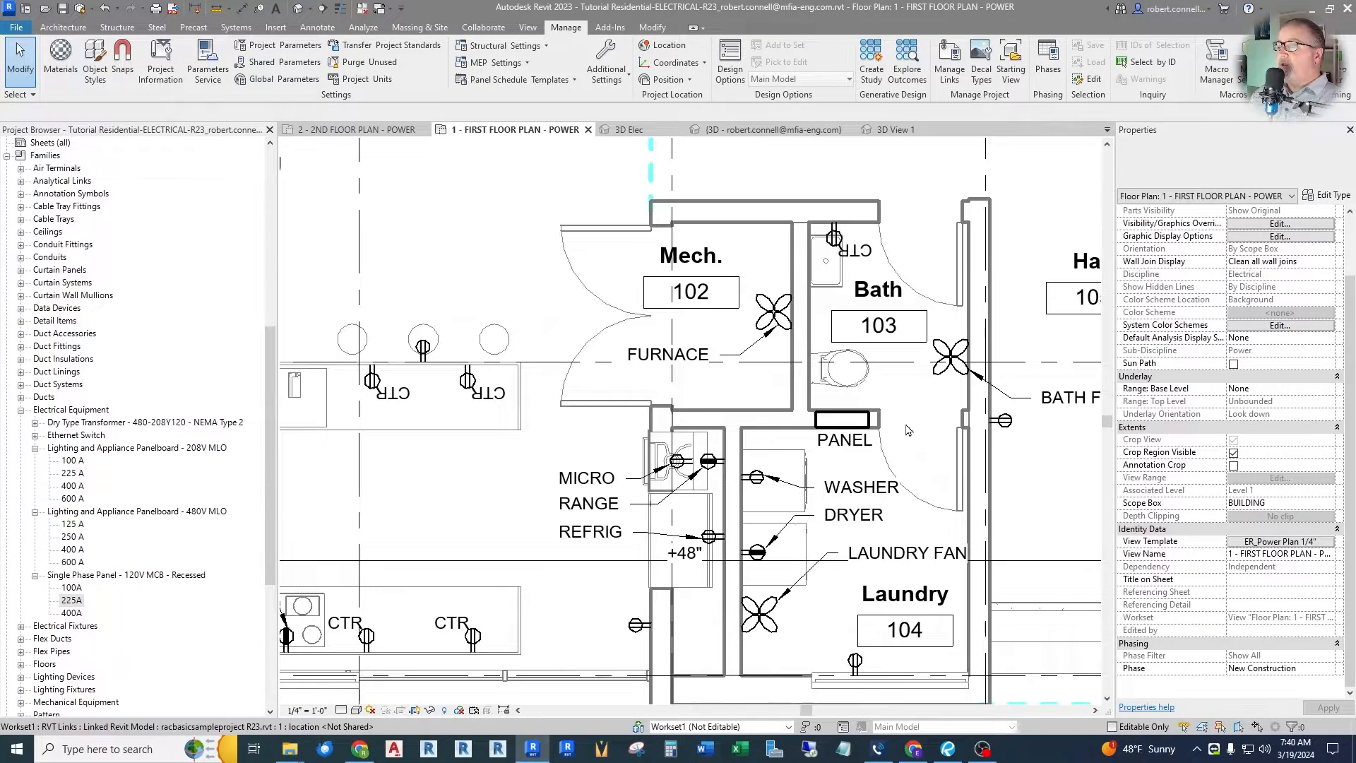
scroll(911, 426, down, 3)
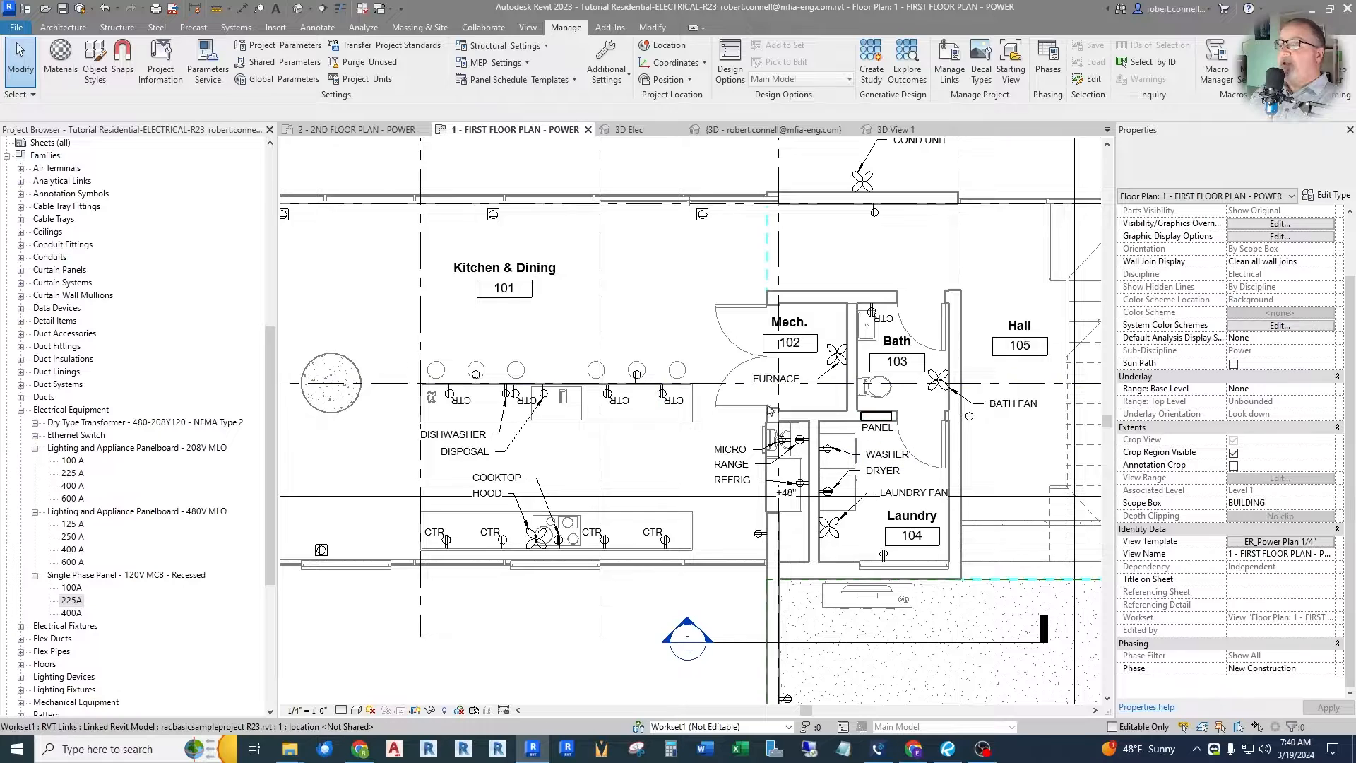
scroll(763, 403, down, 2)
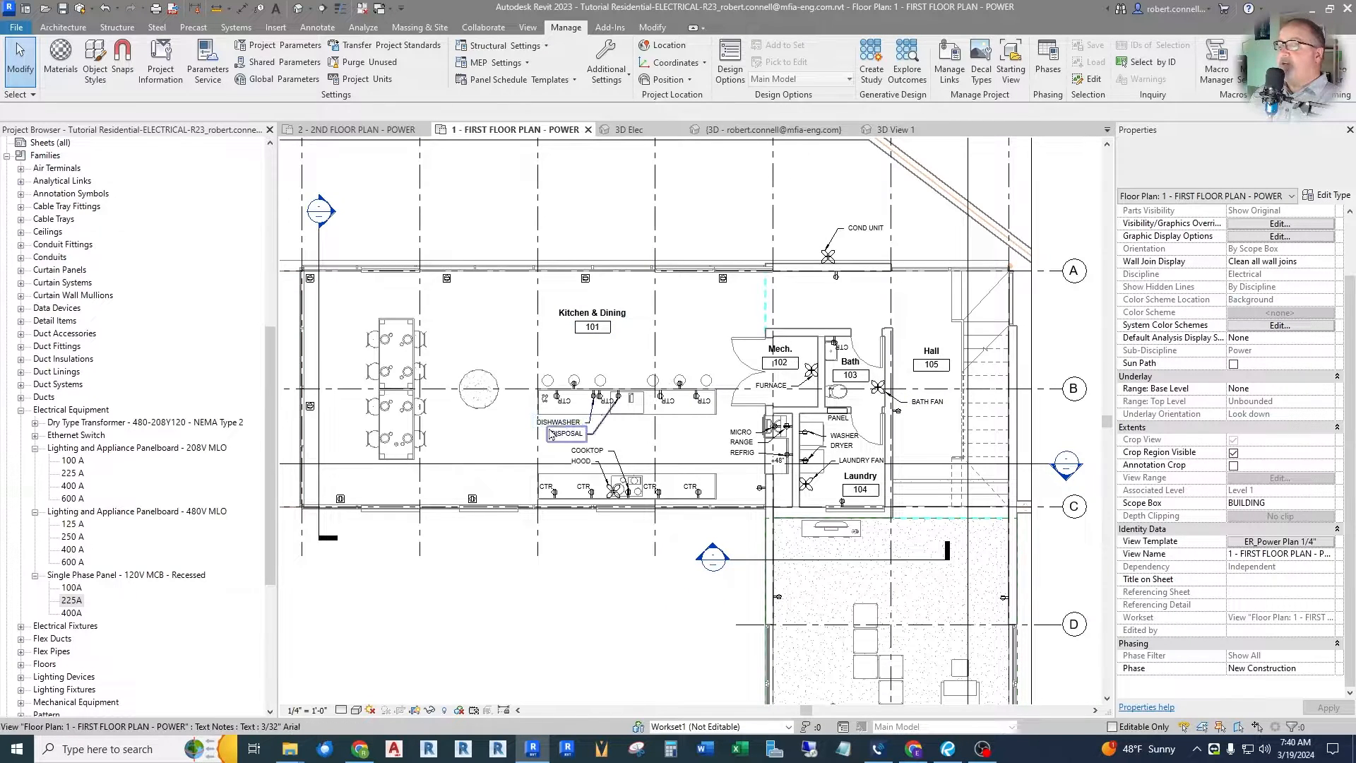
scroll(639, 479, up, 2)
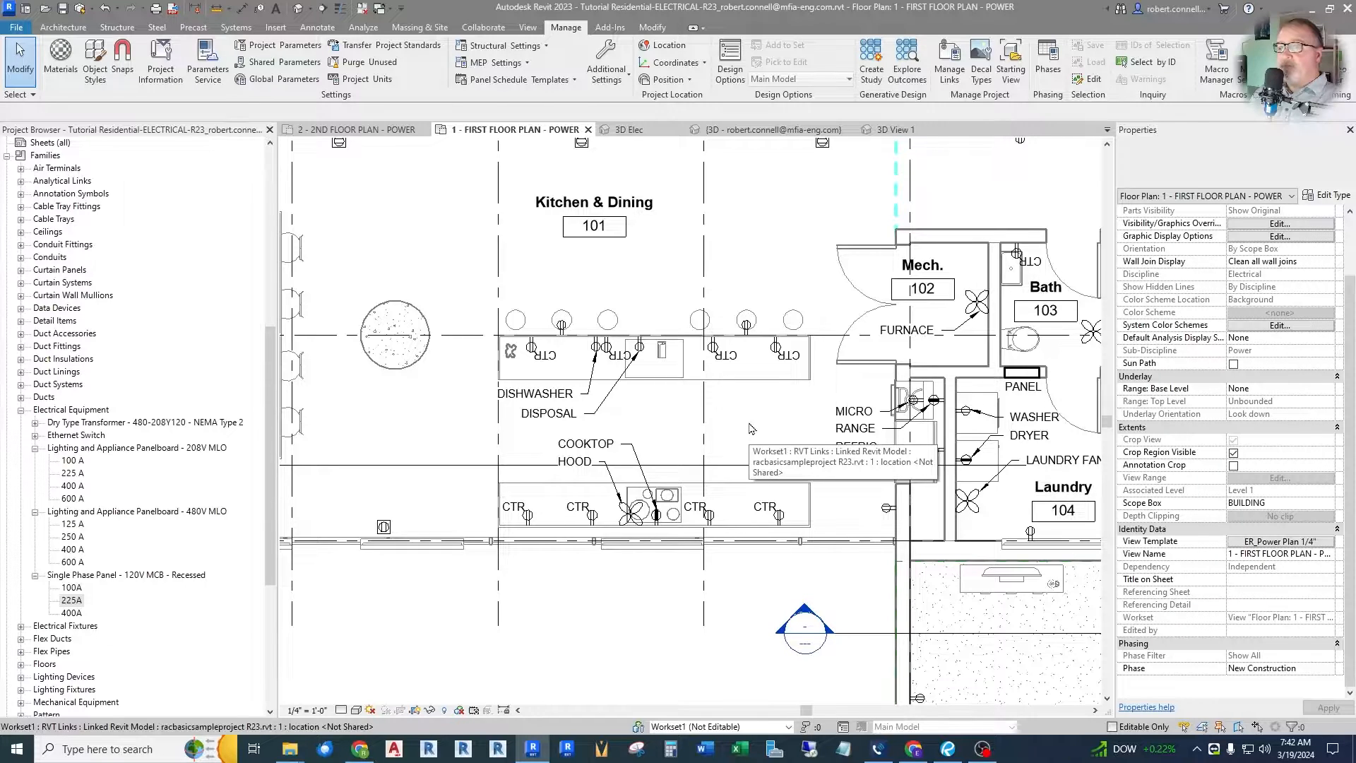
scroll(750, 428, down, 2)
scroll(747, 436, up, 1)
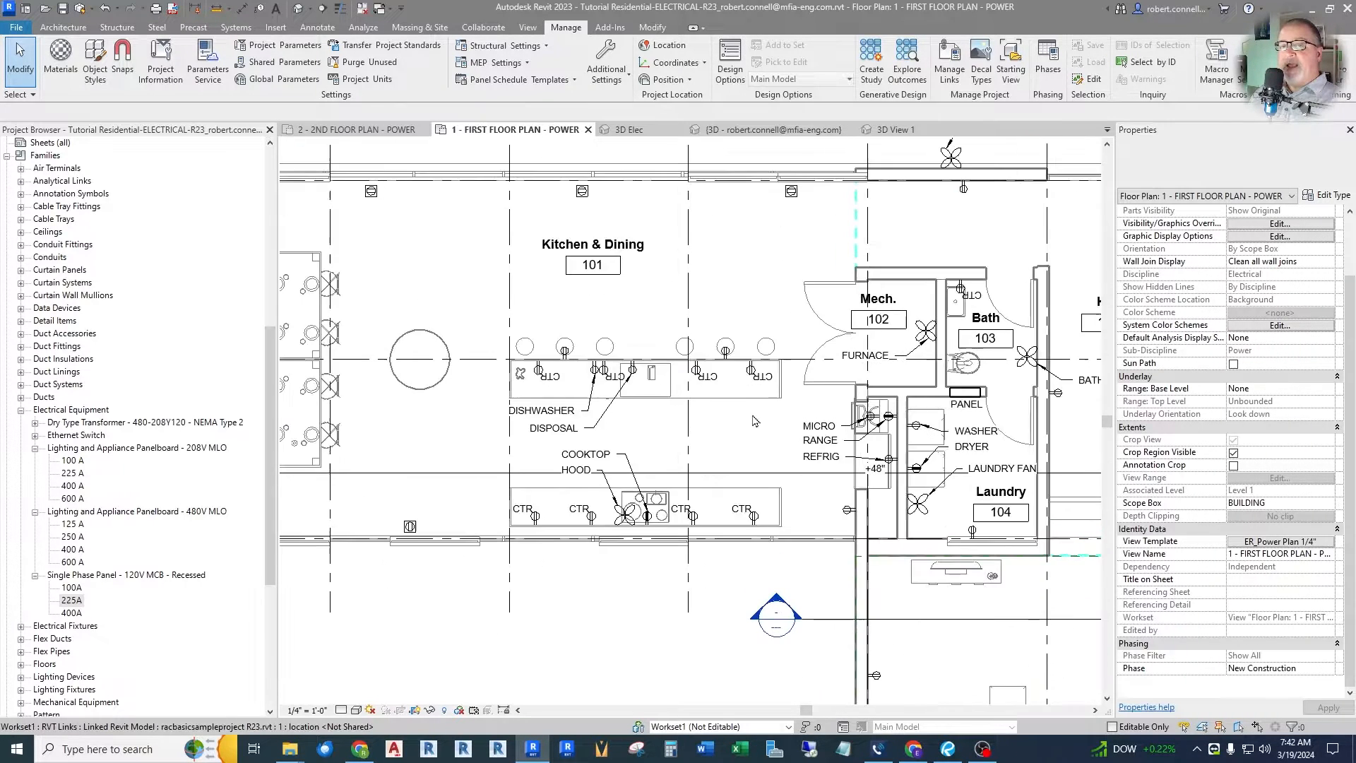
scroll(745, 441, down, 2)
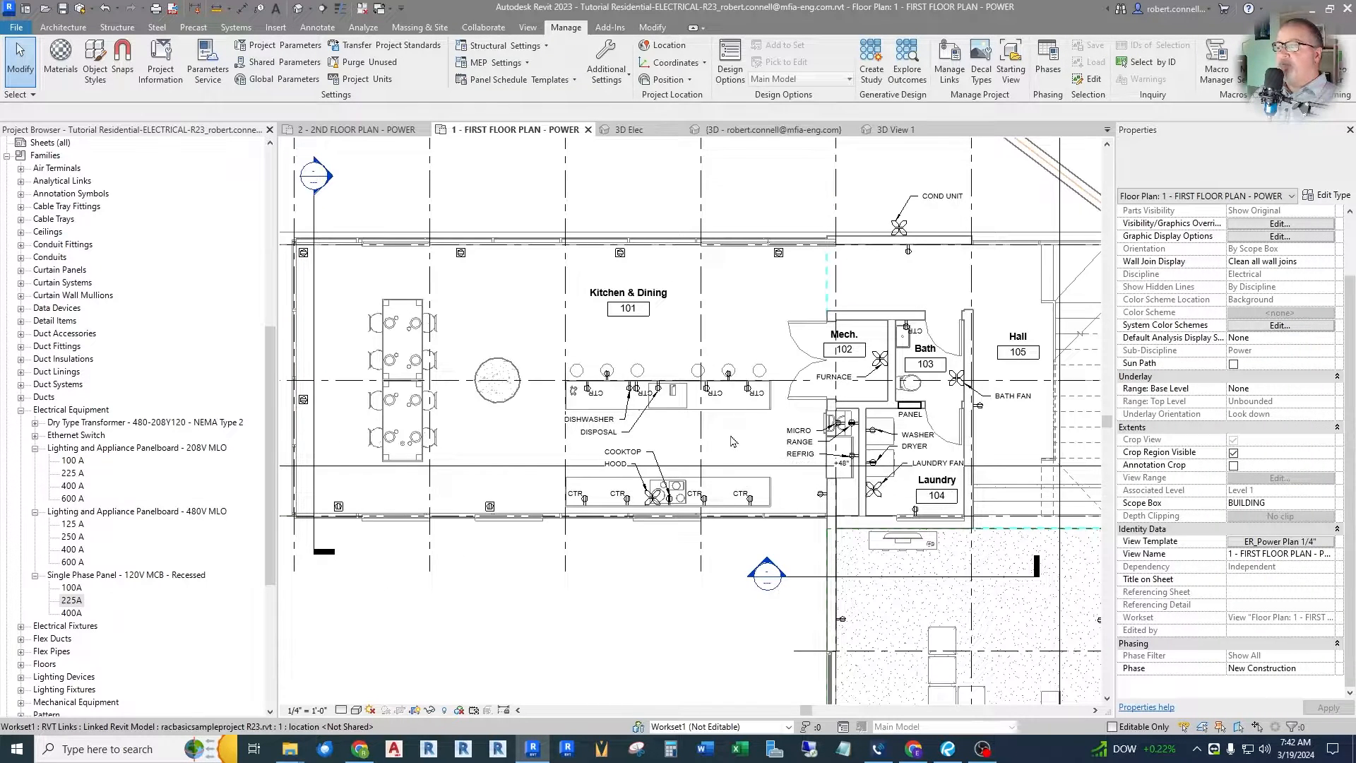
scroll(734, 441, up, 1)
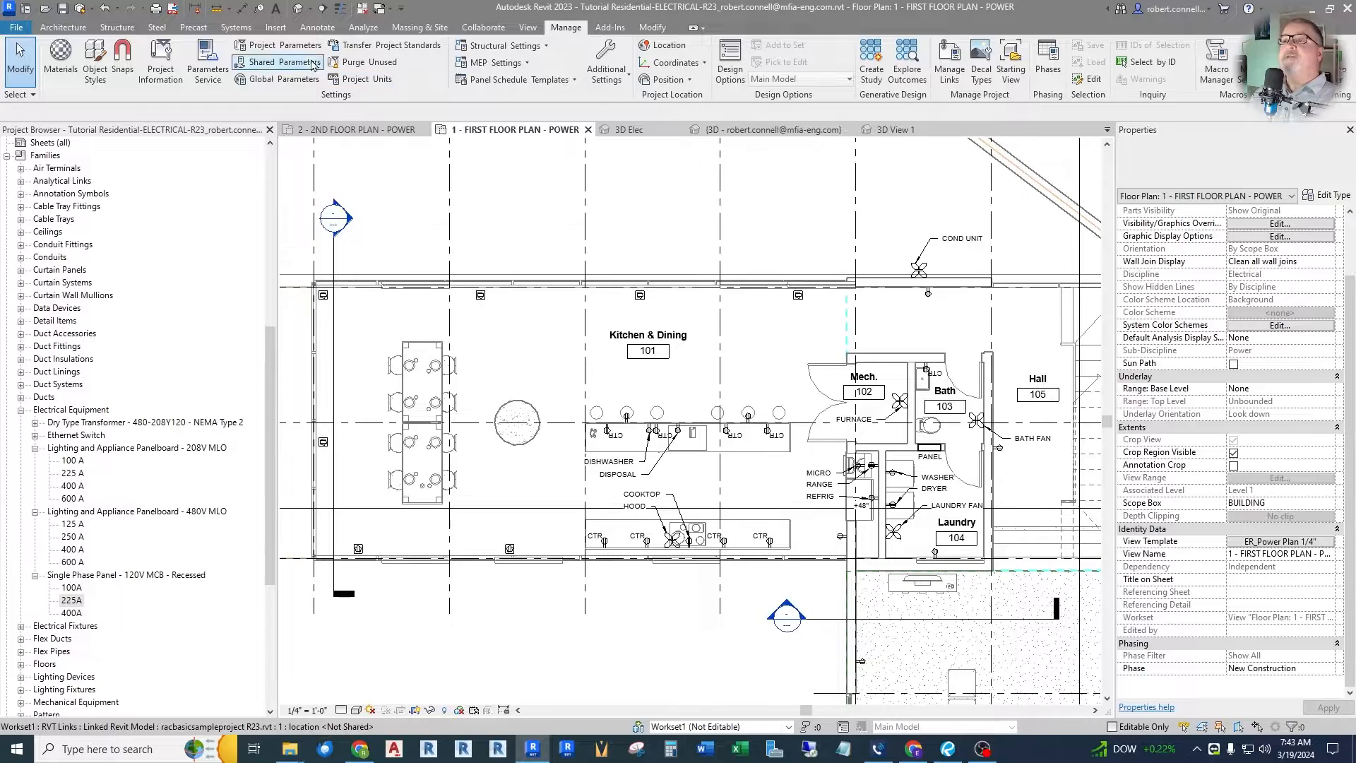
Create a perspective camera view from the dining end wall, looking between the kitchen counters toward the refrigerator, with a 5' 6" eye offset
click(311, 9)
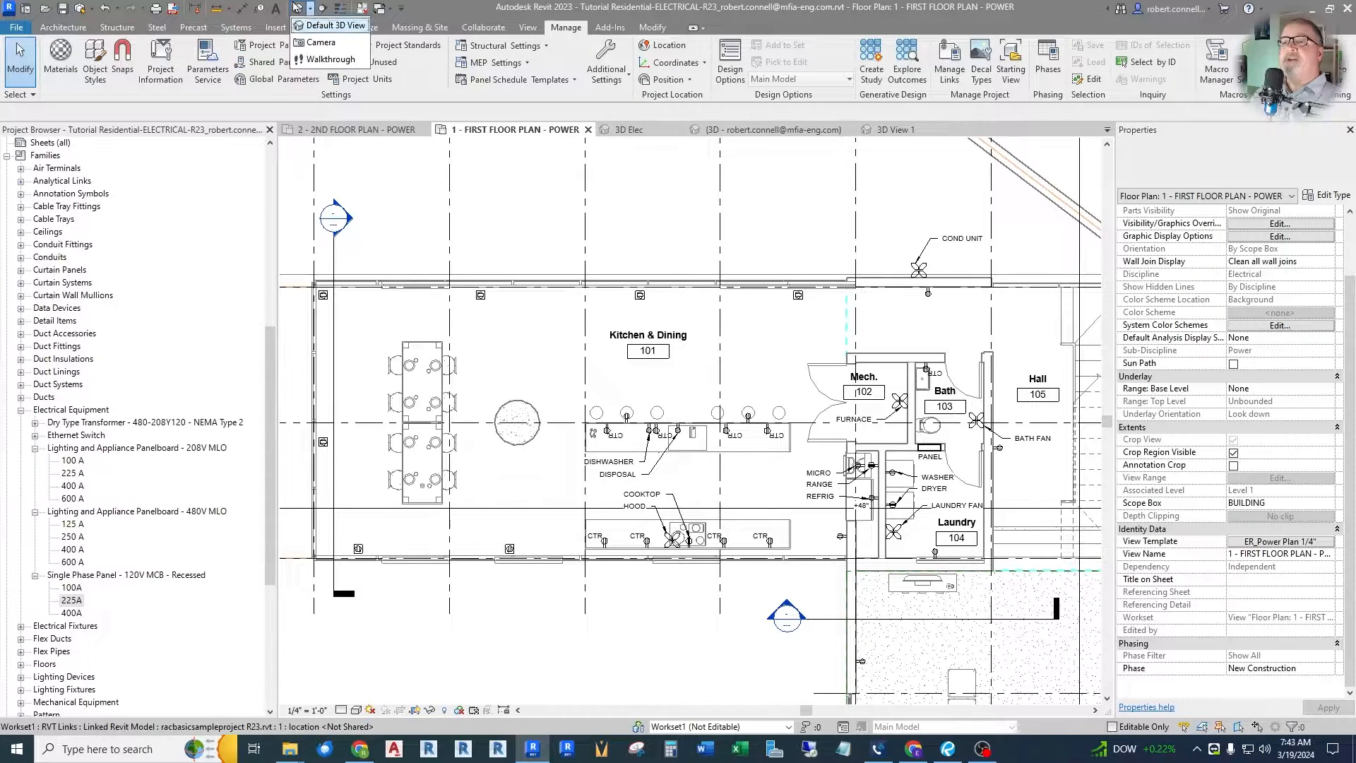
click(325, 46)
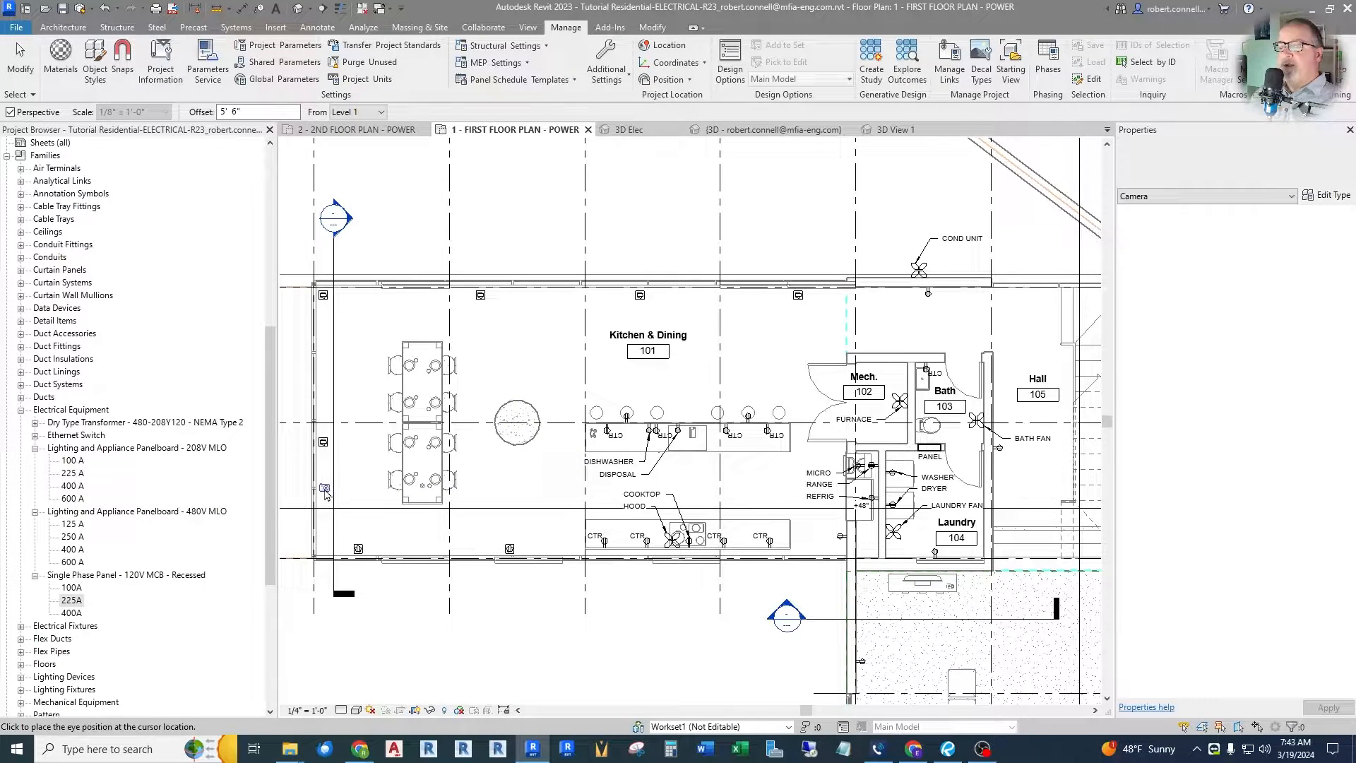
click(326, 490)
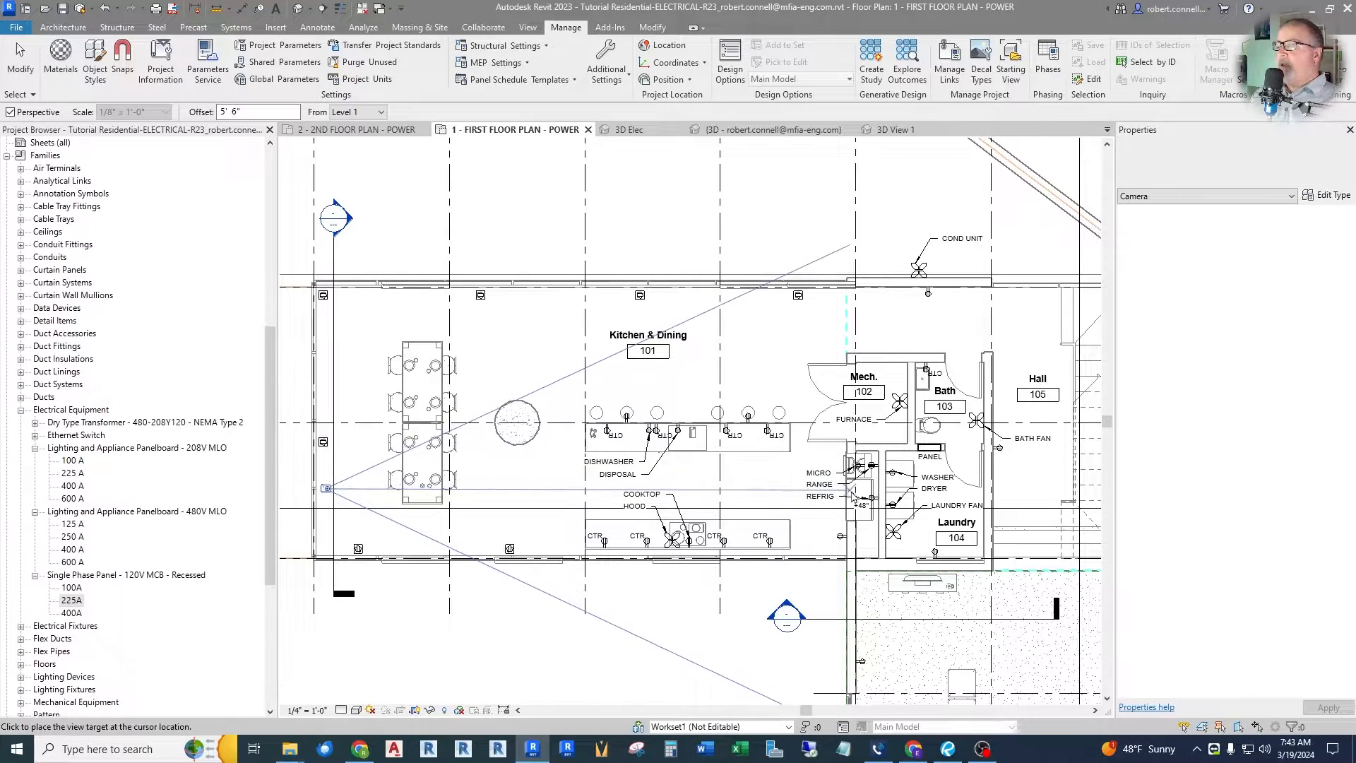
click(895, 495)
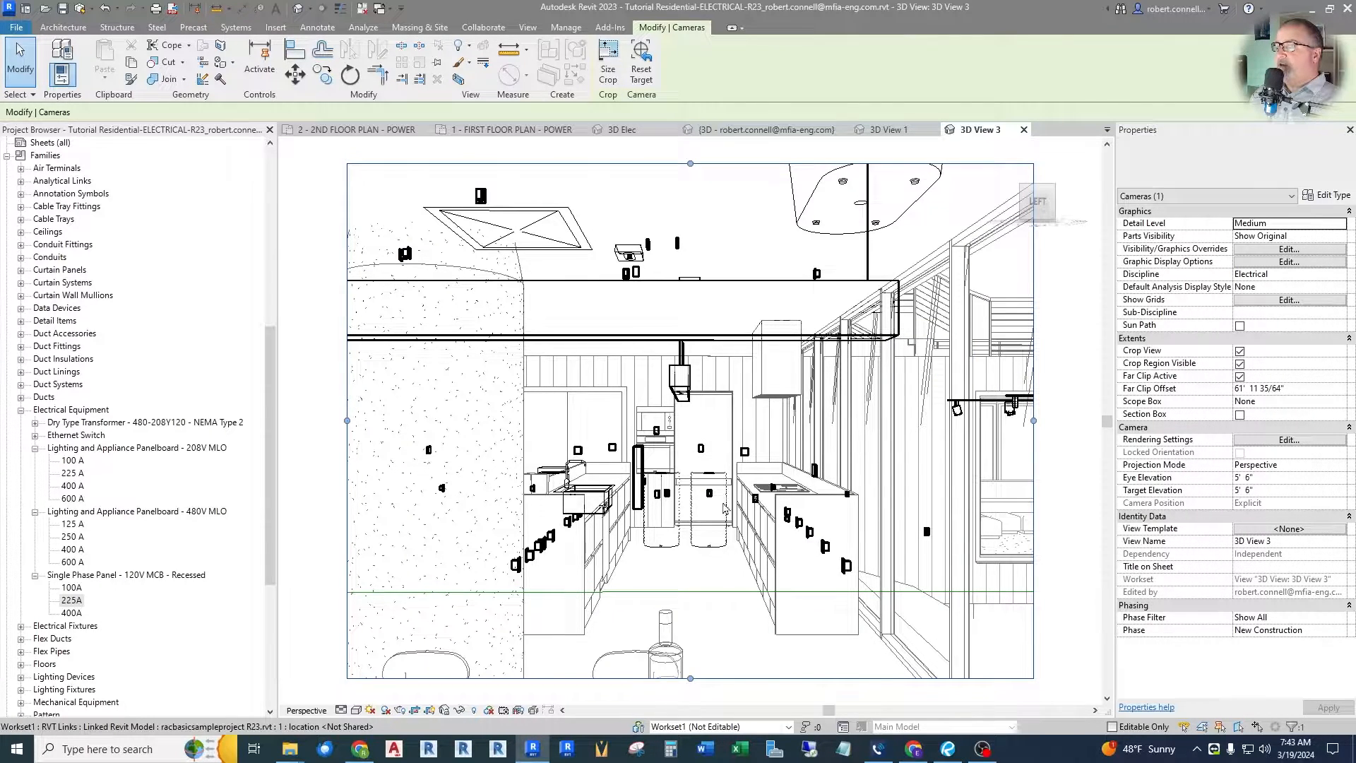
Set the kitchen camera view's visual style to Shaded and its discipline to Coordination
click(357, 709)
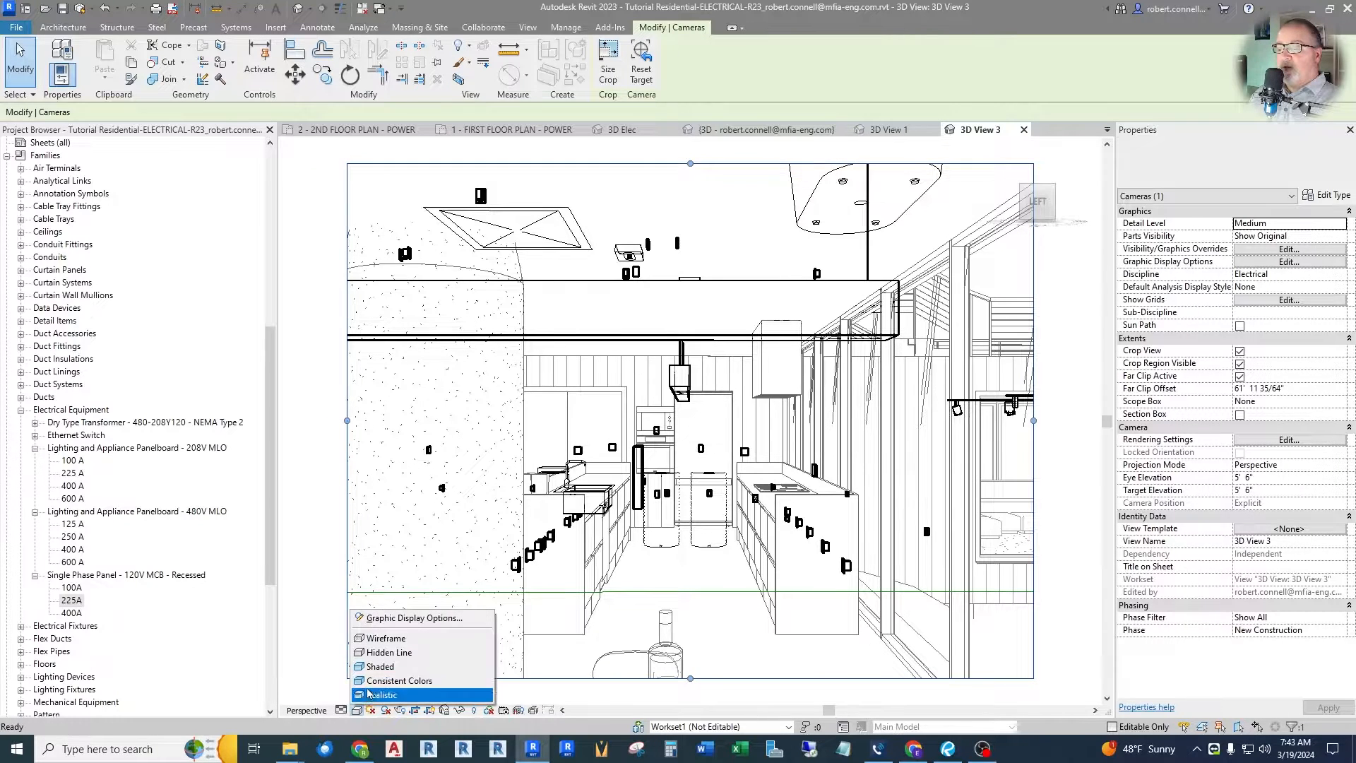
click(380, 666)
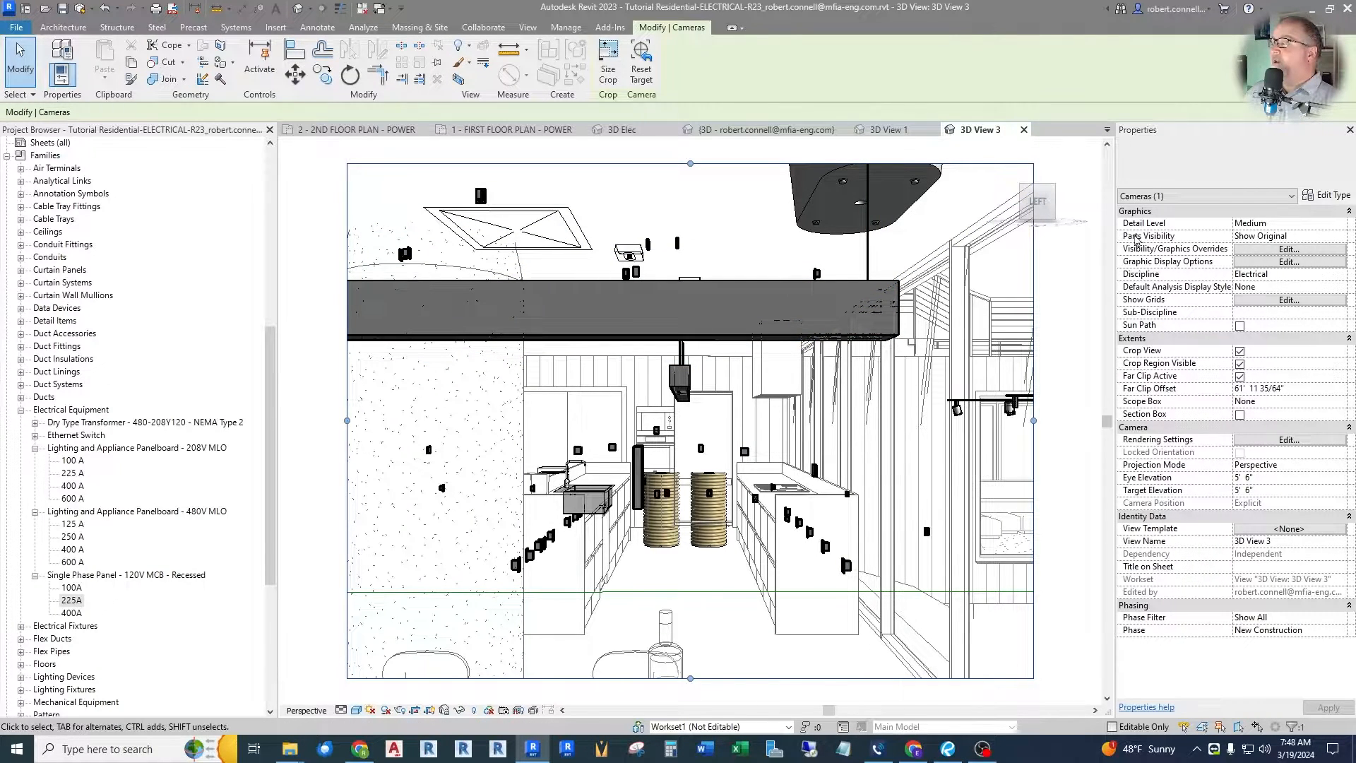
click(1340, 275)
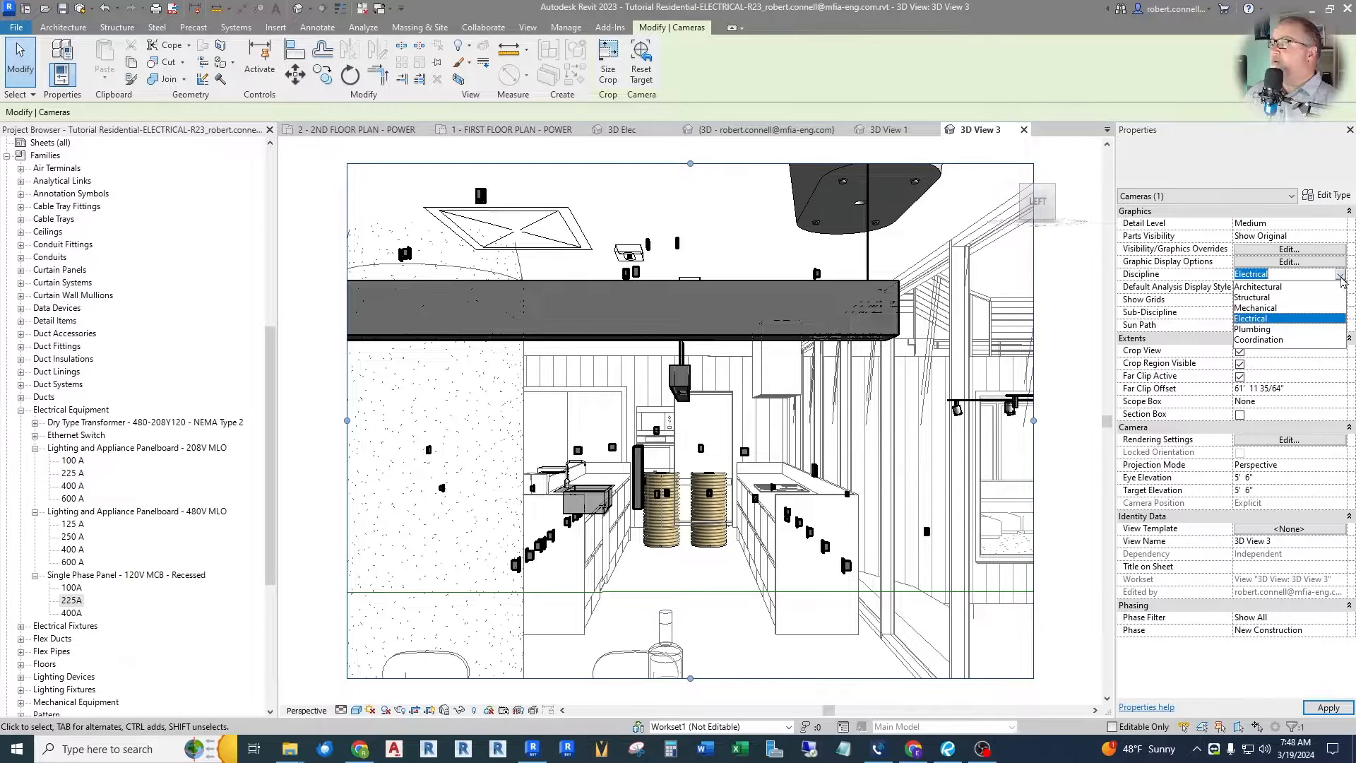
click(1266, 340)
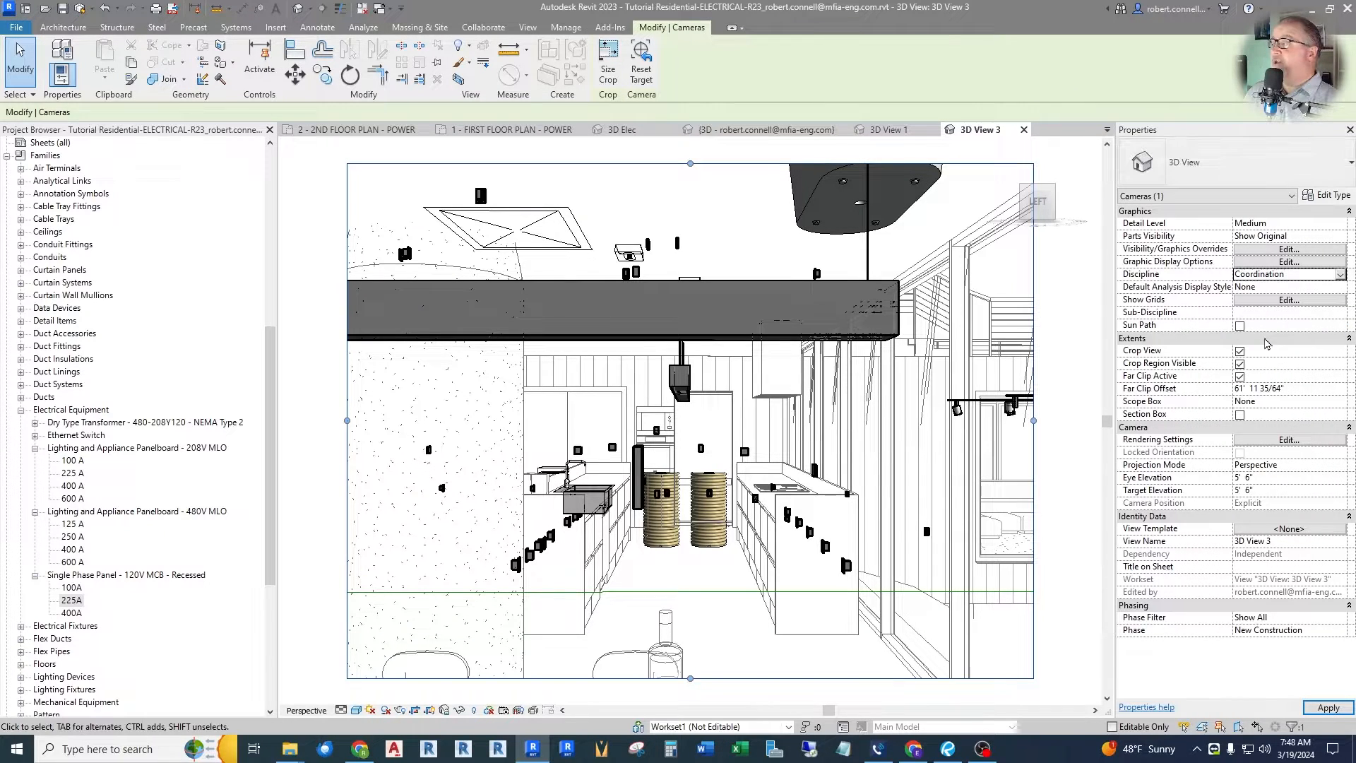
click(1322, 708)
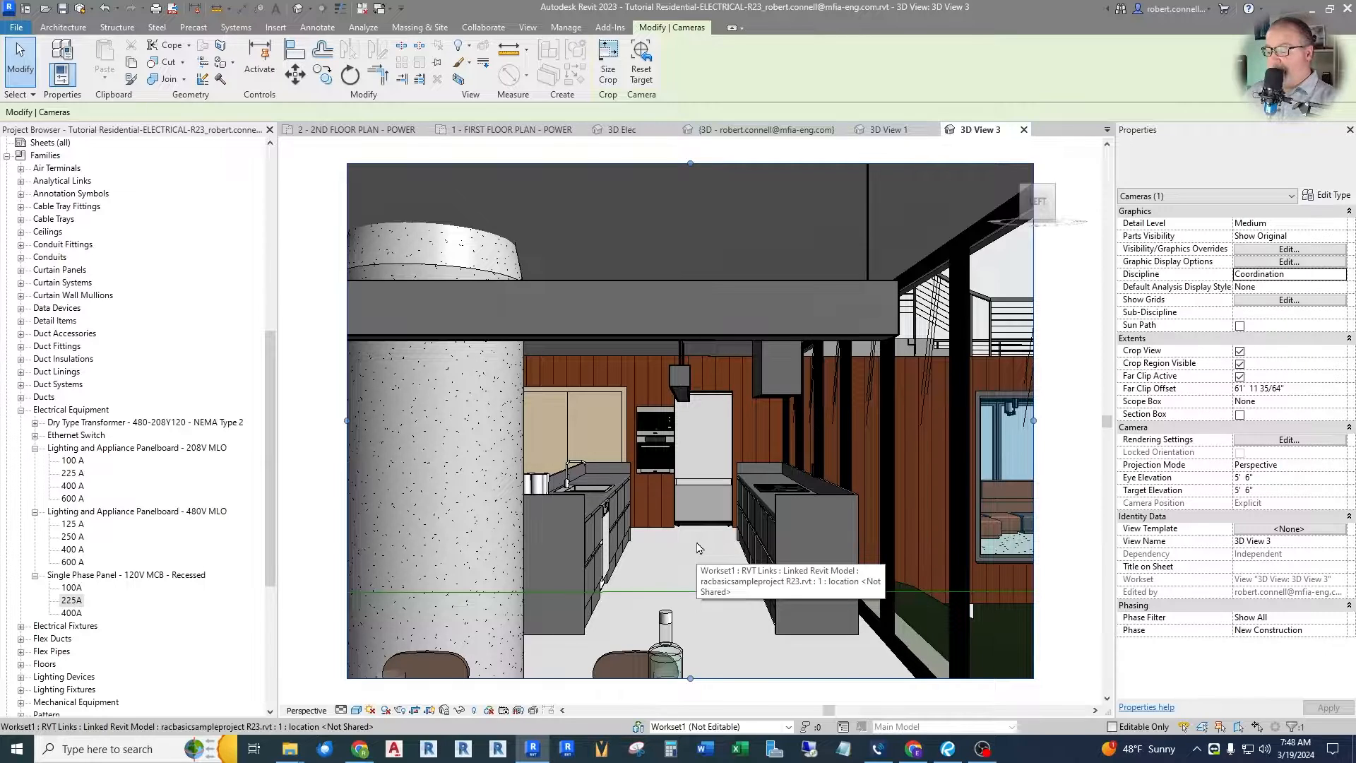
Walk and look through the kitchen camera view with the SteeringWheels to examine the counters, cooktop, hoods, sink and refrigerator
key(shift+w)
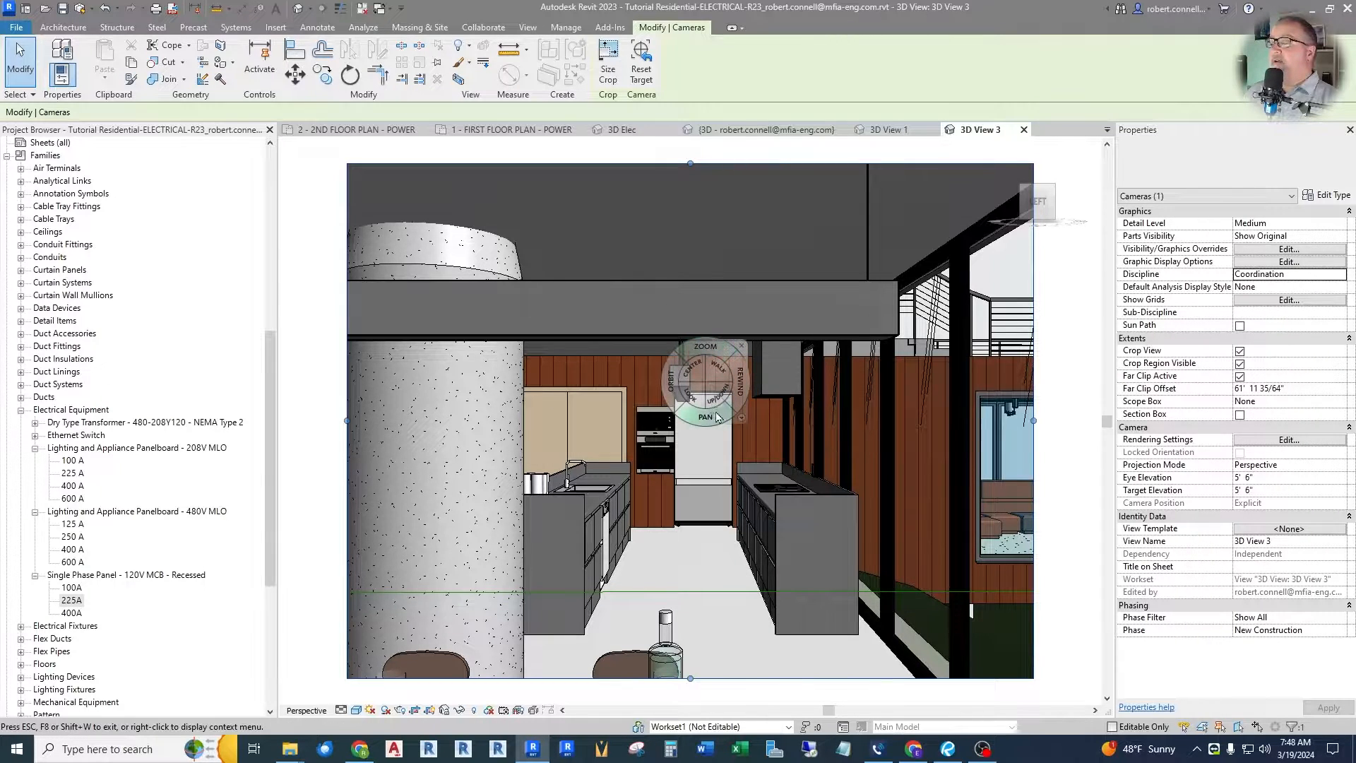
mouse_move(697, 409)
mouse_down()
mouse_move(693, 426)
mouse_move(597, 421)
mouse_move(563, 434)
mouse_move(543, 484)
mouse_move(636, 600)
mouse_move(360, 475)
mouse_move(678, 636)
mouse_move(968, 453)
mouse_move(760, 446)
mouse_move(836, 313)
mouse_move(913, 305)
mouse_move(1014, 367)
mouse_move(442, 382)
mouse_move(498, 388)
mouse_move(620, 357)
mouse_move(699, 423)
mouse_move(794, 544)
mouse_move(892, 608)
mouse_move(1073, 618)
mouse_move(316, 603)
mouse_move(835, 541)
mouse_move(728, 445)
mouse_move(681, 438)
mouse_move(691, 597)
mouse_up()
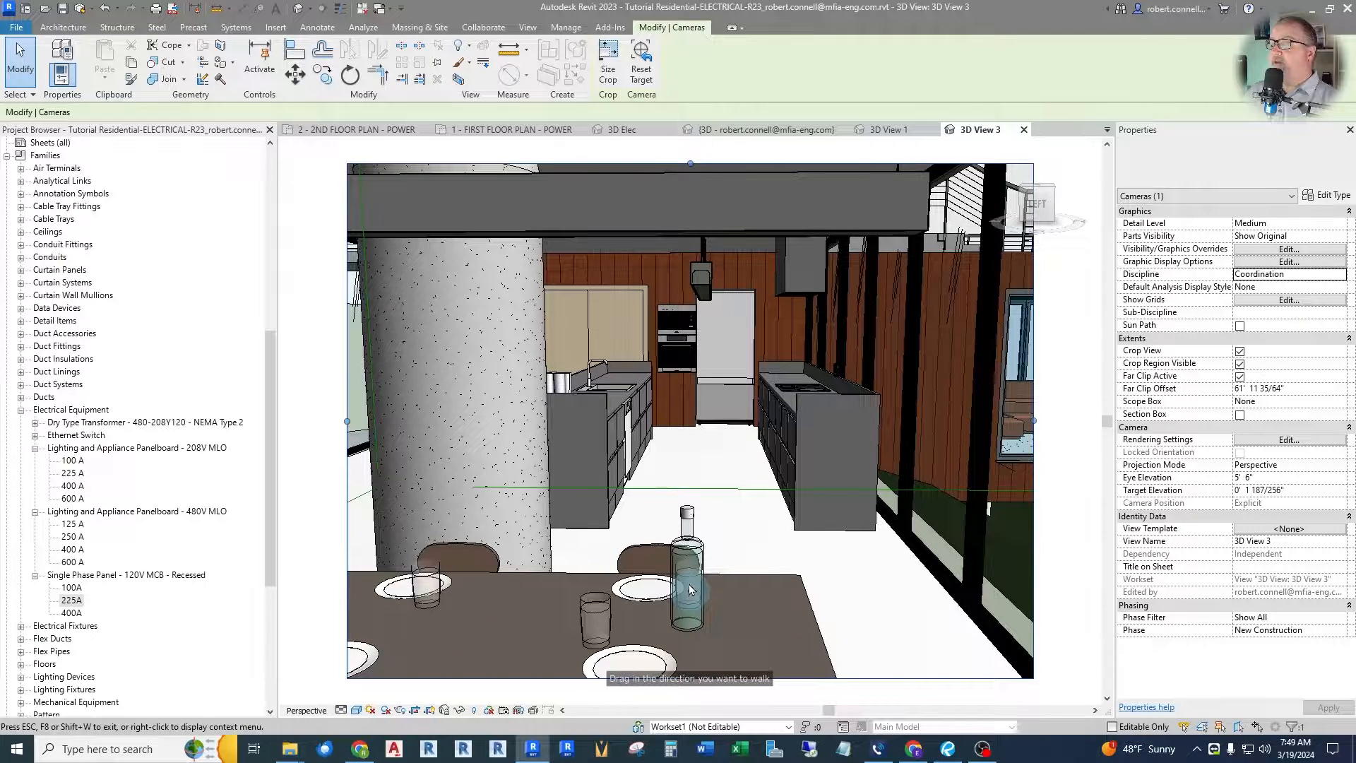
mouse_move(691, 578)
mouse_down()
mouse_move(475, 644)
mouse_move(621, 613)
mouse_move(706, 541)
mouse_move(614, 555)
mouse_move(628, 625)
mouse_move(717, 621)
mouse_move(787, 657)
mouse_move(785, 640)
mouse_up()
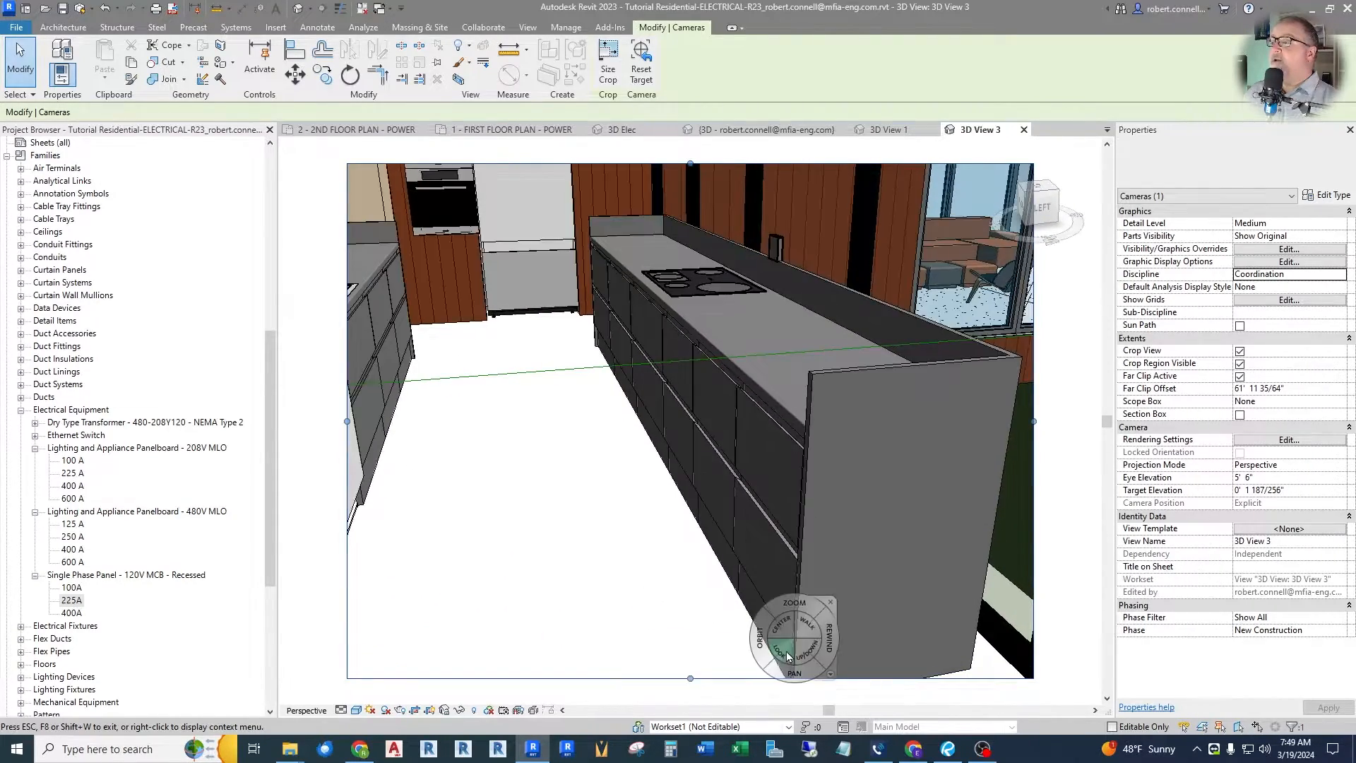
drag(703, 355, 702, 242)
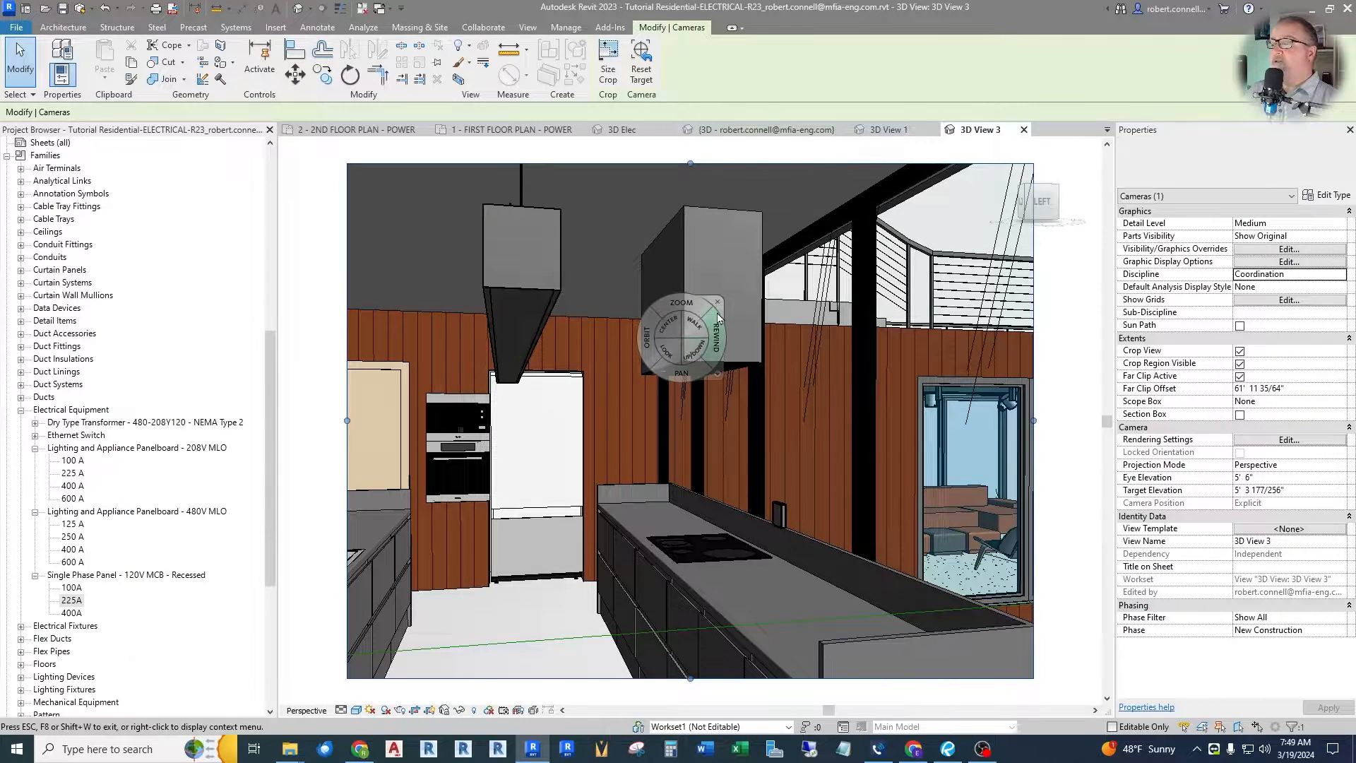
key(Escape)
key(Escape)
key(shift+w)
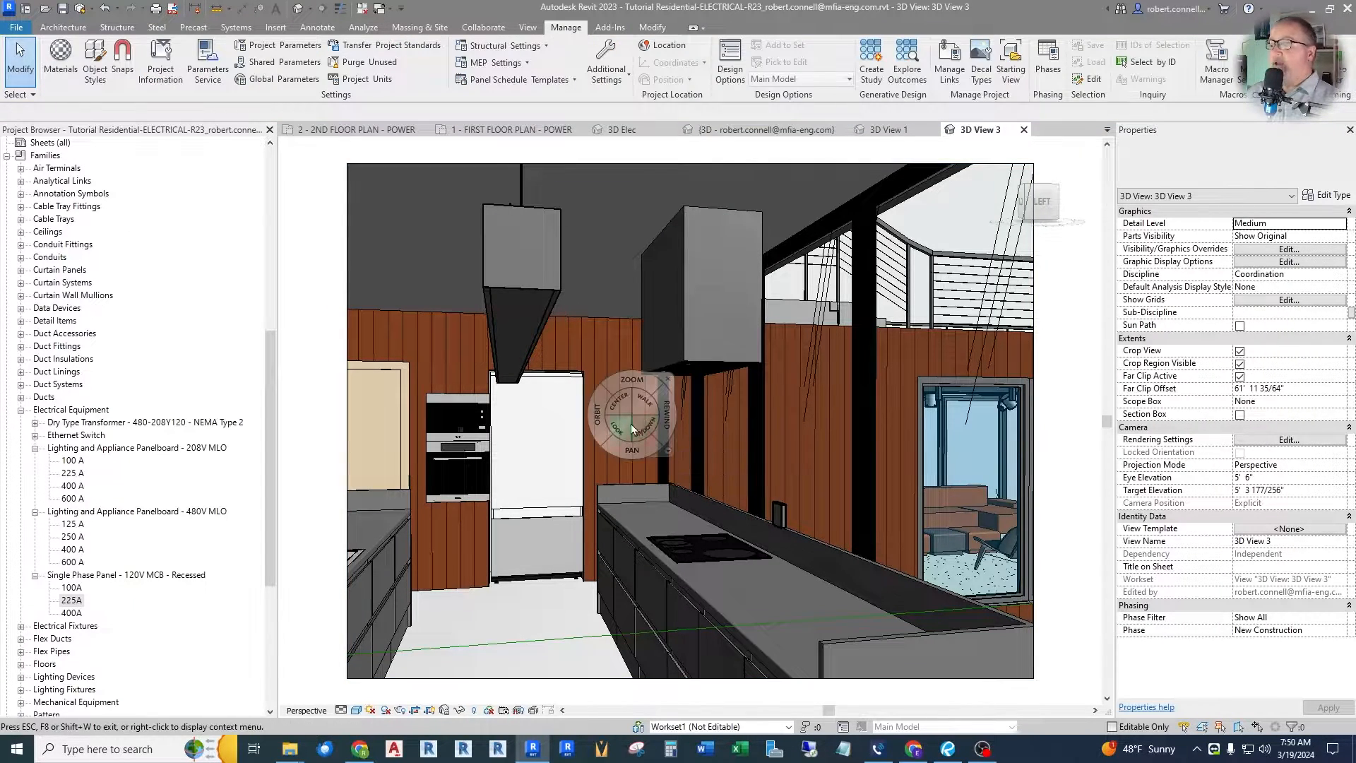
drag(632, 429, 520, 503)
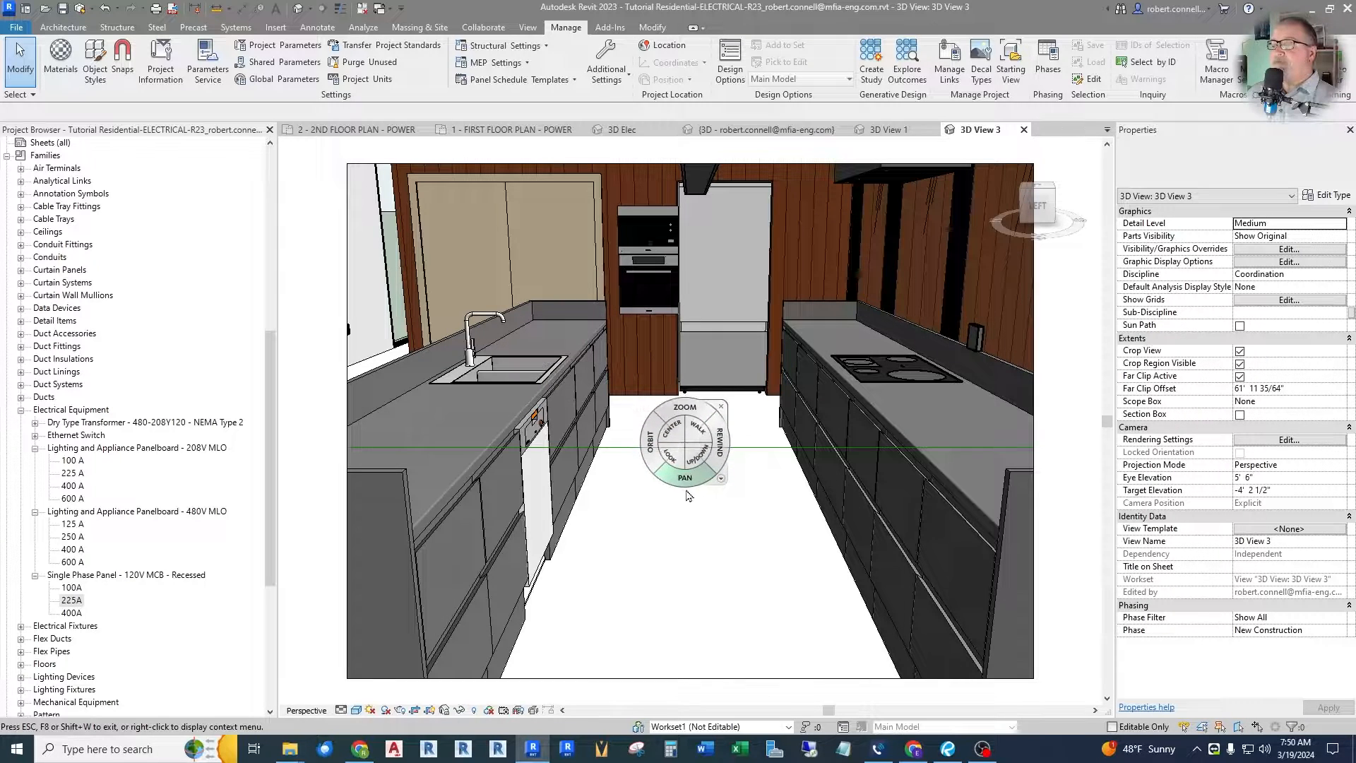
key(Escape)
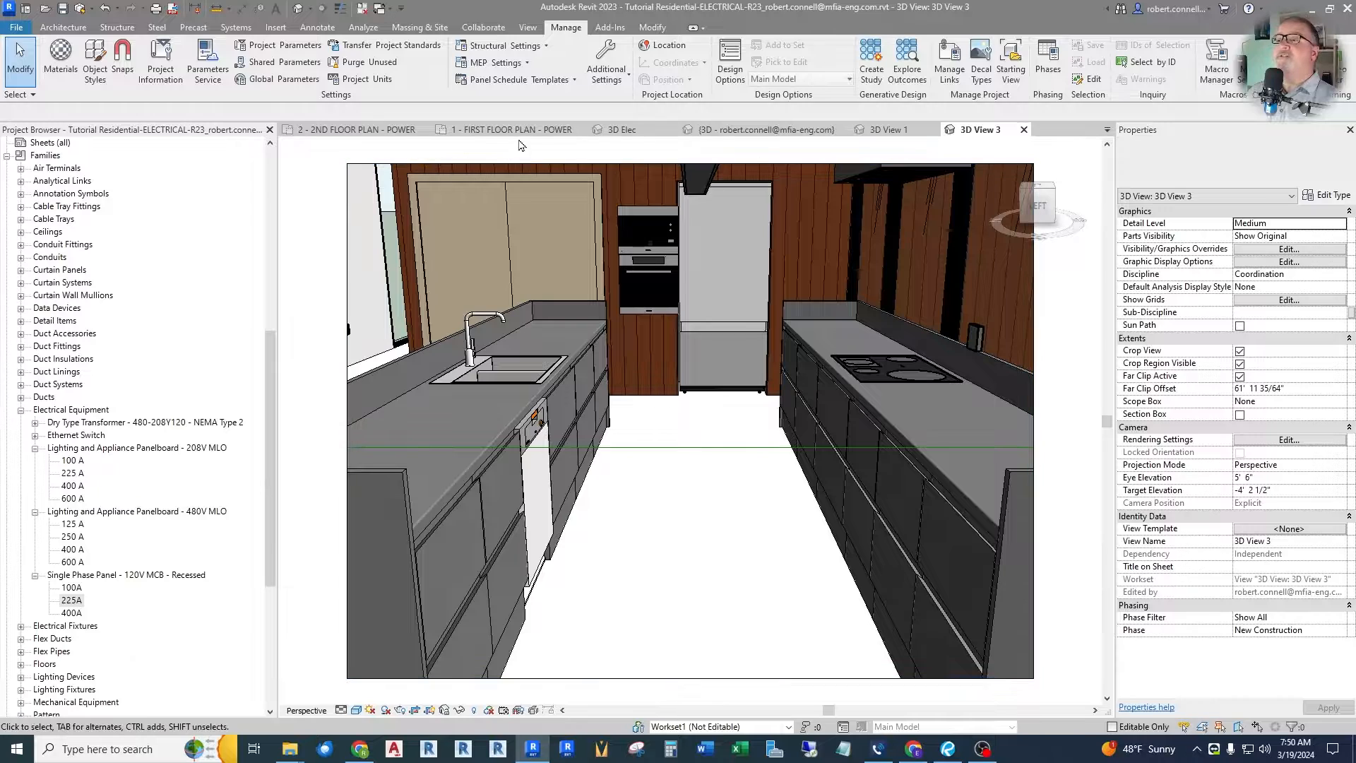
Return to the first floor power plan and examine the receptacles along the kitchen's sink and cooktop counters
click(357, 130)
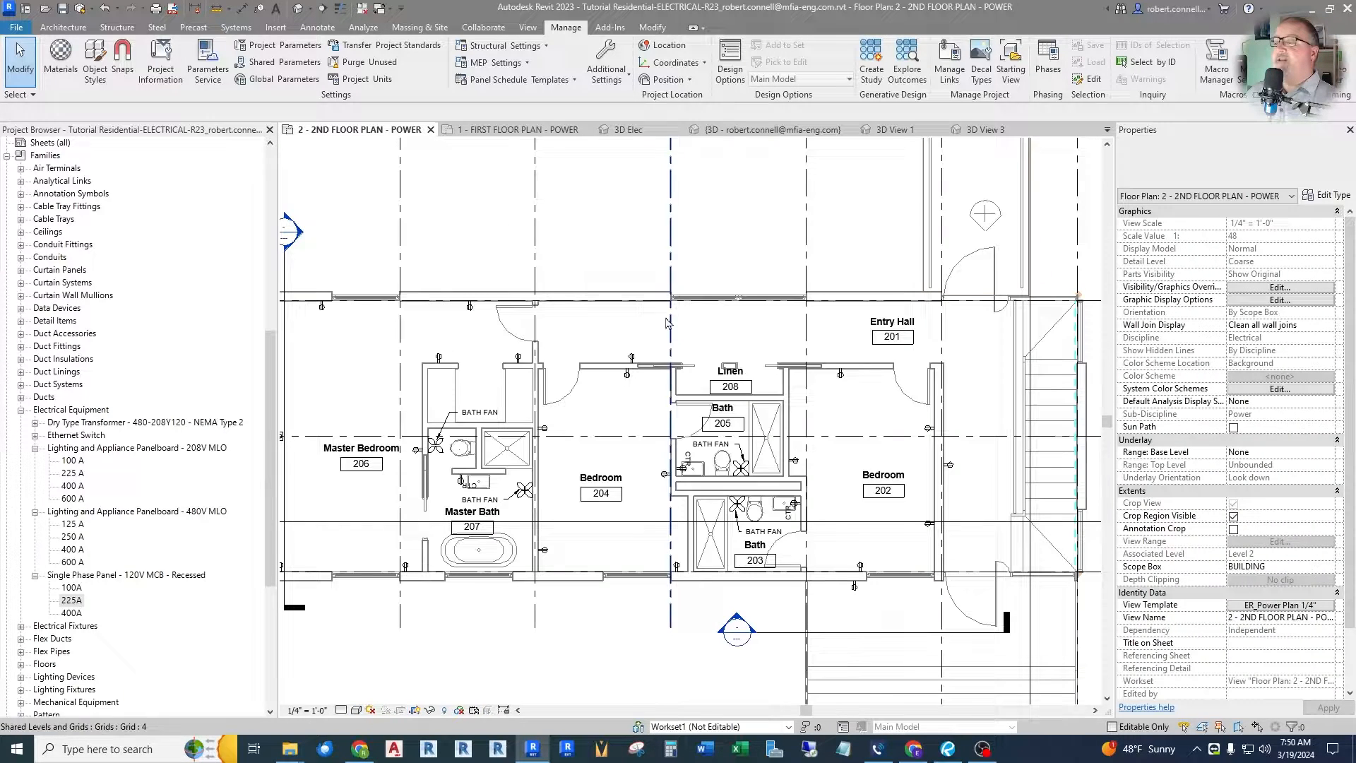
click(522, 129)
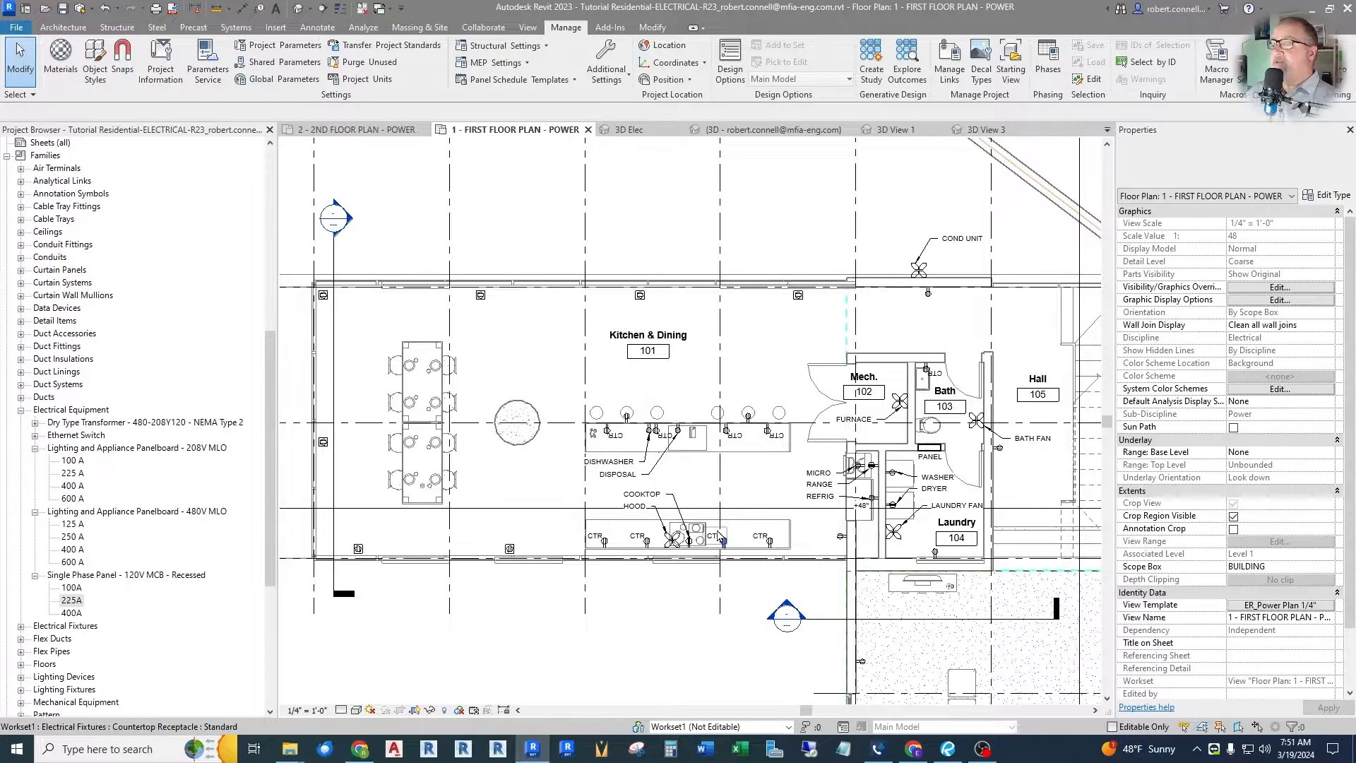
scroll(661, 470, up, 5)
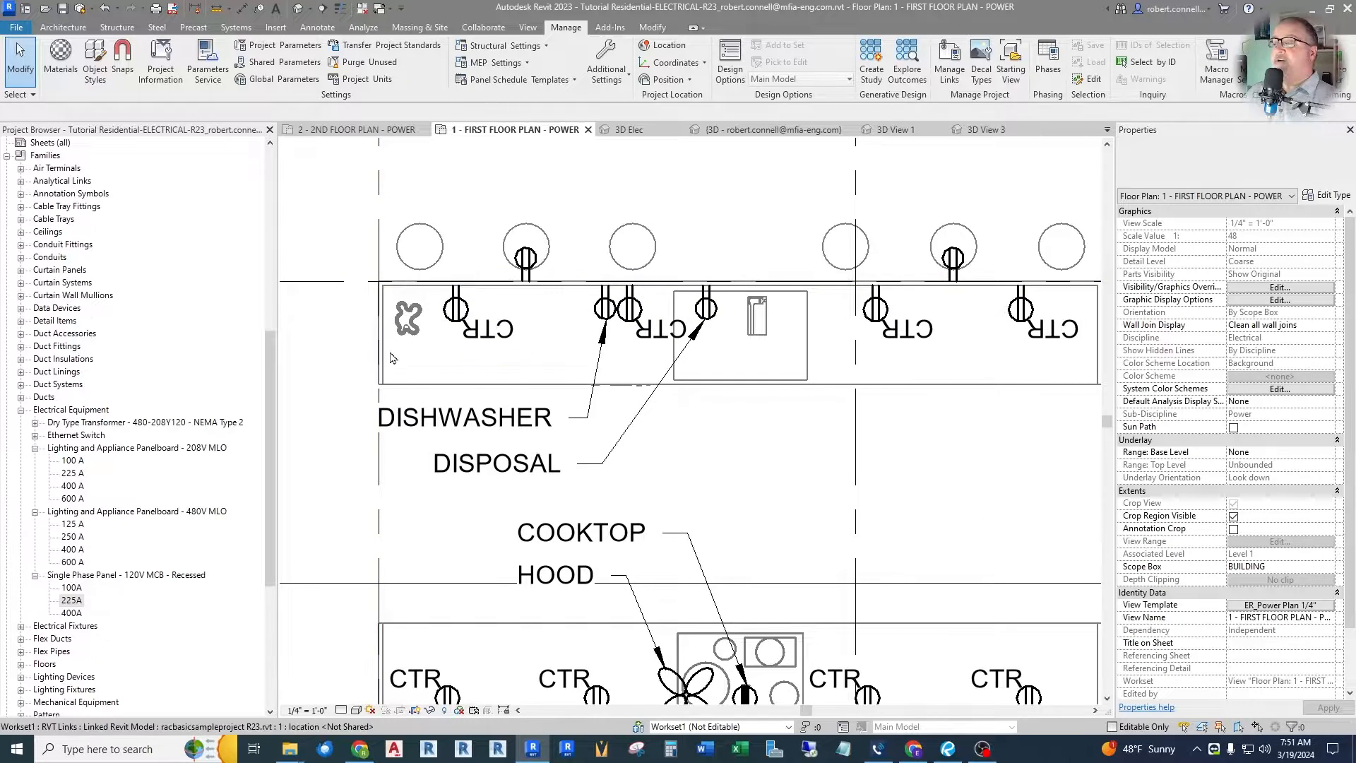
scroll(392, 358, down, 1)
scroll(403, 344, up, 1)
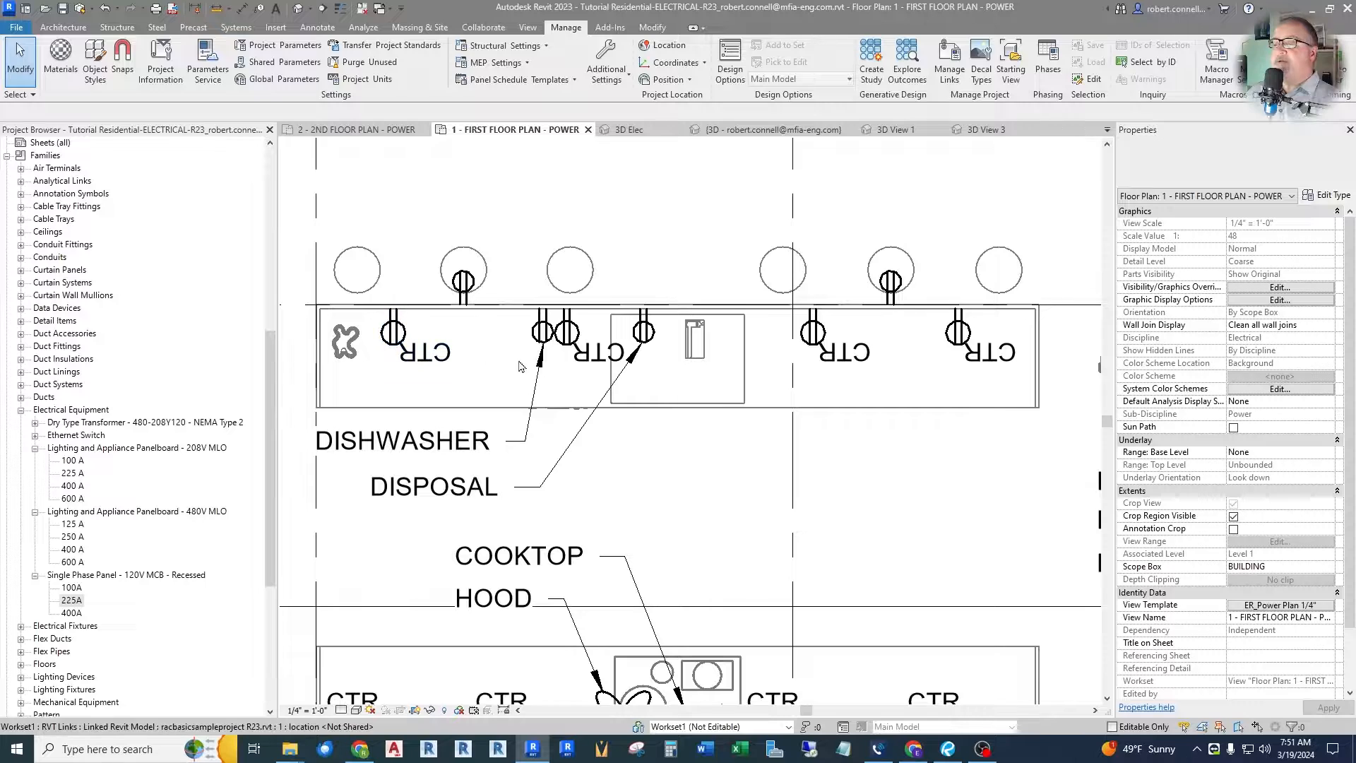
scroll(392, 332, down, 2)
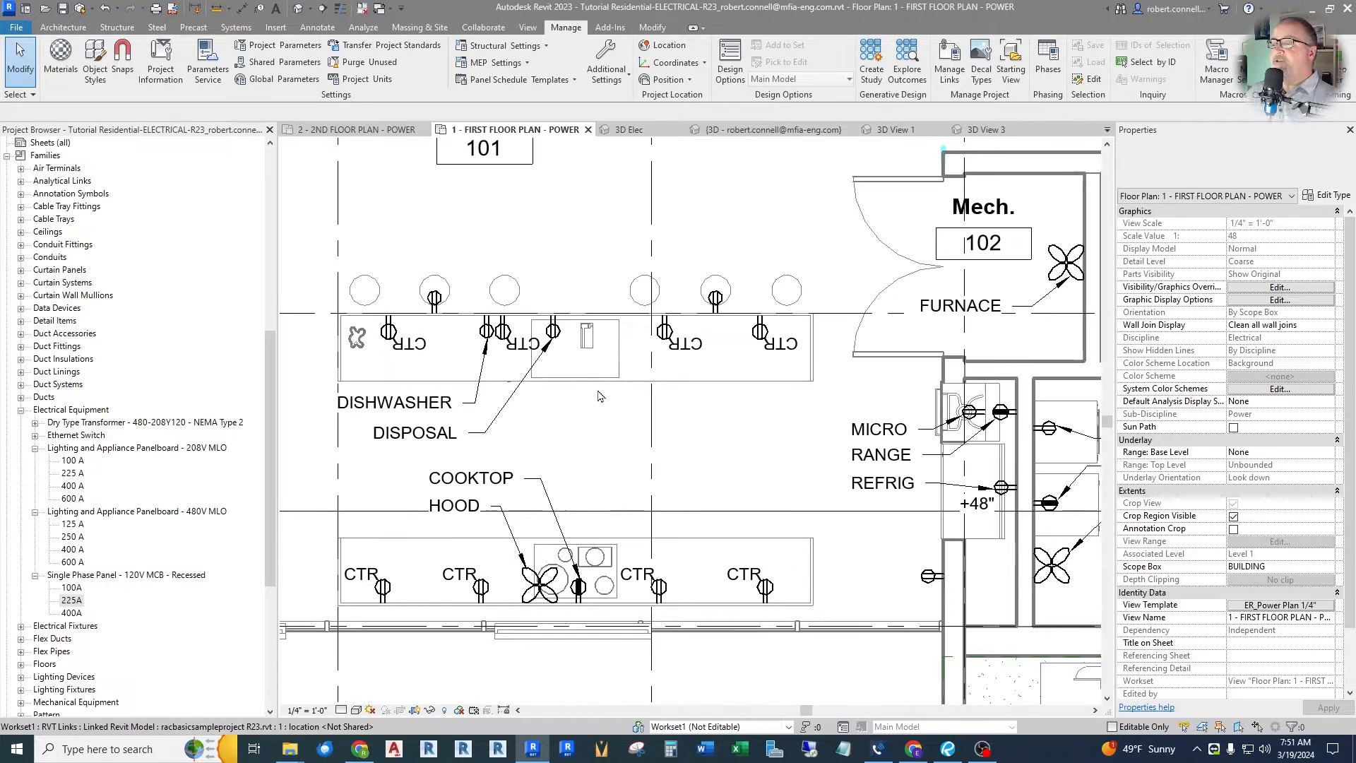
scroll(422, 333, up, 1)
scroll(422, 333, down, 2)
scroll(642, 406, up, 1)
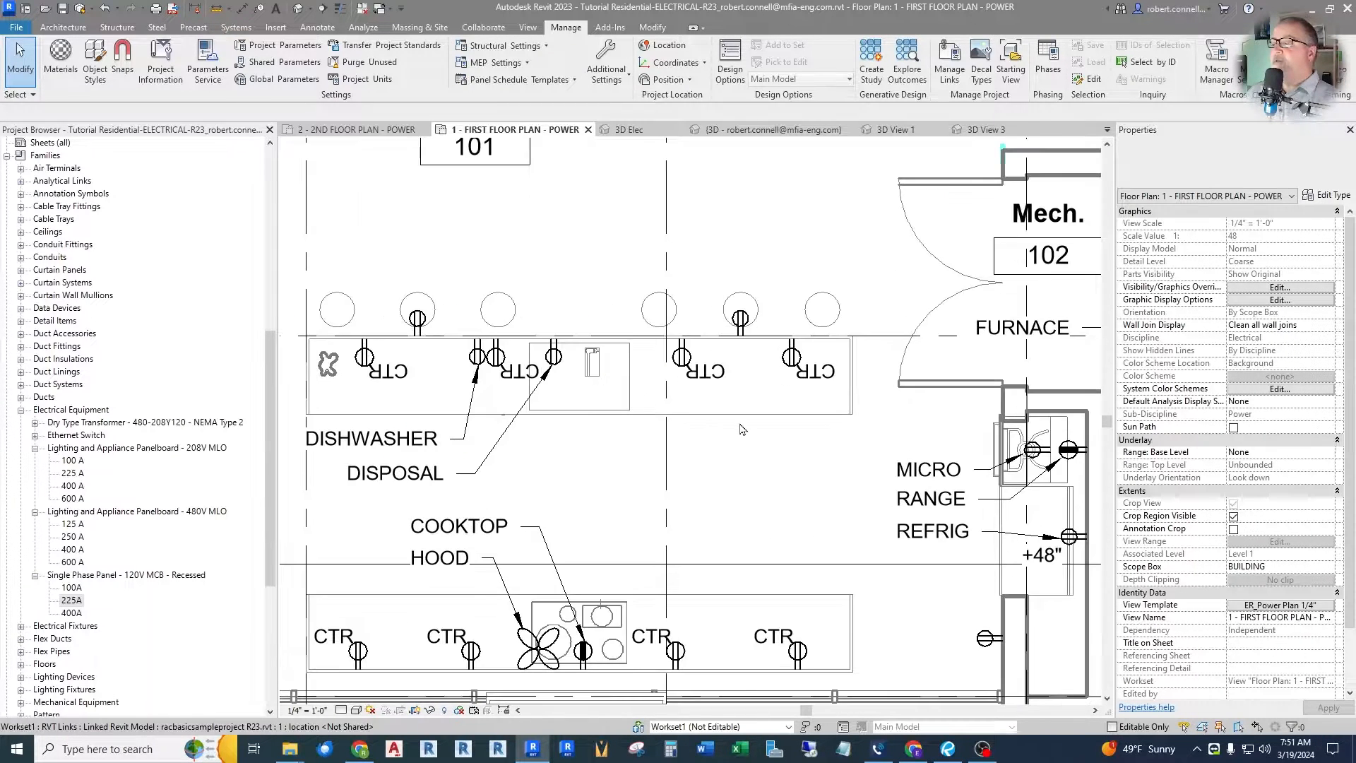
Create a power circuit for the countertop receptacle at the sink counter's end nearest the mechanical room
click(797, 356)
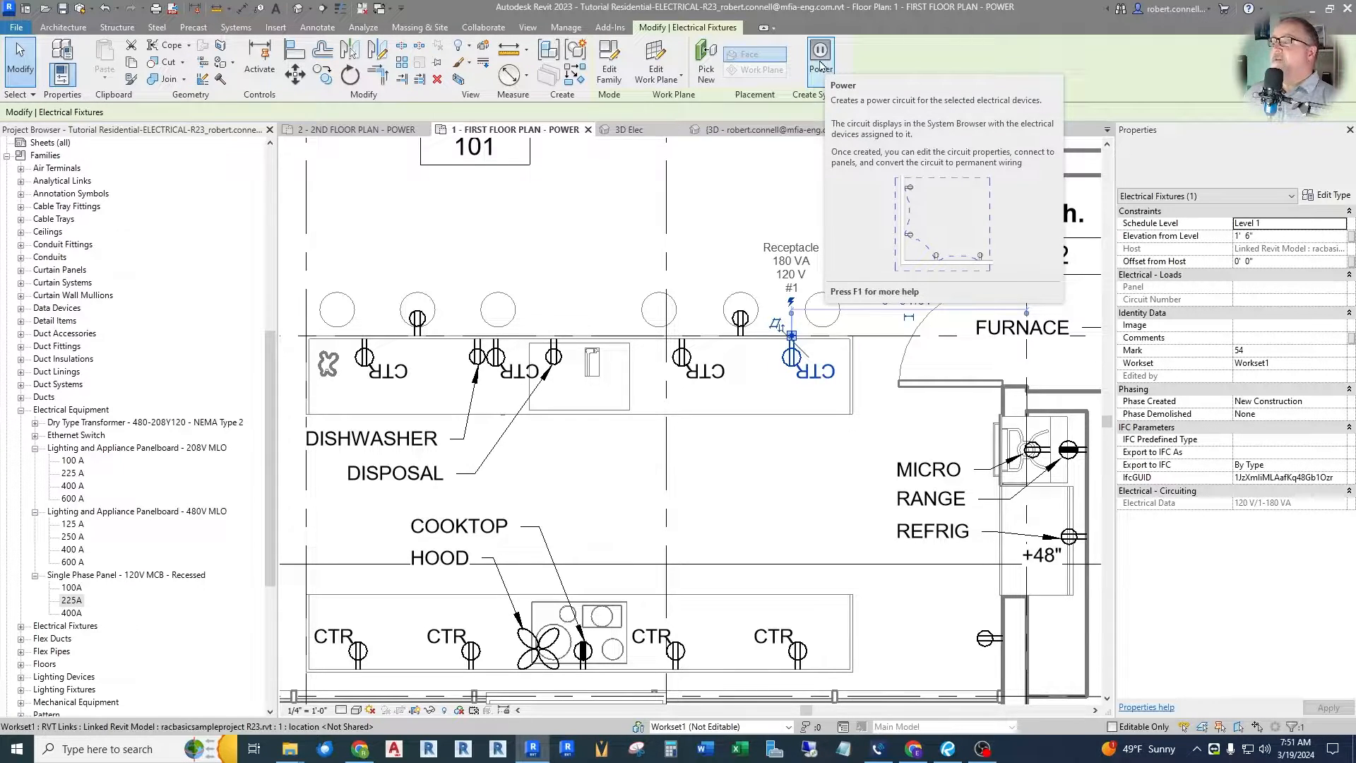
click(820, 62)
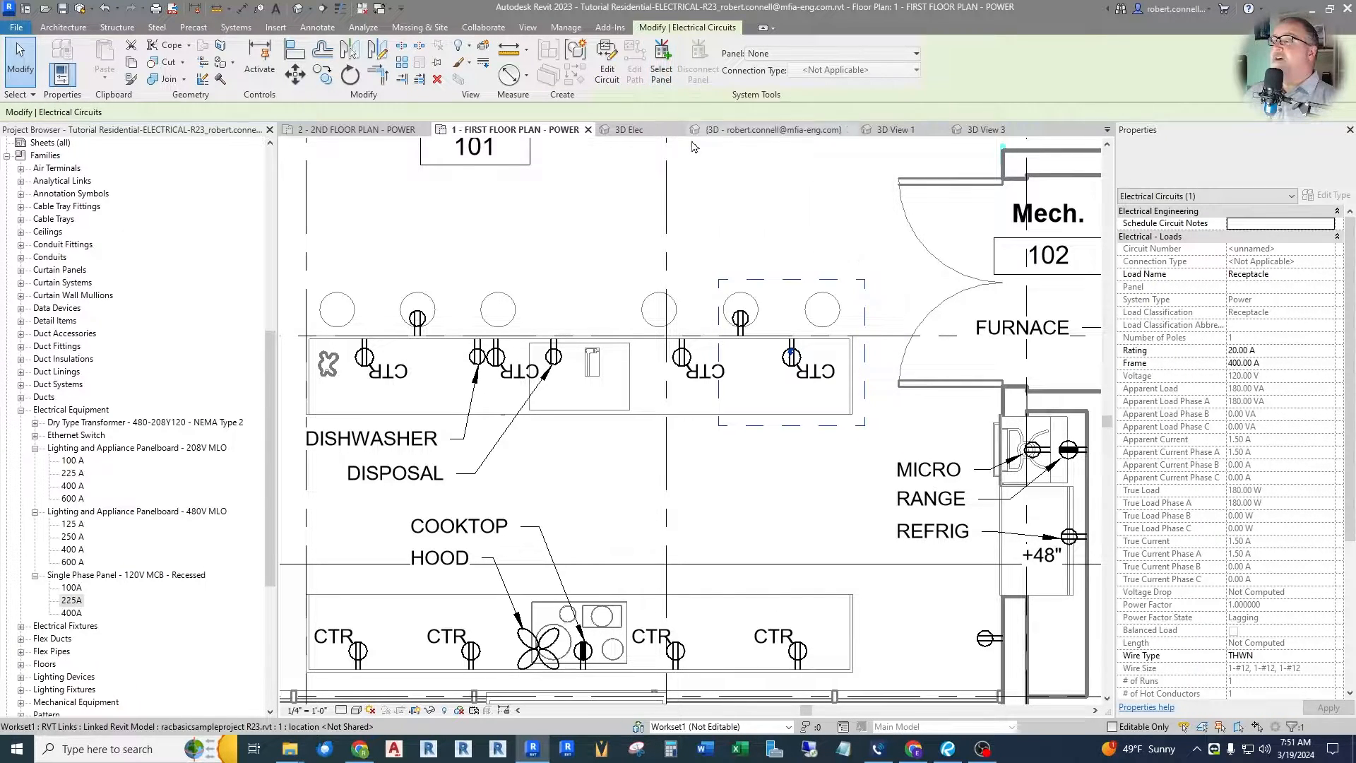
scroll(515, 252, down, 5)
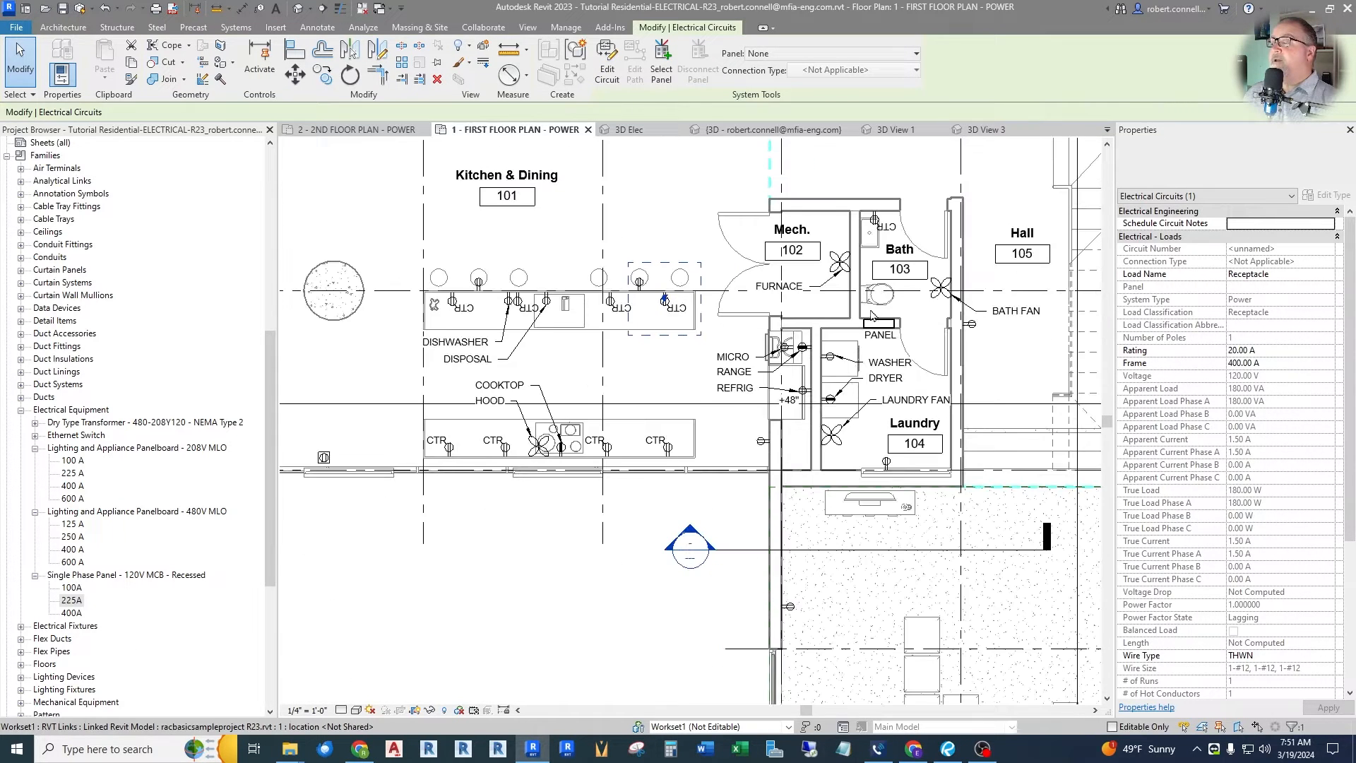
scroll(870, 326, up, 3)
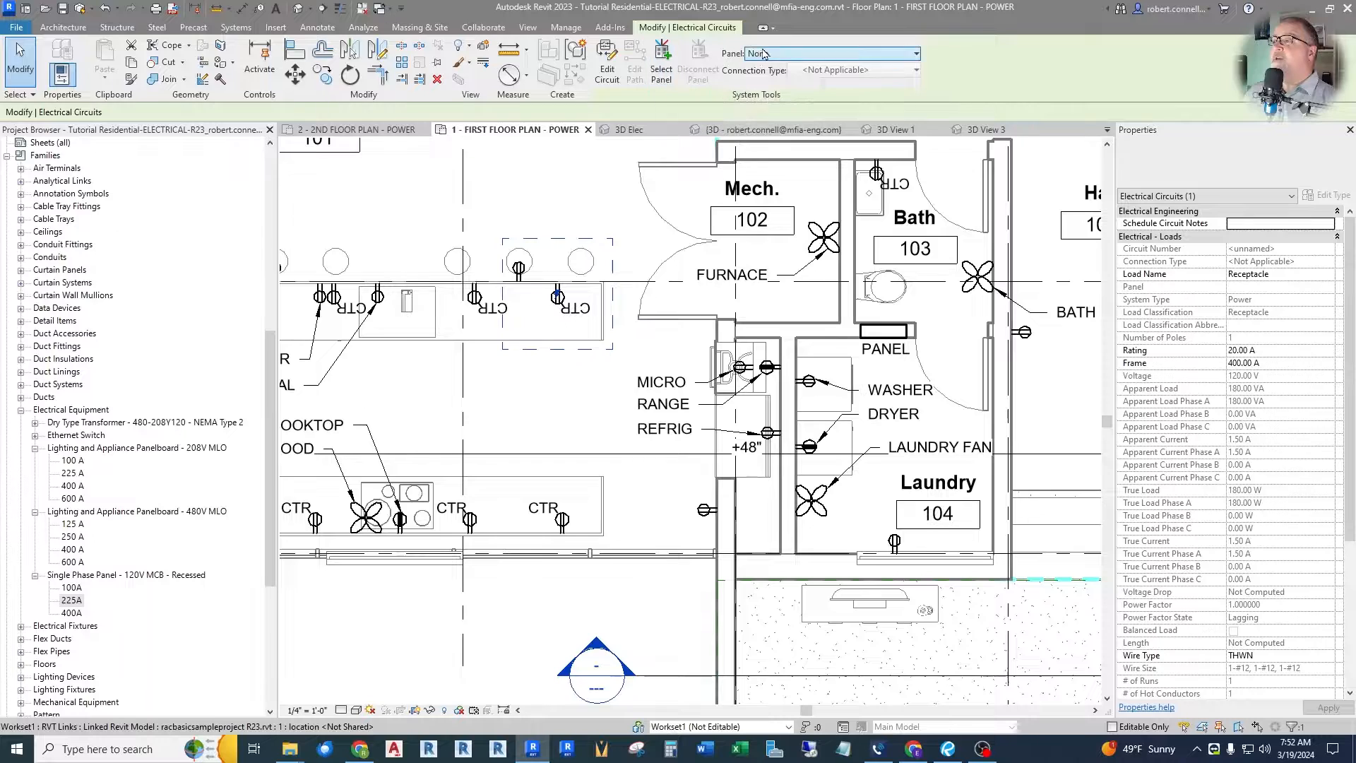
click(916, 55)
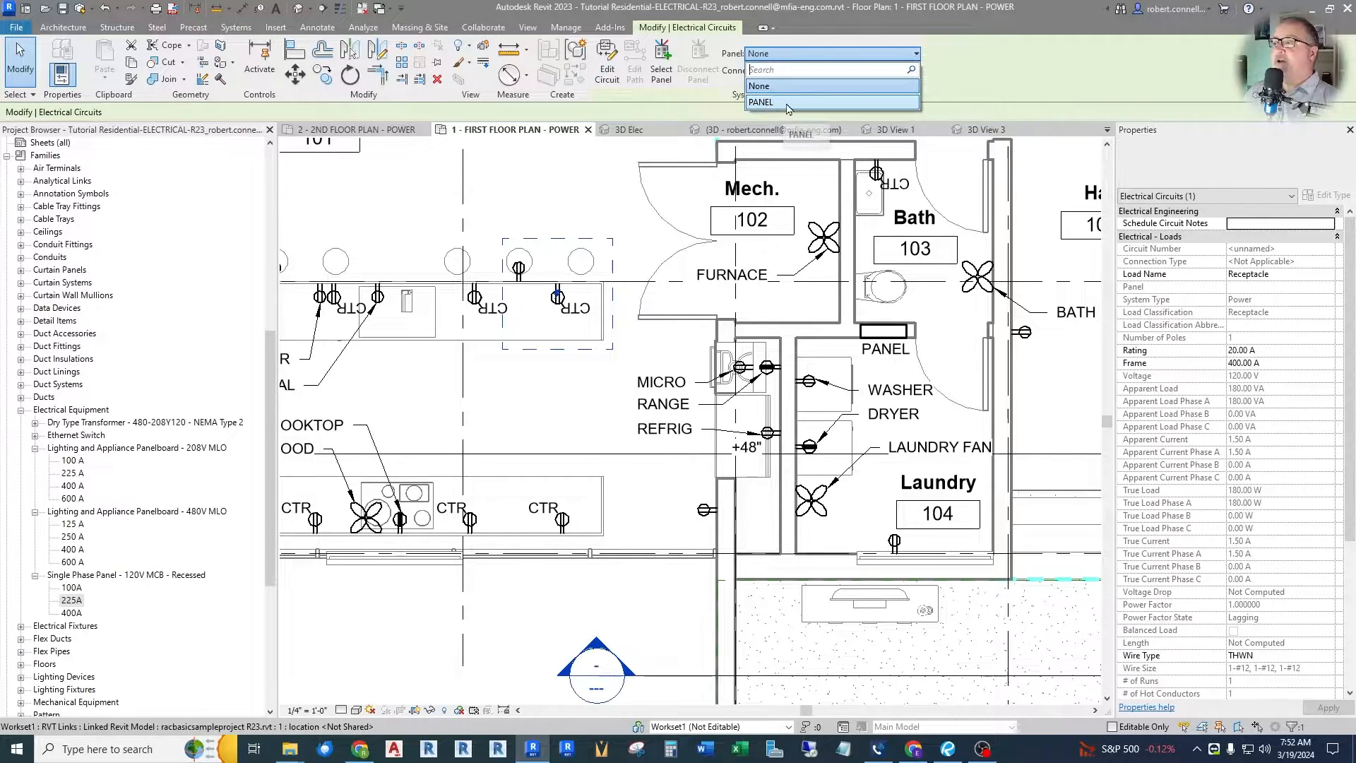
click(788, 102)
key(Escape)
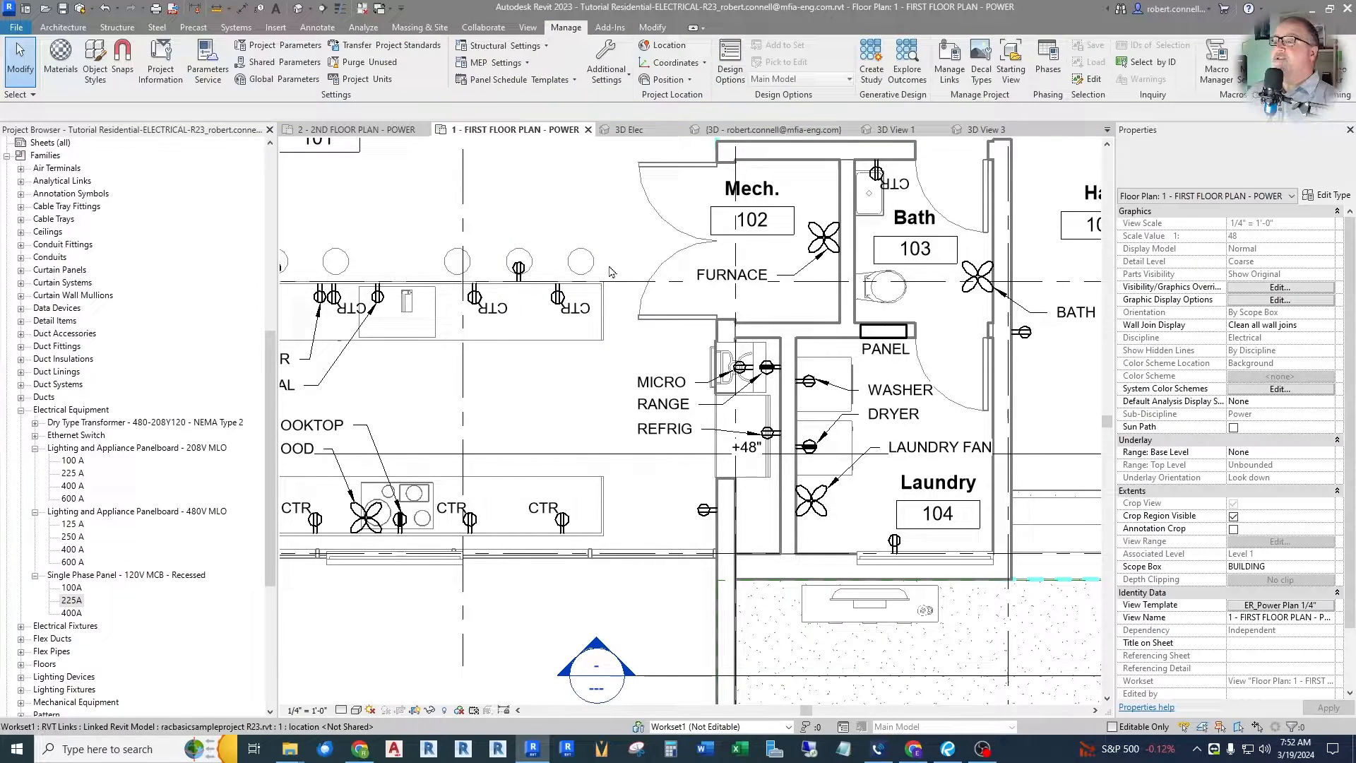
click(559, 300)
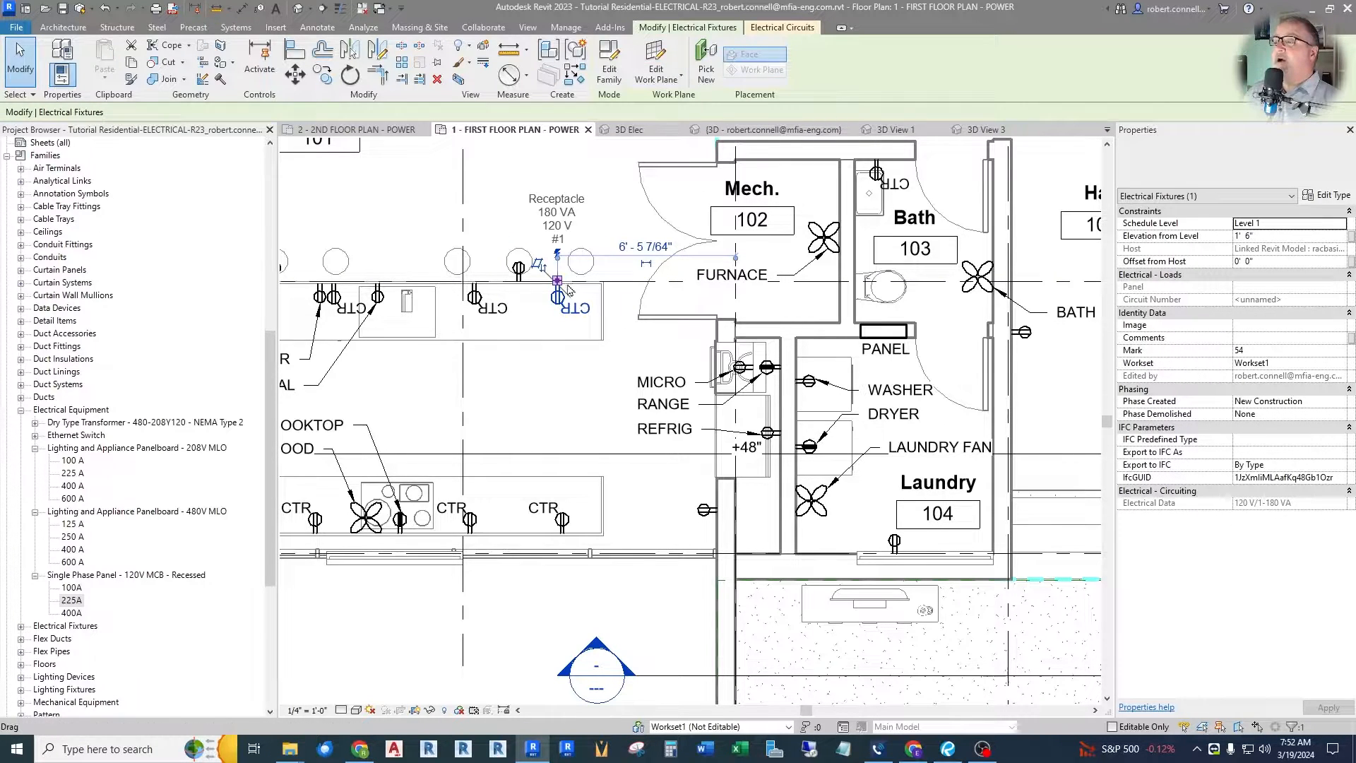
key(Escape)
key(Escape)
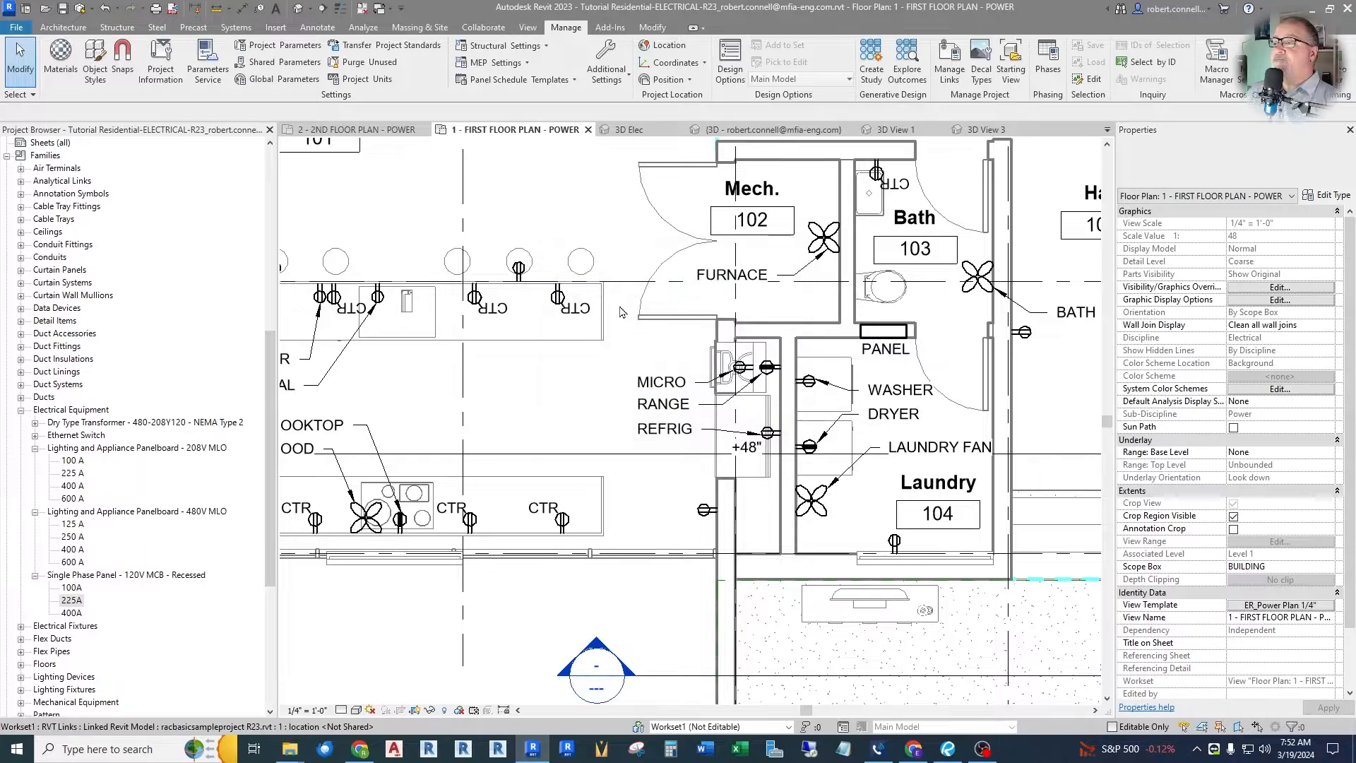
Assign the circuit of the sink counter's end receptacle near the mechanical room to the panel named PANEL
click(558, 298)
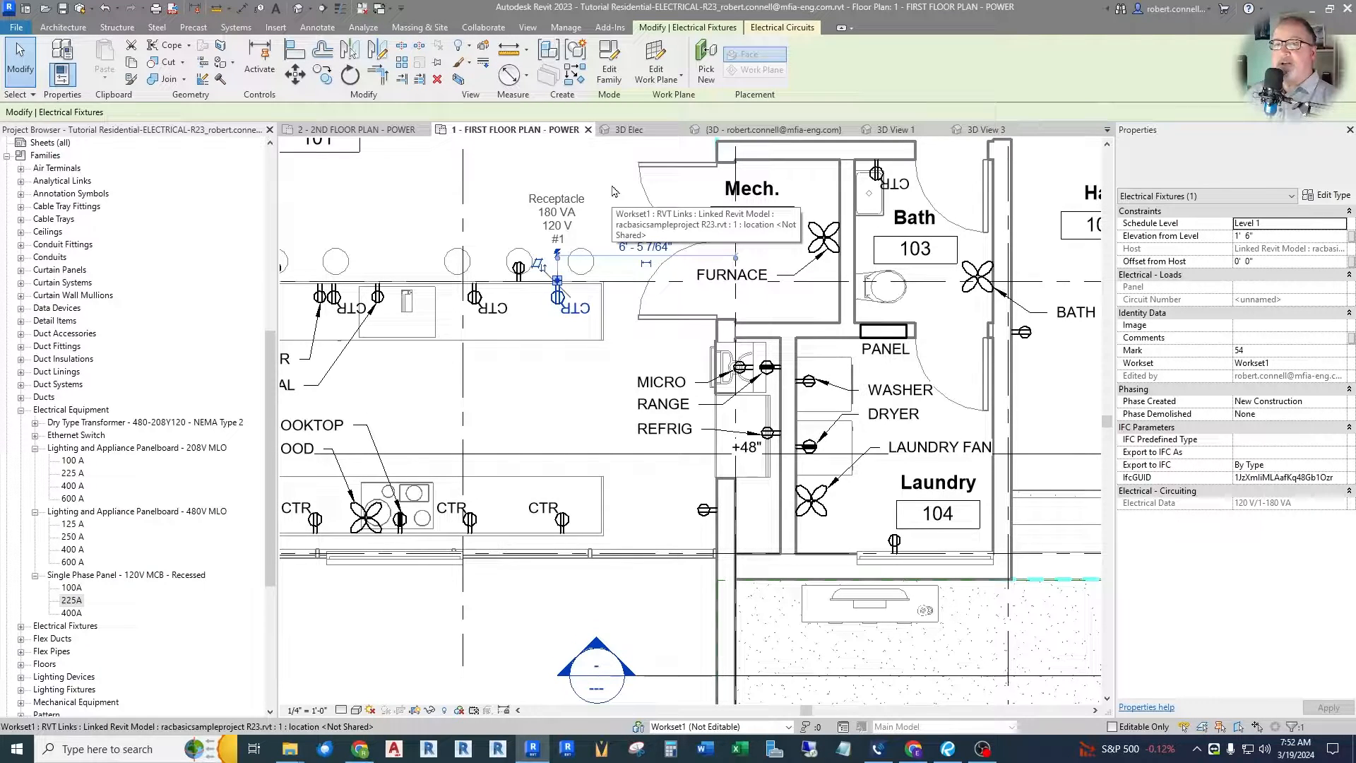
click(767, 30)
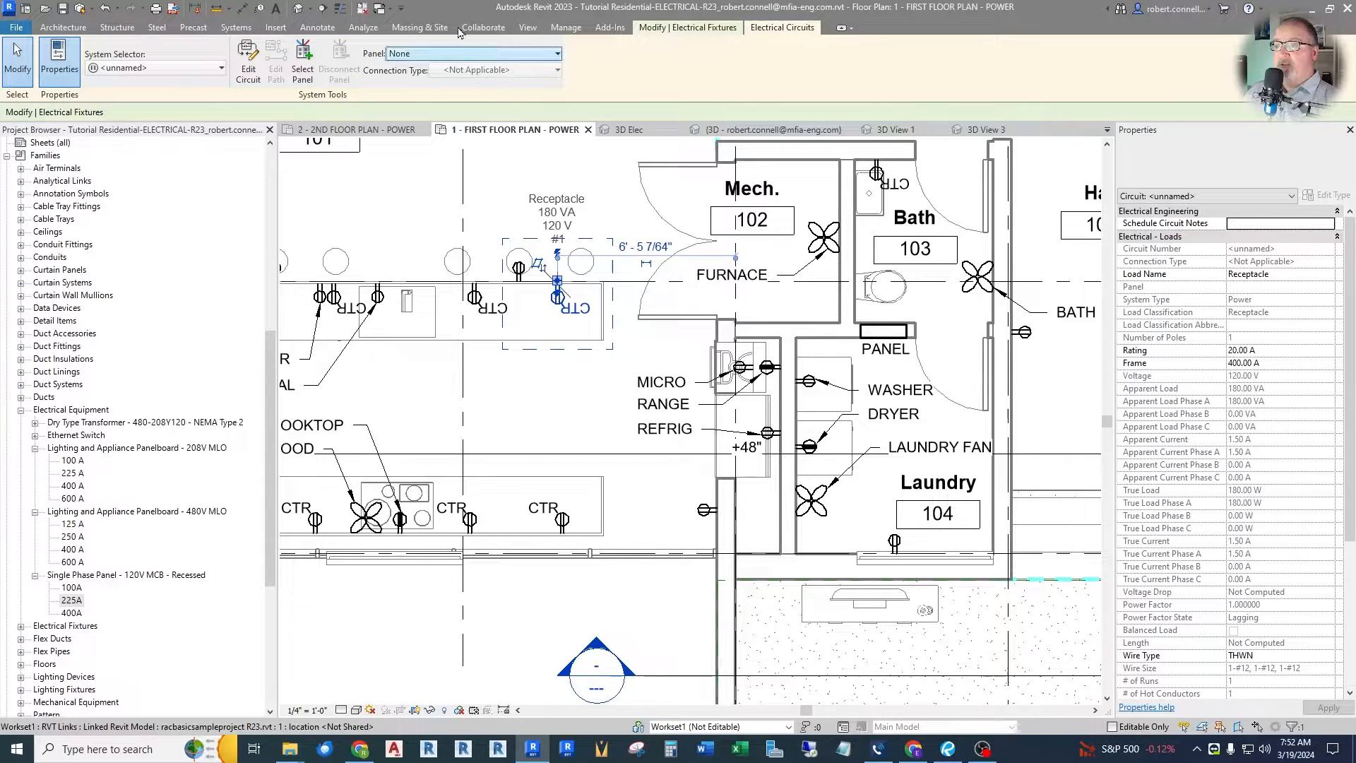
click(558, 58)
click(414, 104)
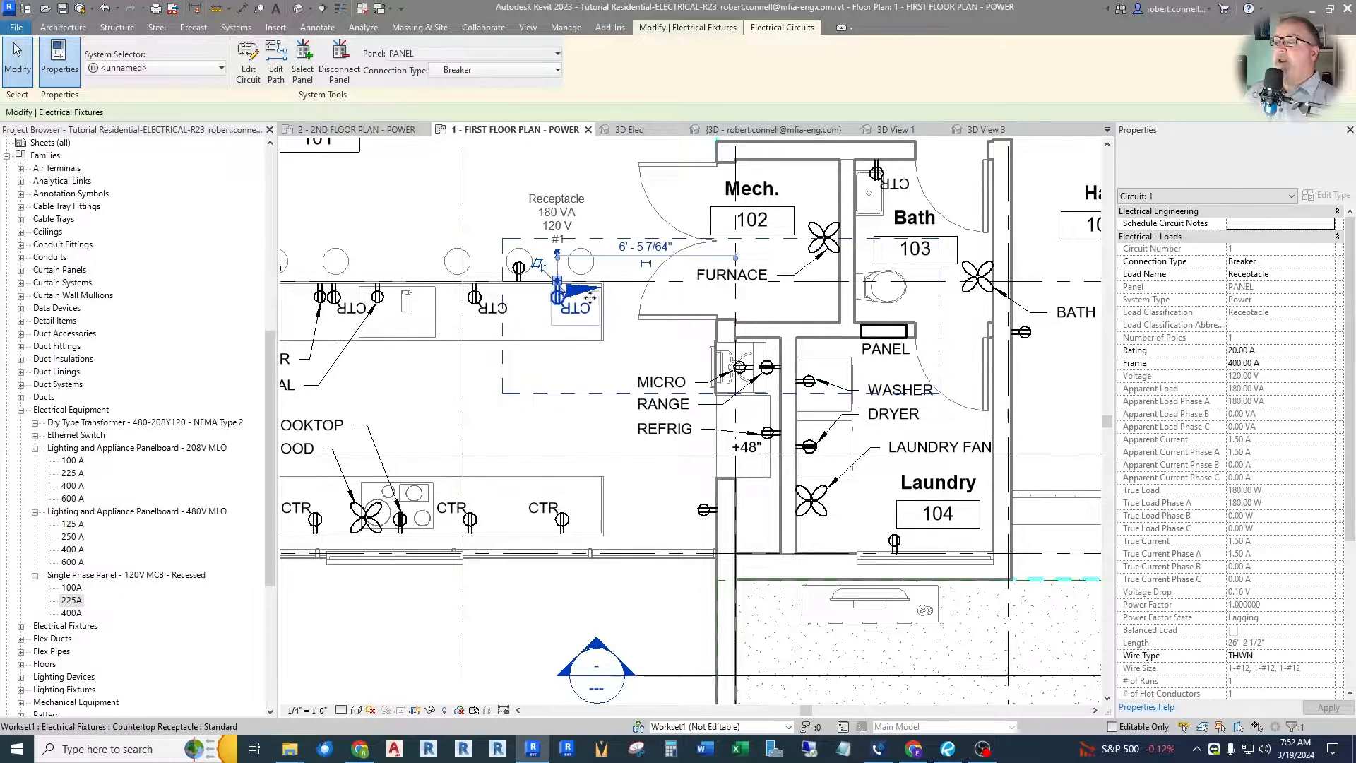
scroll(572, 302, up, 5)
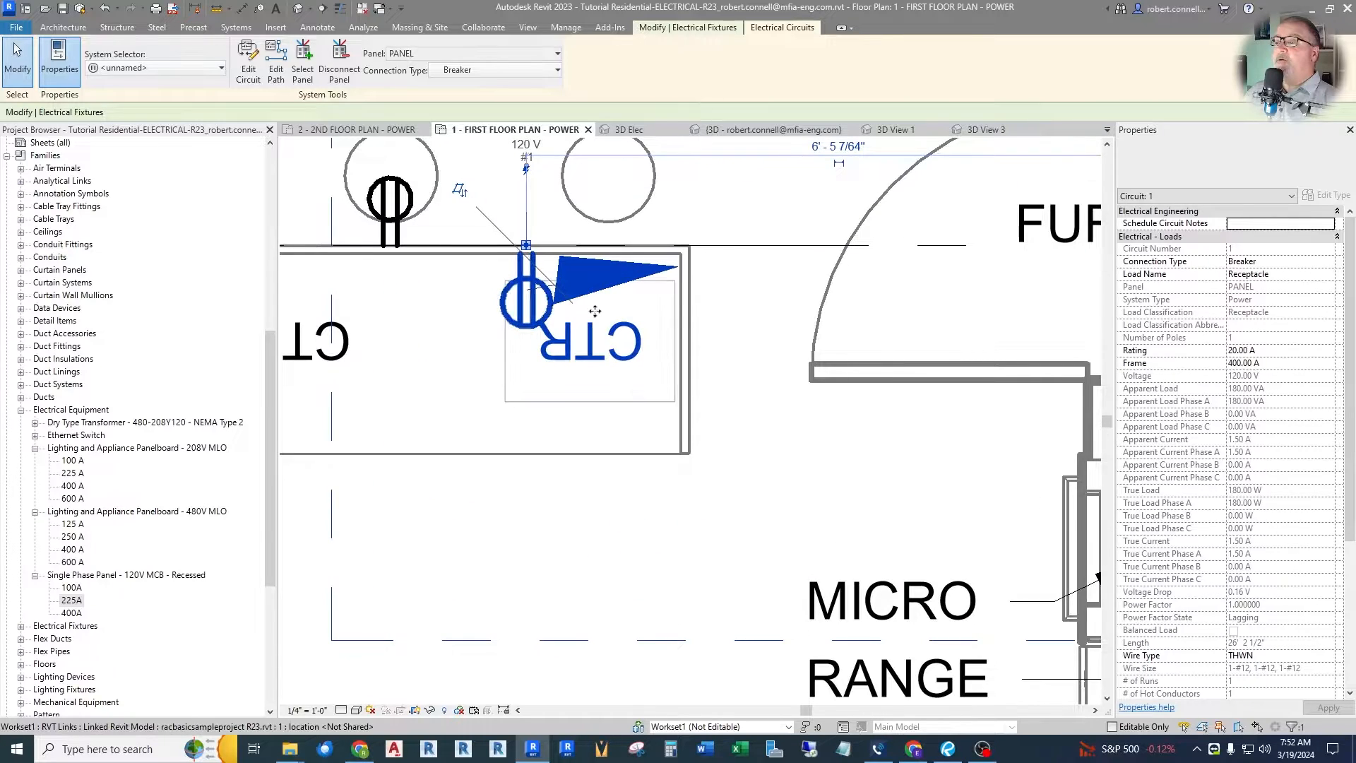
scroll(575, 337, down, 3)
scroll(574, 338, down, 3)
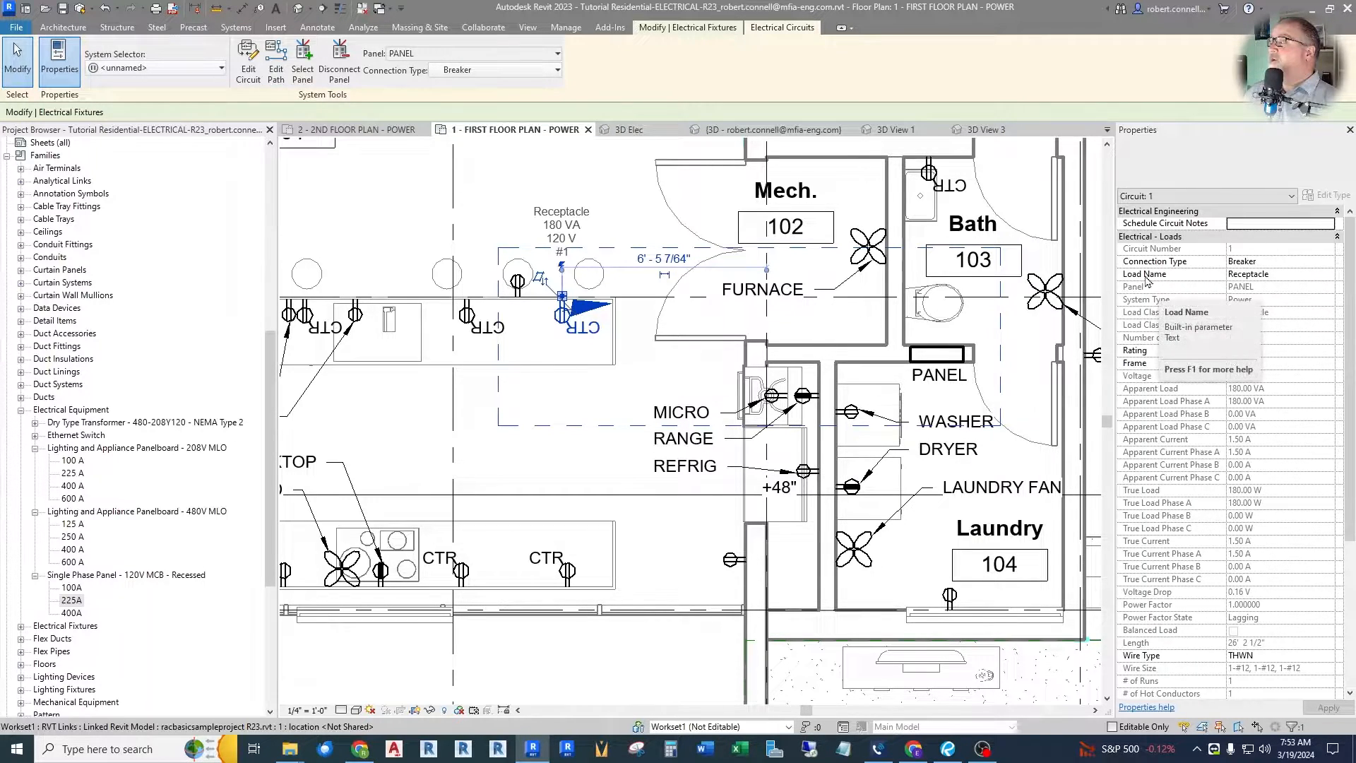
Set the circuit's load name to REC - KITCHEN and review its remaining electrical properties
click(1278, 276)
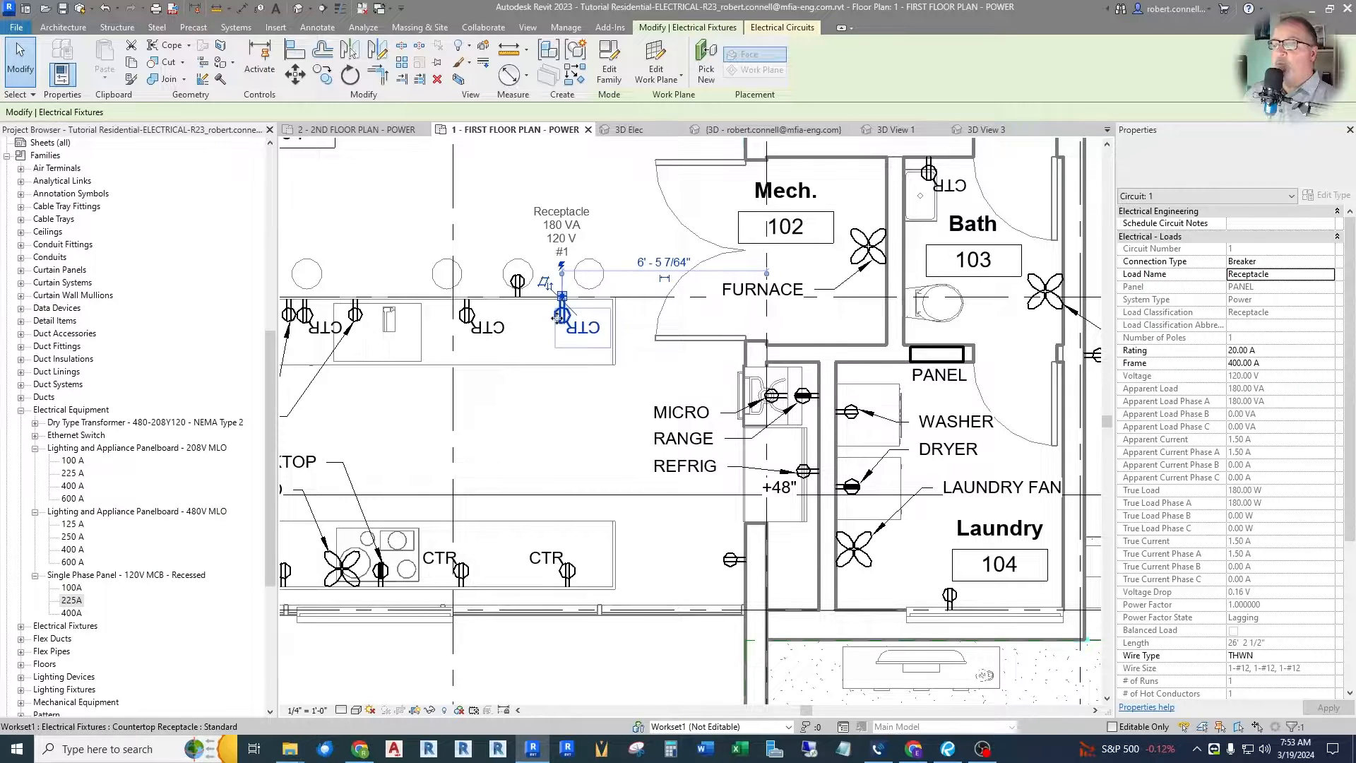
click(1296, 272)
text(REC)
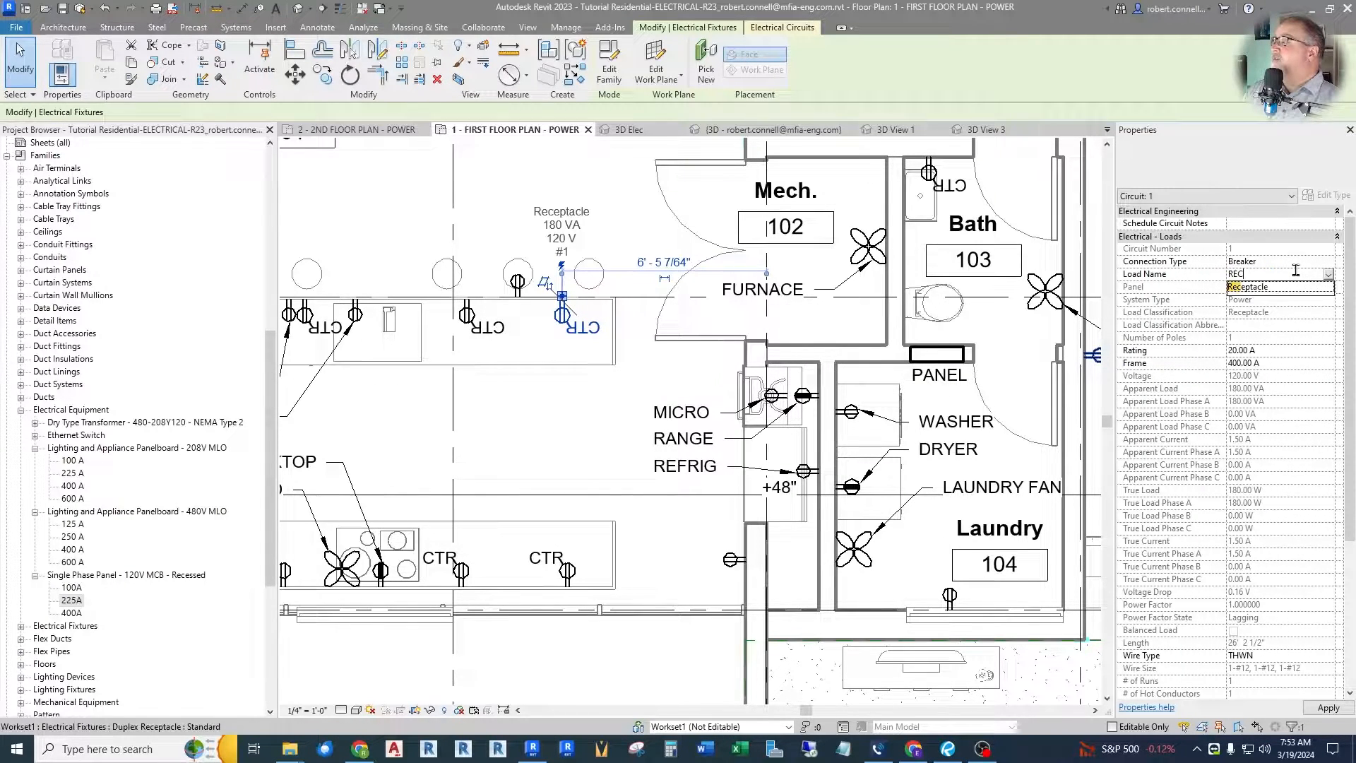
text( - KIT)
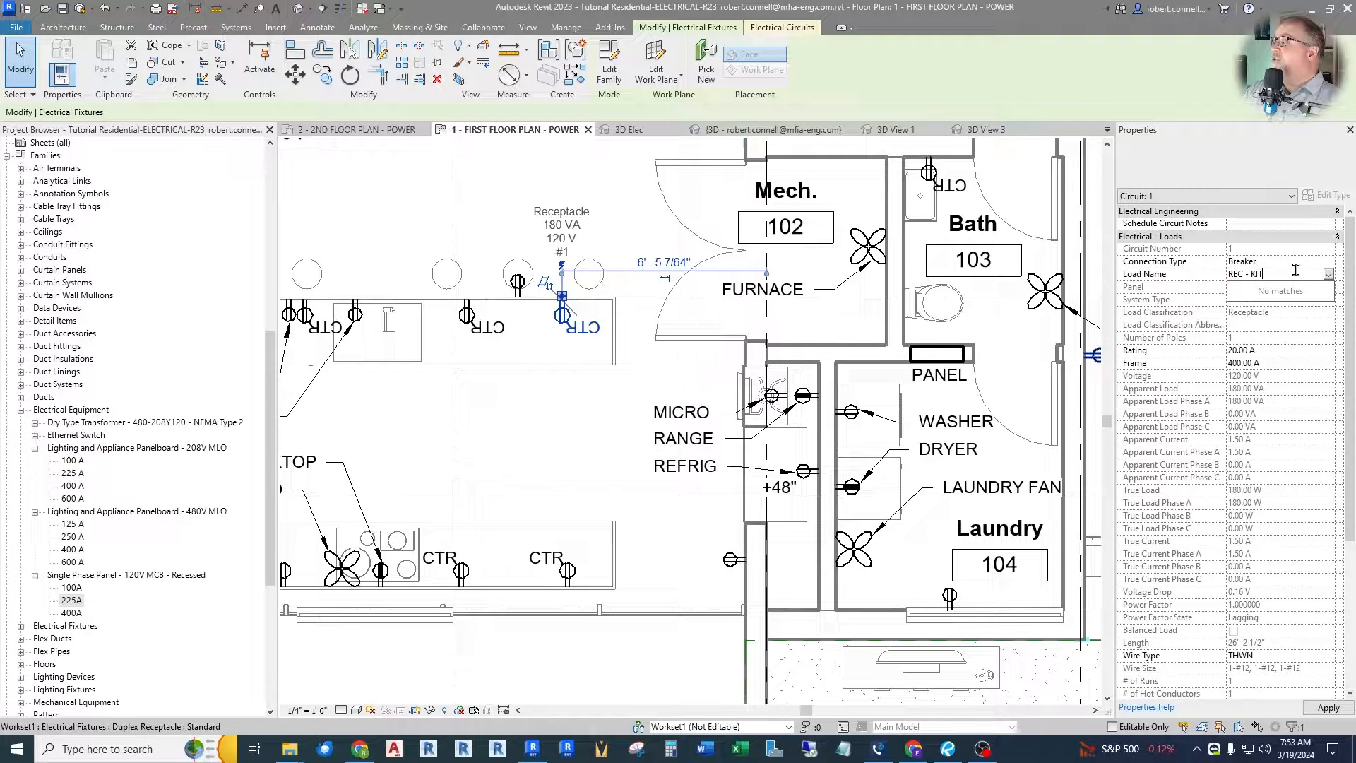
text(CHEN)
key(Return)
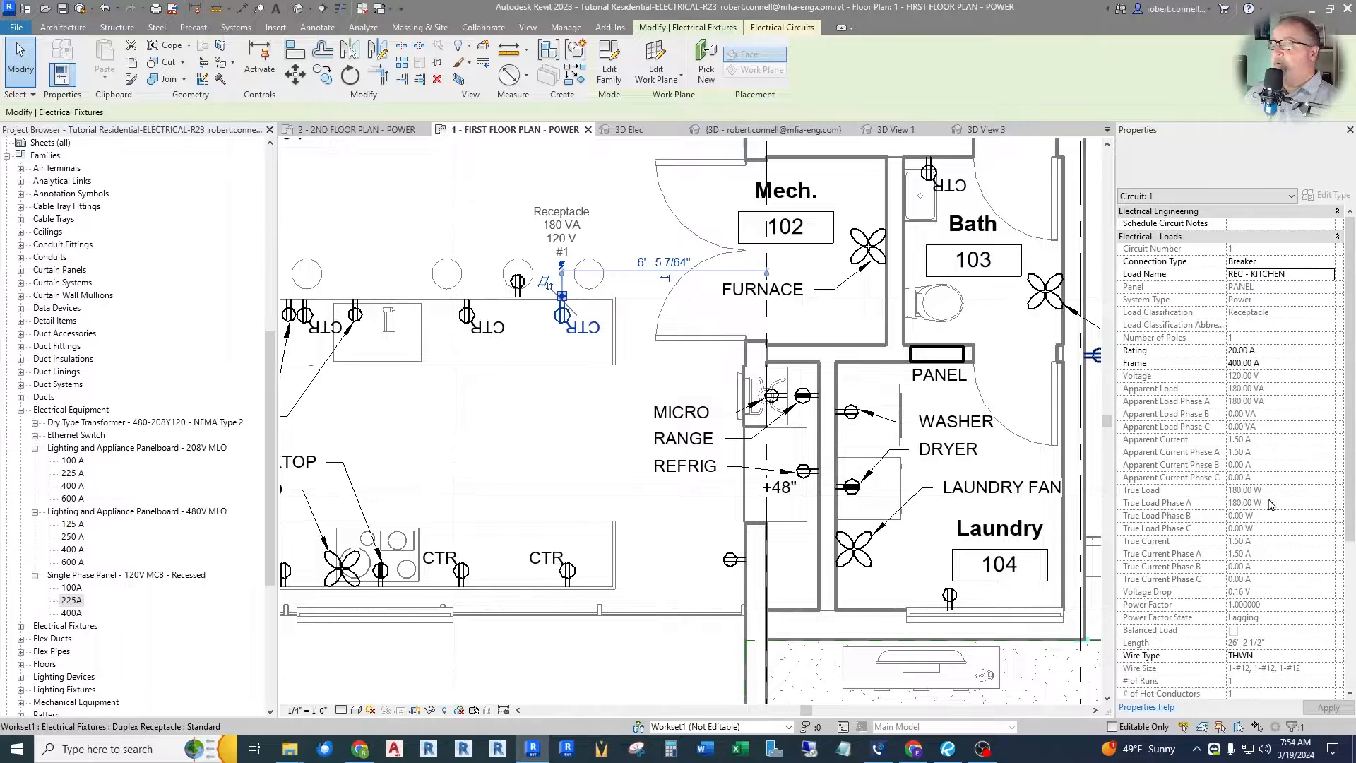
scroll(1261, 477, down, 5)
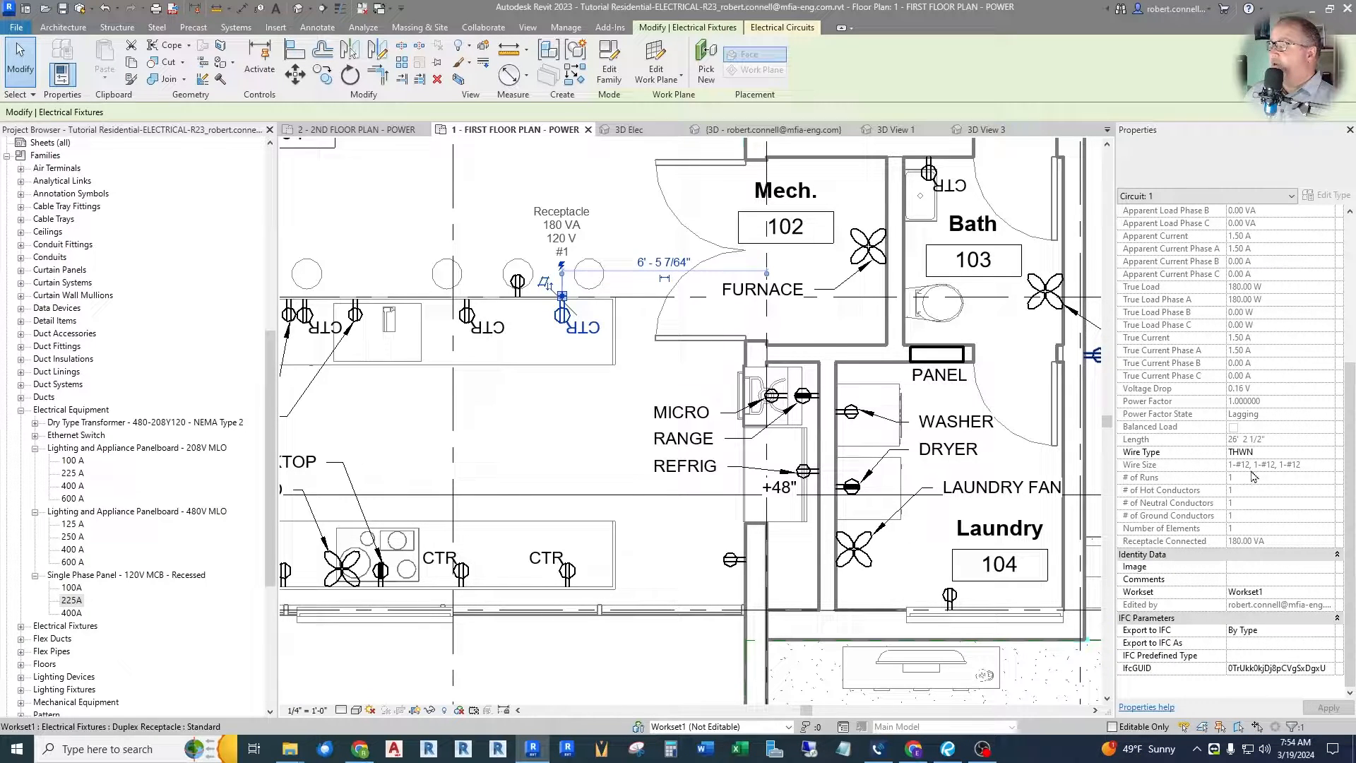
scroll(1252, 476, up, 5)
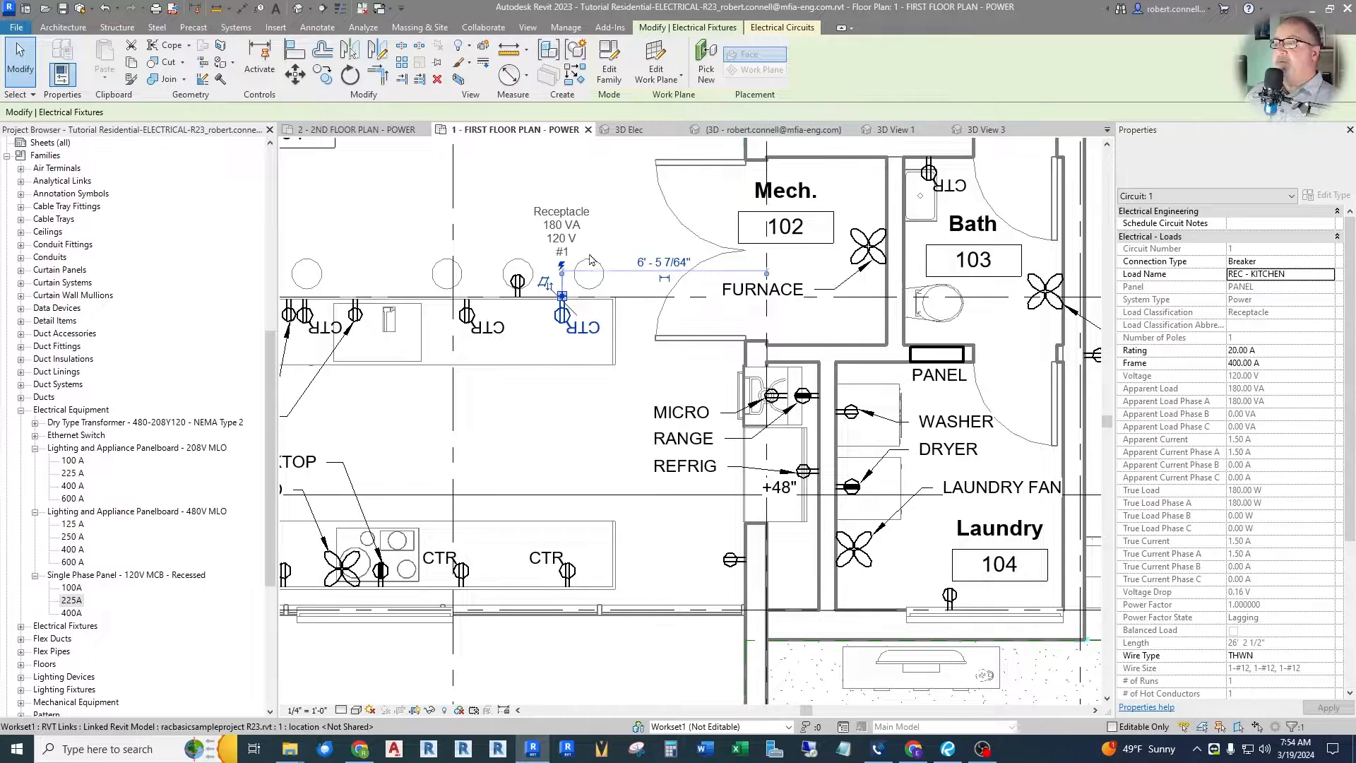
Edit the REC - KITCHEN circuit to add the other three countertop receptacles along the sink counter, and finish editing
scroll(601, 240, down, 3)
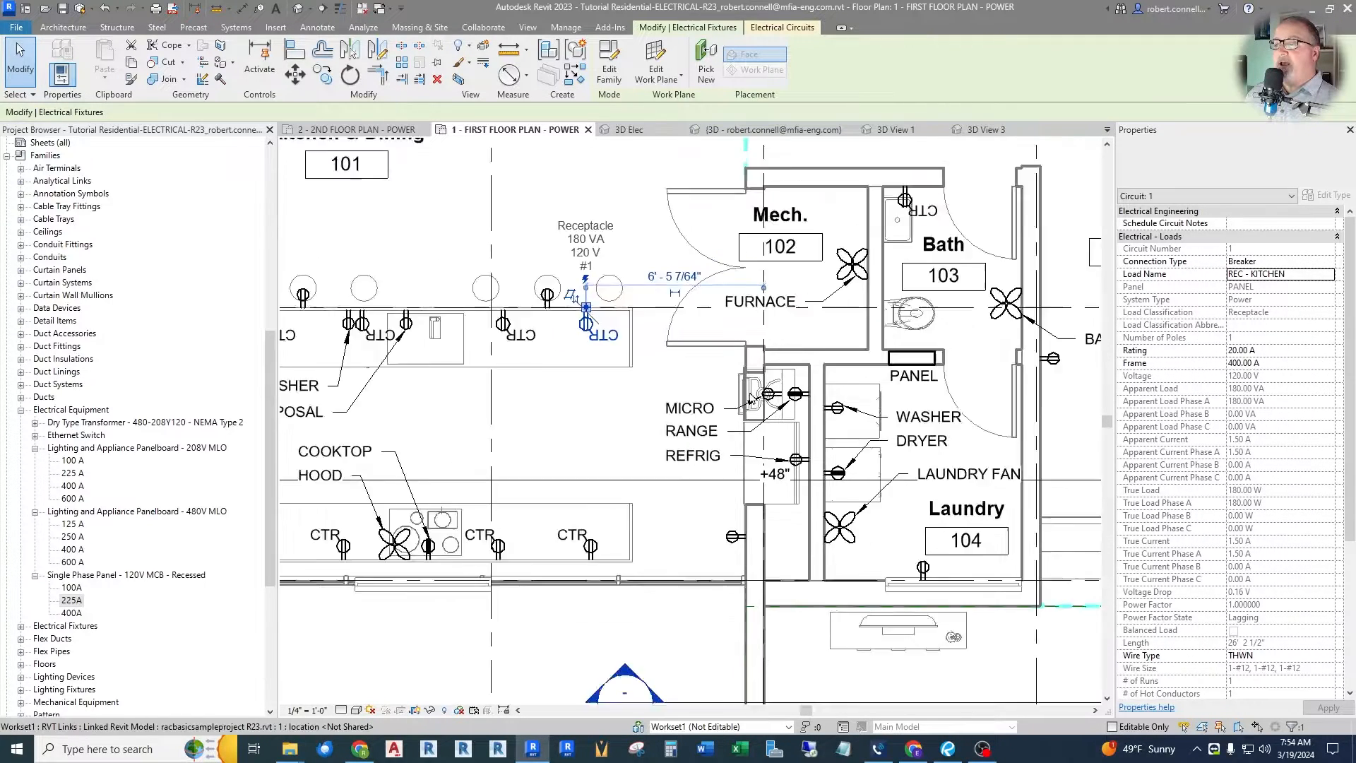
scroll(749, 404, up, 3)
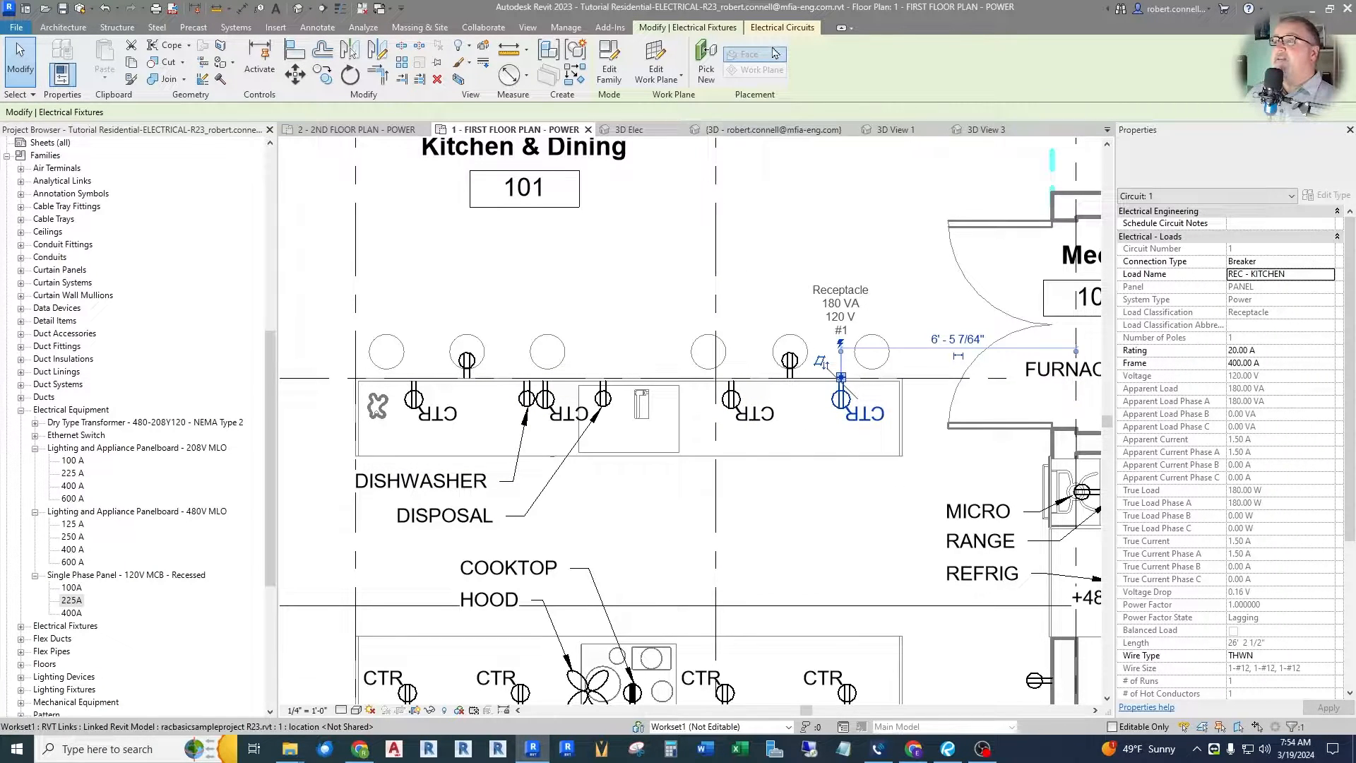
click(780, 27)
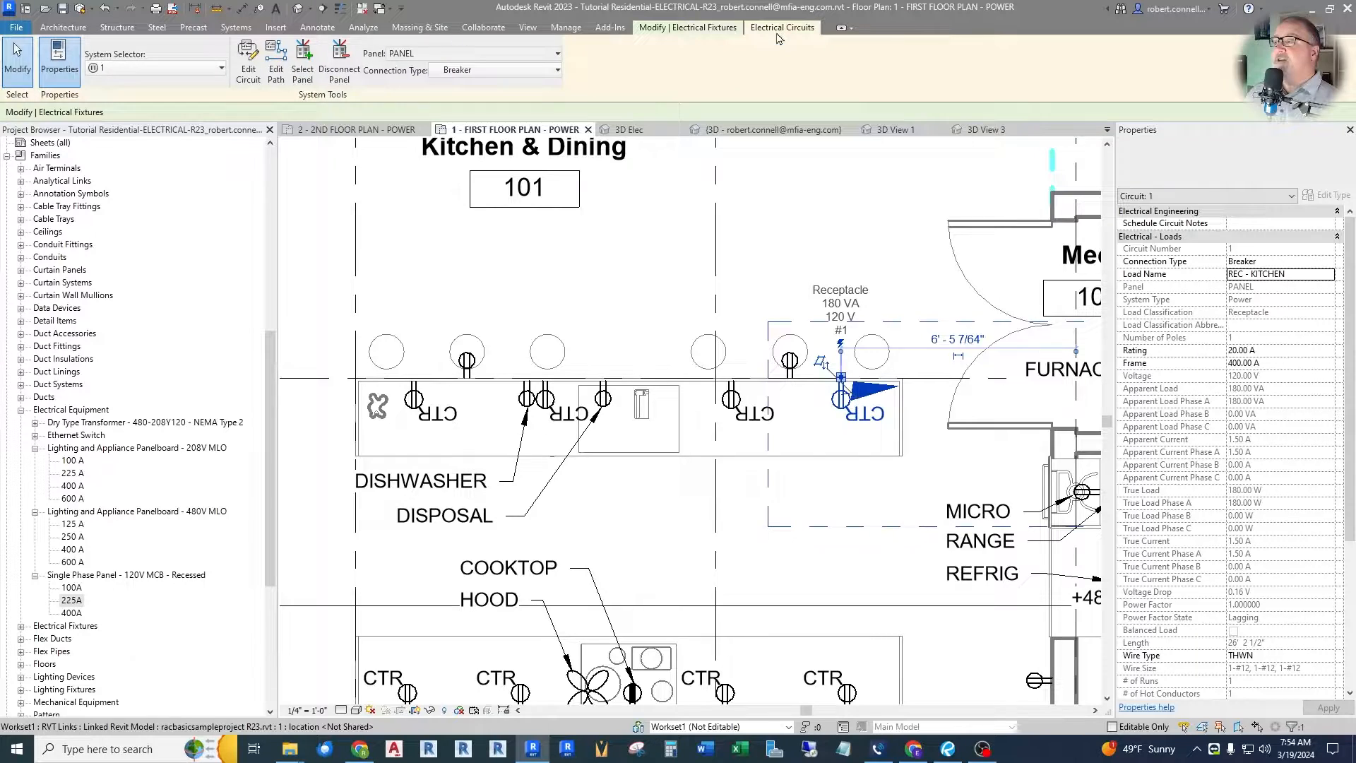
click(249, 70)
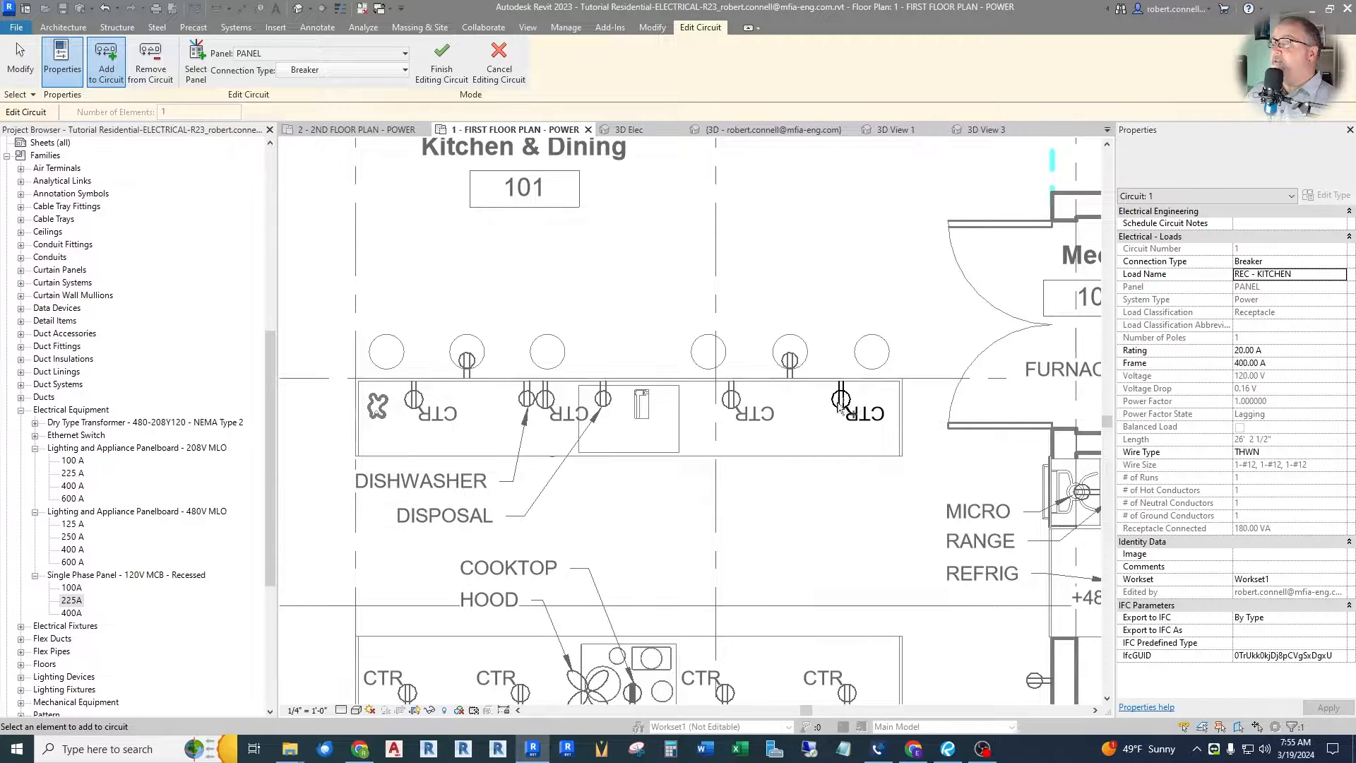
scroll(848, 406, up, 4)
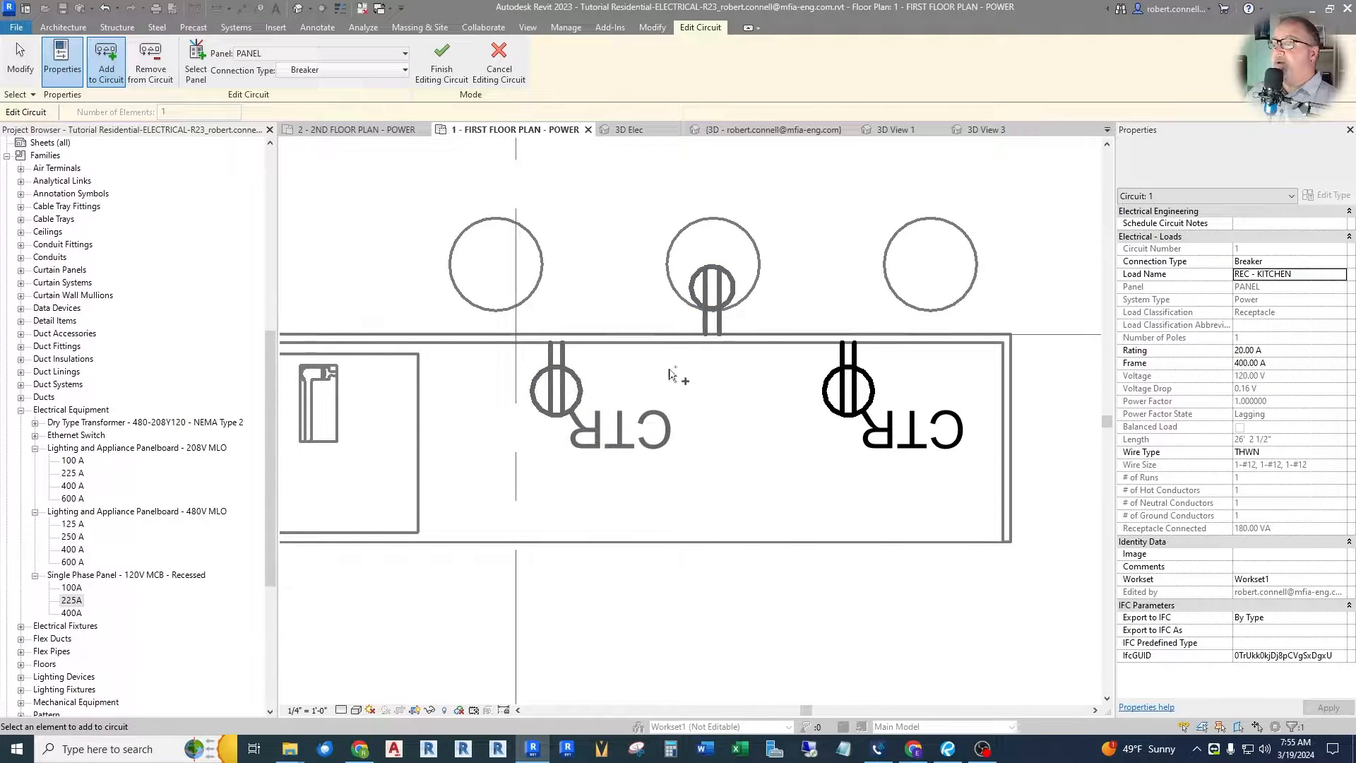
click(566, 378)
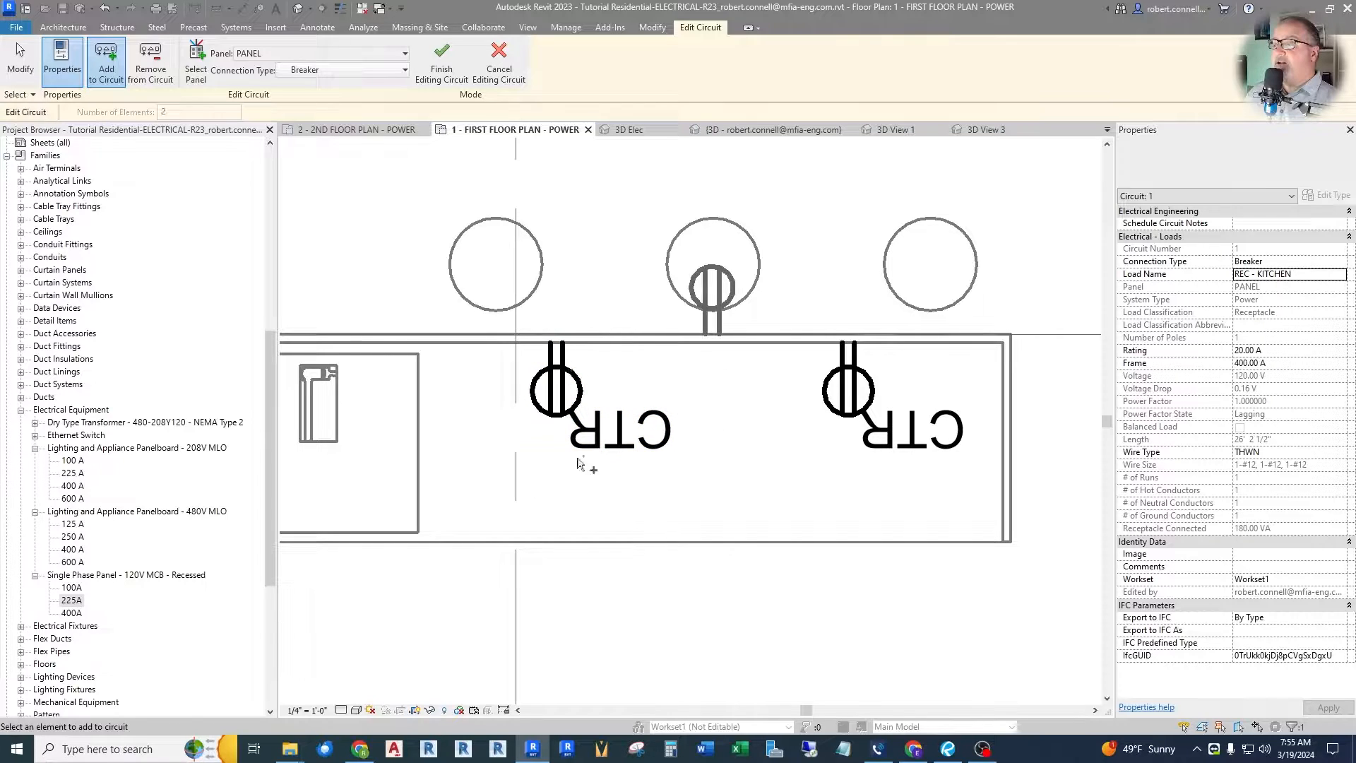
scroll(565, 409, down, 3)
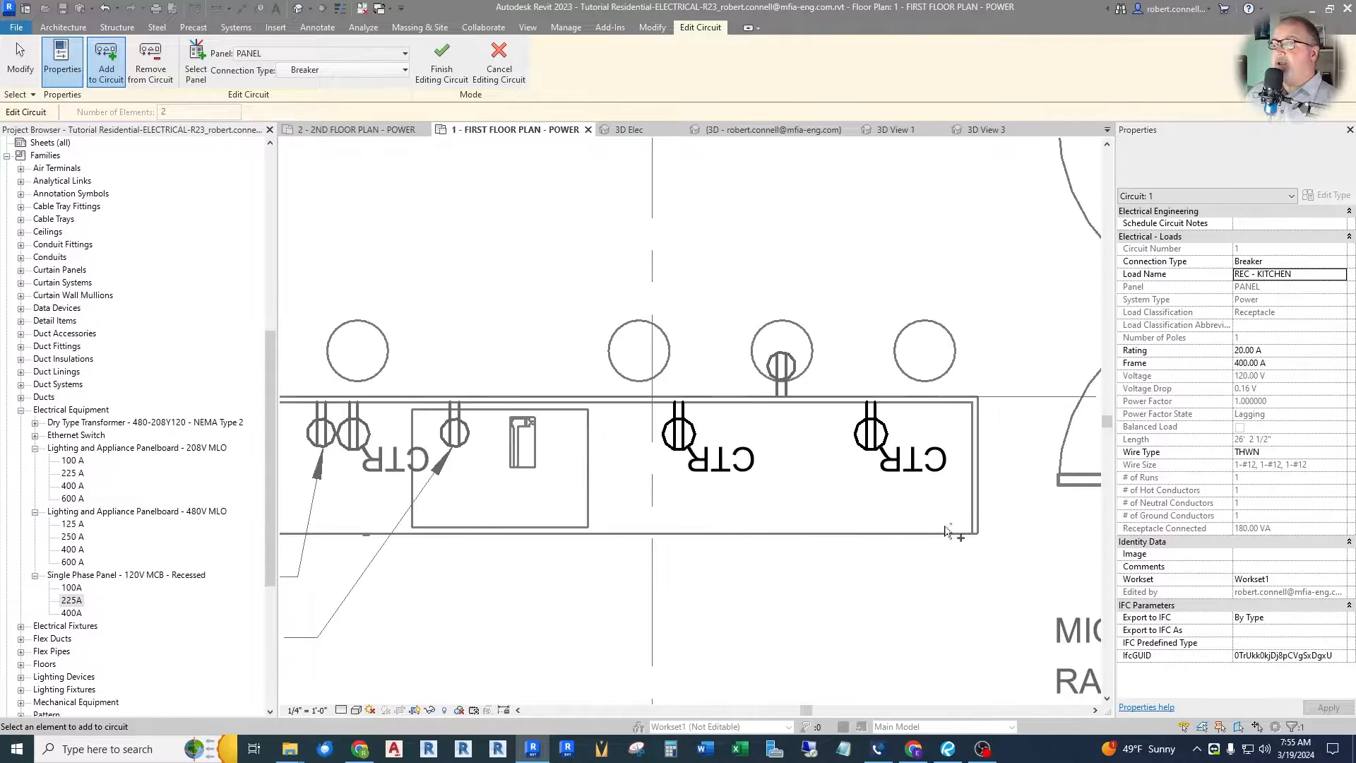
scroll(524, 564, up, 2)
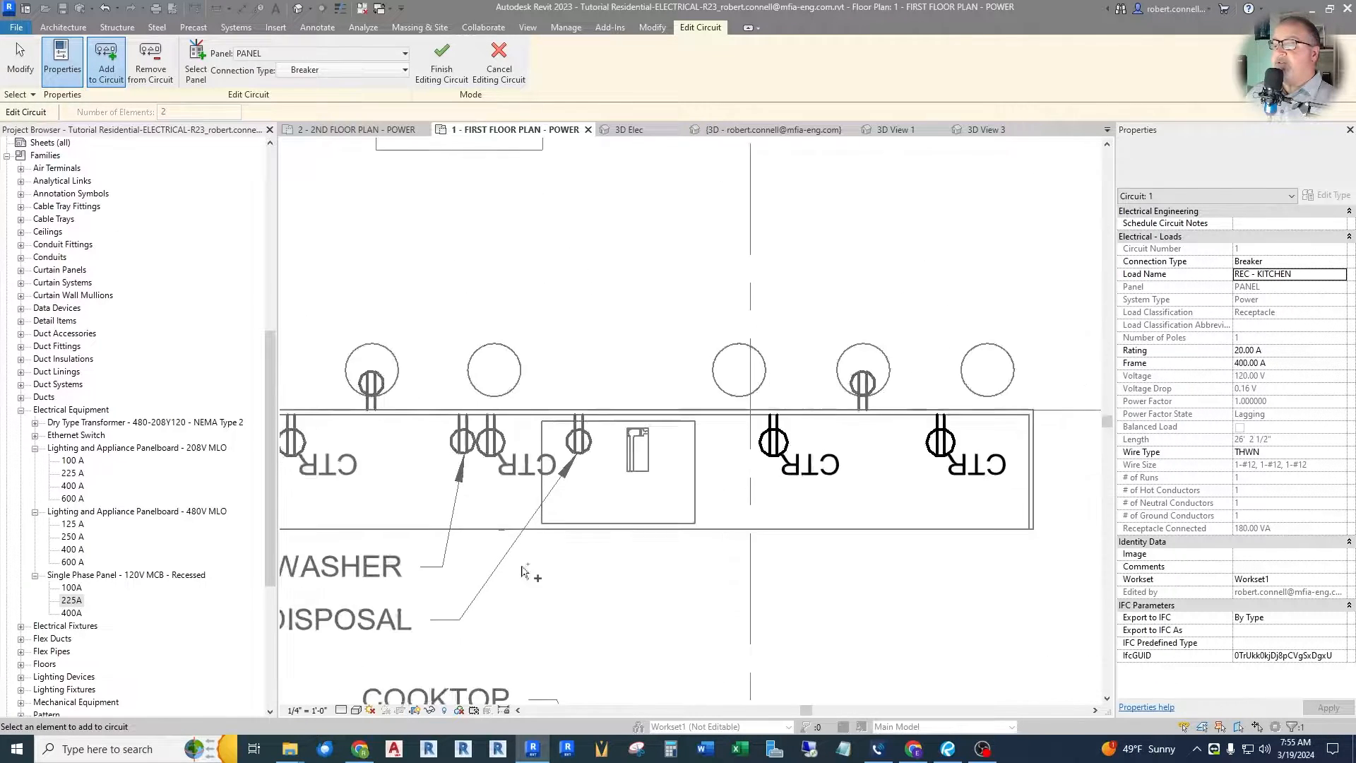
click(487, 427)
scroll(495, 438, down, 2)
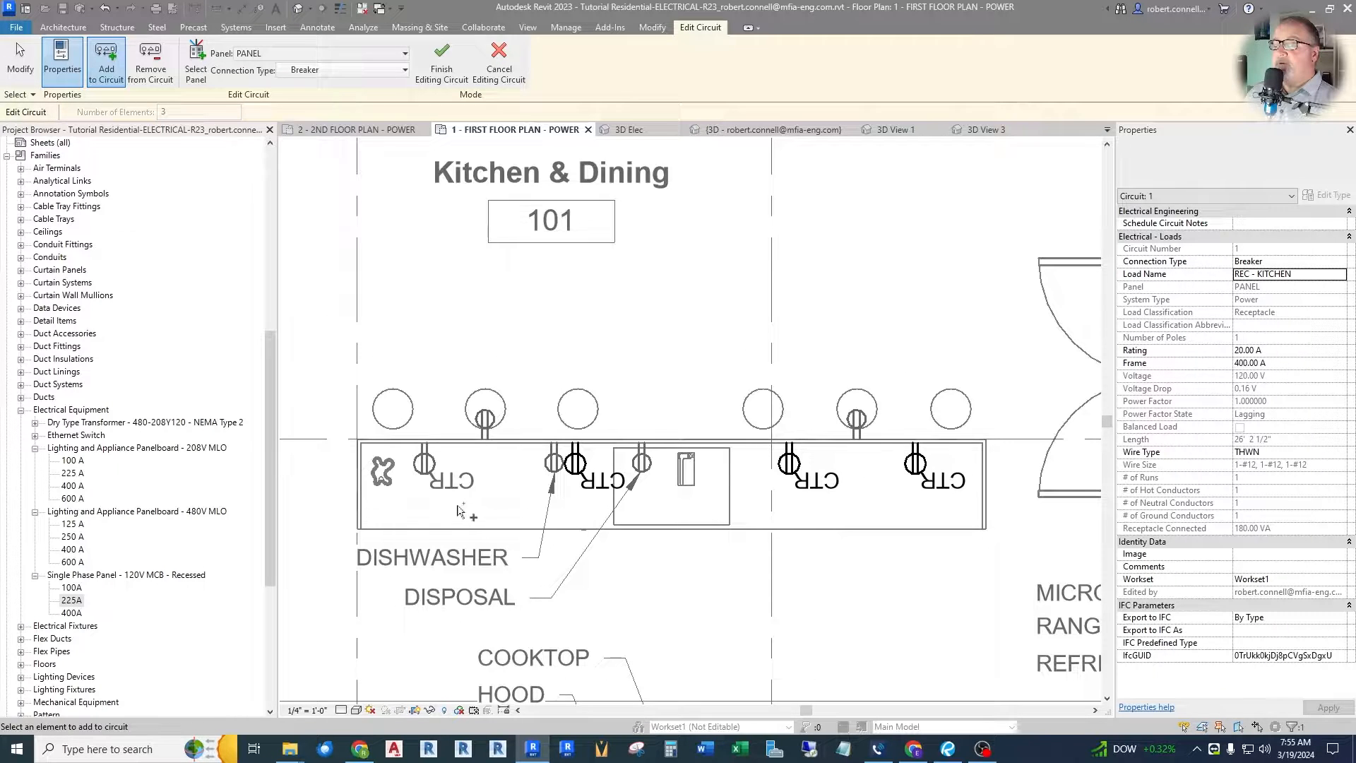
scroll(477, 502, up, 2)
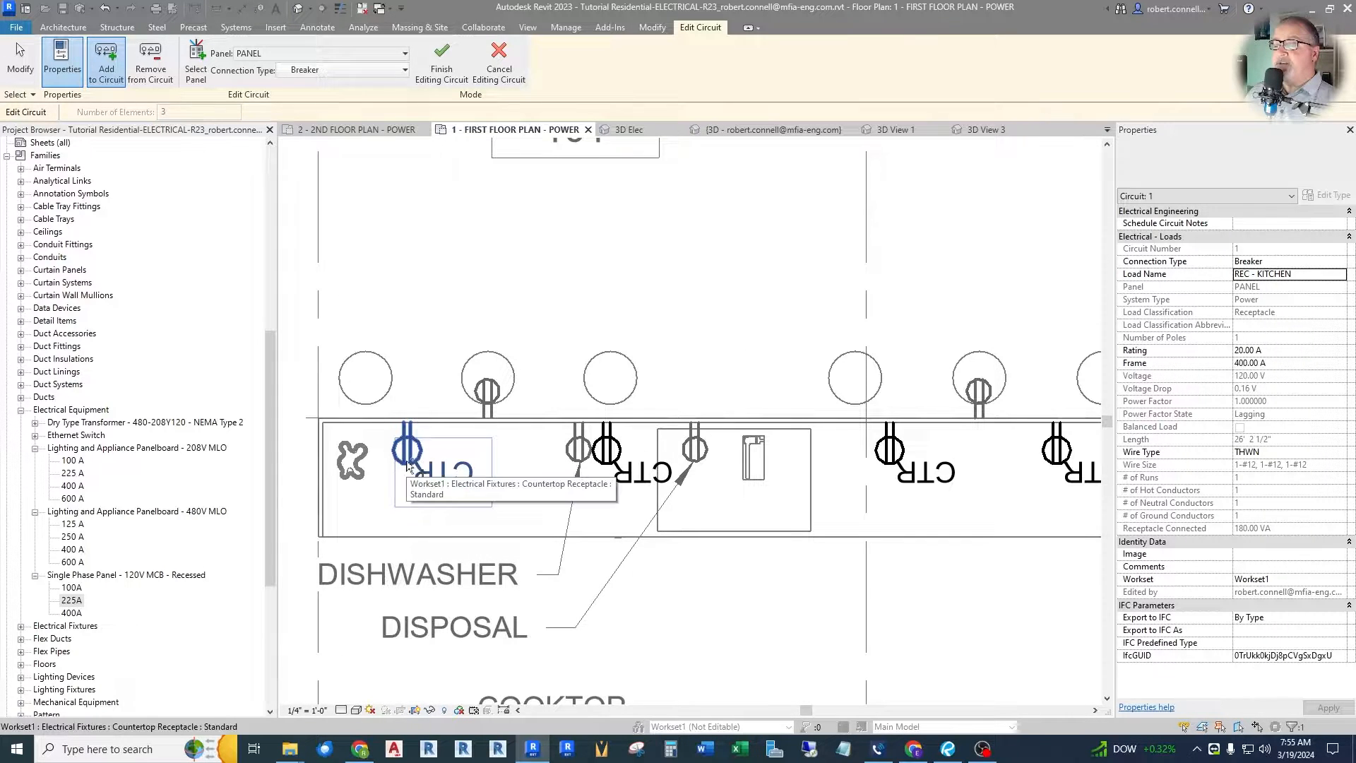
click(418, 480)
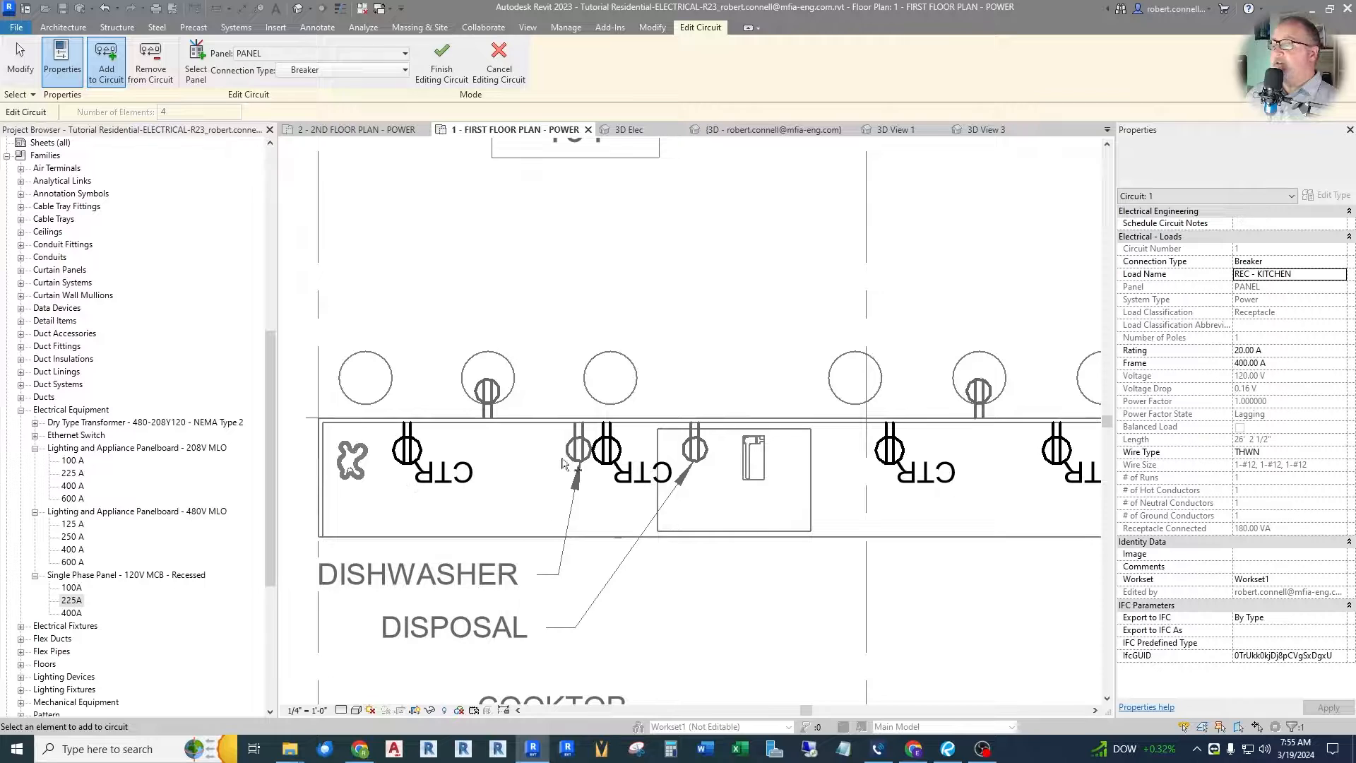
click(444, 62)
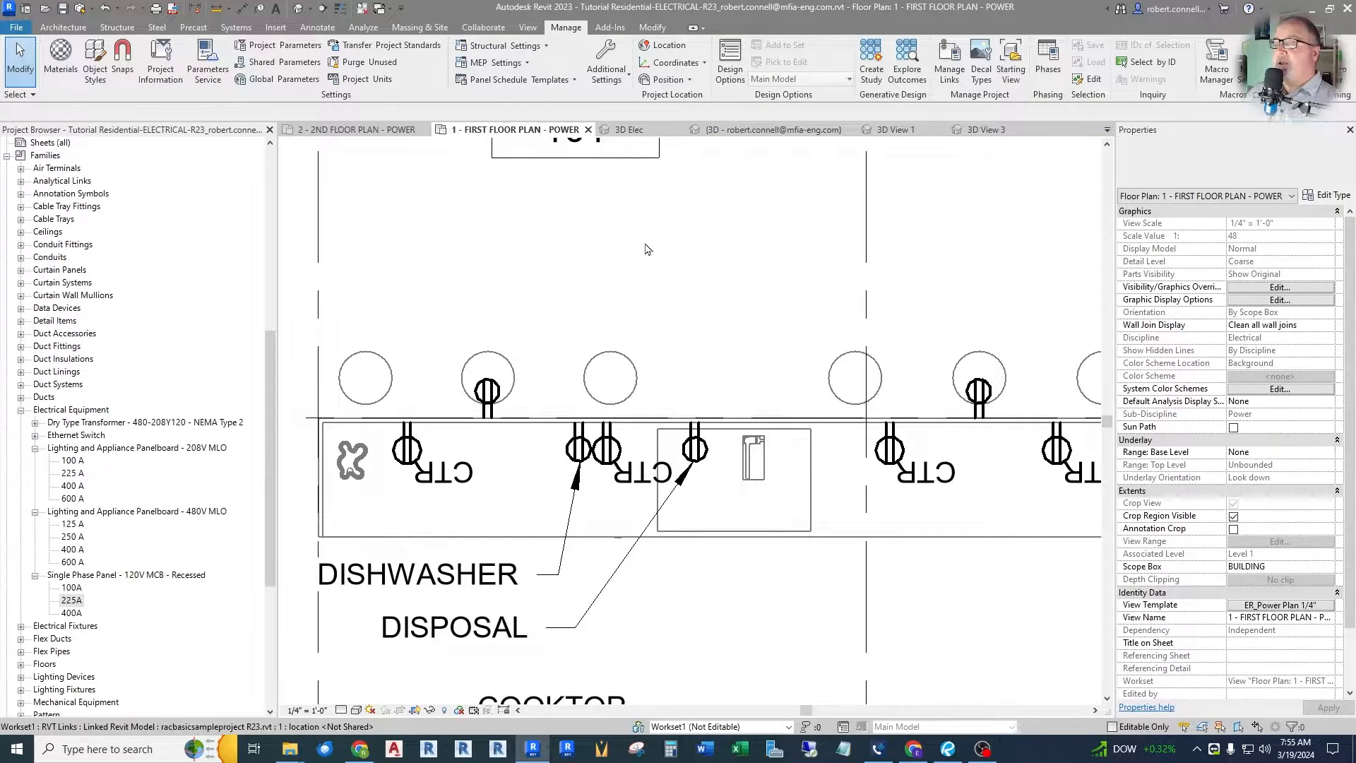
Select the REC - KITCHEN circuit through the sink counter's end receptacle near the mechanical room and convert it to arc wiring
scroll(560, 267, down, 2)
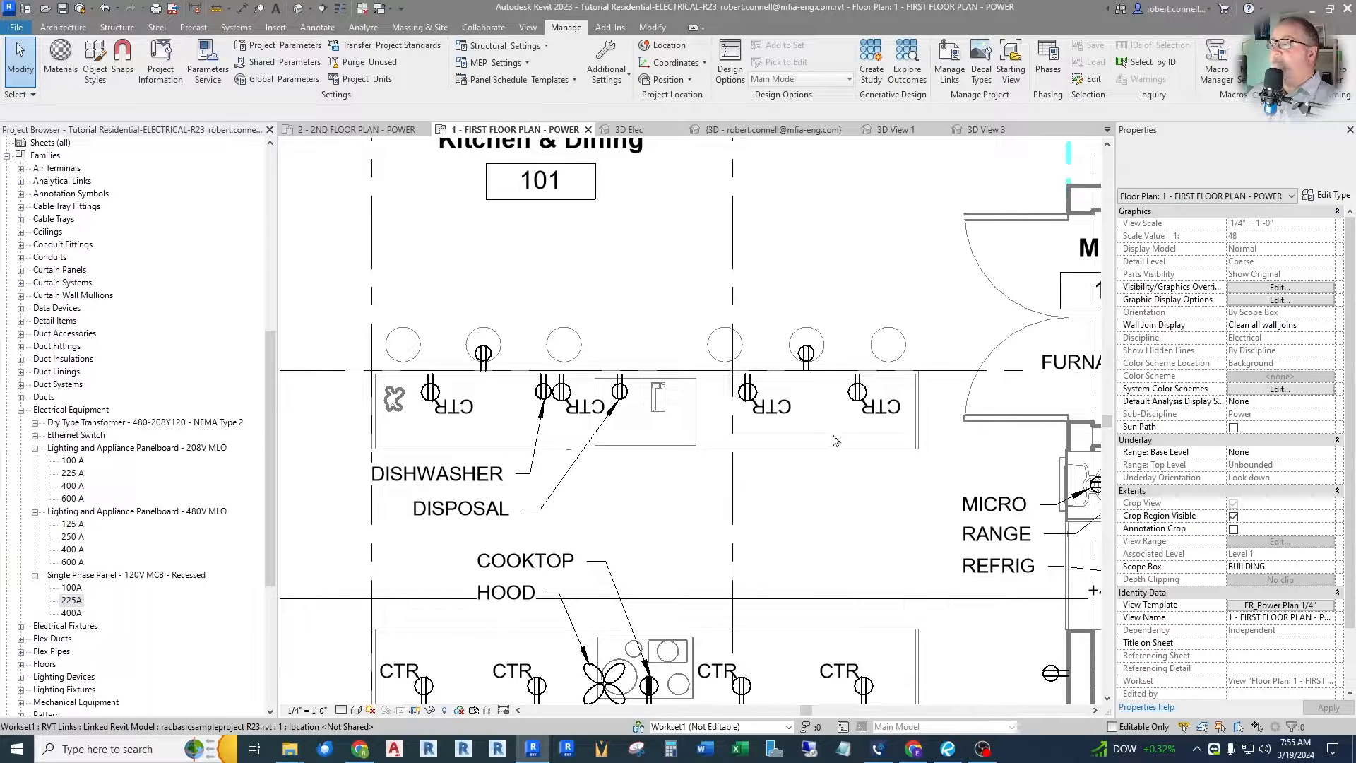
scroll(873, 338, up, 2)
scroll(874, 338, down, 2)
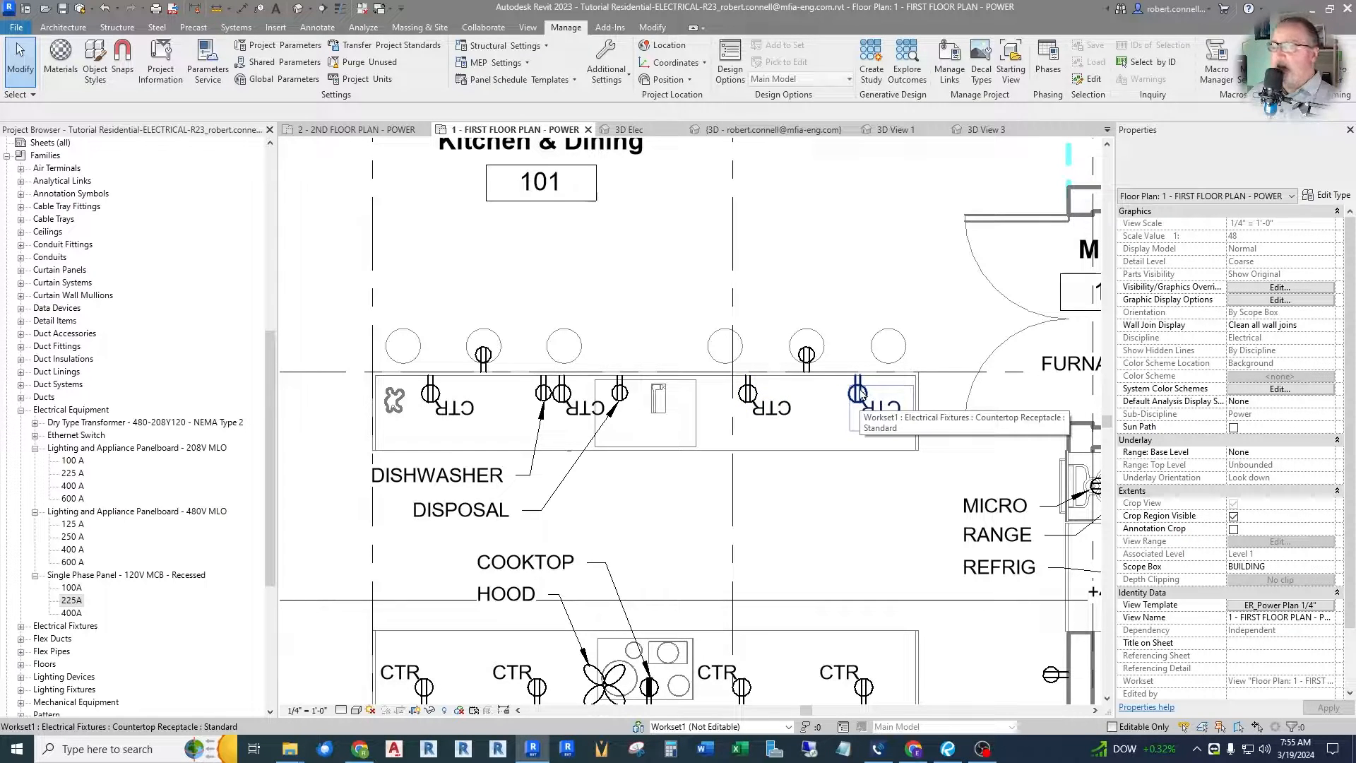
key(Tab)
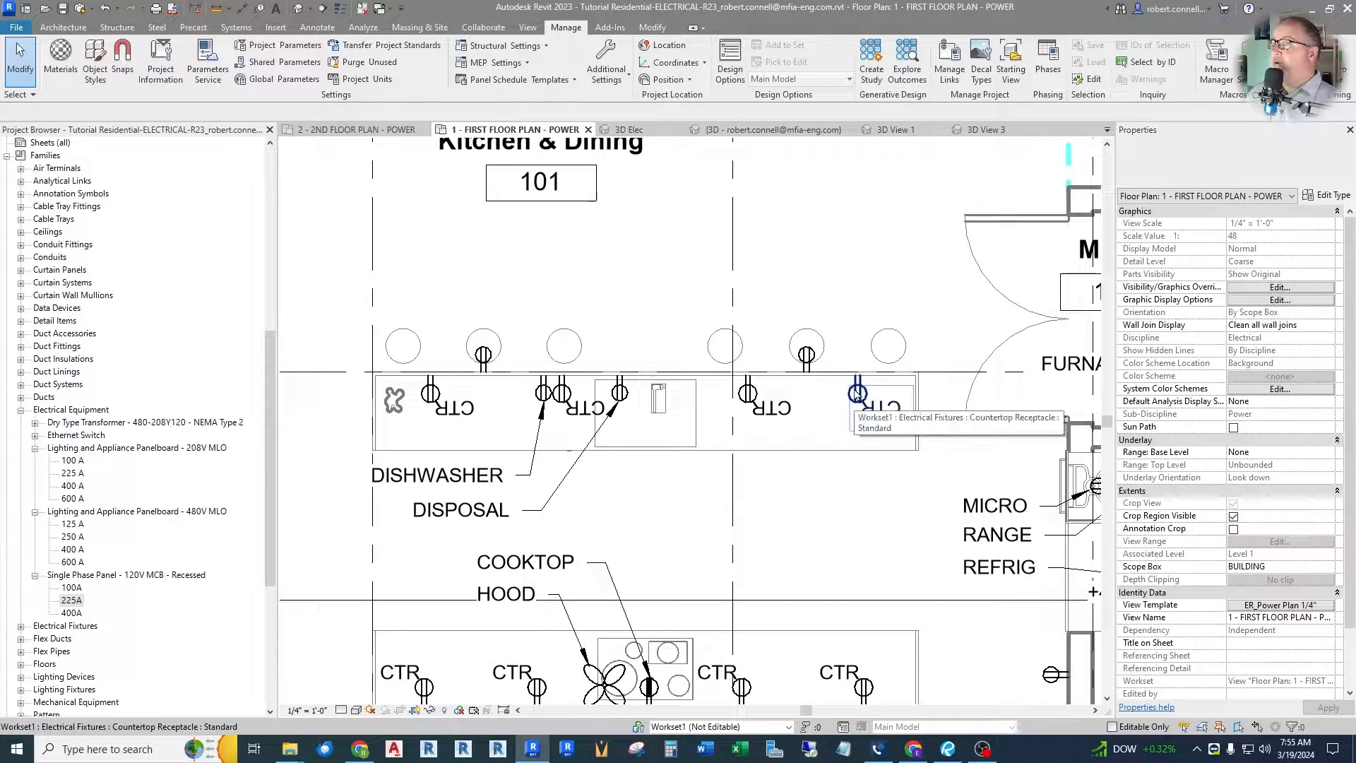
key(Tab)
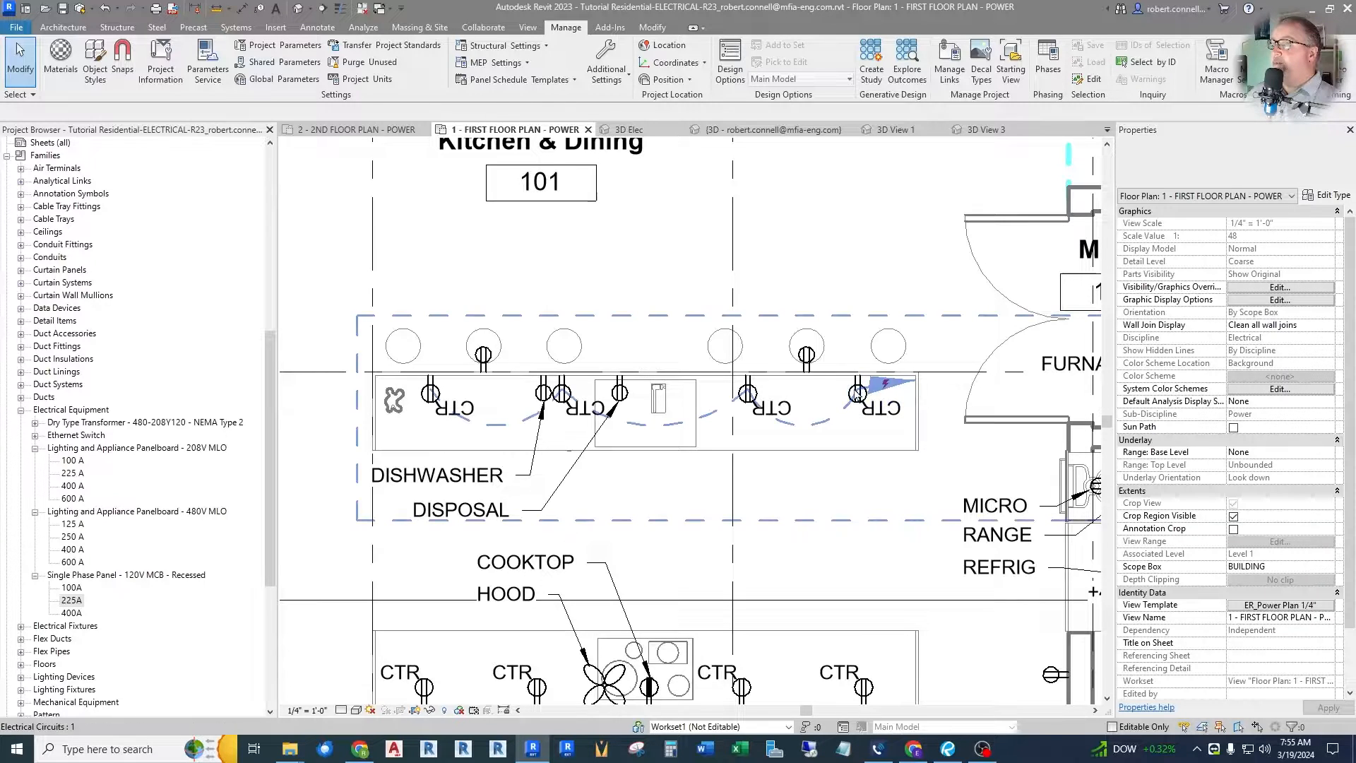
click(856, 396)
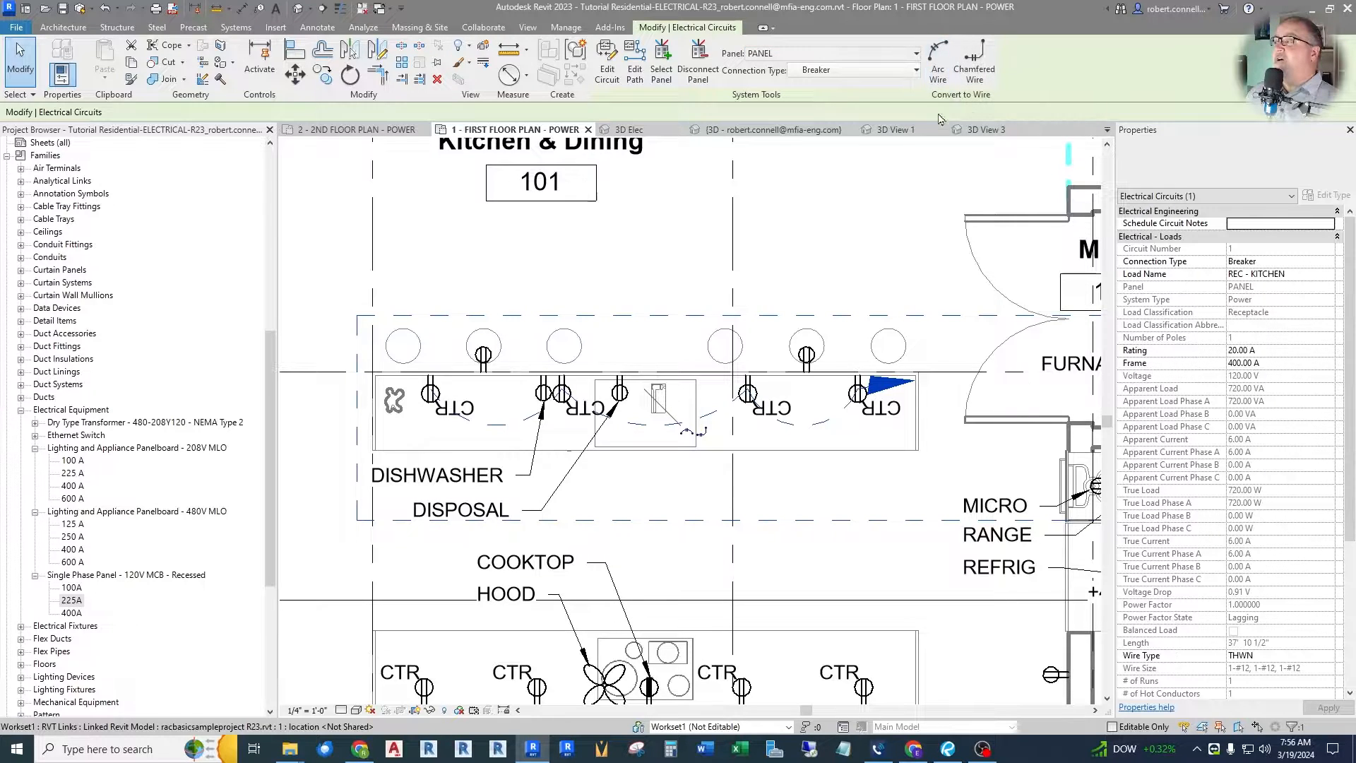
click(937, 68)
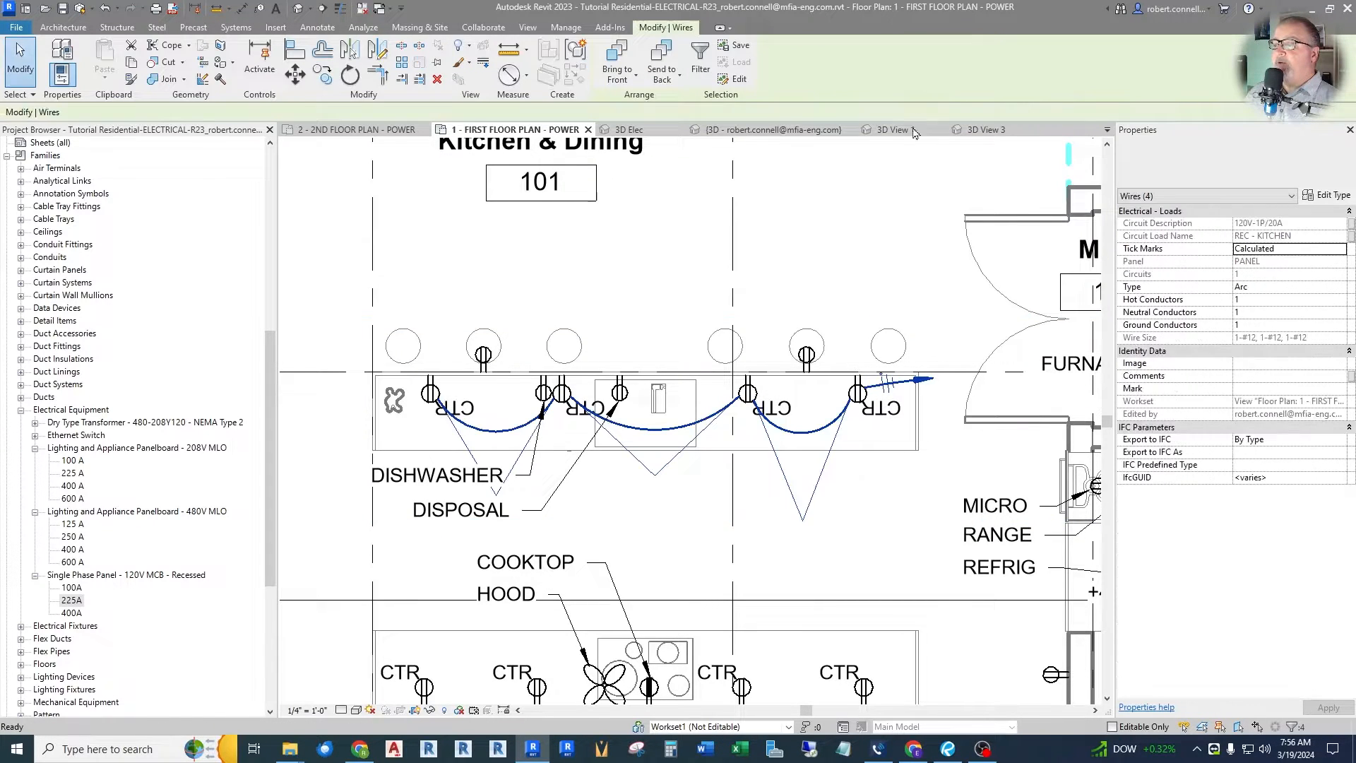
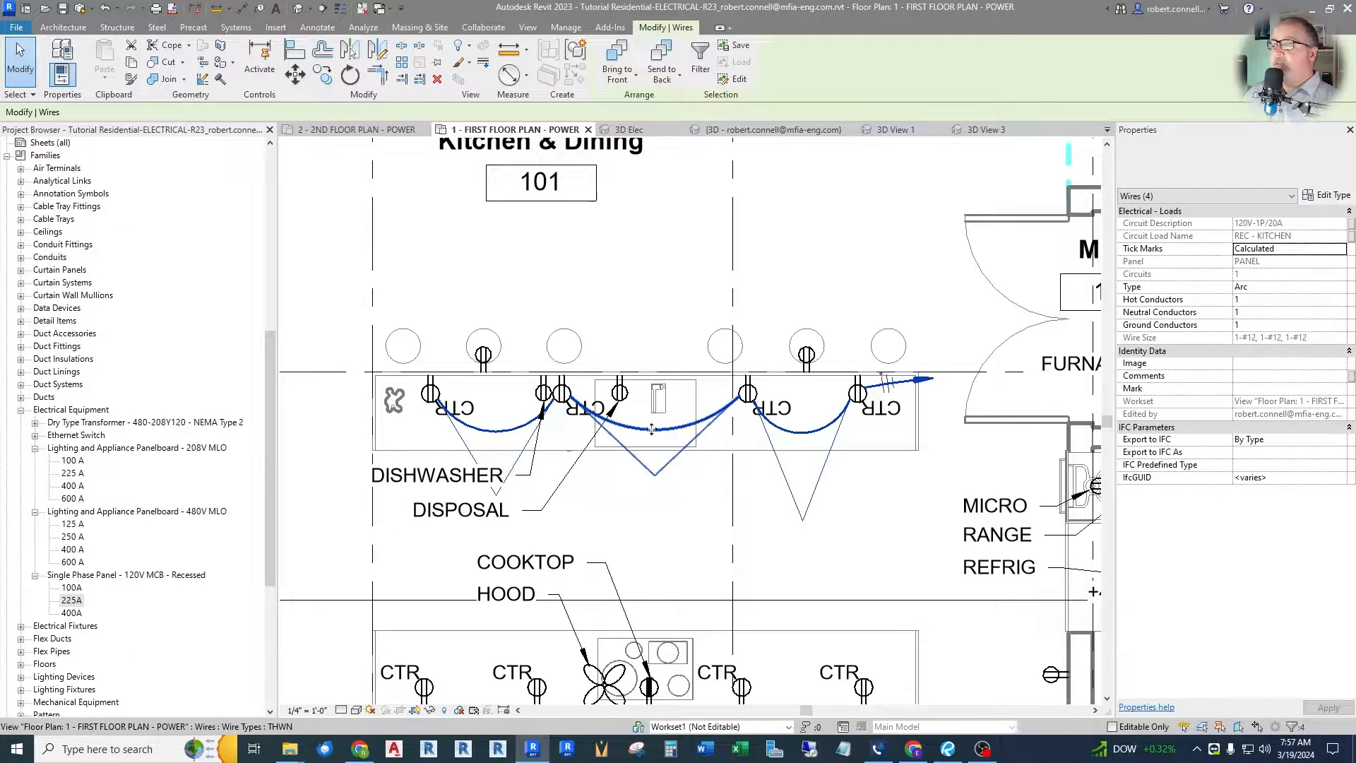
key(Escape)
Pull the bend vertex of the arc wire between the two receptacles nearest the mechanical room sideways toward the sink
scroll(852, 432, up, 2)
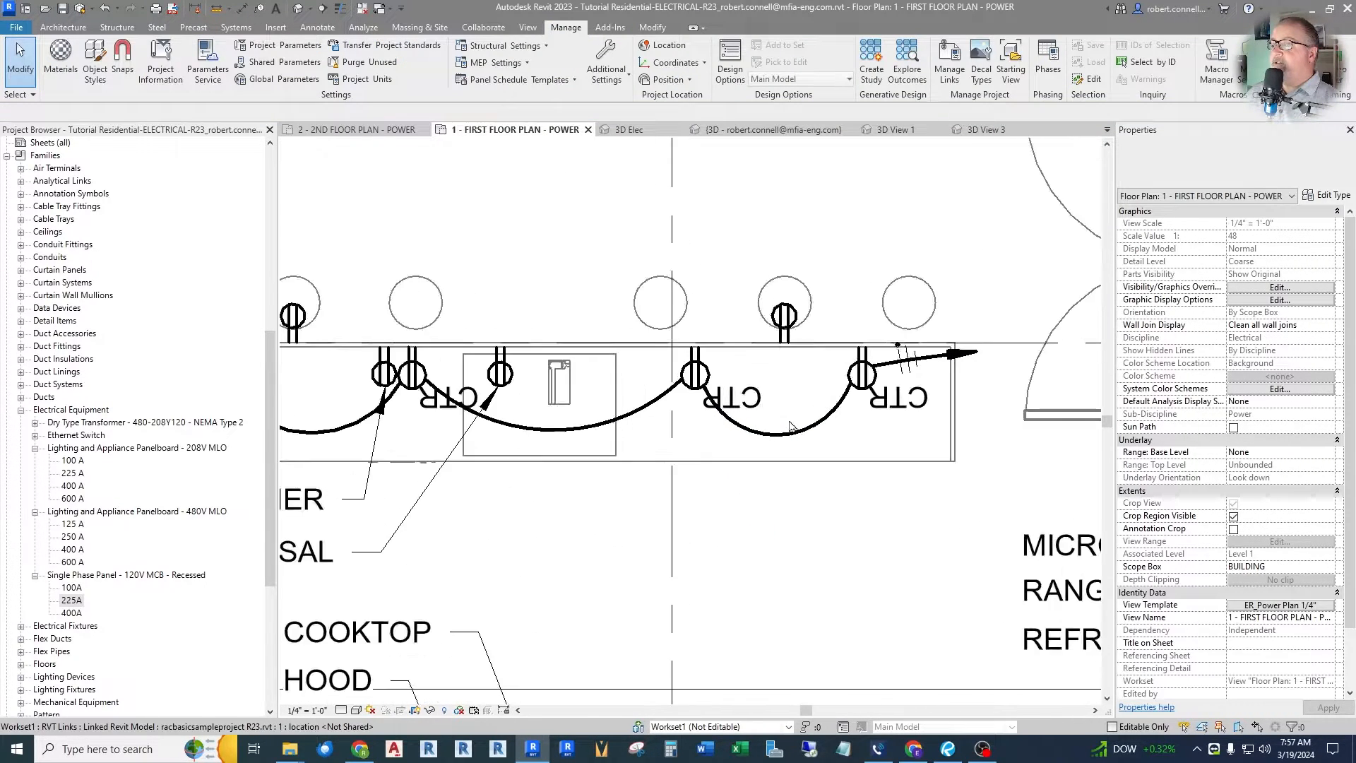
click(771, 444)
scroll(825, 480, down, 1)
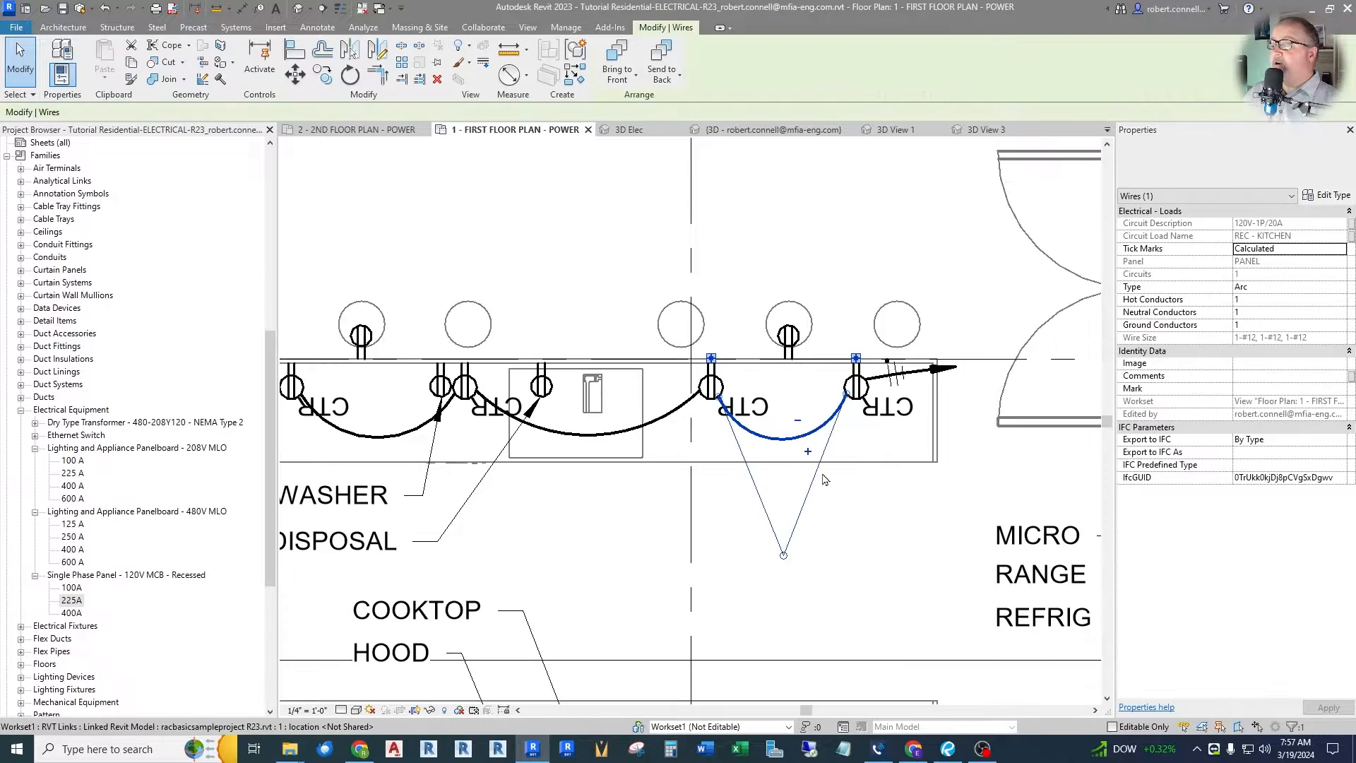
drag(786, 550, 588, 551)
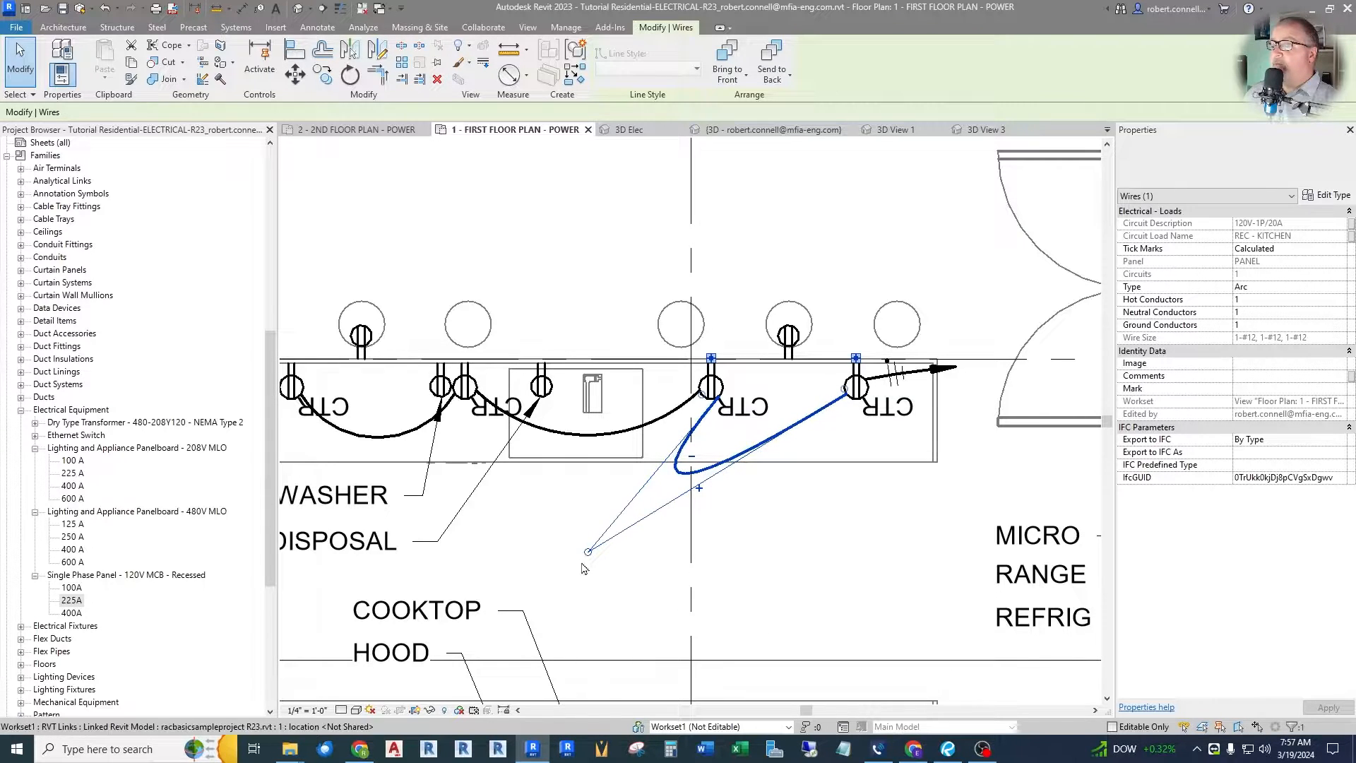
Insert a vertex in the reshaped arc wire and move it to the stool side of the counter near the end receptacle
right_click(754, 450)
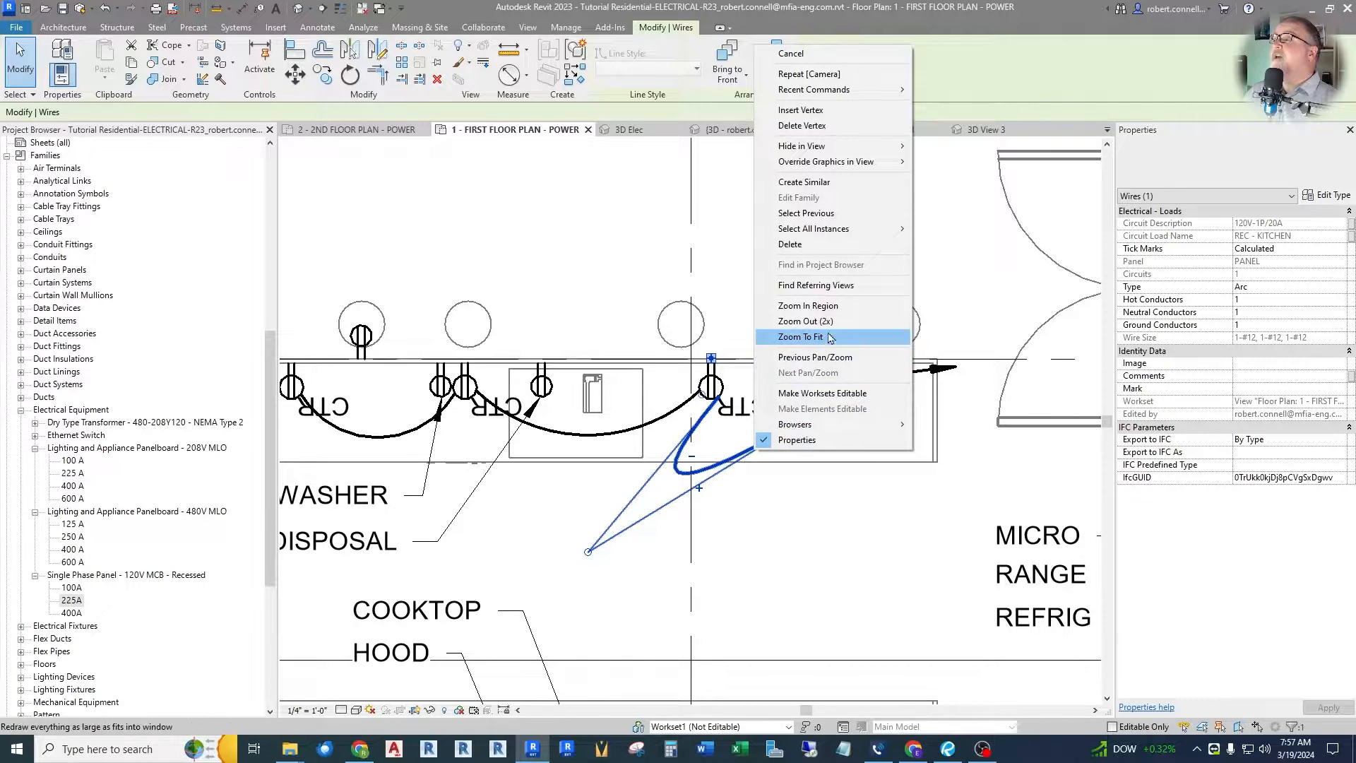
click(814, 113)
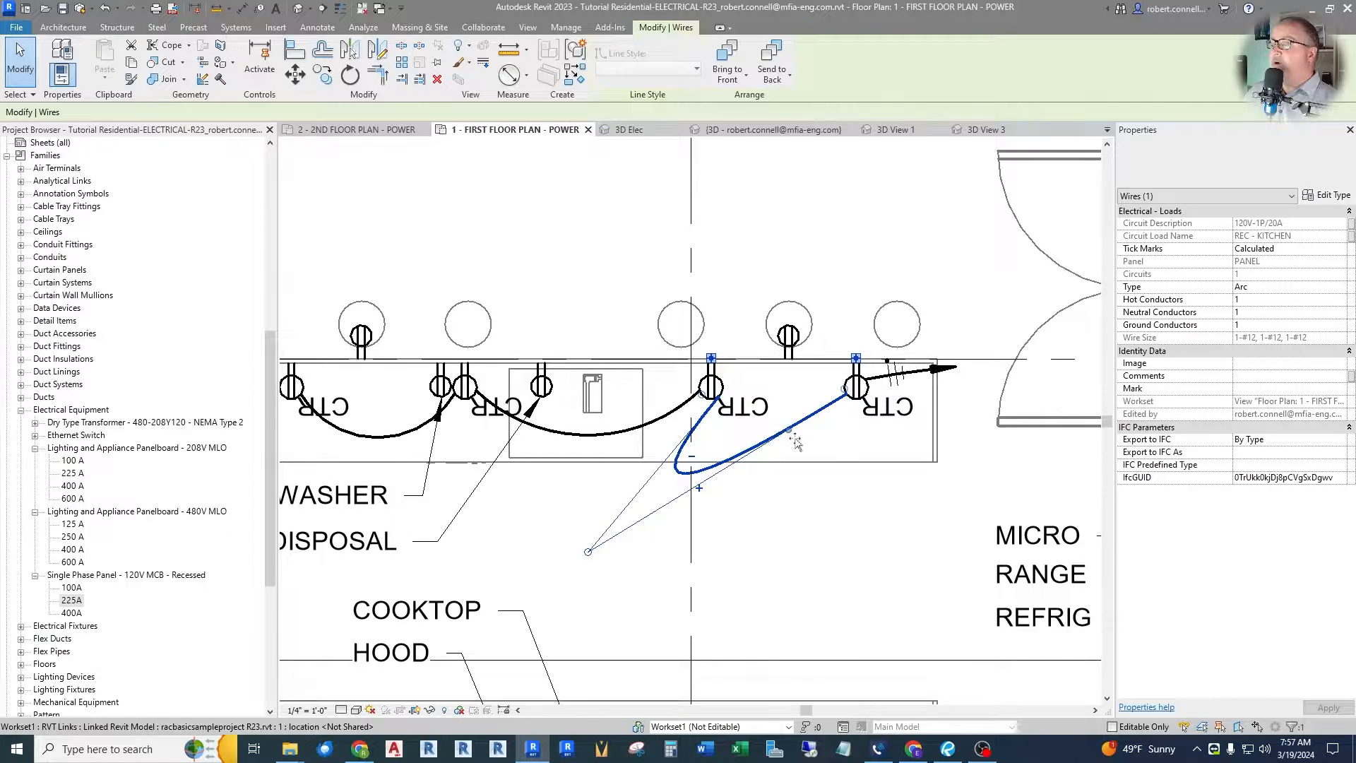
drag(791, 433, 836, 337)
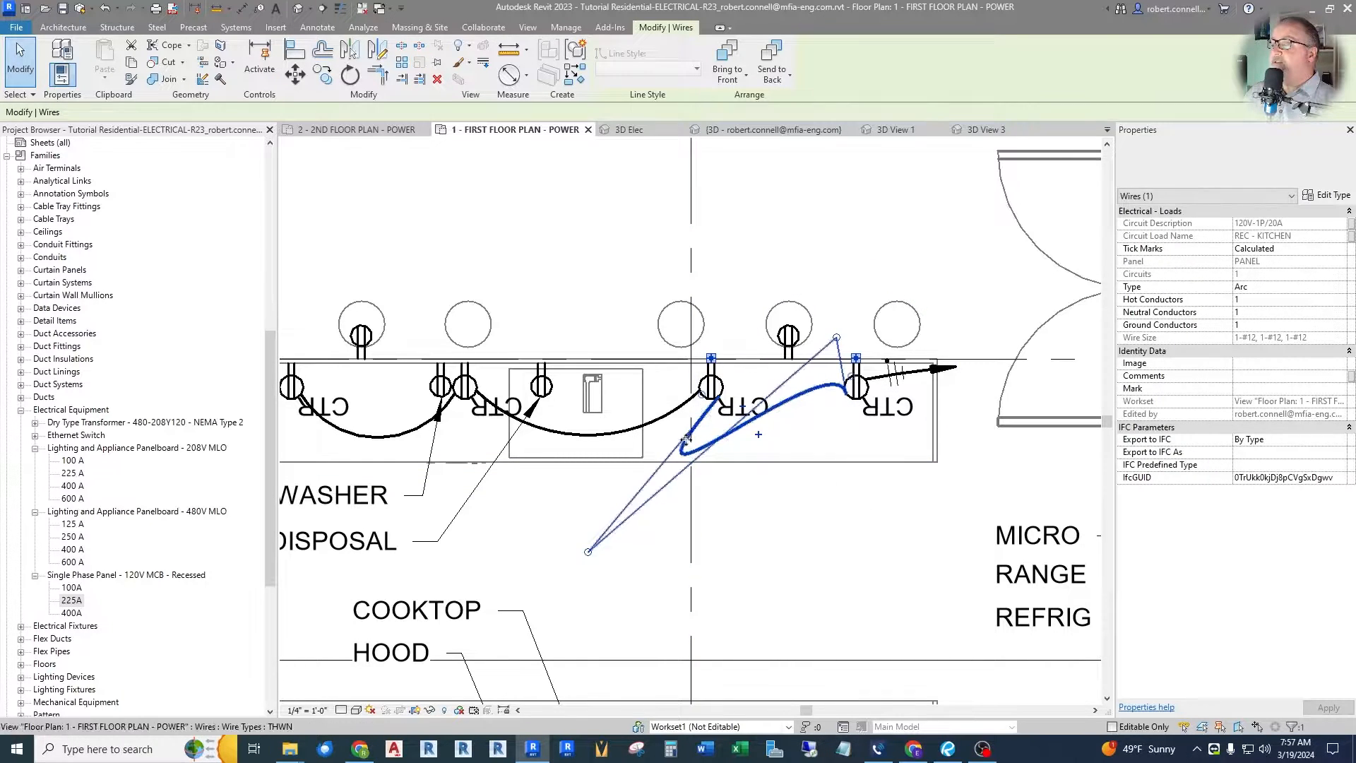
scroll(801, 636, down, 2)
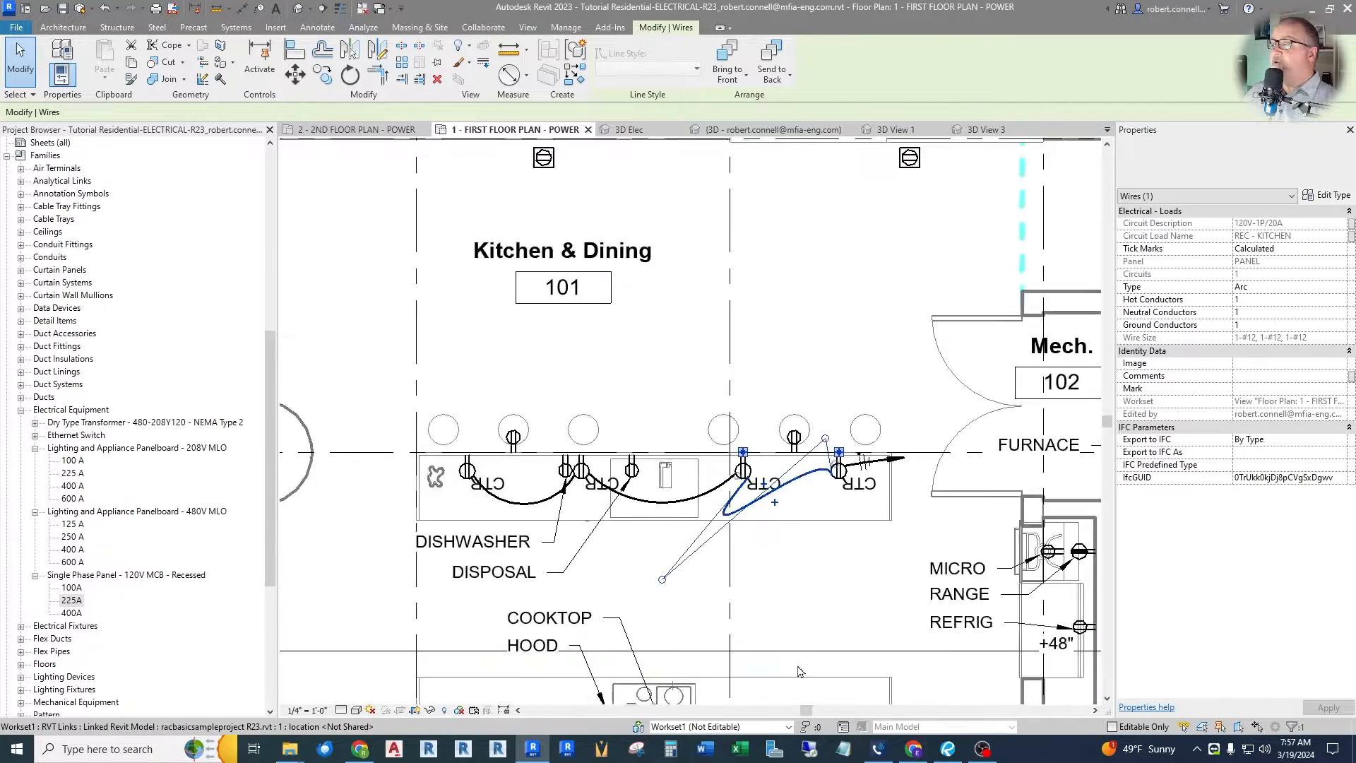
scroll(798, 671, down, 3)
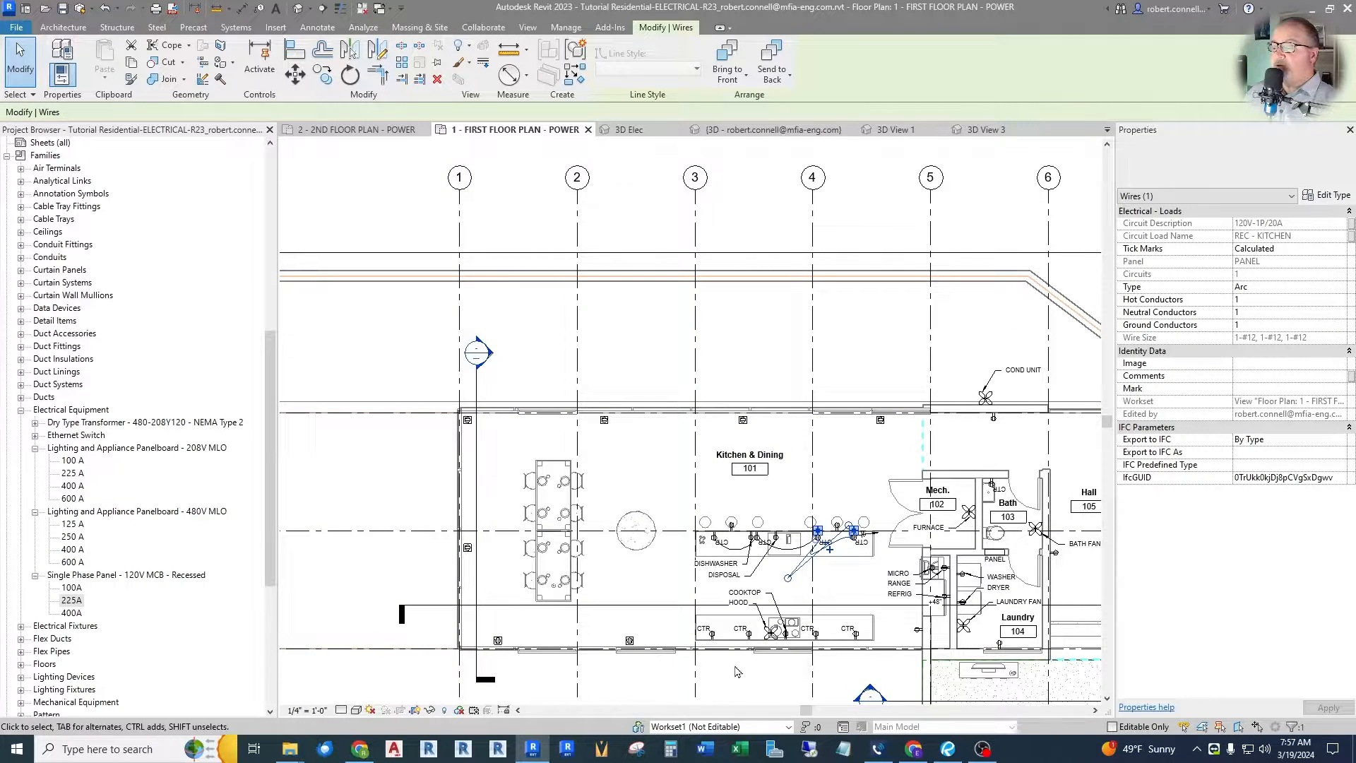
scroll(834, 552, up, 5)
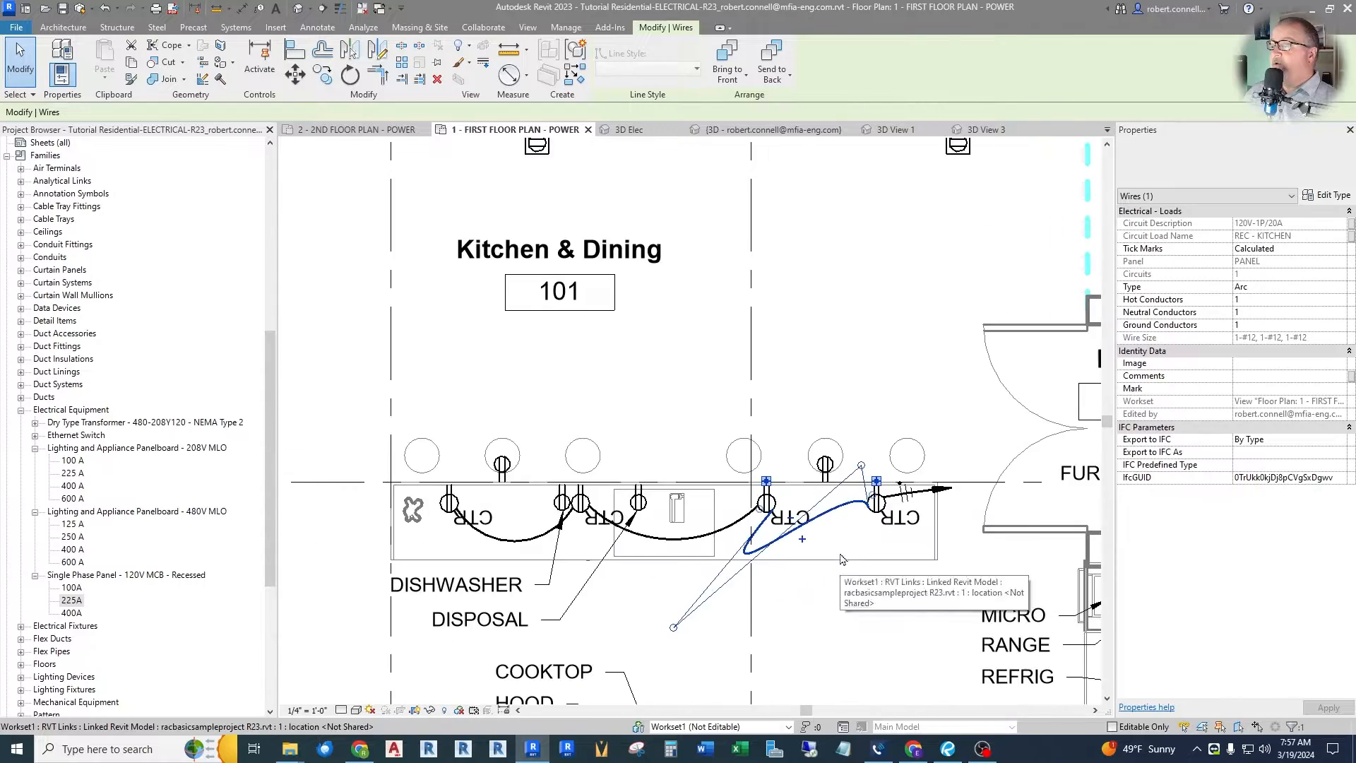
scroll(829, 523, down, 2)
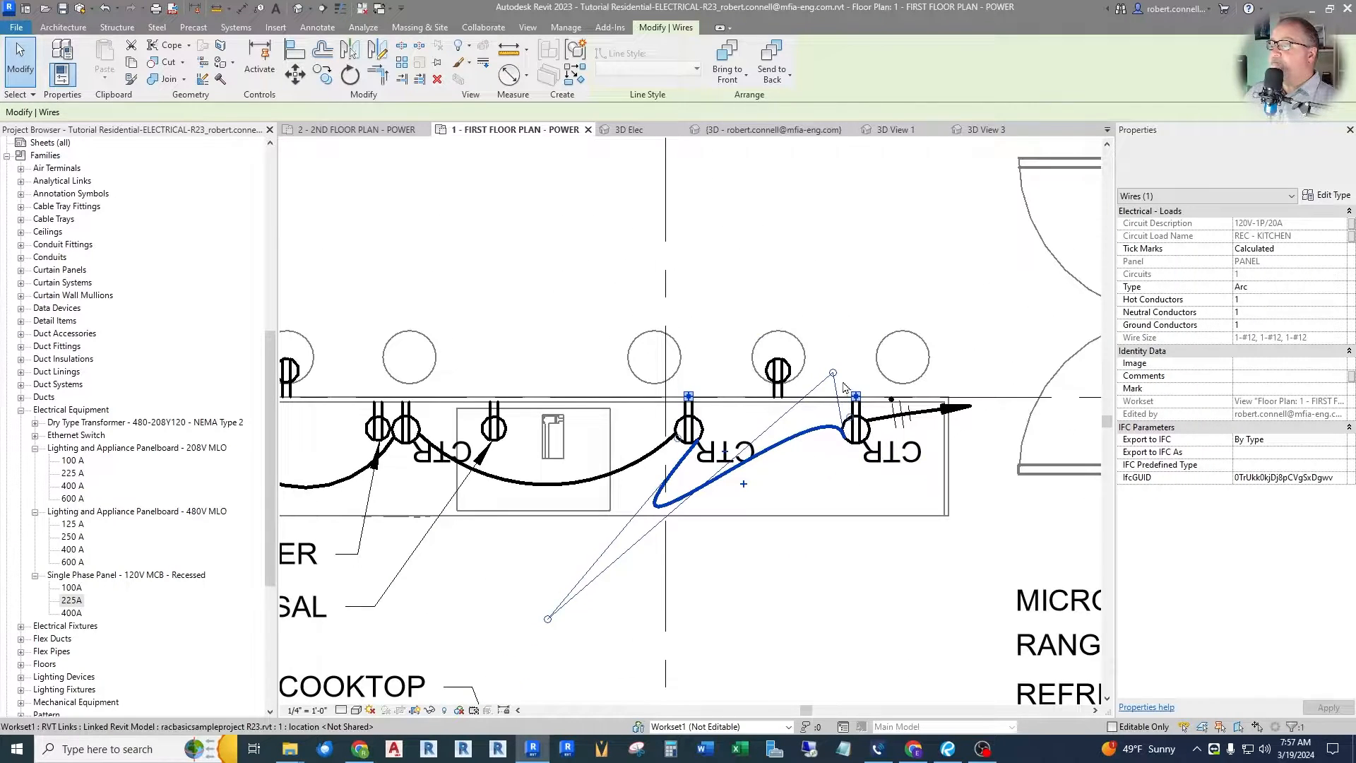
scroll(828, 416, up, 2)
key(Escape)
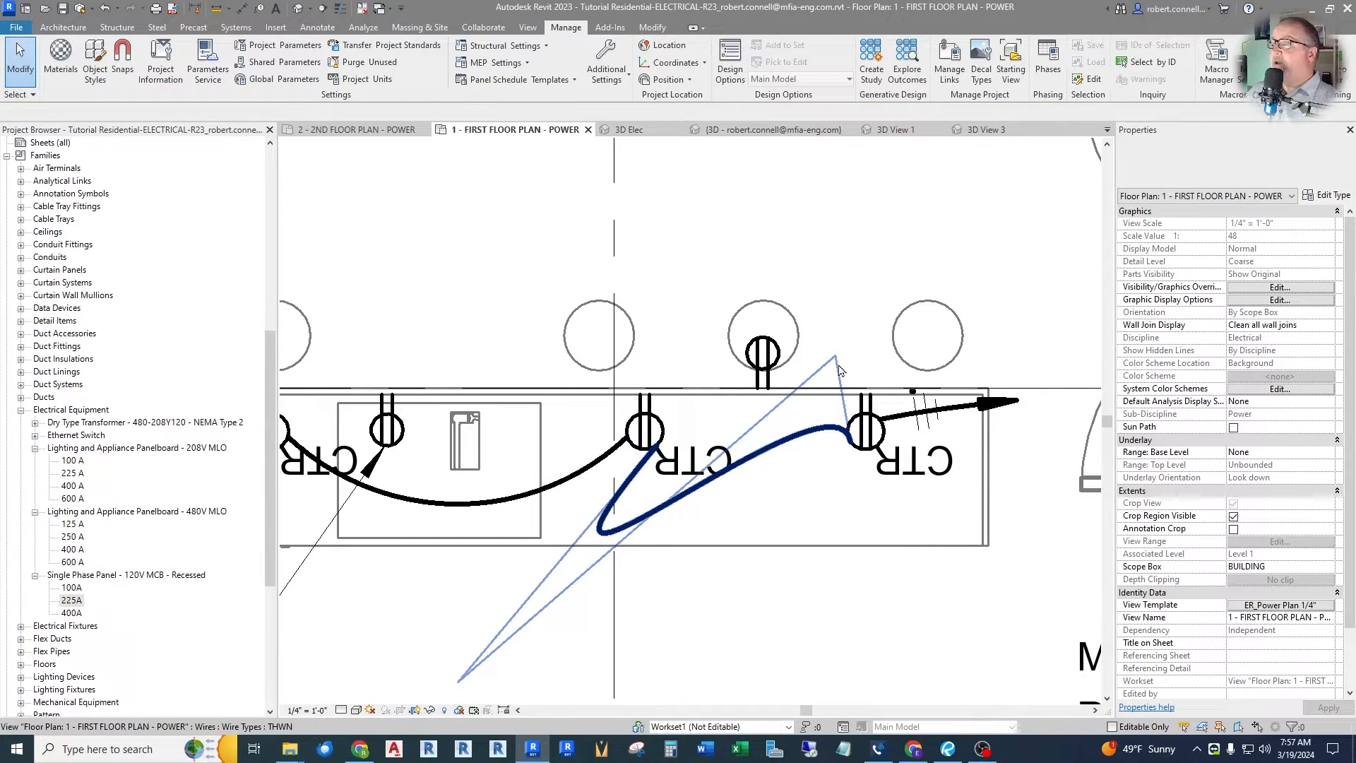
Delete the vertex inserted in the arc wire near the end receptacle
click(805, 436)
right_click(805, 436)
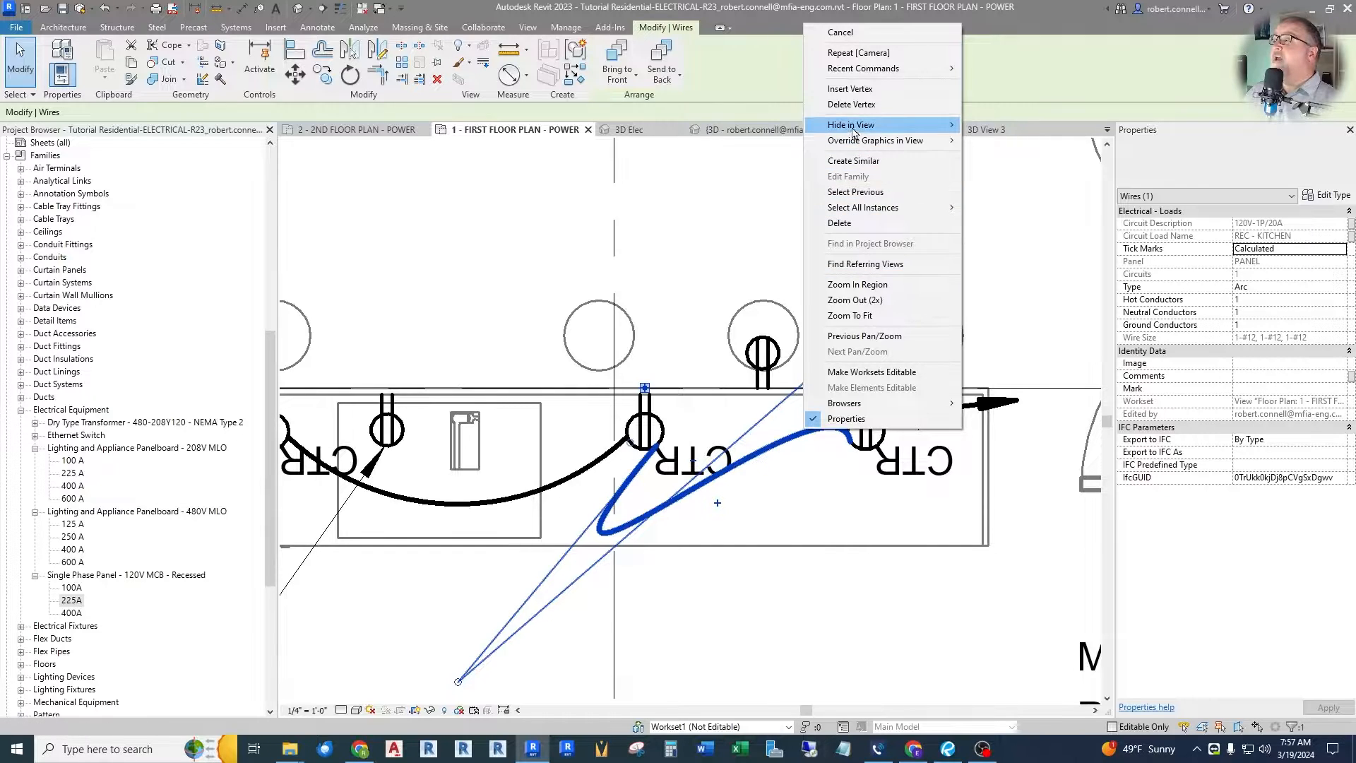
click(855, 105)
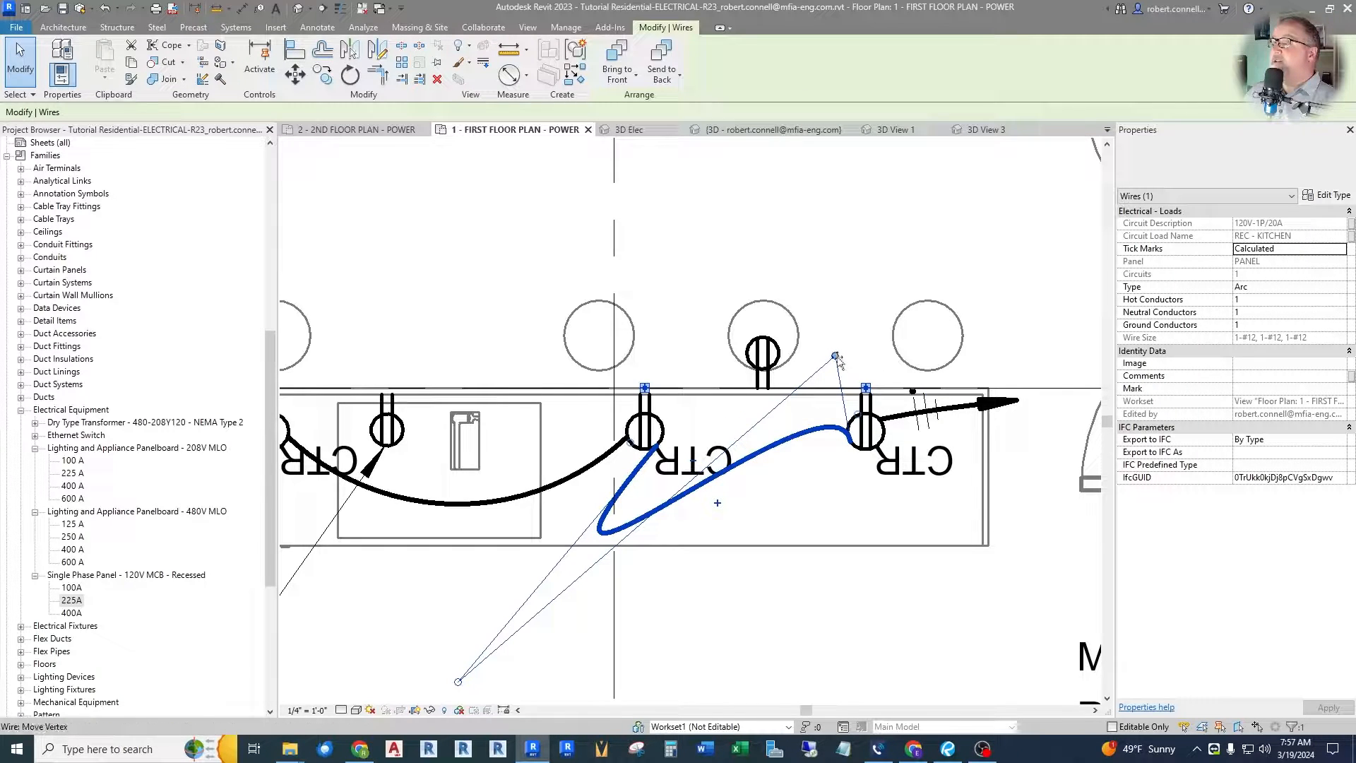
scroll(841, 362, down, 2)
scroll(844, 371, up, 2)
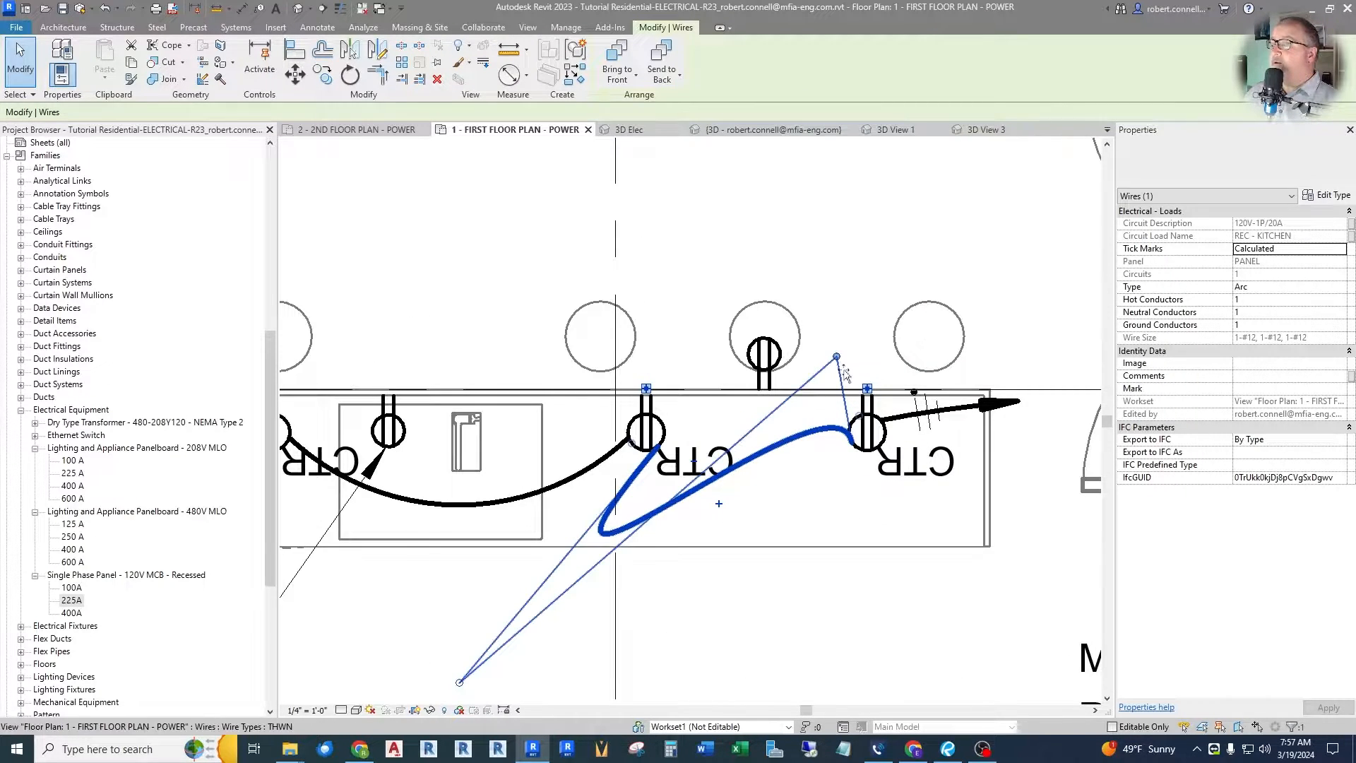
click(839, 360)
scroll(577, 601, down, 1)
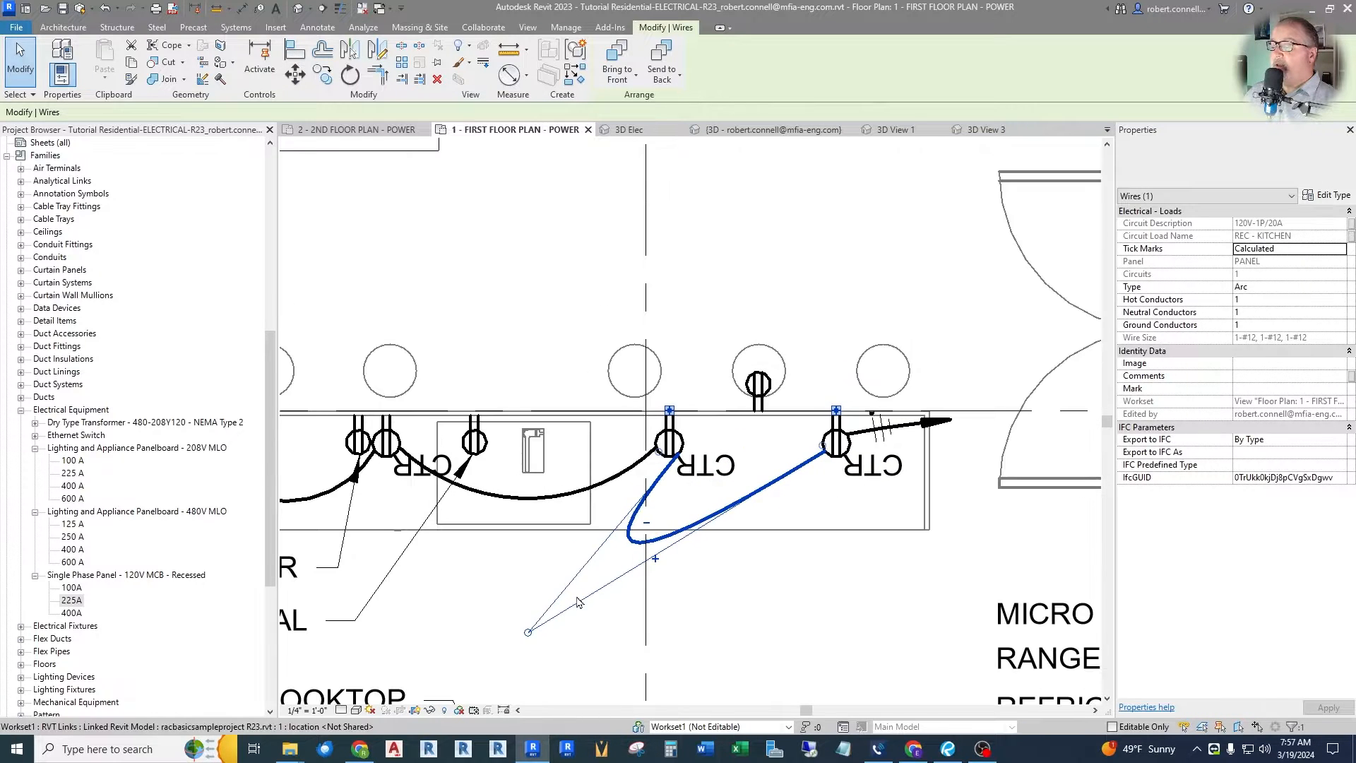
key(Escape)
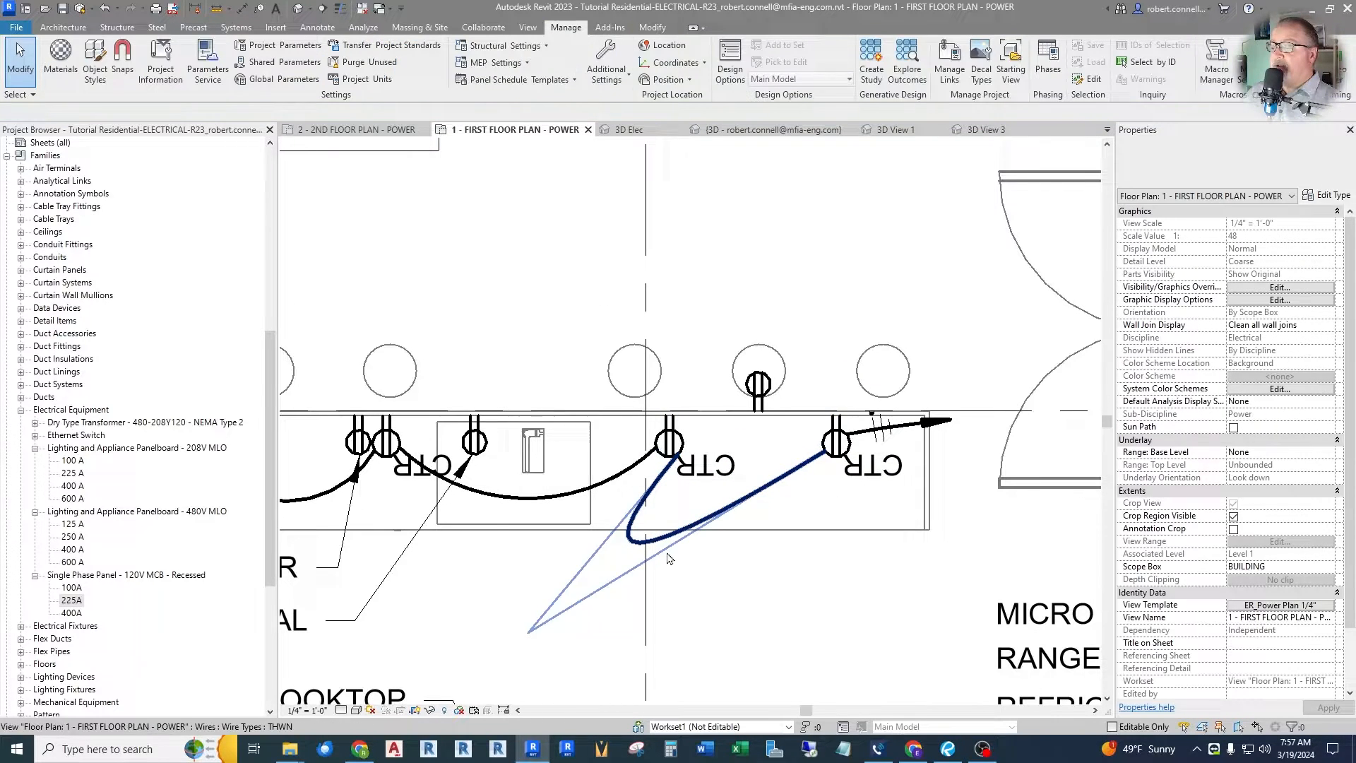
Turn on thin line display to see the wire ends at the countertop receptacles clearly
scroll(683, 458, up, 3)
click(683, 455)
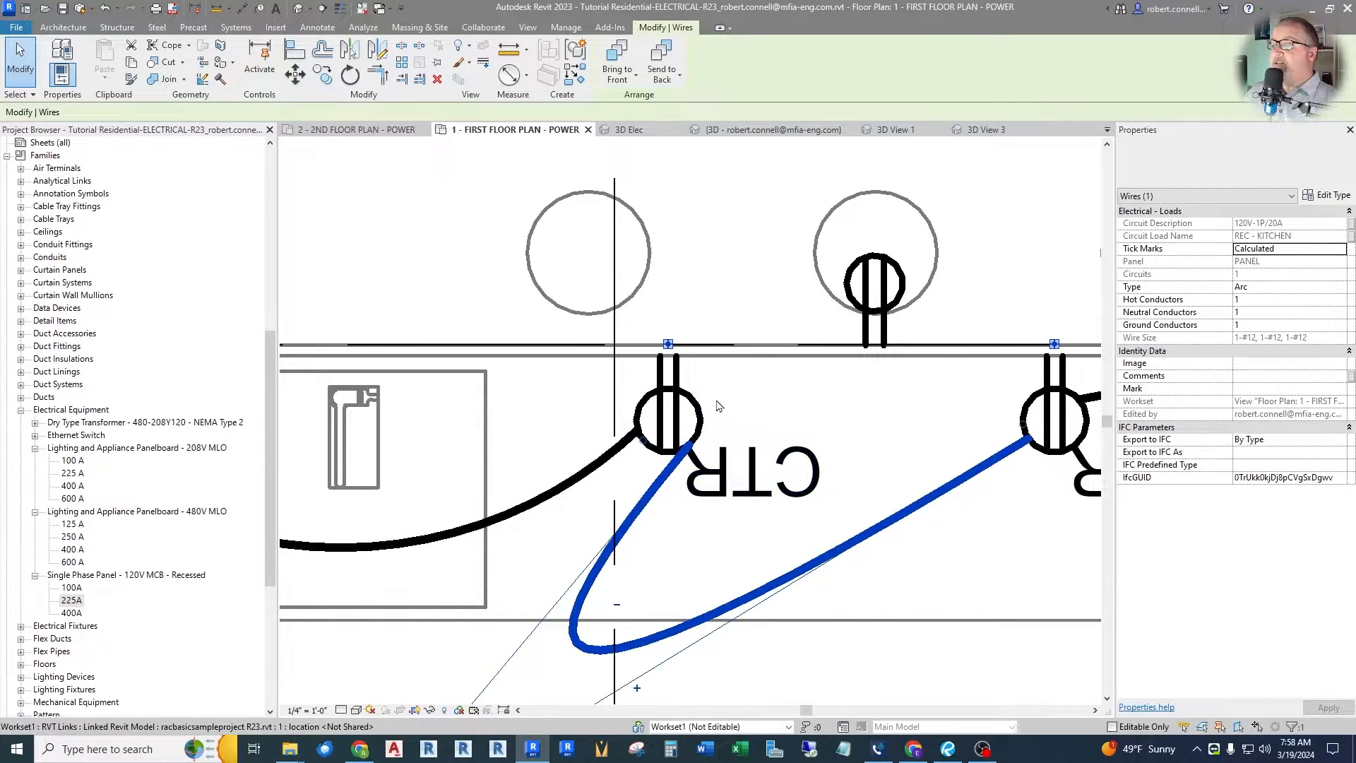
click(341, 12)
key(Escape)
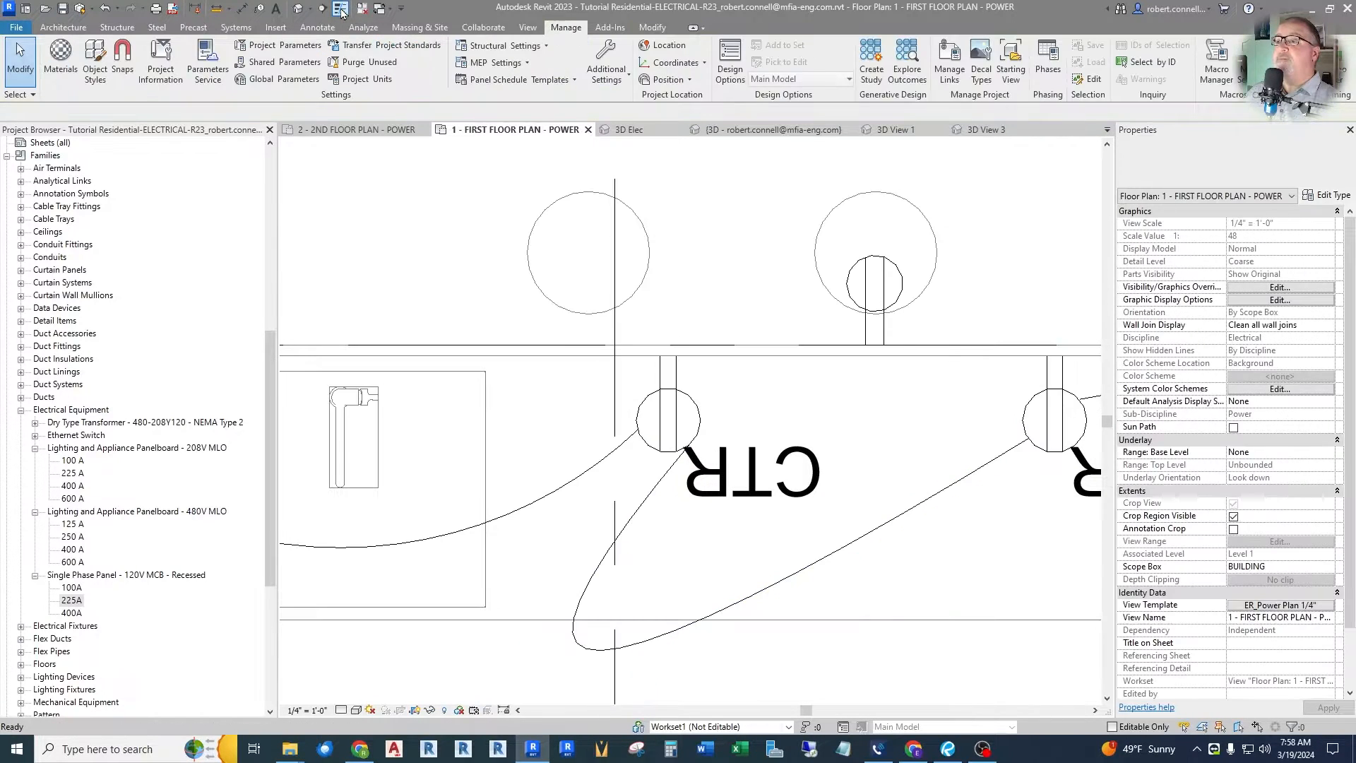
Shift the reshaped wire's end around the receptacle nearer the sink, first to its sink-facing side and then toward its centre
click(625, 524)
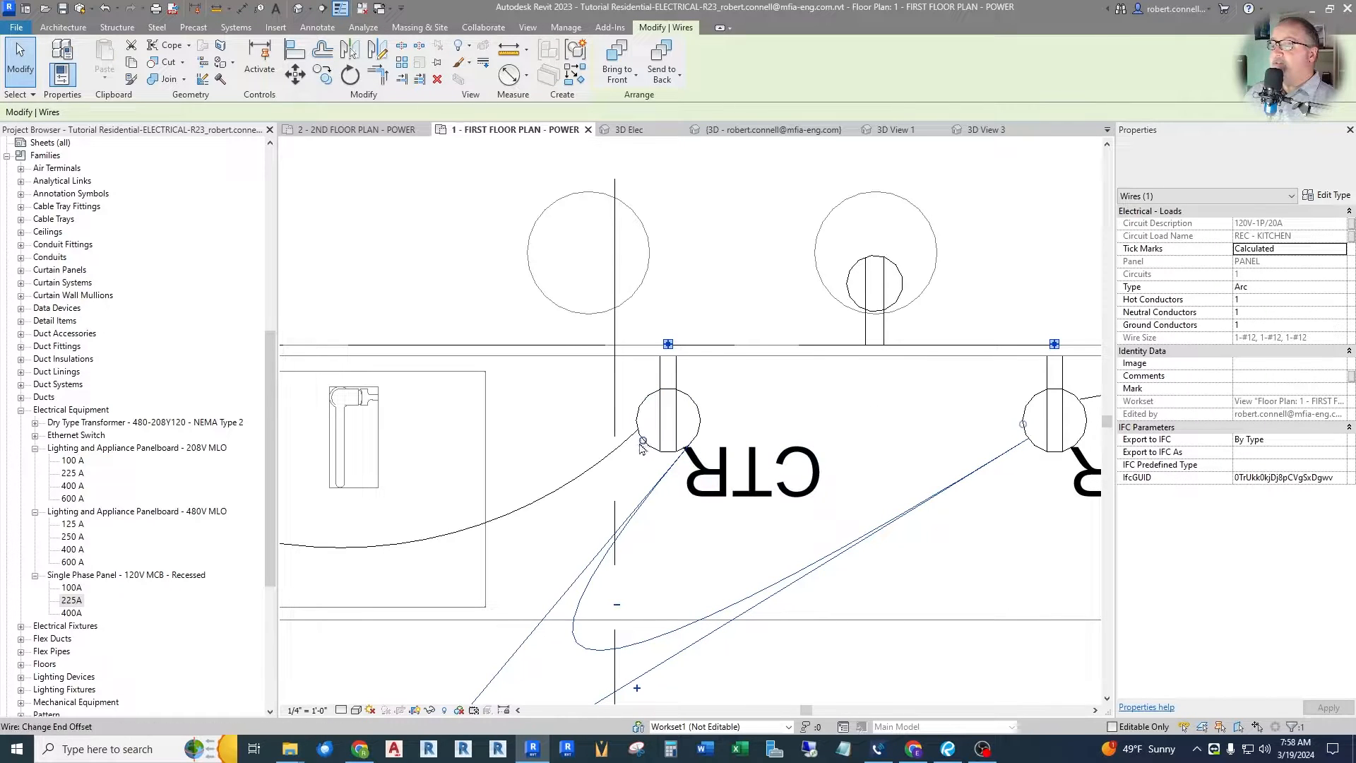
mouse_move(643, 444)
mouse_down()
mouse_move(657, 466)
mouse_move(703, 459)
mouse_move(645, 448)
mouse_up()
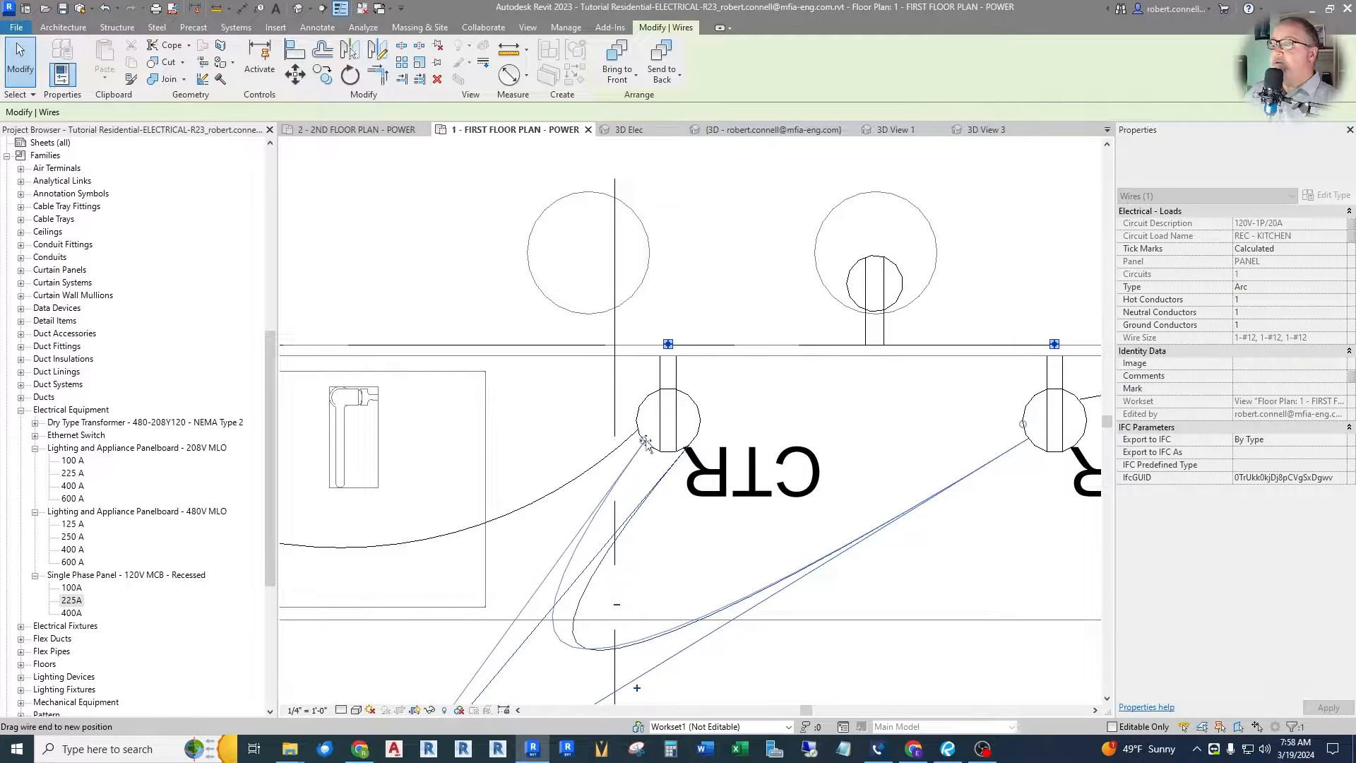
scroll(695, 423, down, 5)
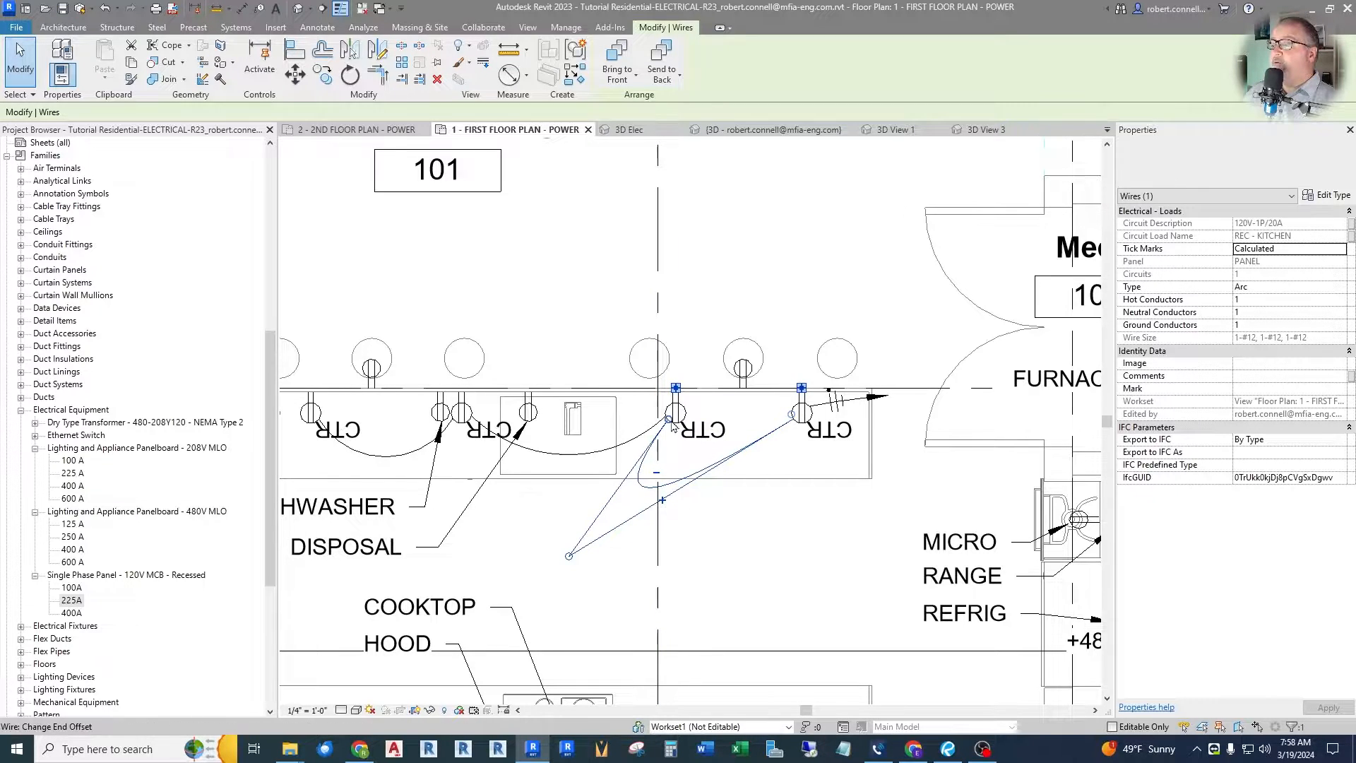
scroll(671, 426, up, 2)
mouse_move(669, 424)
mouse_down()
mouse_move(679, 399)
mouse_move(677, 418)
mouse_up()
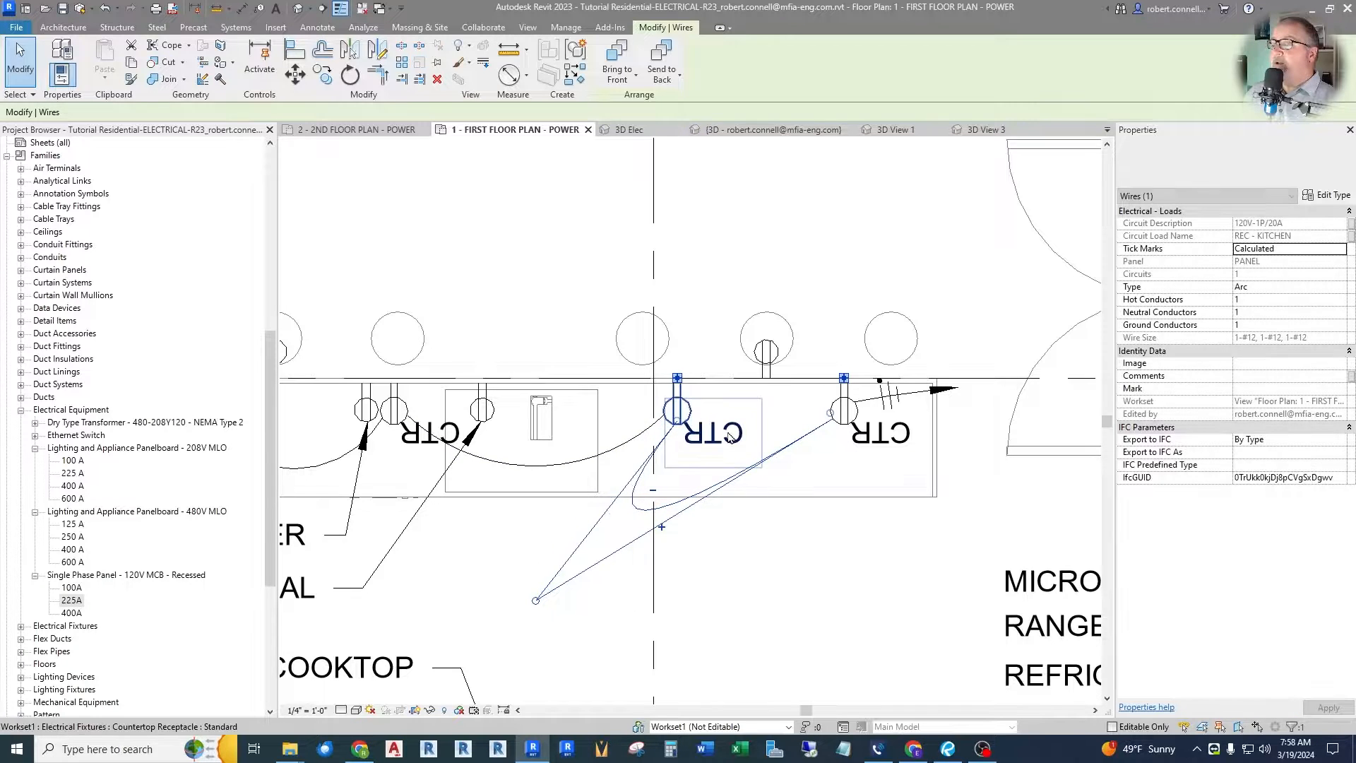
Move the wire's bend vertex back between its two receptacles and set its sink-side end on the receptacle edge facing the mechanical room
middle_drag(546, 589, 529, 605)
drag(519, 617, 762, 507)
scroll(685, 446, up, 2)
scroll(683, 444, up, 1)
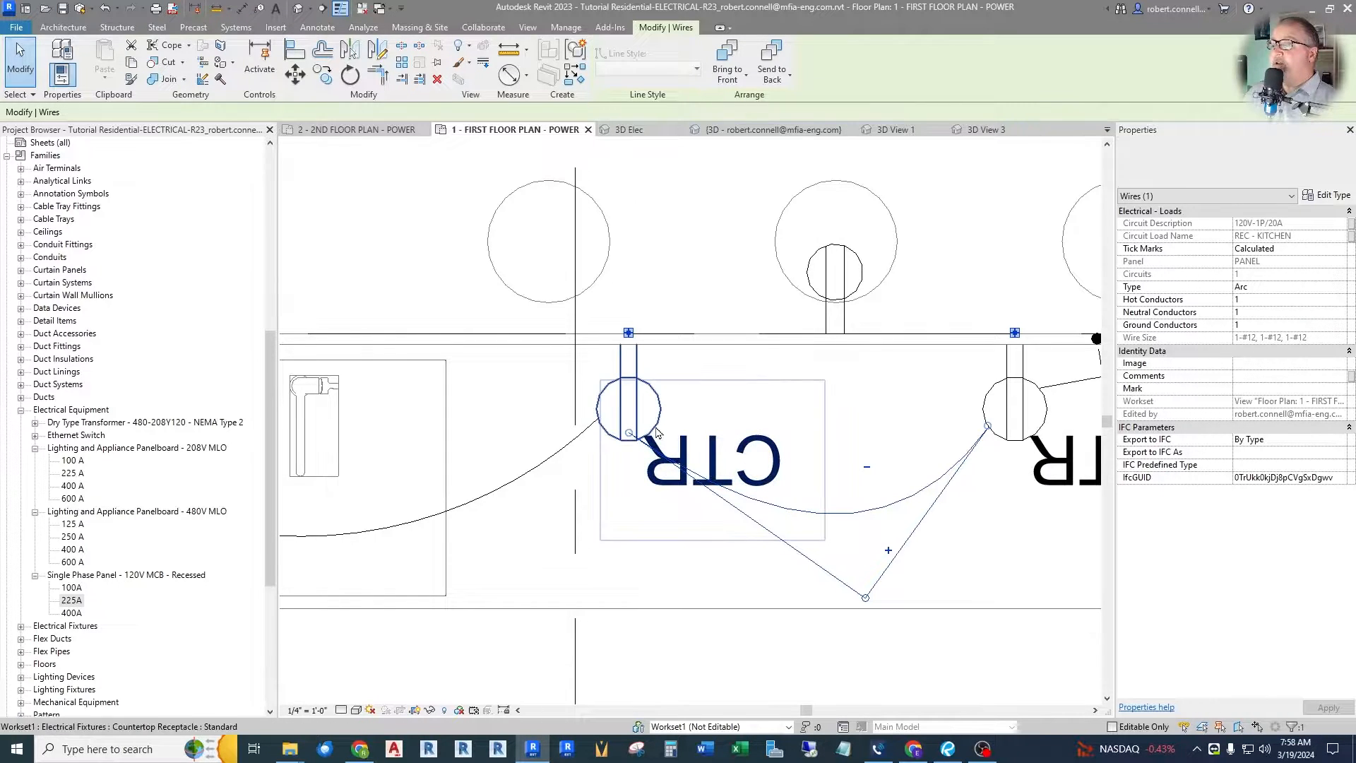
drag(631, 438, 655, 430)
scroll(574, 467, down, 1)
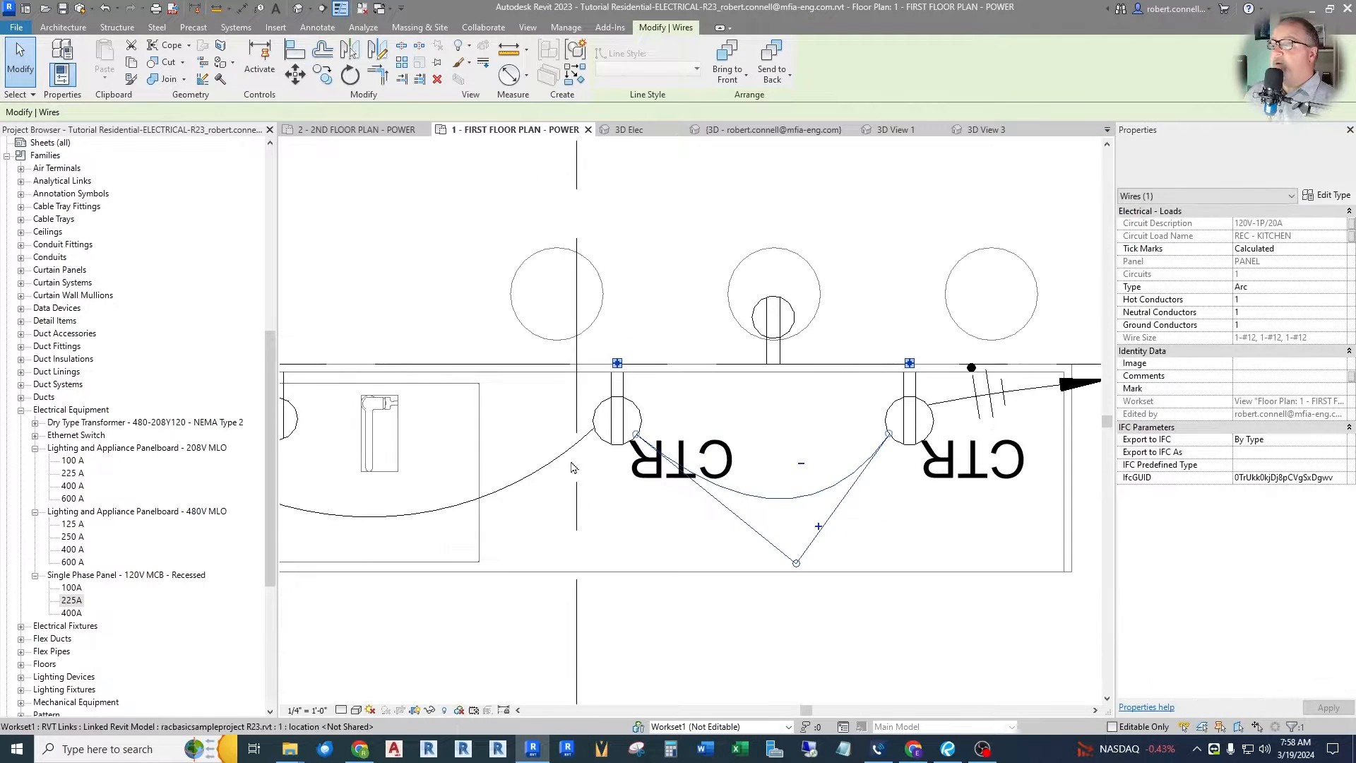
Adjust the arc wire's other end at the edge of the counter's end receptacle and deselect the wire
scroll(857, 451, up, 2)
mouse_move(885, 430)
mouse_down()
mouse_move(921, 415)
mouse_move(889, 438)
mouse_up()
scroll(788, 430, down, 1)
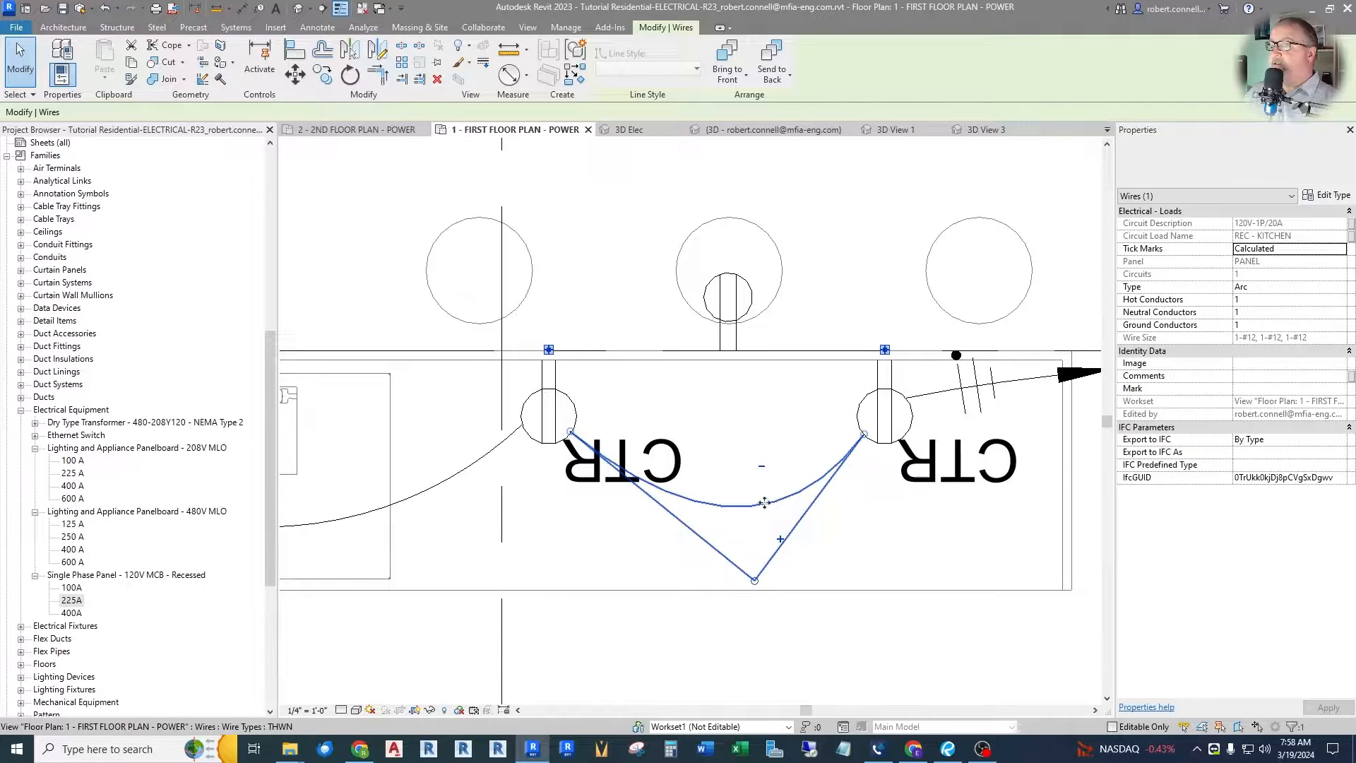
key(Escape)
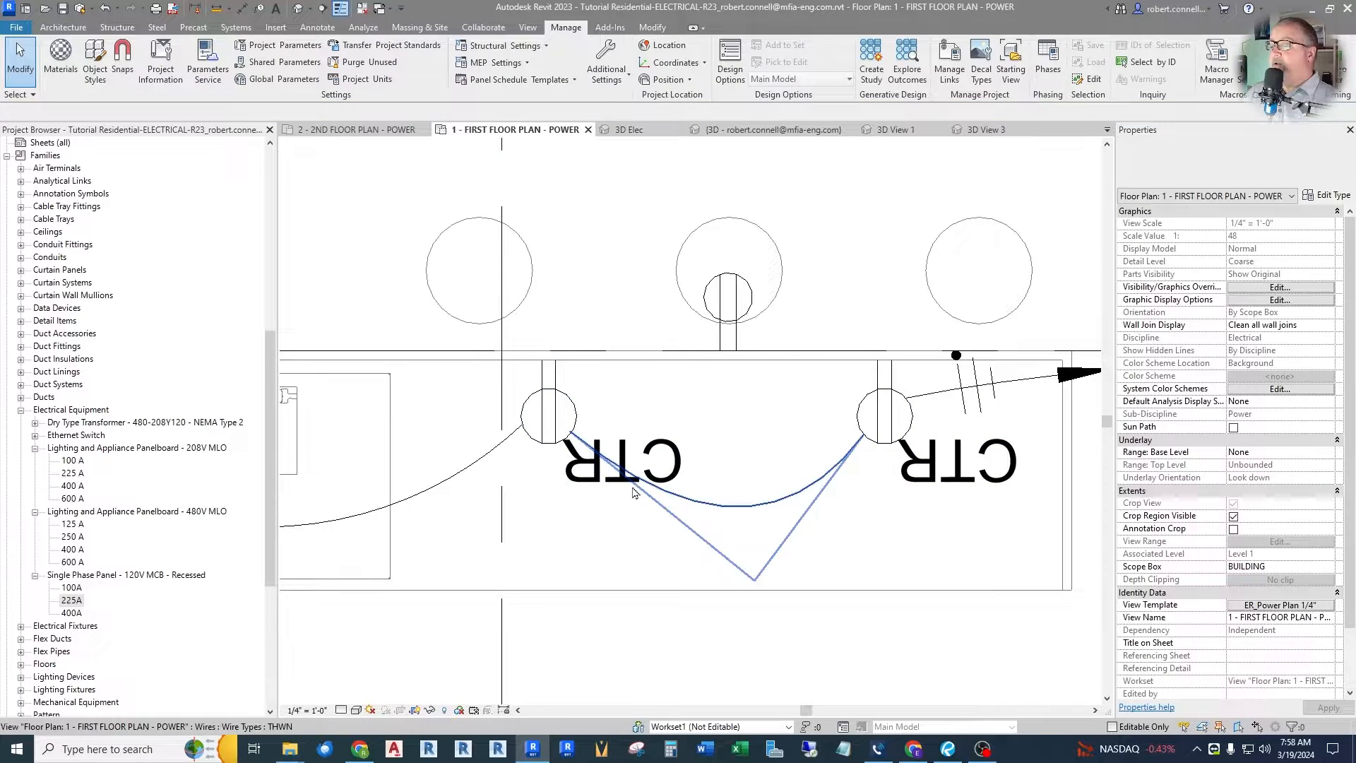
scroll(750, 500, down, 4)
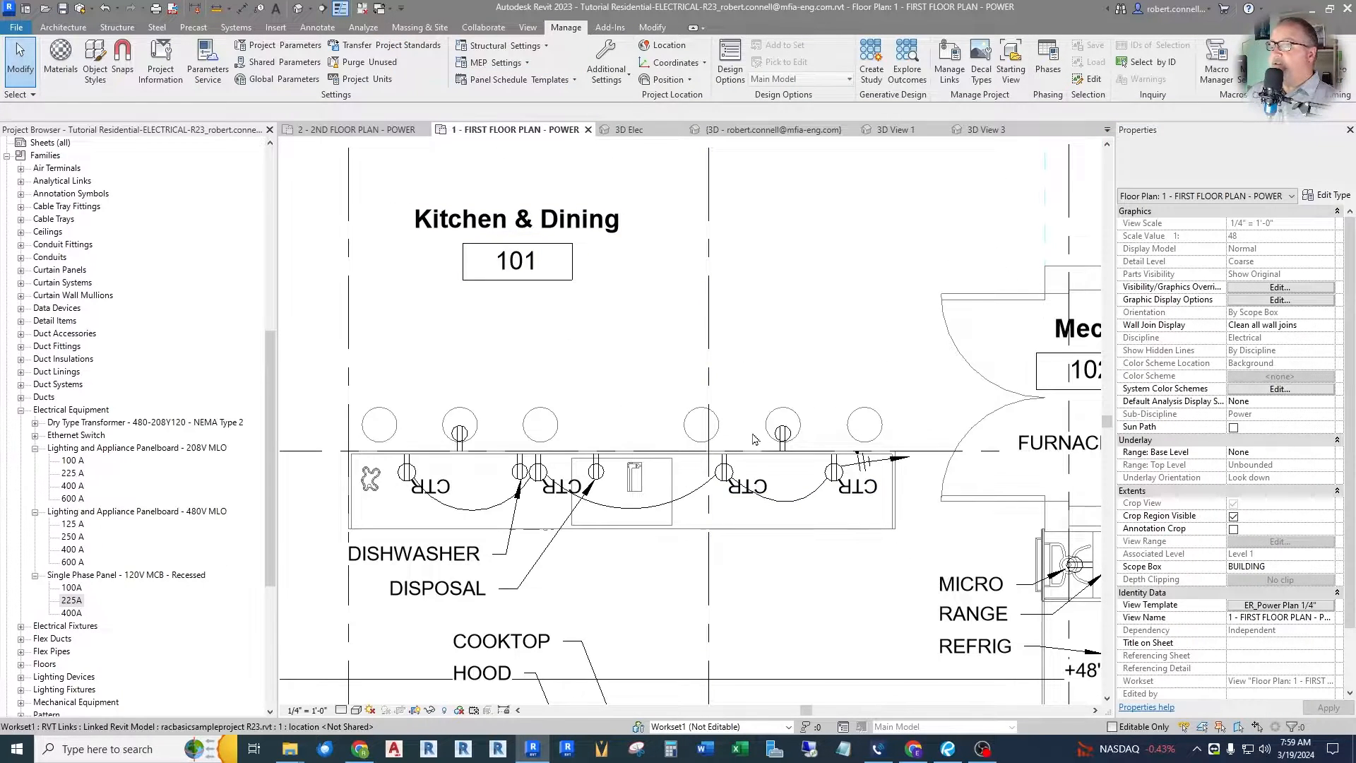
scroll(873, 464, up, 2)
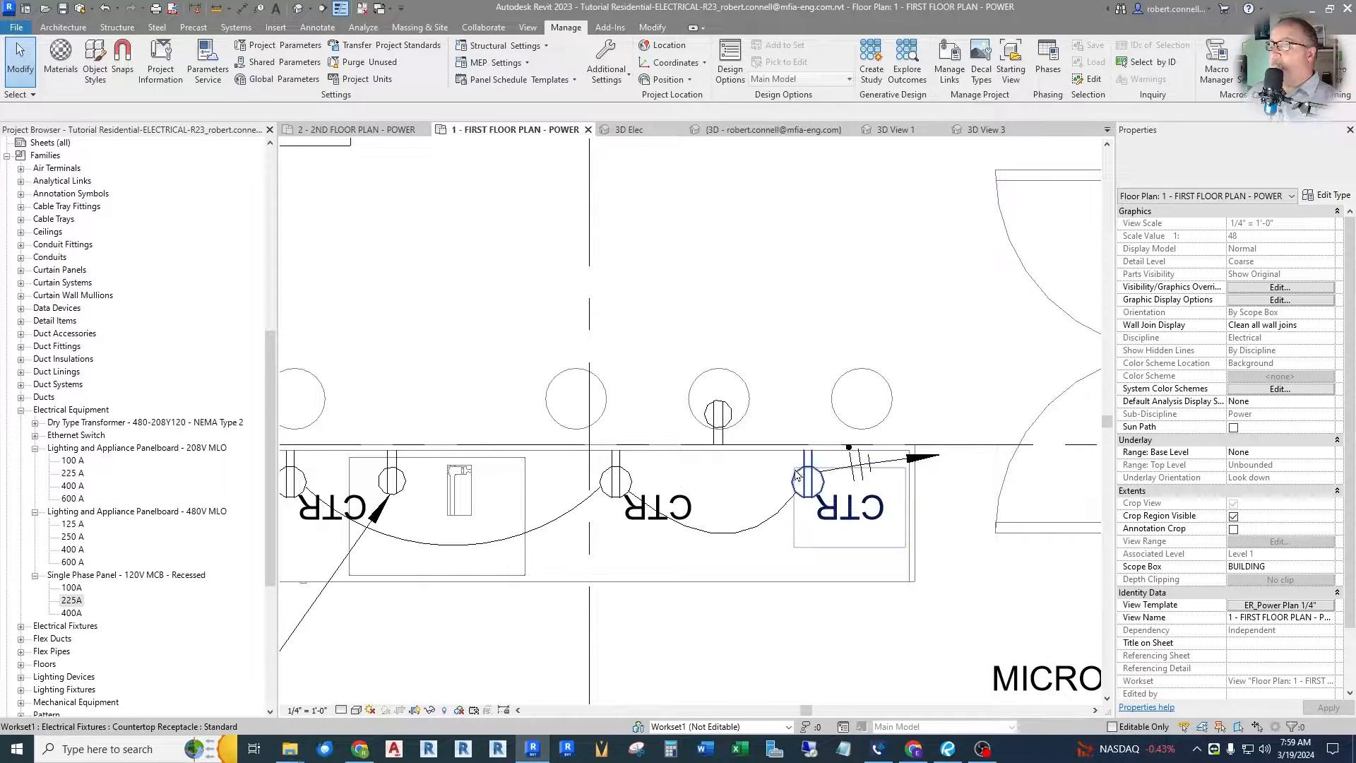
Increase the hot conductors of the home-run wire at the counter's end receptacle to 4
scroll(859, 481, down, 2)
scroll(836, 495, up, 2)
scroll(836, 495, down, 2)
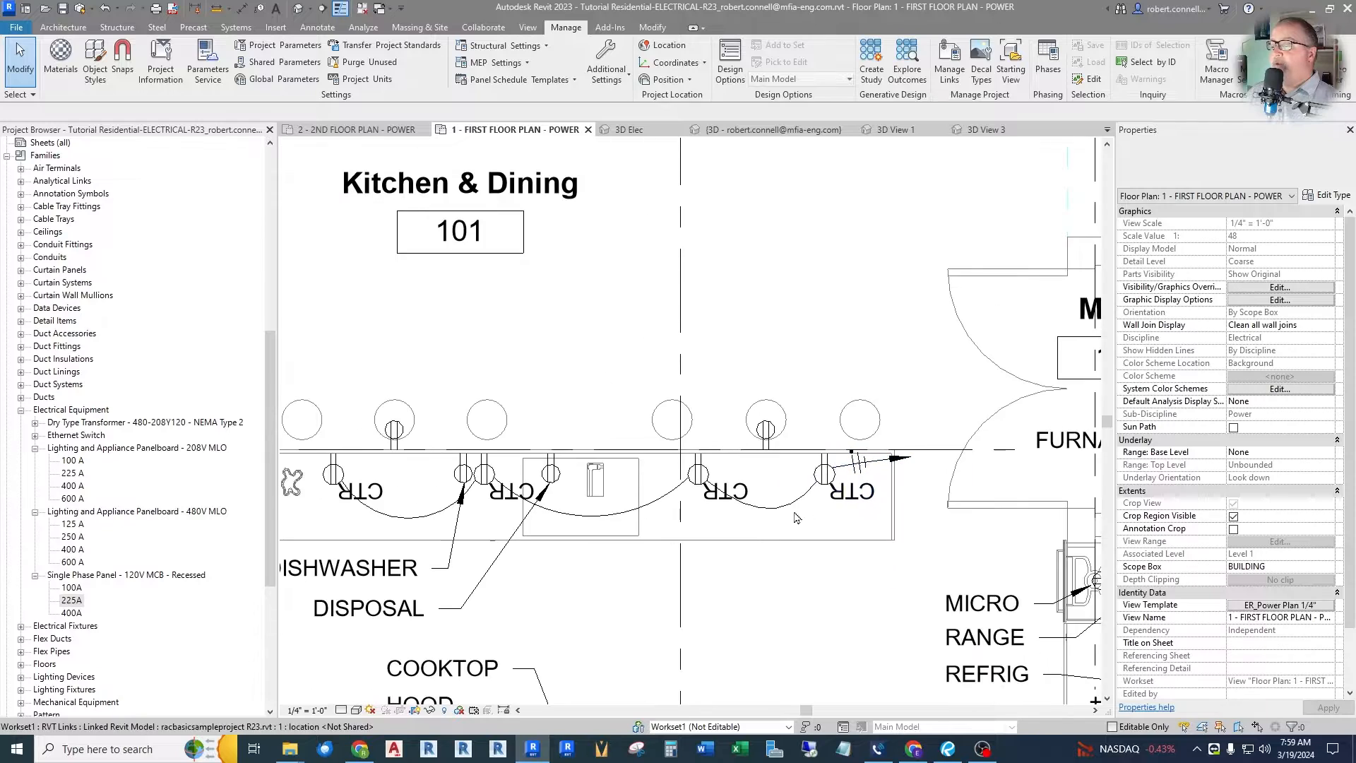
scroll(886, 468, up, 3)
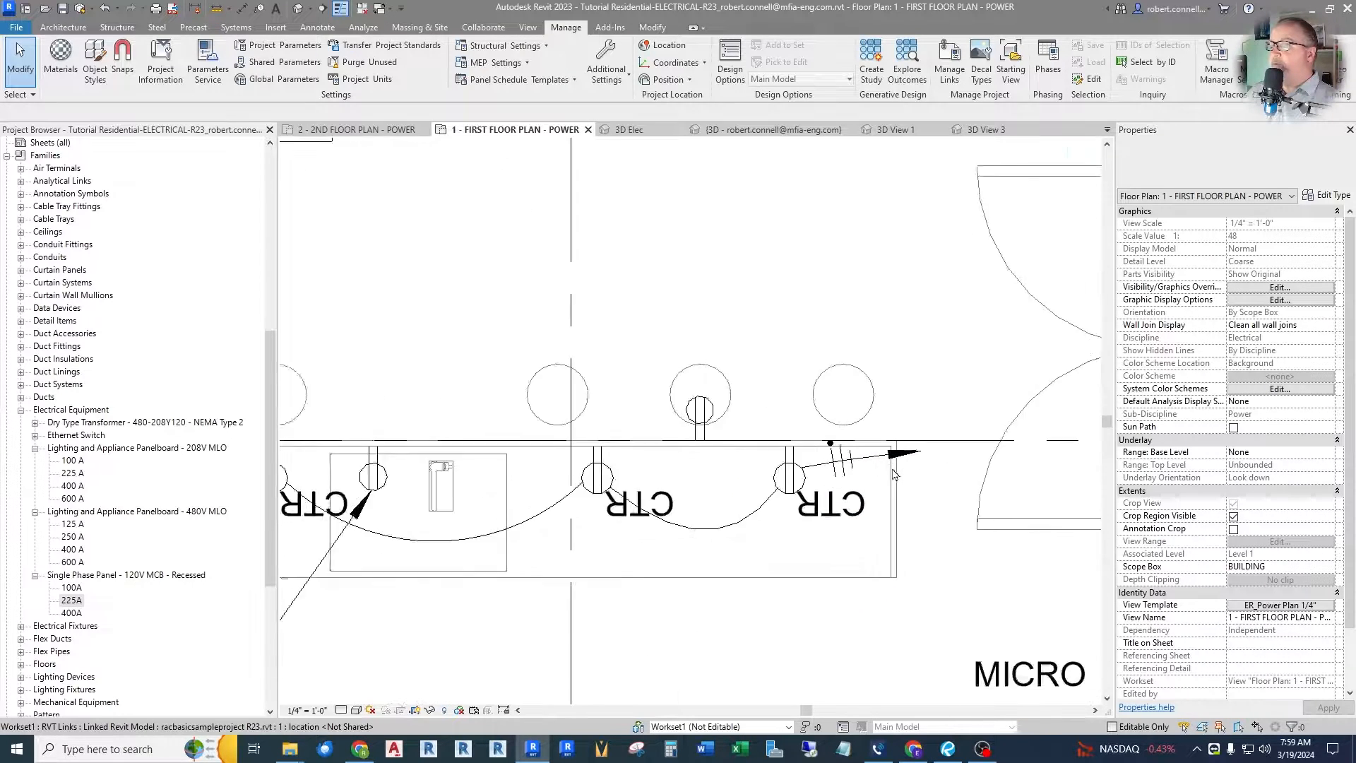
click(866, 465)
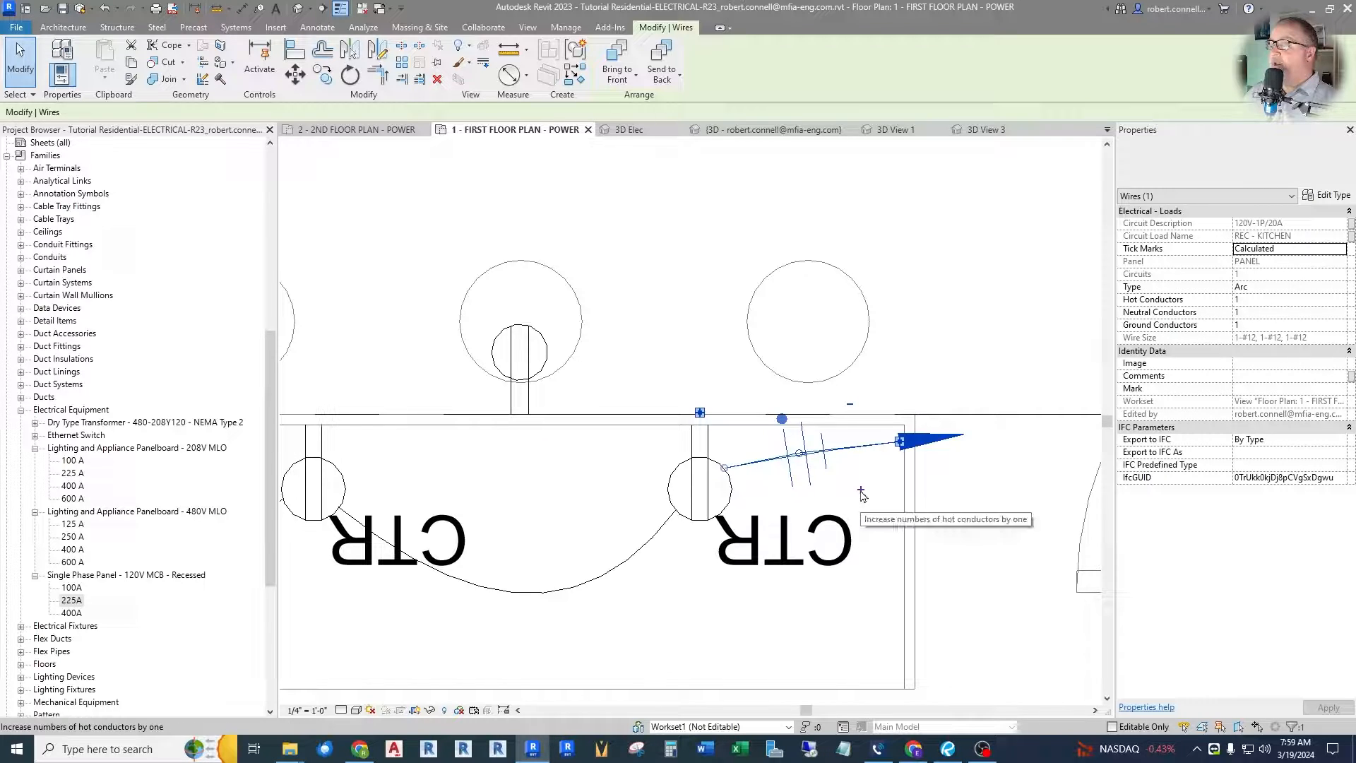
click(861, 490)
click(869, 490)
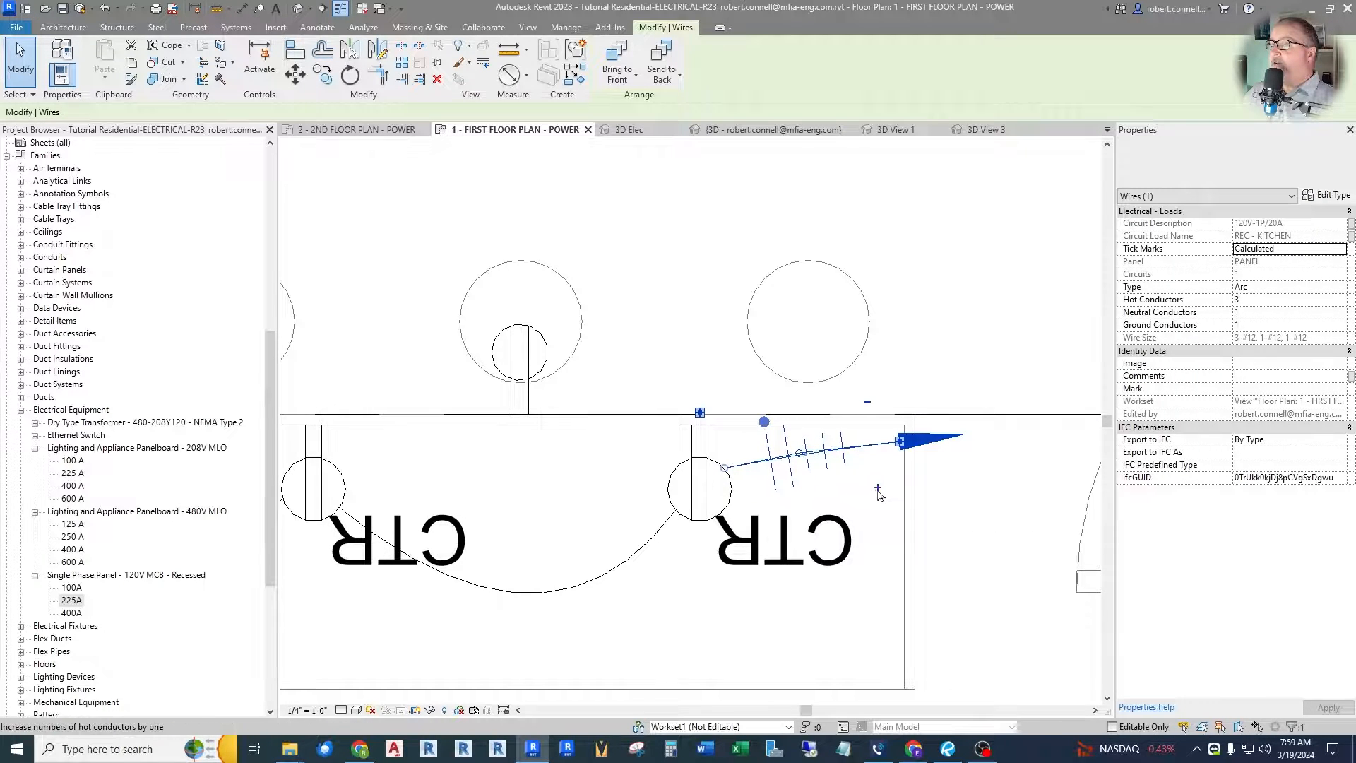
click(878, 489)
scroll(817, 456, down, 1)
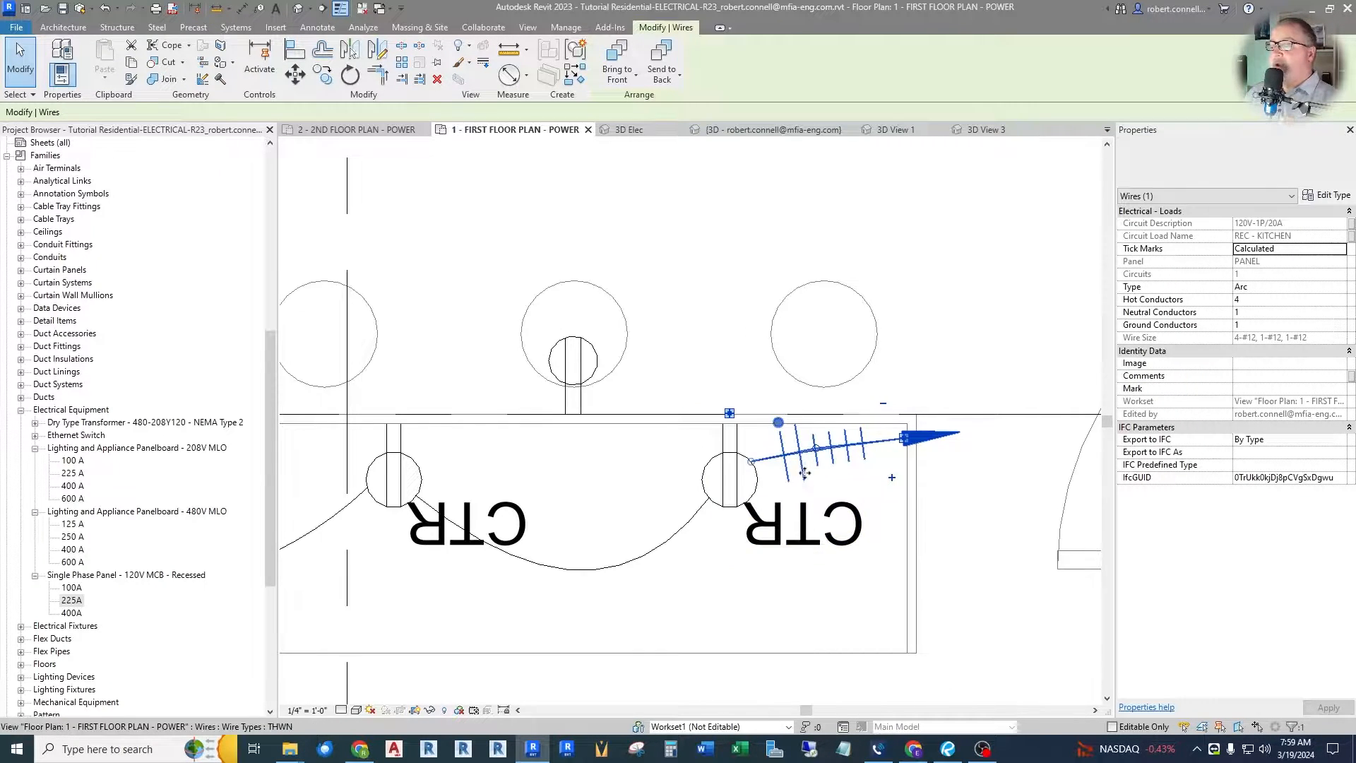
scroll(960, 468, down, 2)
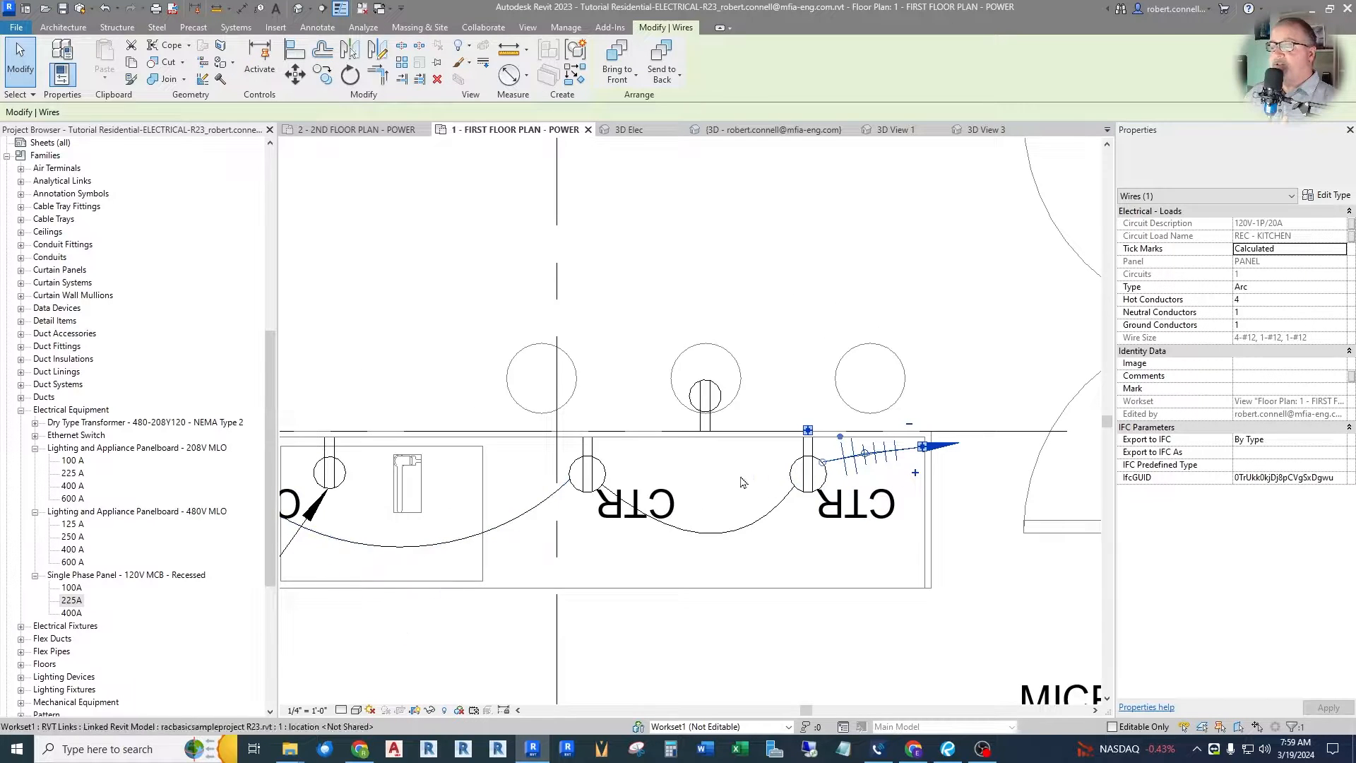
scroll(820, 468, down, 3)
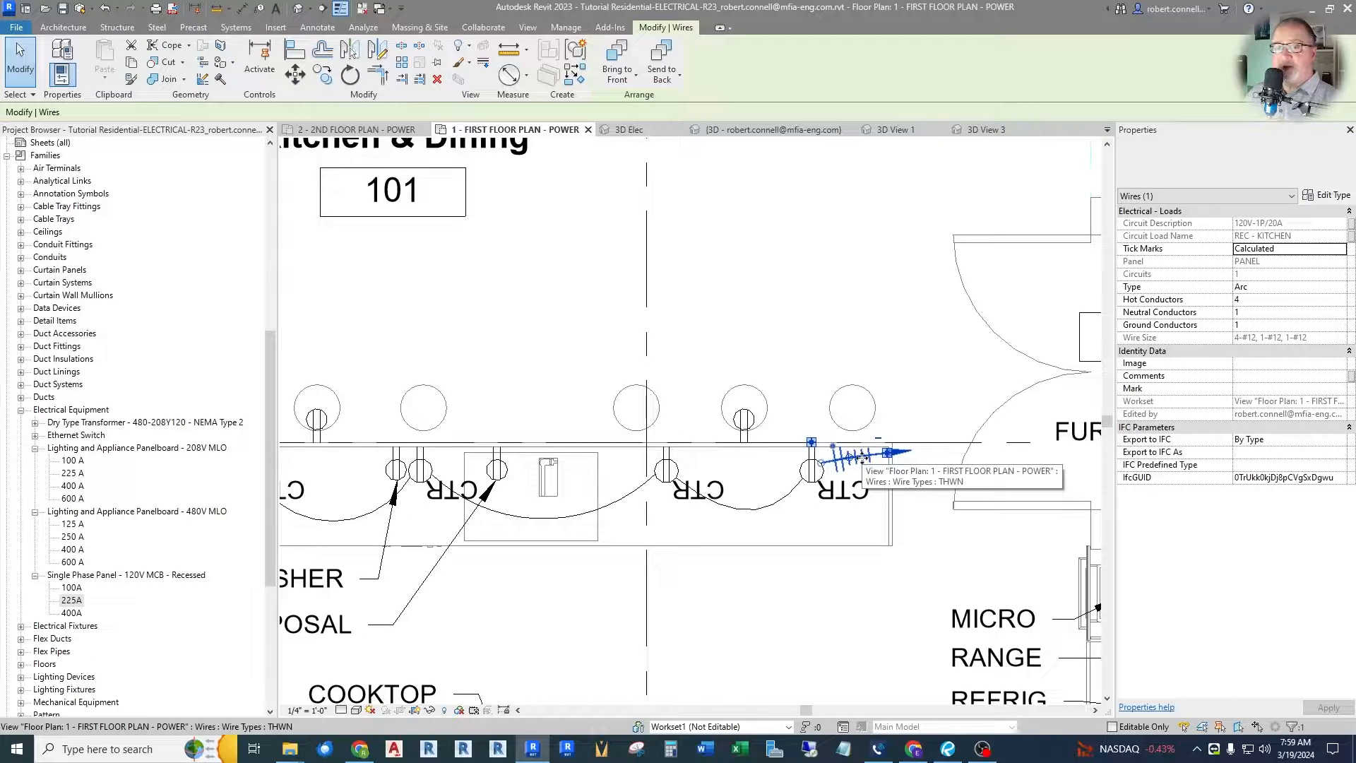
Reduce the home-run wire's hot conductors back to 1 and deselect the wire
scroll(879, 455, up, 5)
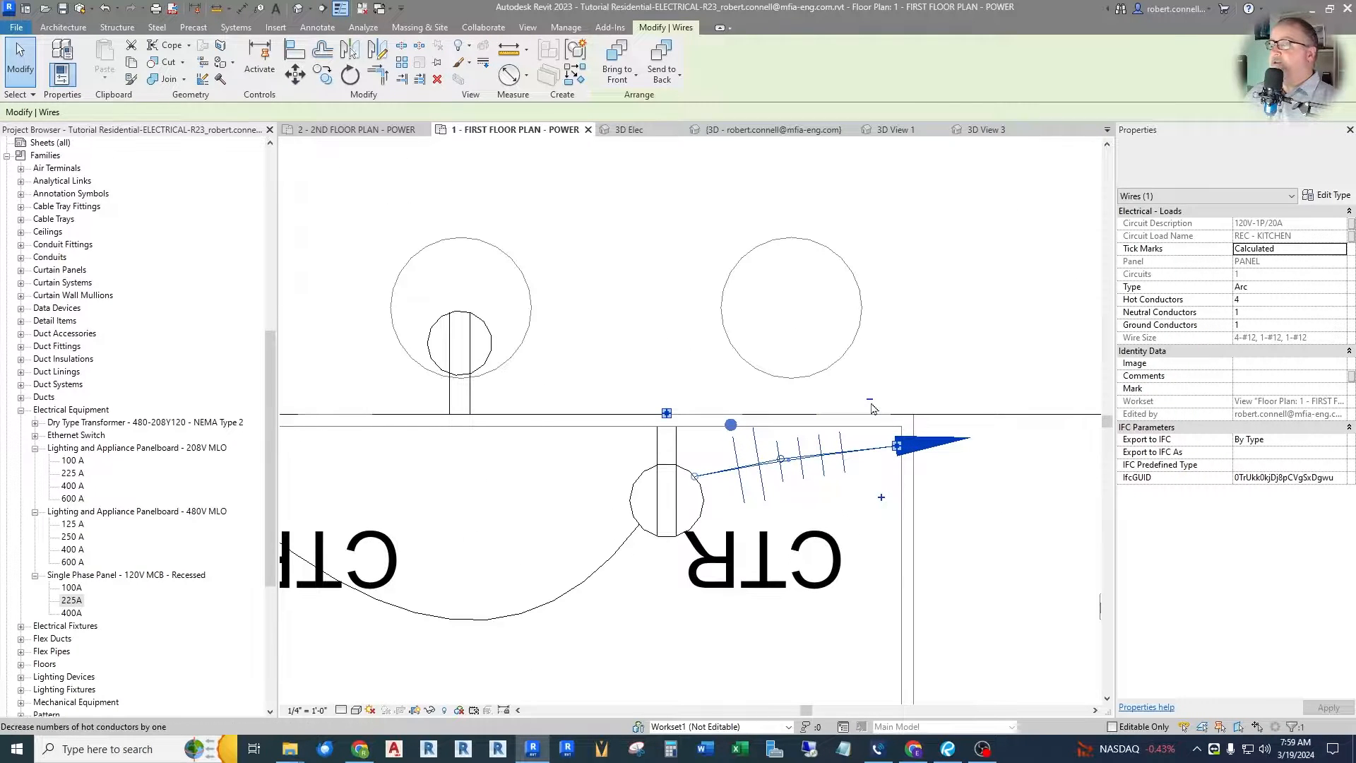
click(871, 402)
click(861, 404)
click(850, 405)
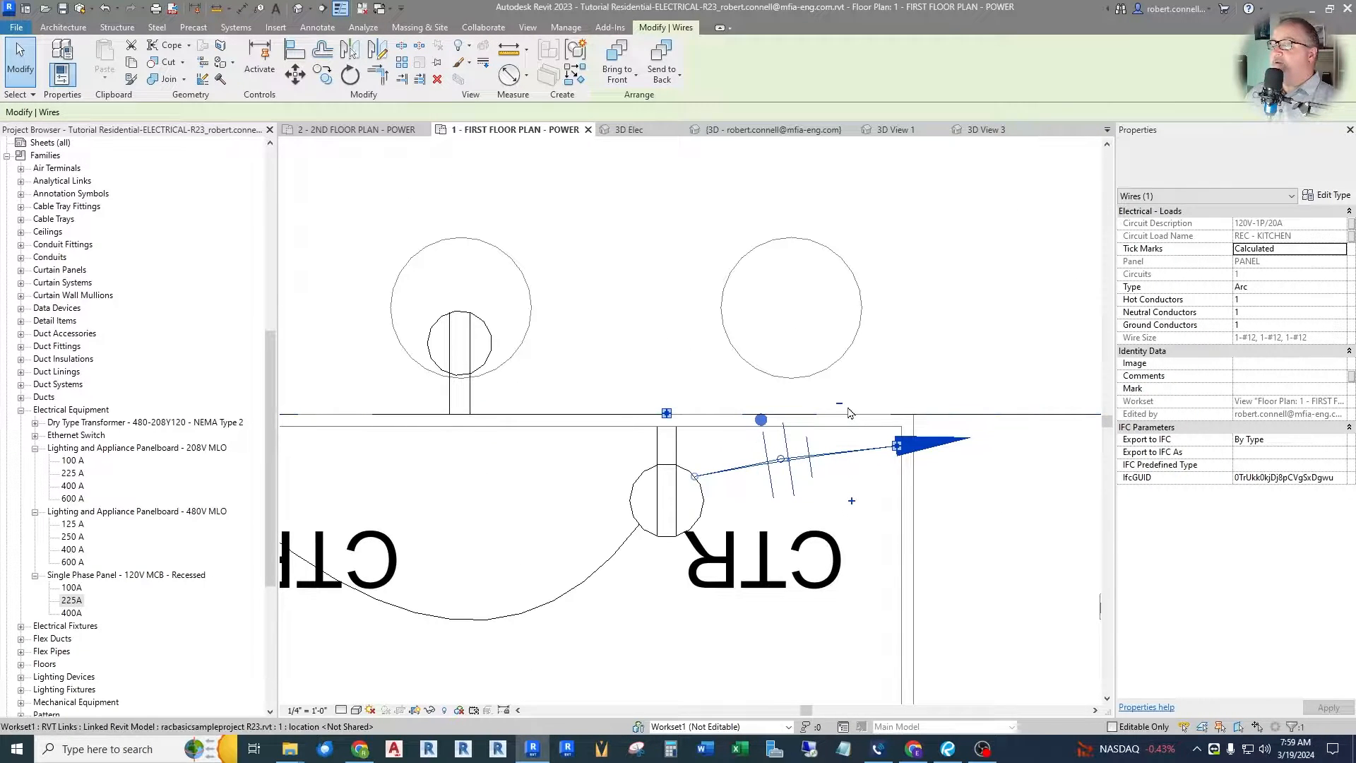
click(934, 531)
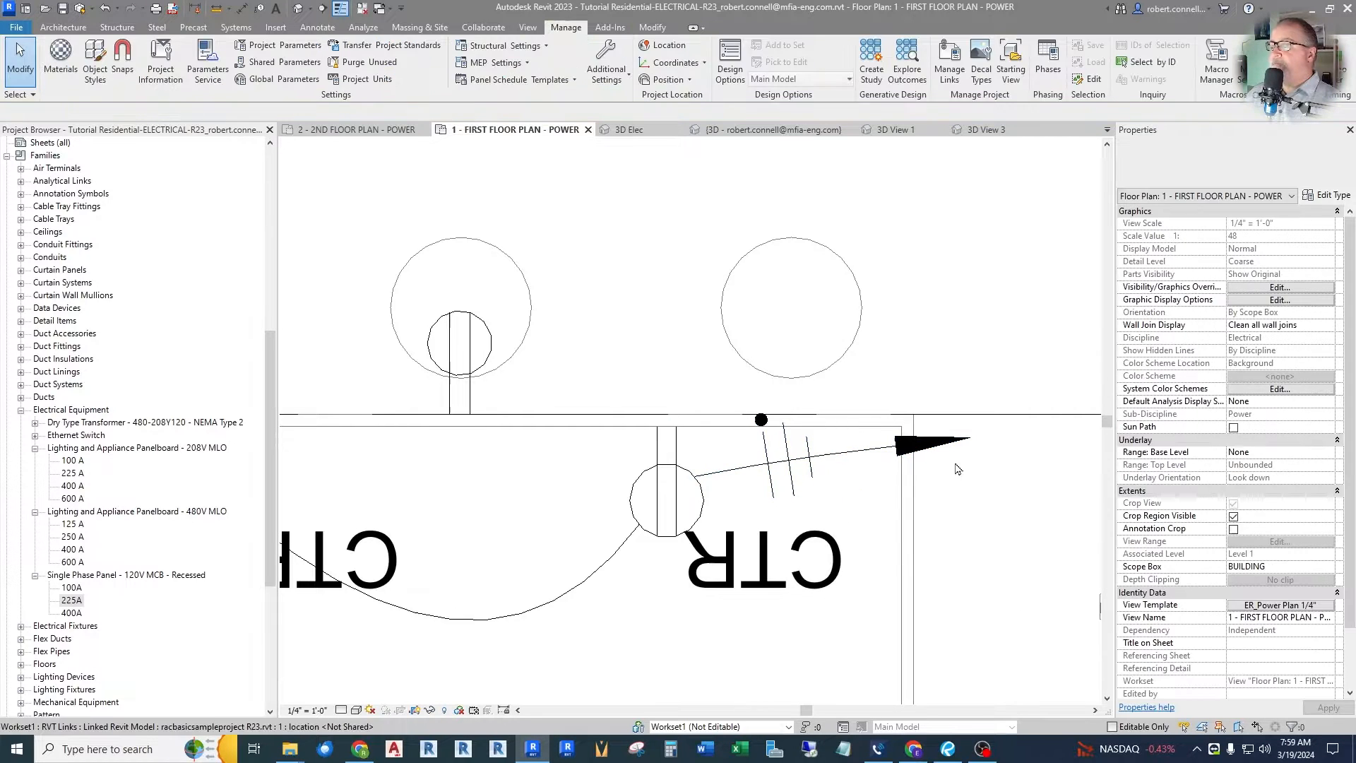
Move the home-run wire's arrow end above the end stool and pull its bend vertex out toward the mechanical room doors
scroll(950, 494, down, 2)
scroll(868, 445, up, 2)
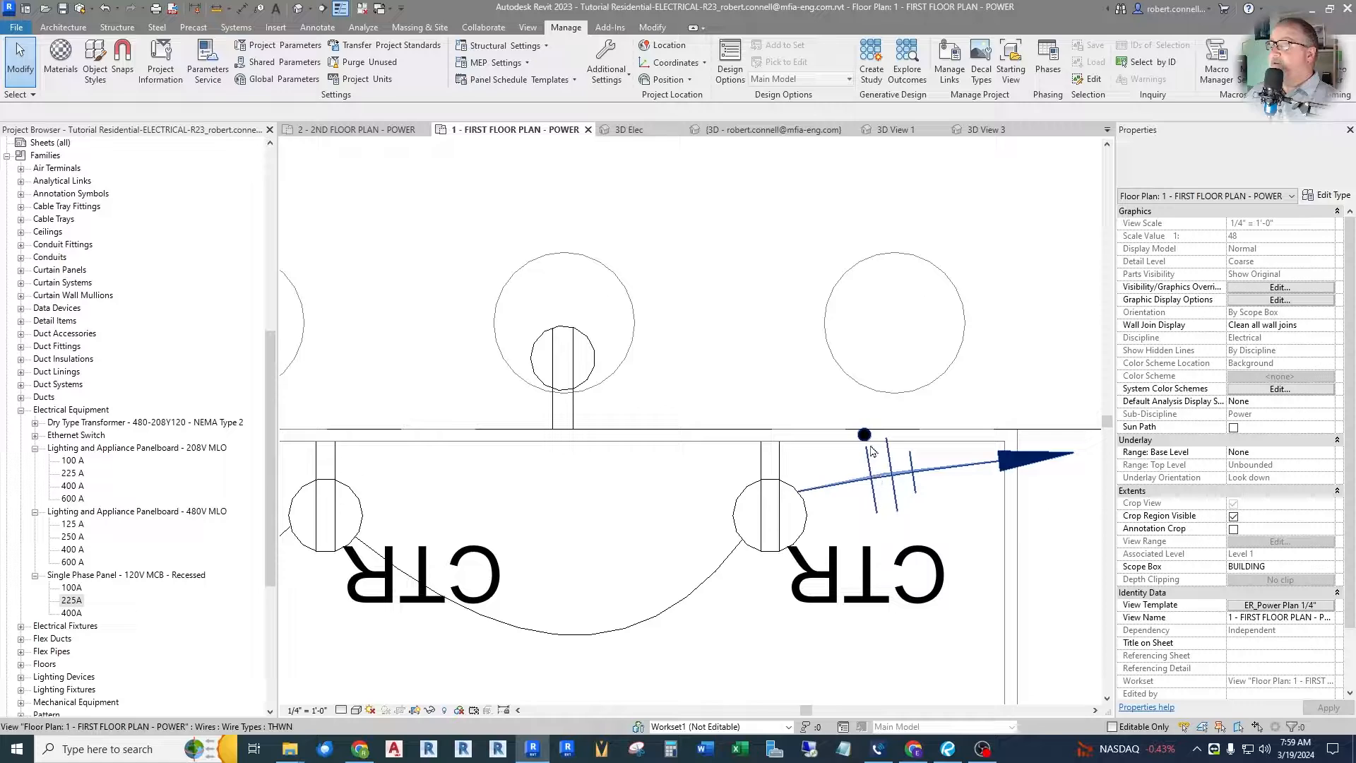
scroll(869, 447, down, 3)
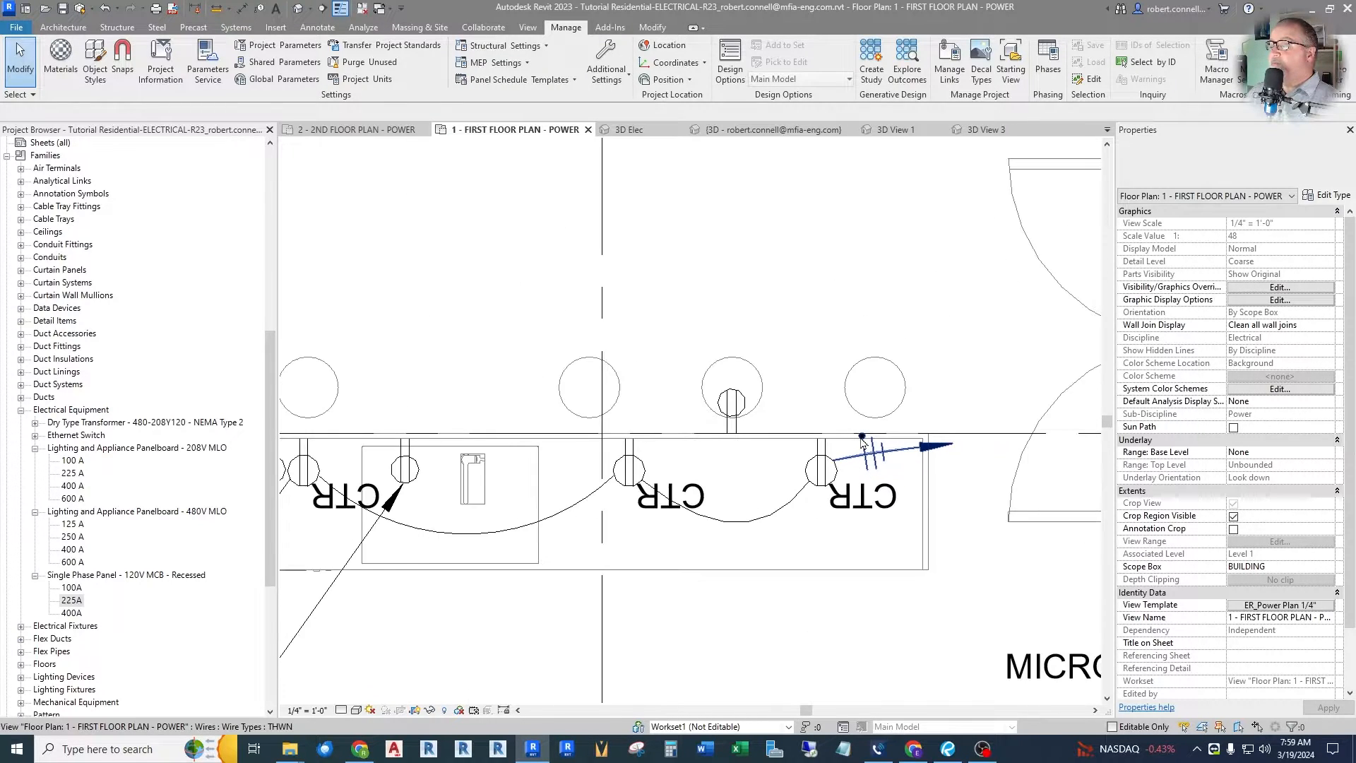
scroll(862, 442, down, 3)
scroll(742, 431, up, 3)
scroll(741, 431, down, 3)
scroll(601, 458, up, 3)
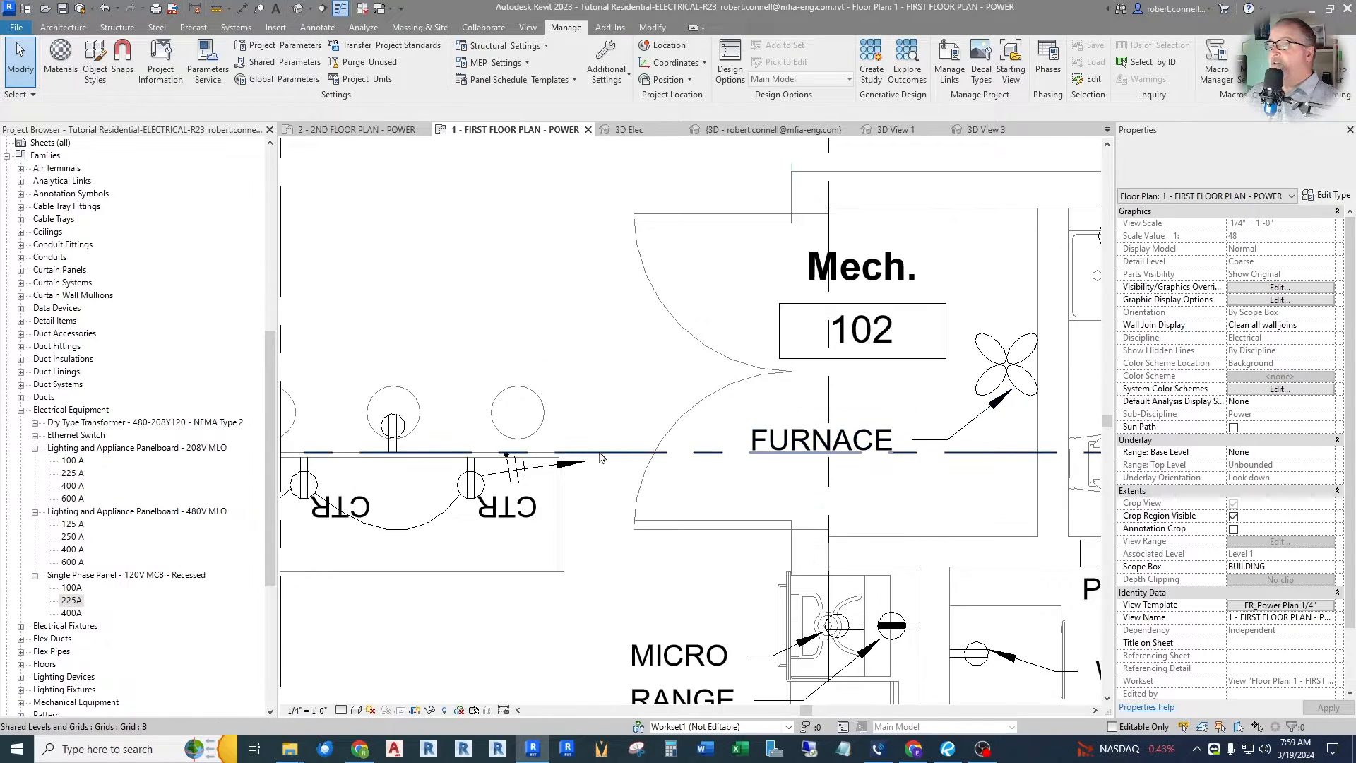
click(574, 466)
drag(563, 471, 529, 337)
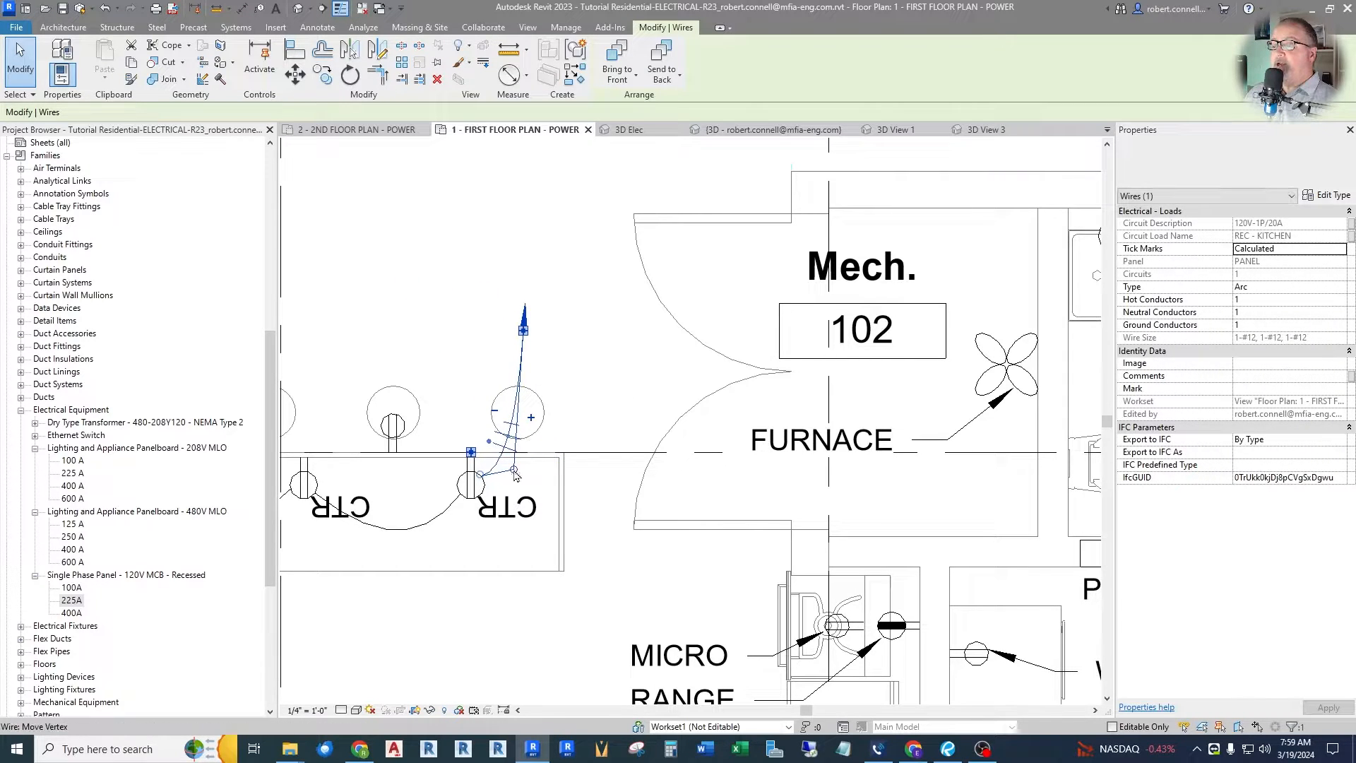
drag(513, 469, 585, 427)
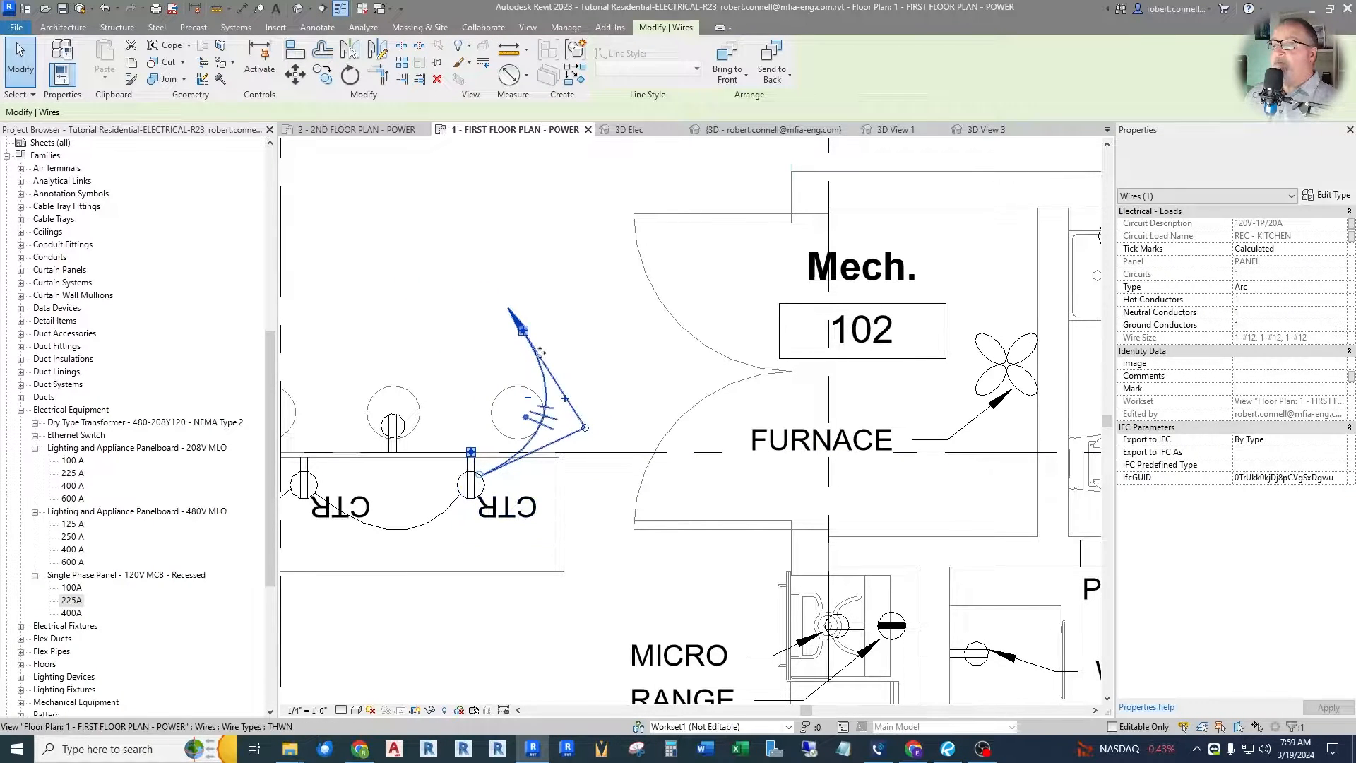
Reposition the home-run wire's arrow end and bend vertex so it arcs past the end stool toward the mechanical room, and deselect it
drag(536, 340, 544, 346)
drag(593, 383, 588, 414)
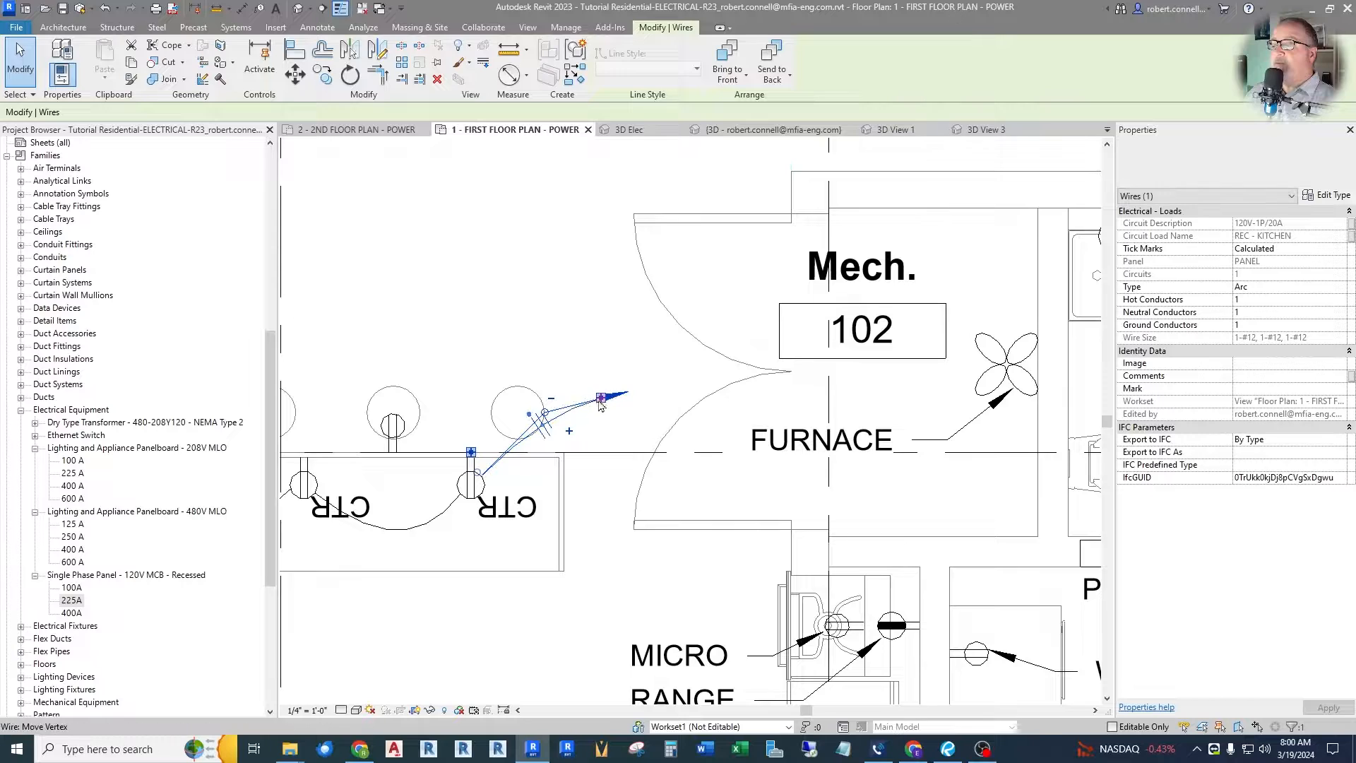
drag(544, 417, 524, 417)
key(Escape)
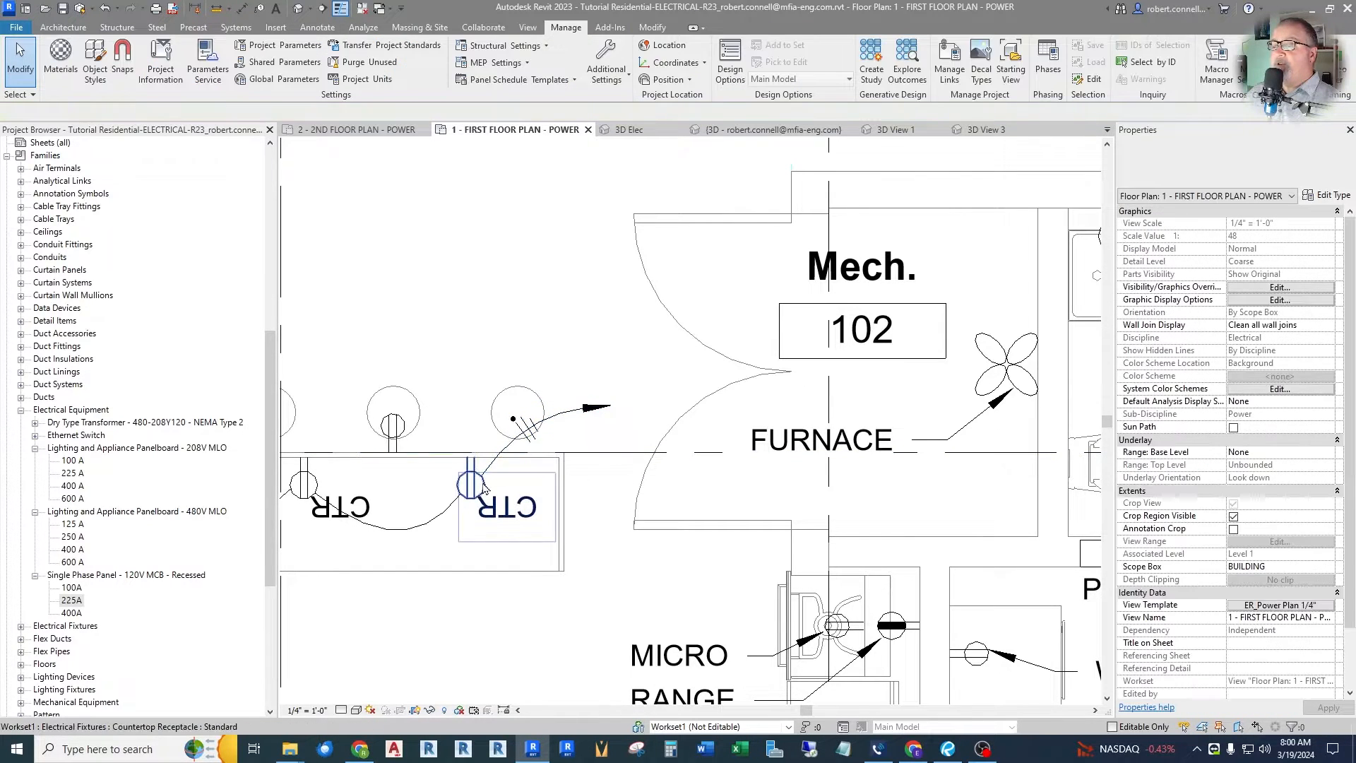
Turn off thin line display to show the kitchen wiring with its plotted line weights across the floor plan
scroll(485, 478, up, 3)
scroll(586, 452, down, 2)
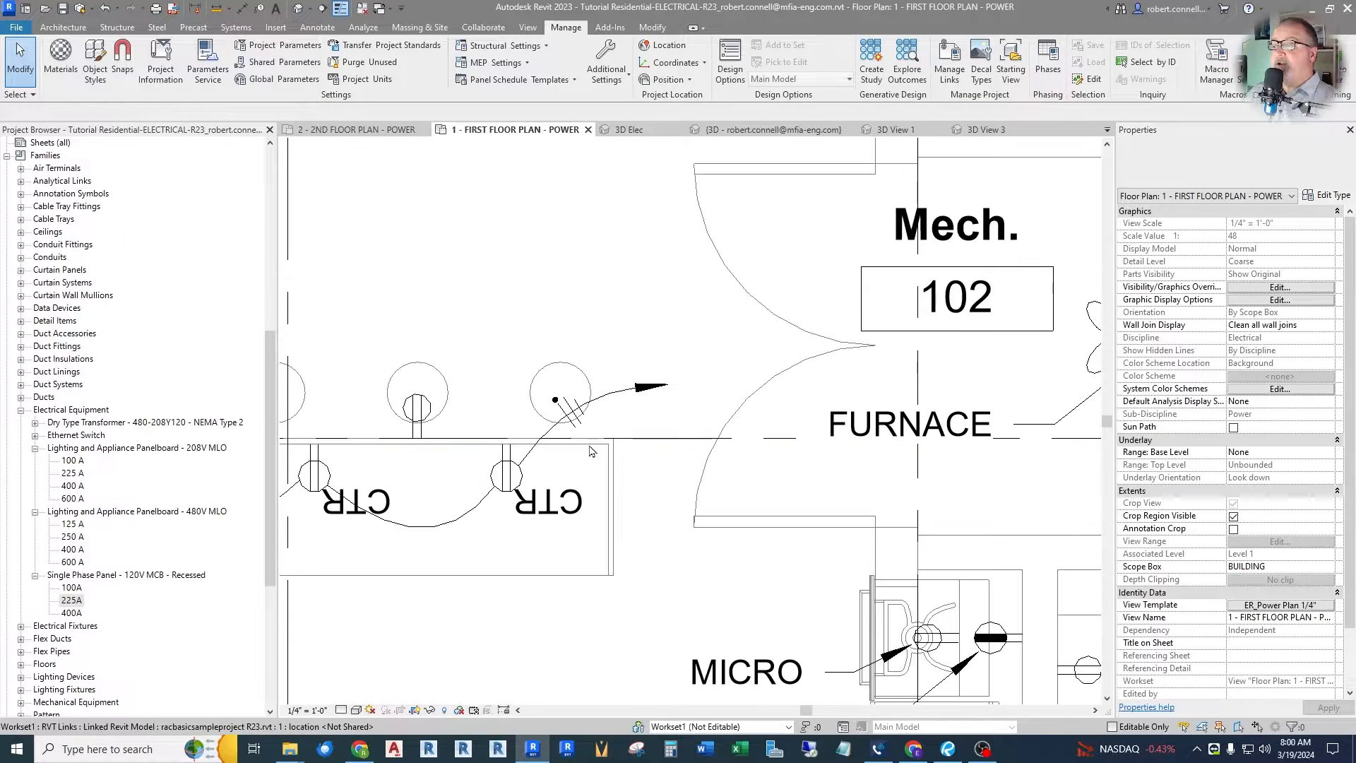
scroll(862, 396, down, 2)
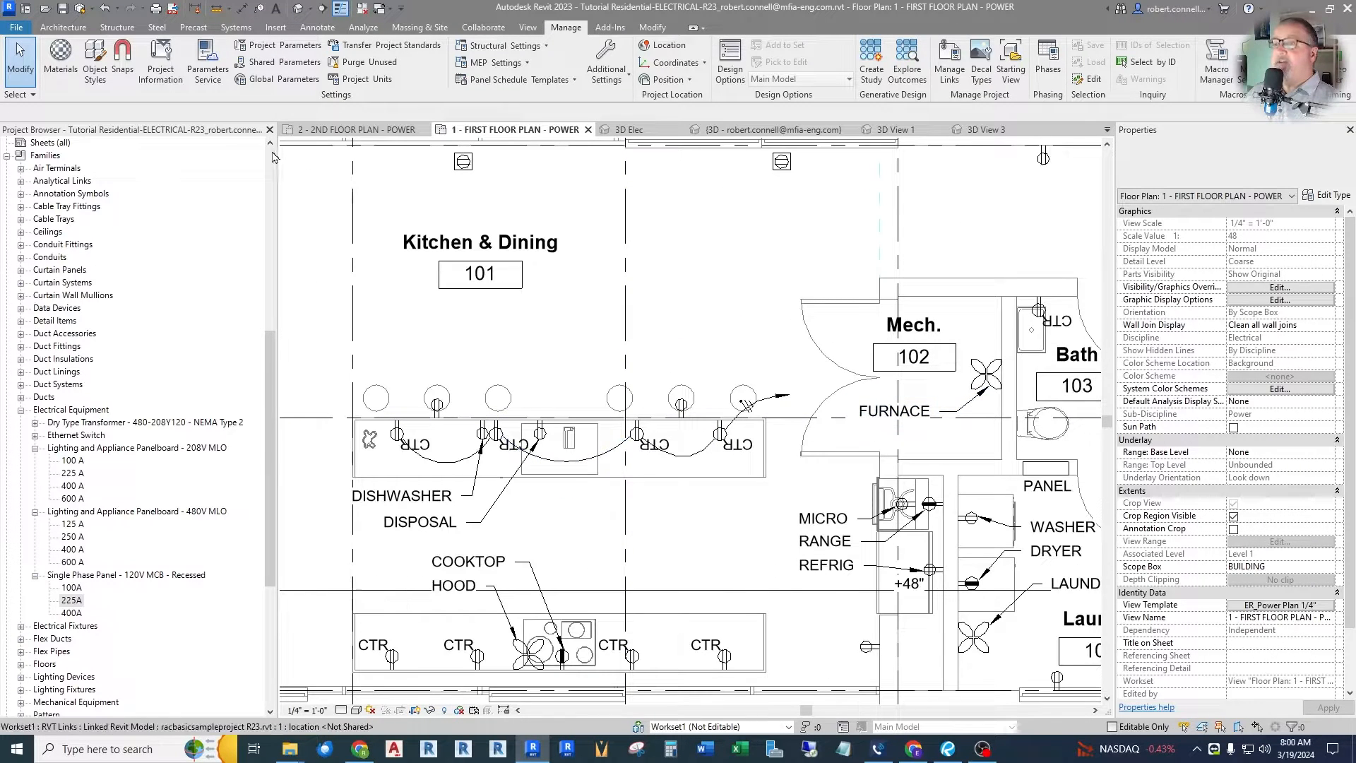
click(340, 8)
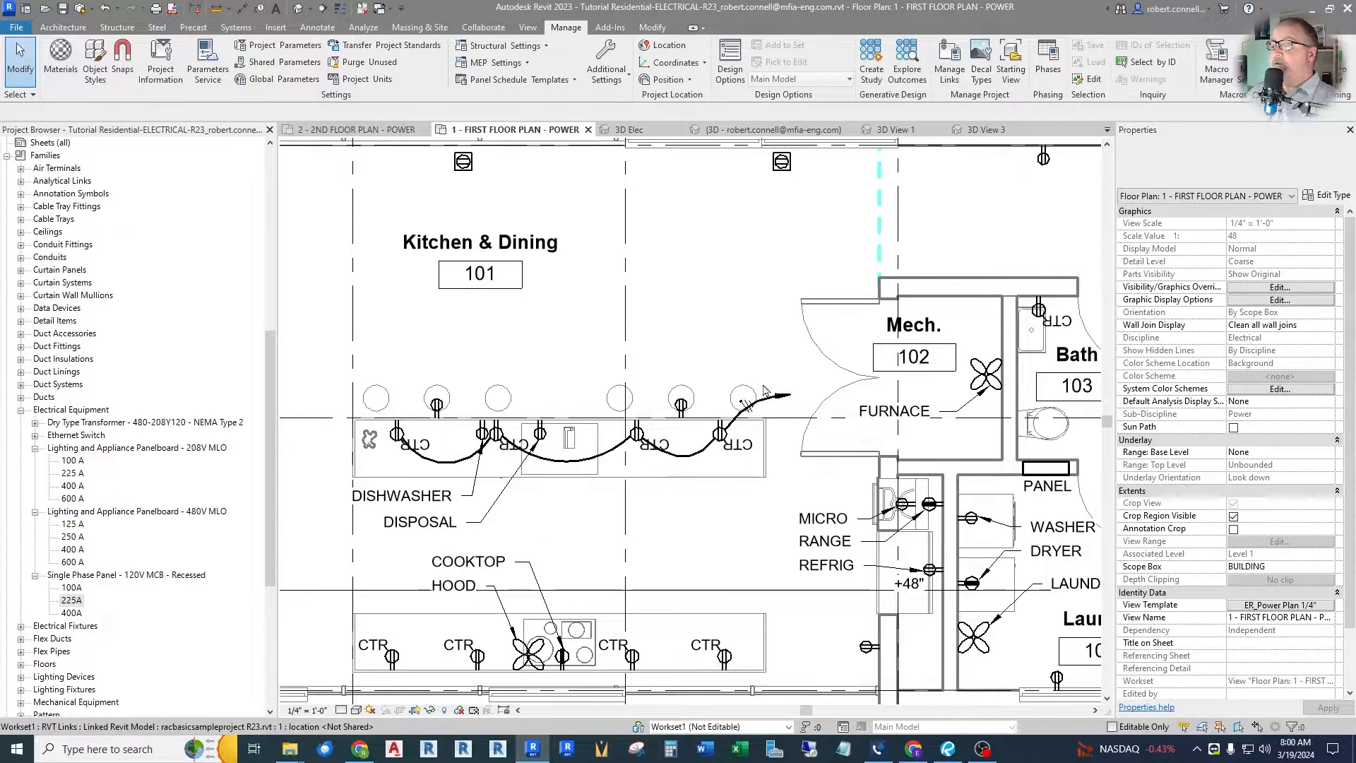
scroll(747, 400, down, 2)
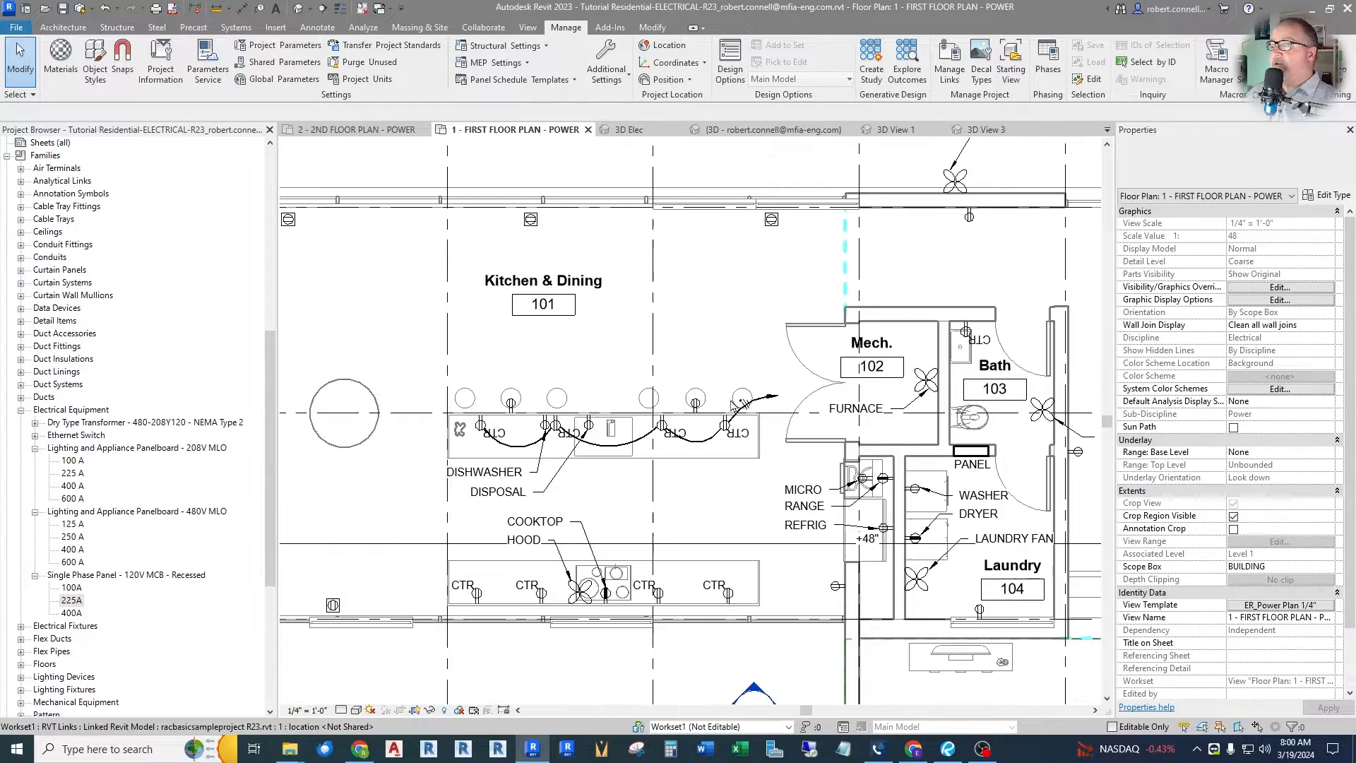
Tag the home run wire at the kitchen island by category and move the tag above the wire's arrowhead
scroll(743, 403, up, 2)
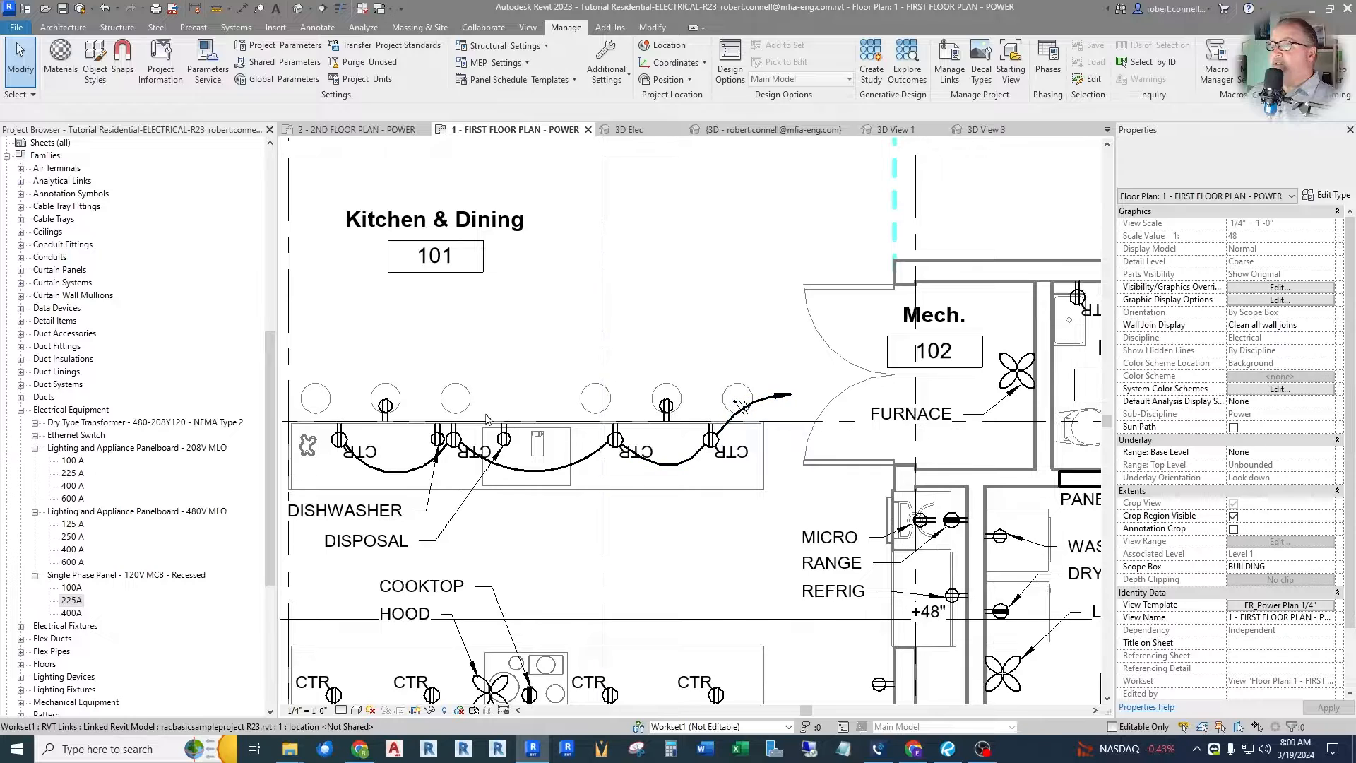
scroll(819, 400, up, 2)
scroll(727, 393, down, 1)
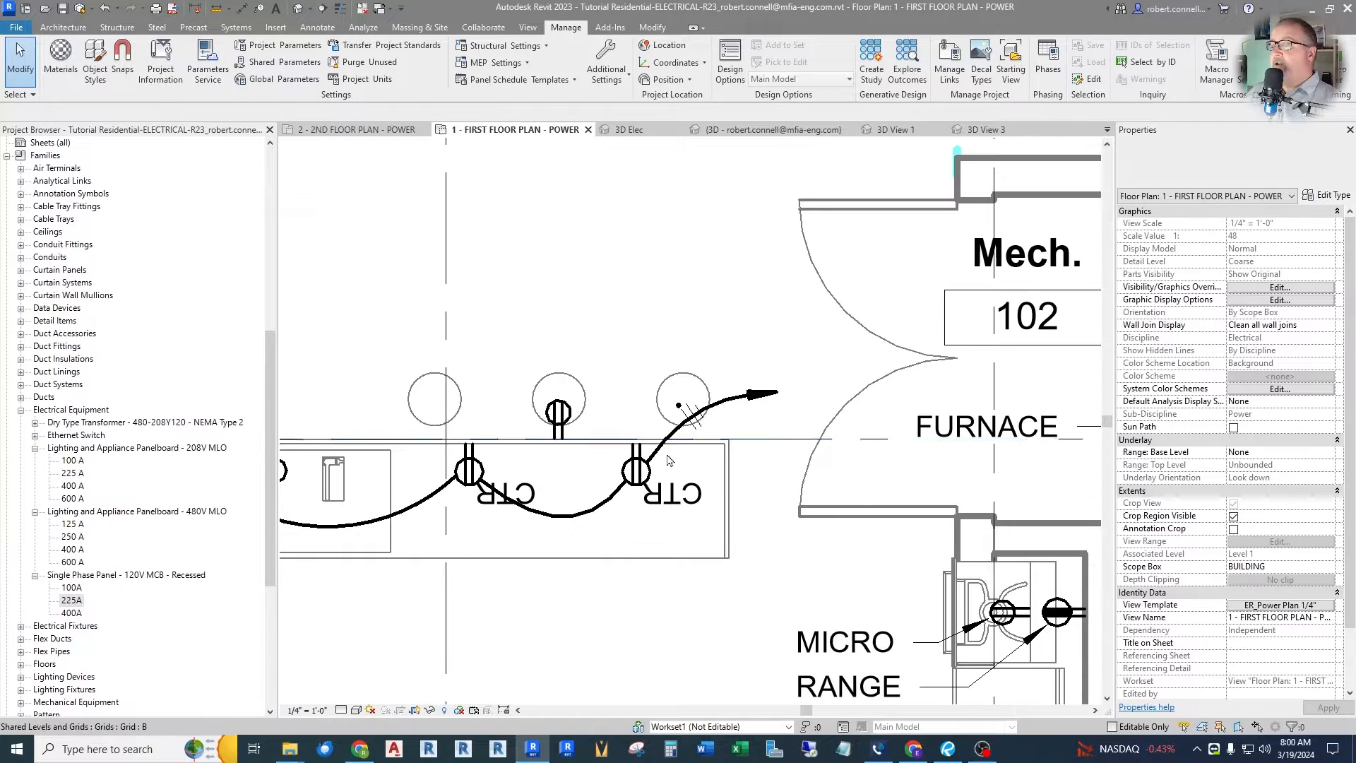
scroll(727, 393, up, 1)
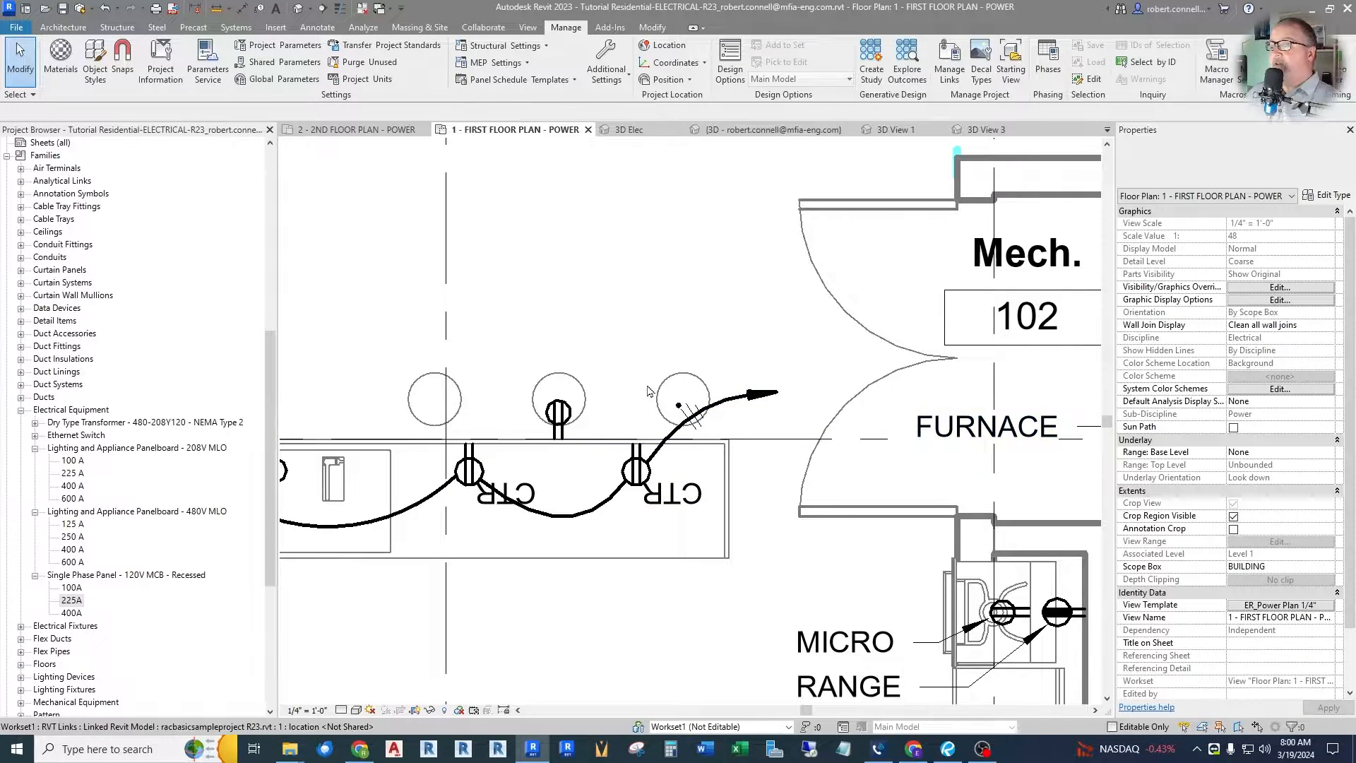
scroll(809, 401, up, 2)
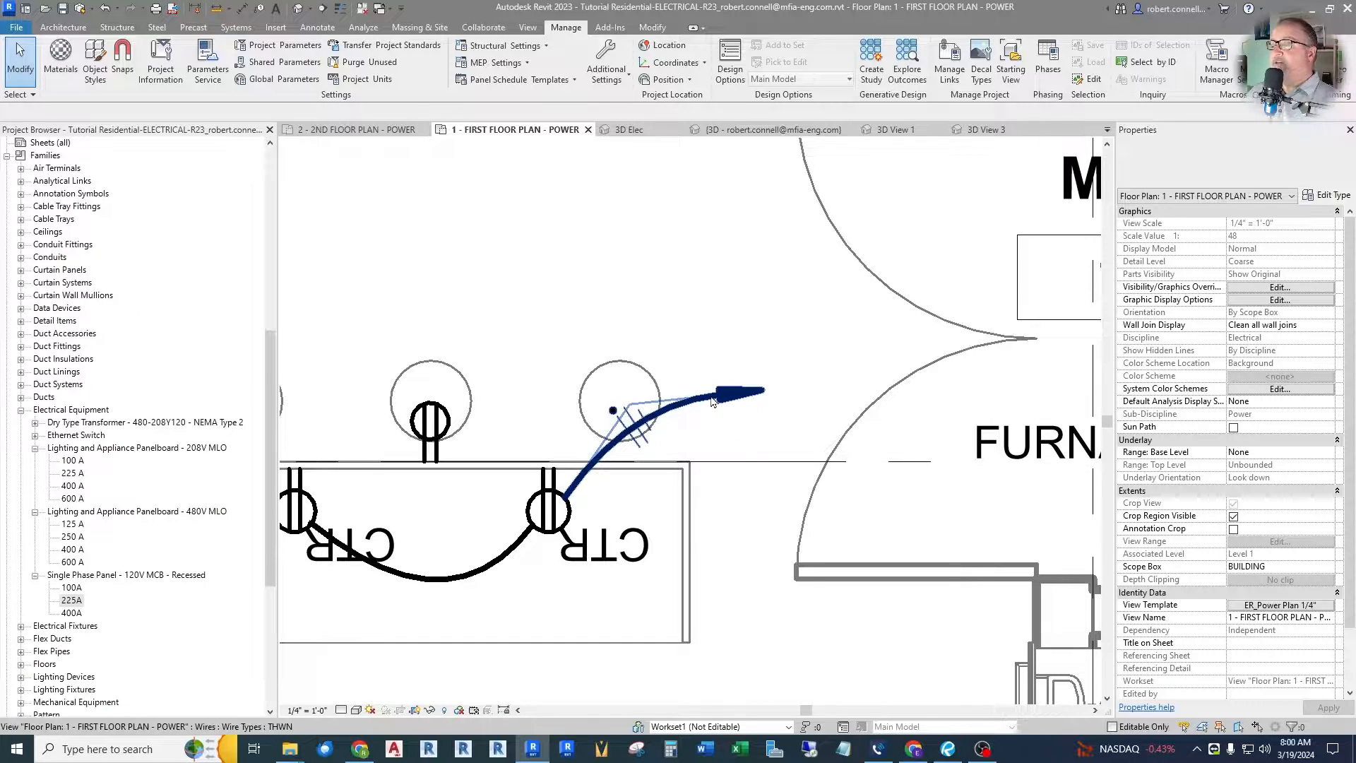
click(260, 9)
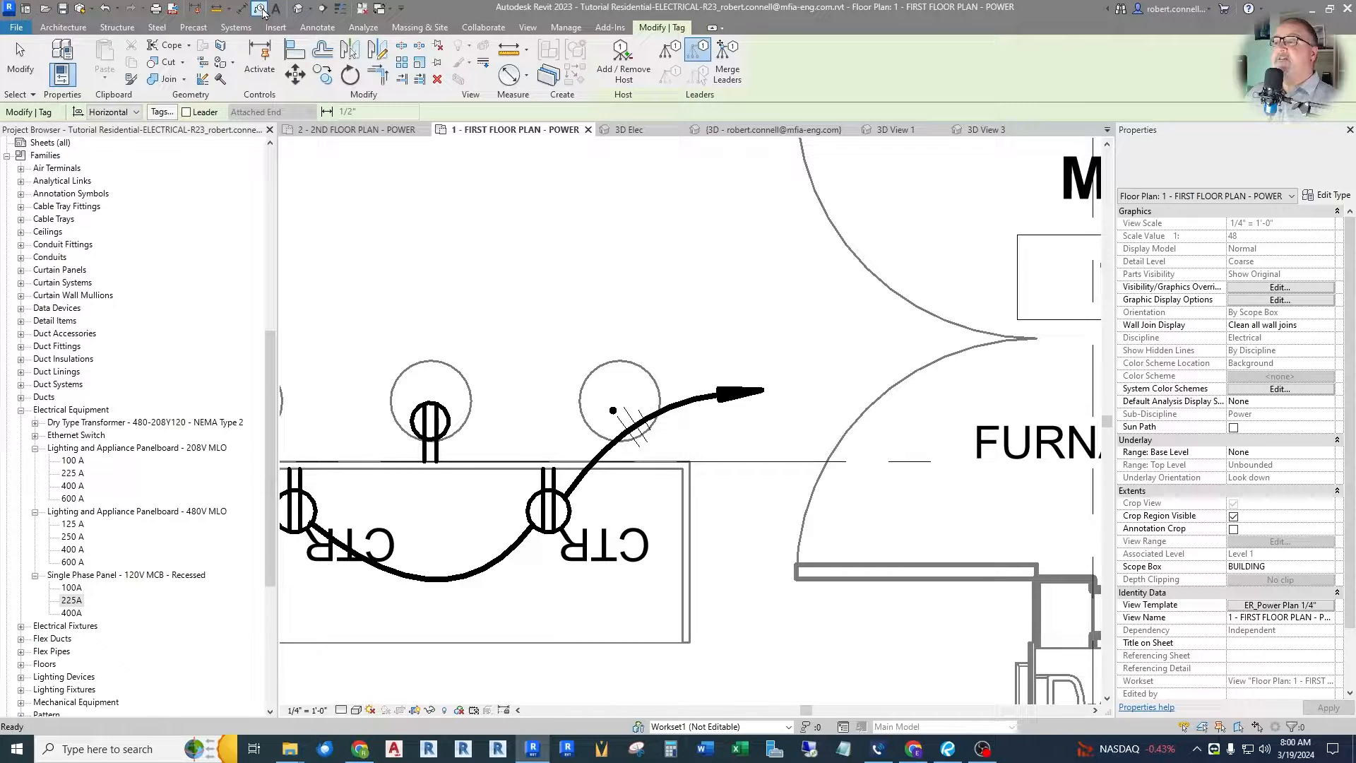
click(723, 391)
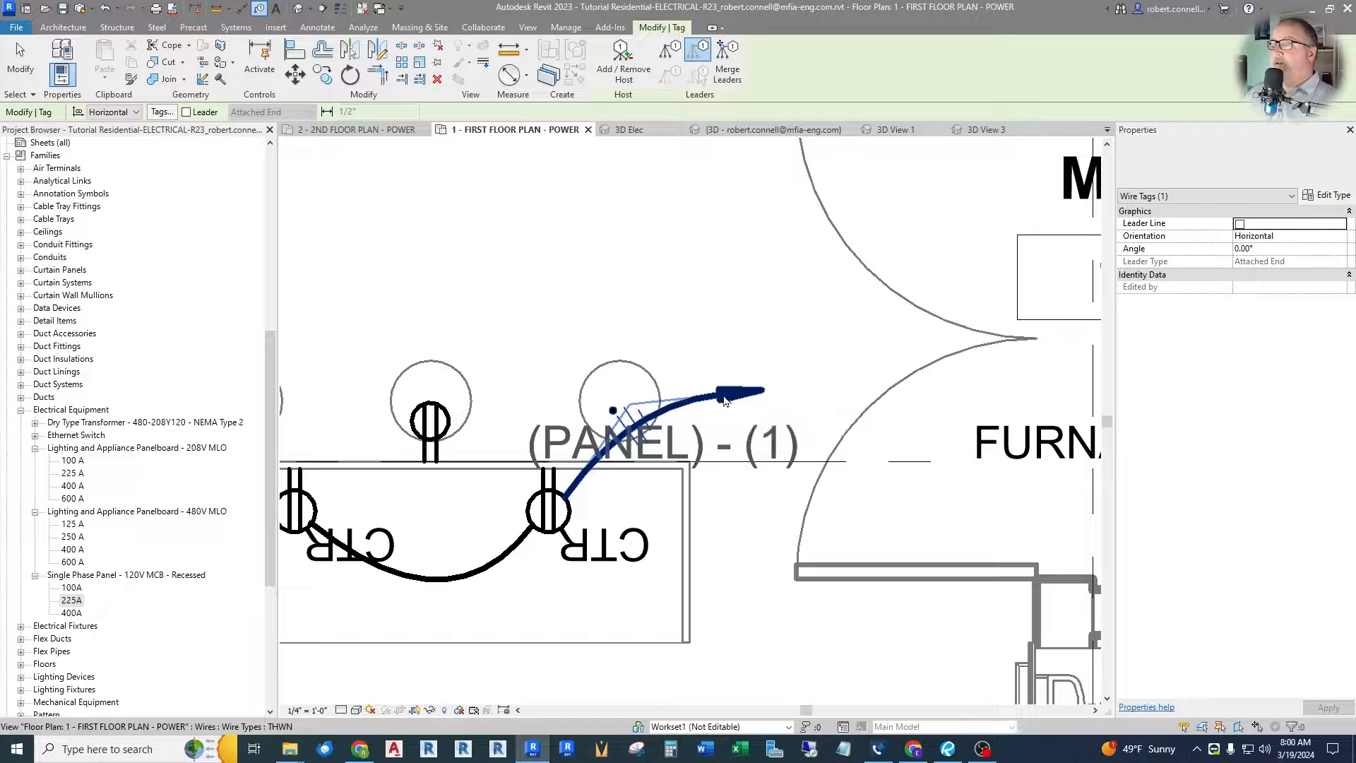
key(Escape)
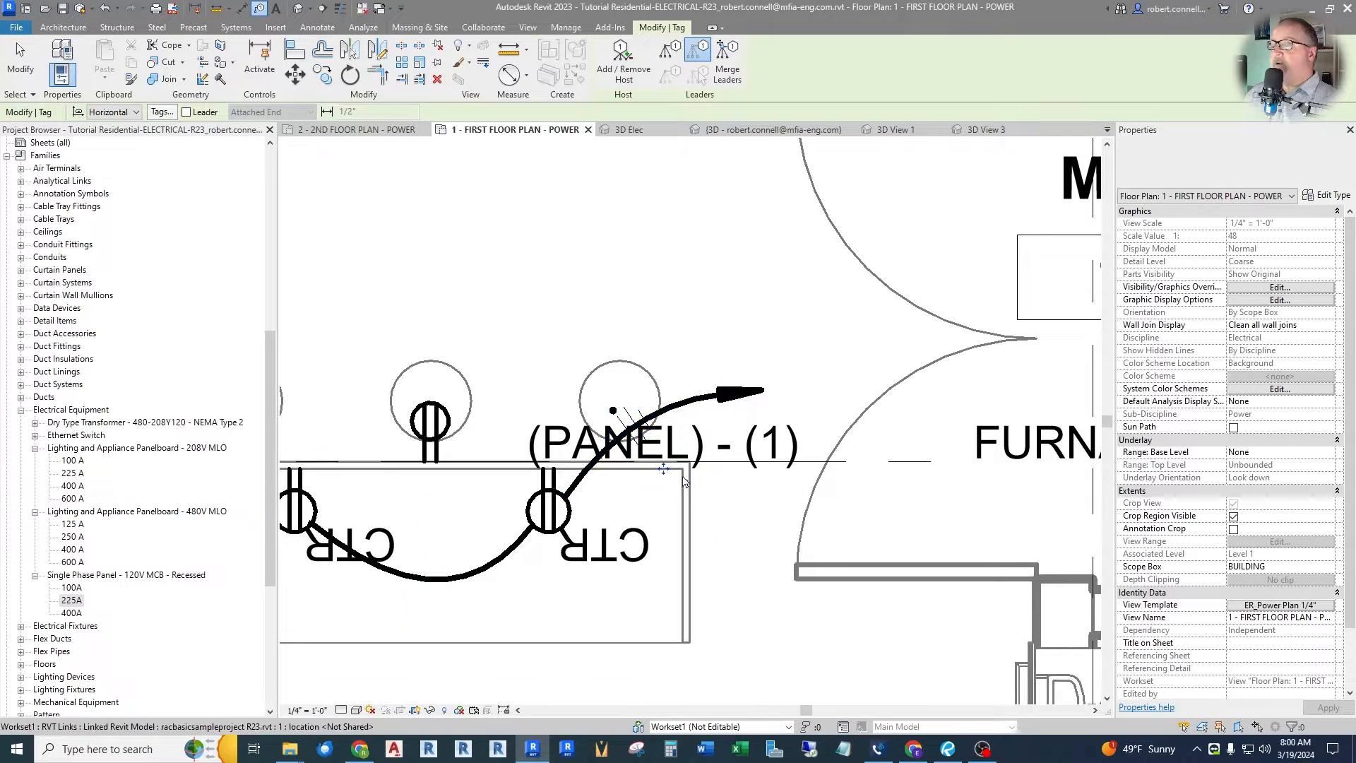
drag(664, 470, 736, 365)
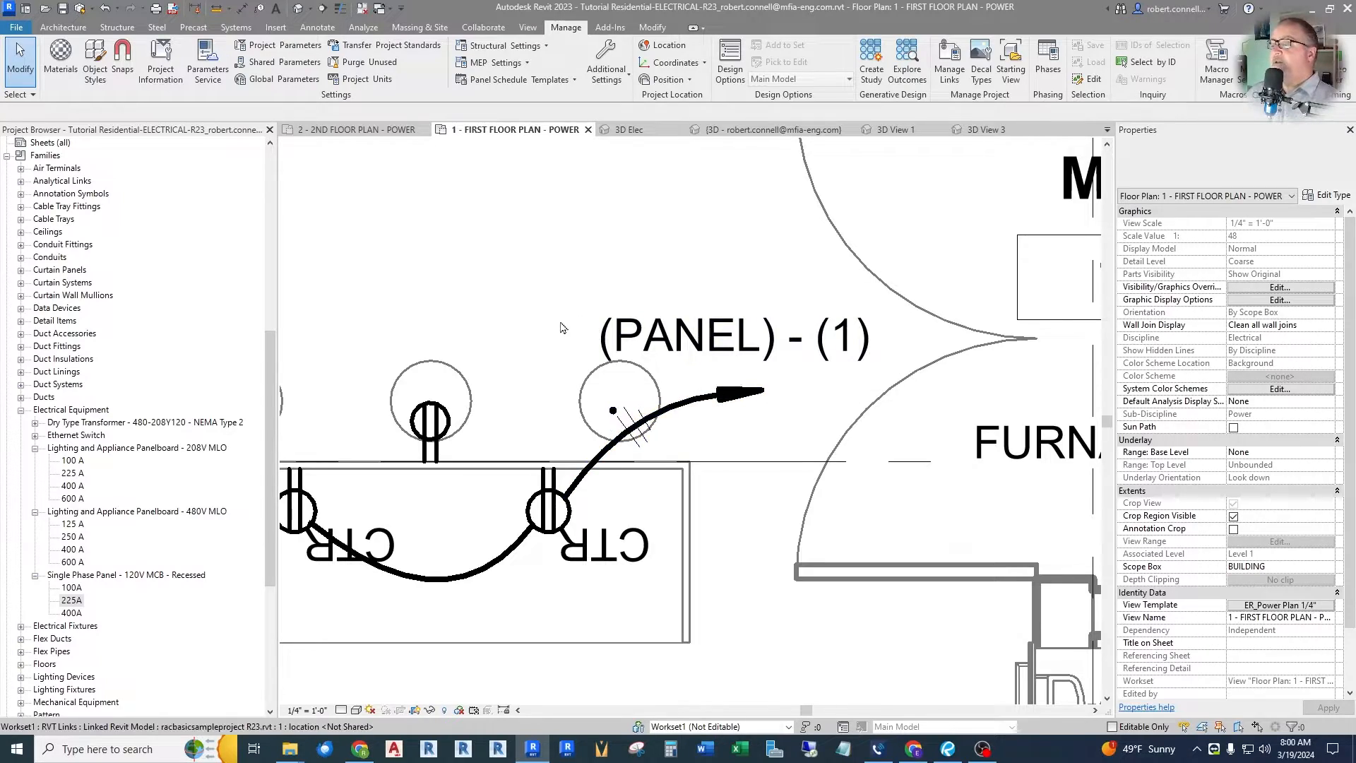
Rename the electrical panel beside the laundry room to P1 through its tag
scroll(547, 321, down, 3)
scroll(910, 392, up, 5)
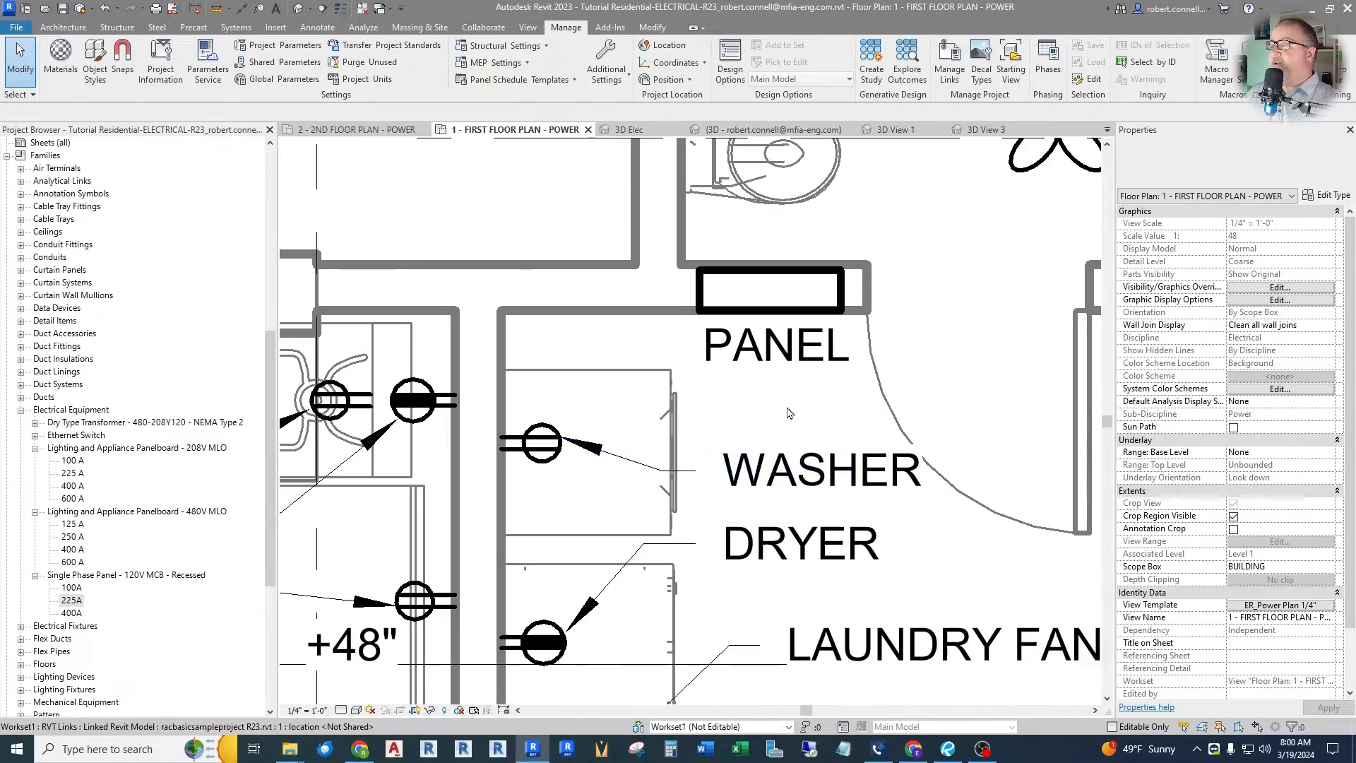
scroll(909, 392, down, 4)
scroll(909, 392, up, 3)
click(819, 459)
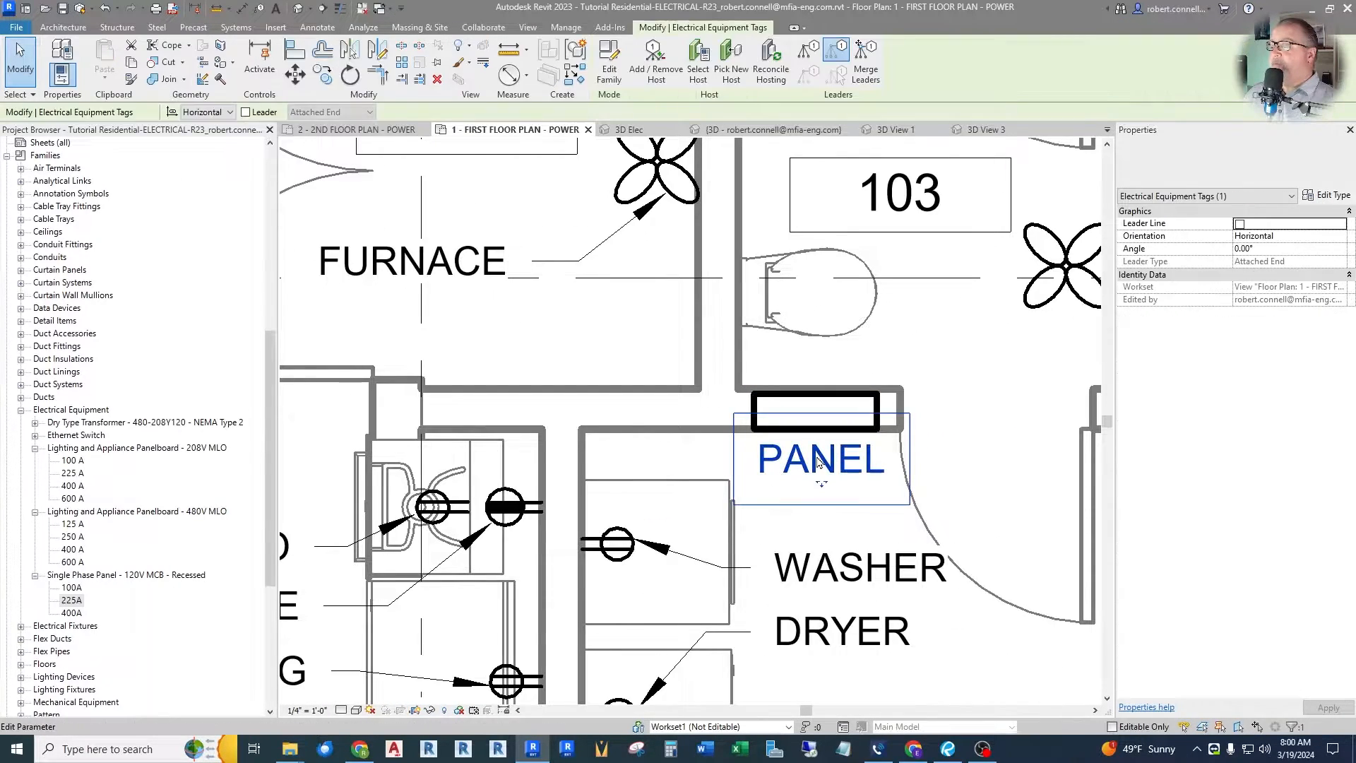
click(819, 459)
text(P1)
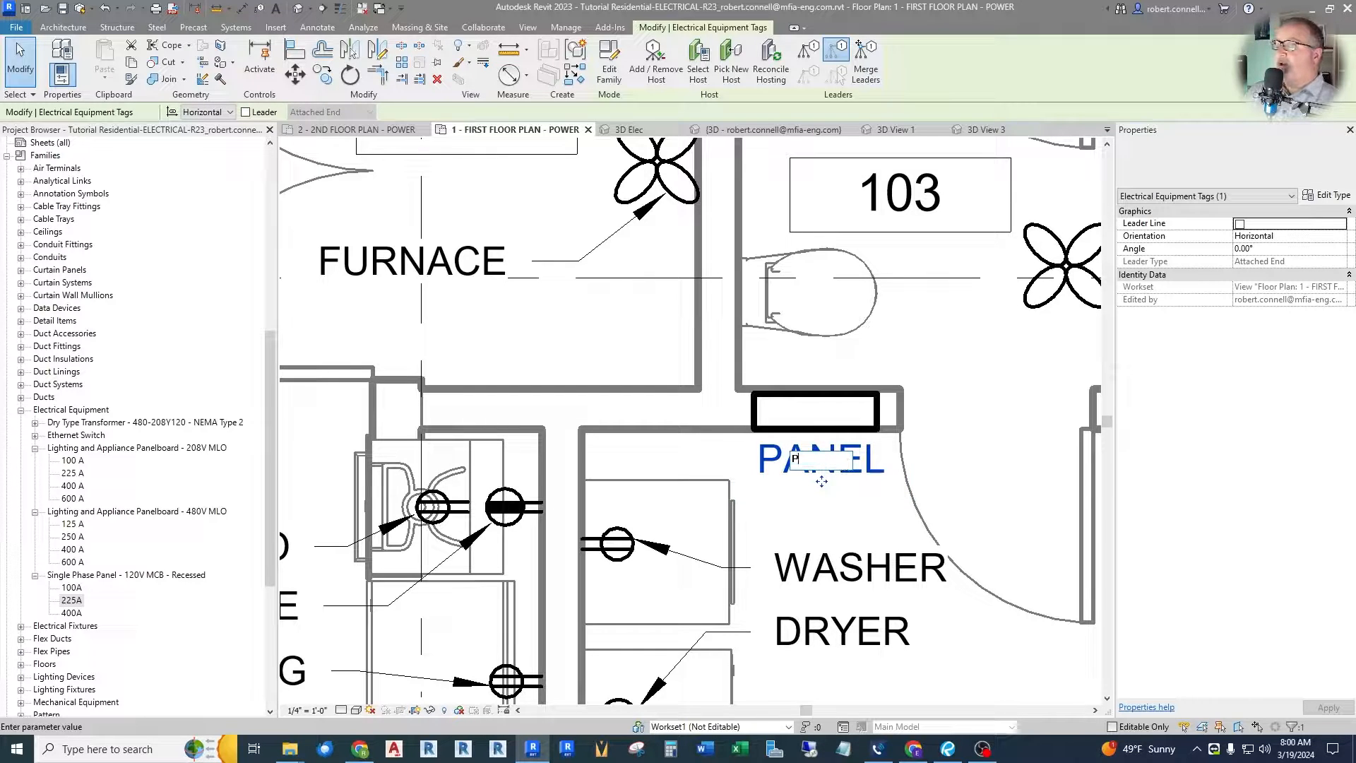
key(Return)
key(Escape)
Change the island home run's wire tag to the Wire Tag type so it shows only the circuit number
scroll(847, 471, down, 4)
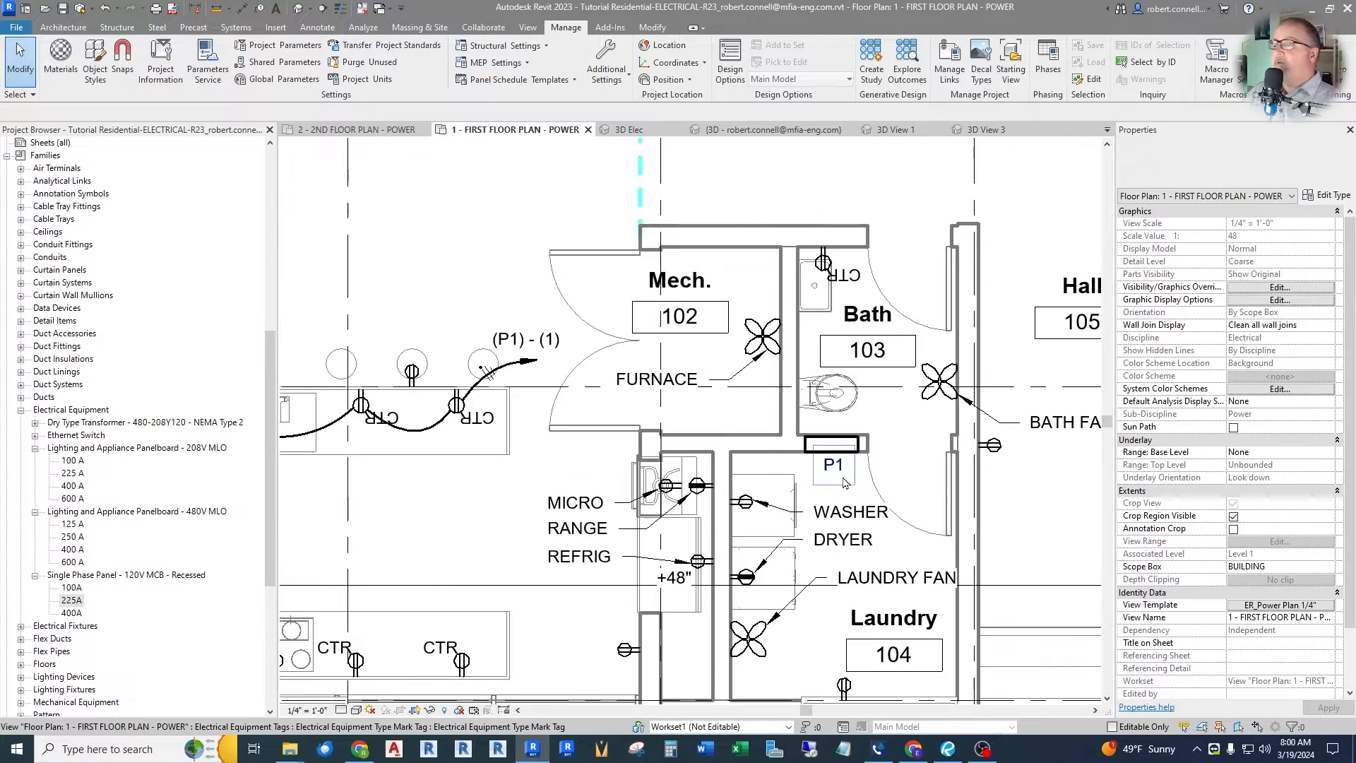
scroll(585, 382, up, 4)
scroll(584, 382, up, 2)
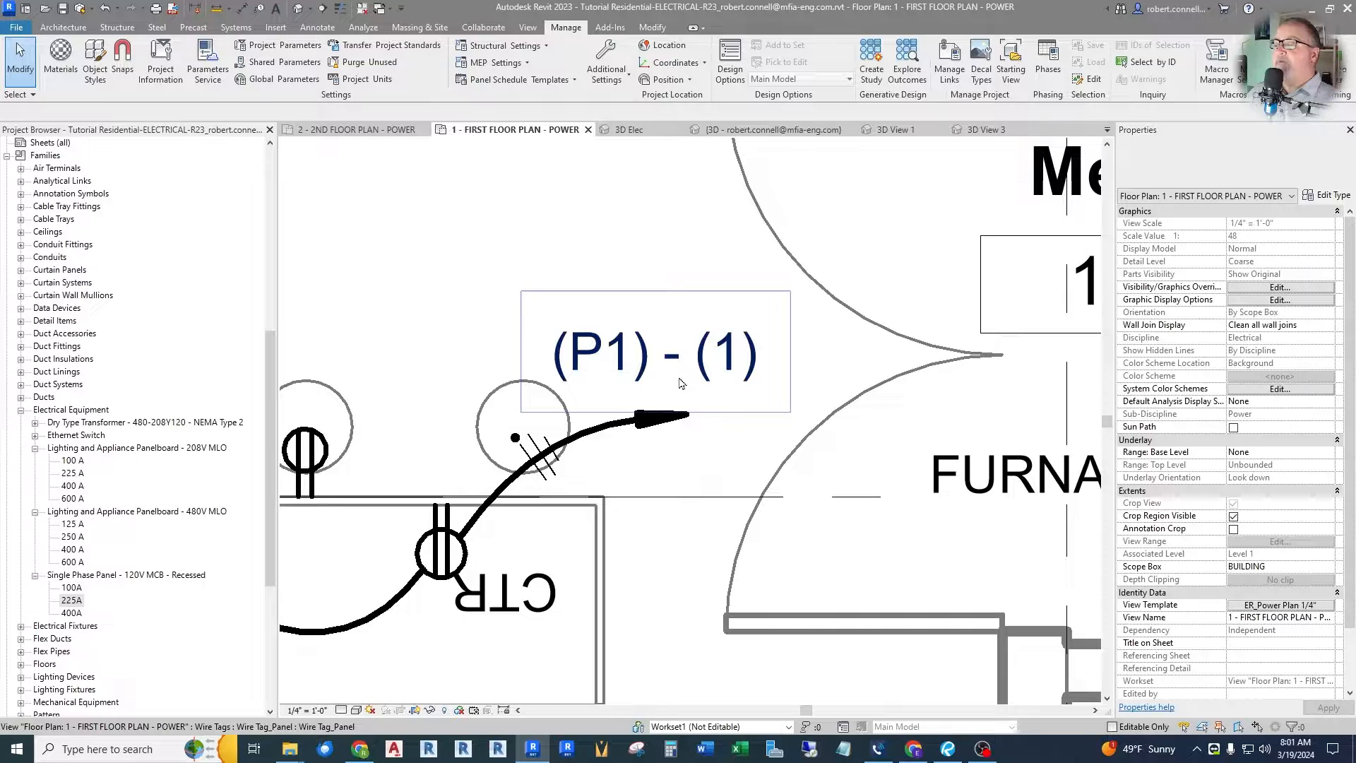
click(631, 375)
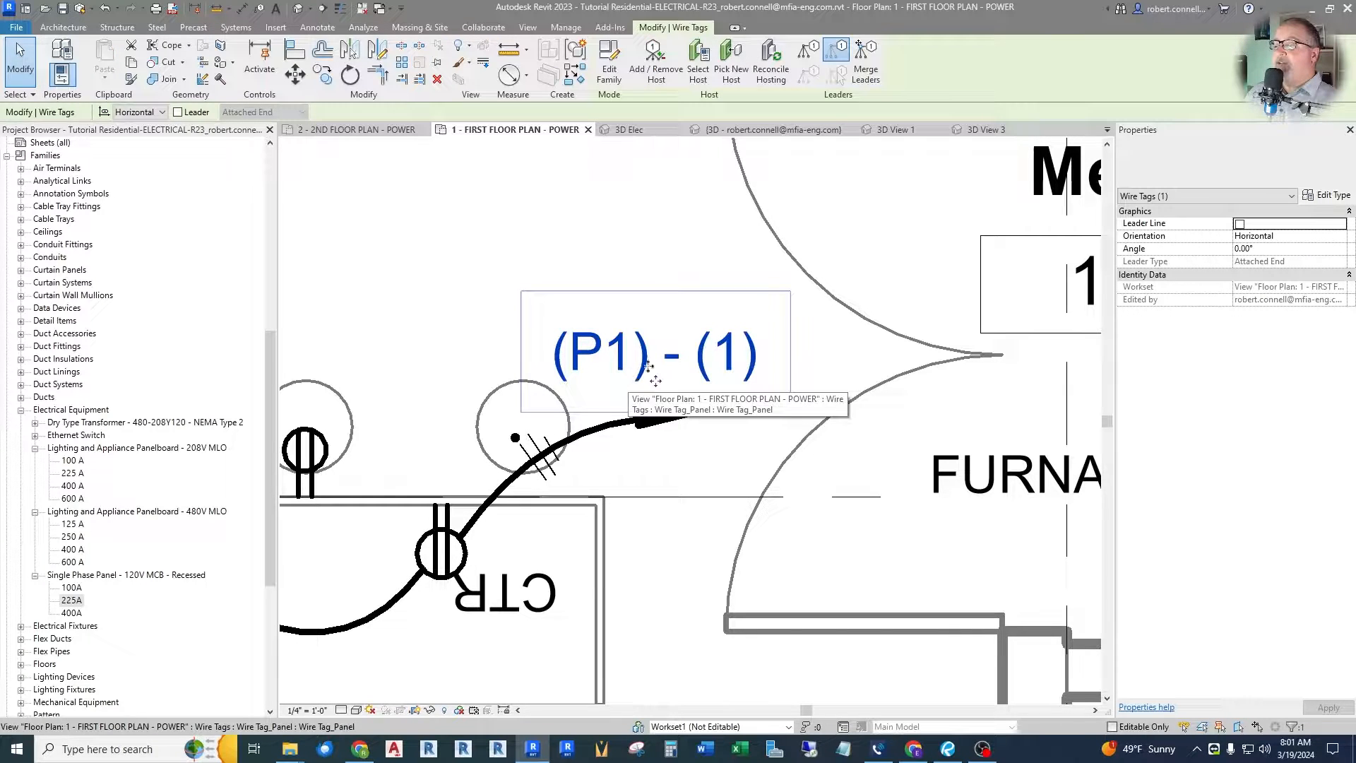
click(1227, 160)
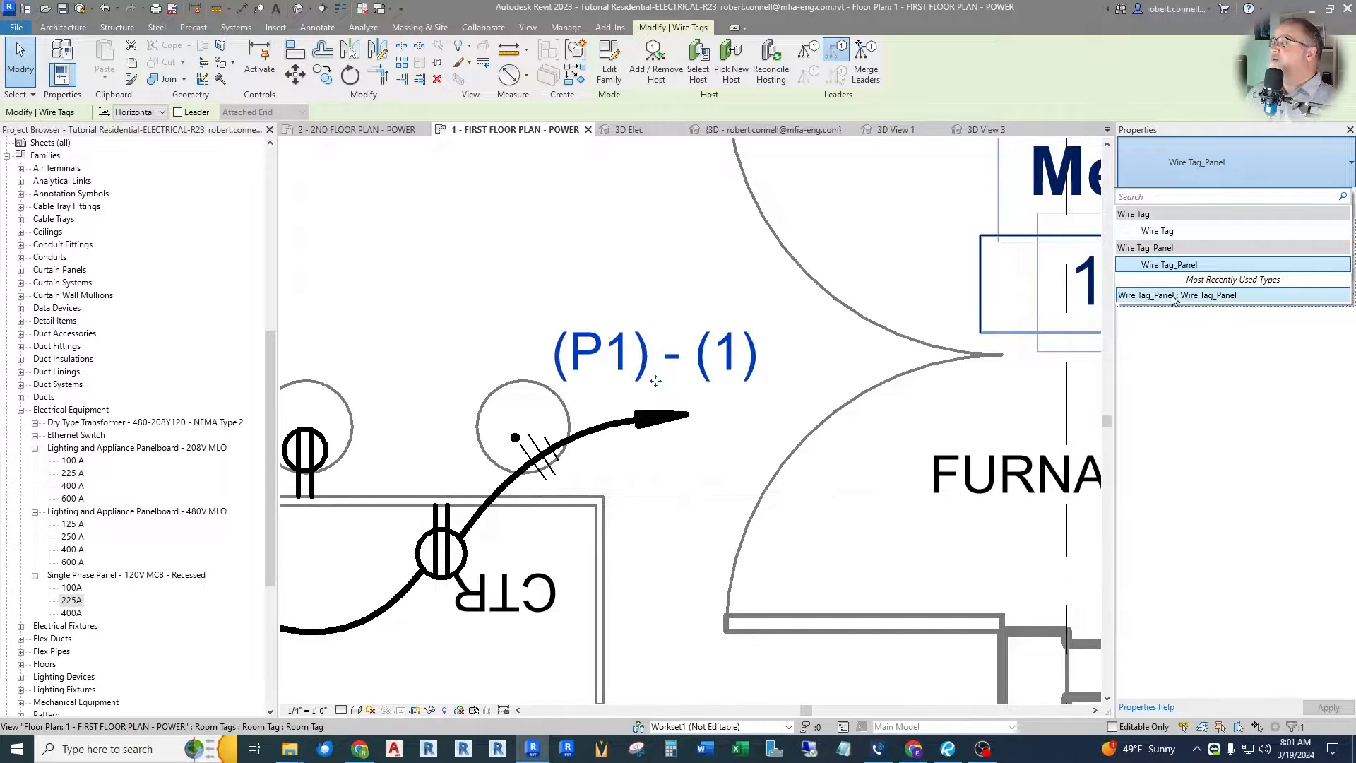
click(1167, 234)
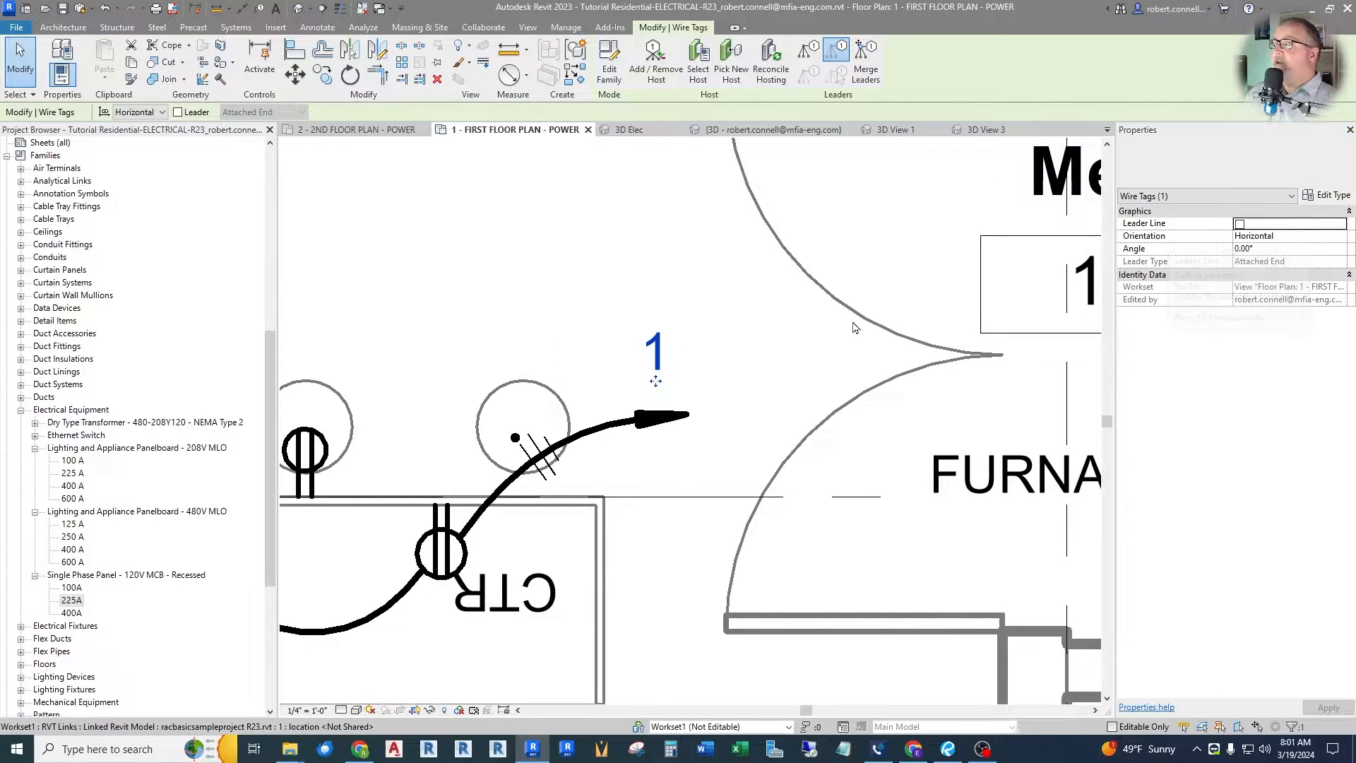
key(Escape)
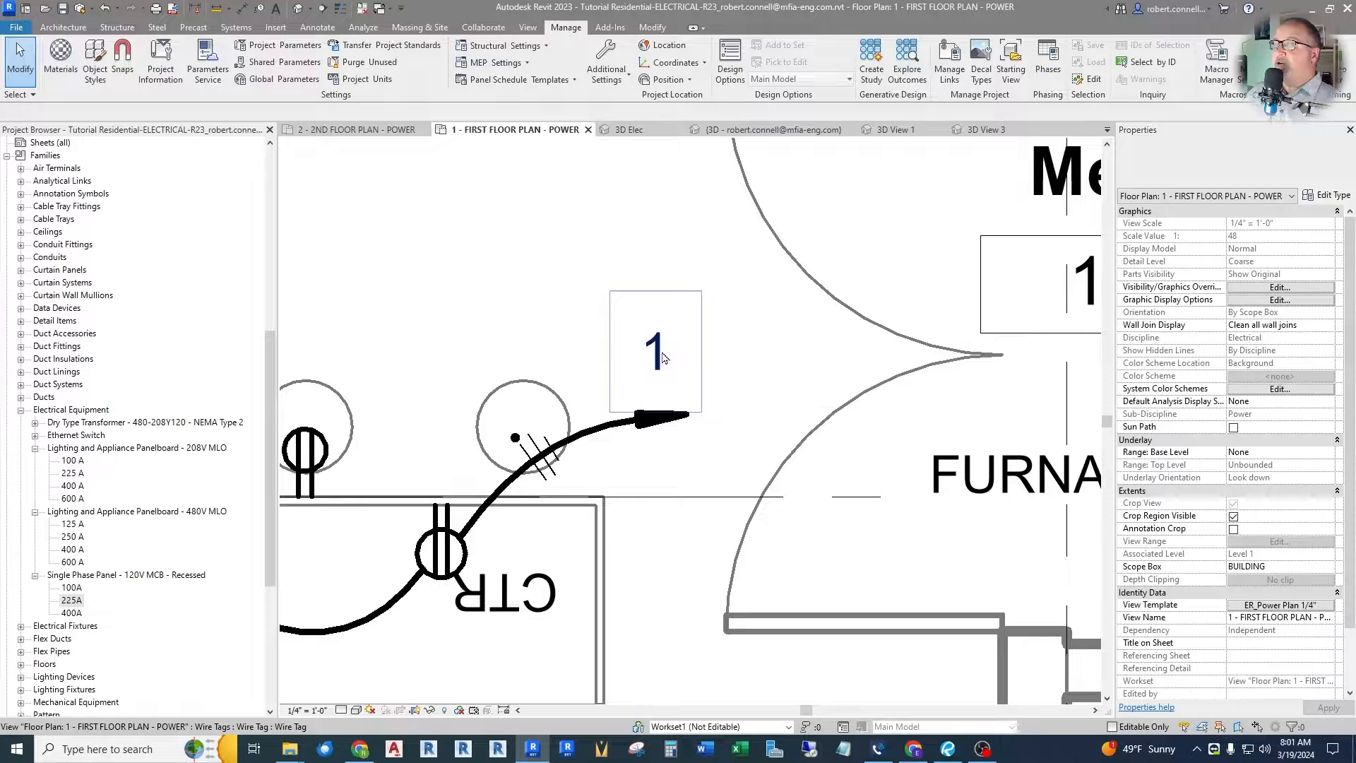
Move the circuit number tag to just beyond the tip of the home run arrow and align it
drag(662, 357, 721, 409)
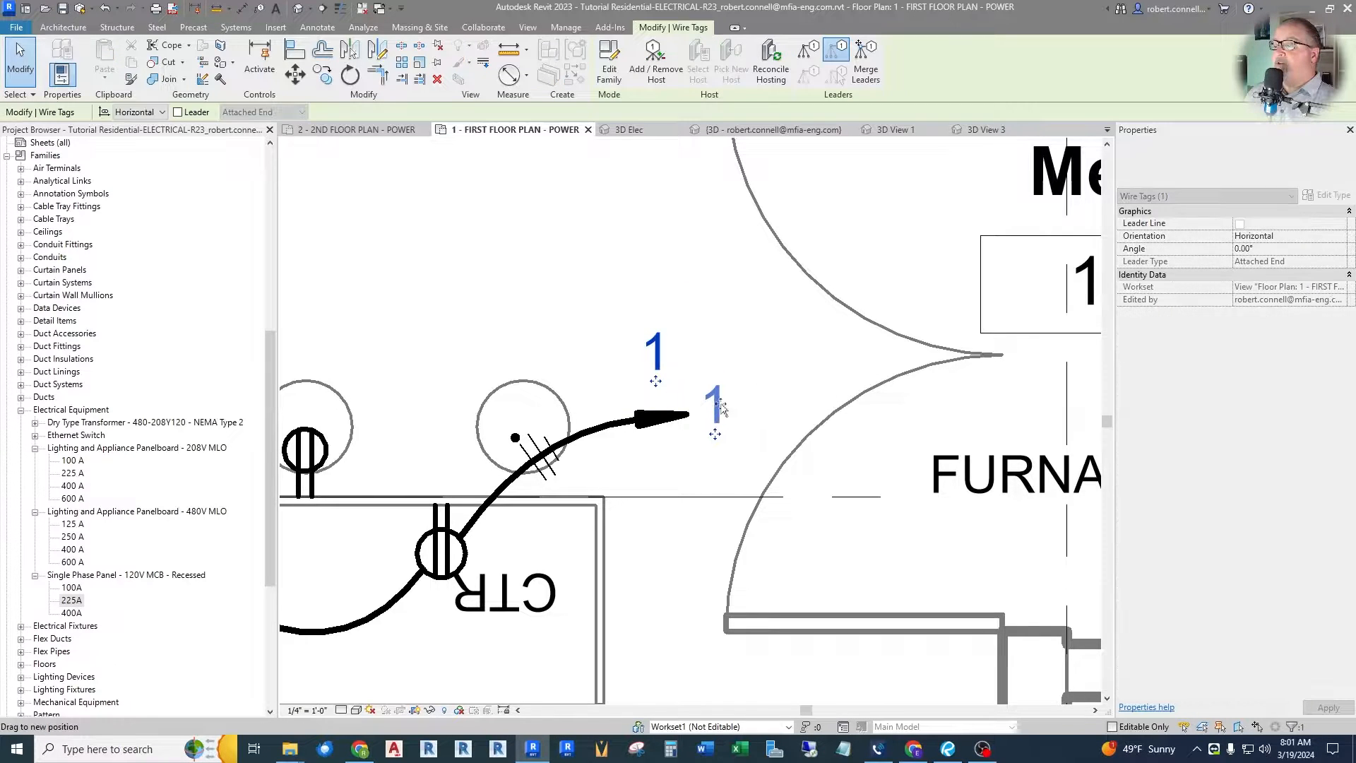
key(Escape)
scroll(657, 342, down, 6)
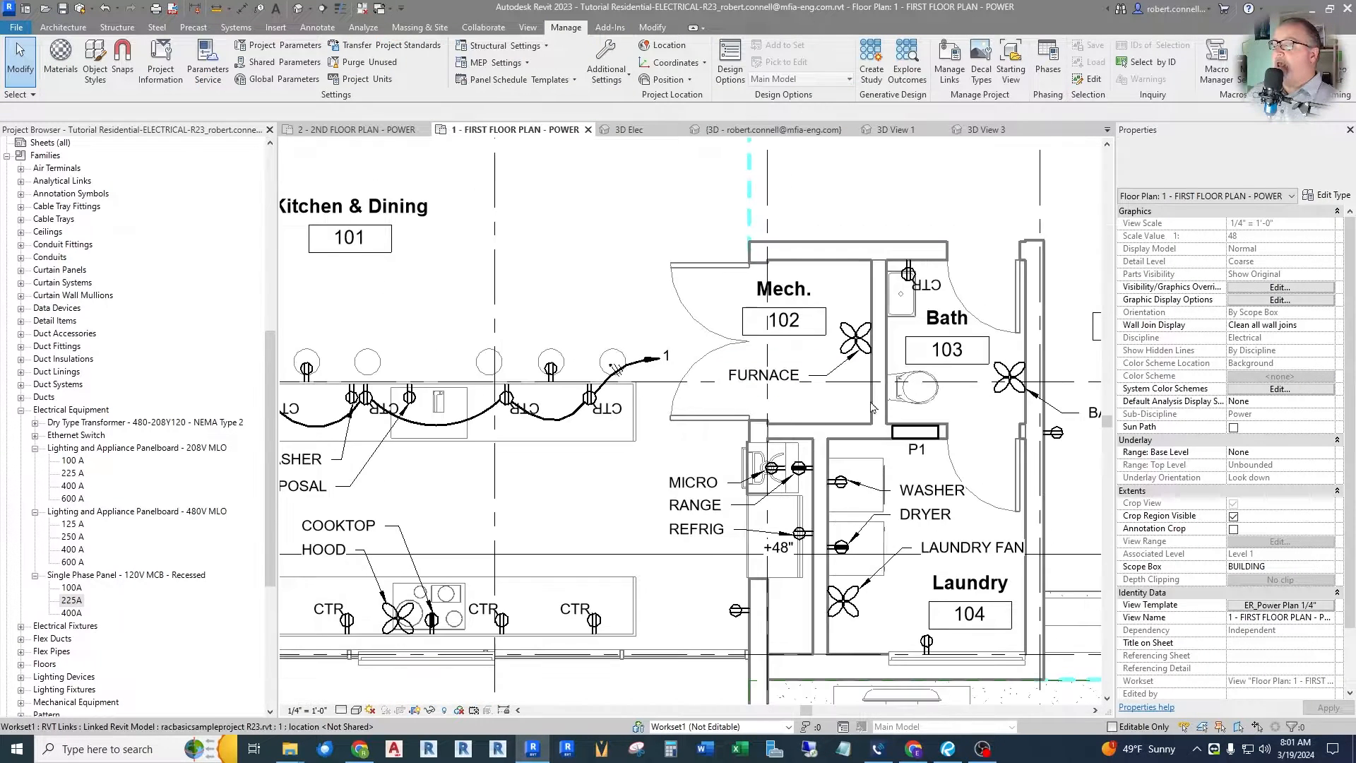
scroll(635, 368, up, 5)
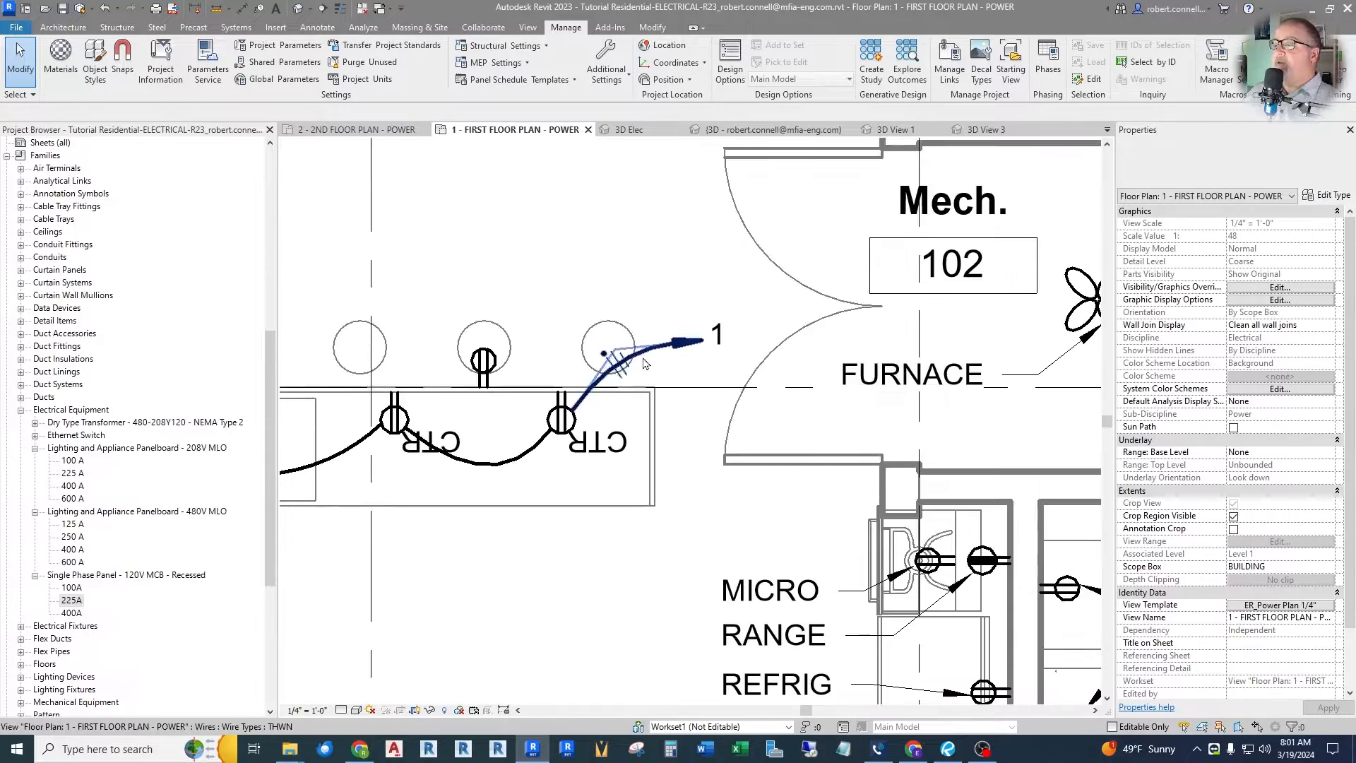
click(737, 349)
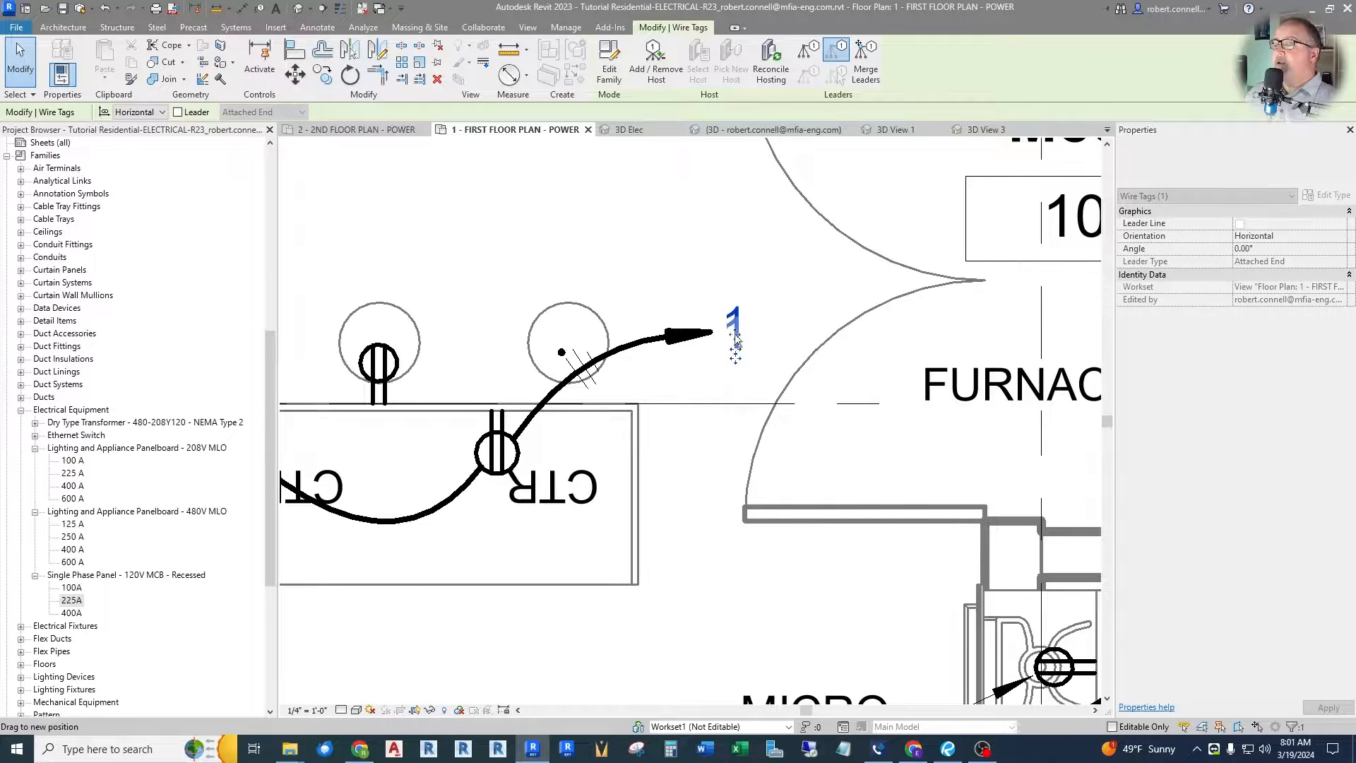
key(Escape)
scroll(736, 349, down, 2)
scroll(768, 344, up, 1)
scroll(768, 344, down, 1)
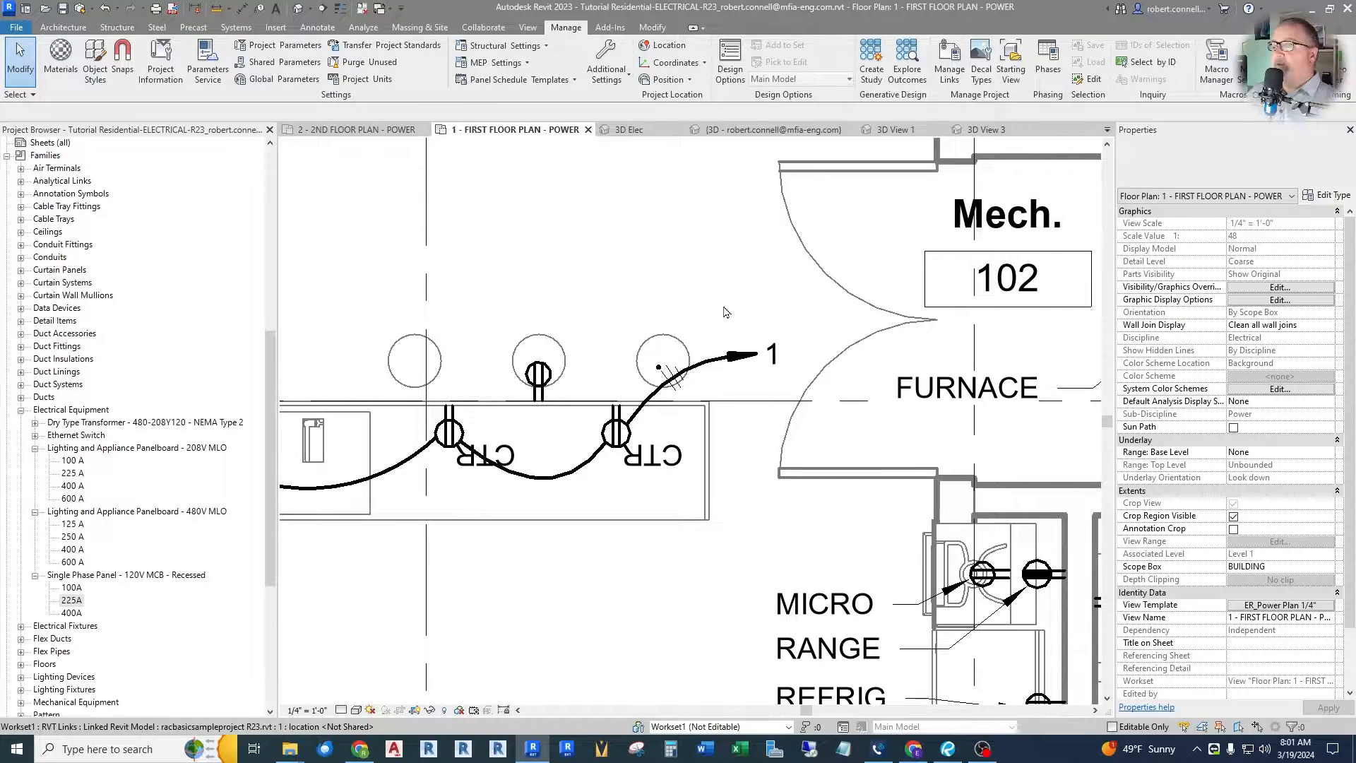
scroll(726, 311, up, 2)
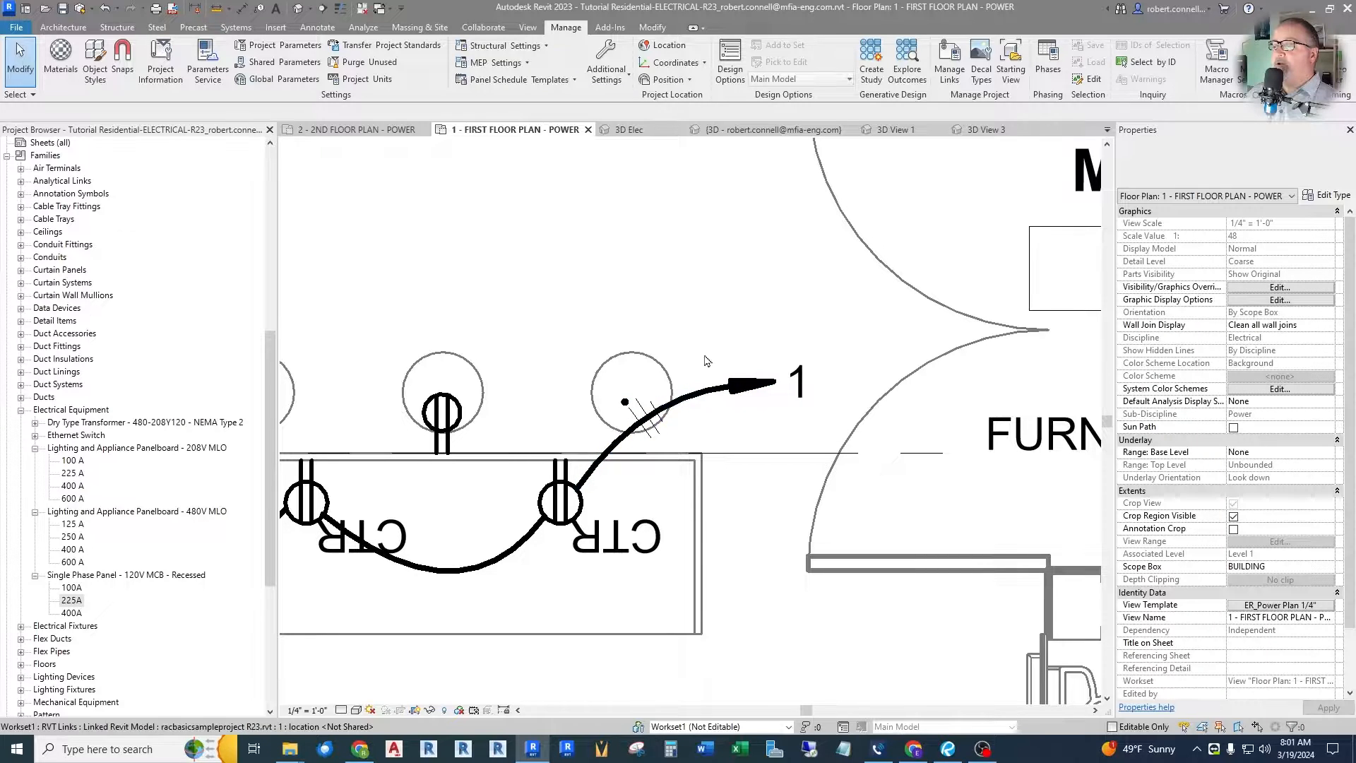
scroll(812, 382, down, 4)
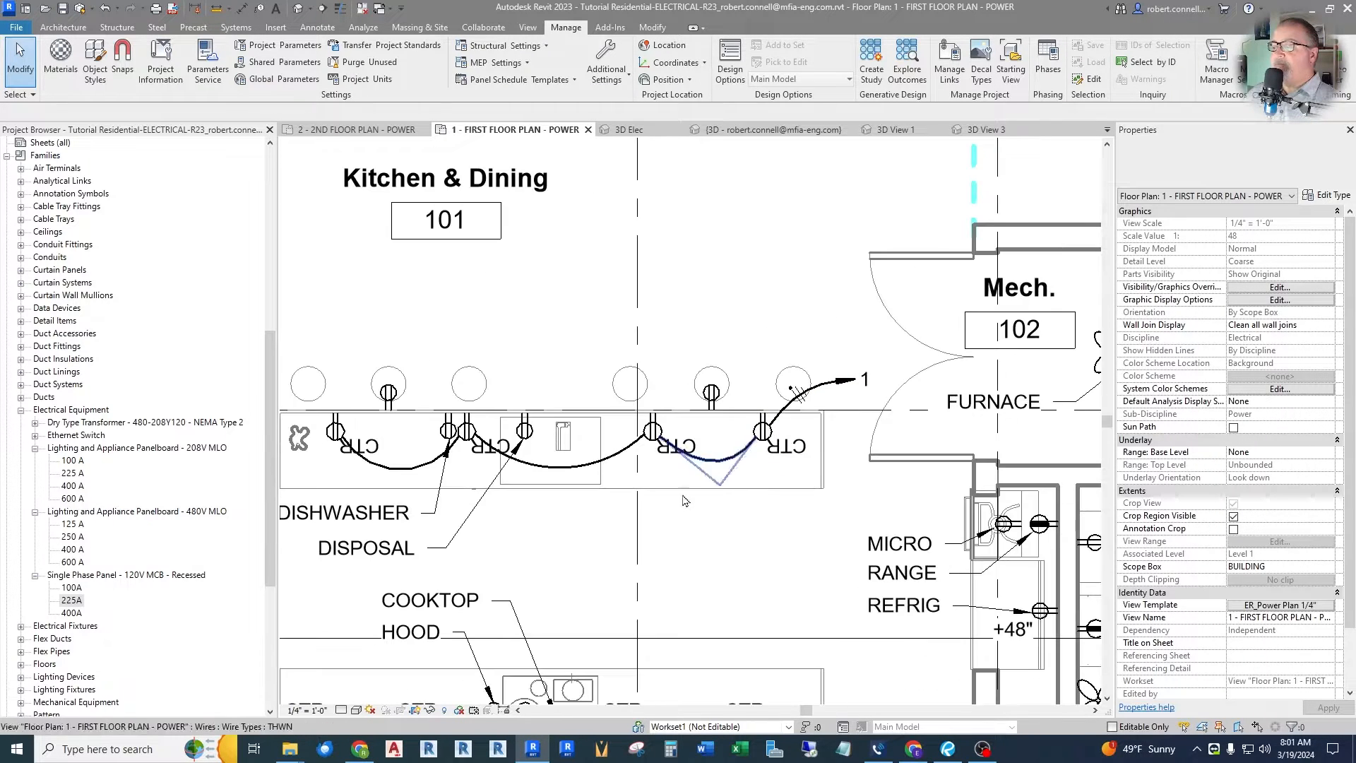
Set the load of the Cooktop type of the High Voltage Receptacle to 3000 VA
scroll(574, 264, down, 2)
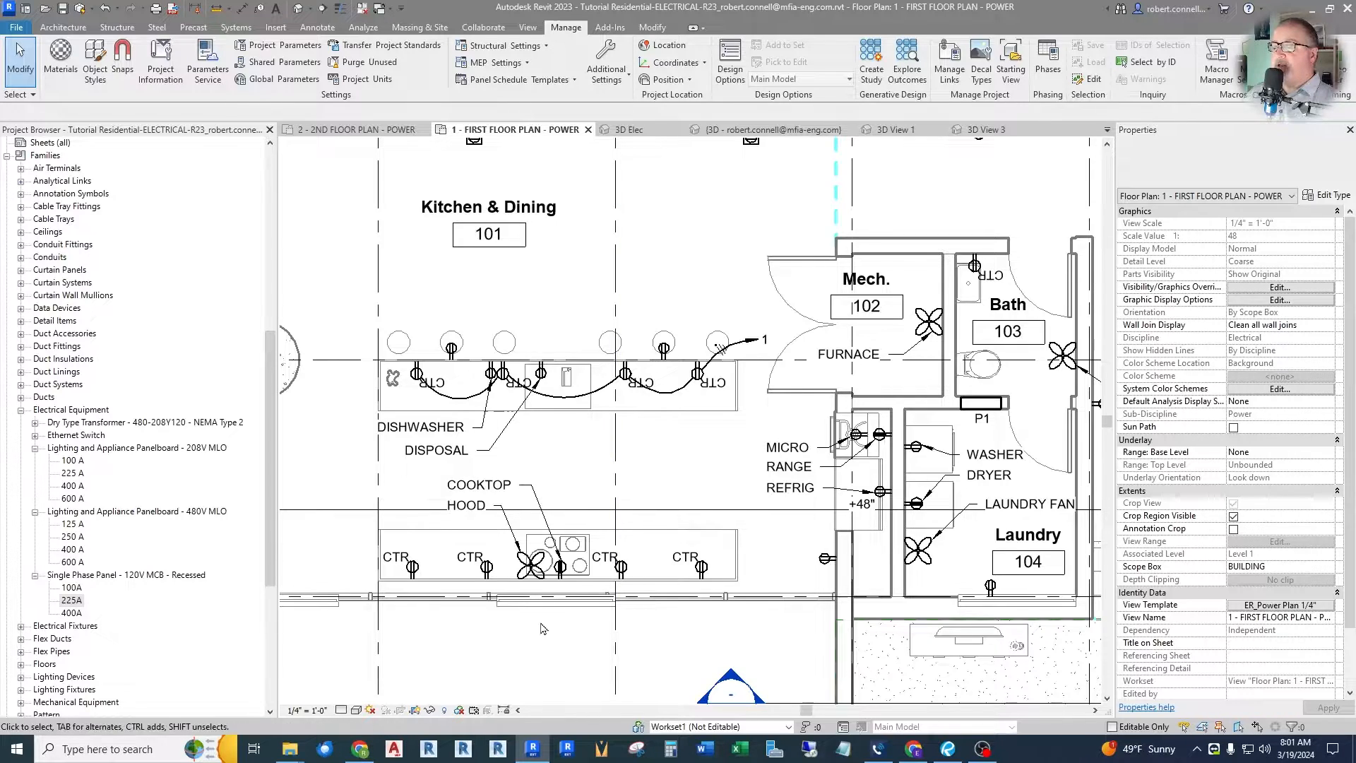
scroll(561, 569, up, 3)
click(584, 498)
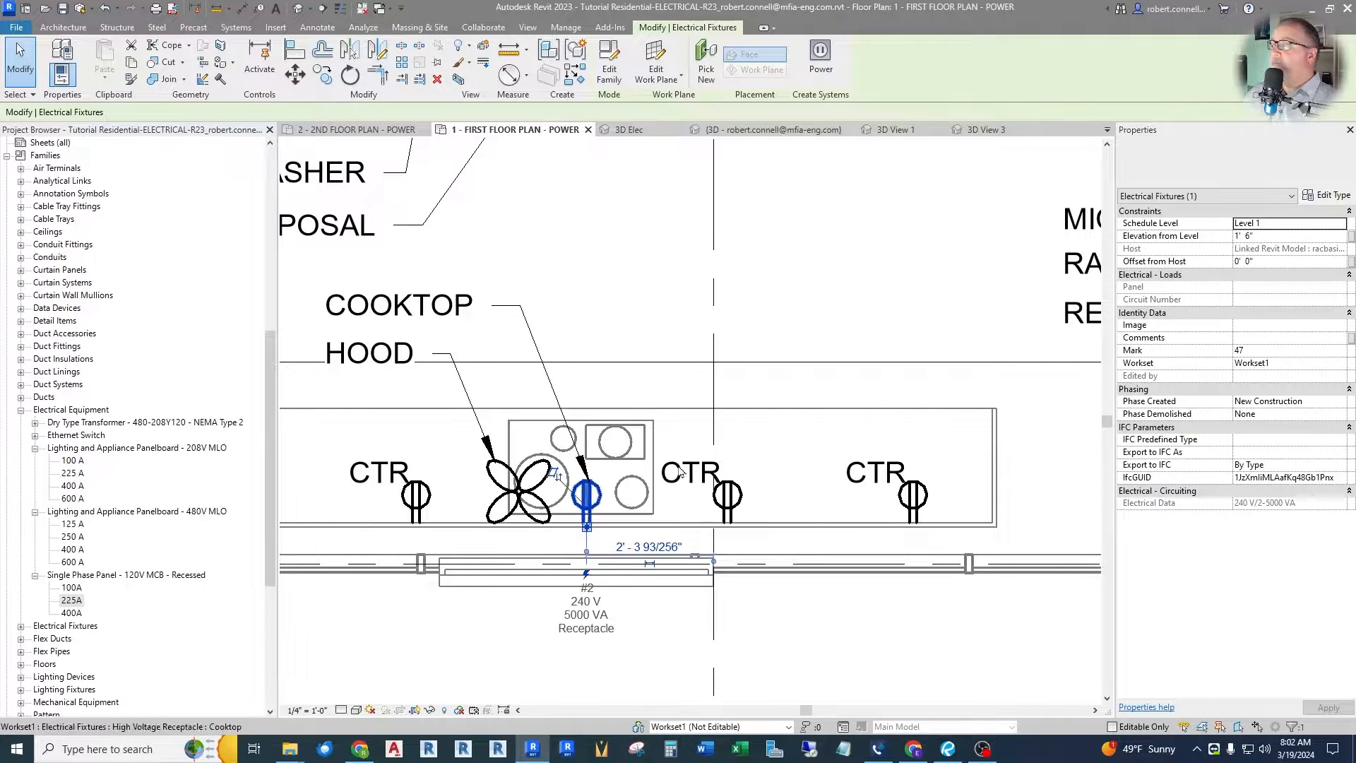
click(1325, 195)
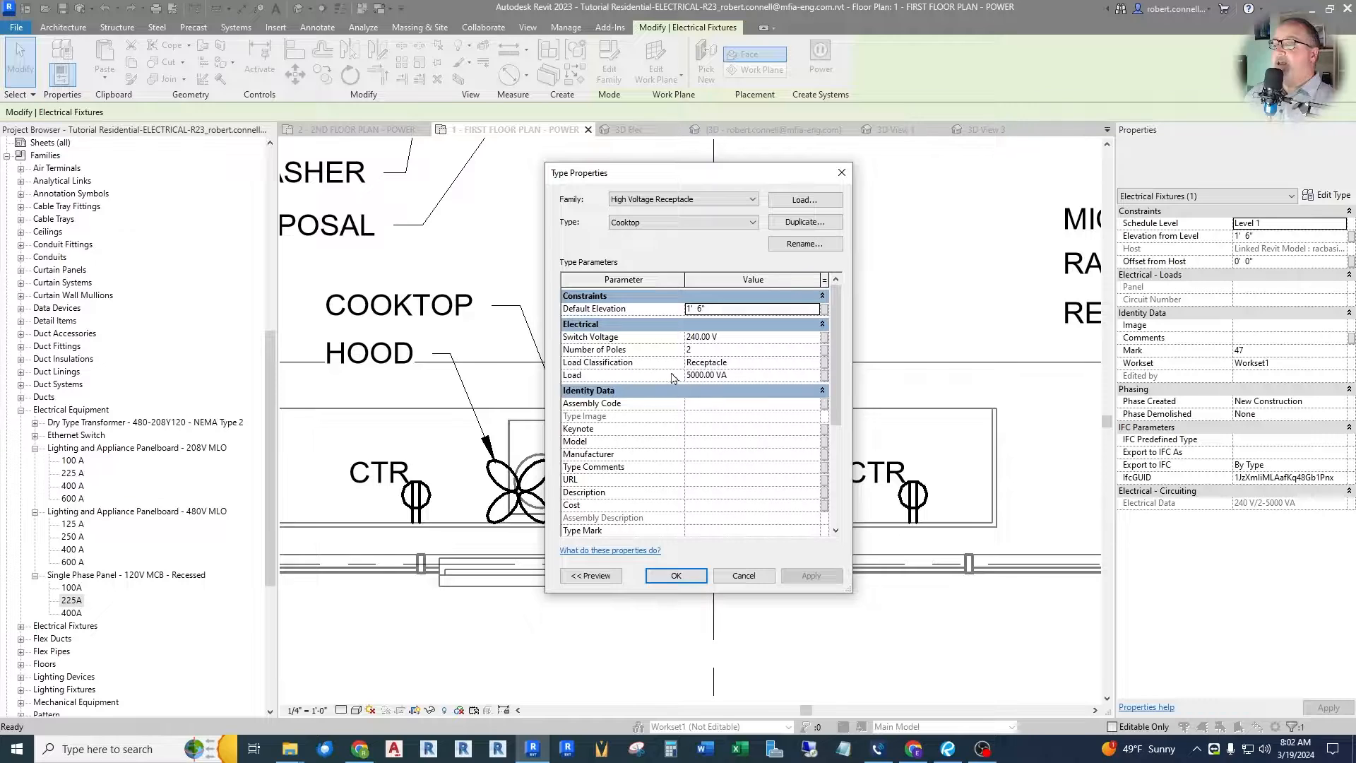
click(754, 374)
text(30)
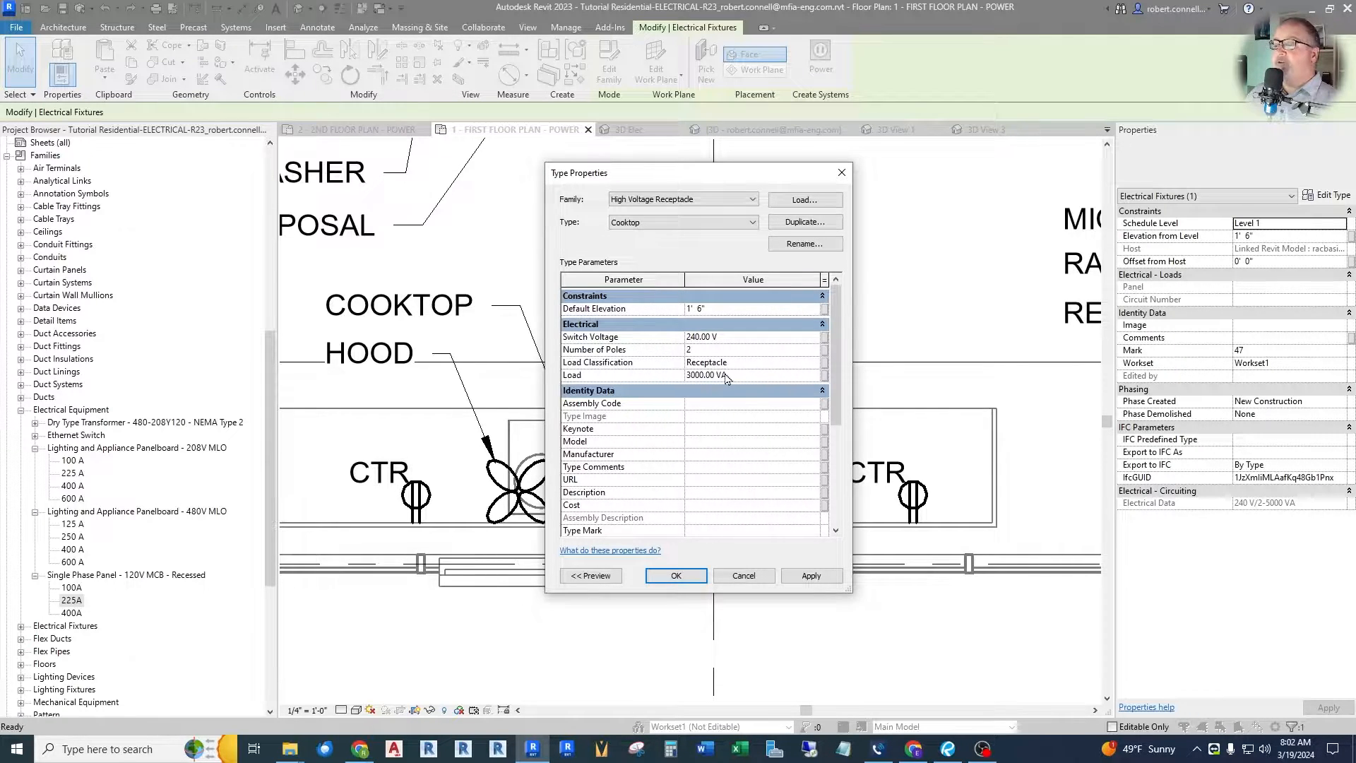
click(676, 576)
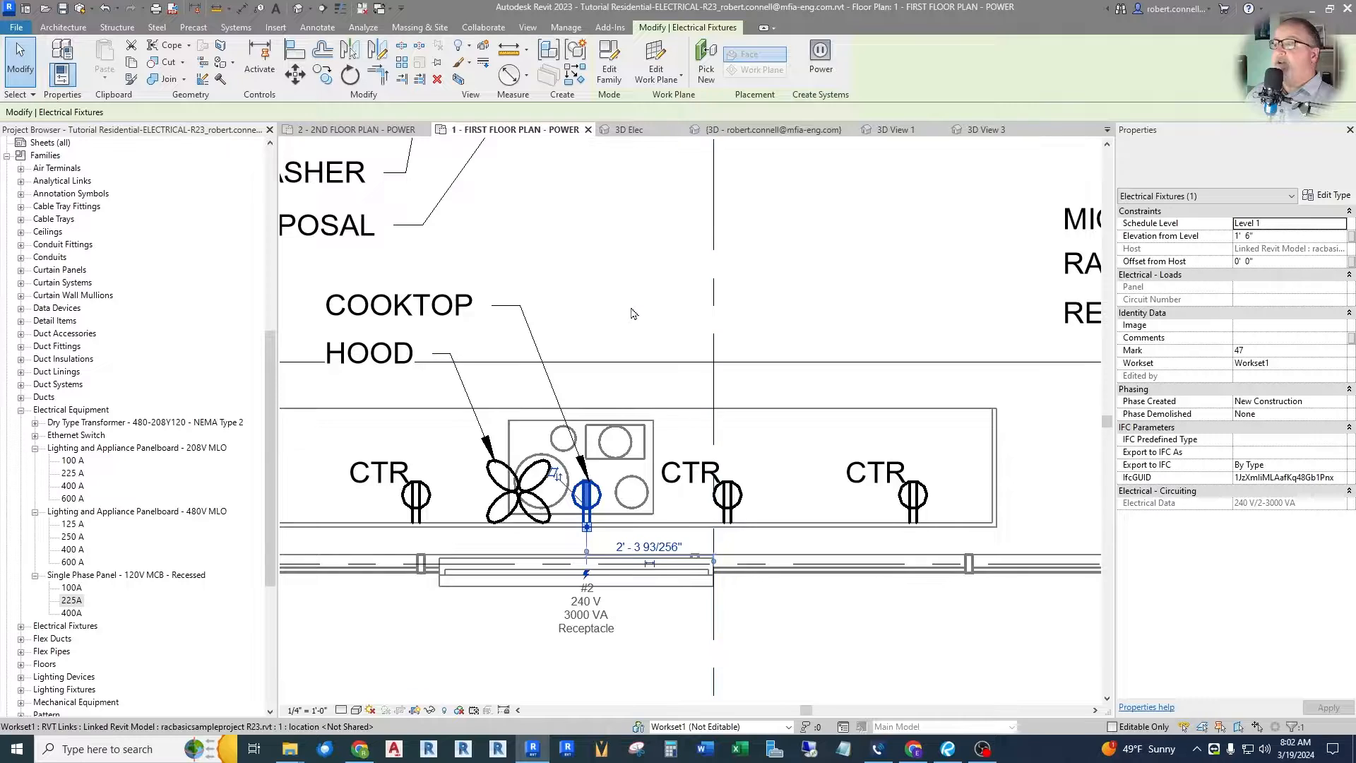
Create a power circuit on panel P1 for the cooktop receptacle and convert it to arc wire
click(820, 61)
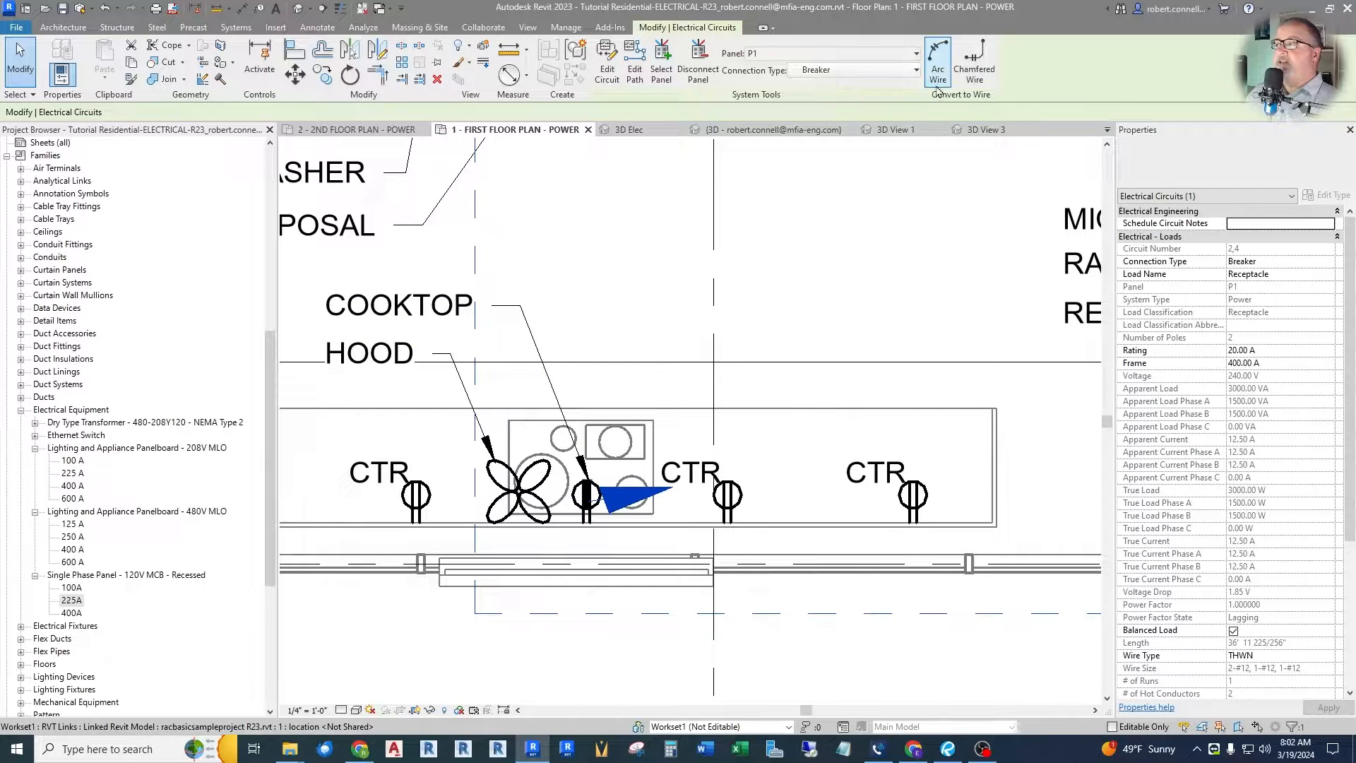
click(939, 70)
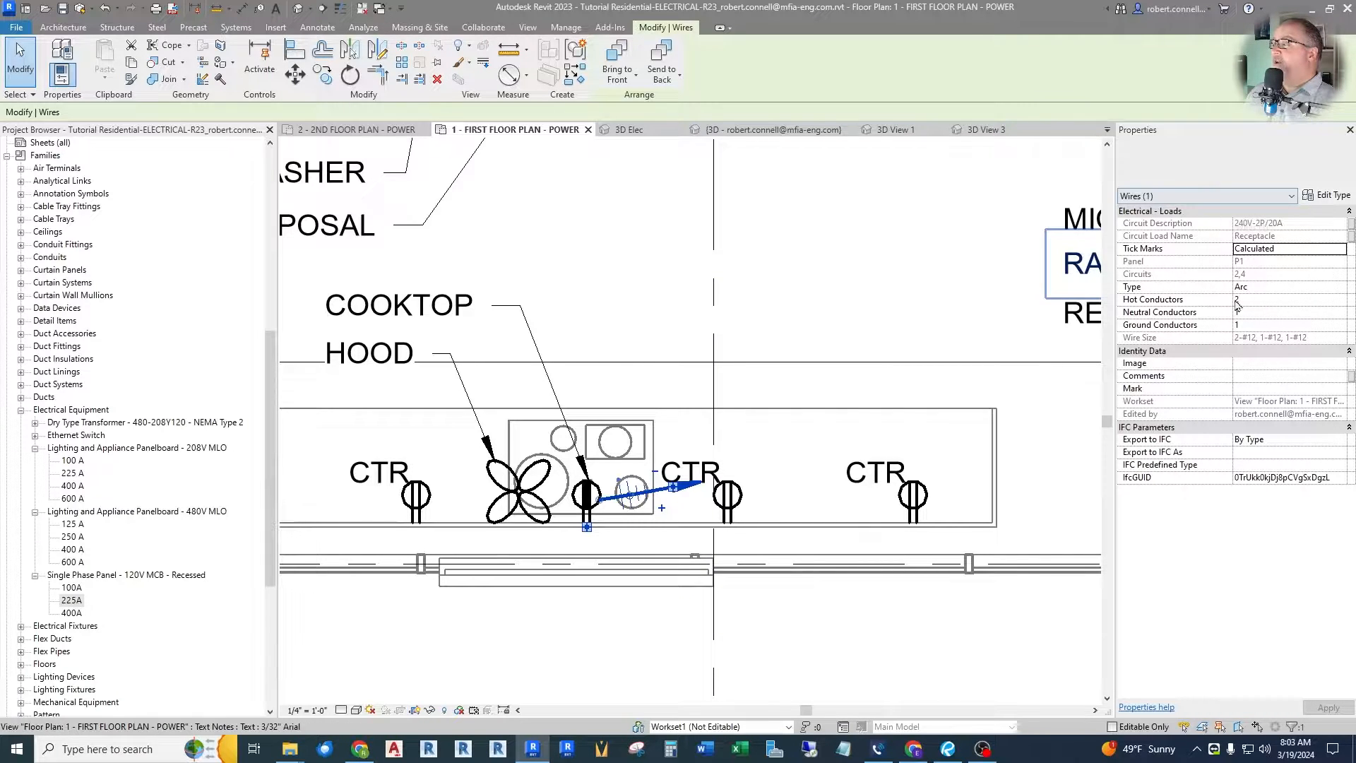
click(660, 319)
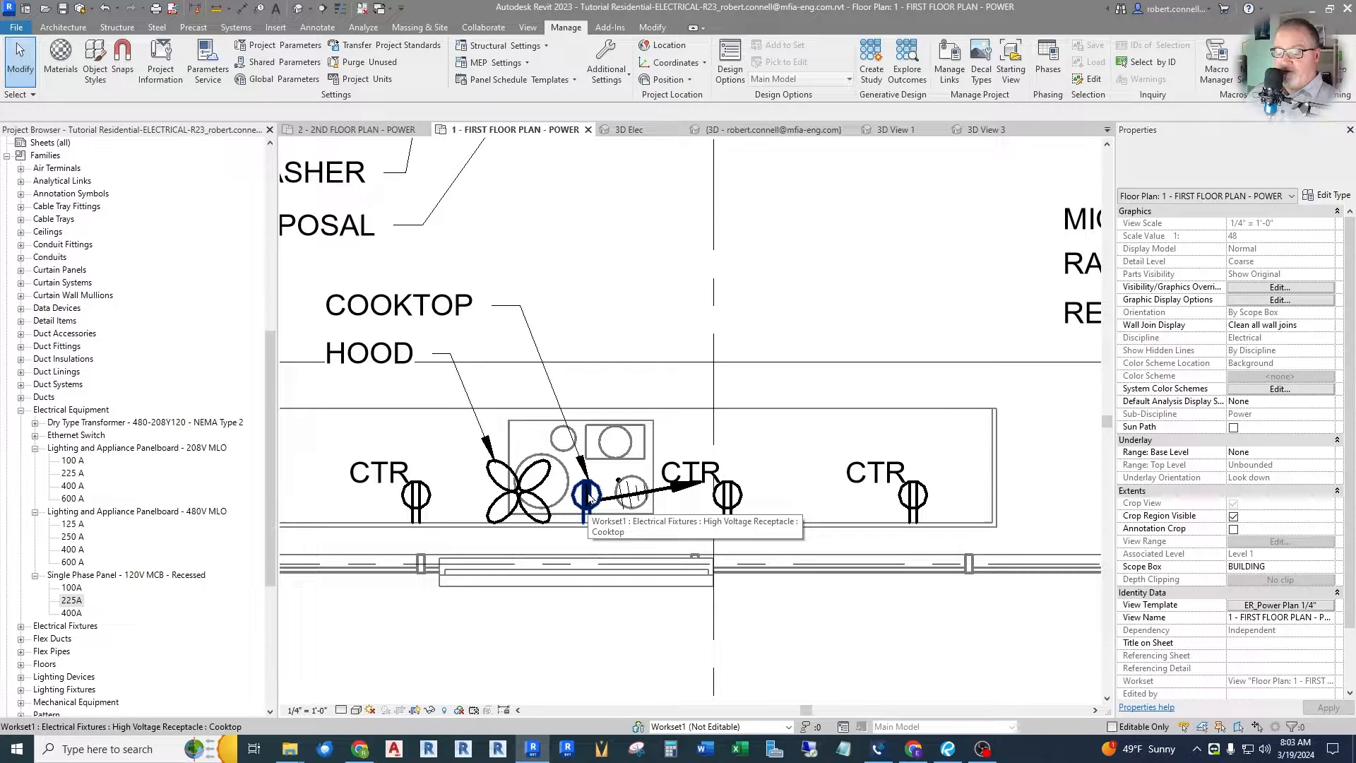
Select the cooktop receptacle's electrical circuit and set its load name to REC - COOKTOP
key(Tab)
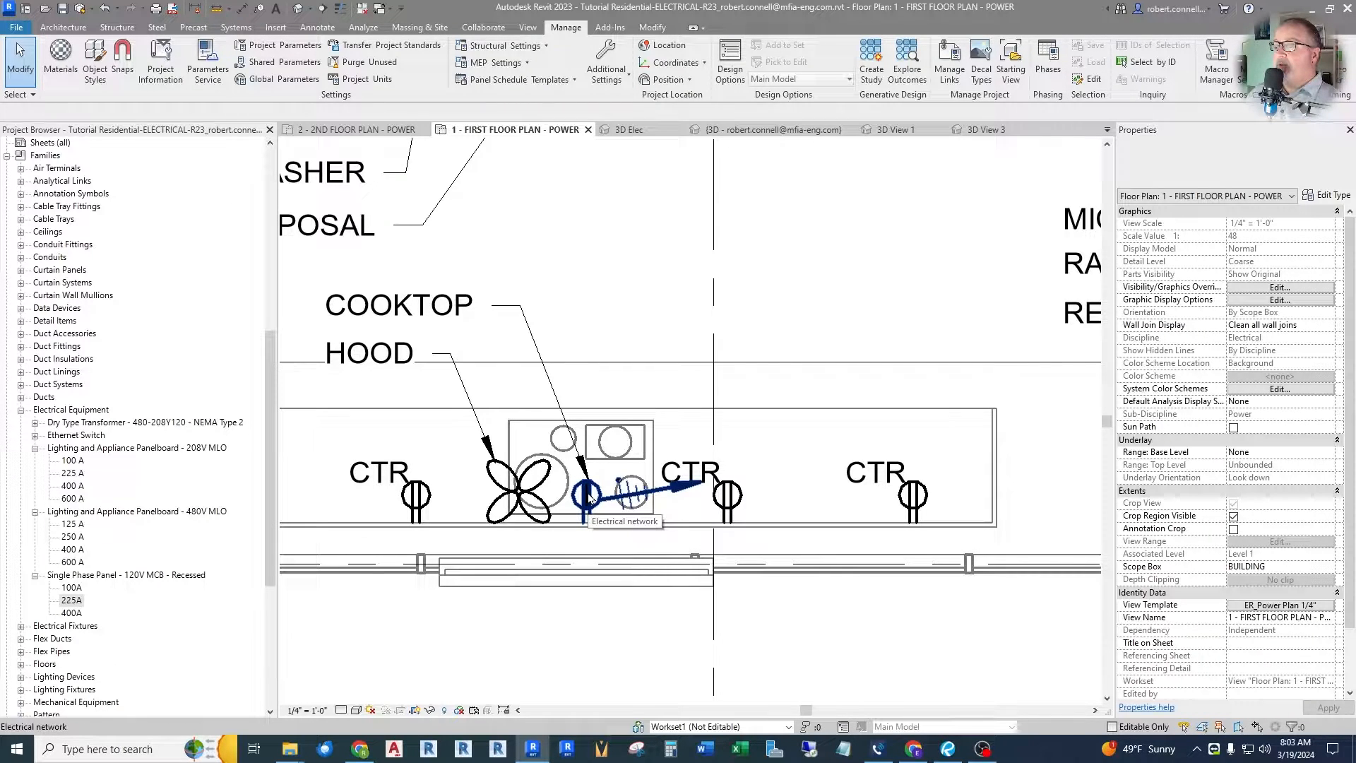
key(Tab)
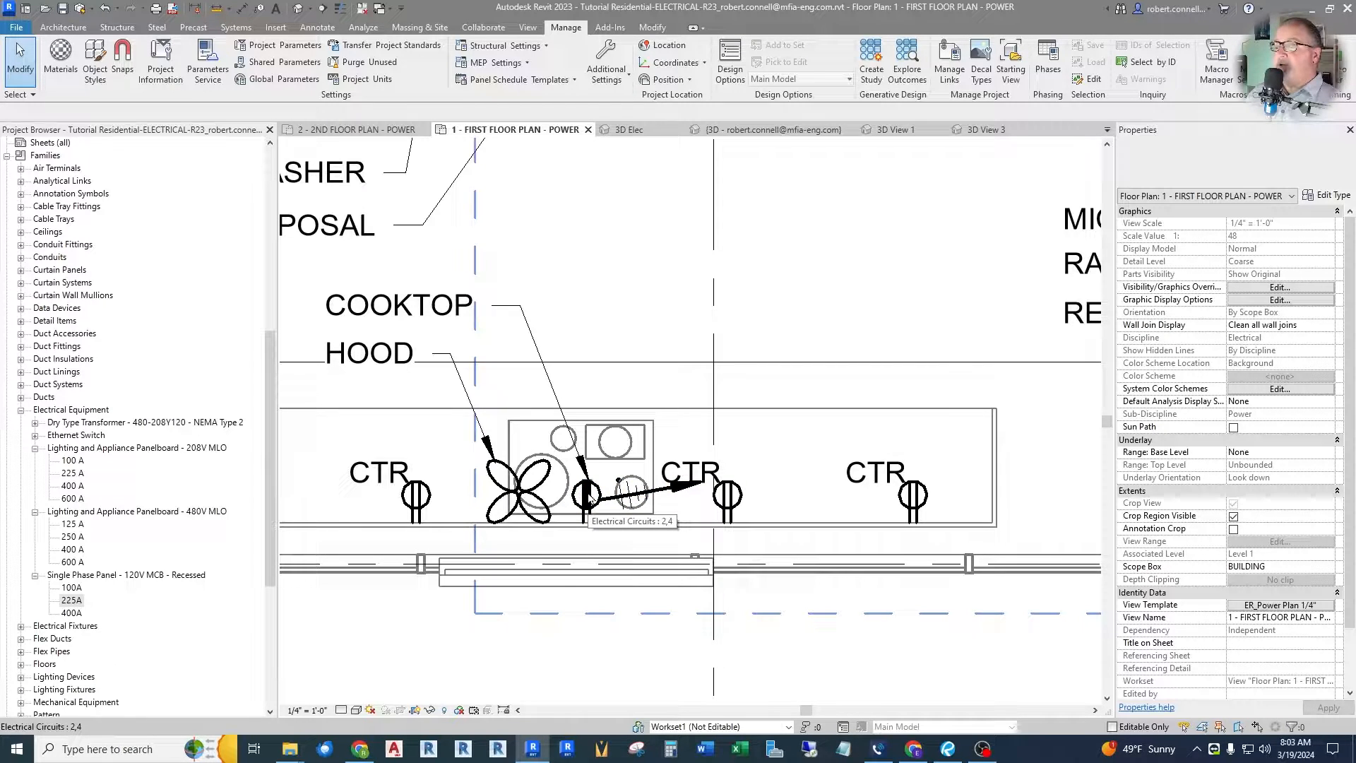
click(592, 497)
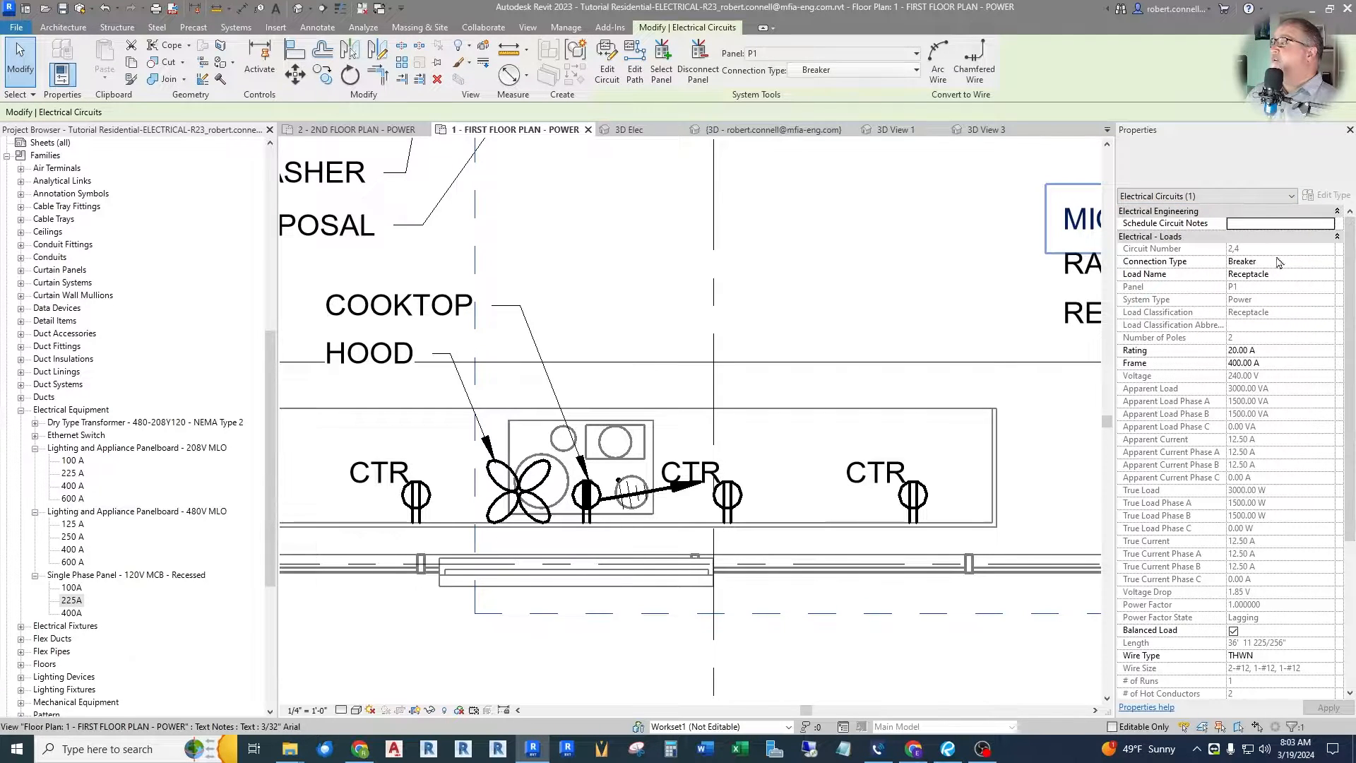
click(1333, 262)
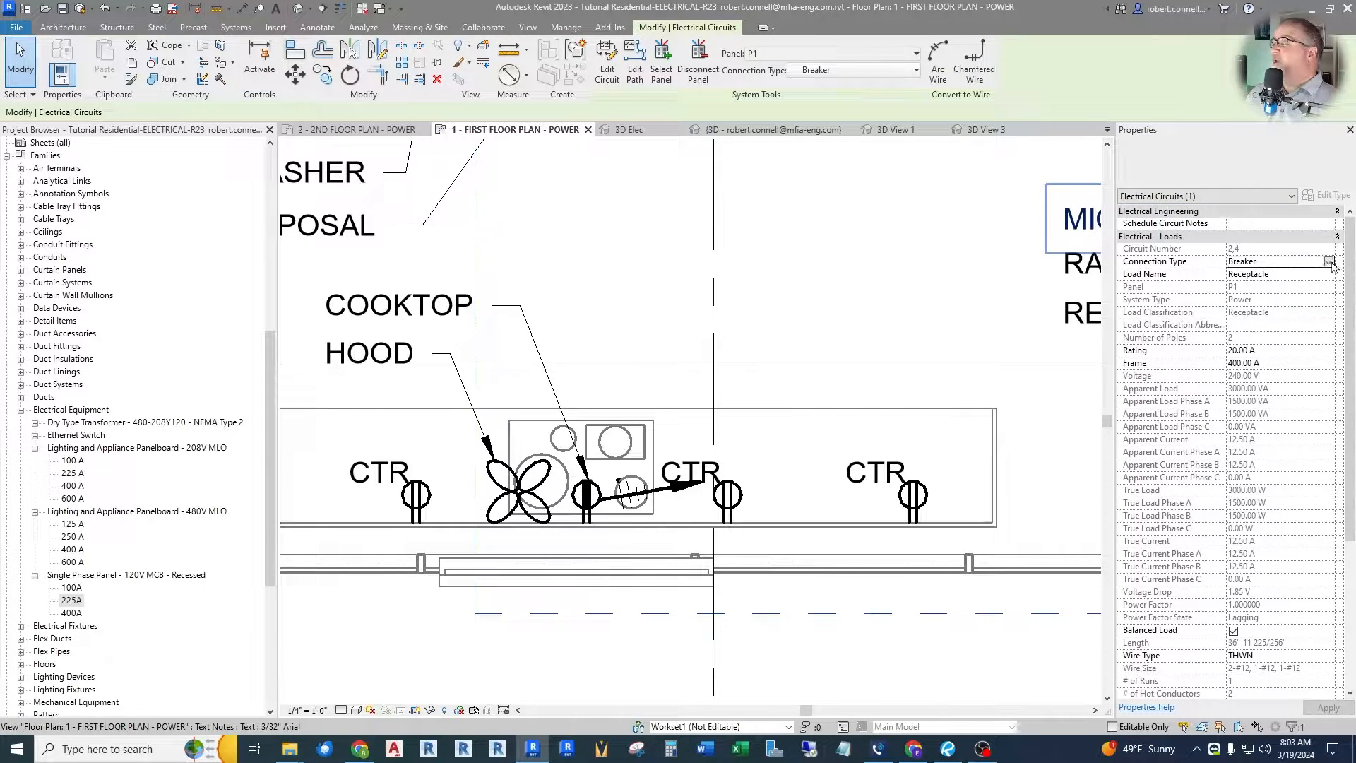
click(1331, 263)
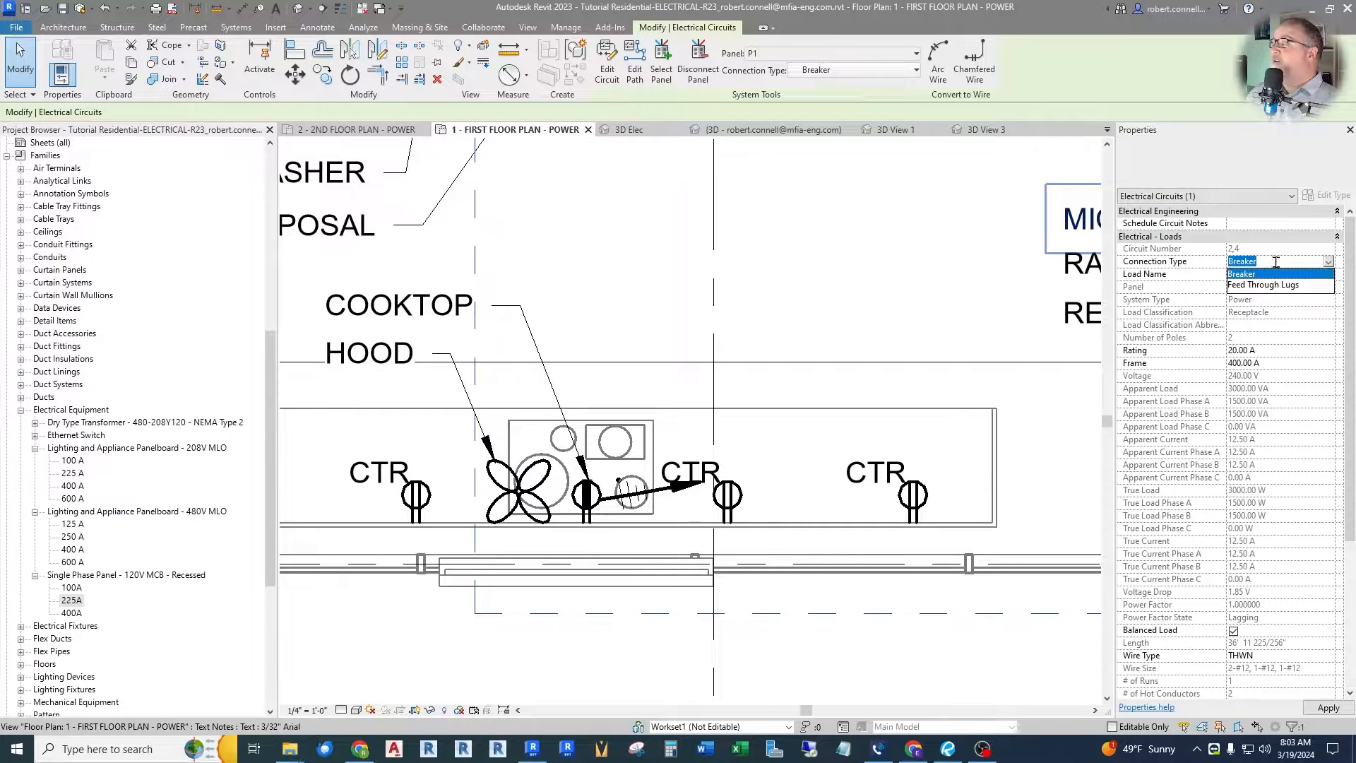
click(1250, 266)
click(1286, 274)
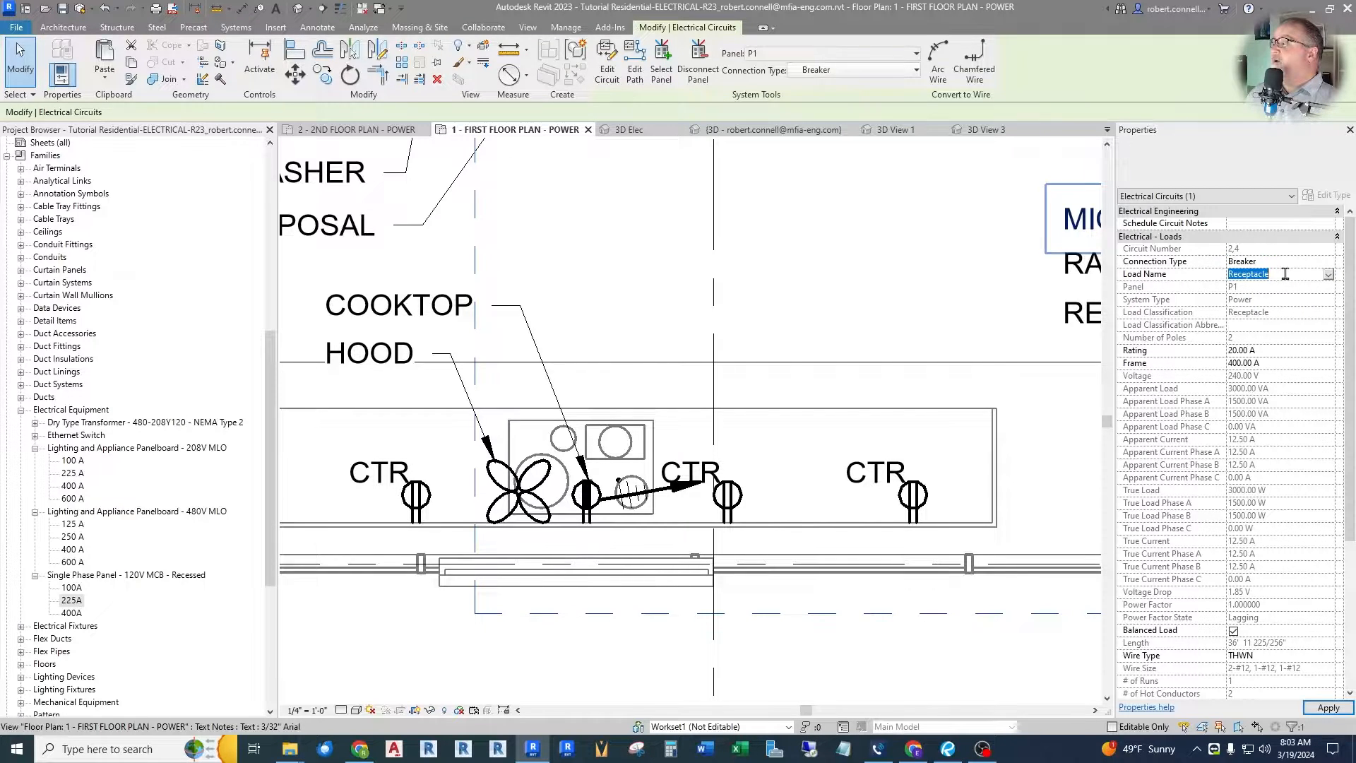
text(RE)
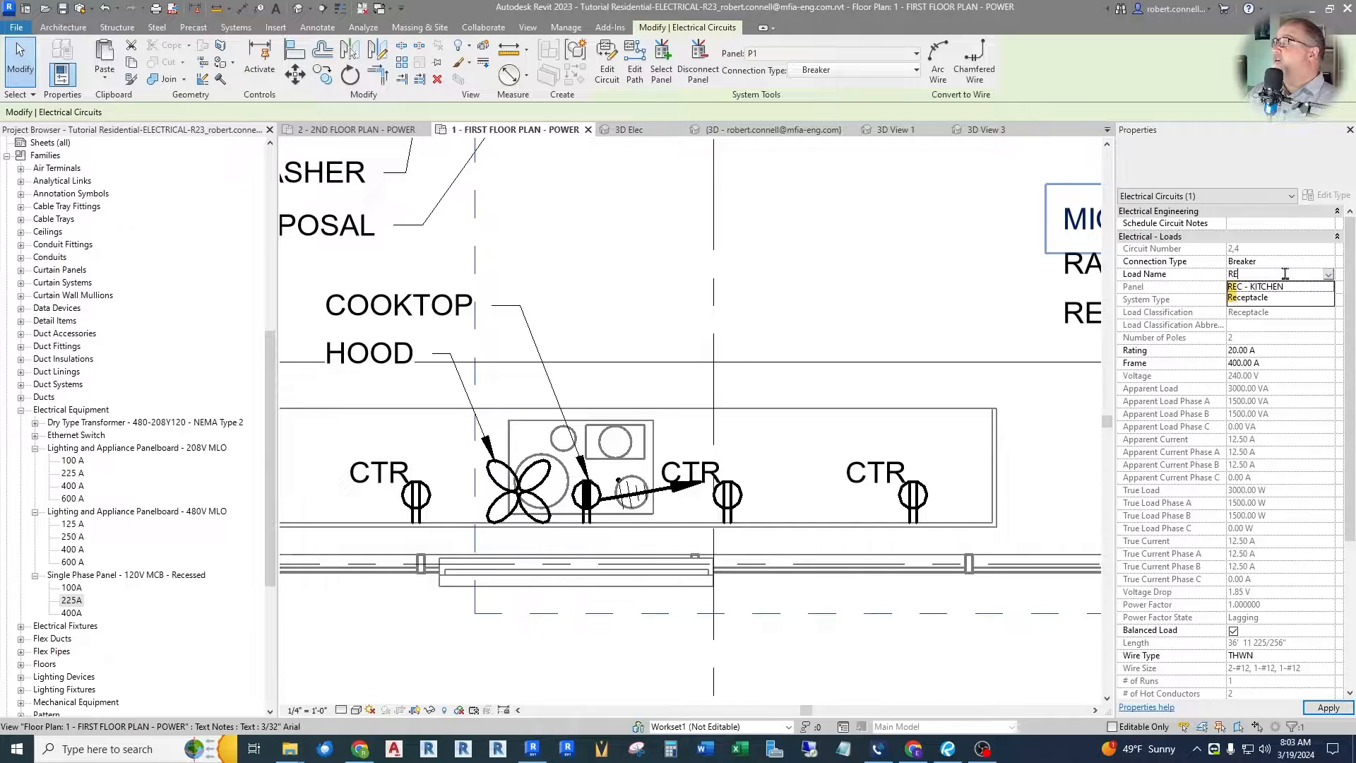
text(C - )
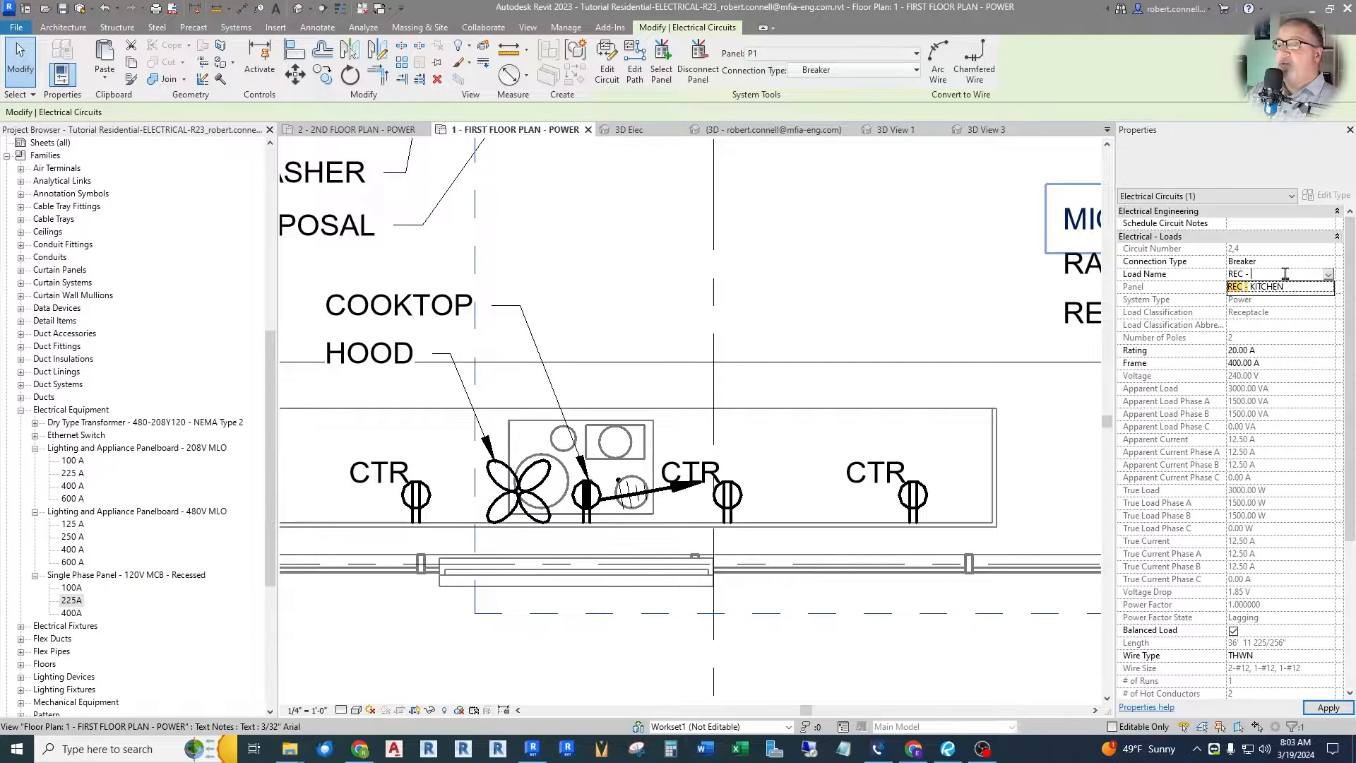
text(COOKTOP)
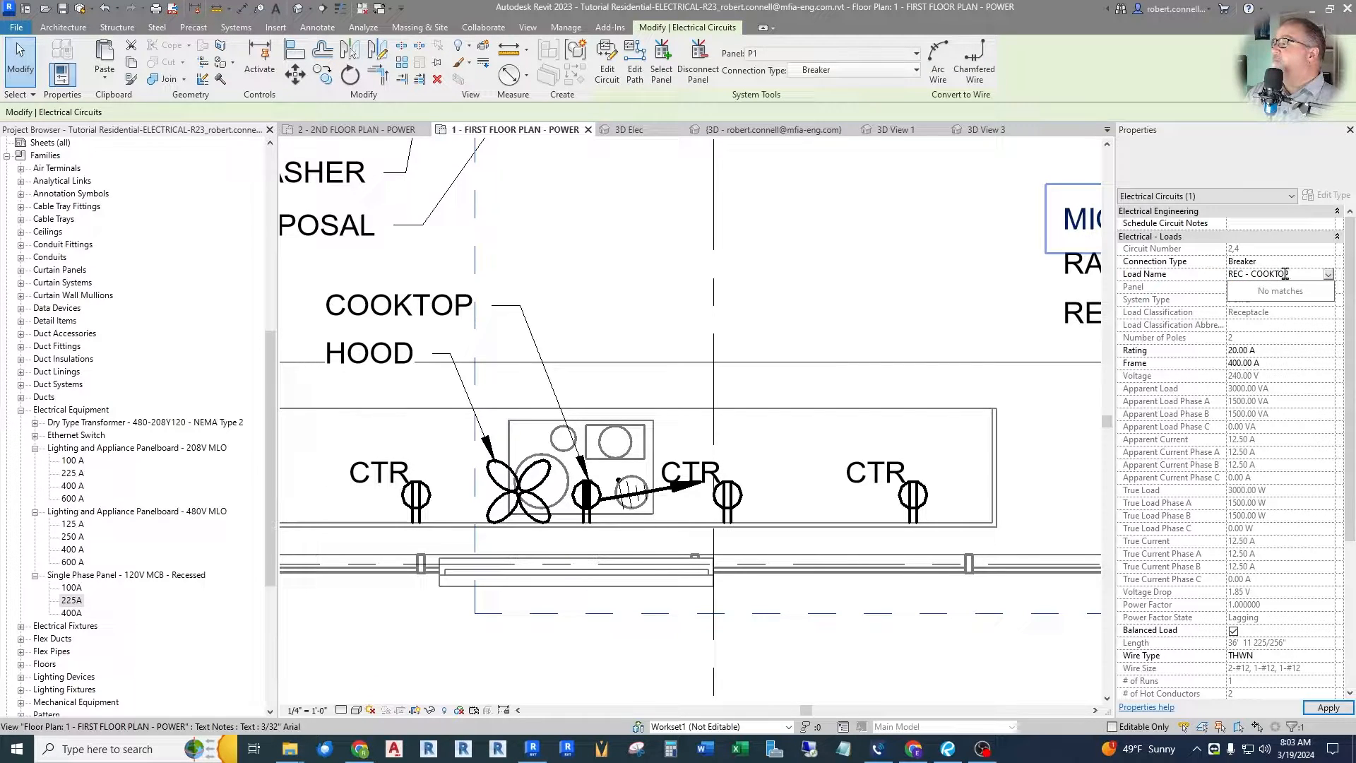
key(Return)
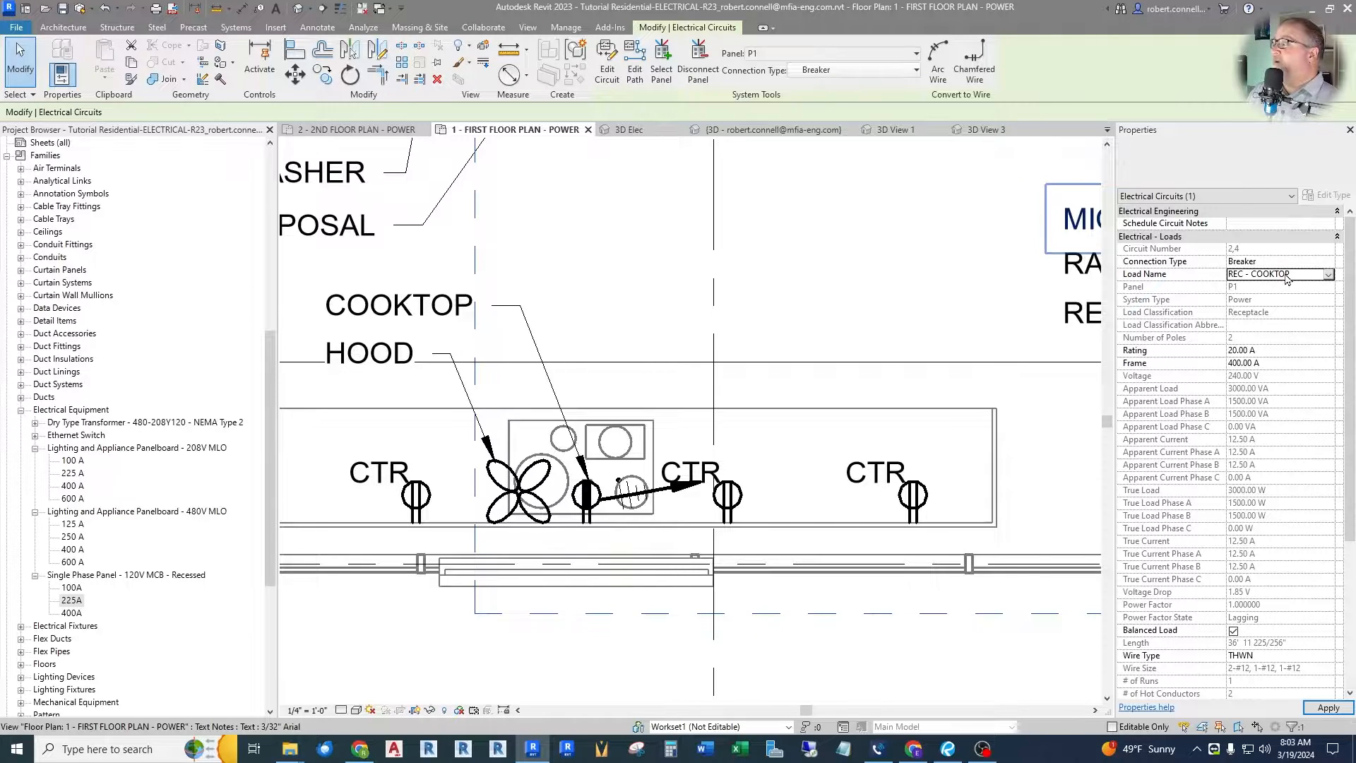
Set the cooktop circuit's breaker rating to 30 A and apply the change
click(1283, 351)
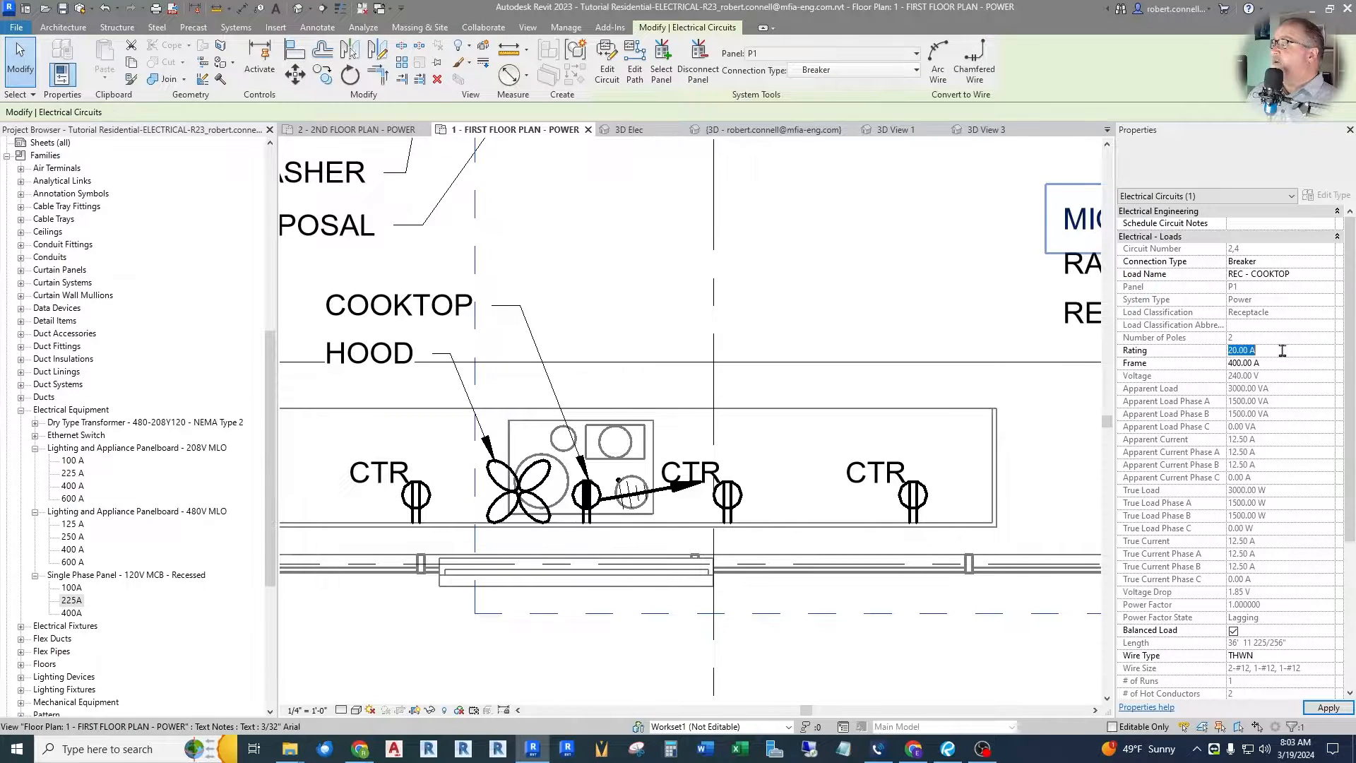
text(30)
key(Return)
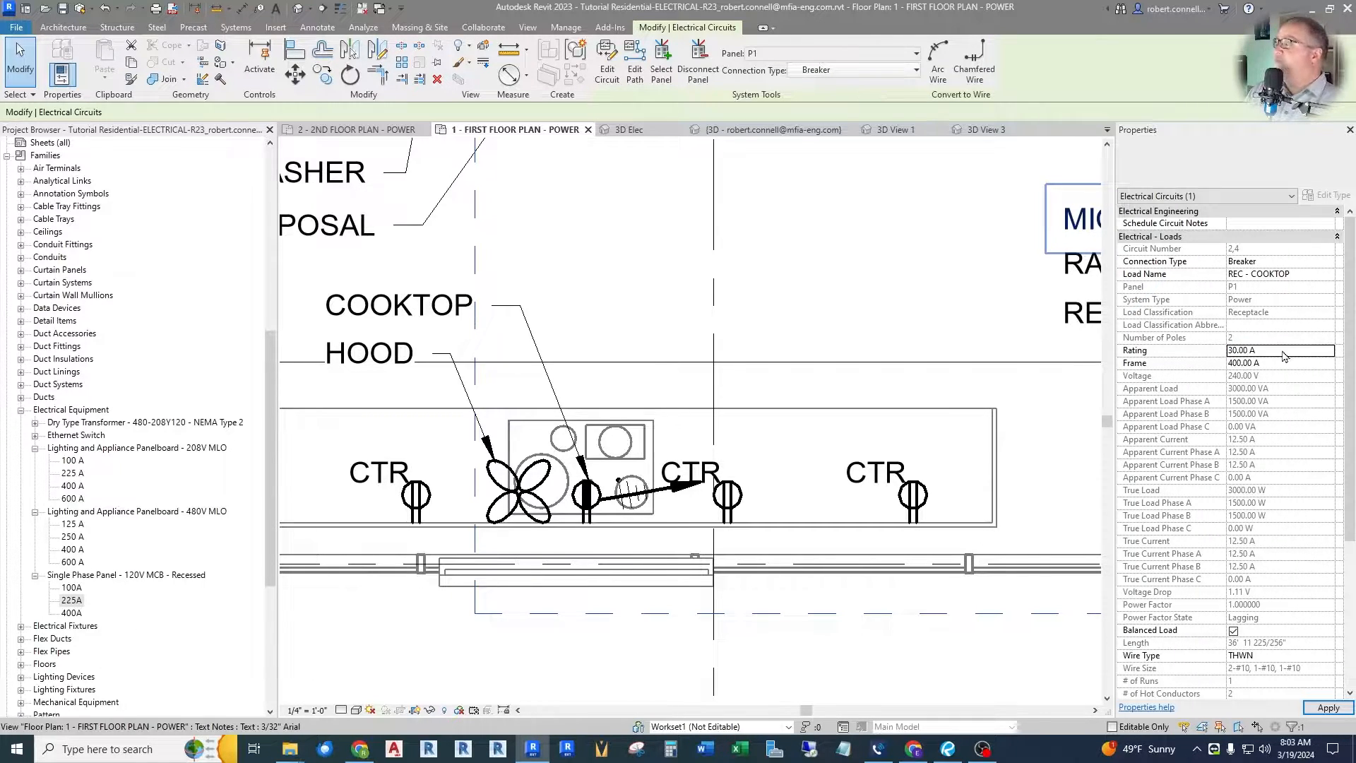
click(1327, 709)
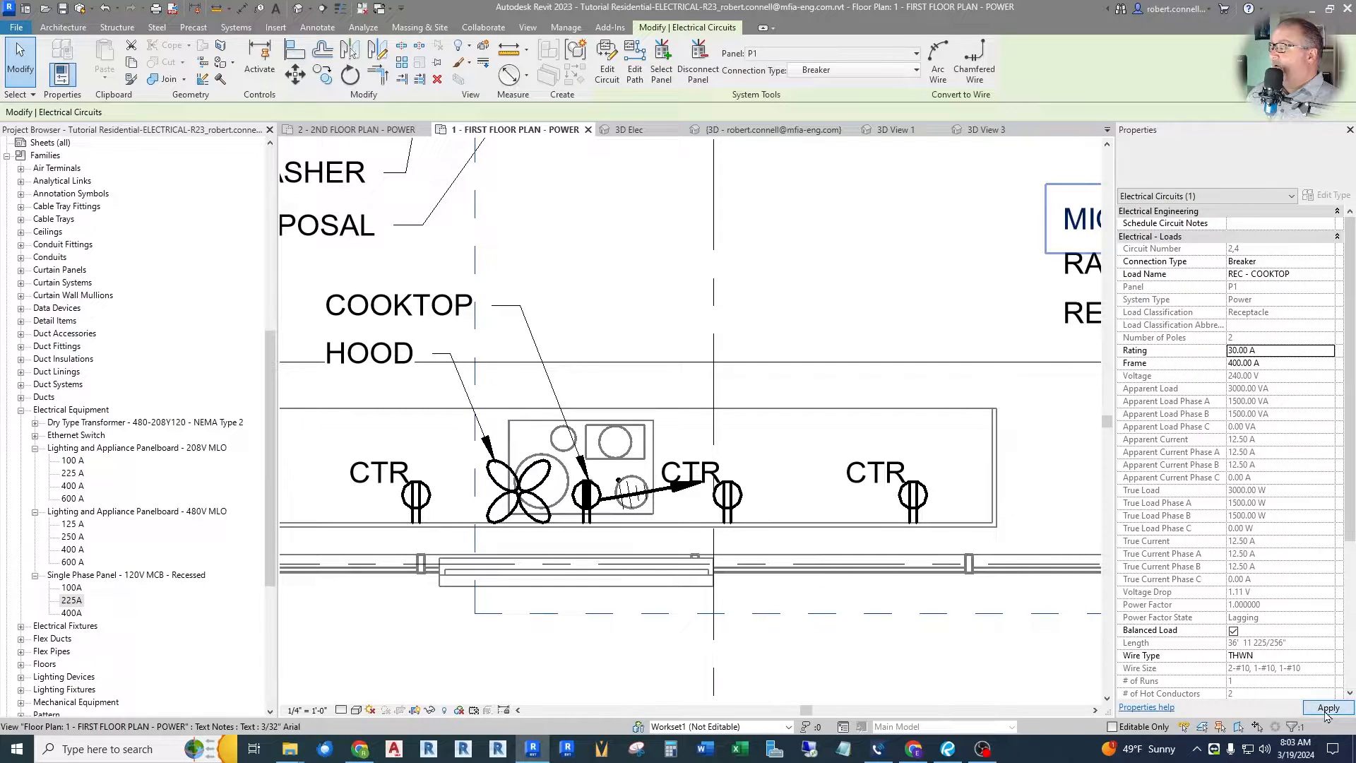
key(Escape)
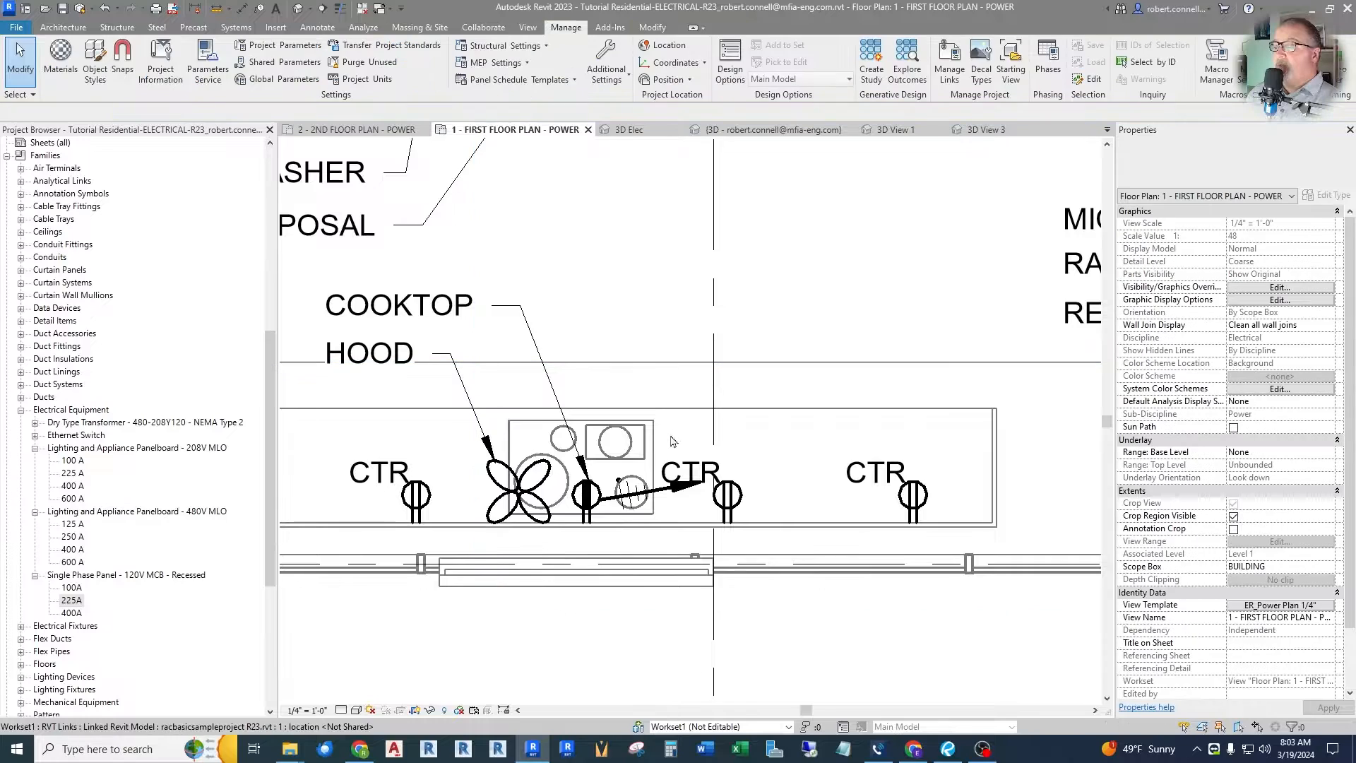
Reshape the cooktop home run so its arrow ends above the counter and its start sits higher on the receptacle's edge
click(672, 489)
drag(672, 488, 705, 358)
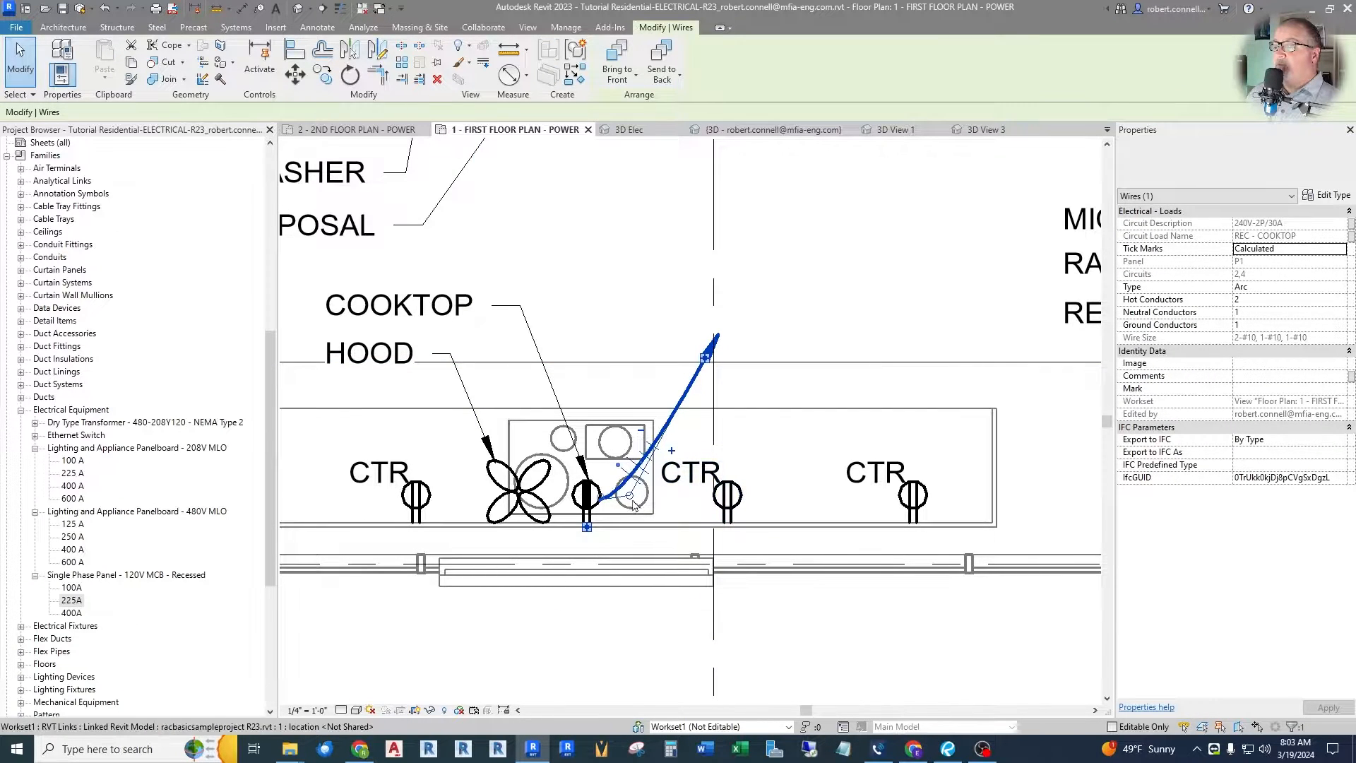
scroll(616, 509, up, 1)
scroll(617, 509, up, 4)
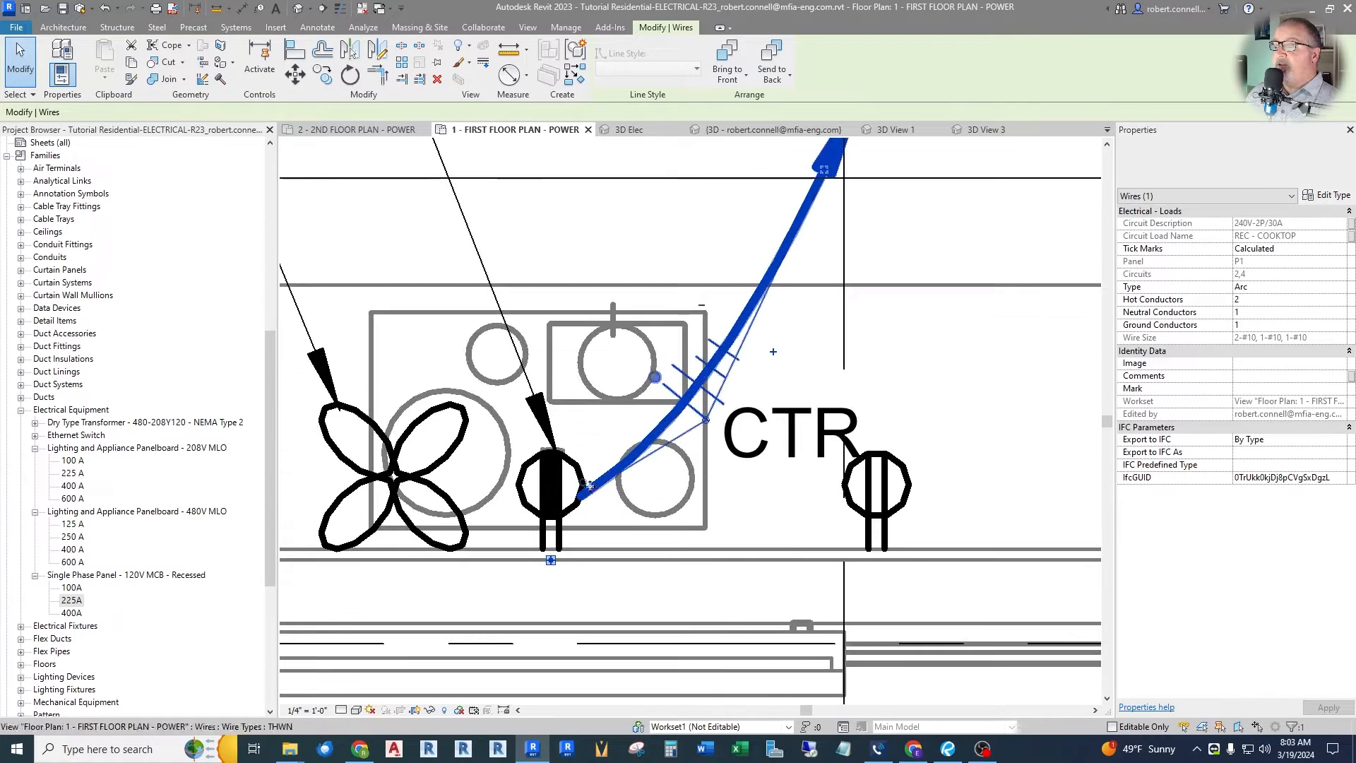
drag(582, 494, 553, 562)
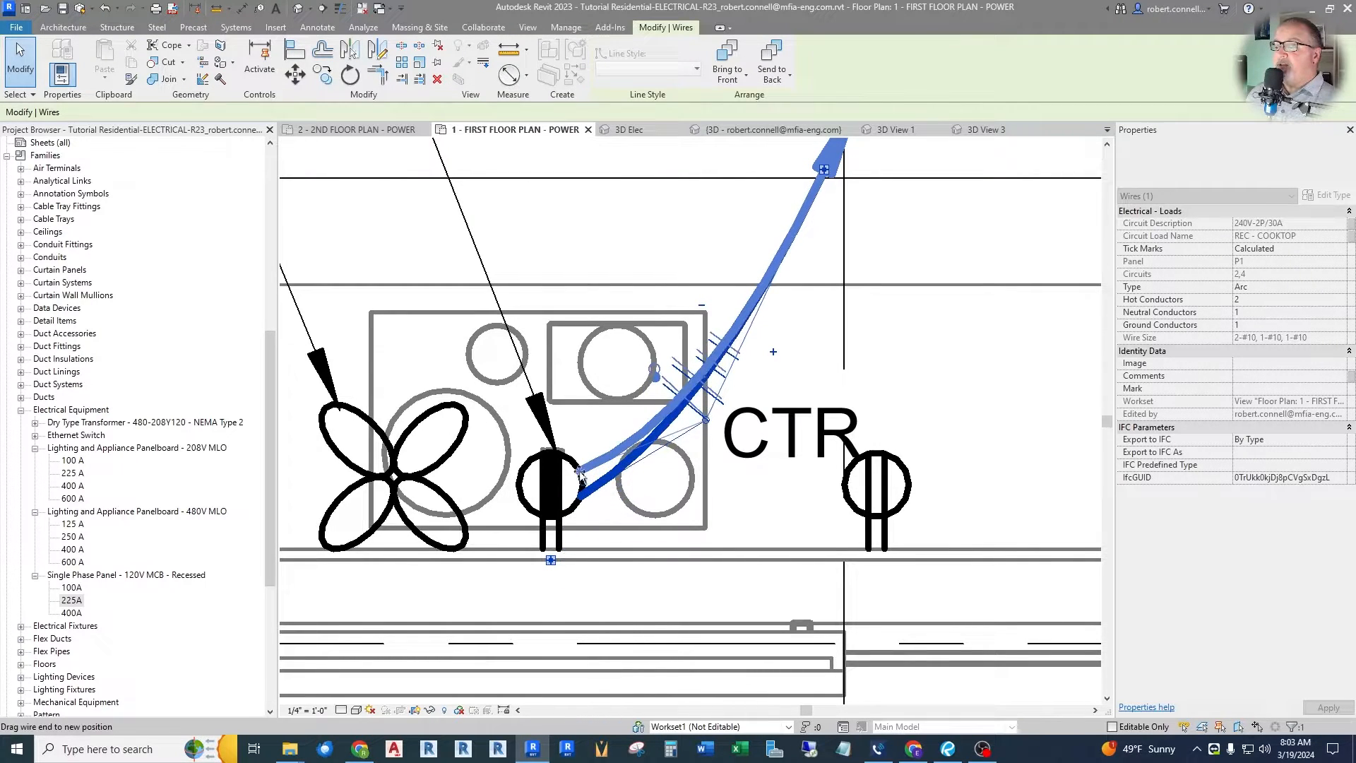
scroll(551, 558, up, 5)
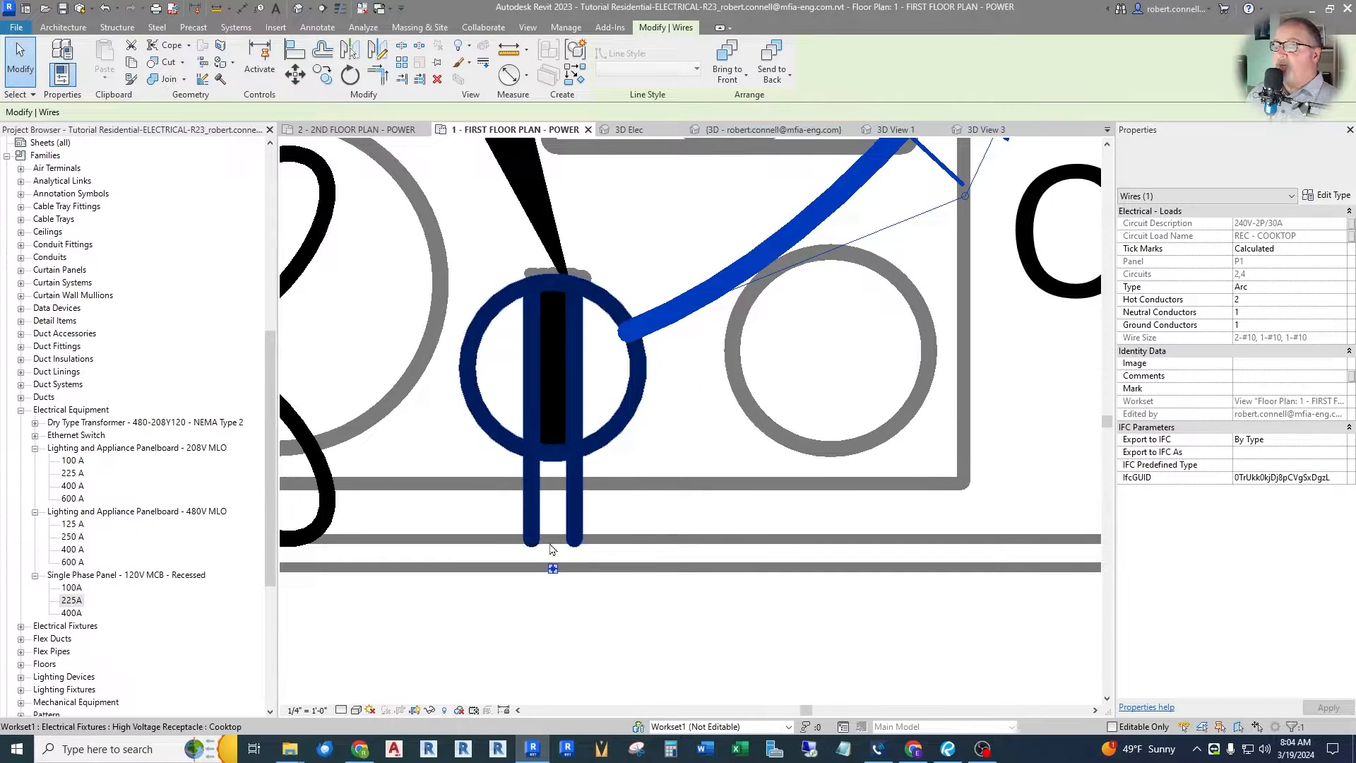
Pull the home run's end off the cooktop receptacle and reconnect it to the receptacle's connection point
scroll(554, 566, down, 3)
drag(622, 387, 632, 538)
scroll(668, 565, down, 4)
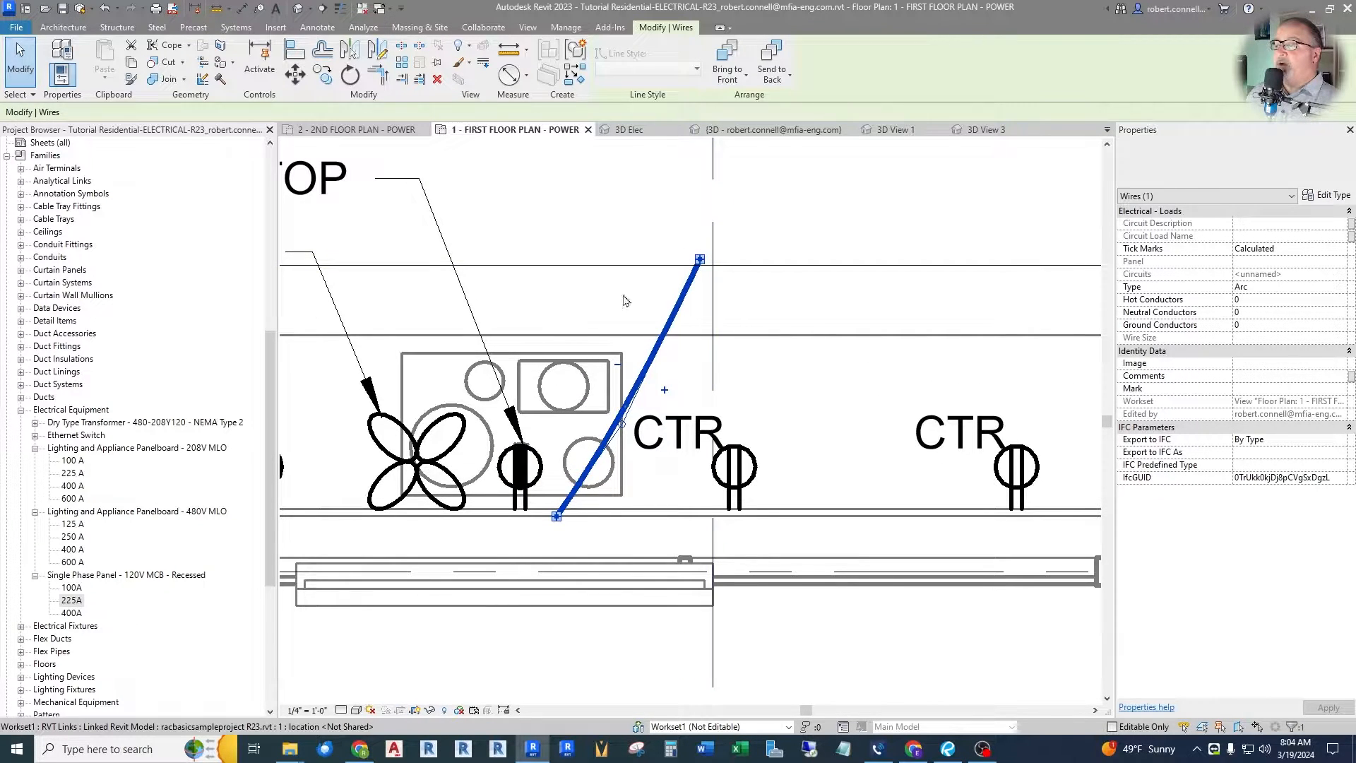
scroll(544, 506, up, 4)
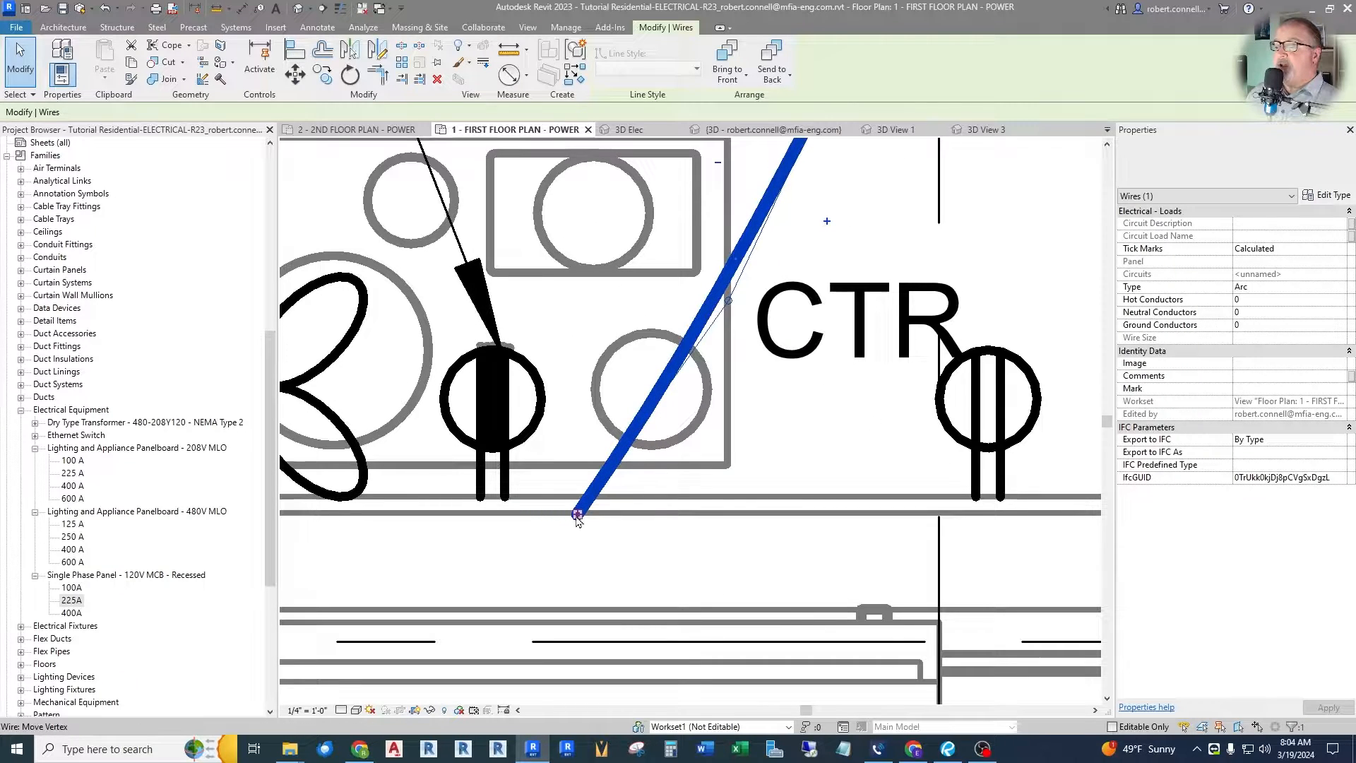
drag(577, 515, 493, 497)
scroll(489, 452, down, 3)
key(Escape)
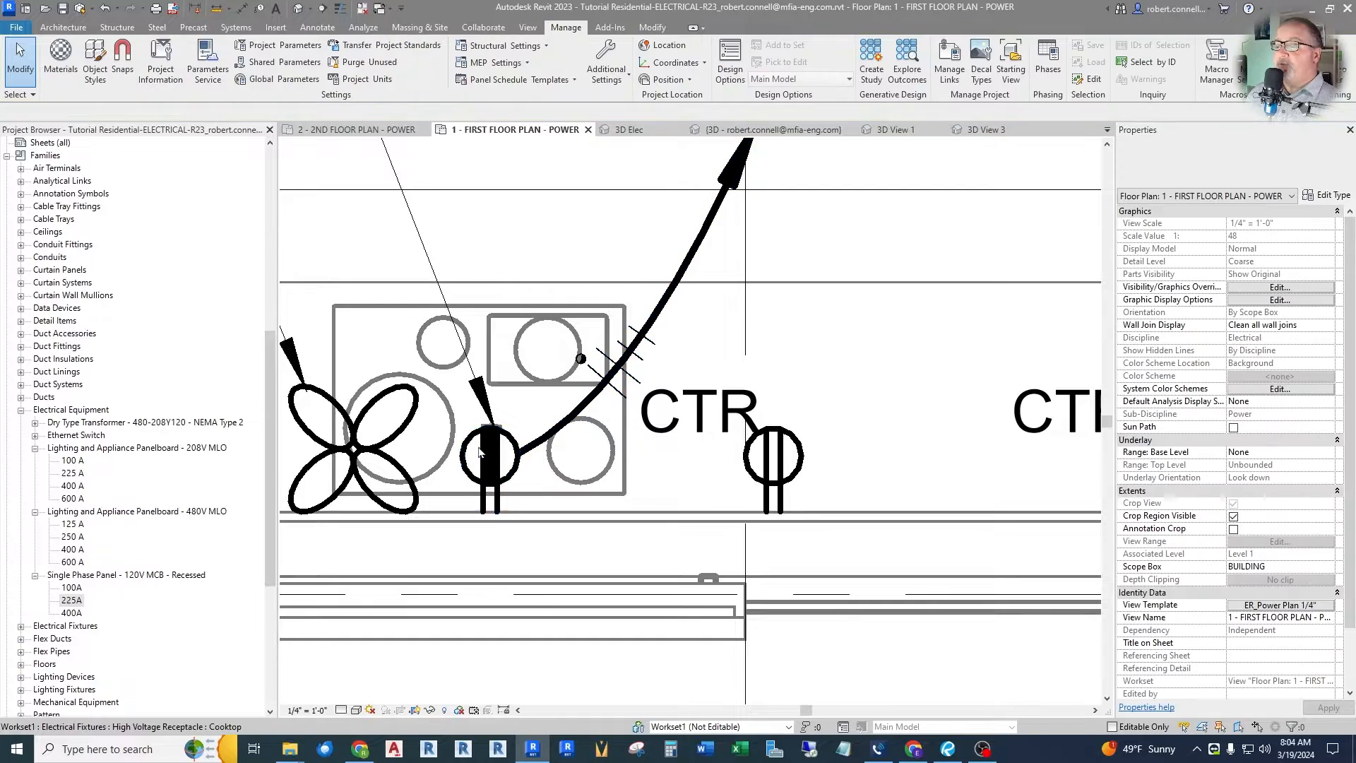
scroll(479, 452, down, 3)
scroll(586, 492, up, 2)
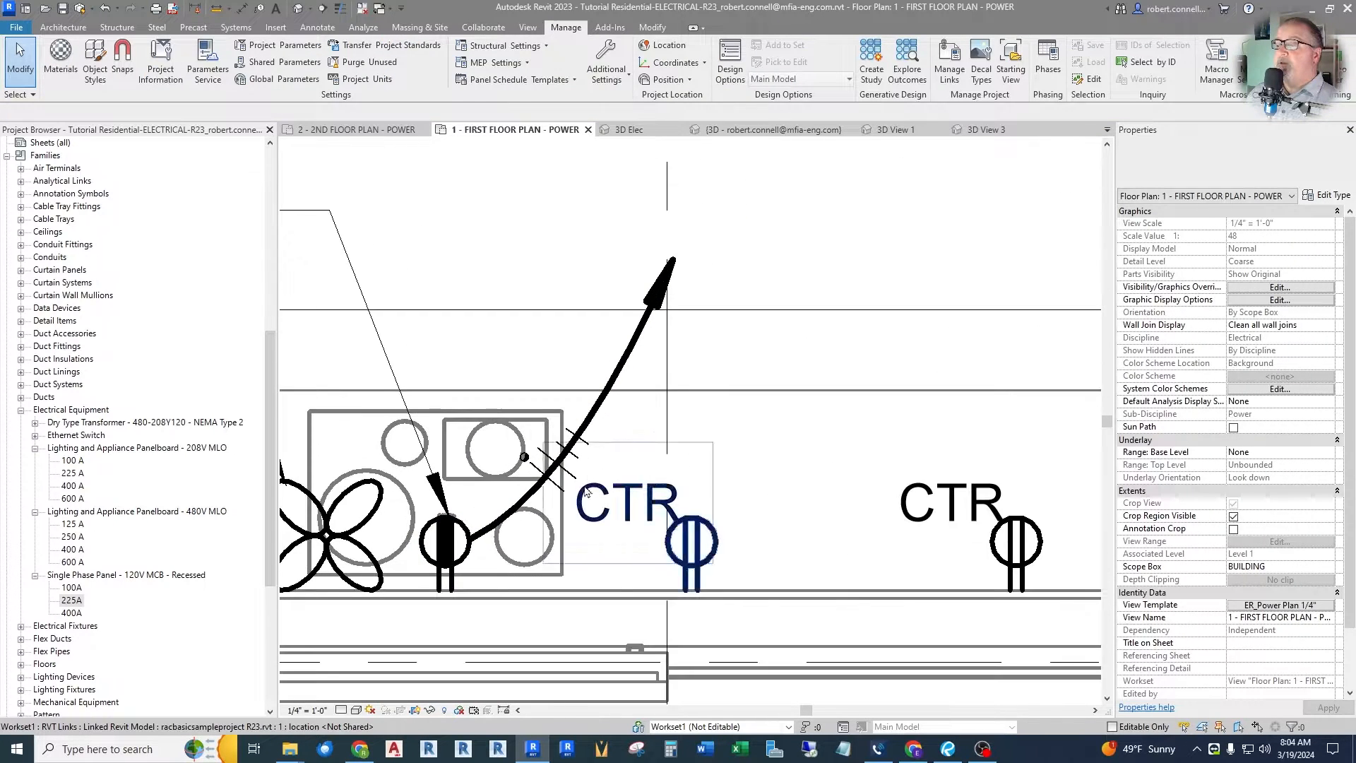
scroll(586, 490, down, 2)
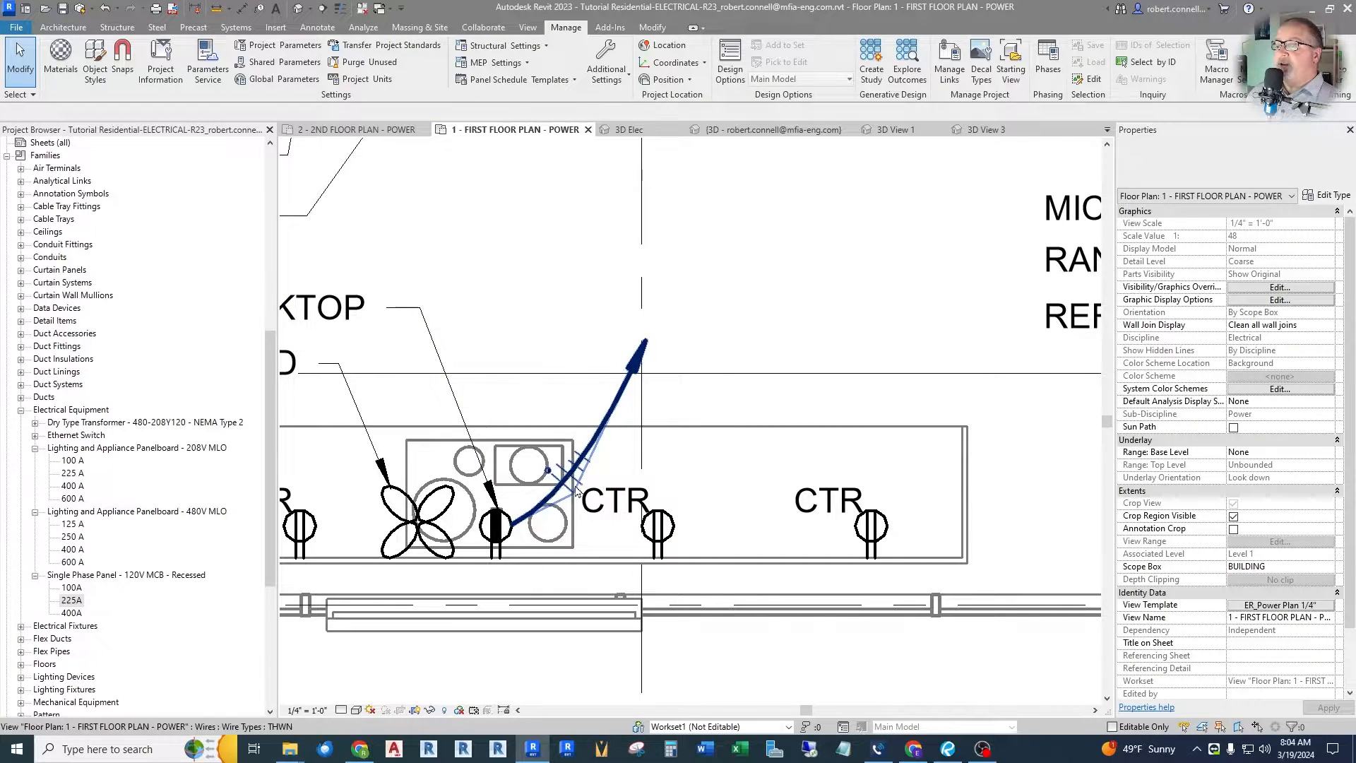
scroll(577, 493, up, 2)
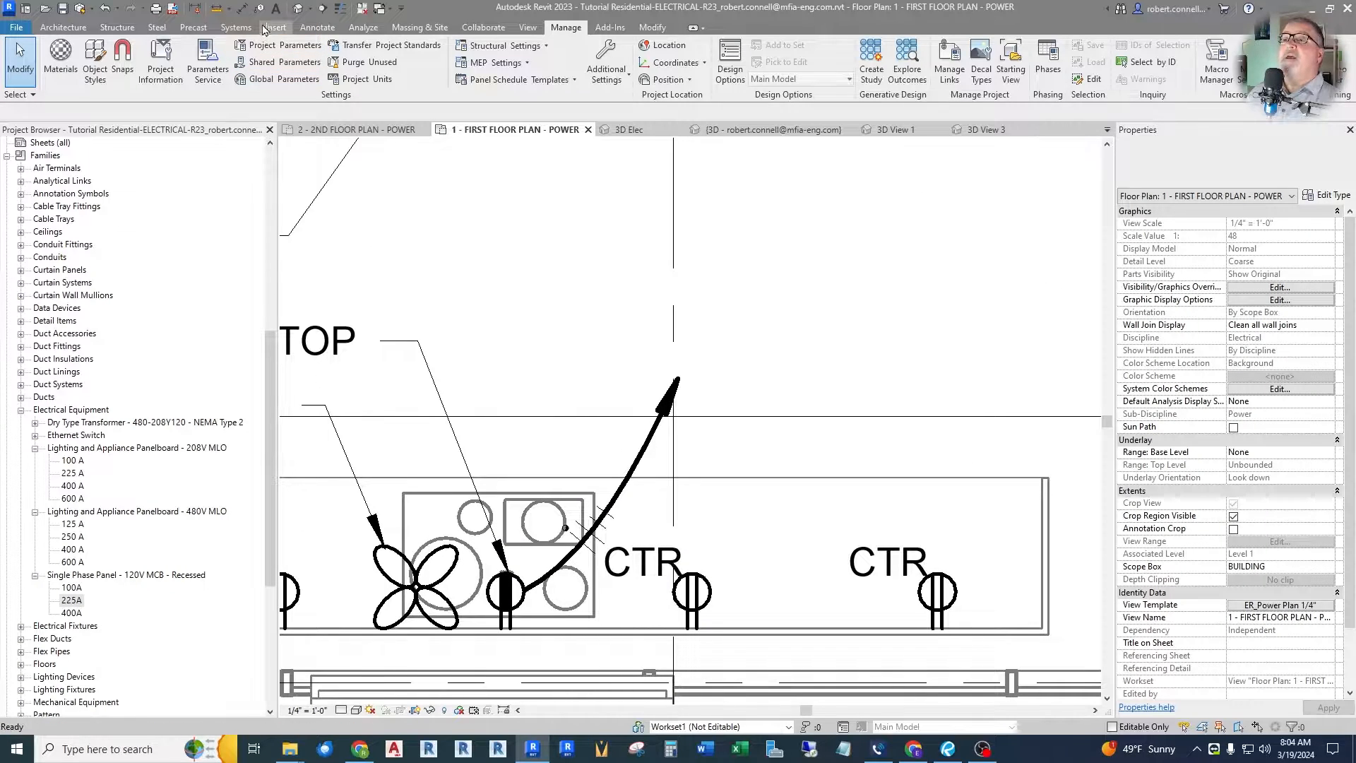
key(t)
key(g)
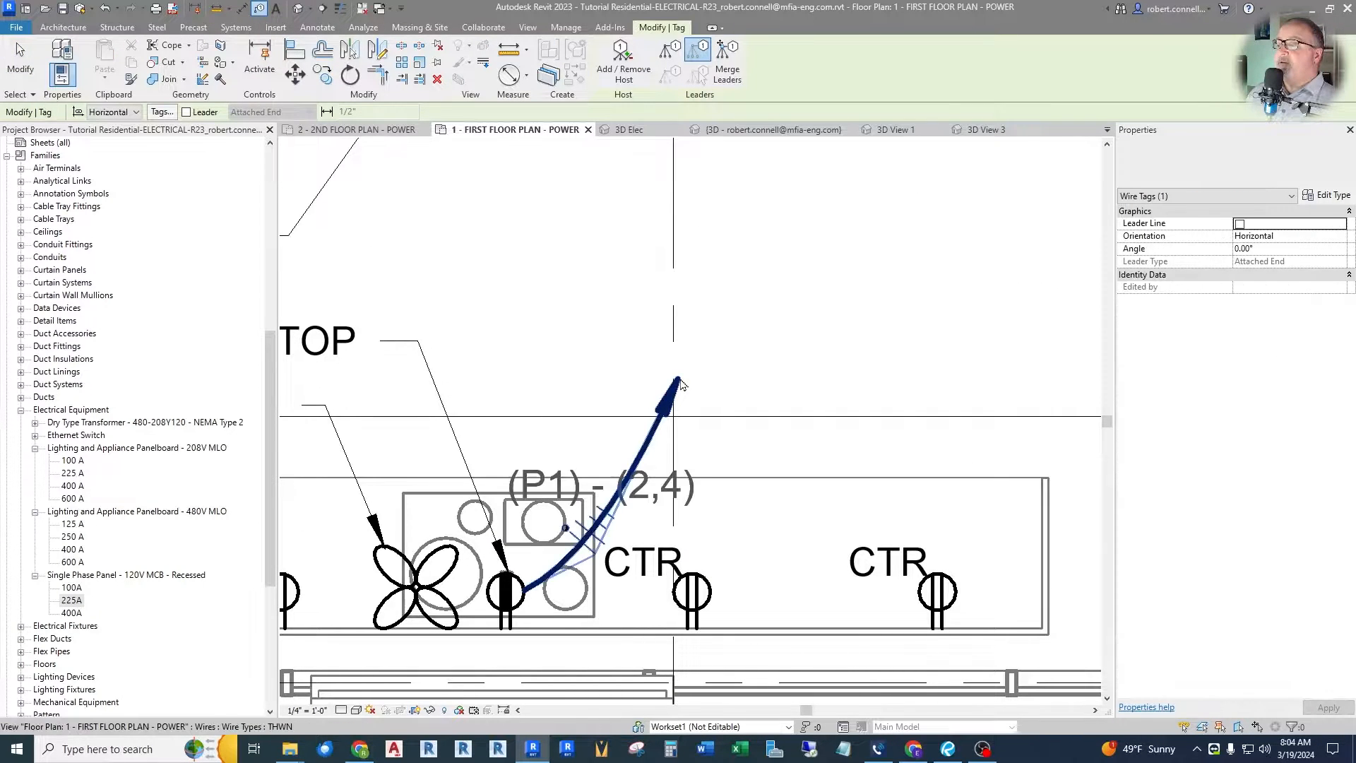
scroll(679, 384, down, 6)
scroll(835, 195, up, 4)
scroll(798, 249, down, 3)
scroll(839, 199, up, 4)
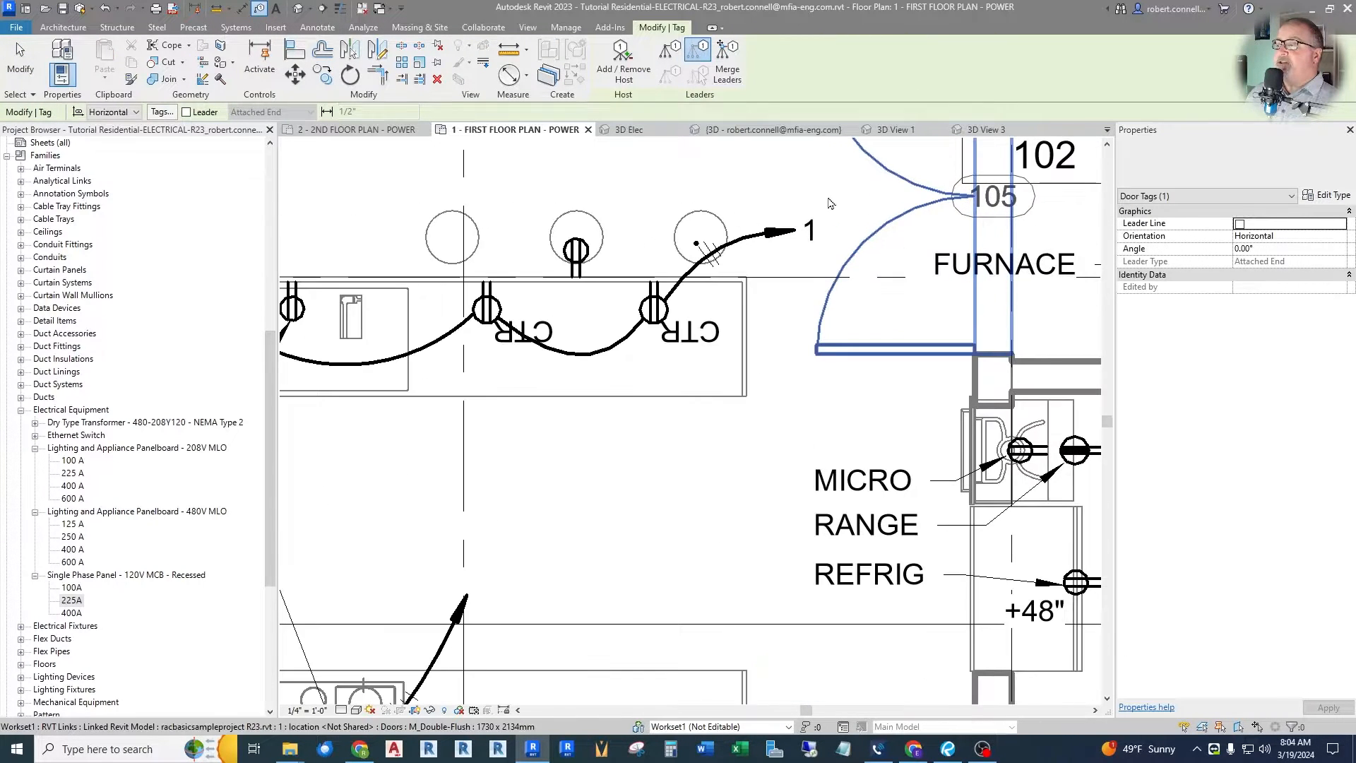
scroll(830, 203, up, 2)
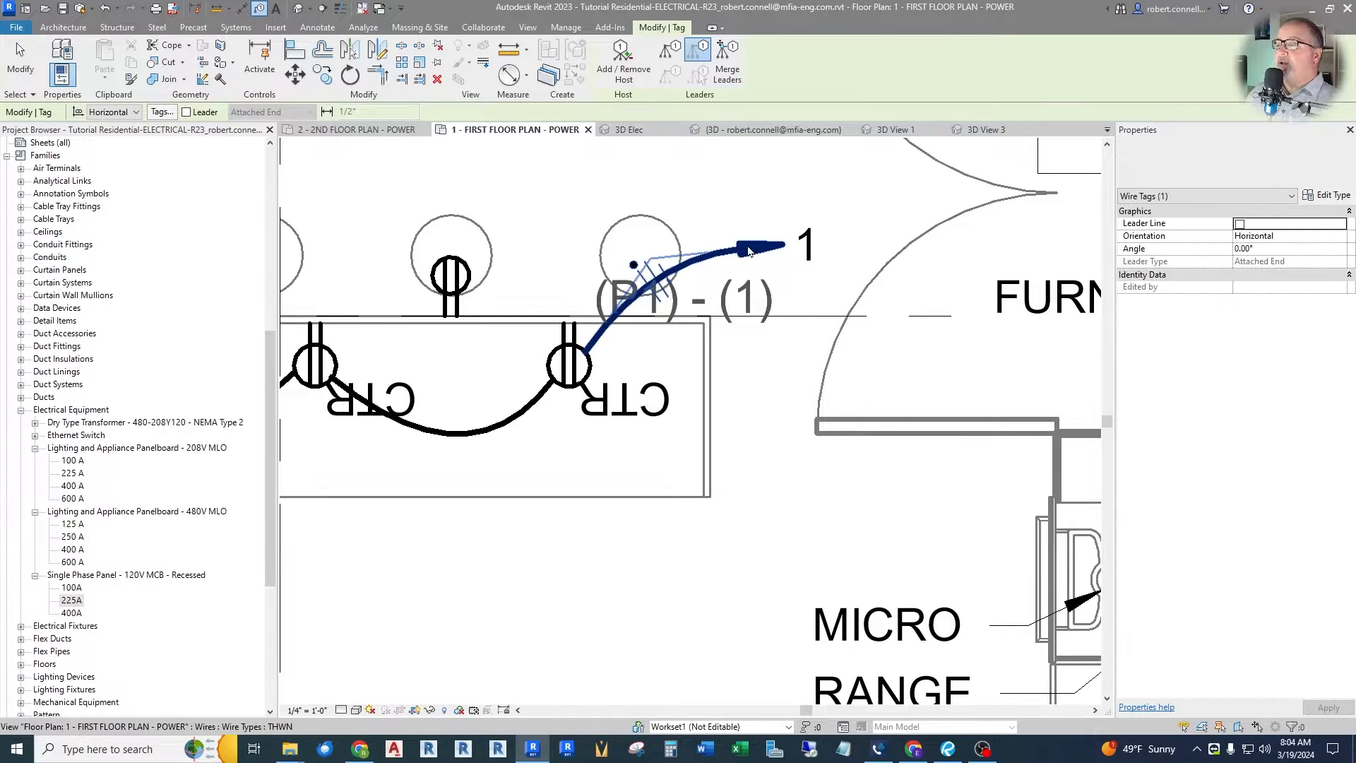
scroll(819, 241, down, 2)
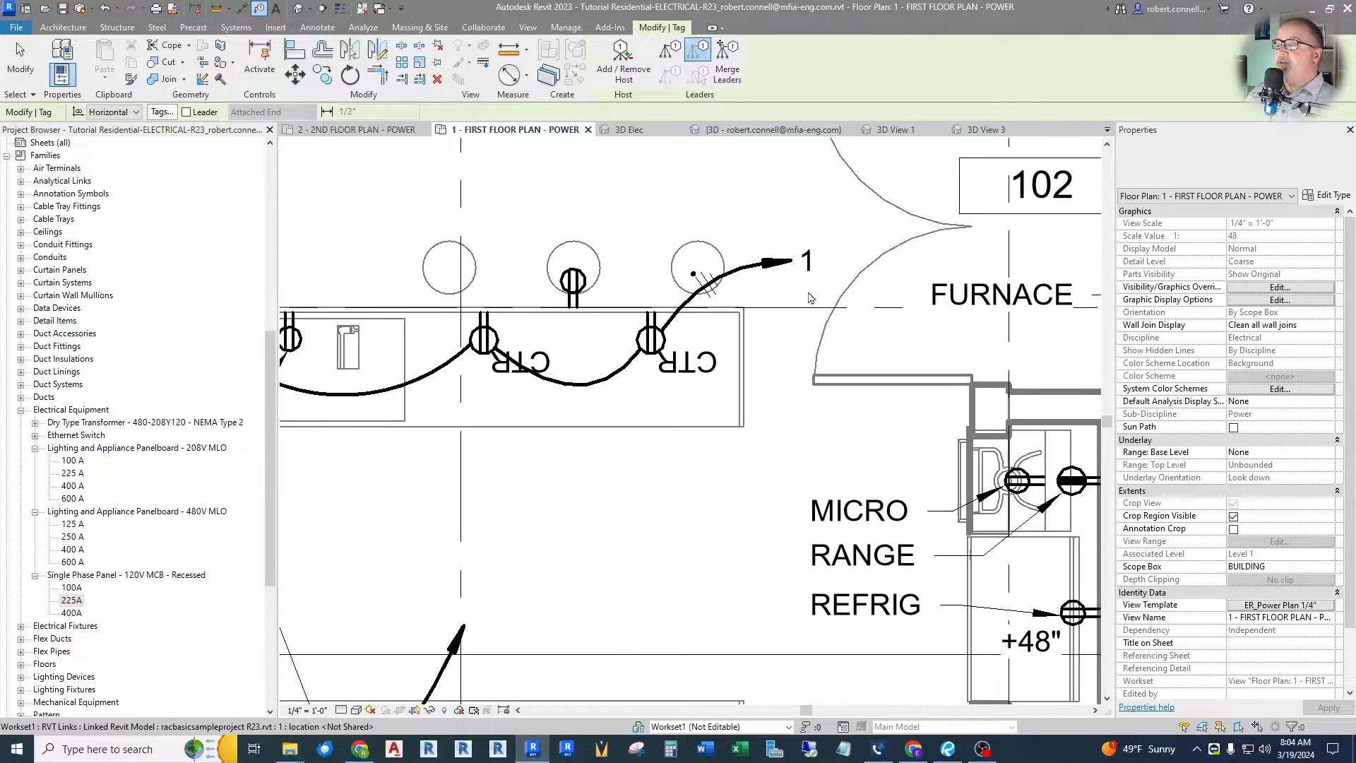
key(Escape)
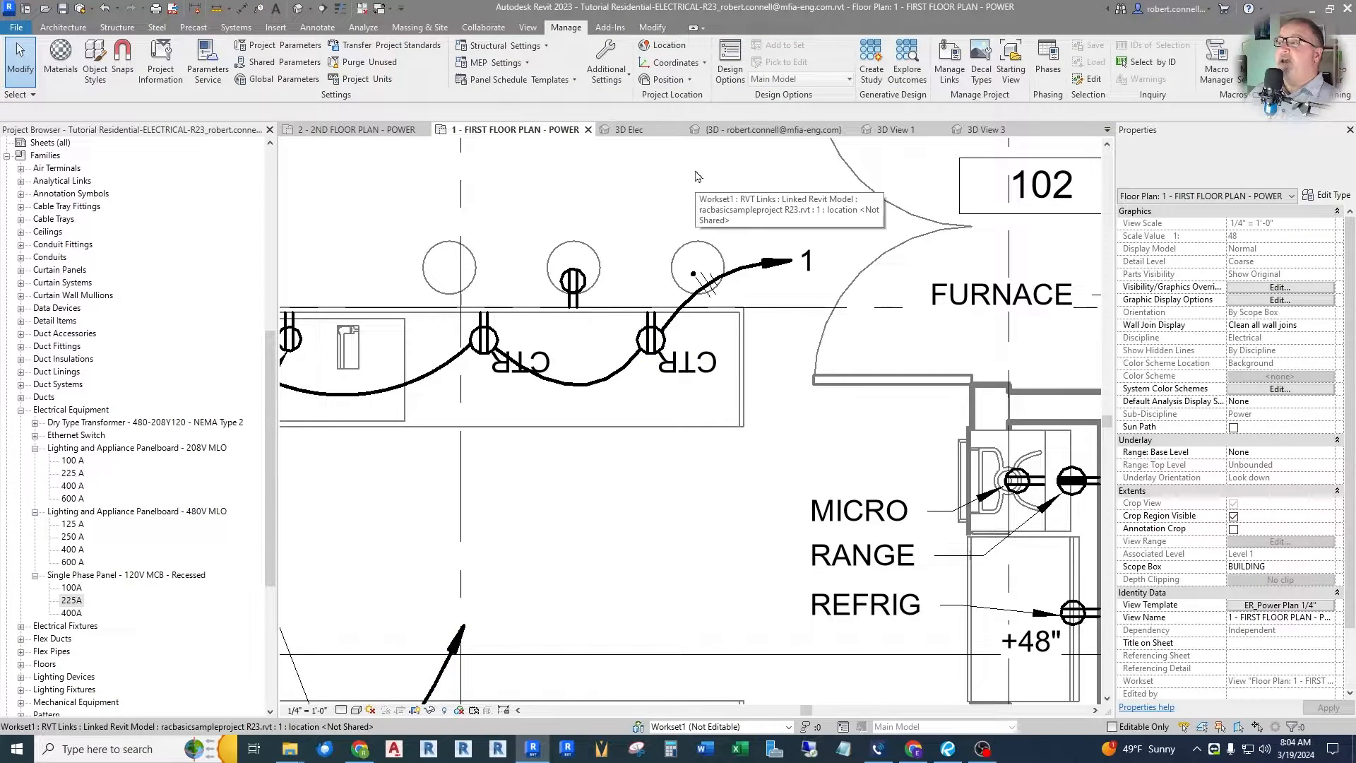
Change the default loaded tag for the Wires category to Wire Tag and accept the tag settings
click(317, 28)
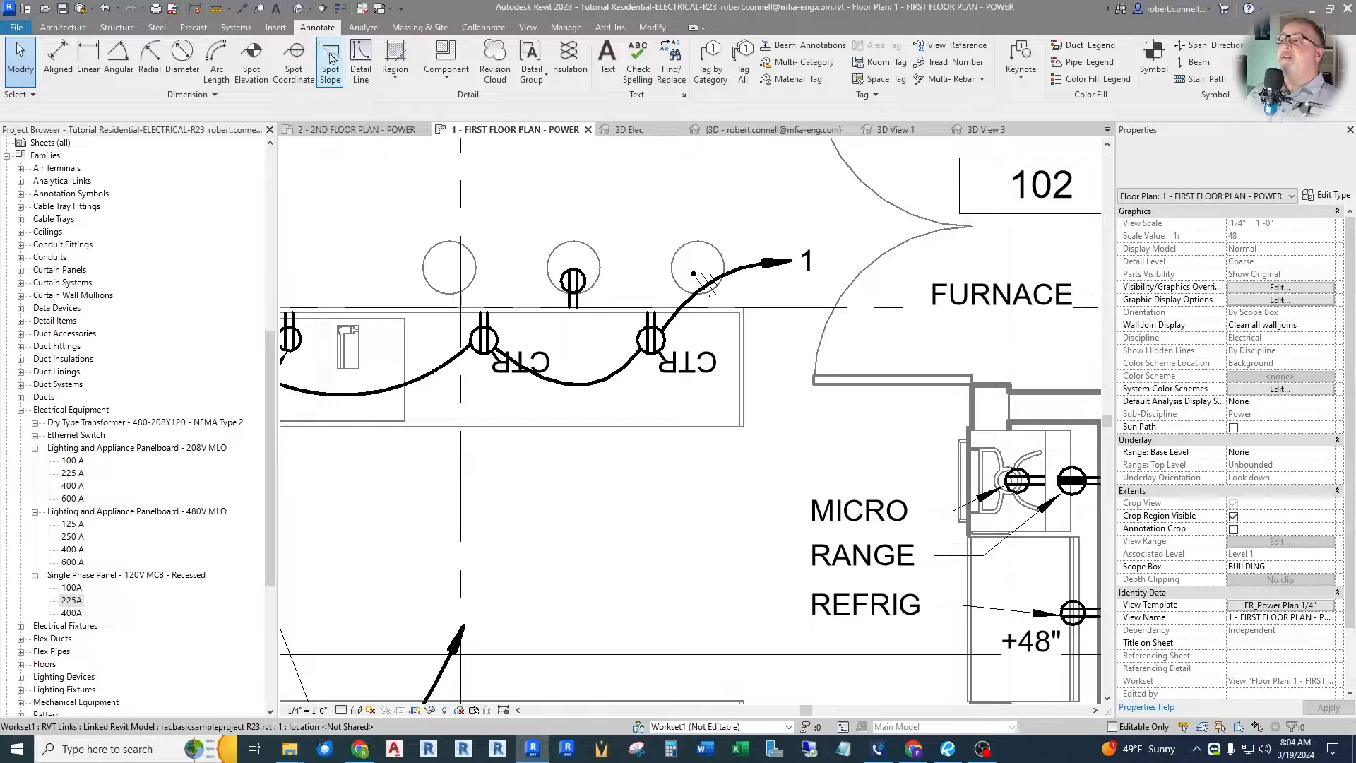
click(875, 96)
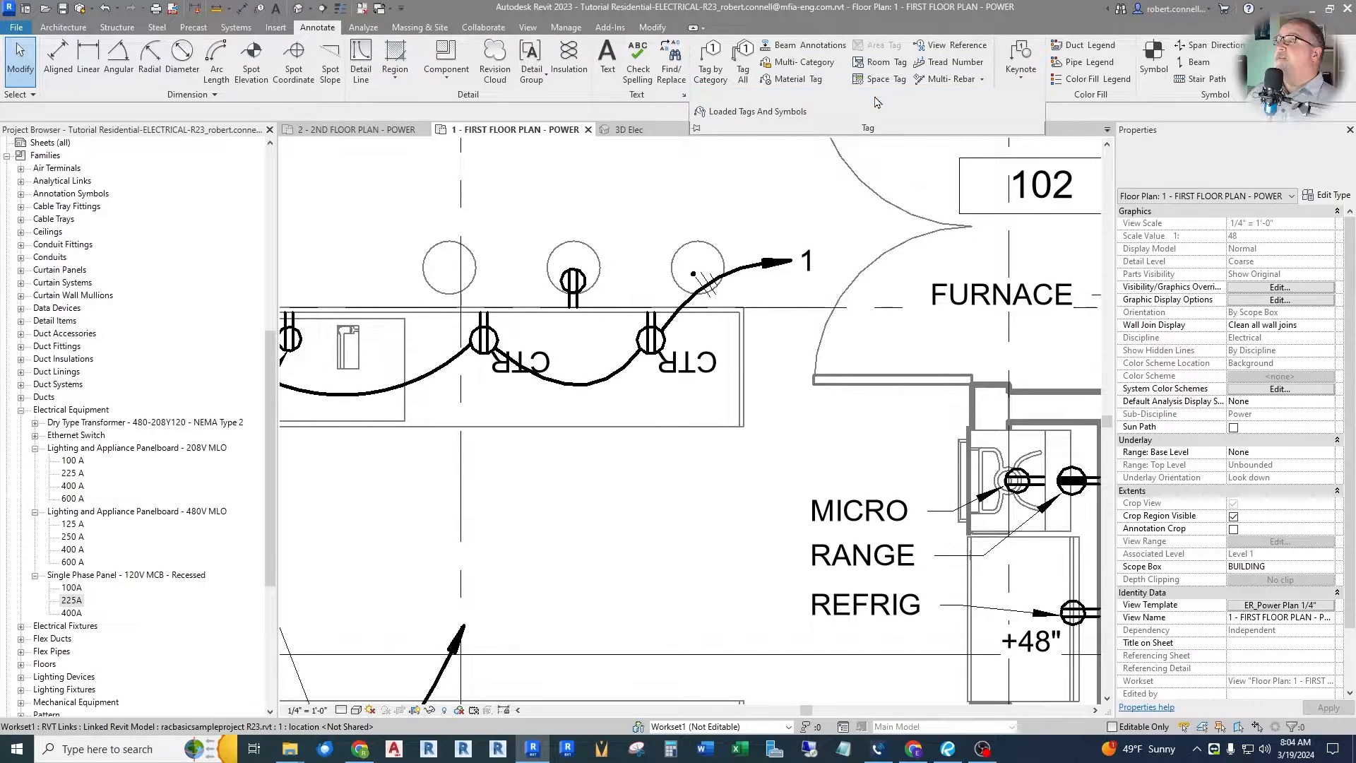
click(736, 113)
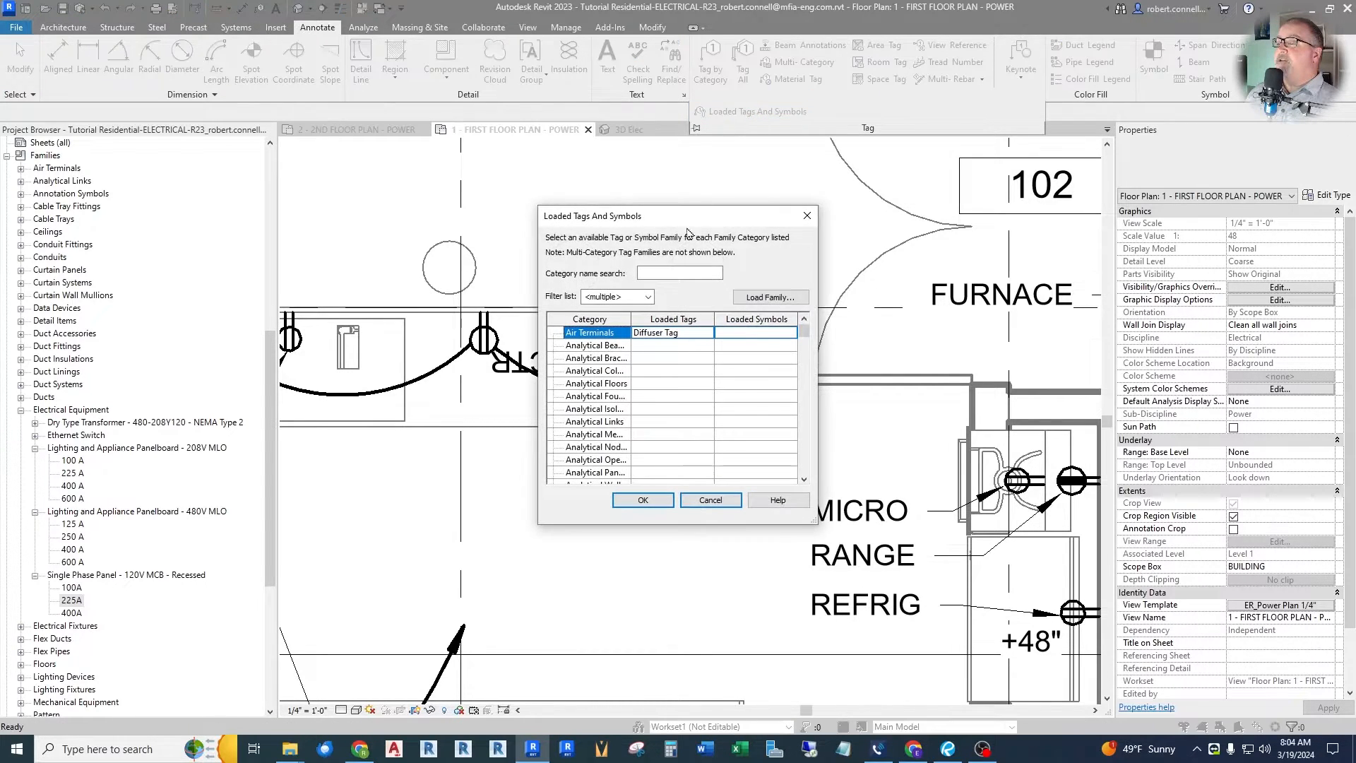
scroll(628, 392, down, 3)
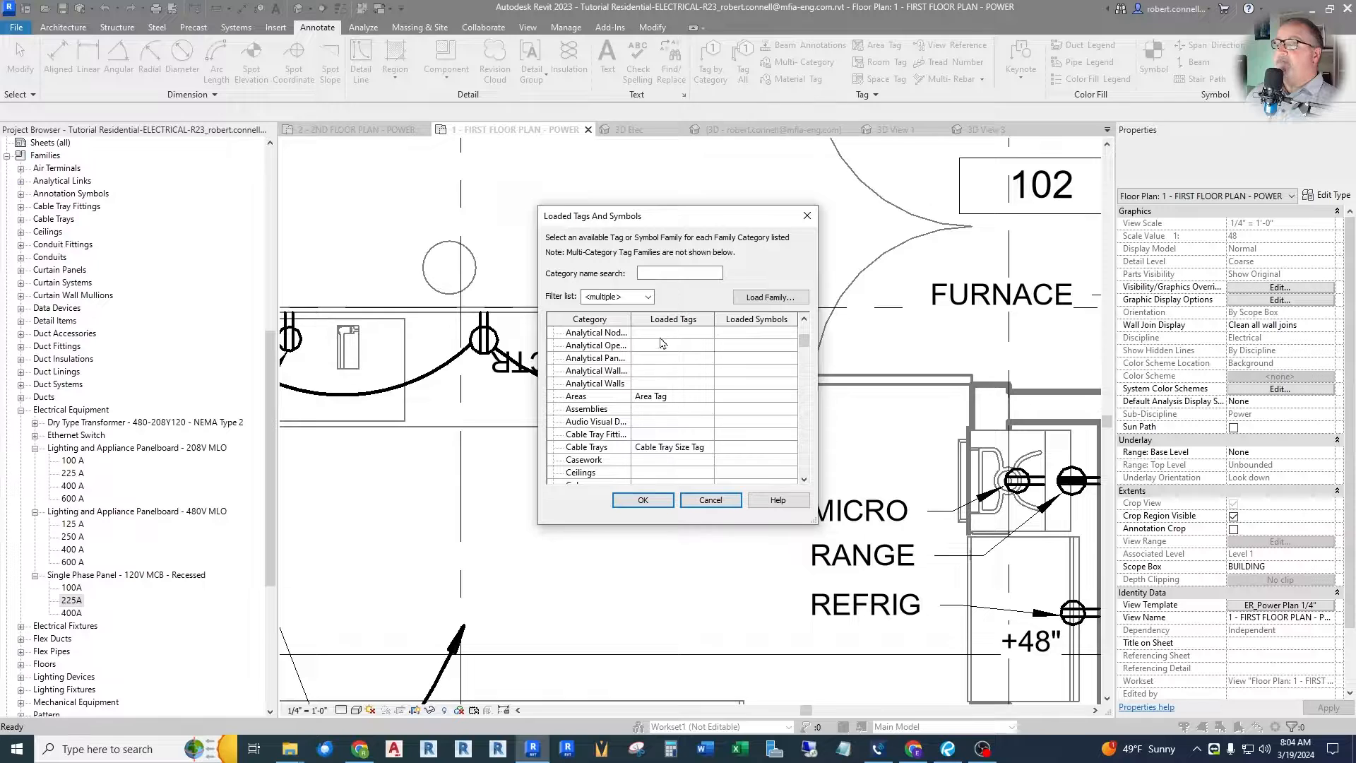
scroll(665, 367, down, 1)
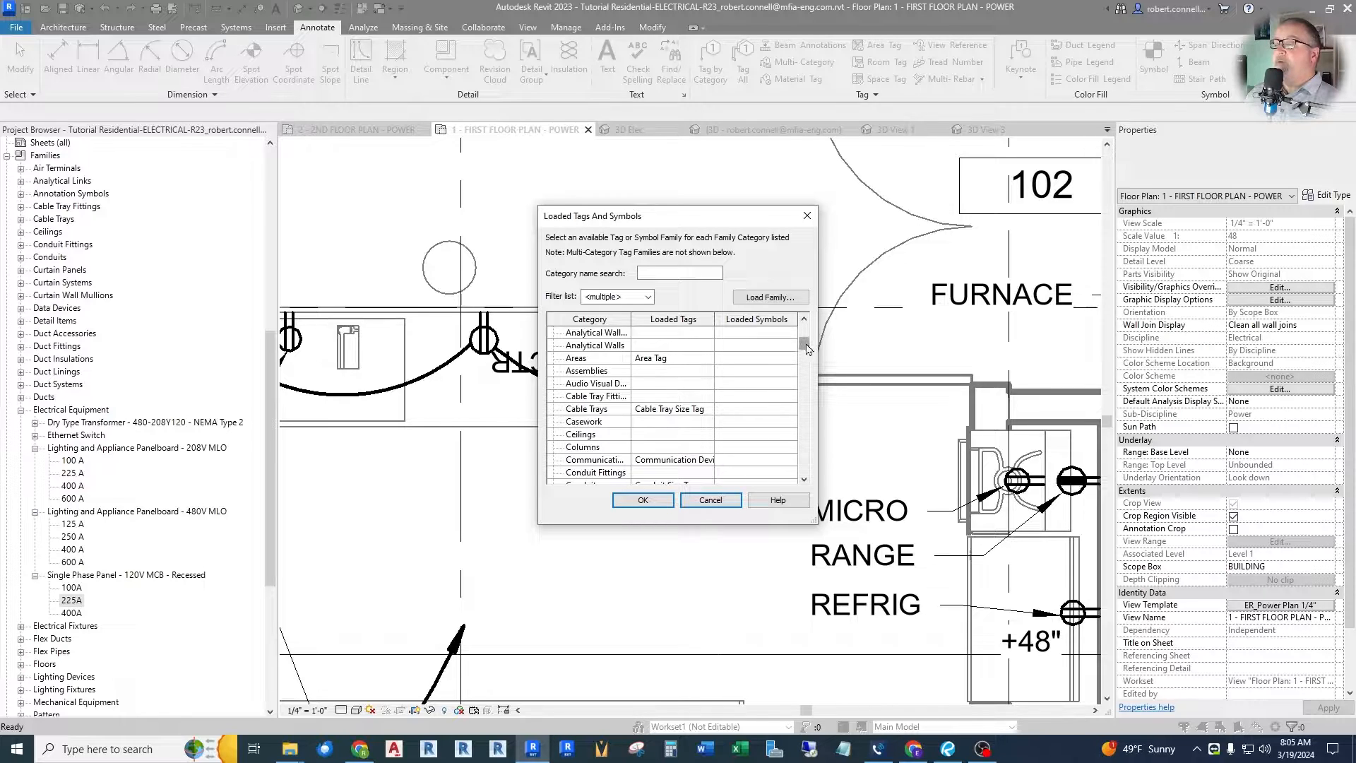
drag(805, 349, 804, 473)
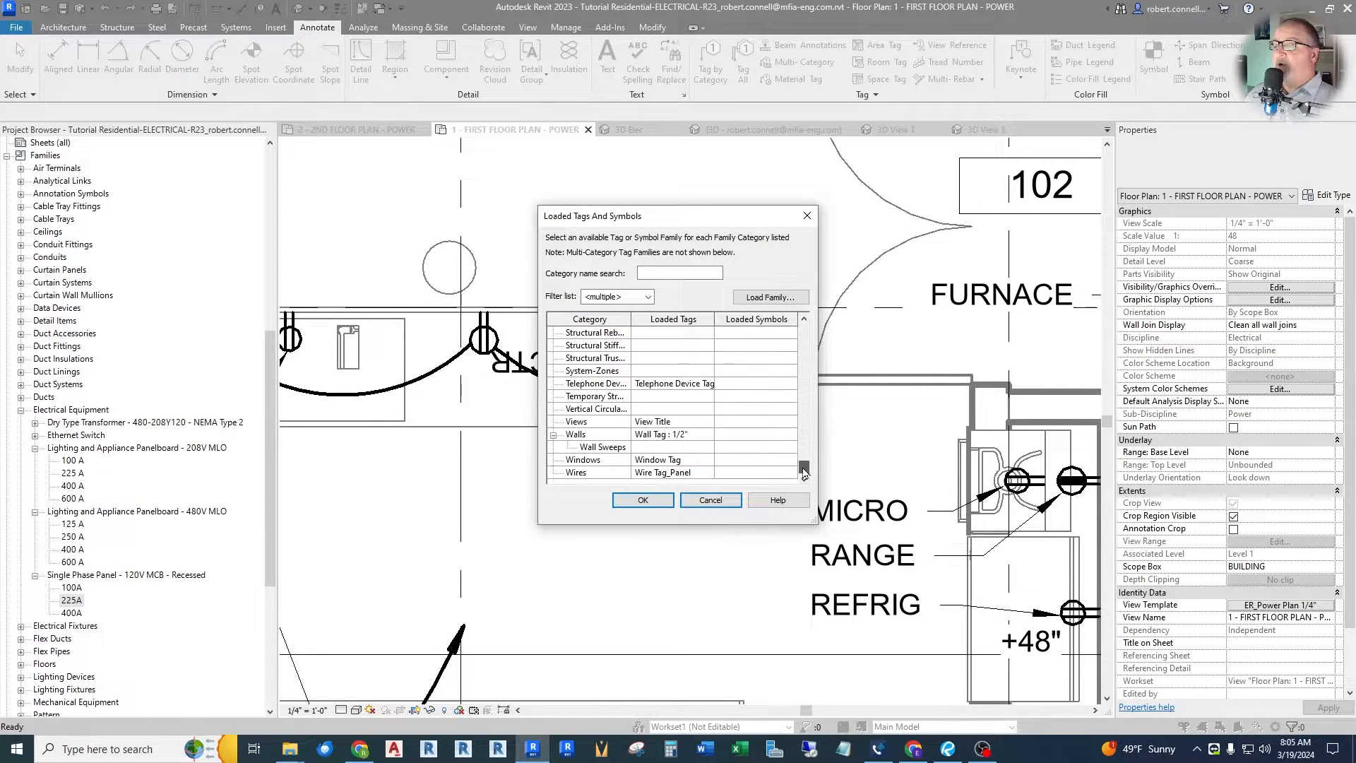
click(709, 473)
click(708, 473)
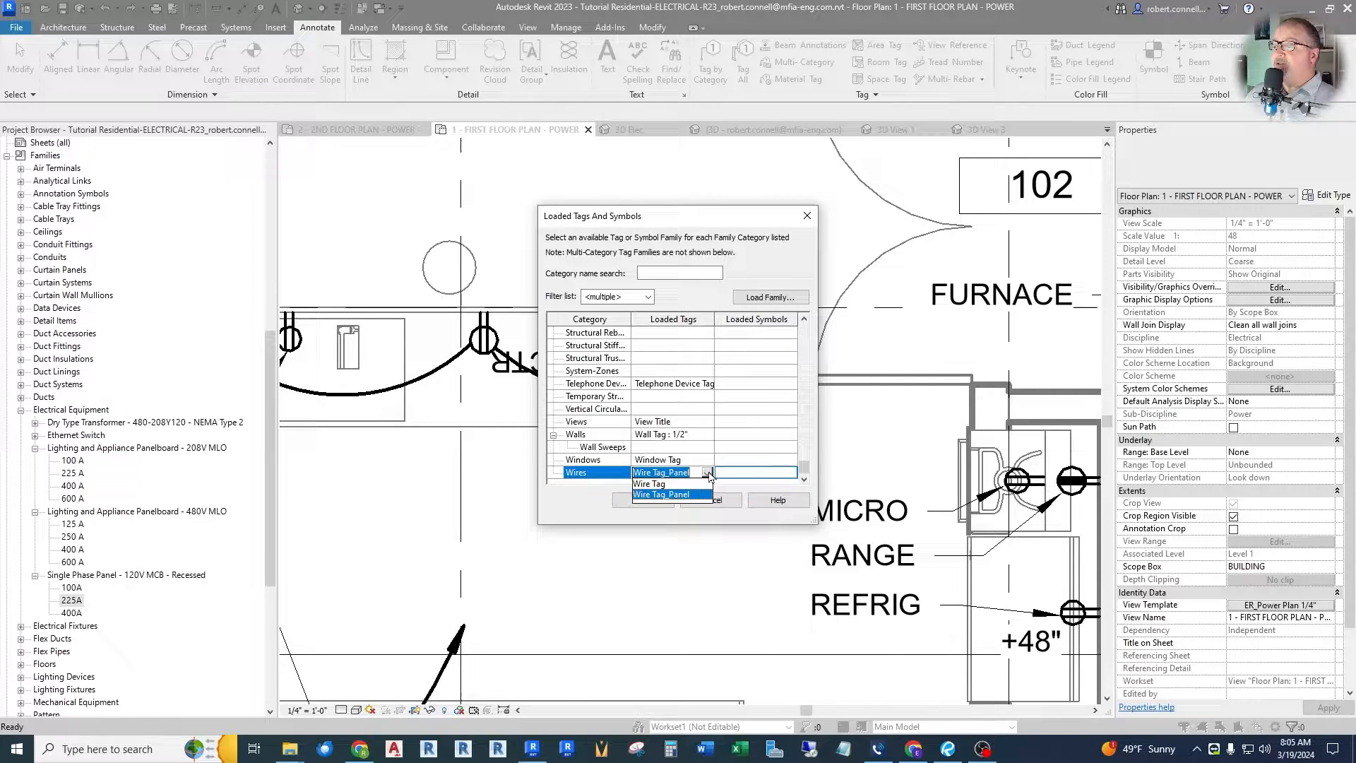
click(662, 485)
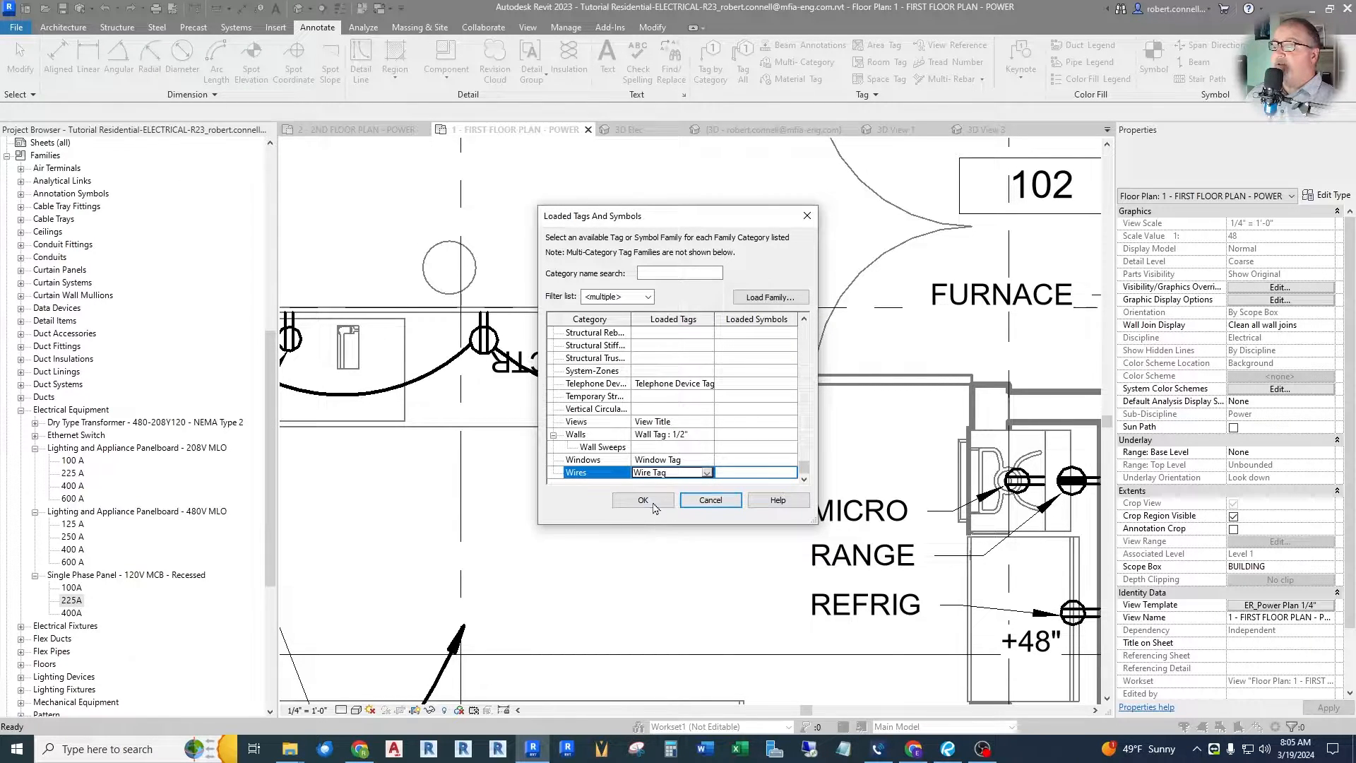
click(647, 501)
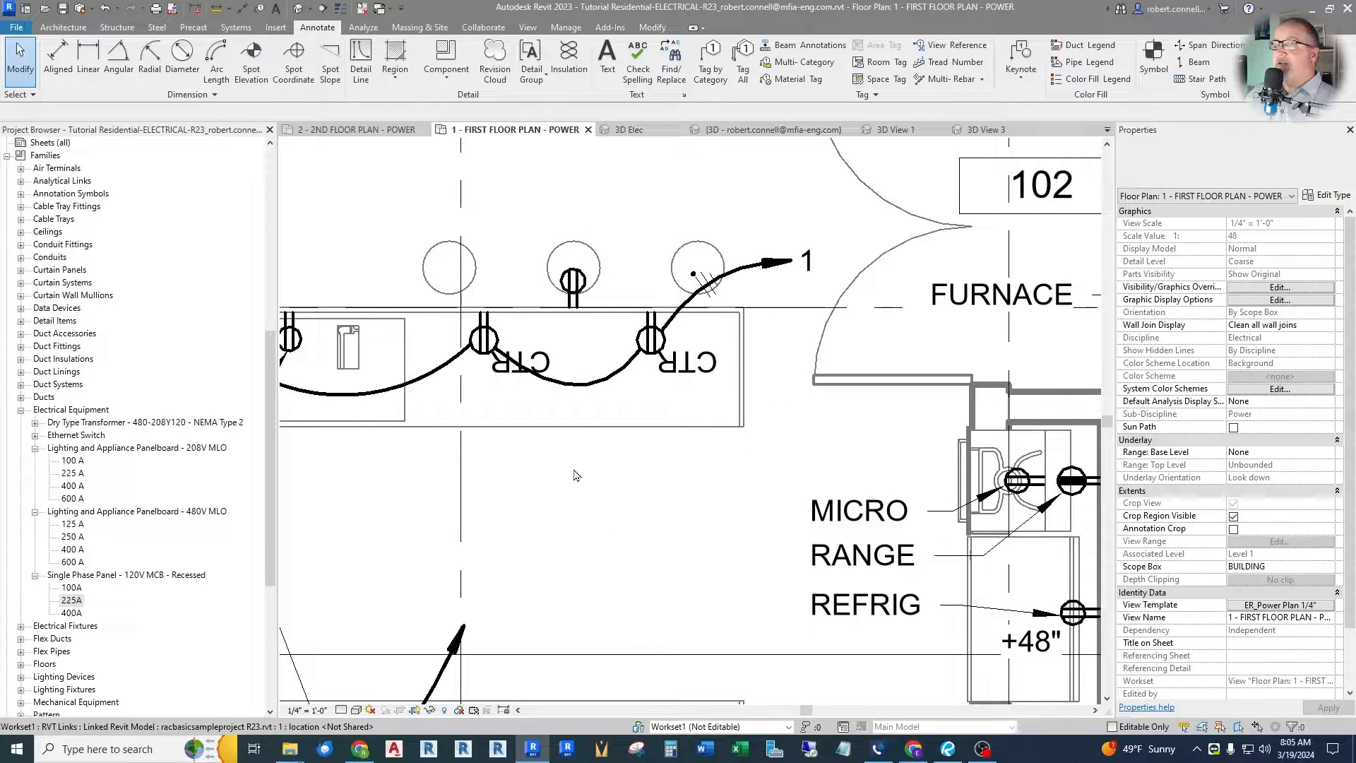
Tag the cooktop home run by category near its arrowhead and delete that tag again
scroll(797, 234, down, 2)
scroll(799, 233, down, 1)
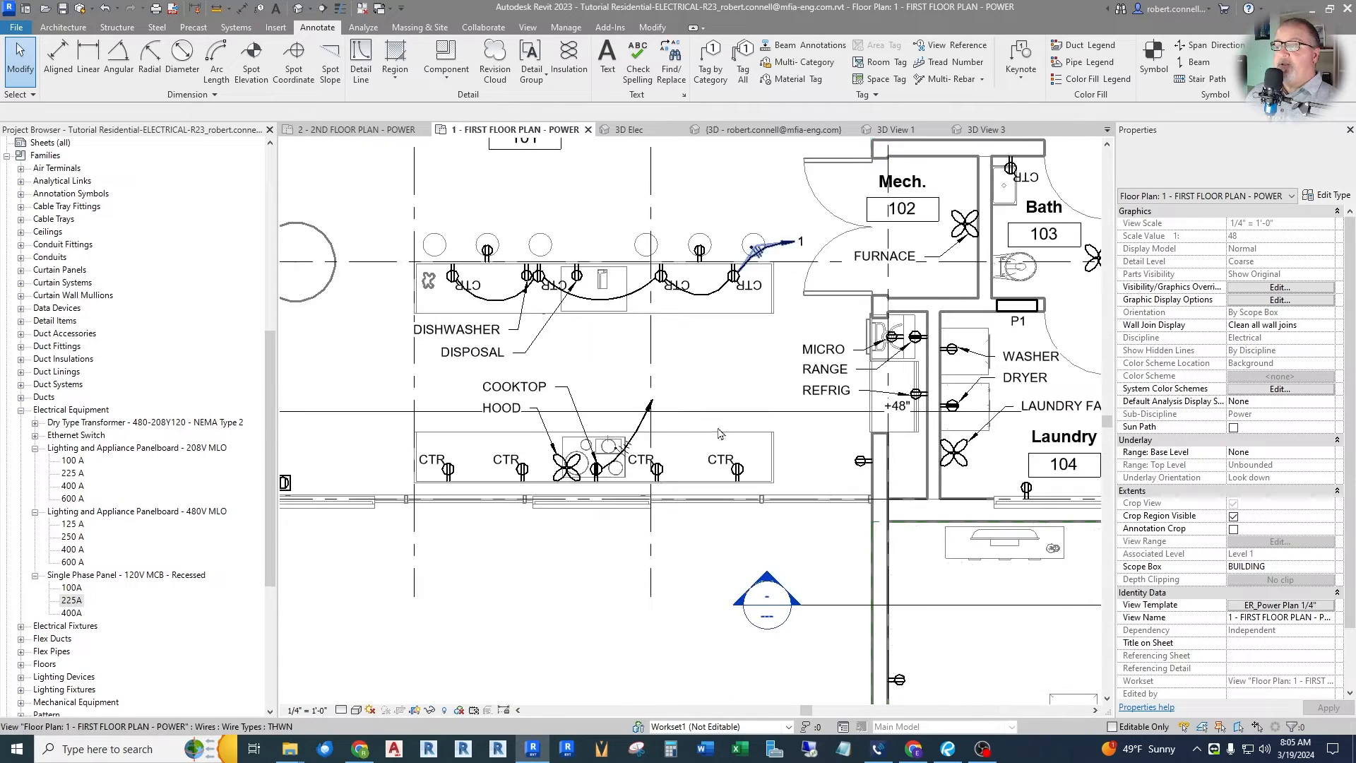
scroll(699, 432, up, 2)
click(260, 14)
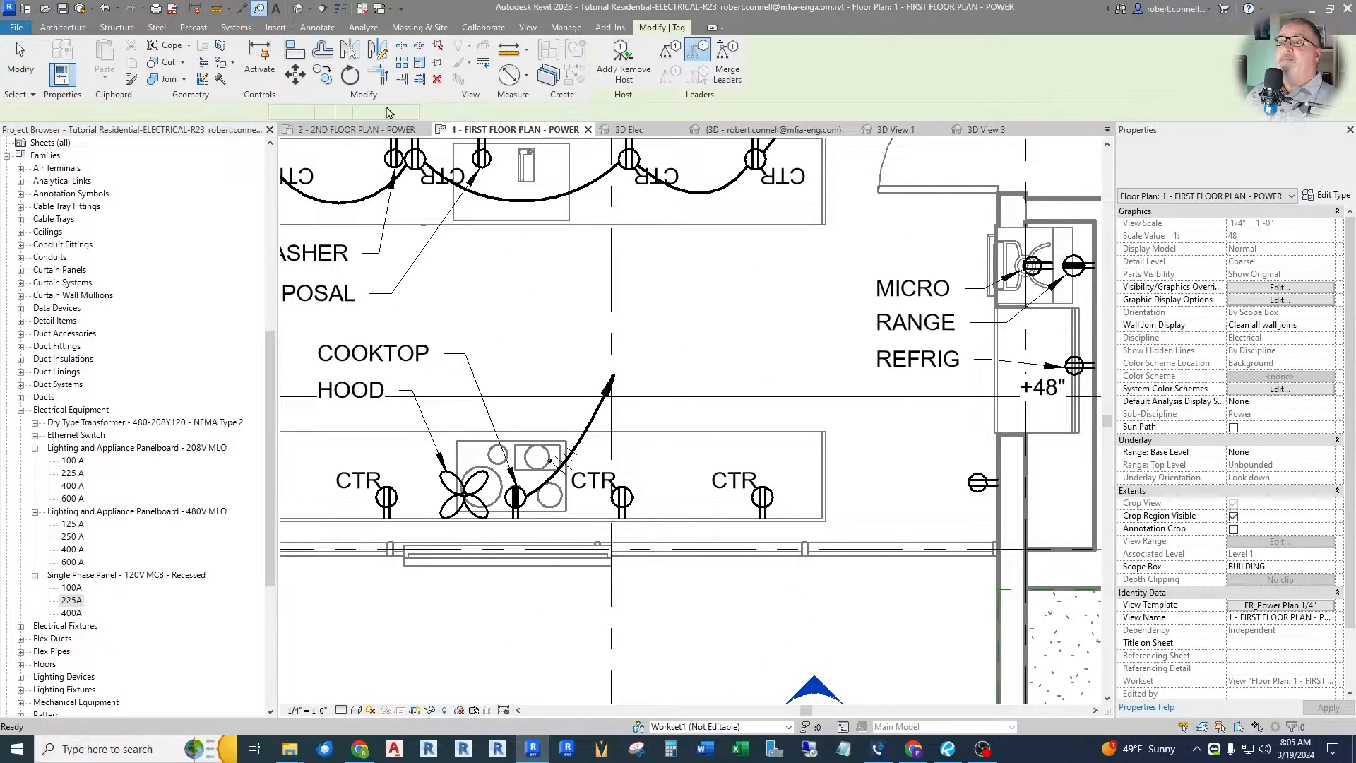
click(610, 388)
drag(611, 397, 634, 375)
key(Escape)
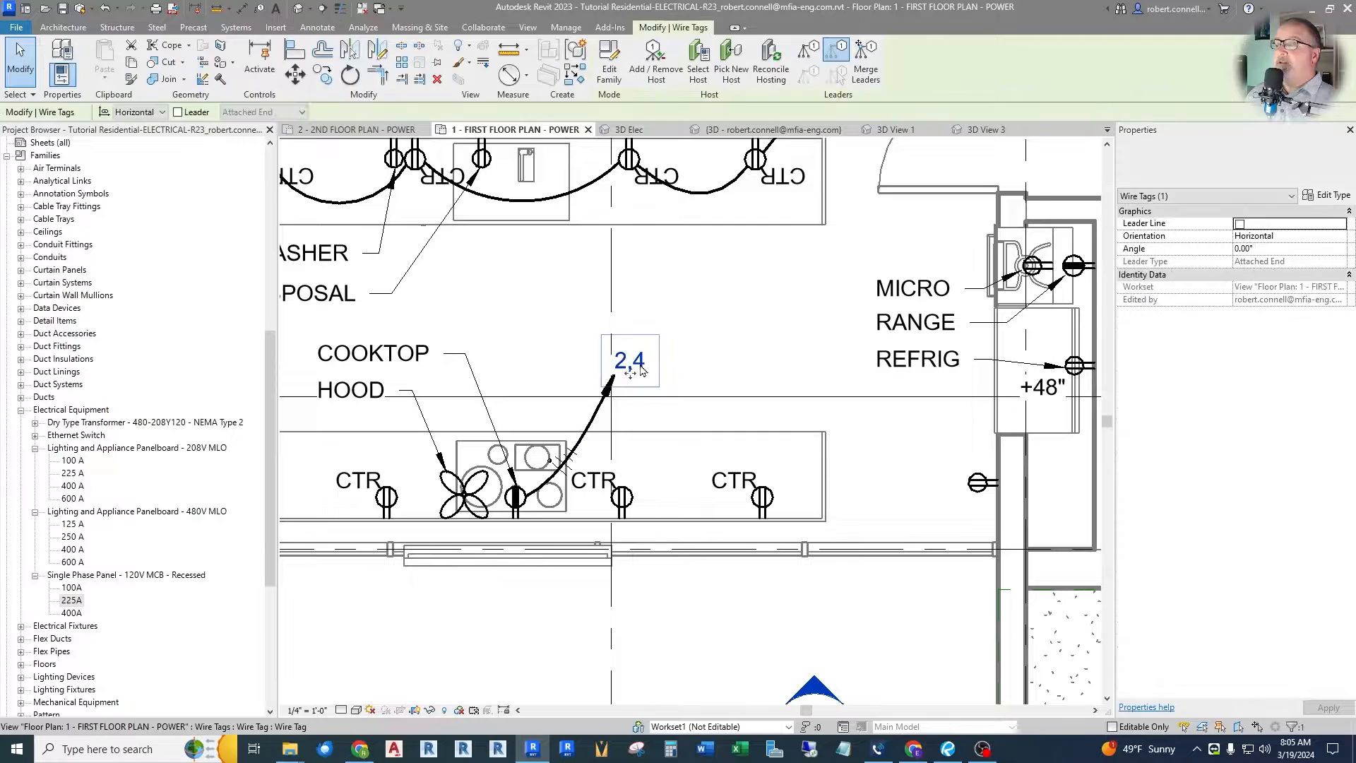
key(Delete)
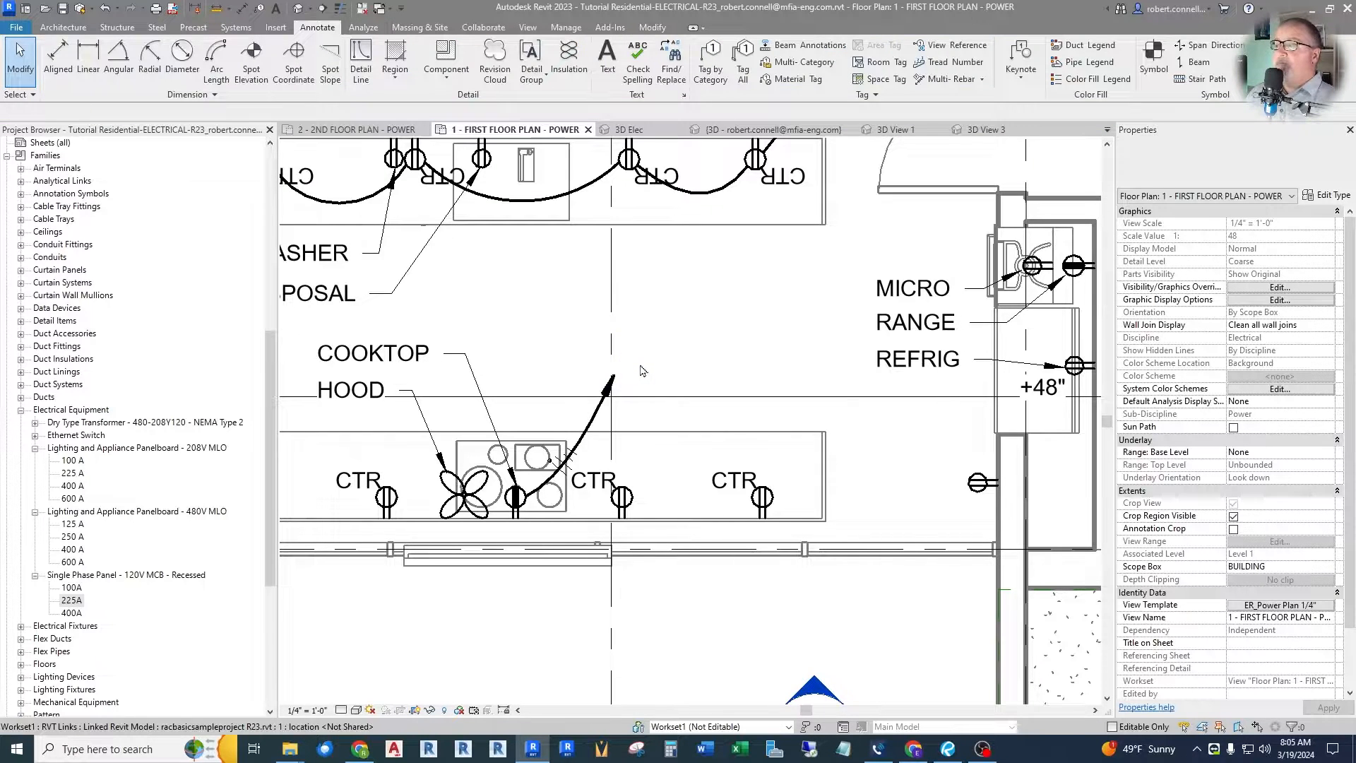
Create a wire tag similar to the kitchen circuit 1 tag and place it at the cooktop home run's arrowhead
scroll(658, 377, down, 2)
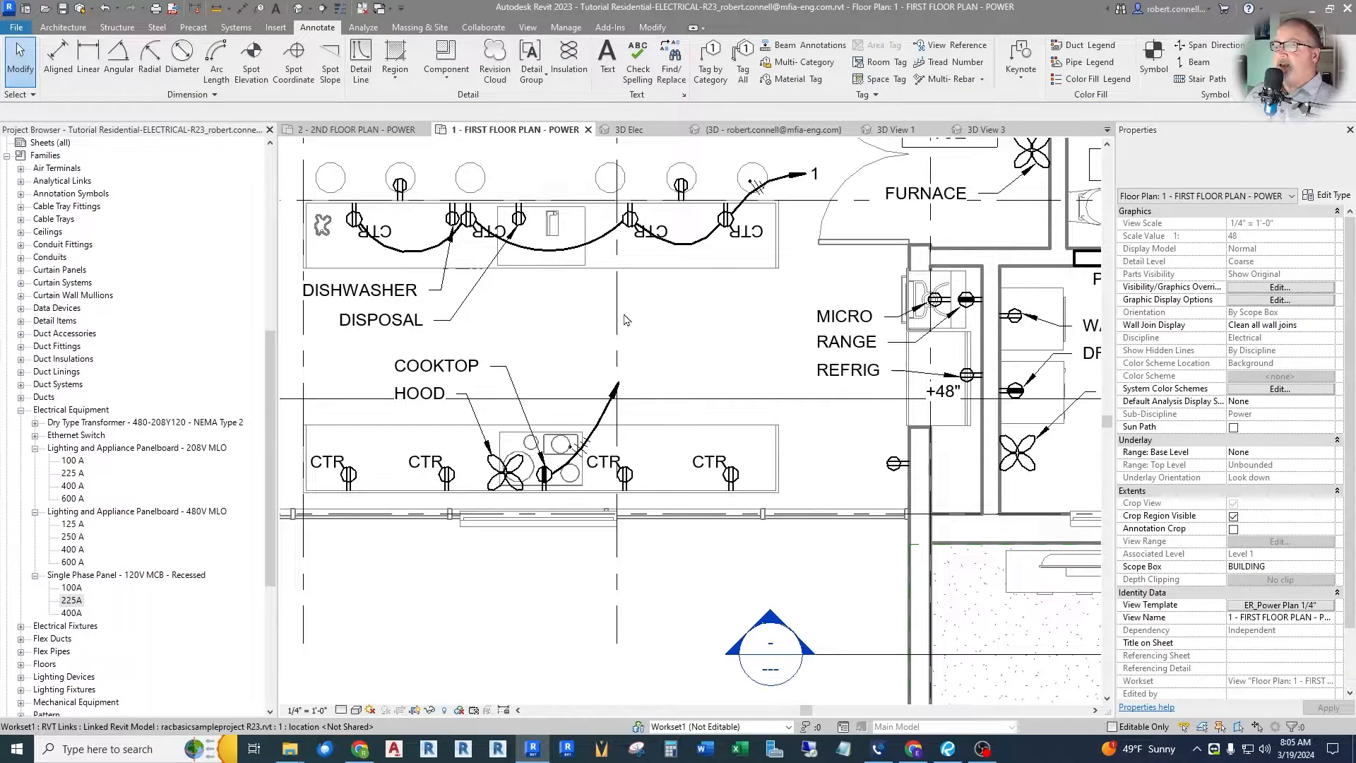
scroll(614, 423, up, 2)
scroll(777, 410, down, 1)
scroll(777, 410, up, 1)
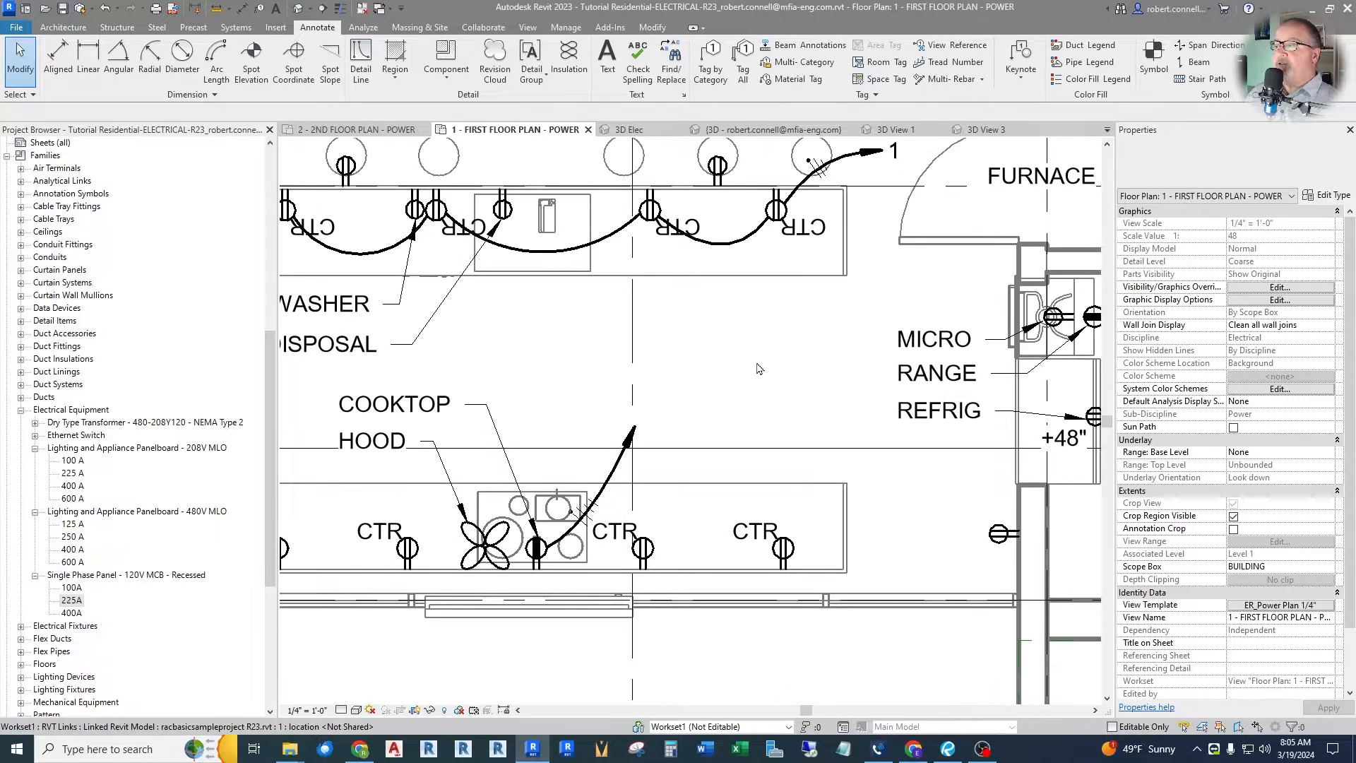
scroll(777, 410, down, 1)
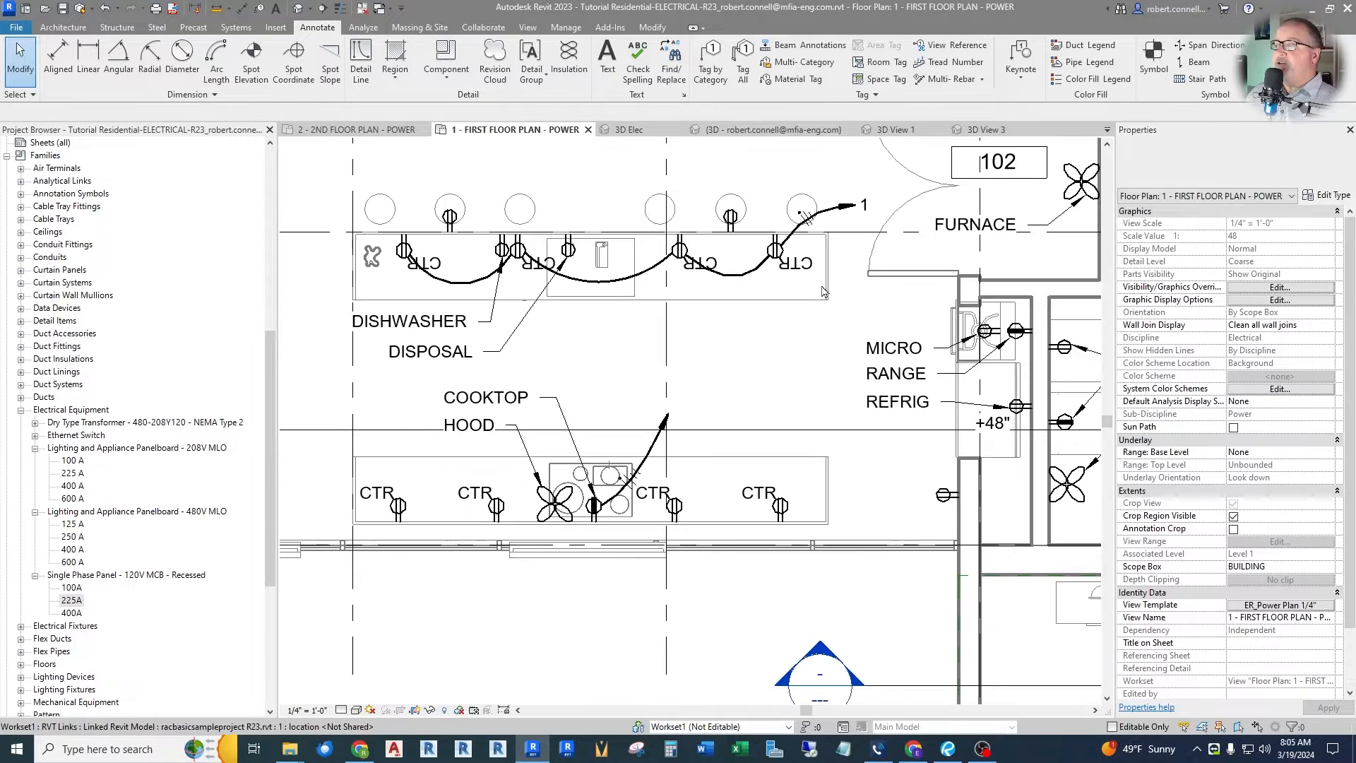
right_click(865, 209)
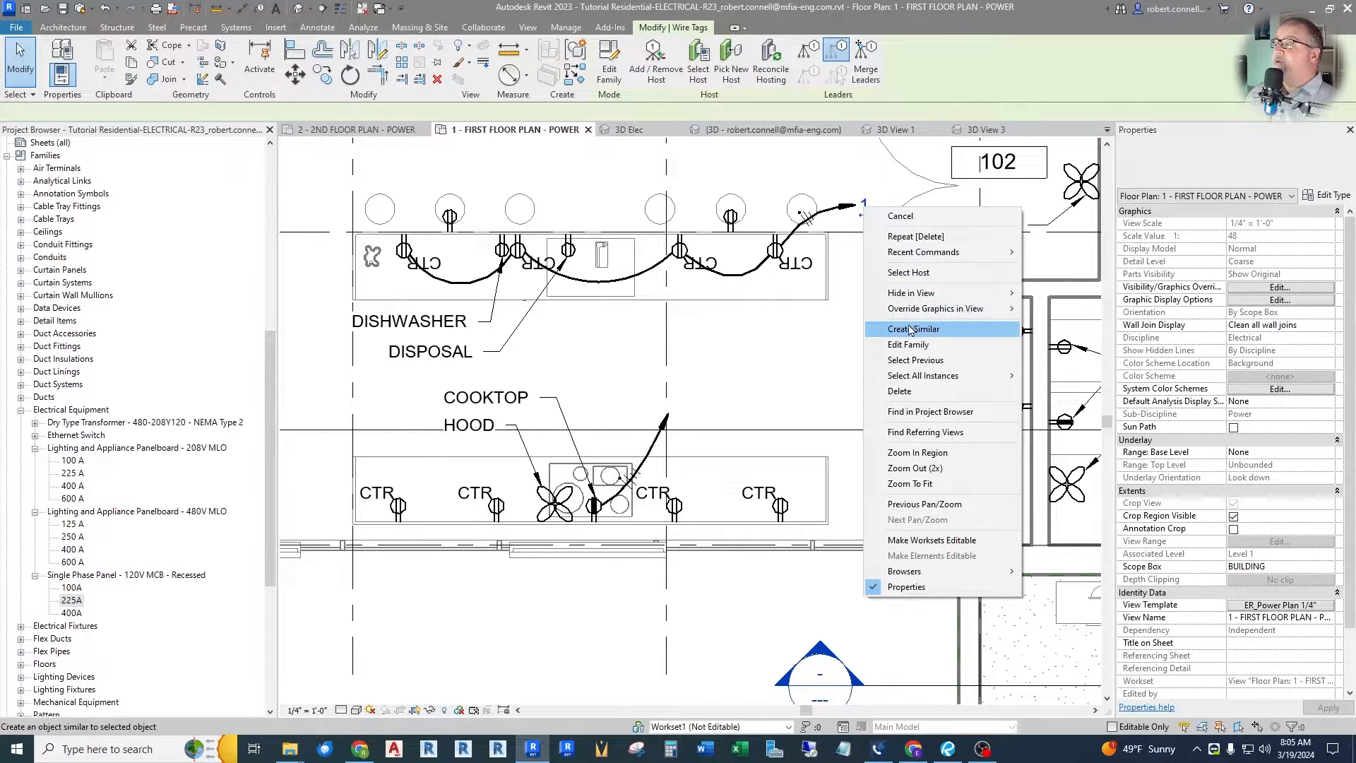
click(818, 355)
scroll(750, 387, up, 2)
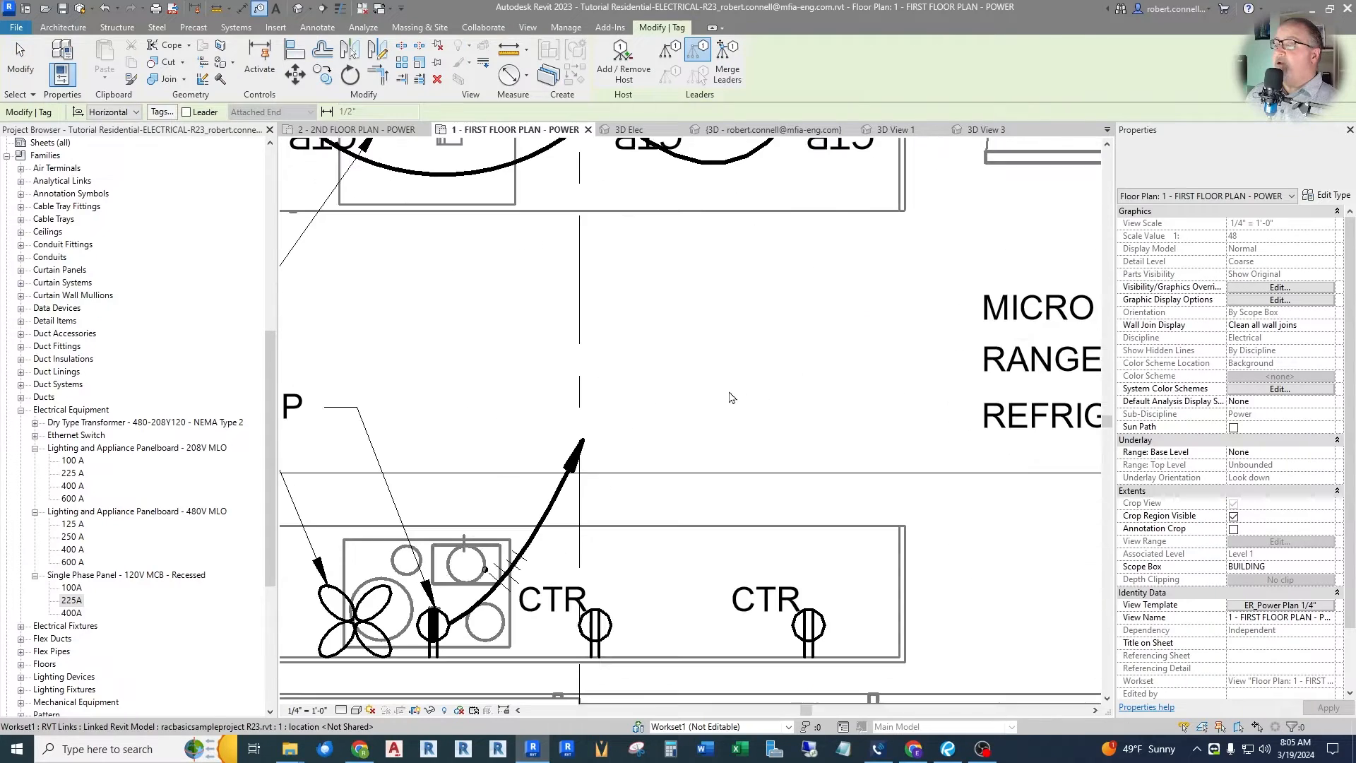
click(581, 454)
click(579, 452)
drag(517, 554, 606, 425)
key(Escape)
Reshape the cooktop home run so its arrow end and tag sit farther up and to the right, clear of the grid line
scroll(606, 425, up, 2)
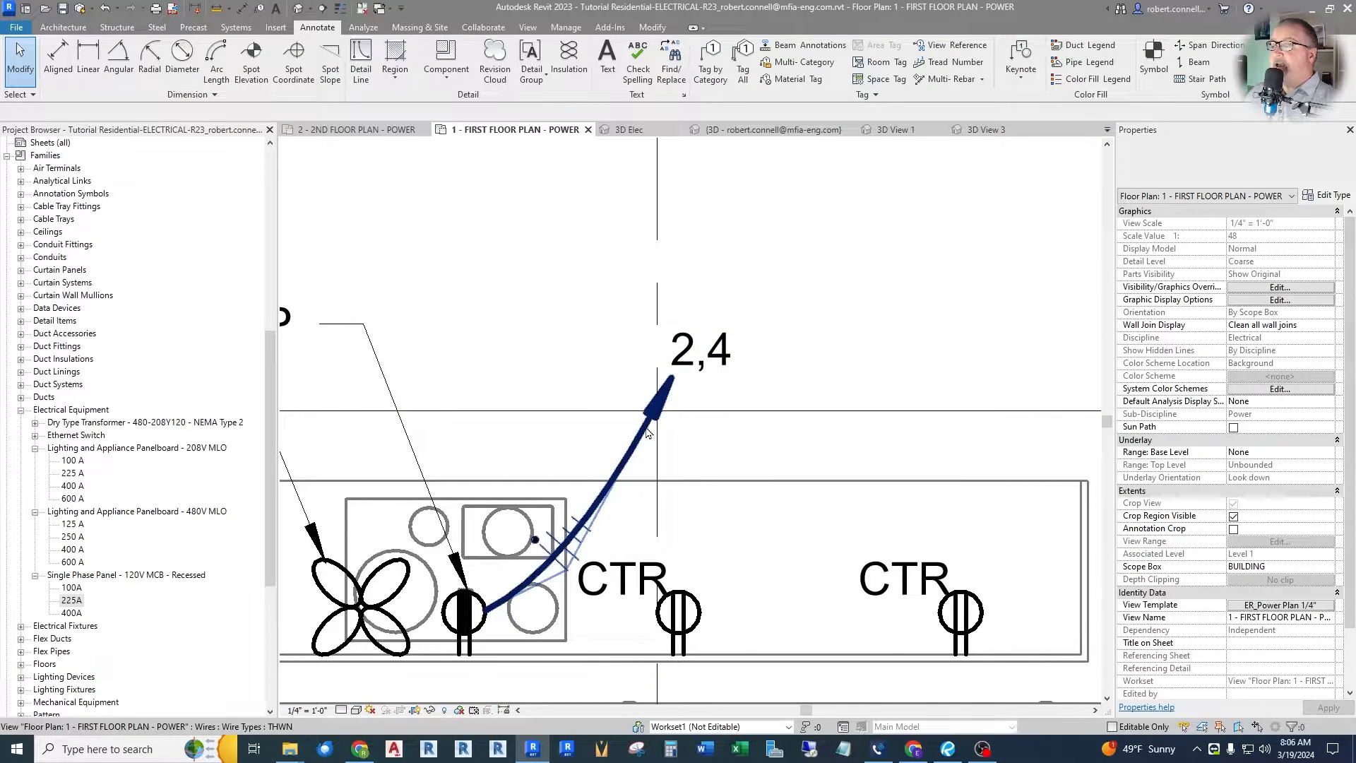
click(642, 437)
mouse_move(652, 417)
mouse_down()
mouse_move(724, 394)
mouse_move(701, 378)
mouse_move(696, 395)
mouse_up()
click(824, 363)
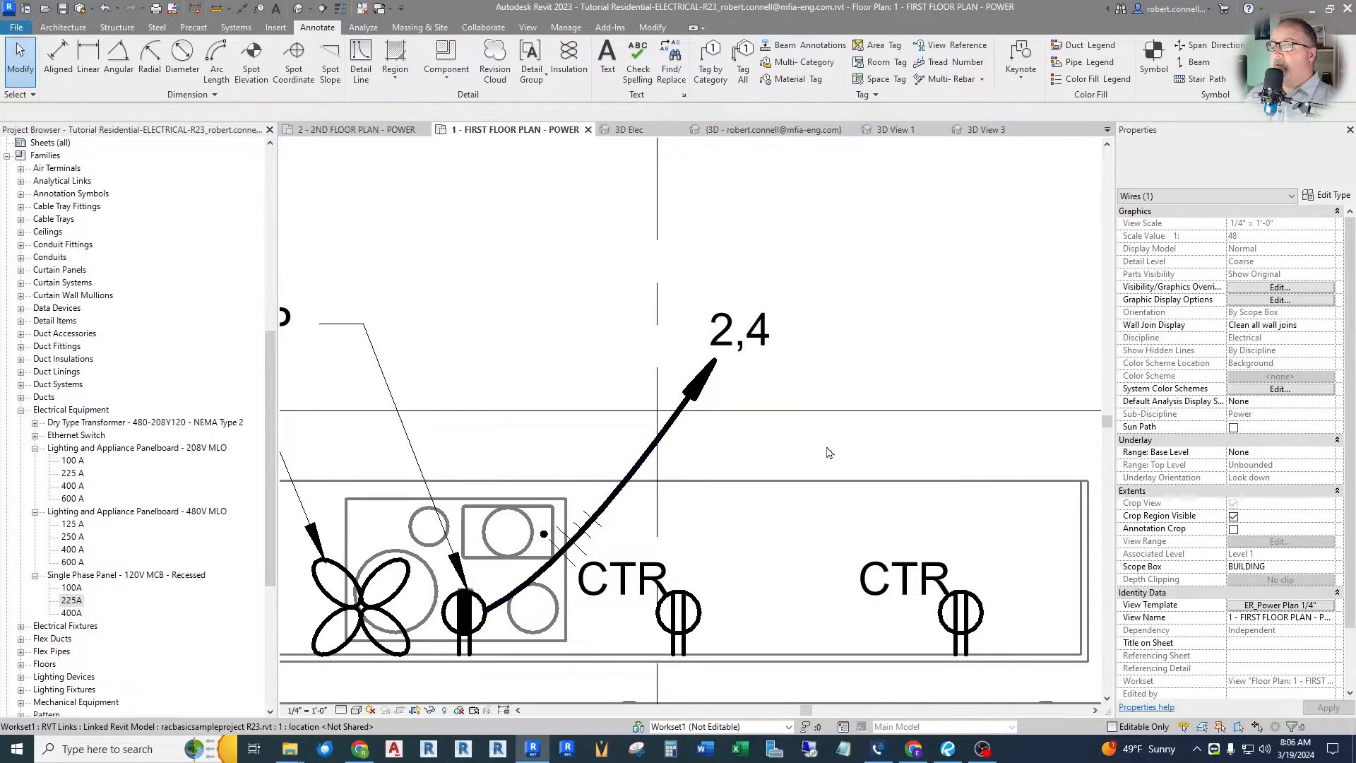
Examine the devices and circuiting on the first floor power plan, from the kitchen to the mechanical, bath, laundry and living areas
scroll(669, 417, down, 4)
scroll(670, 416, down, 2)
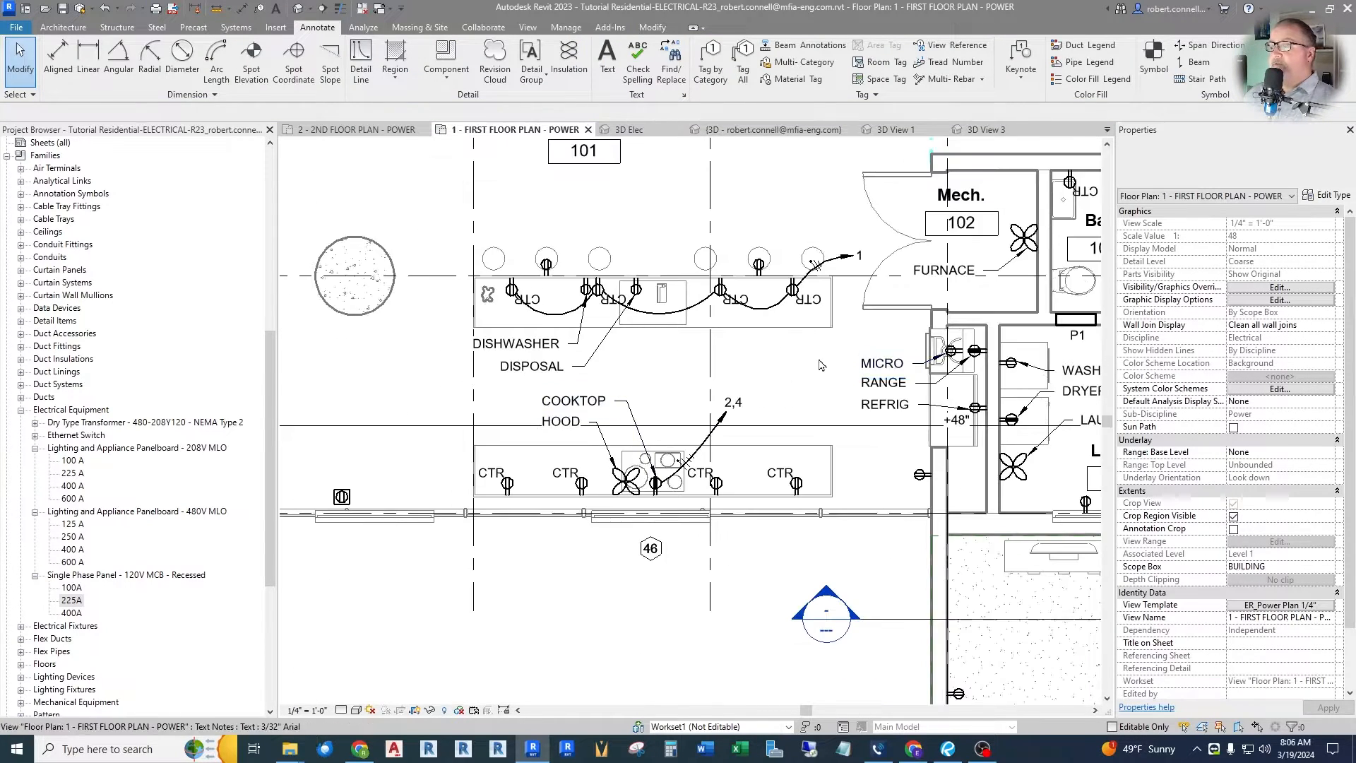
scroll(797, 385, up, 2)
scroll(790, 401, down, 3)
scroll(752, 264, down, 3)
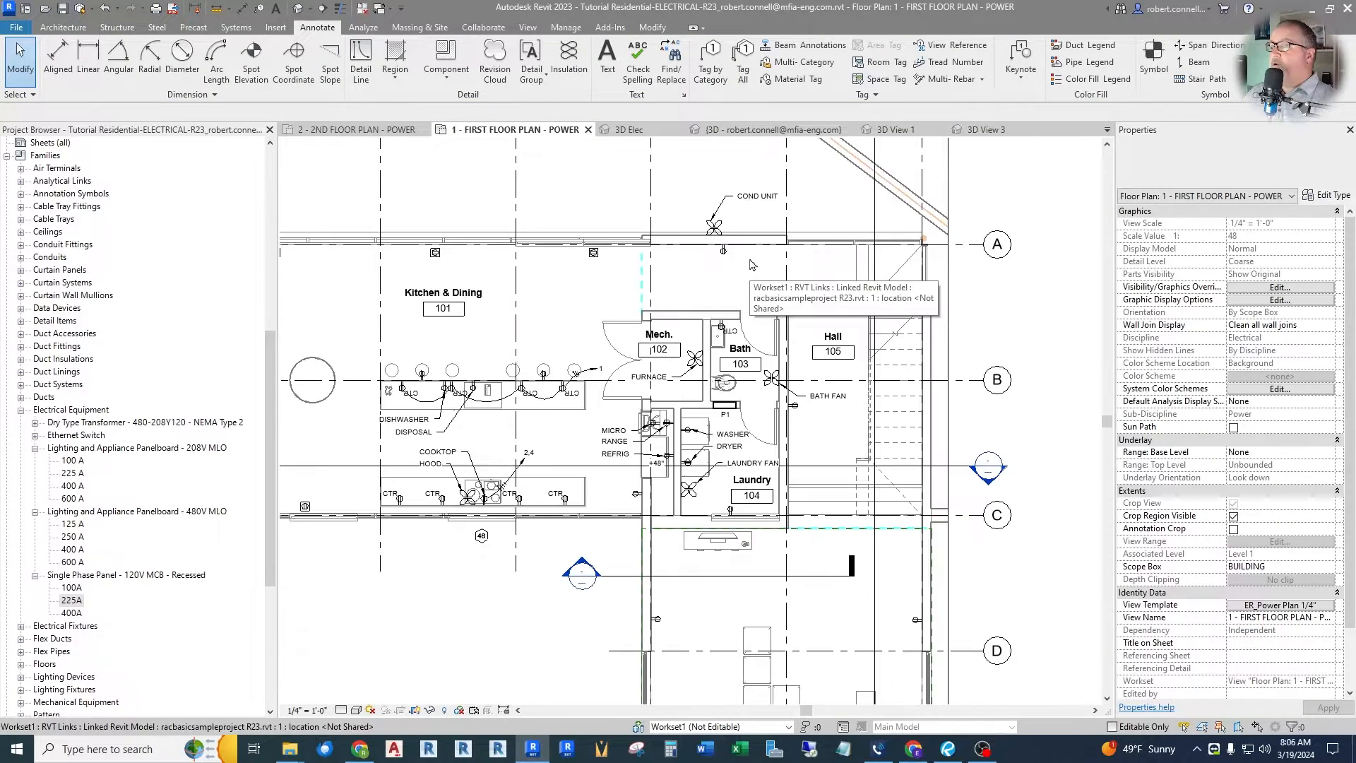
scroll(736, 305, up, 2)
scroll(735, 306, down, 3)
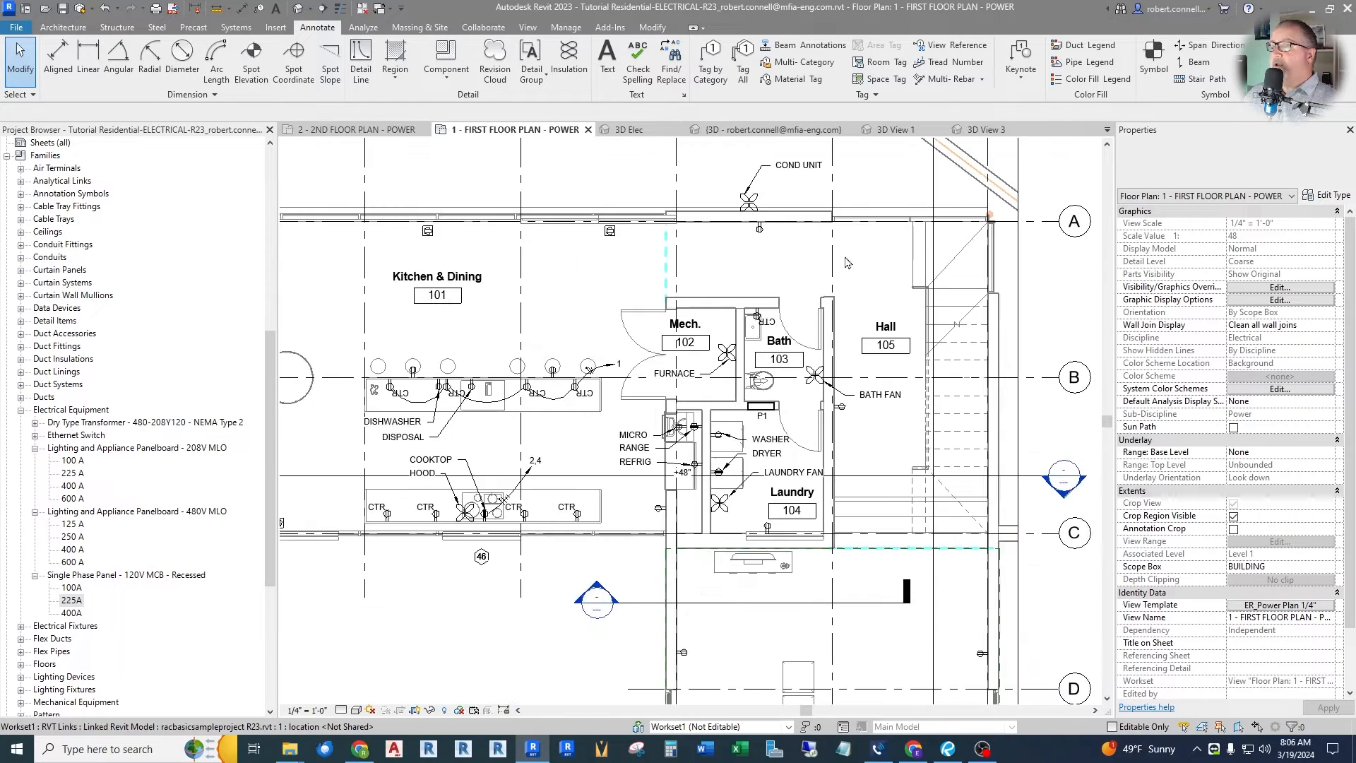
scroll(770, 374, up, 1)
scroll(776, 385, up, 1)
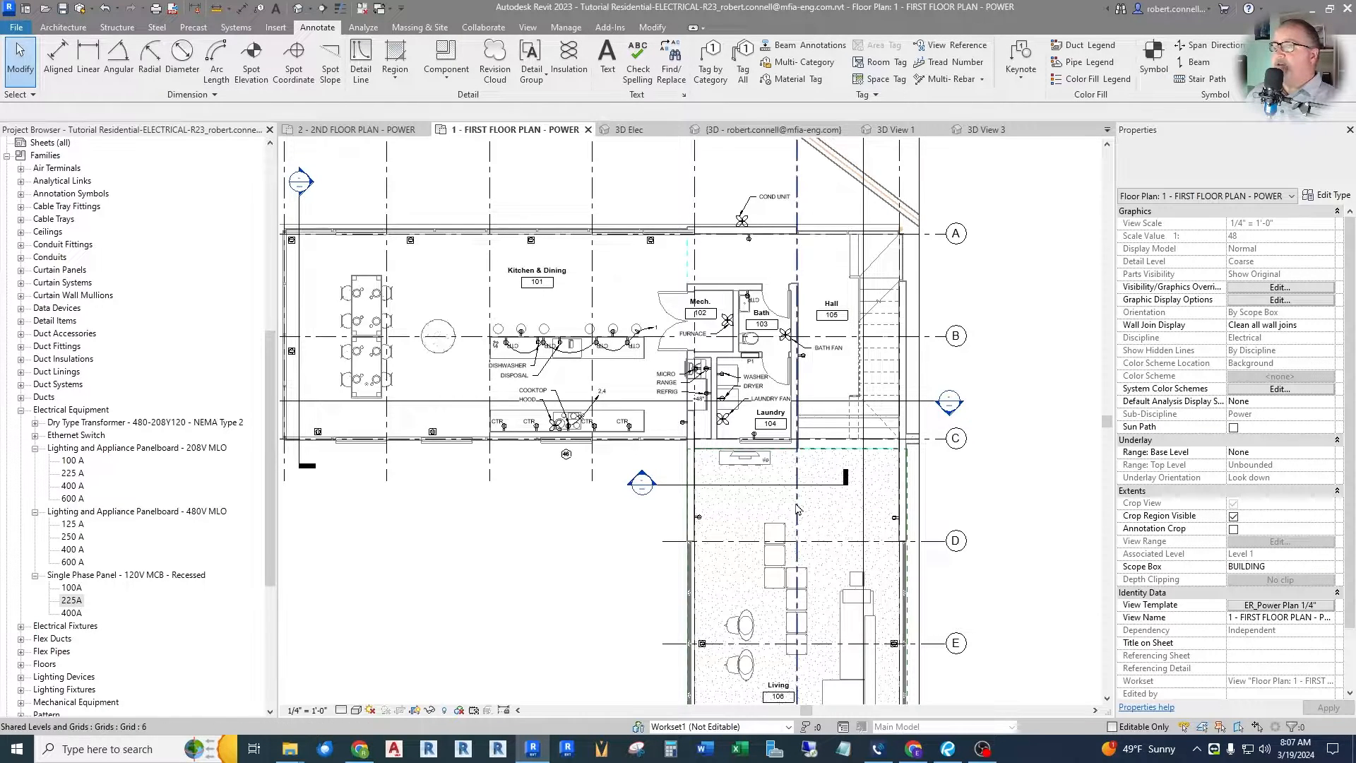
scroll(773, 523, up, 3)
scroll(685, 438, down, 5)
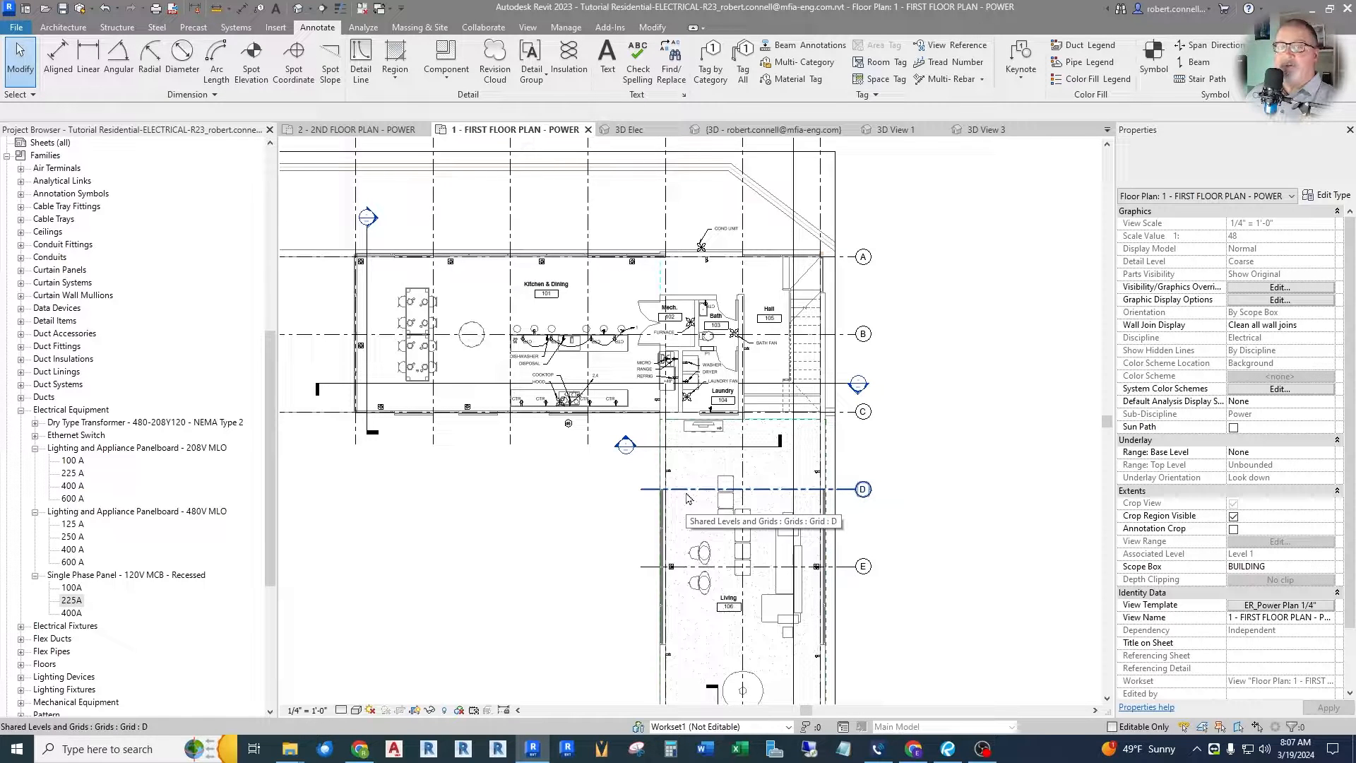
scroll(690, 323, up, 7)
scroll(923, 358, down, 3)
scroll(875, 382, down, 2)
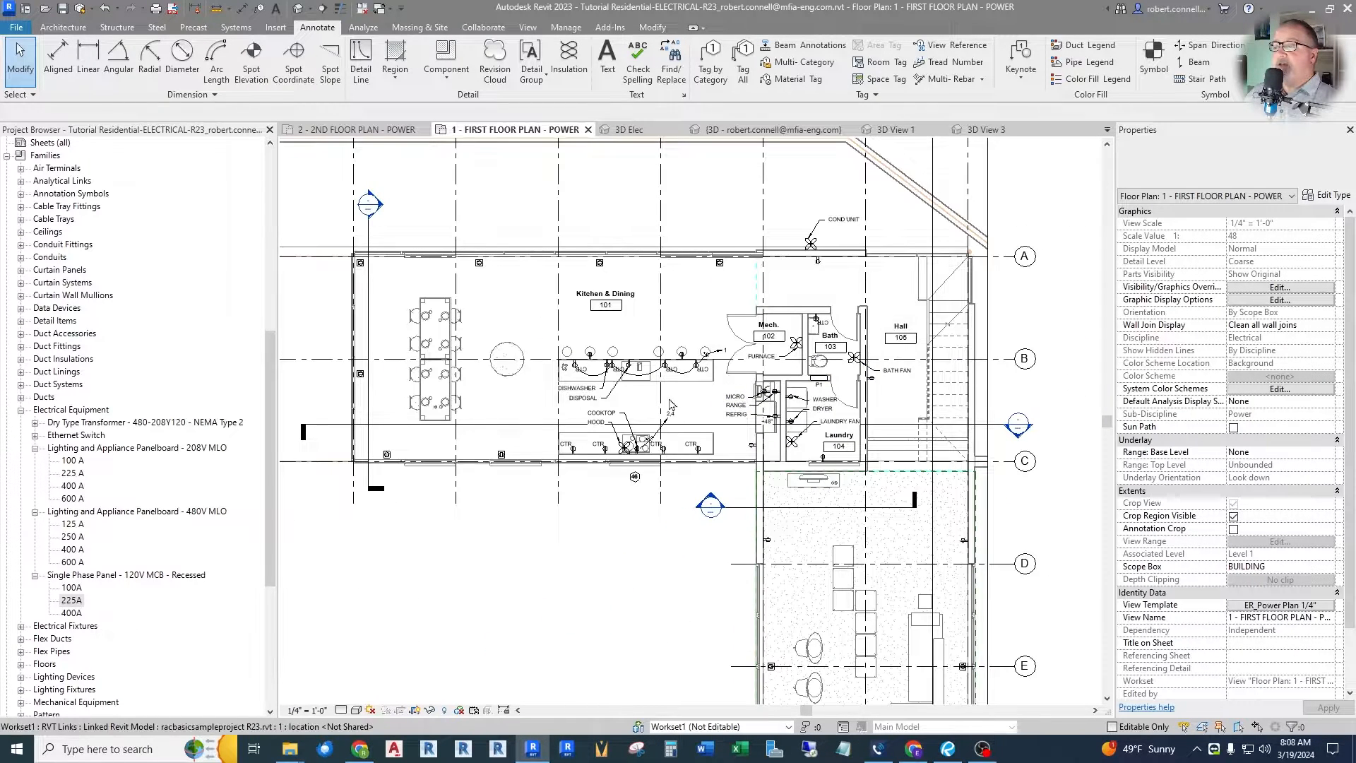
scroll(724, 393, up, 2)
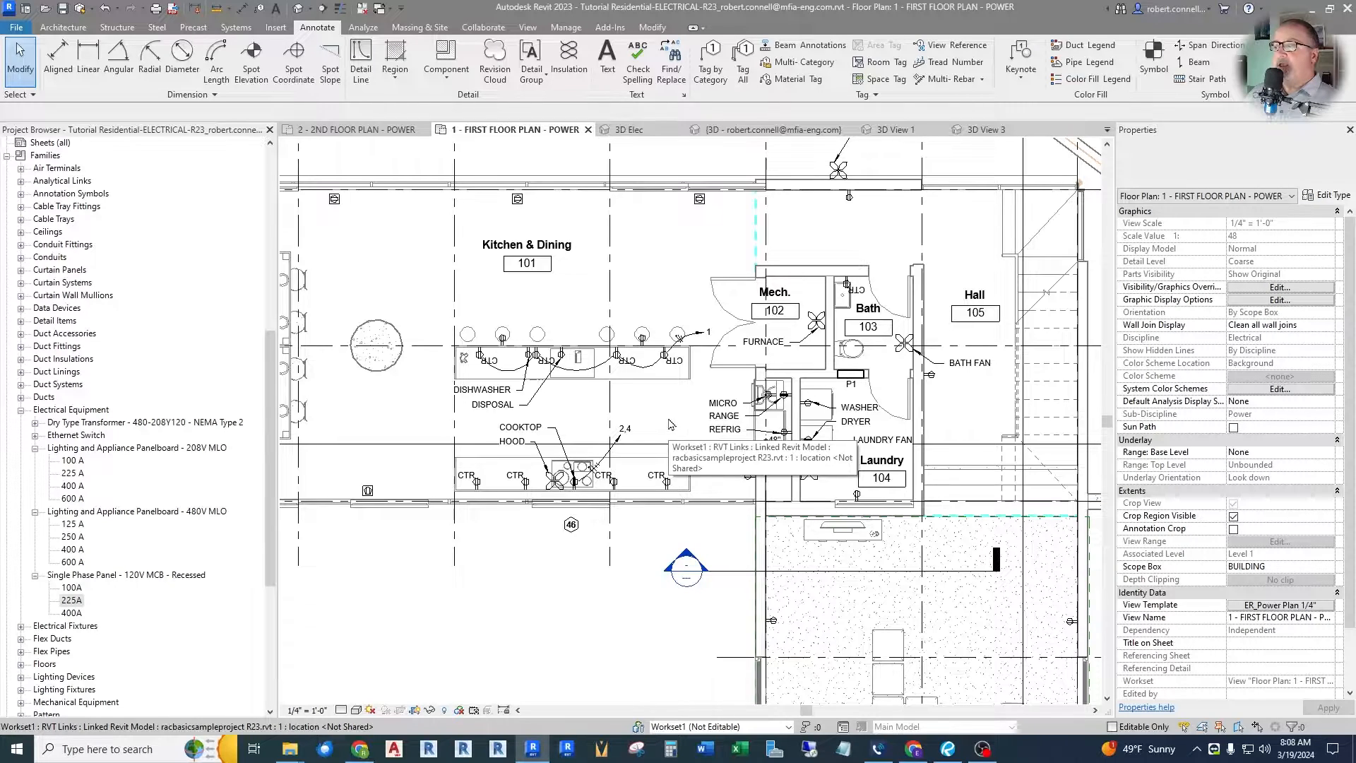
scroll(640, 379, down, 2)
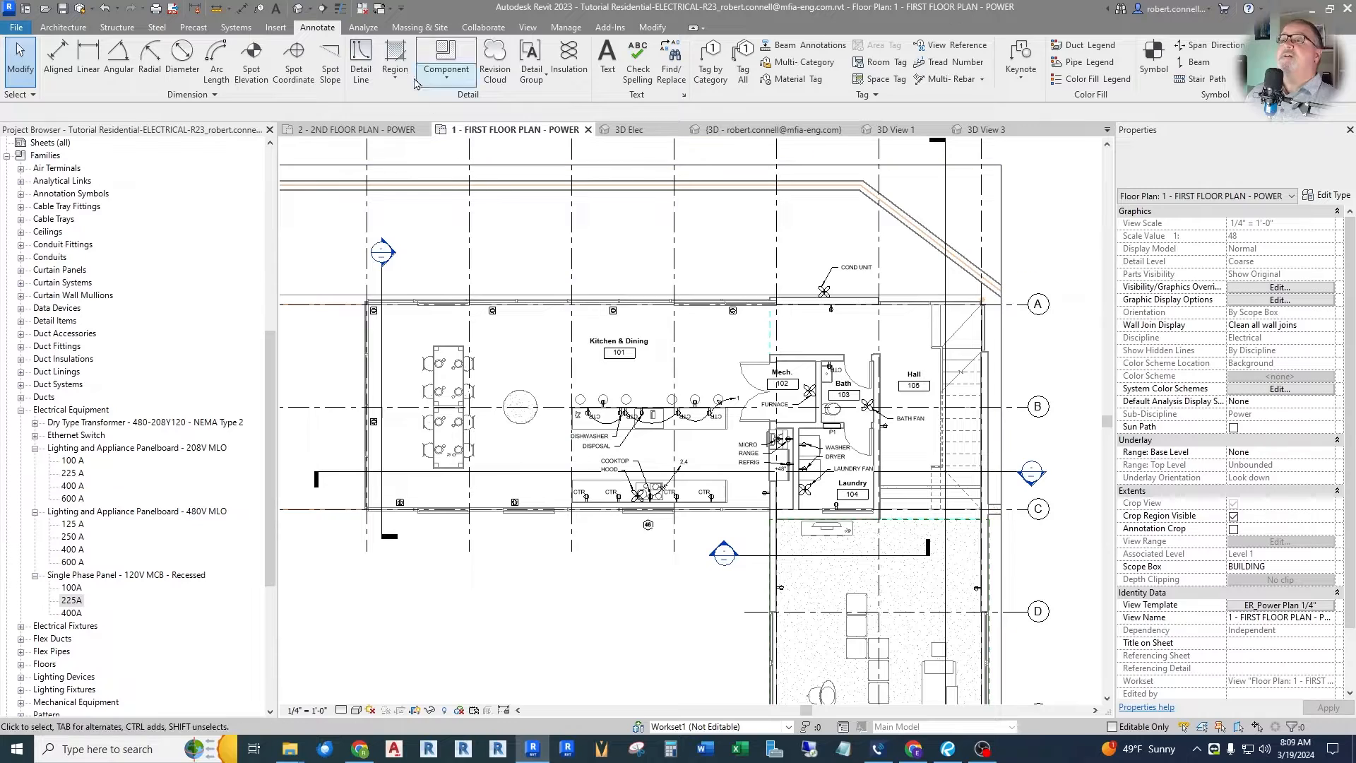
Create a panel schedule for panel P1 using the default template
click(368, 28)
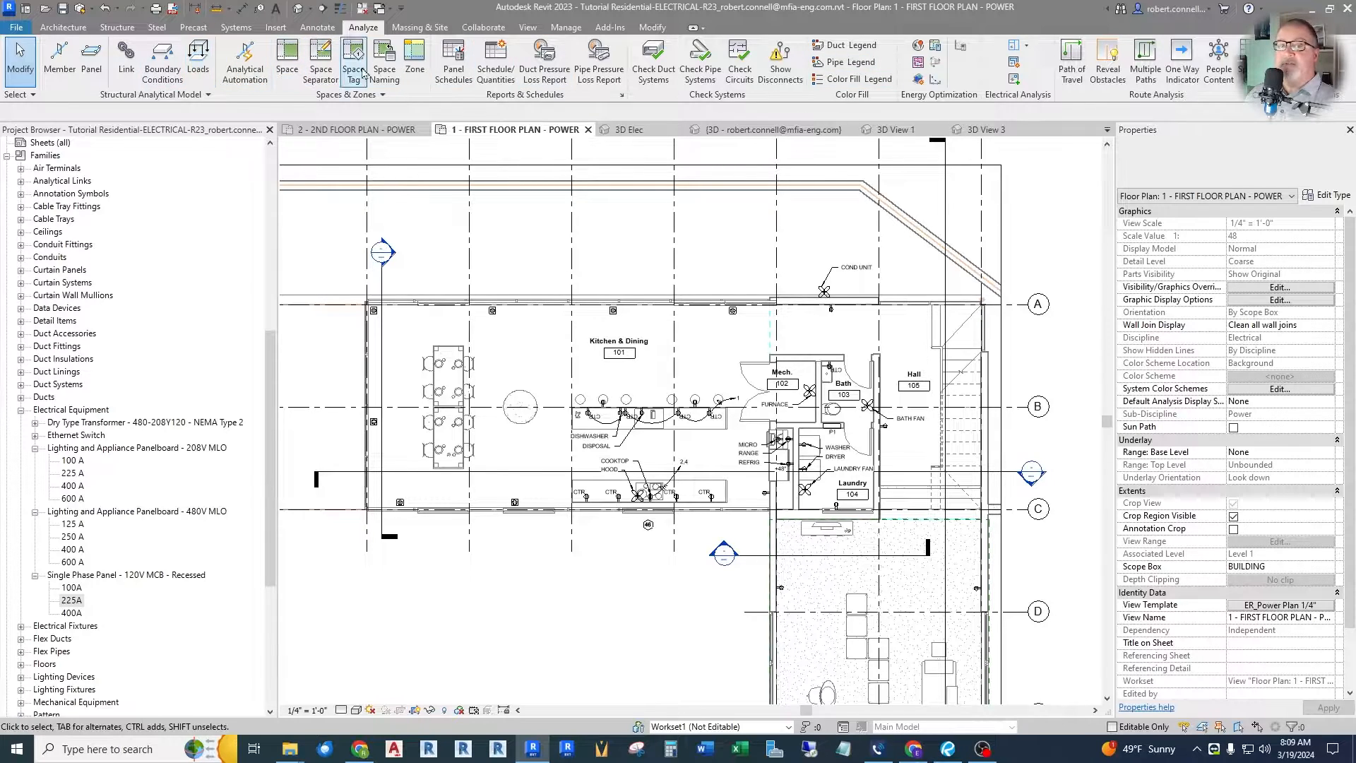
click(456, 56)
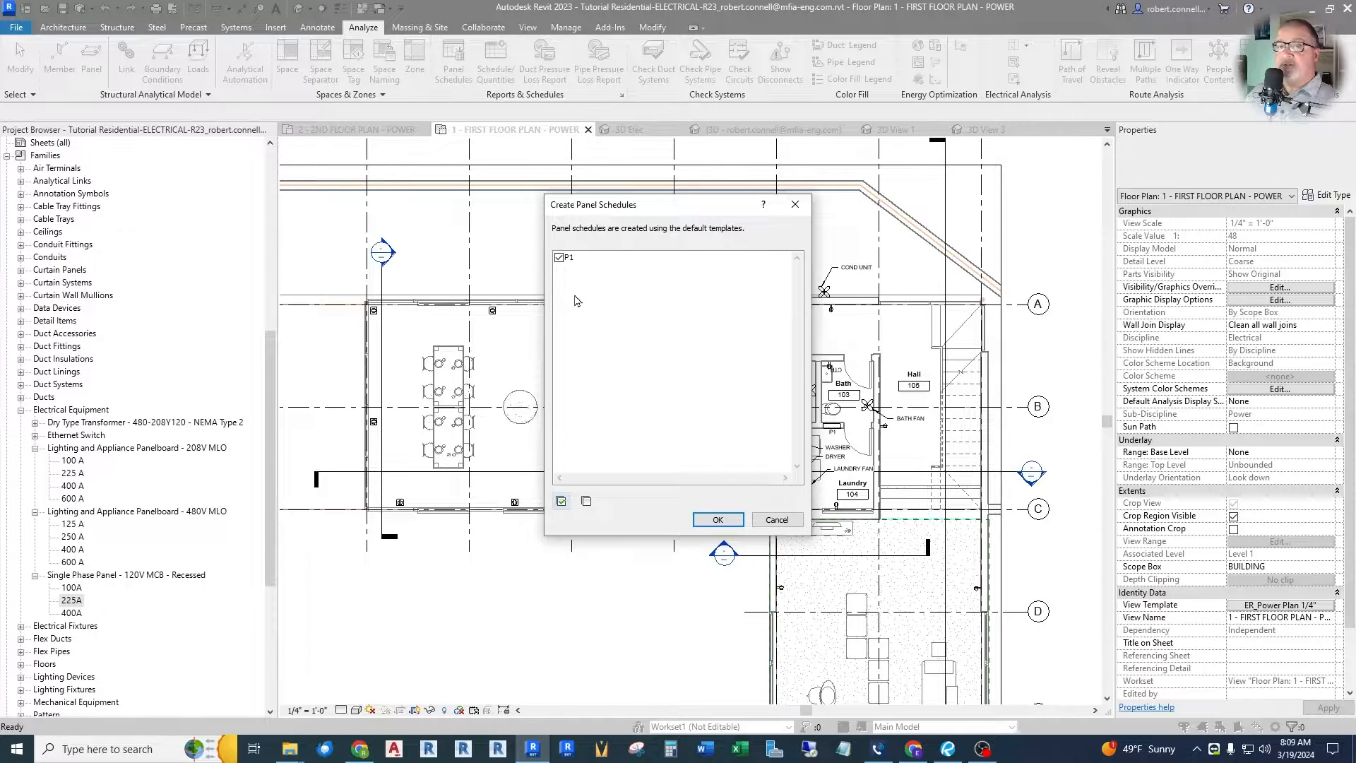
click(716, 520)
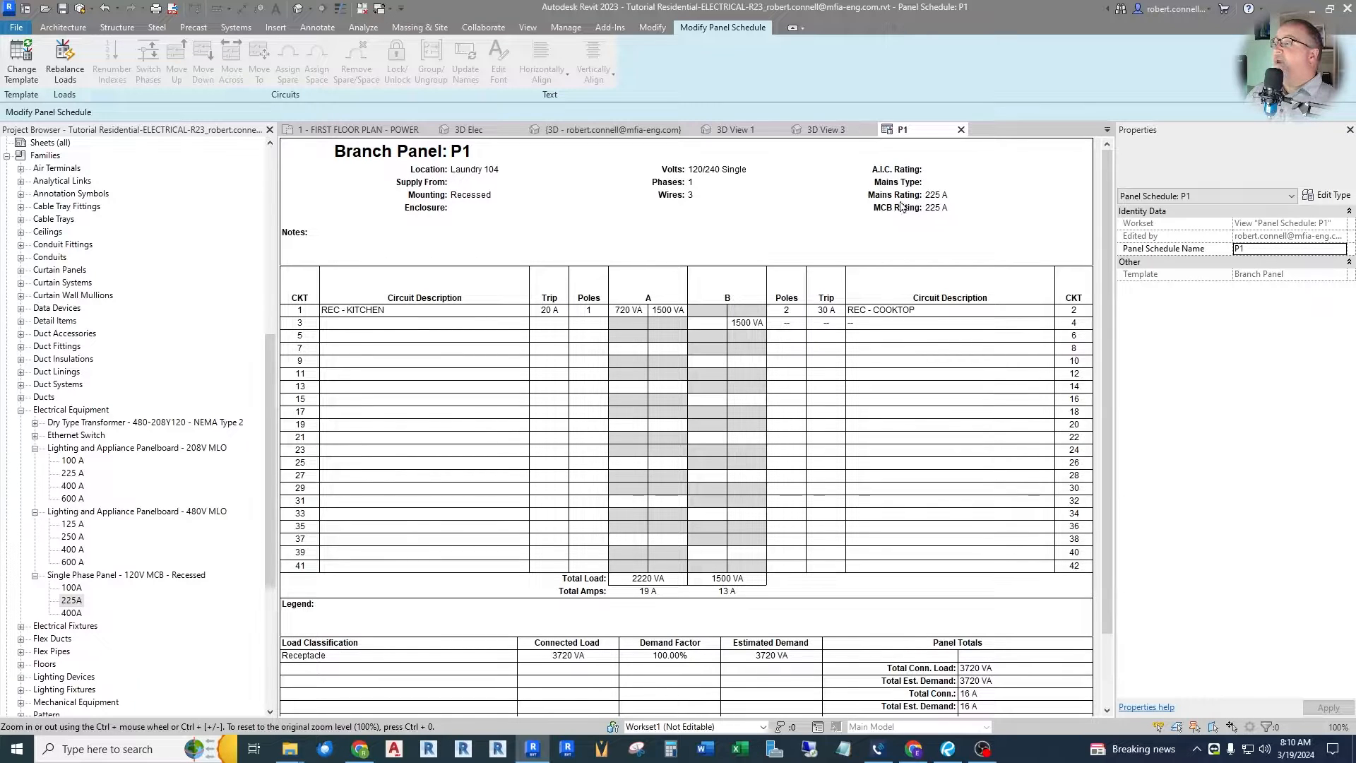
Set the MCB rating of panel P1 to 200 A in its panel schedule
click(939, 198)
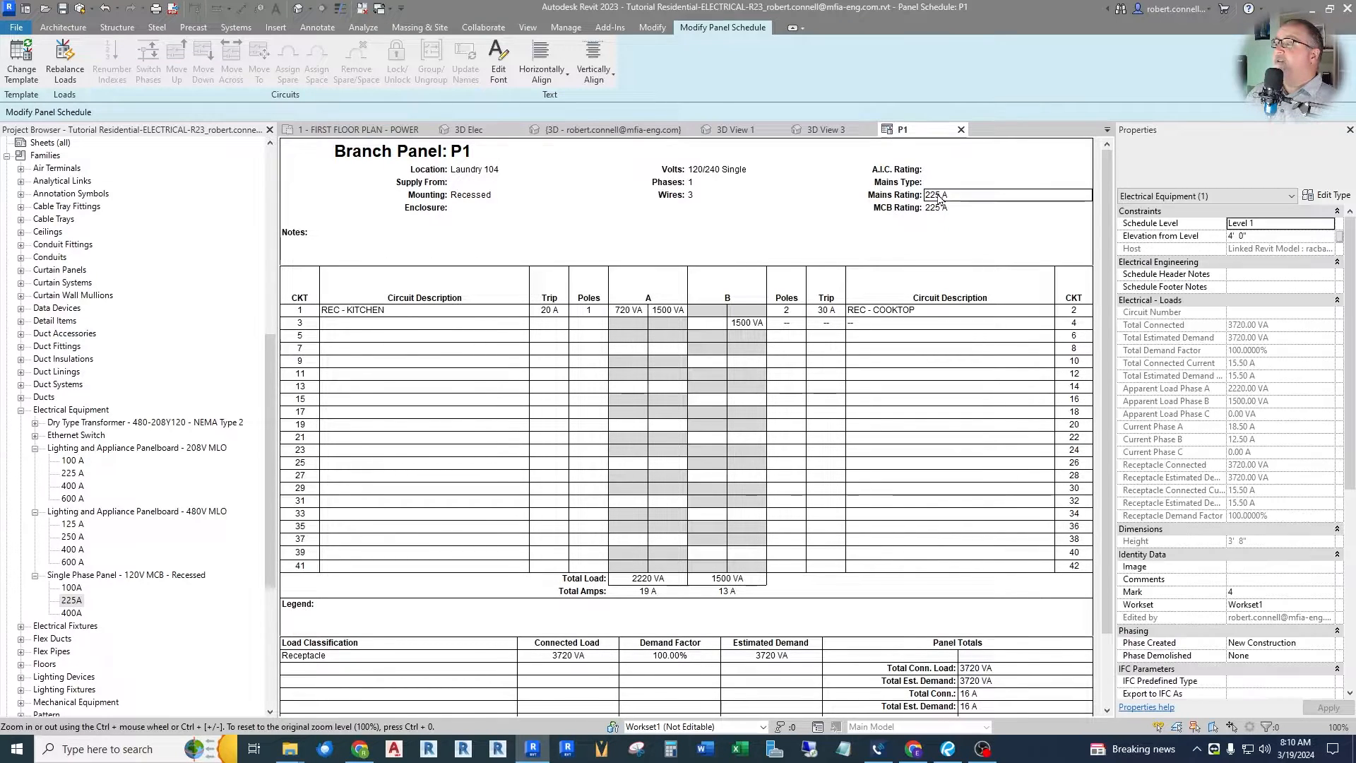
click(939, 207)
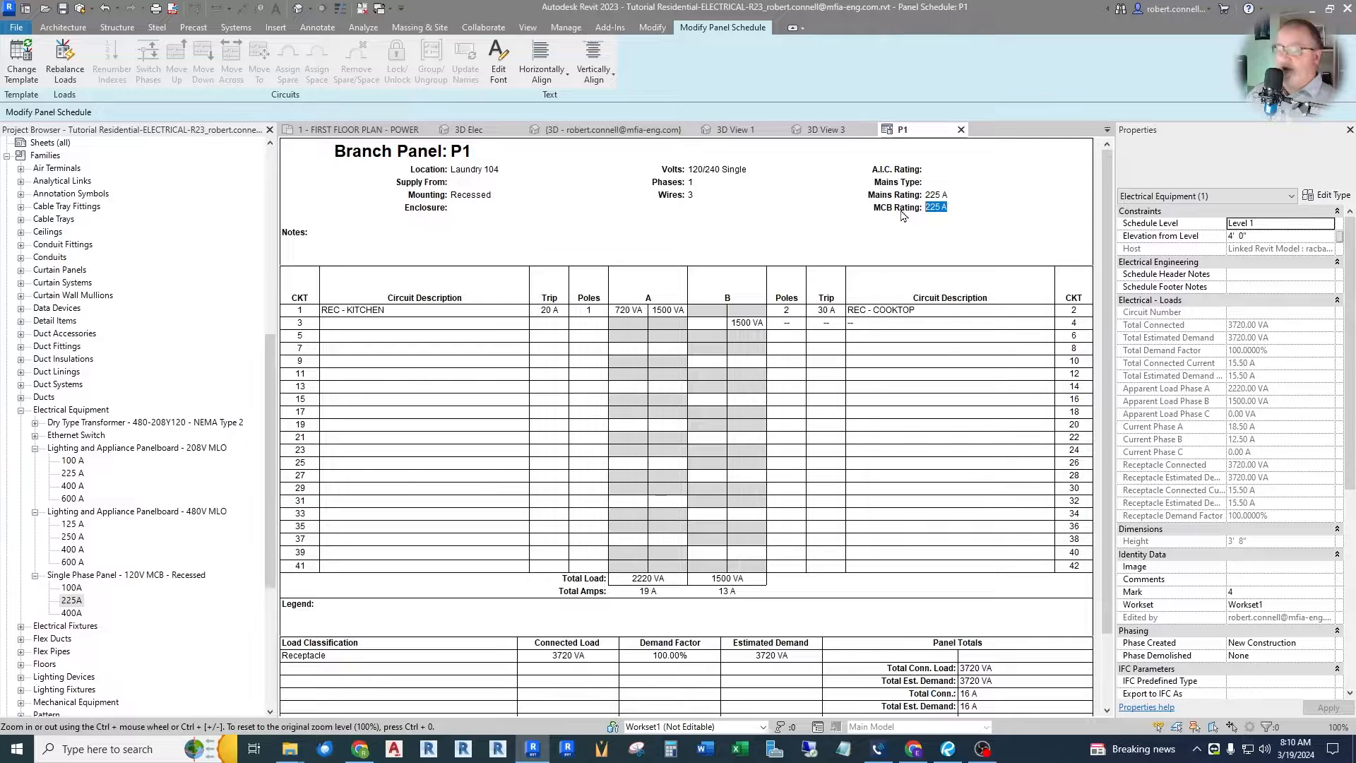
text(200)
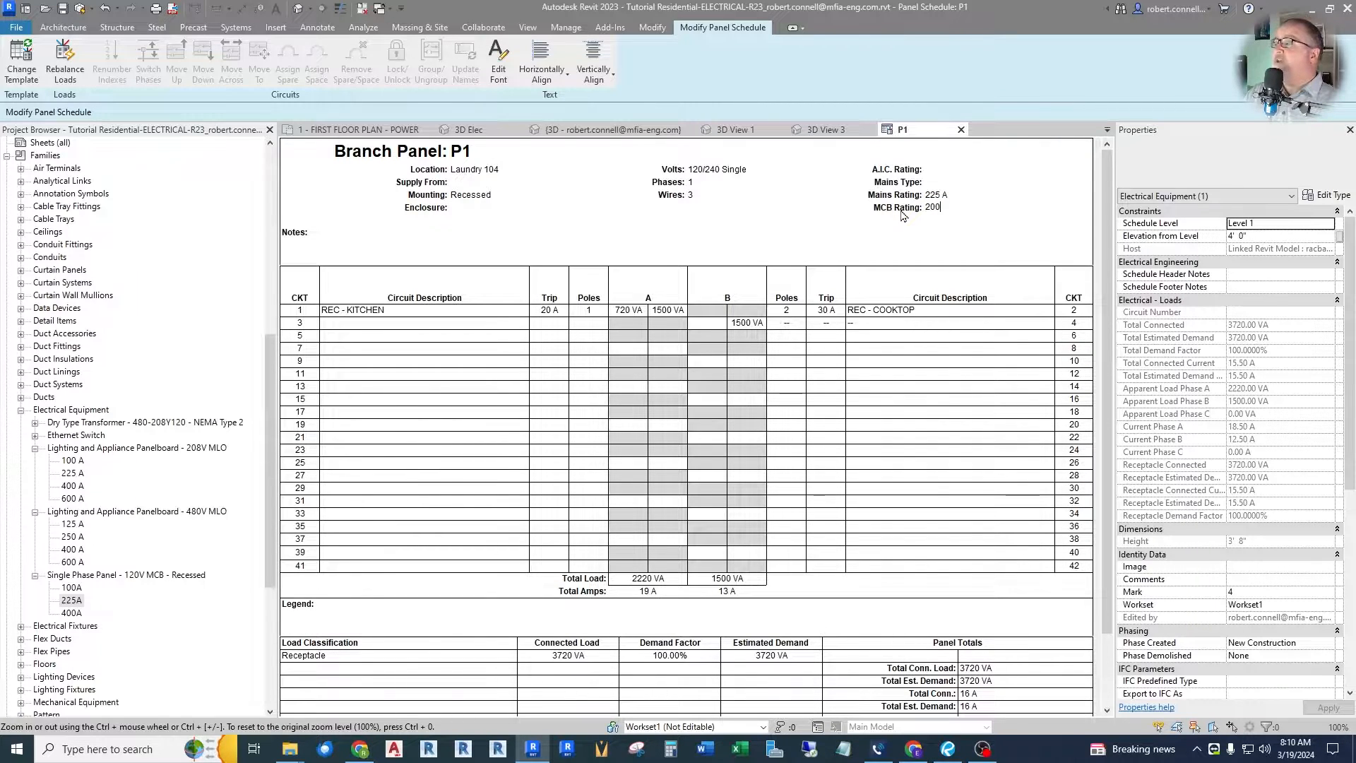
key(Return)
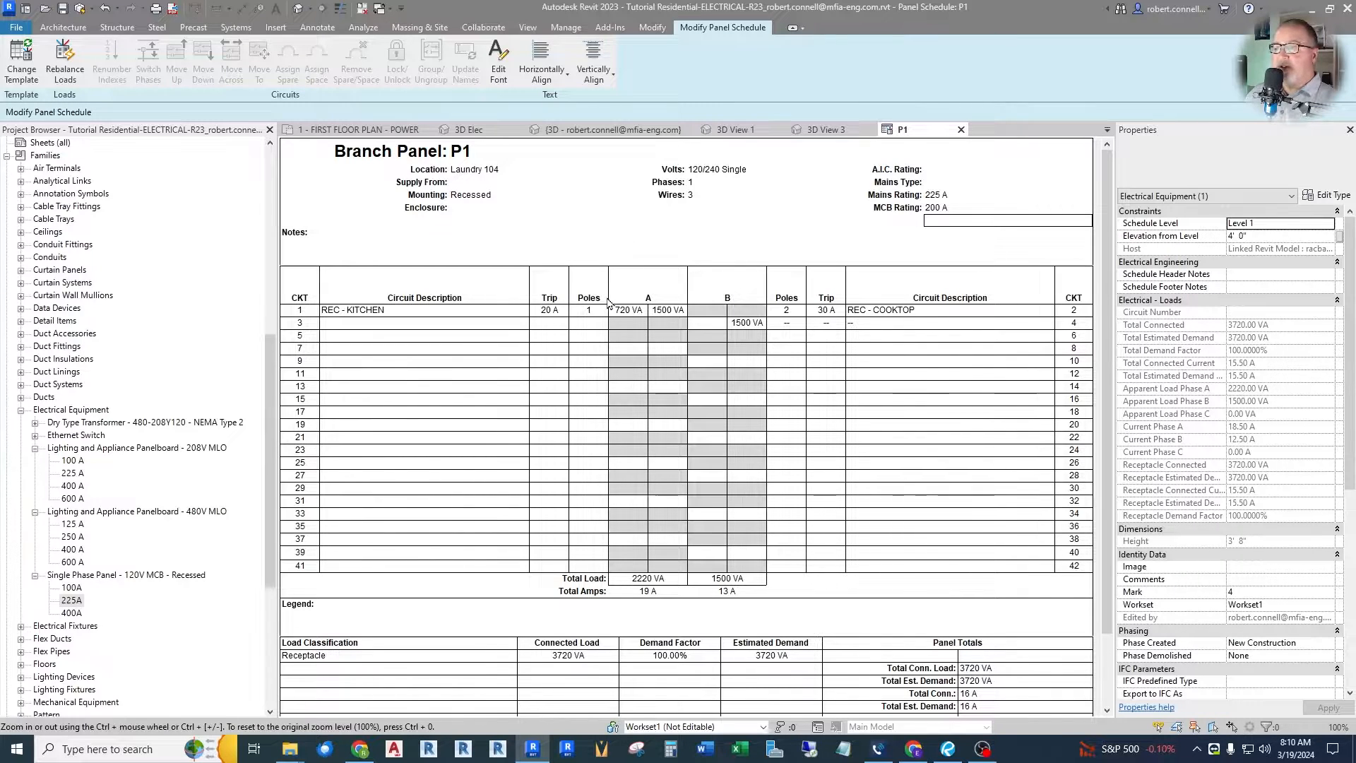
Review the circuits, load classification and panel totals in the panel P1 schedule
scroll(745, 288, down, 3)
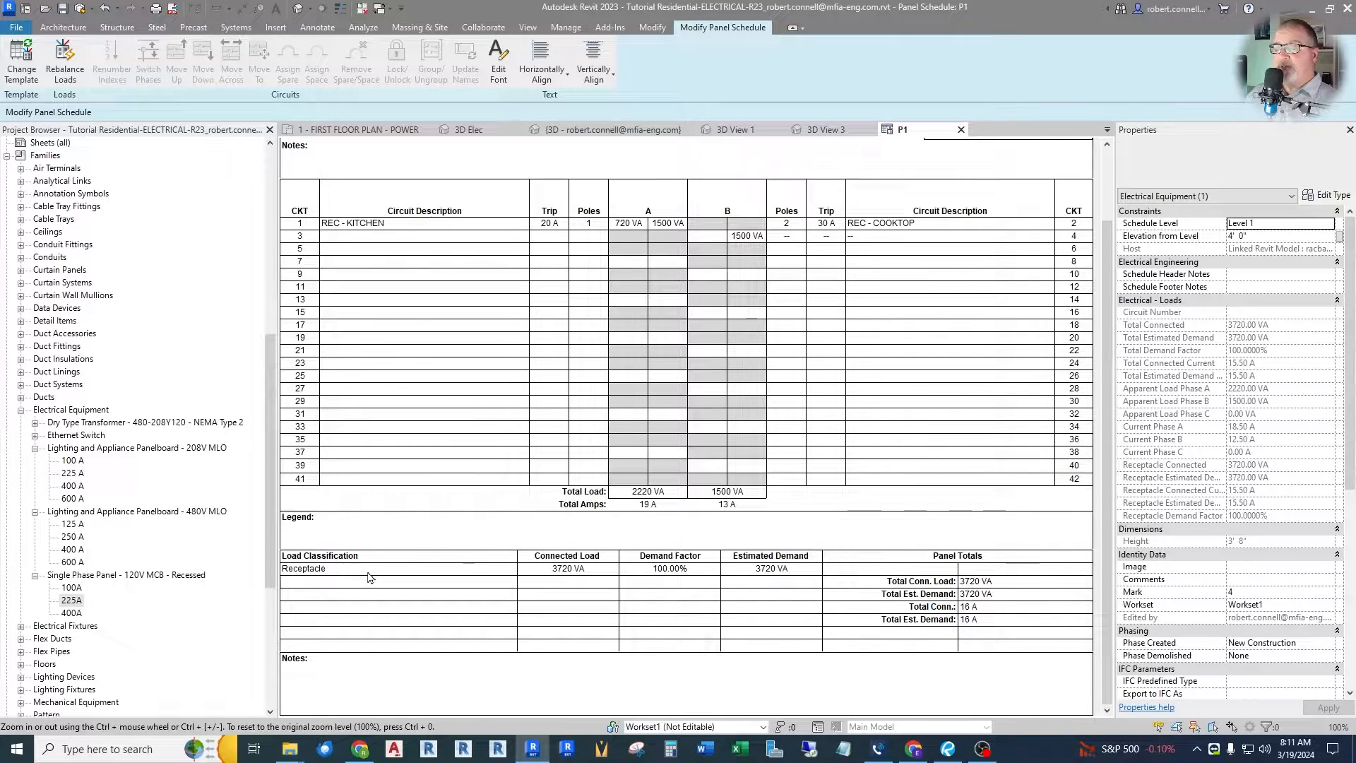
scroll(445, 494, up, 2)
scroll(445, 493, up, 1)
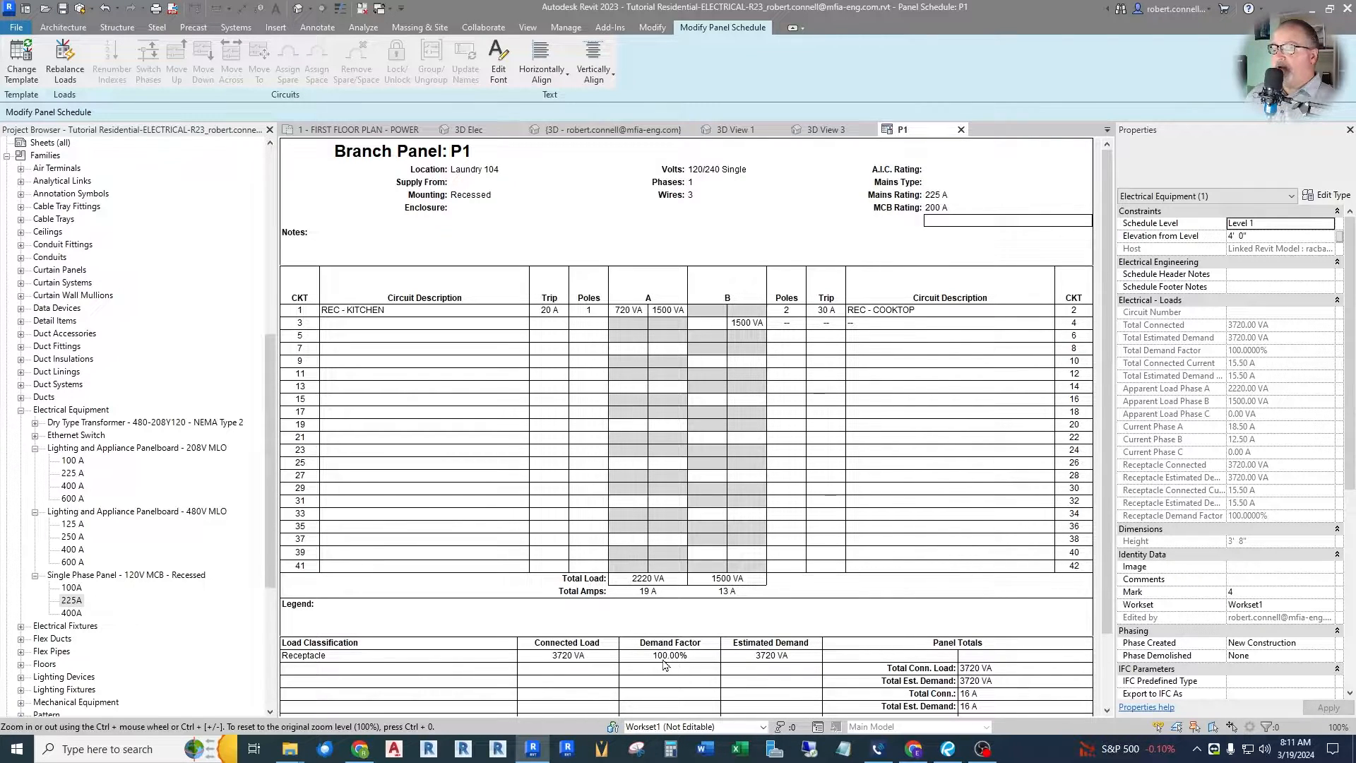
scroll(534, 646, down, 1)
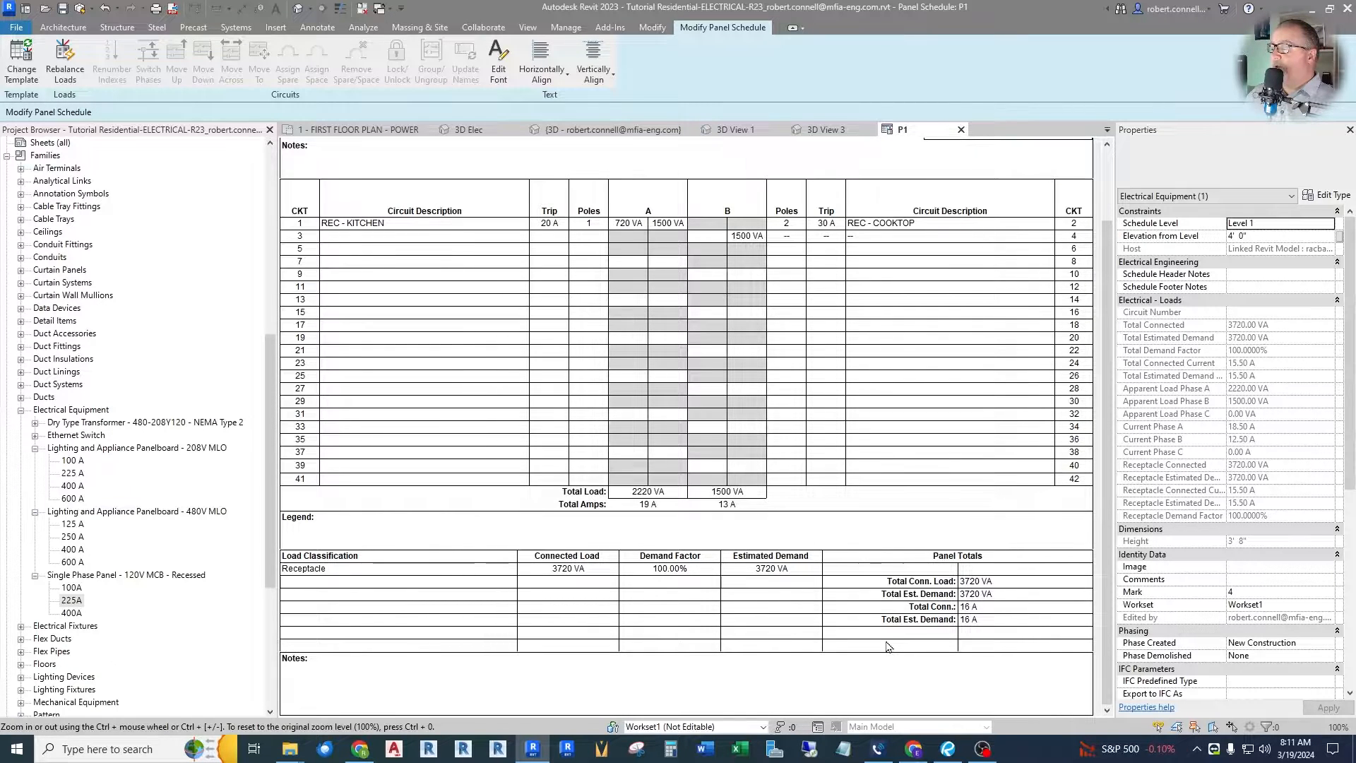
scroll(847, 316, up, 2)
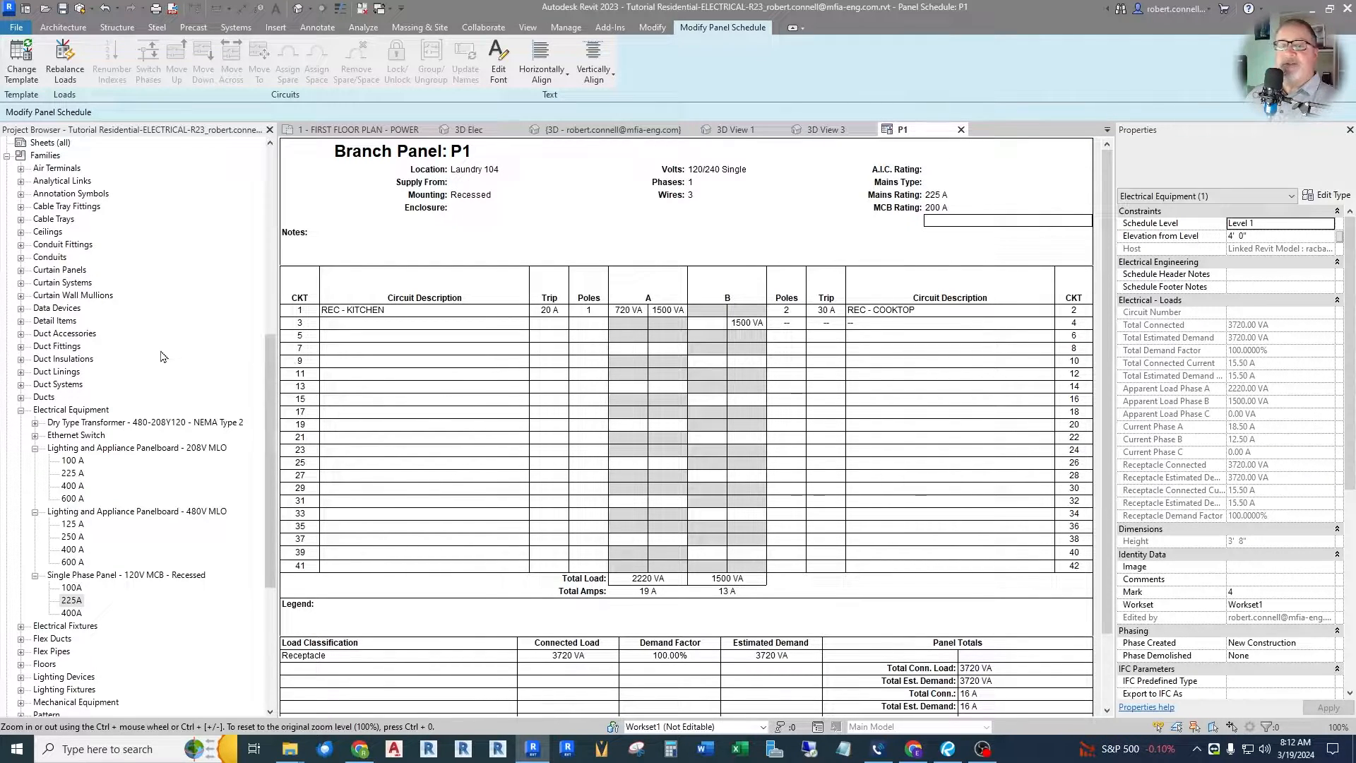
Create a drafting view named ONE-LINE DIAGRAM at a scale of 12" = 1'-0"
scroll(170, 379, up, 10)
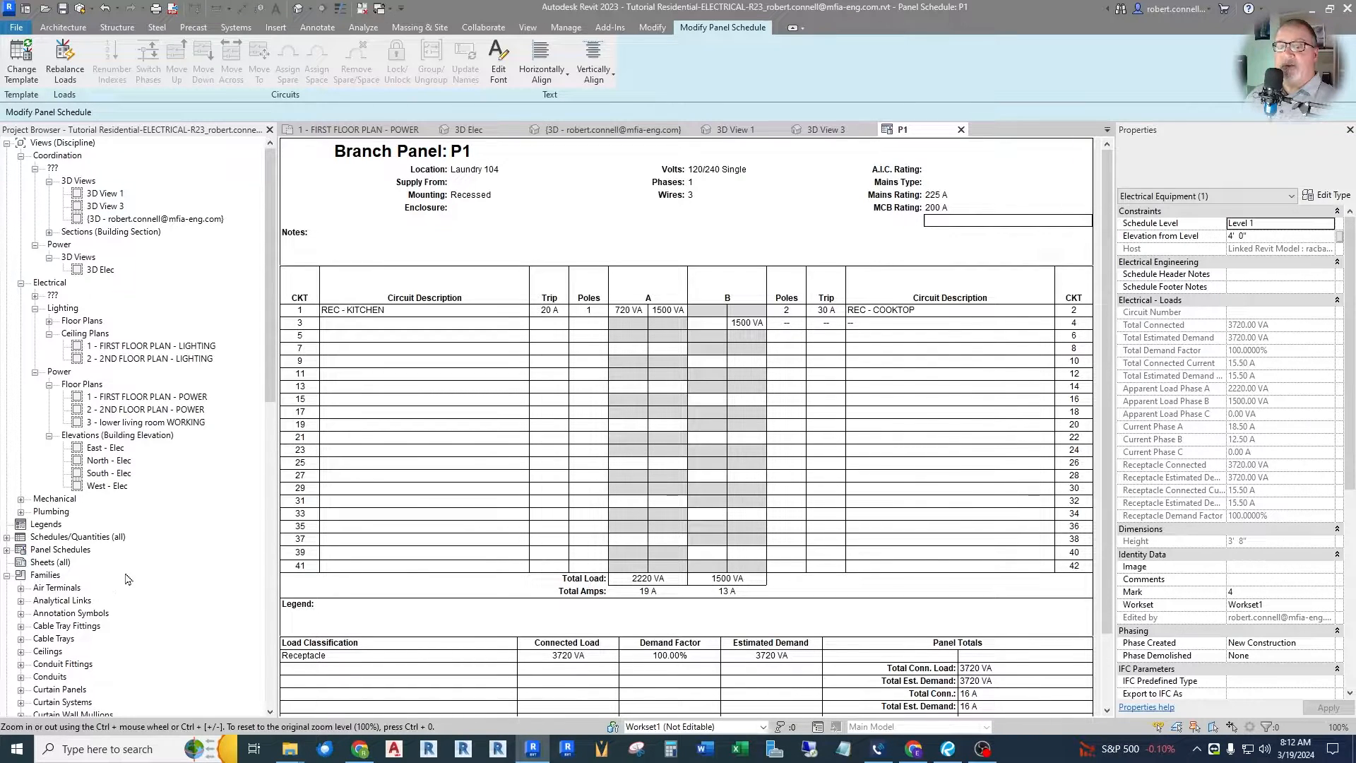
click(529, 29)
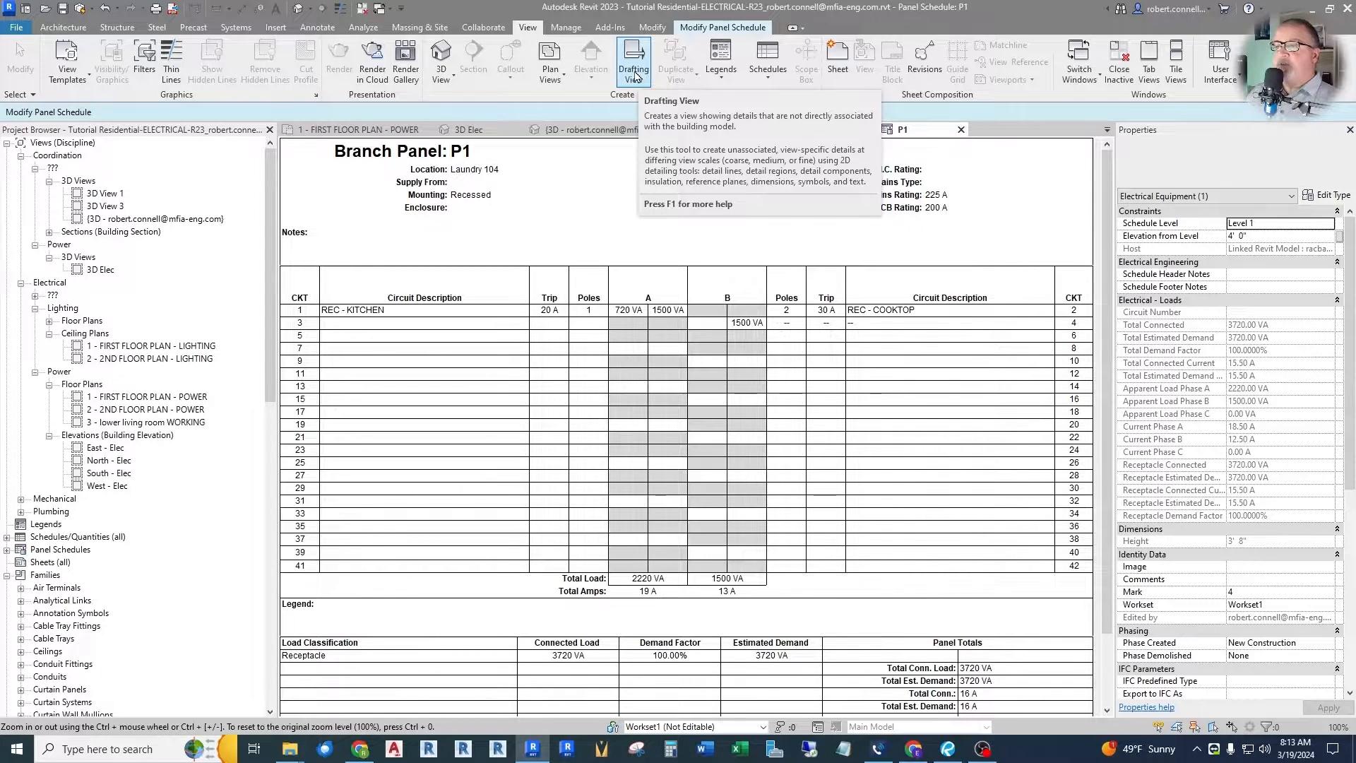
click(633, 63)
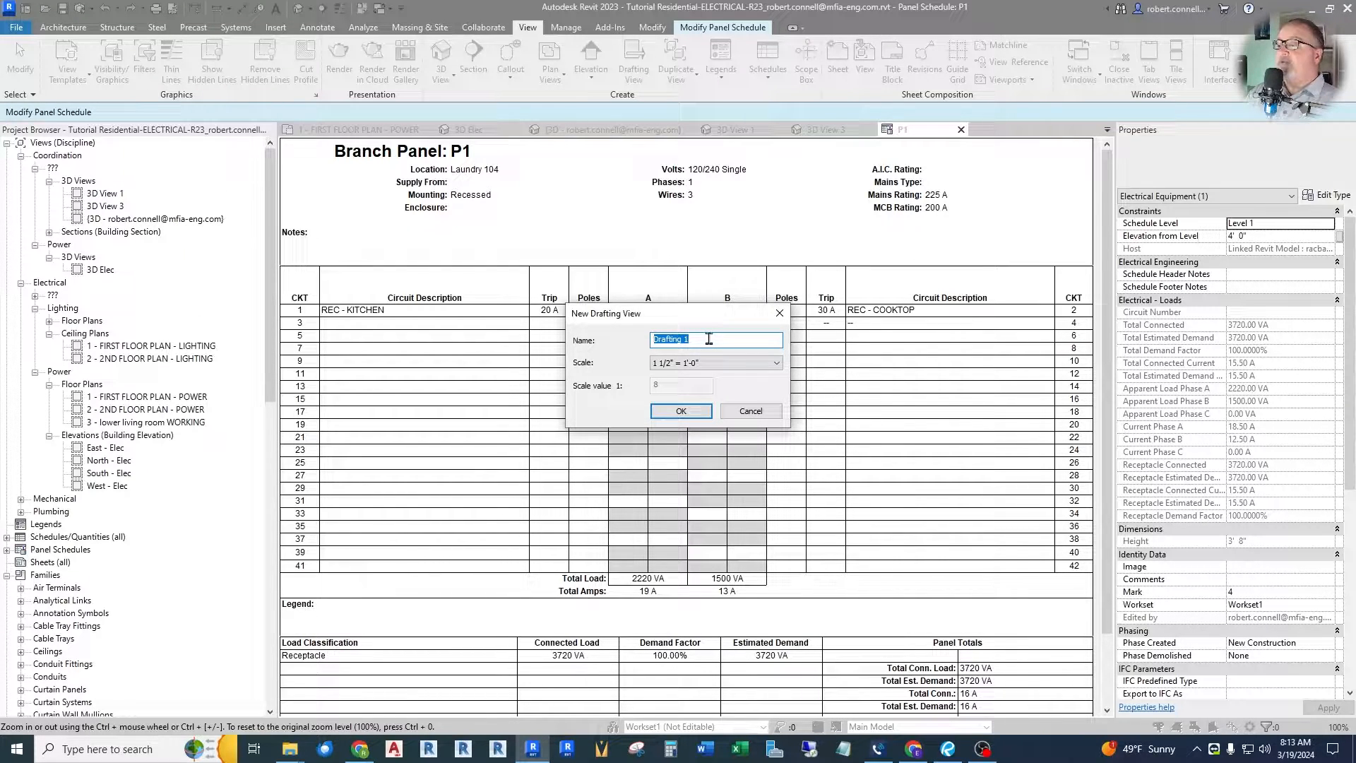
text(ONE-LINE DIAGRAM)
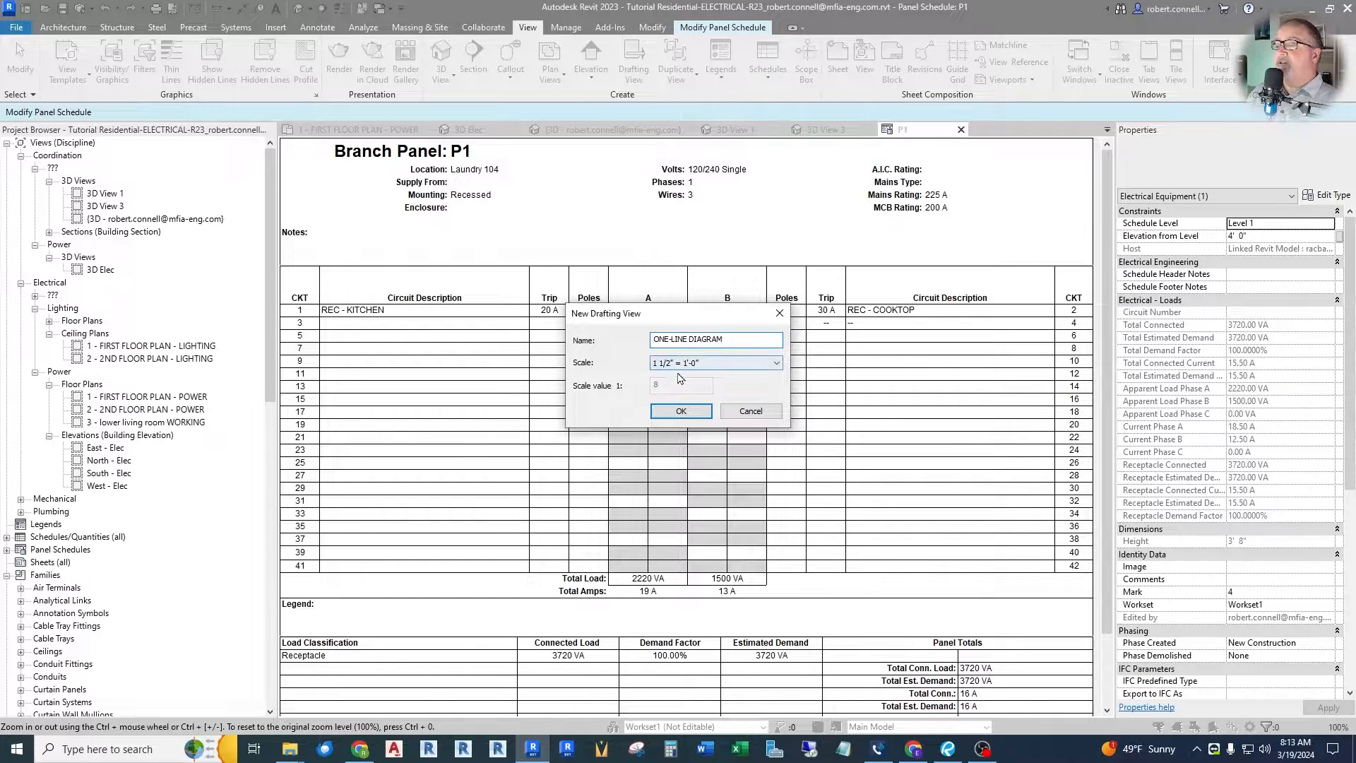
click(777, 363)
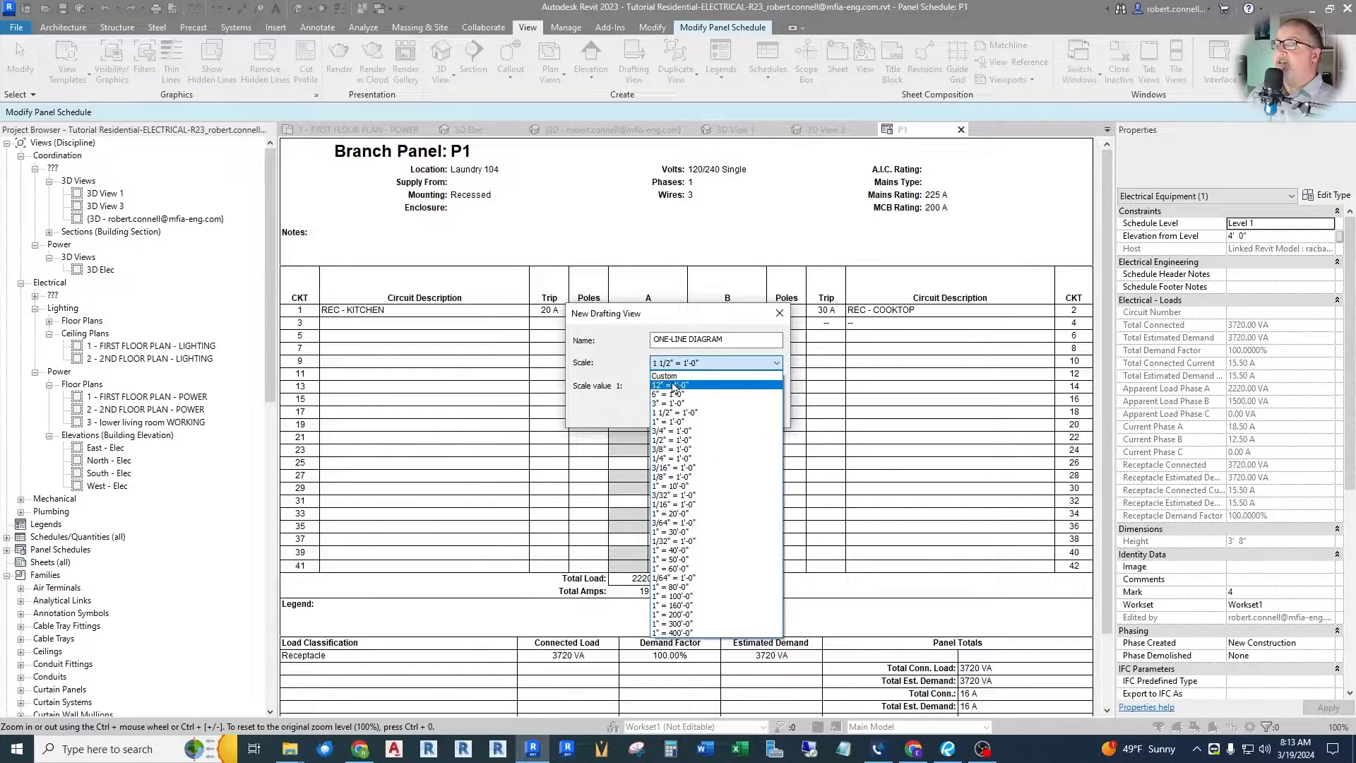
click(674, 385)
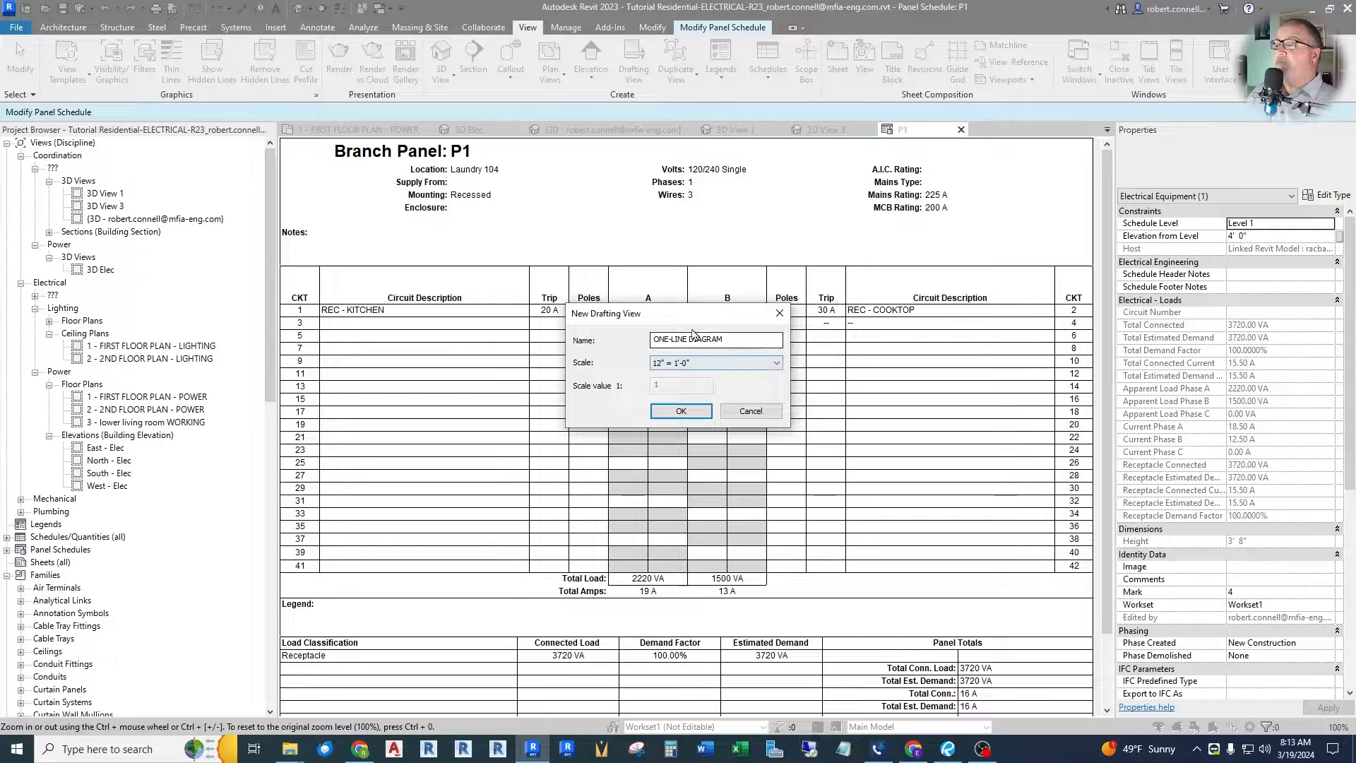
click(680, 412)
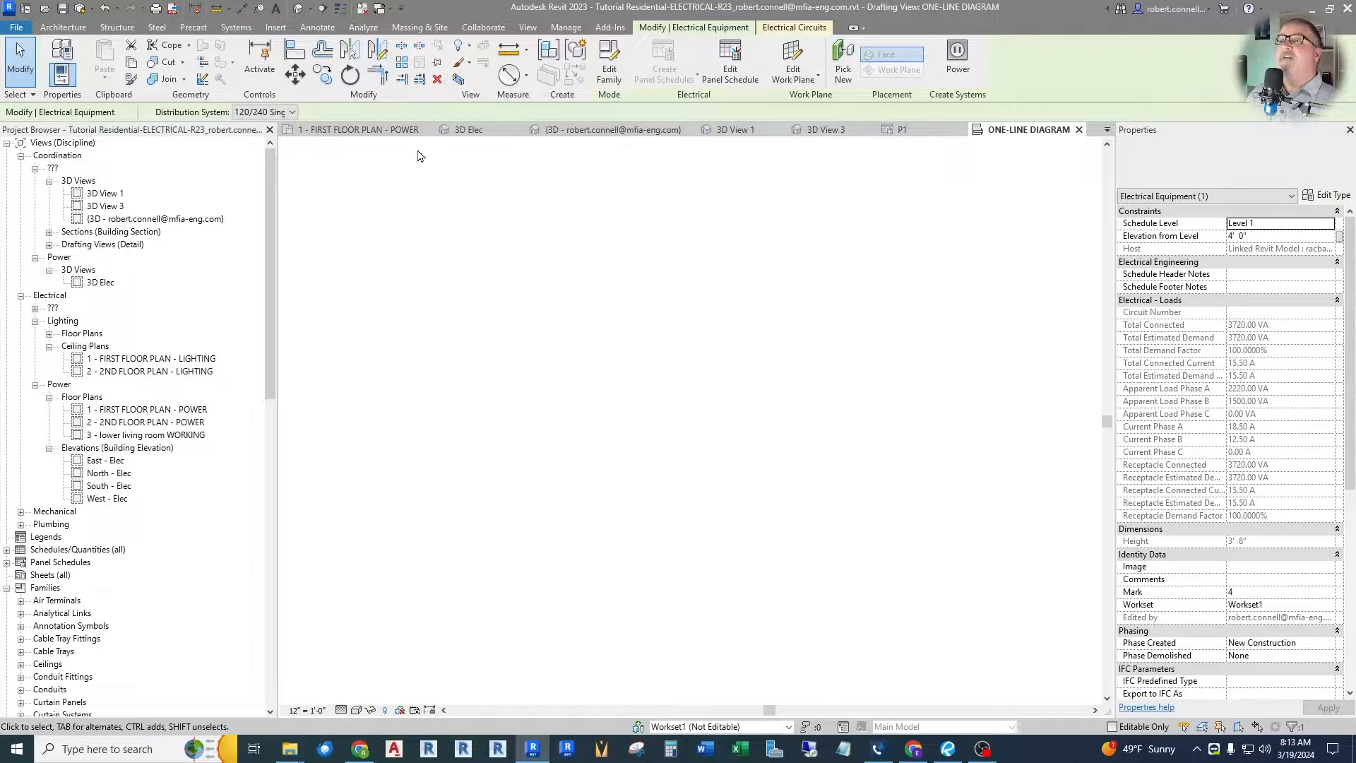
Browse the electrical annotation families in the Autodesk family library, then close it without loading any
click(276, 27)
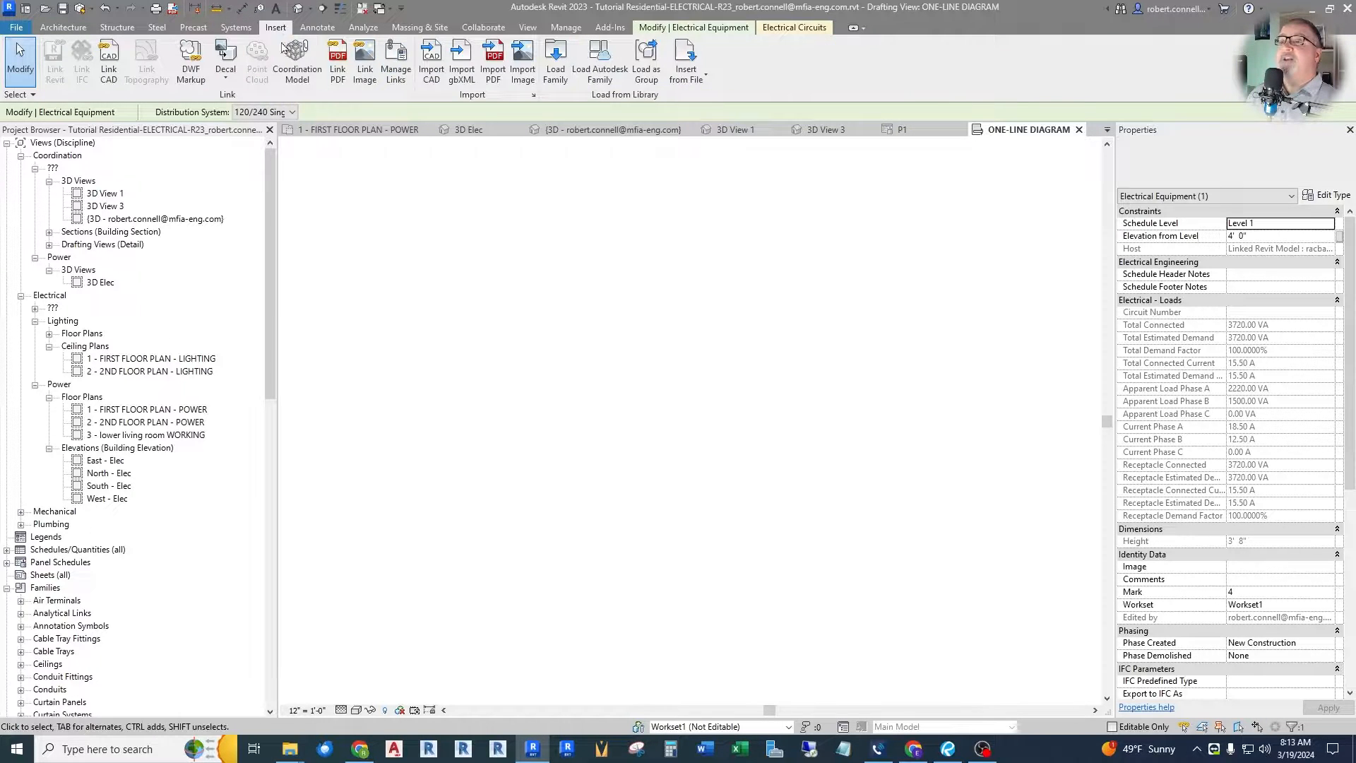
click(599, 62)
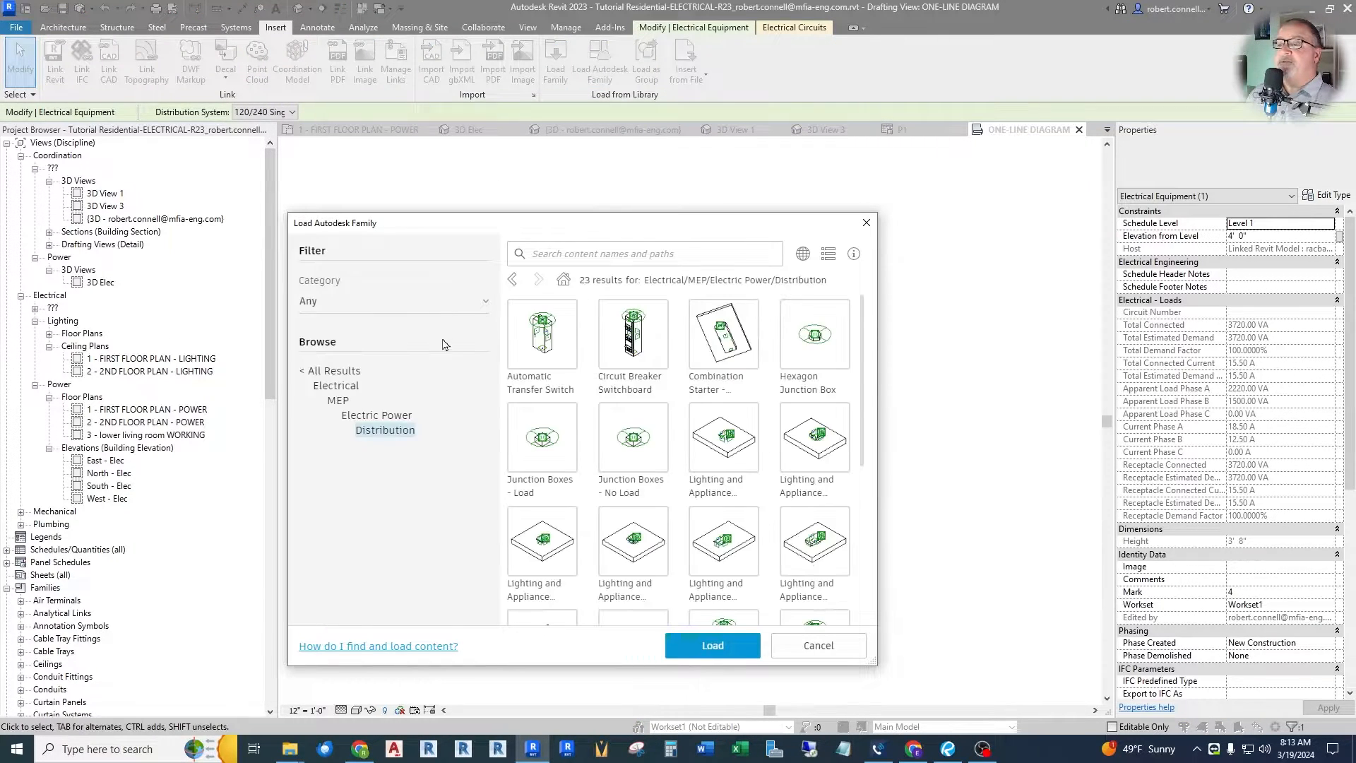
click(334, 371)
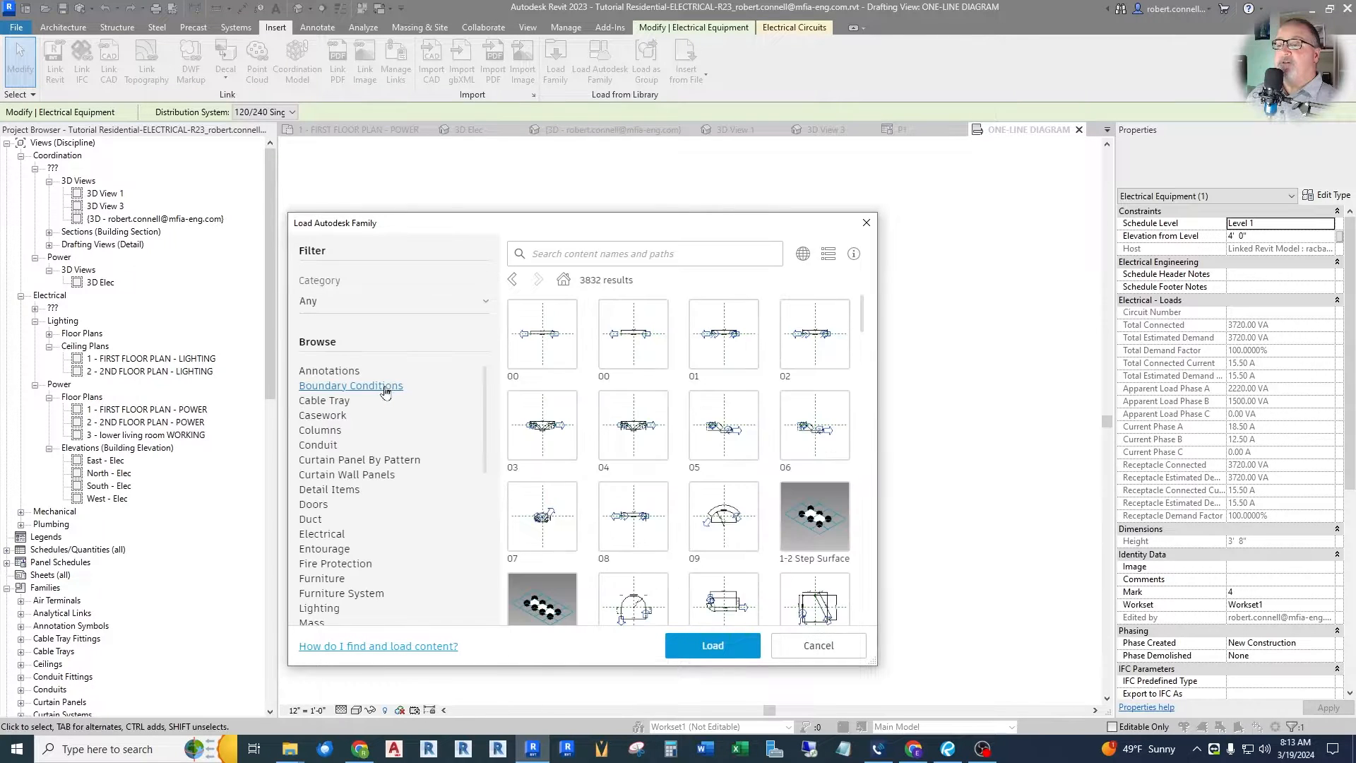
click(332, 372)
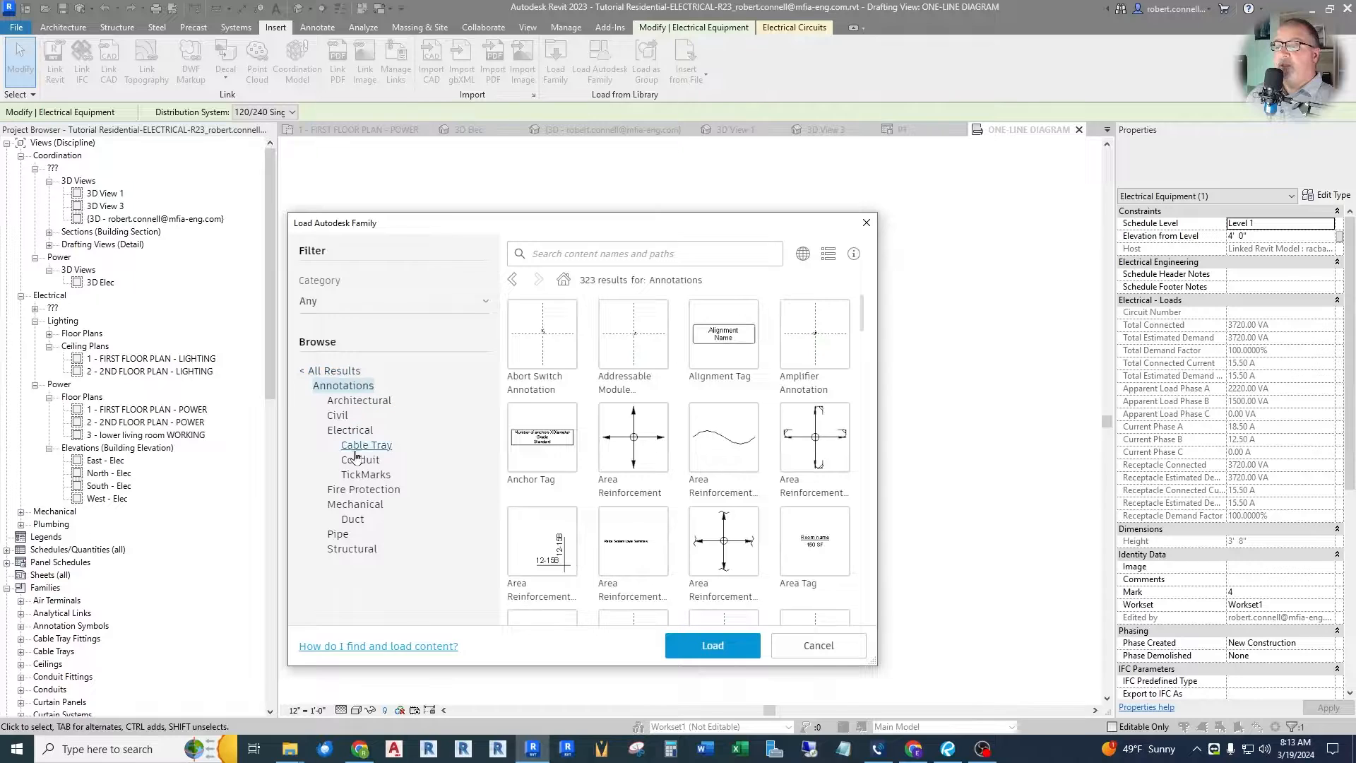
click(350, 431)
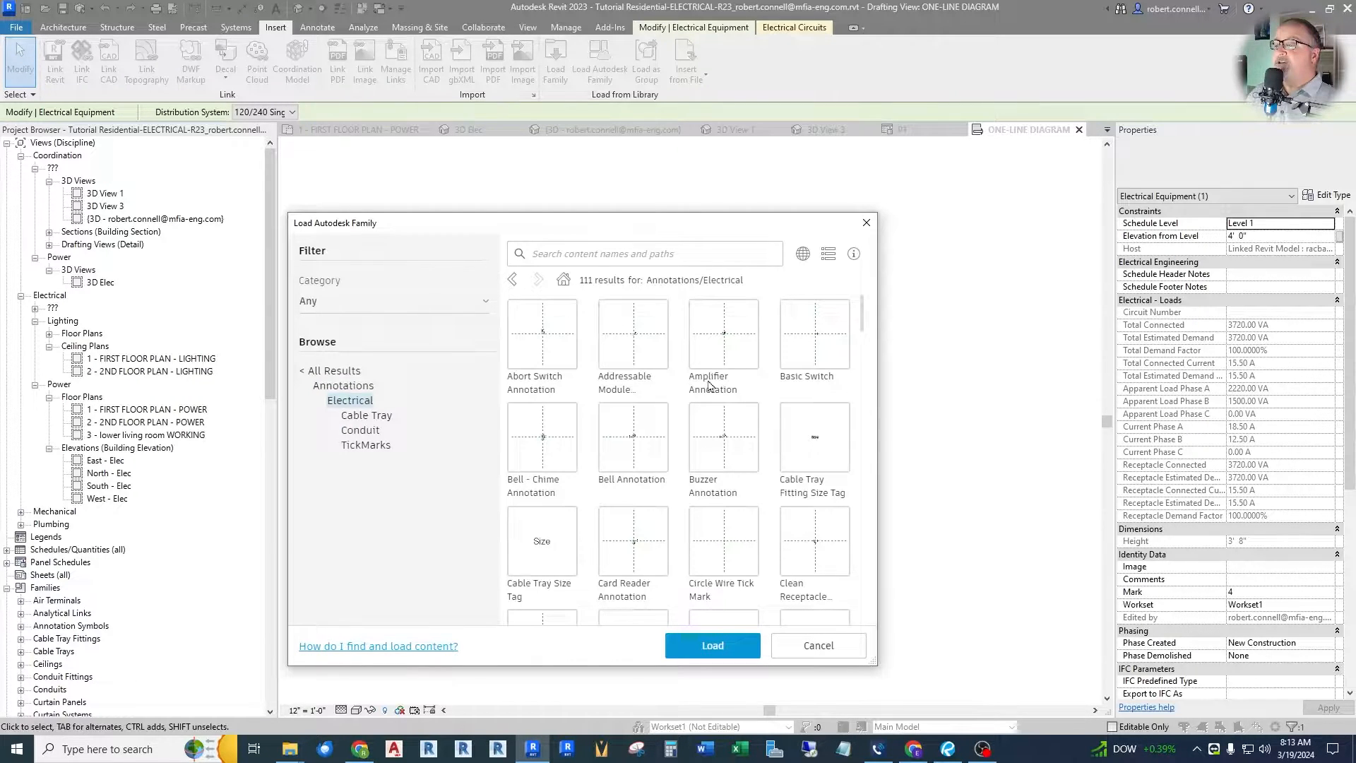
scroll(763, 375, down, 4)
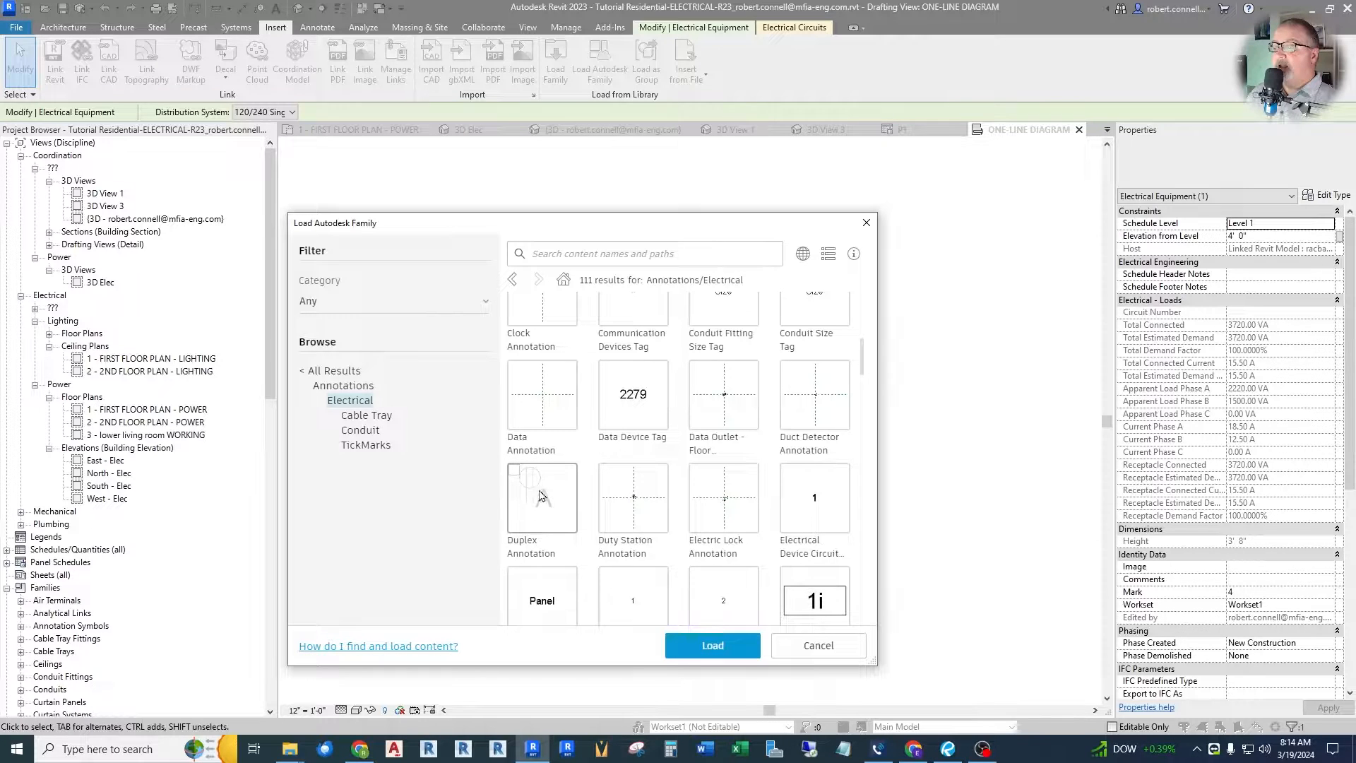
scroll(541, 496, down, 4)
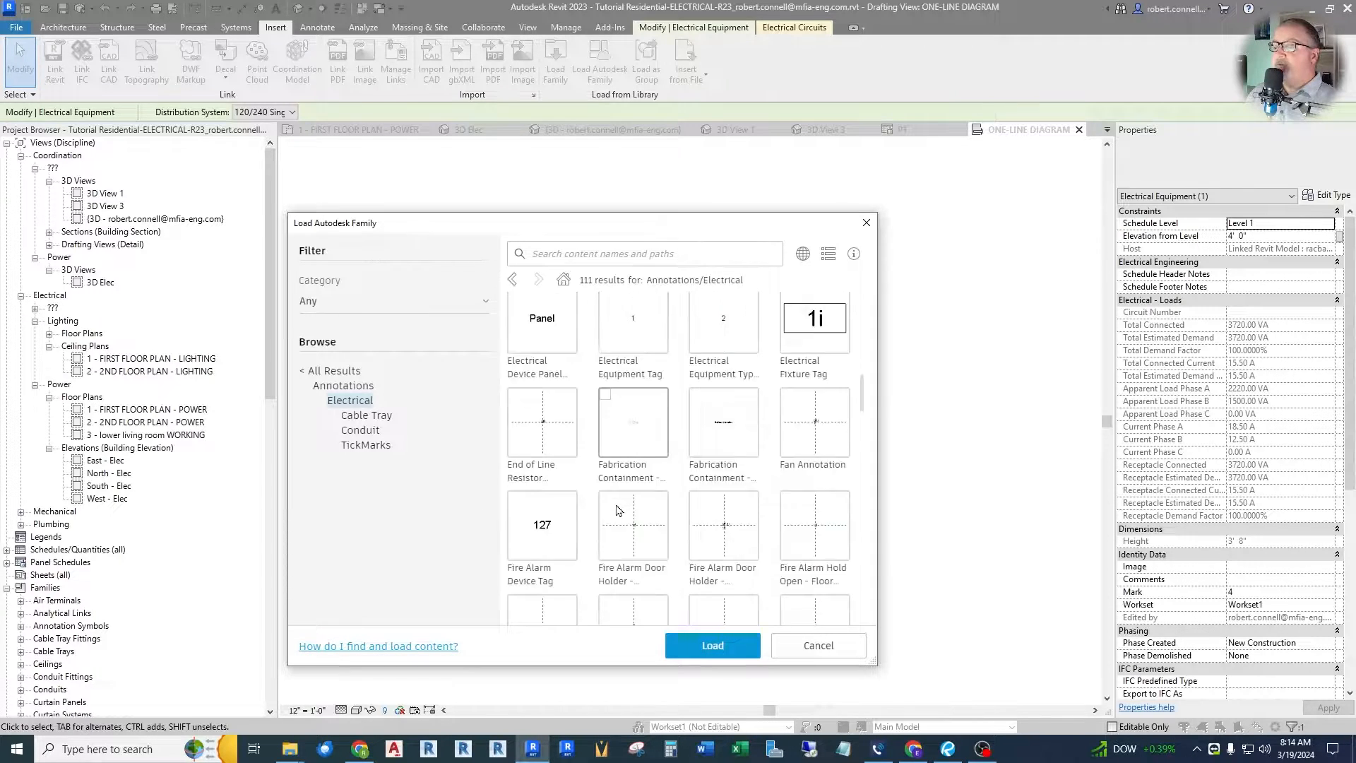
scroll(617, 510, down, 5)
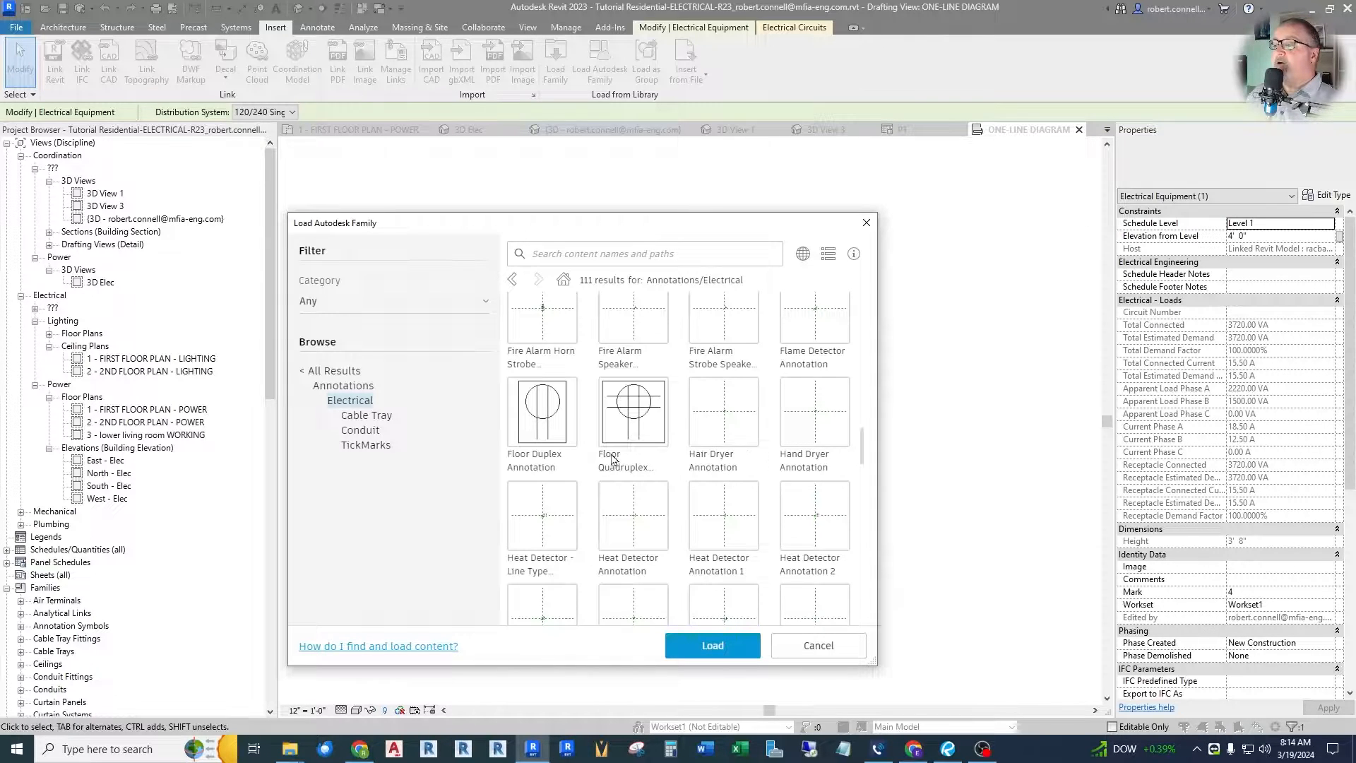
scroll(613, 459, up, 15)
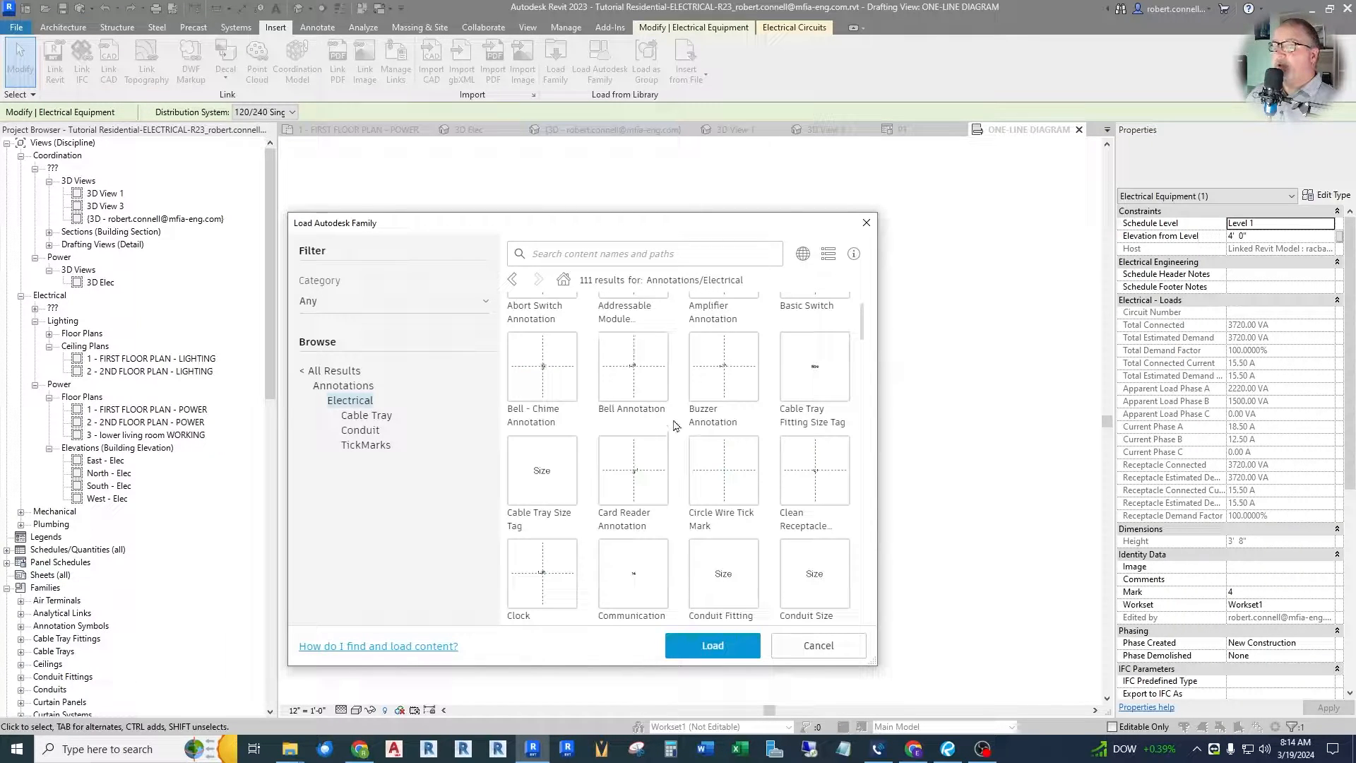
scroll(702, 426, down, 5)
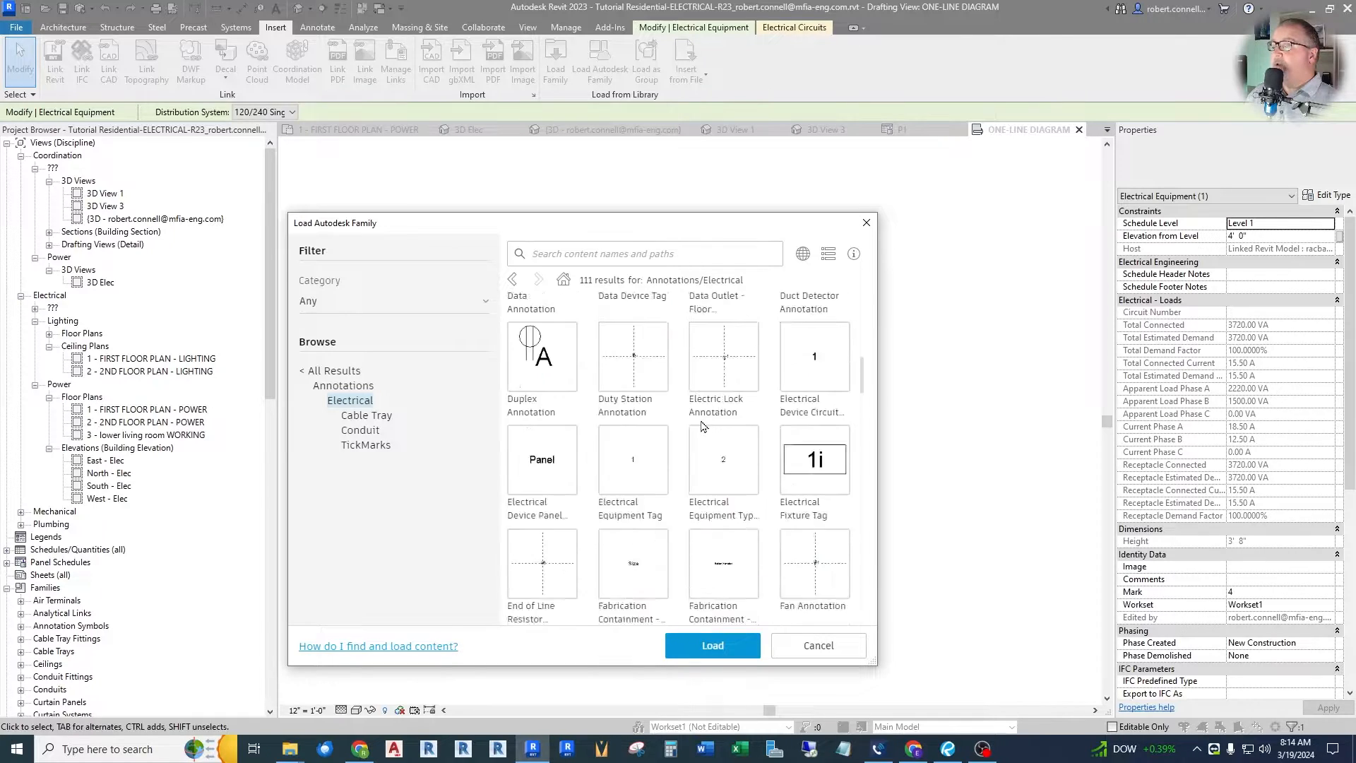
scroll(702, 426, down, 15)
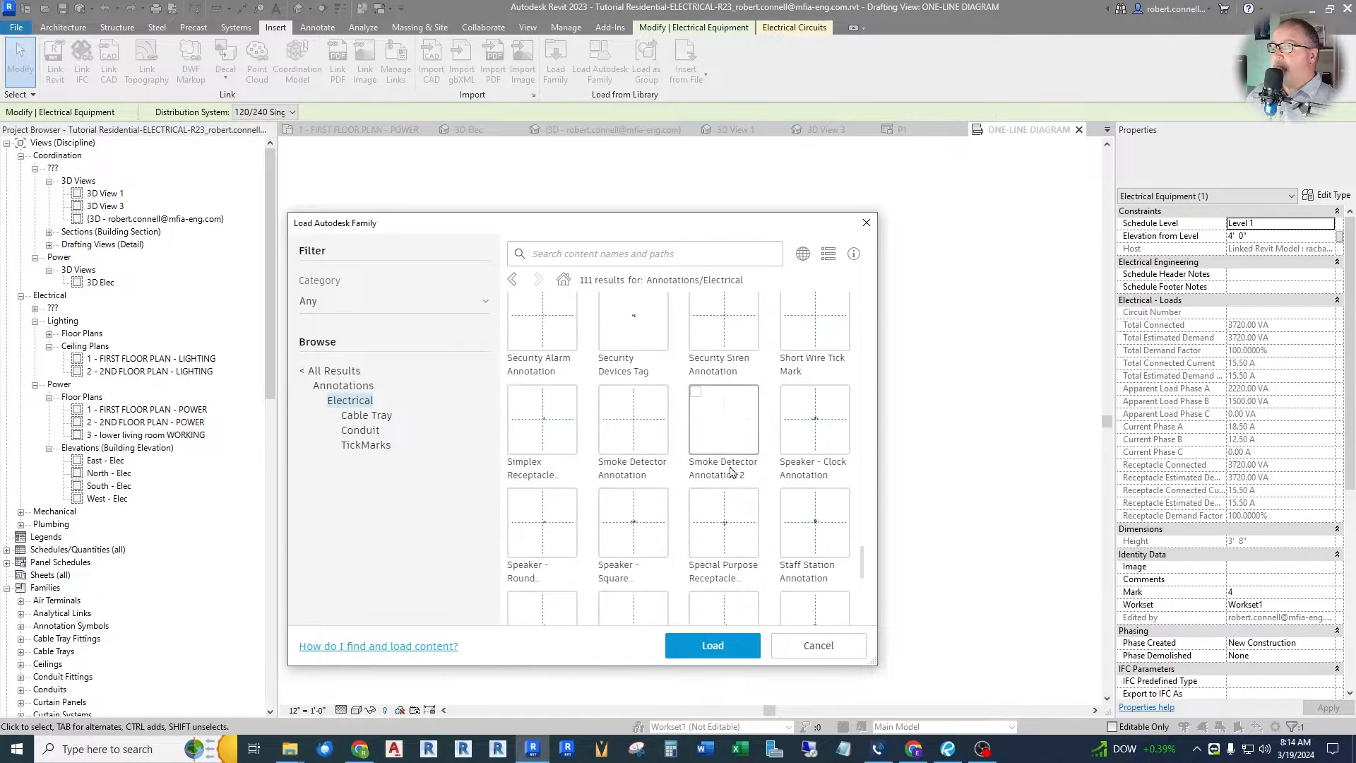
click(807, 644)
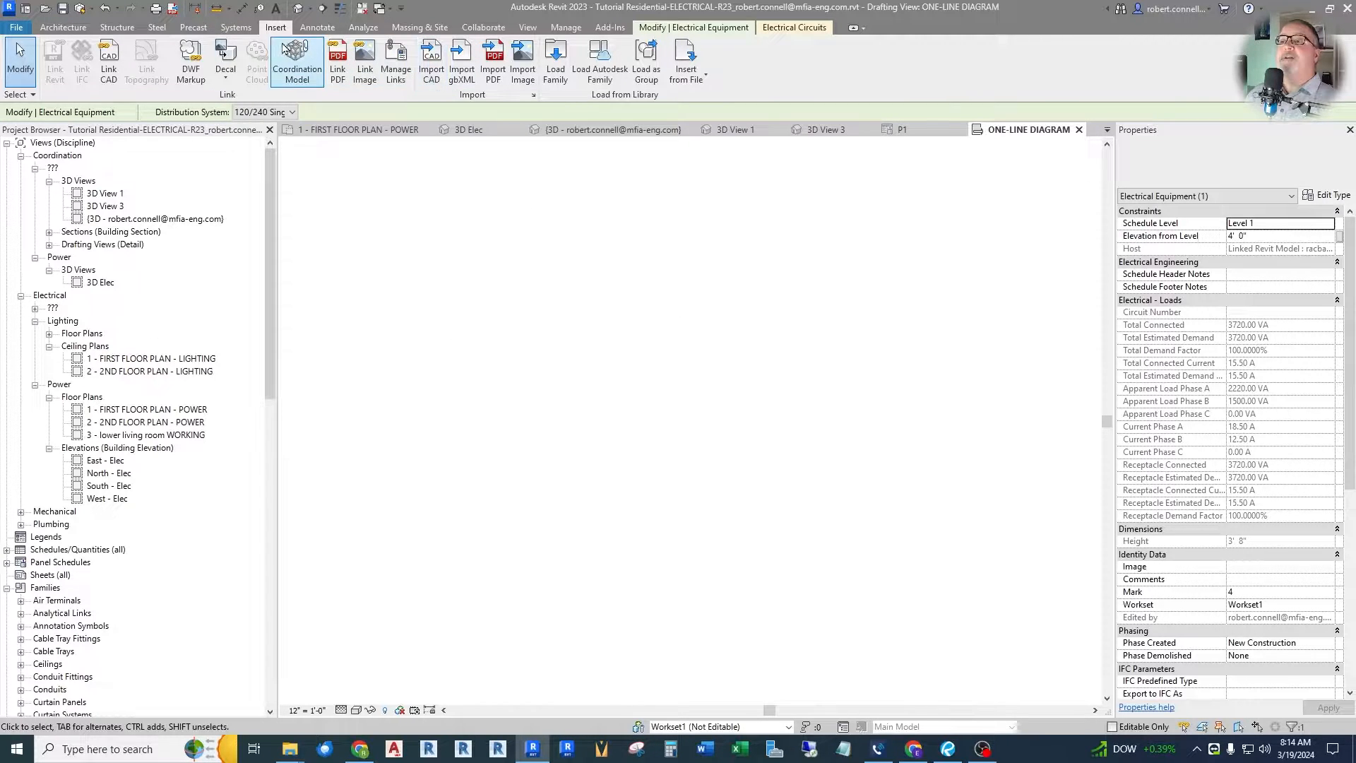
Draw a detail-line rectangle about 1/2" wide and 3/4" high in the one-line diagram view, using the Medium Lines style
click(317, 28)
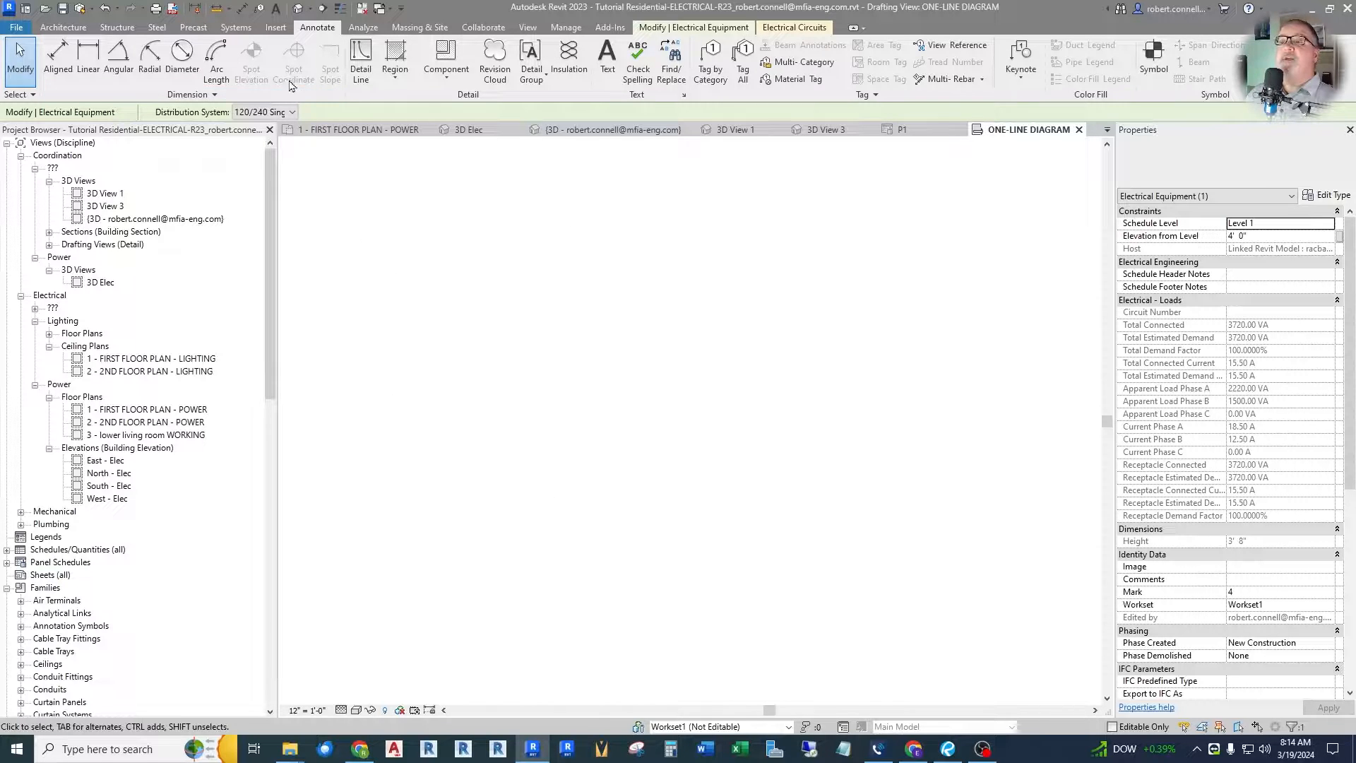
click(364, 60)
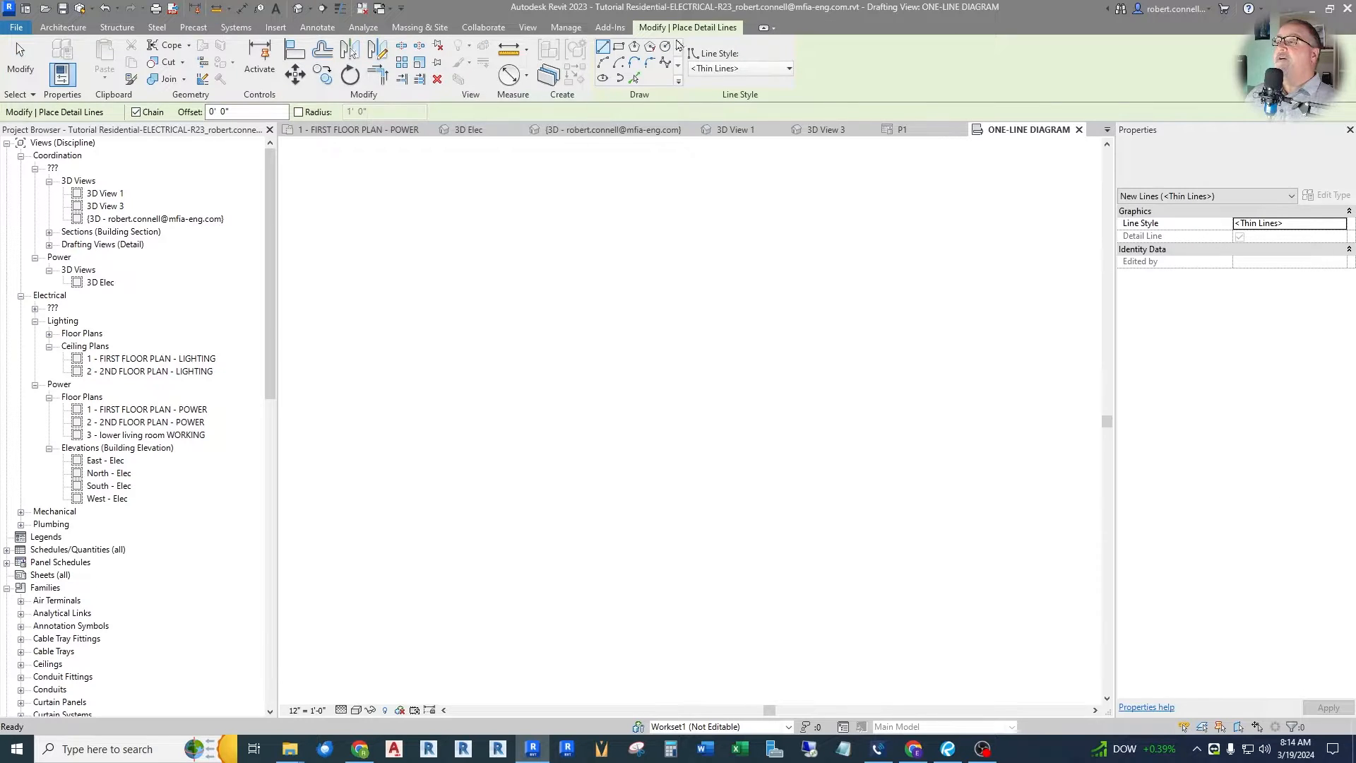
click(788, 68)
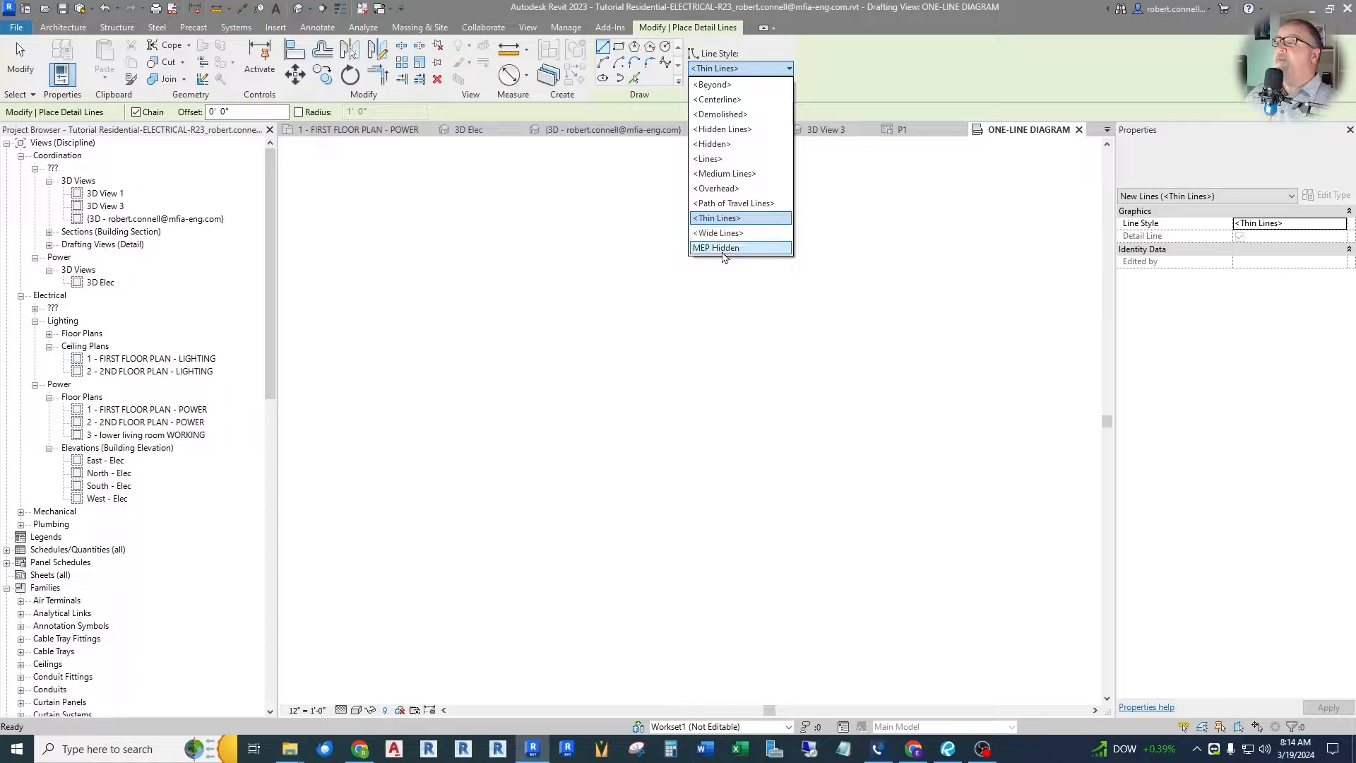
click(724, 174)
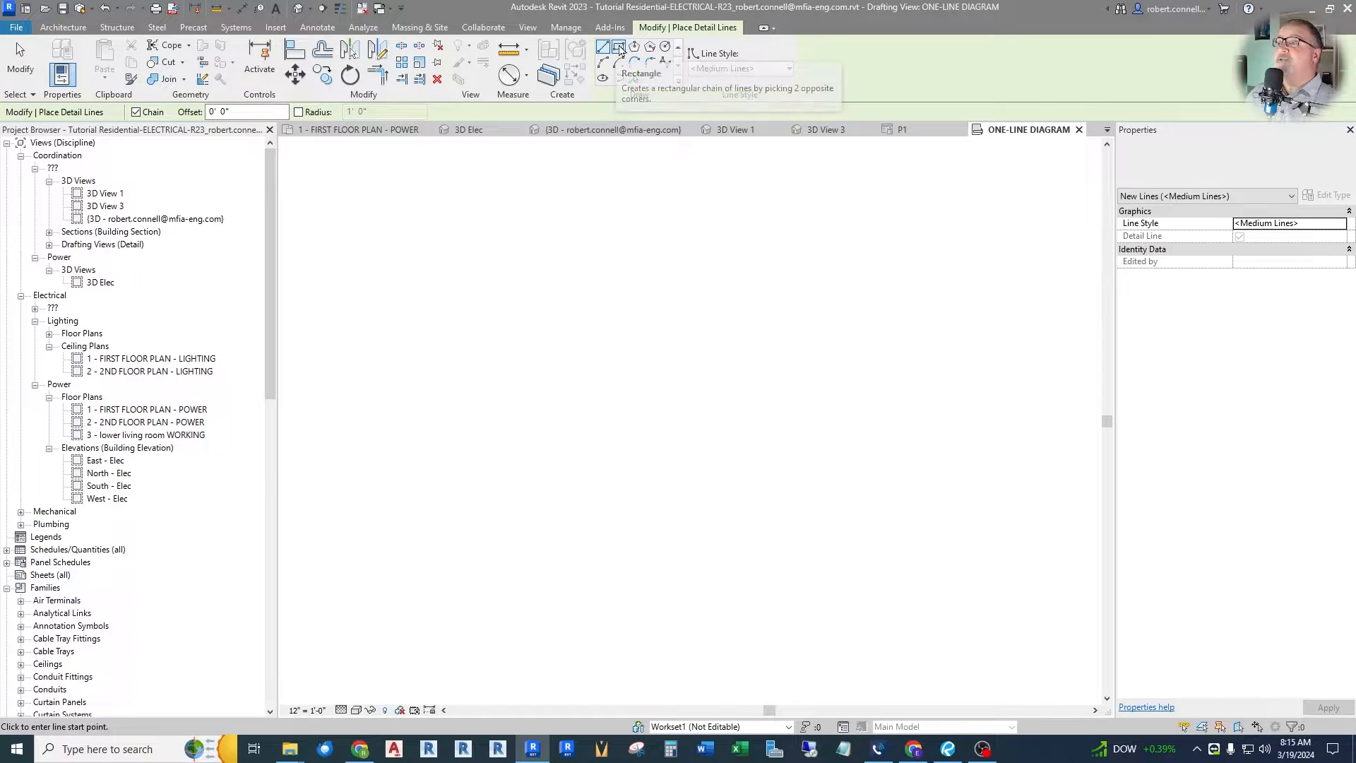
click(619, 46)
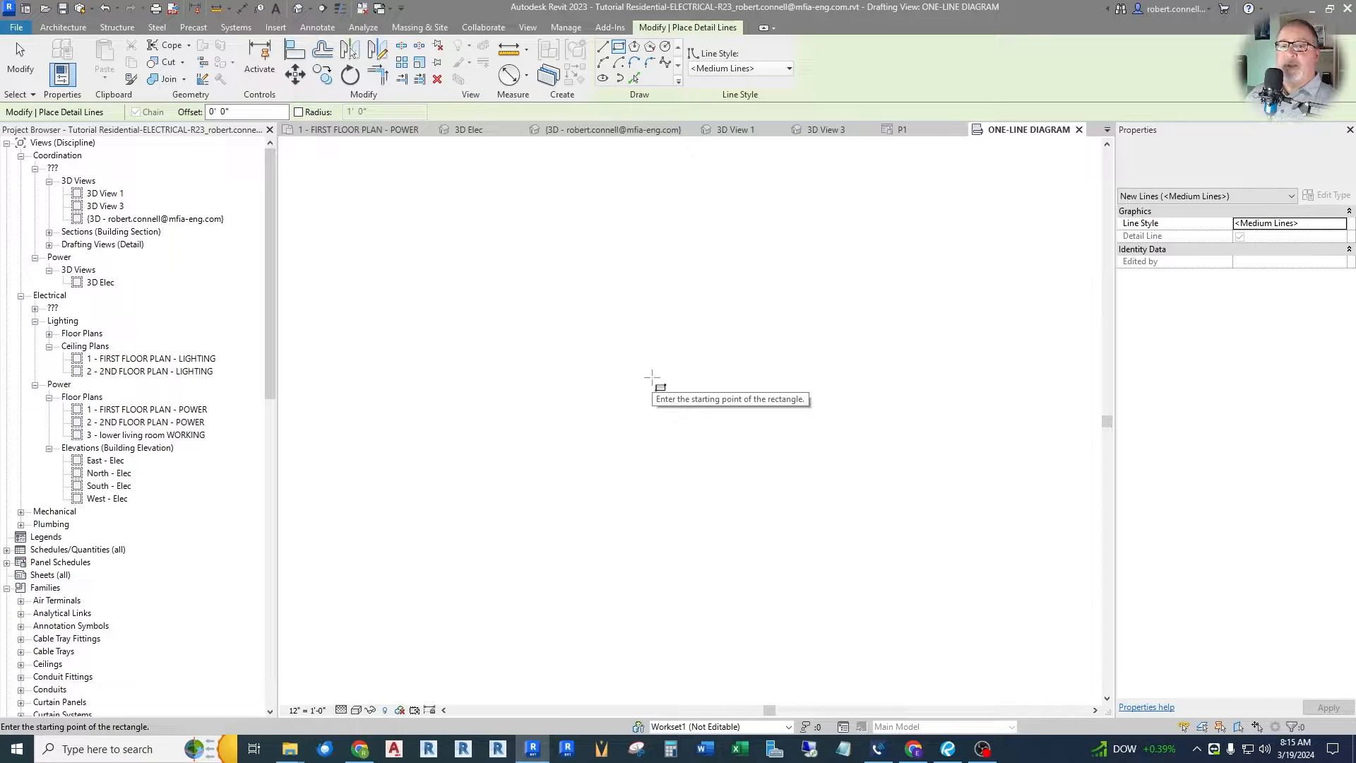
click(631, 340)
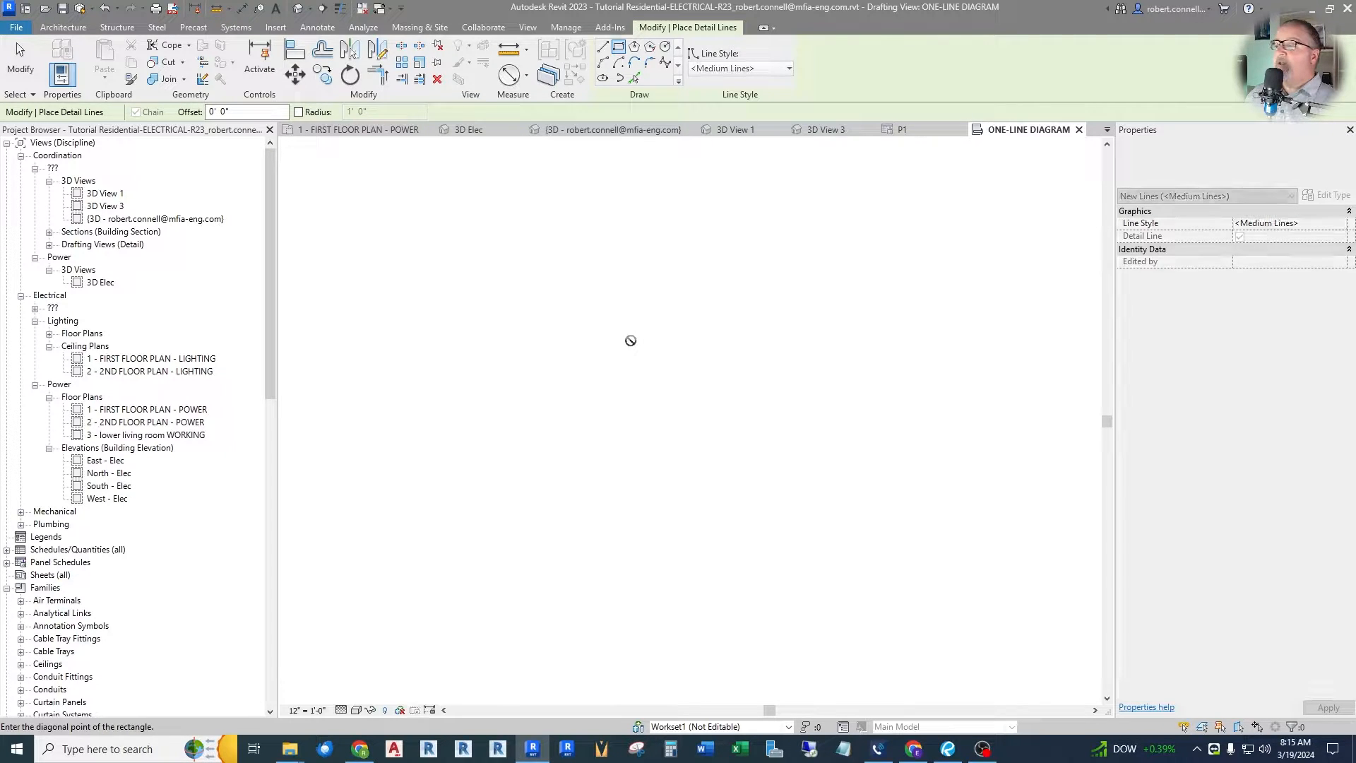
scroll(700, 427, up, 3)
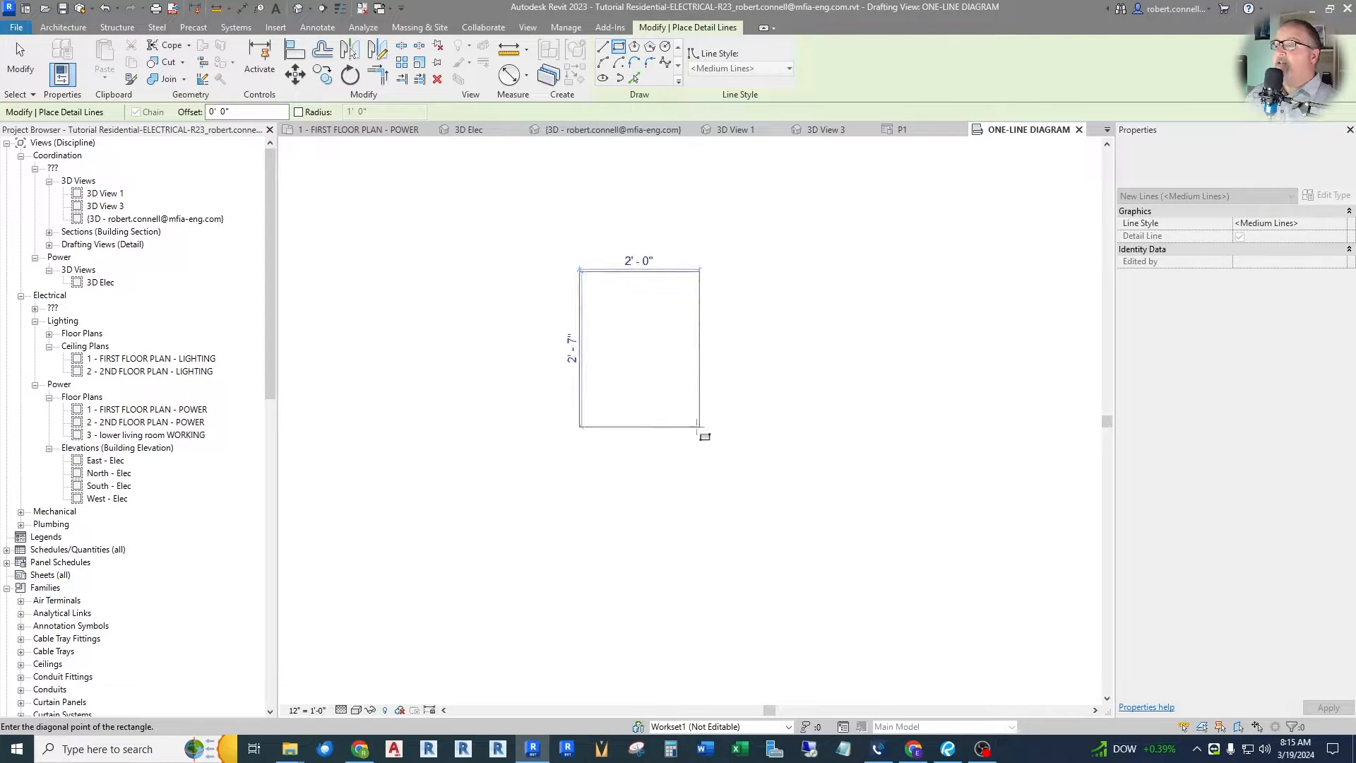
scroll(700, 426, up, 2)
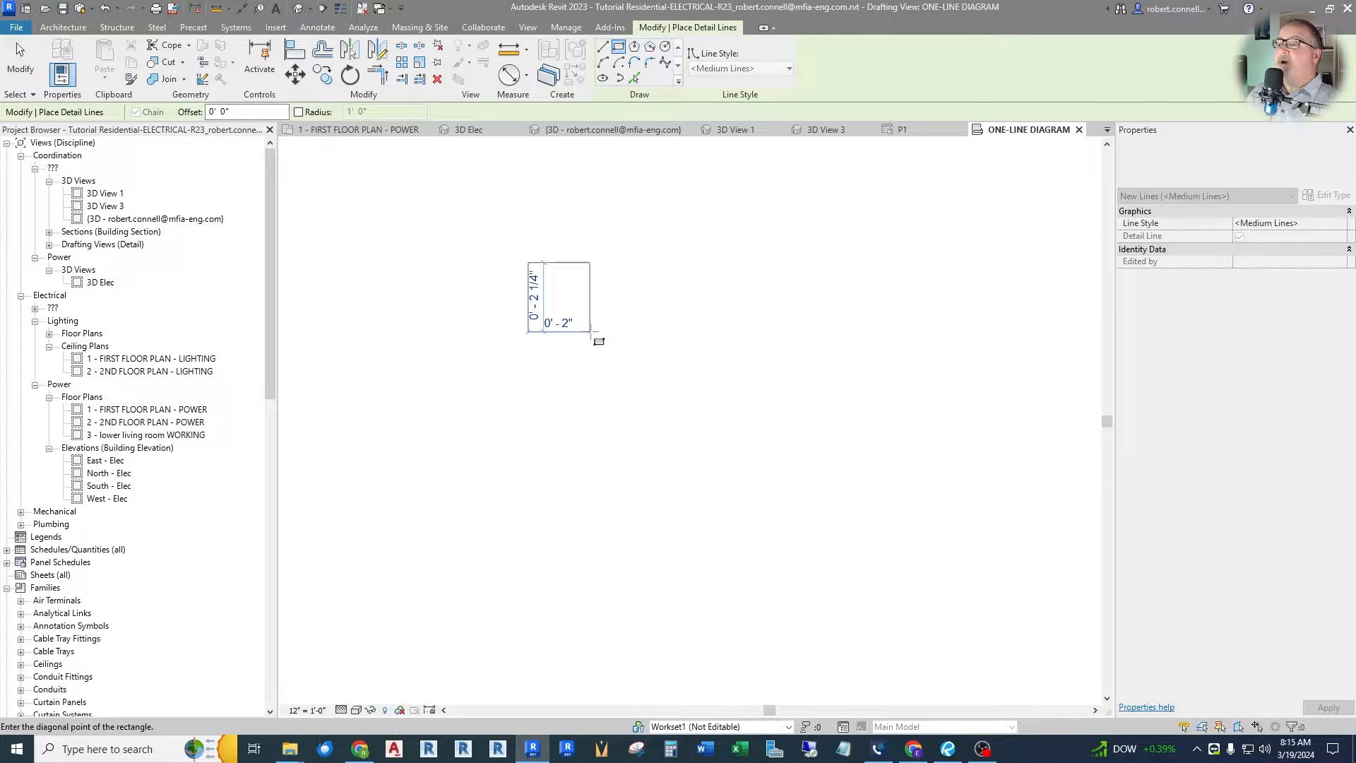
scroll(592, 332, up, 4)
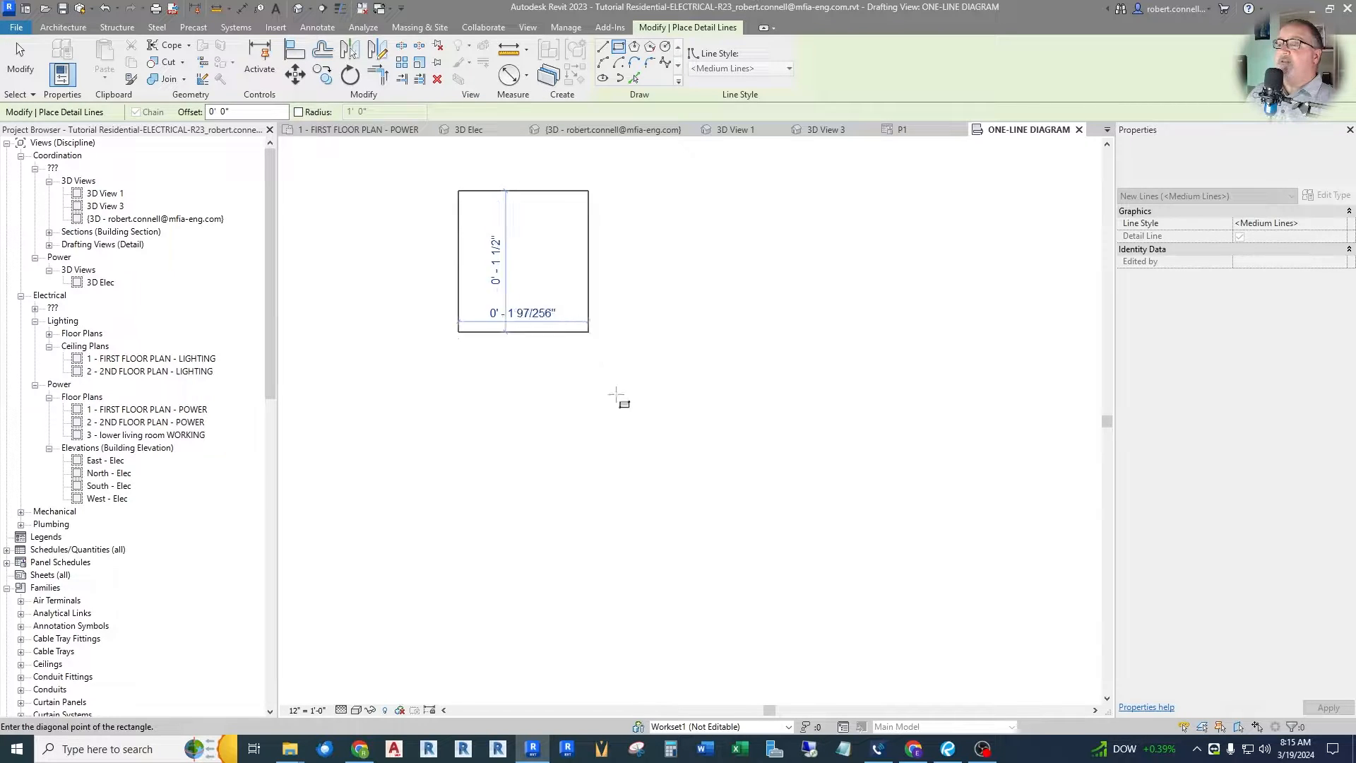
scroll(616, 395, down, 1)
scroll(497, 248, up, 3)
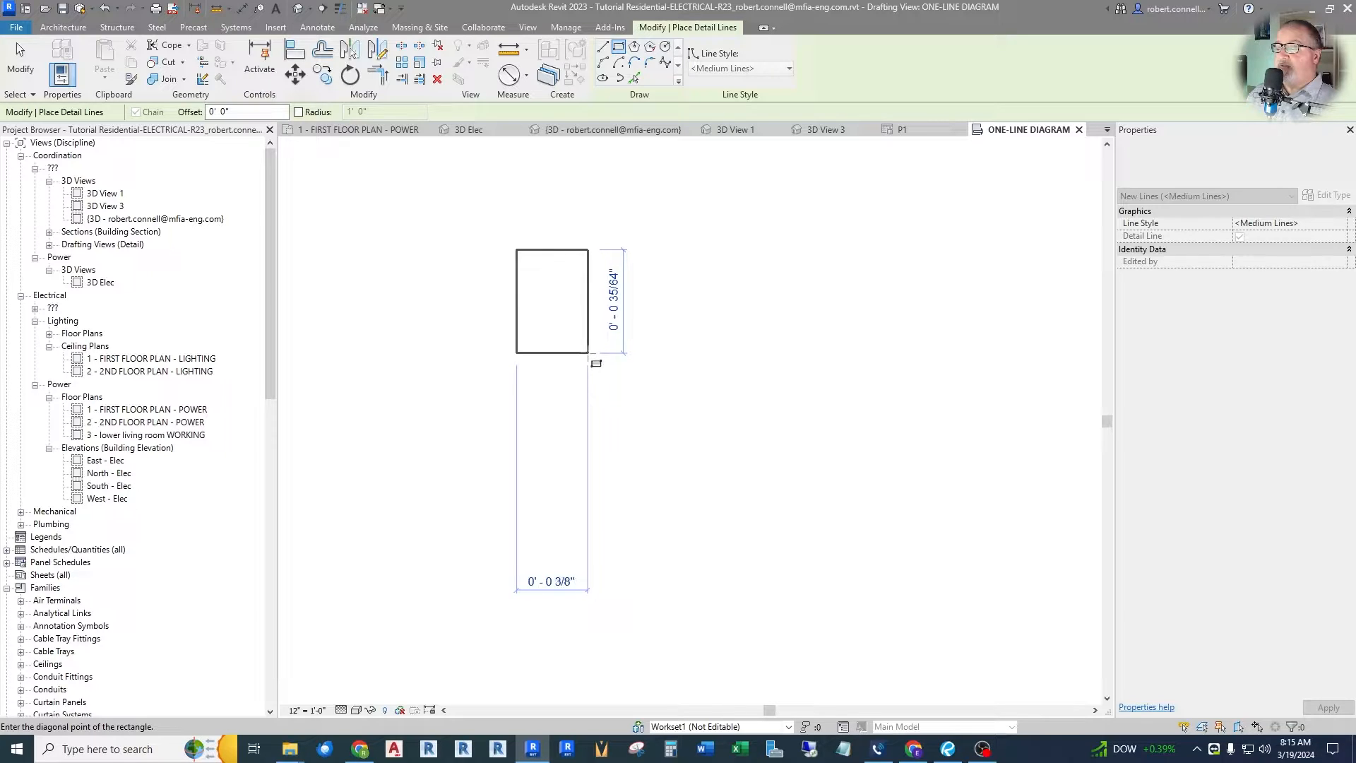
scroll(596, 369, down, 4)
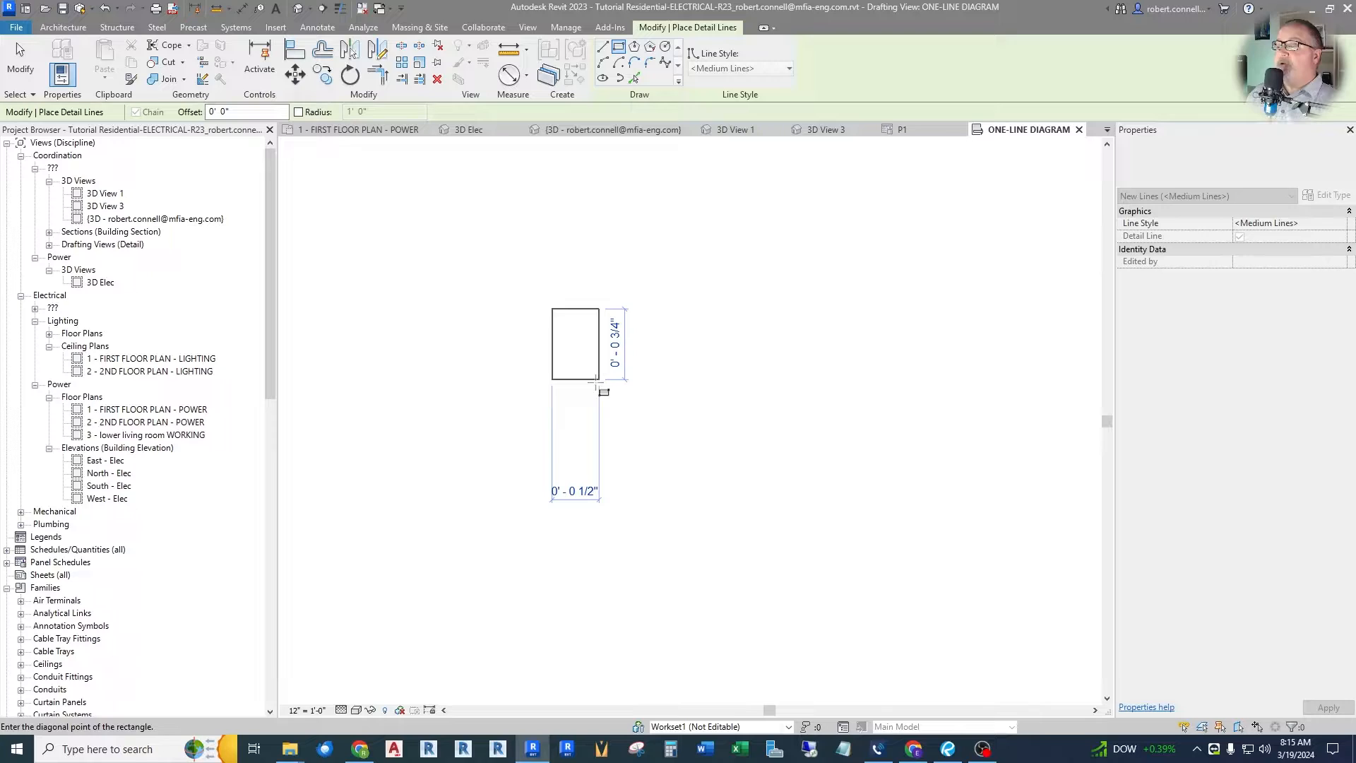
click(599, 382)
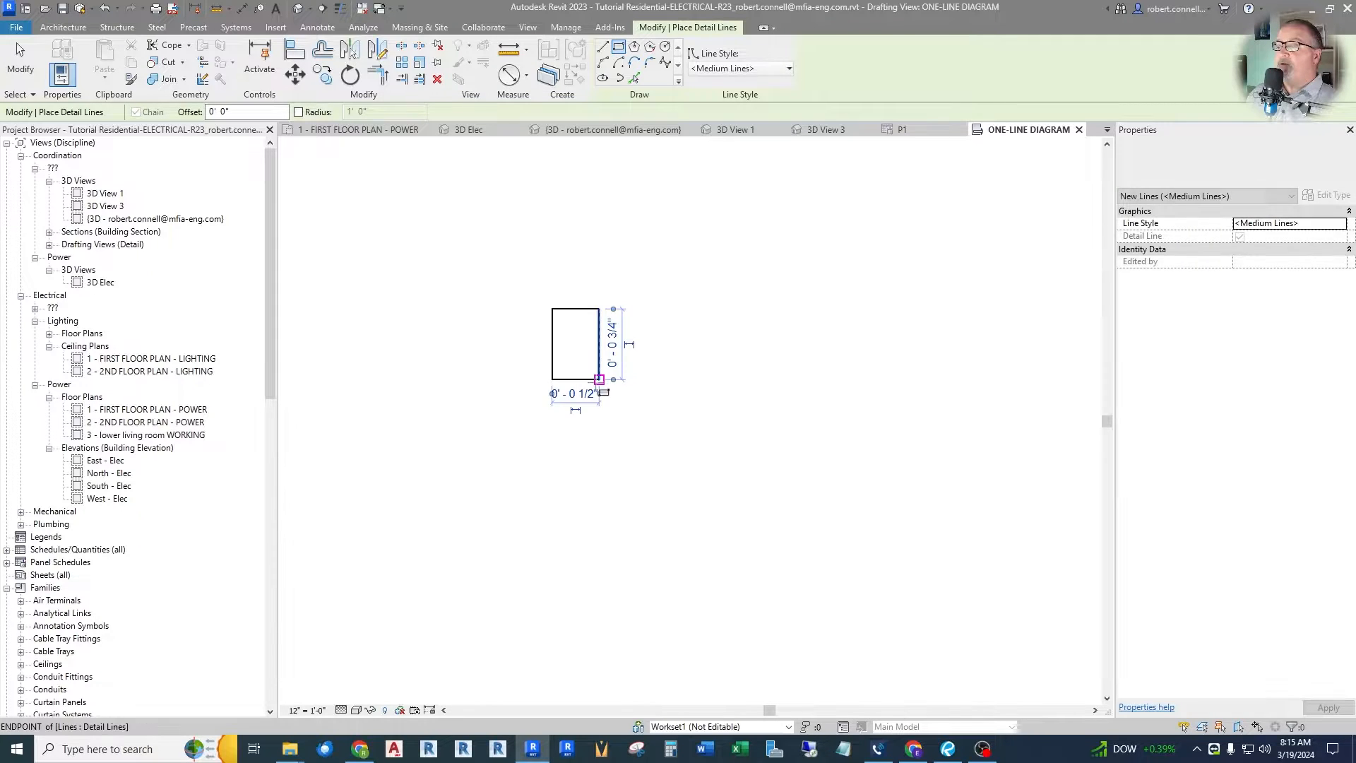
Set the height of the drawn rectangle to 3/4" by its lower edge
key(Escape)
key(Escape)
scroll(575, 348, up, 5)
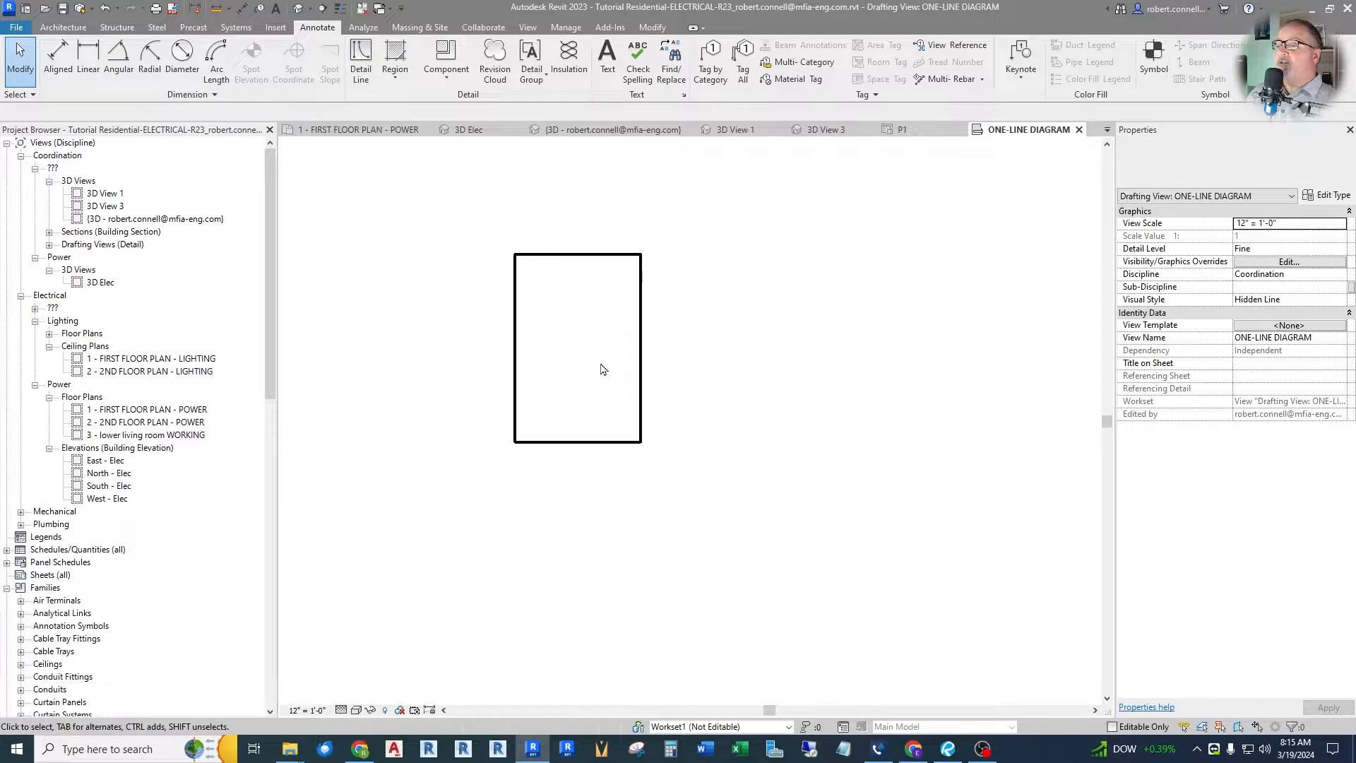
click(593, 442)
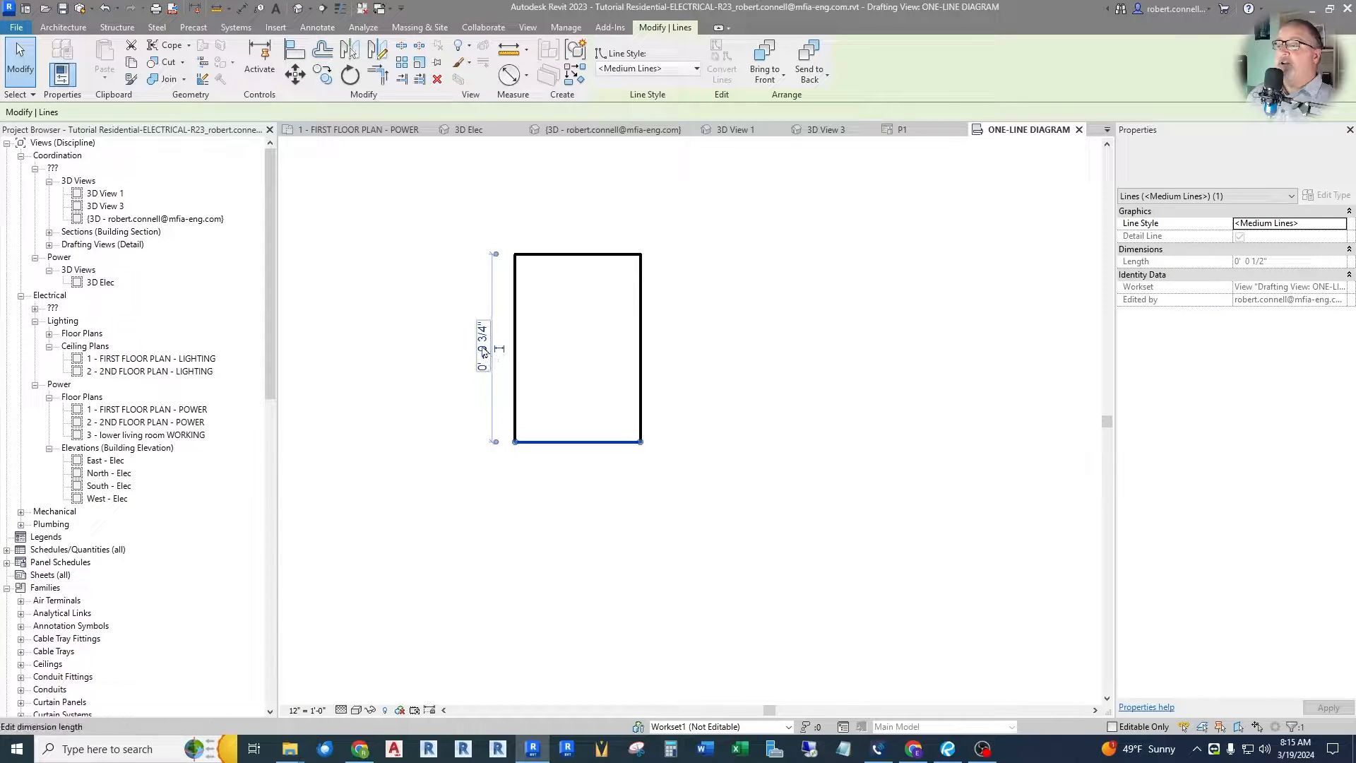
click(497, 363)
text(3/4")
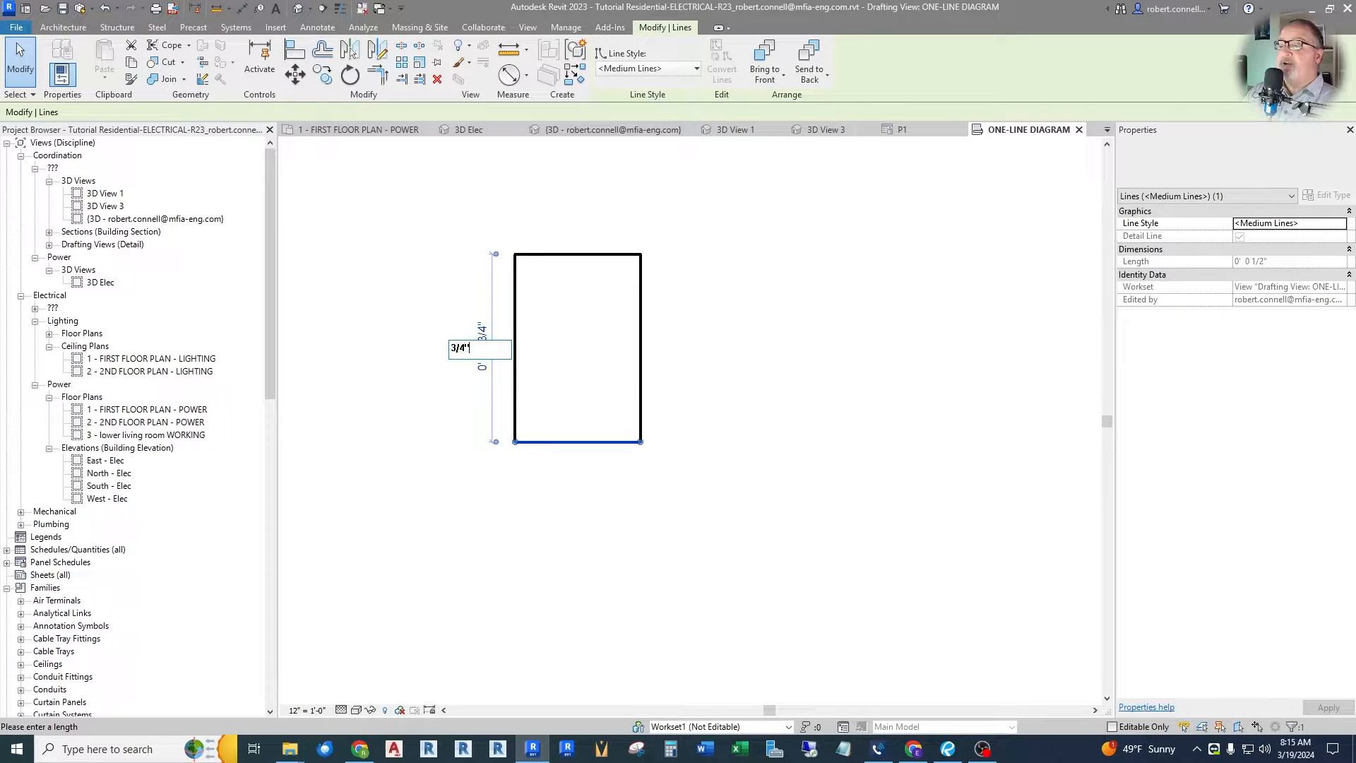
key(Return)
key(Escape)
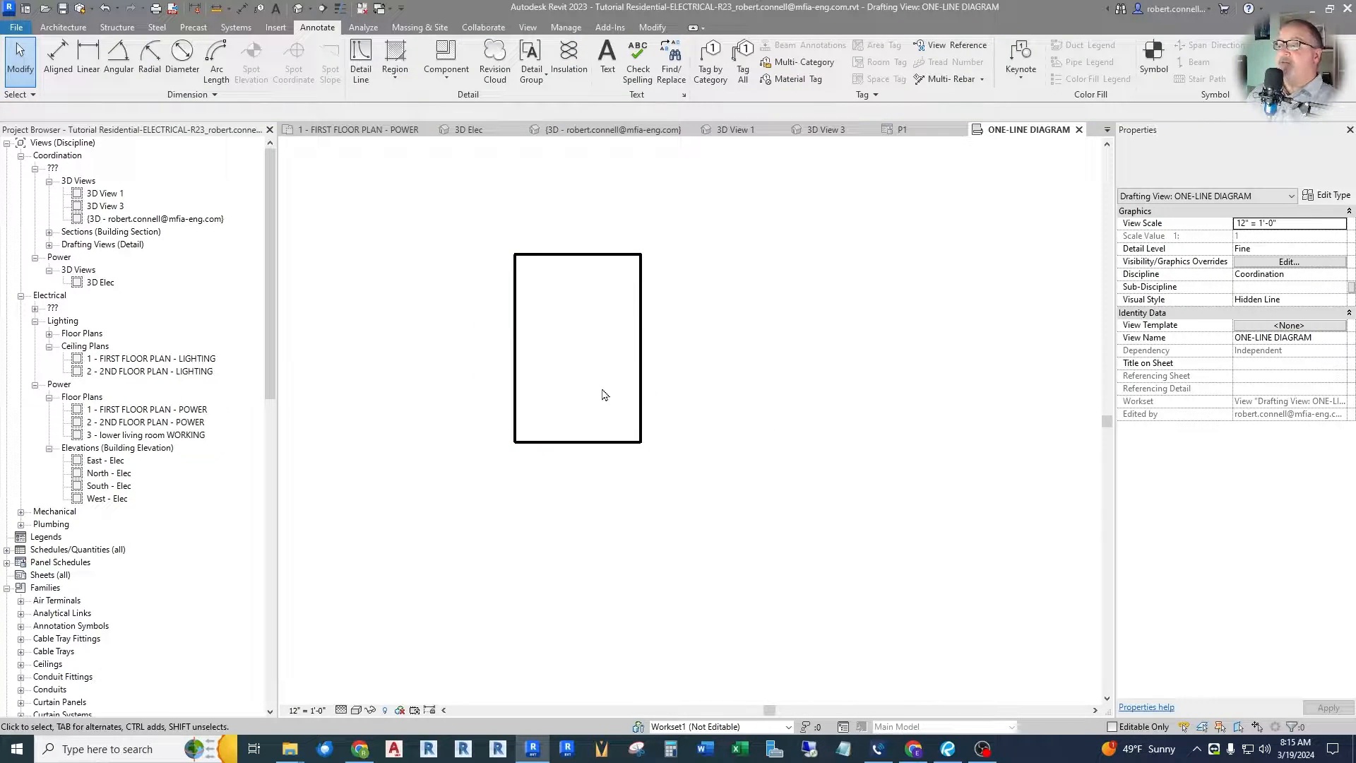
Place the centre-aligned text PANEL in the upper part of the rectangle and shift it to sit centred between the sides
scroll(635, 409, down, 3)
scroll(543, 431, up, 3)
scroll(696, 344, up, 1)
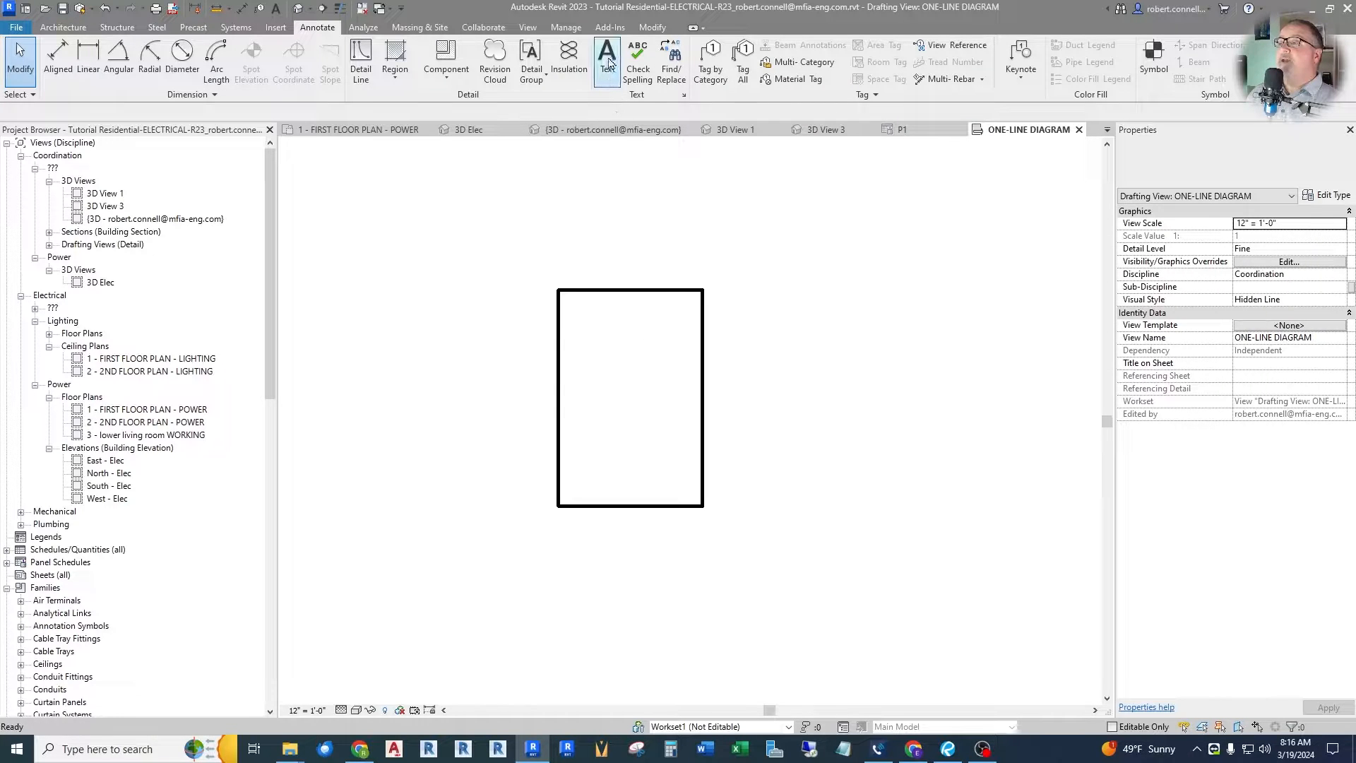
click(609, 62)
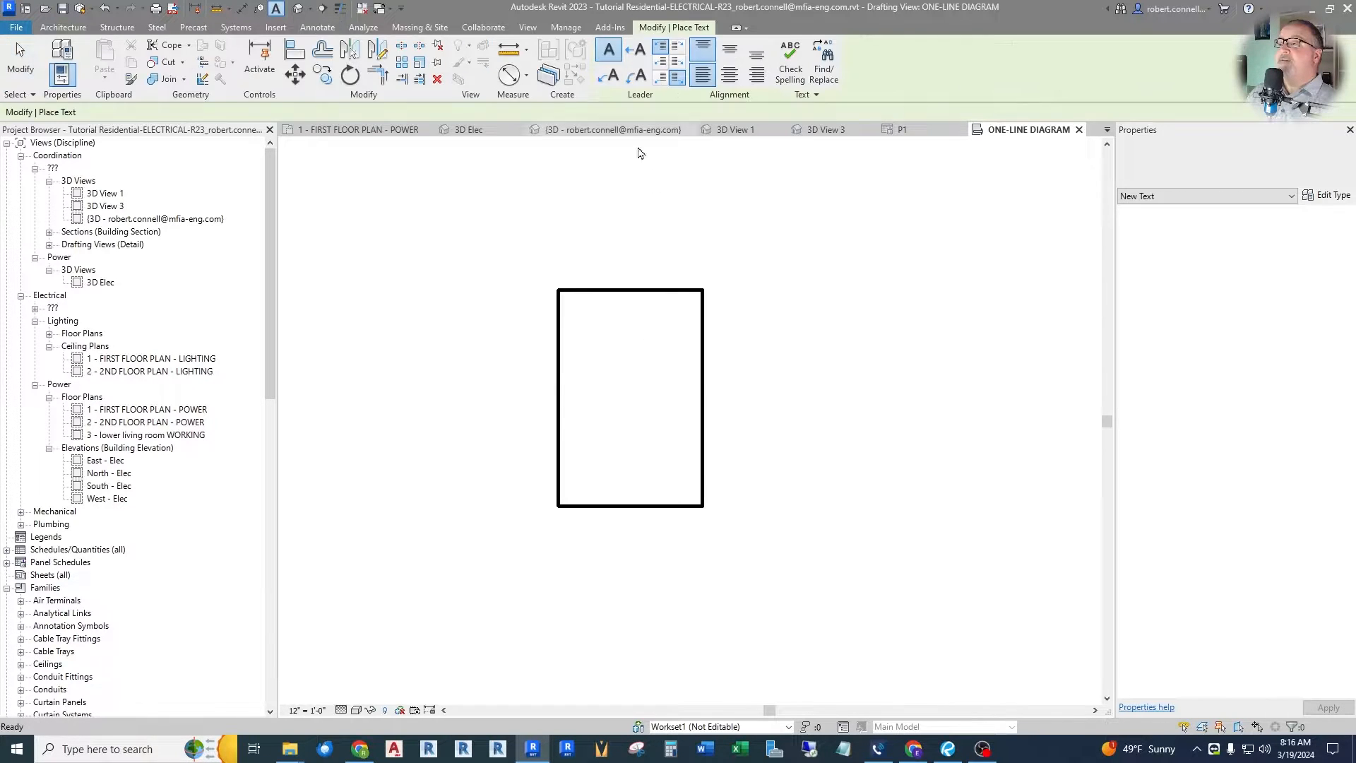
click(699, 74)
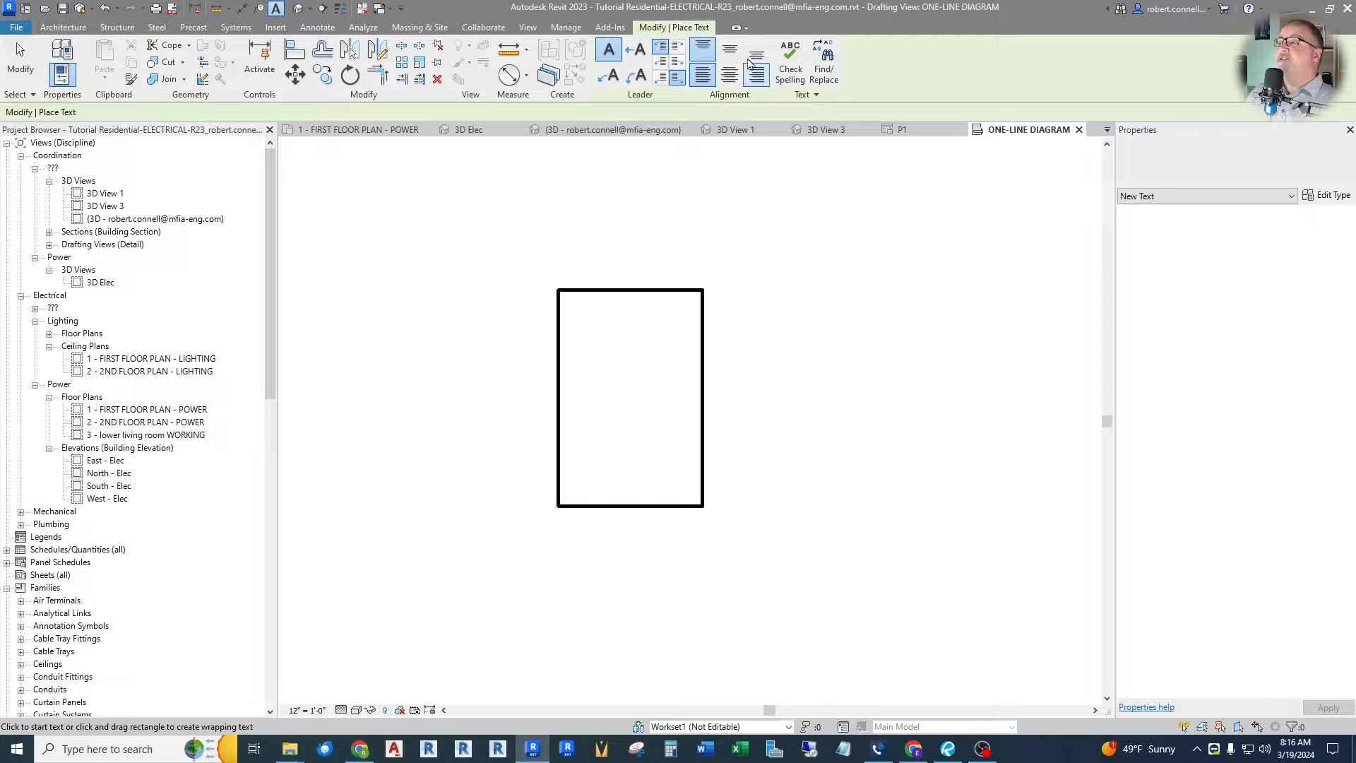
click(703, 55)
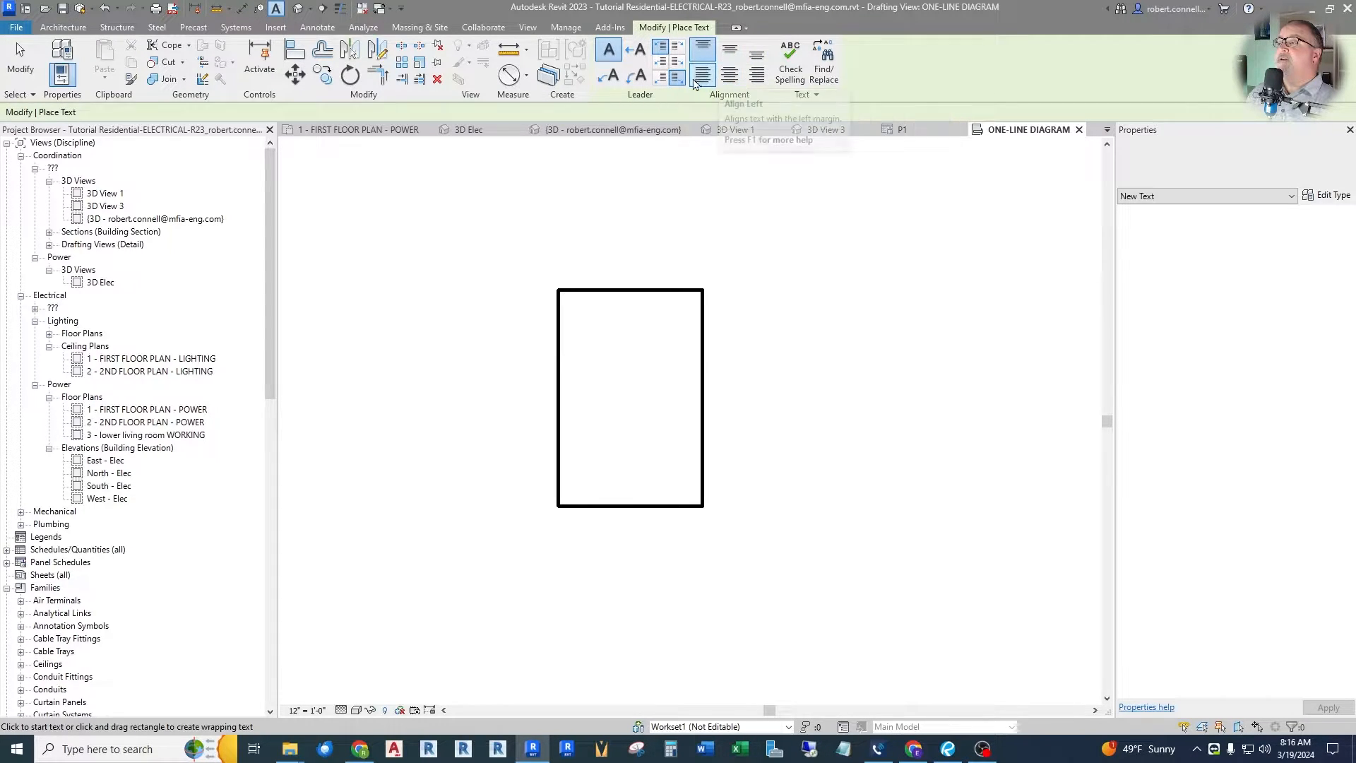
click(730, 75)
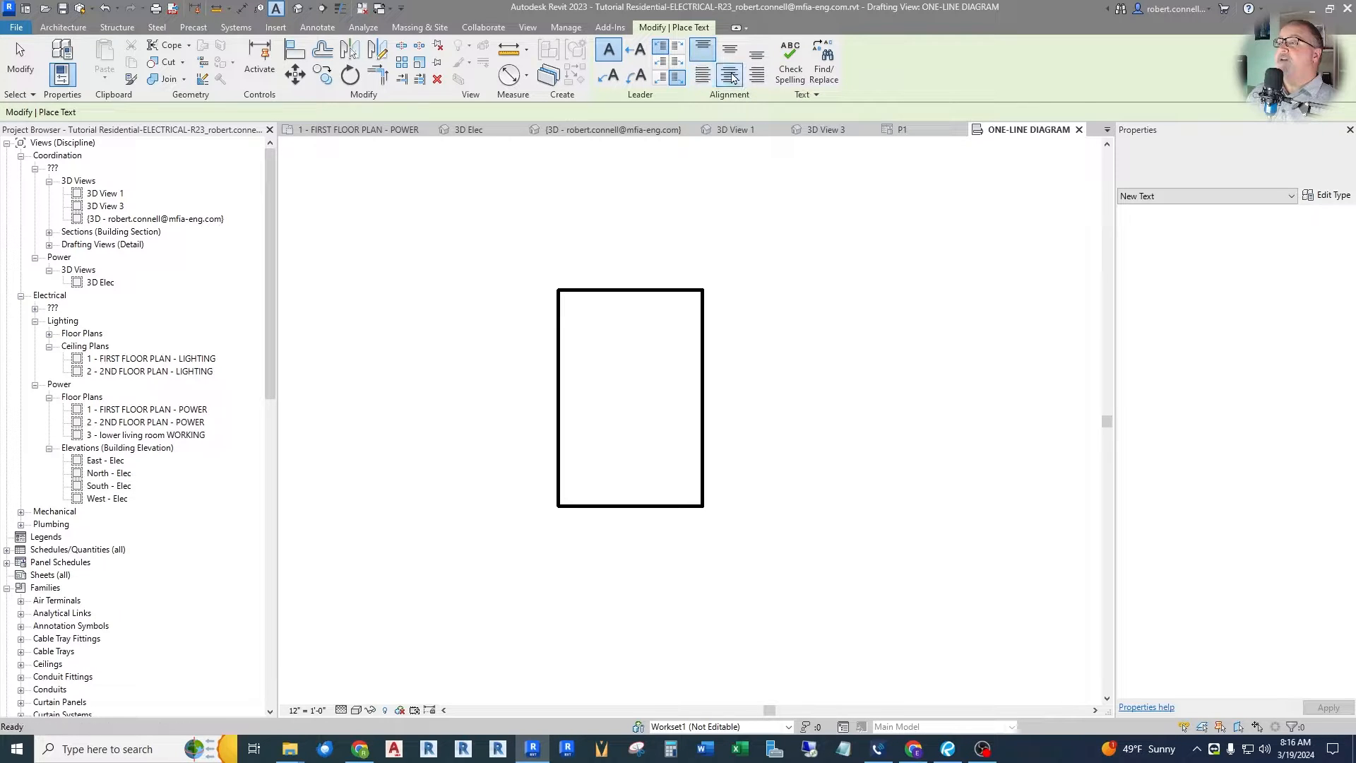
click(618, 315)
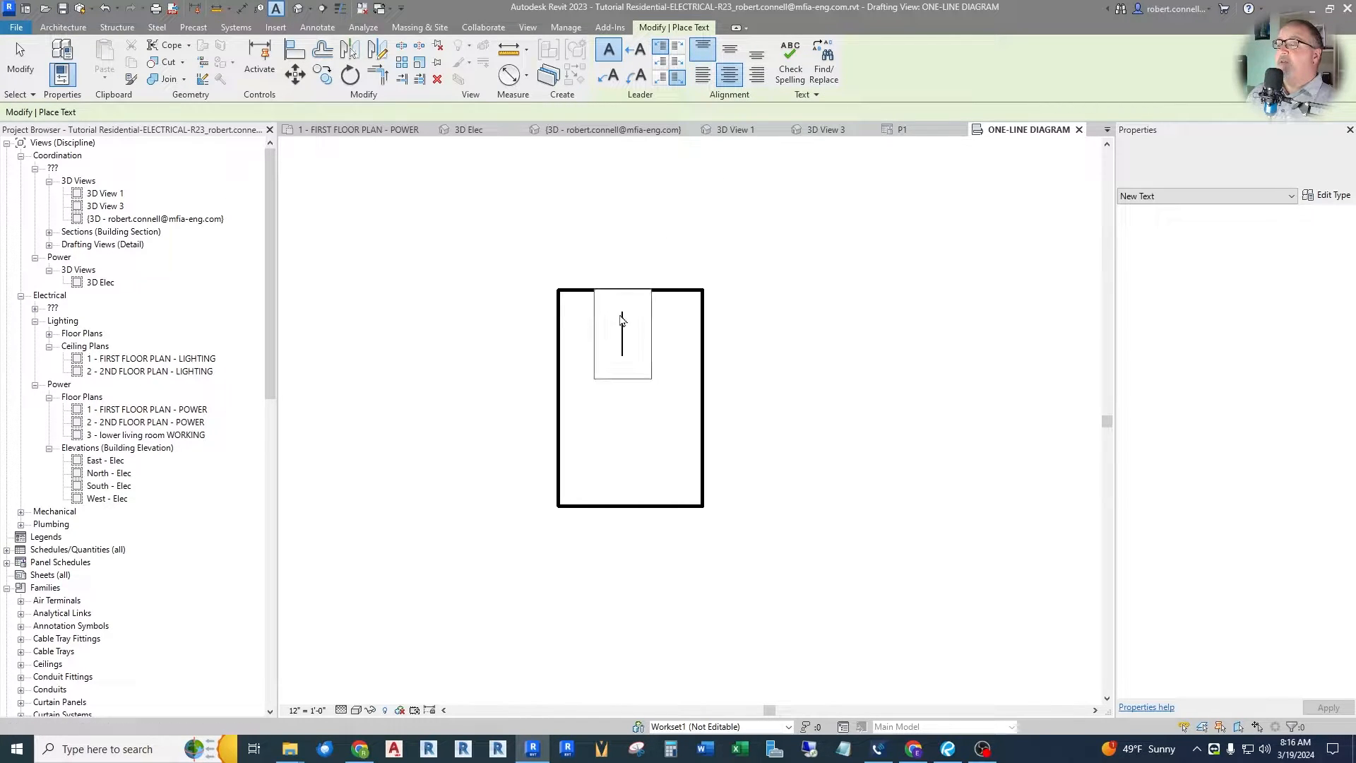
text(PANEL)
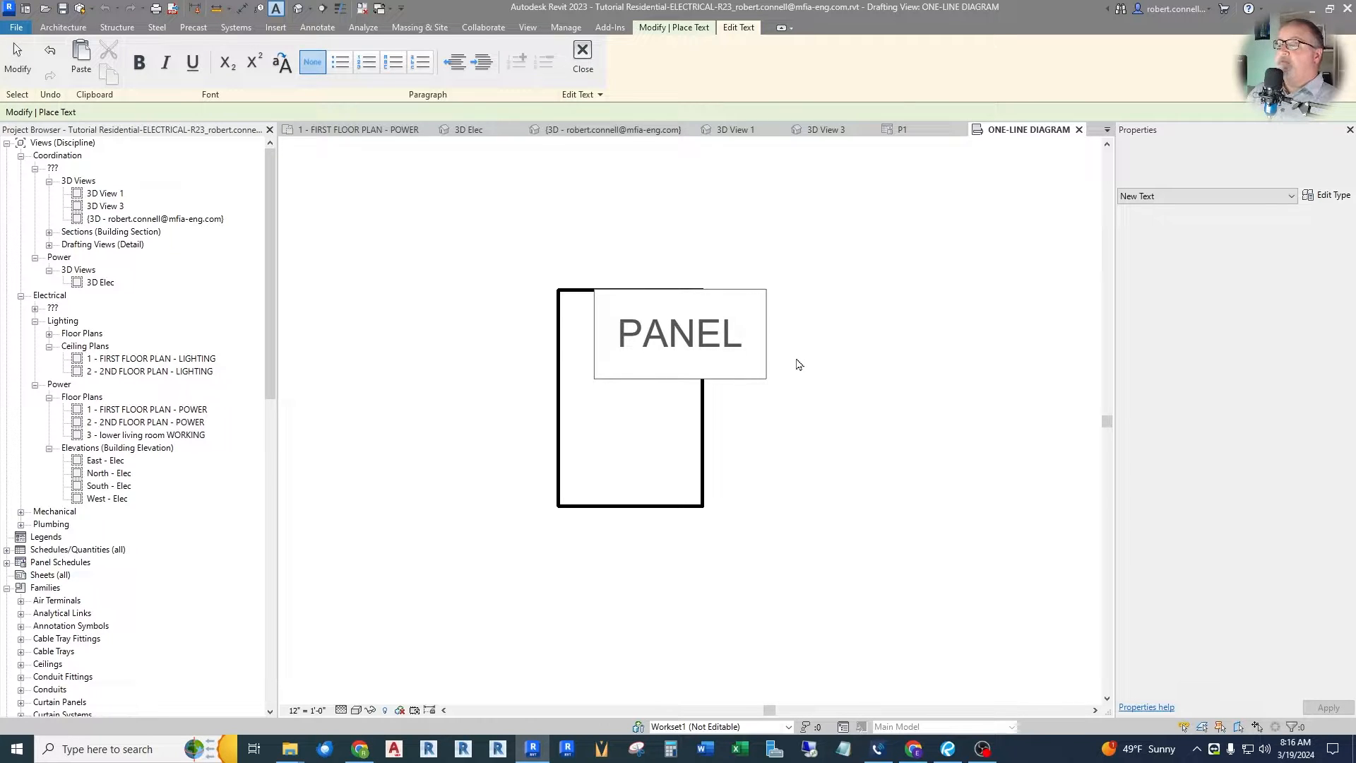
click(796, 363)
drag(531, 289, 542, 290)
key(Escape)
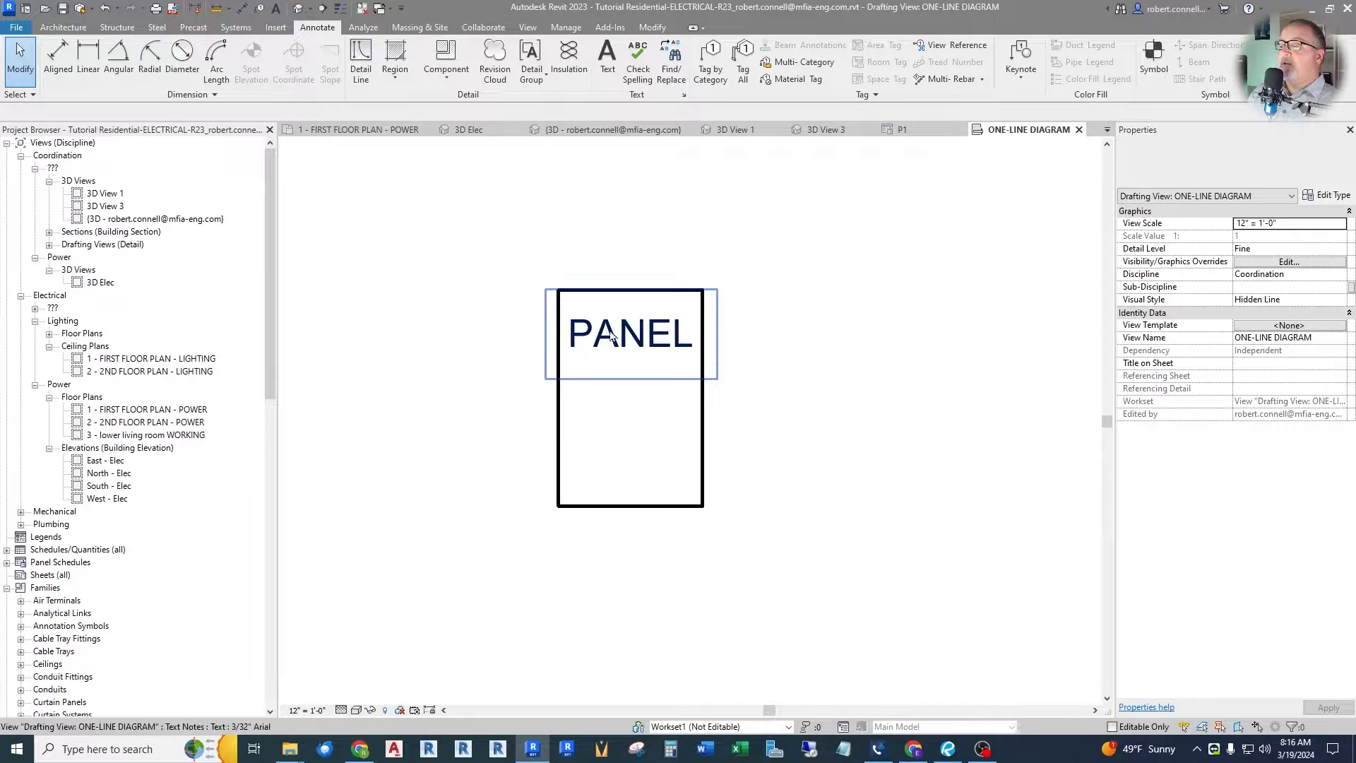
Add the text P1 below PANEL inside the rectangle, centre-aligned
click(607, 60)
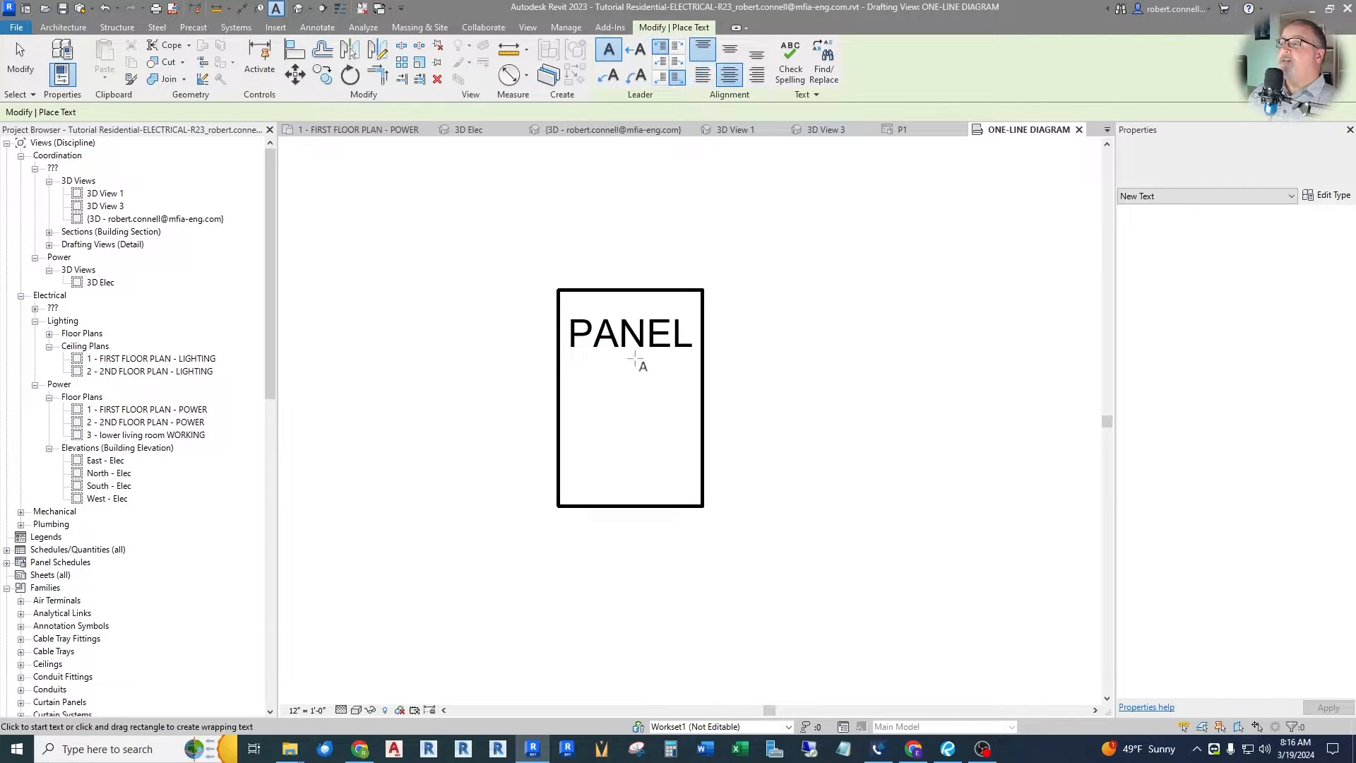
click(622, 416)
text(P1)
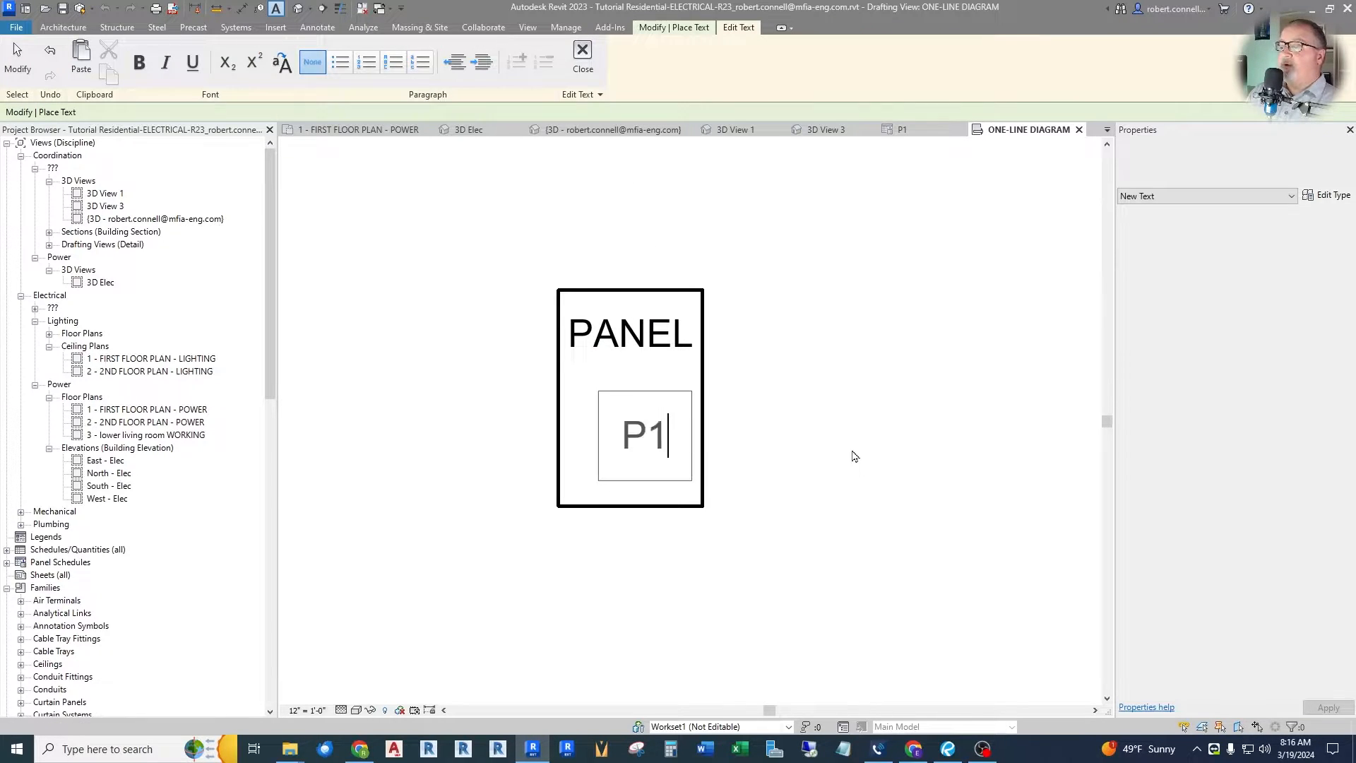
click(853, 452)
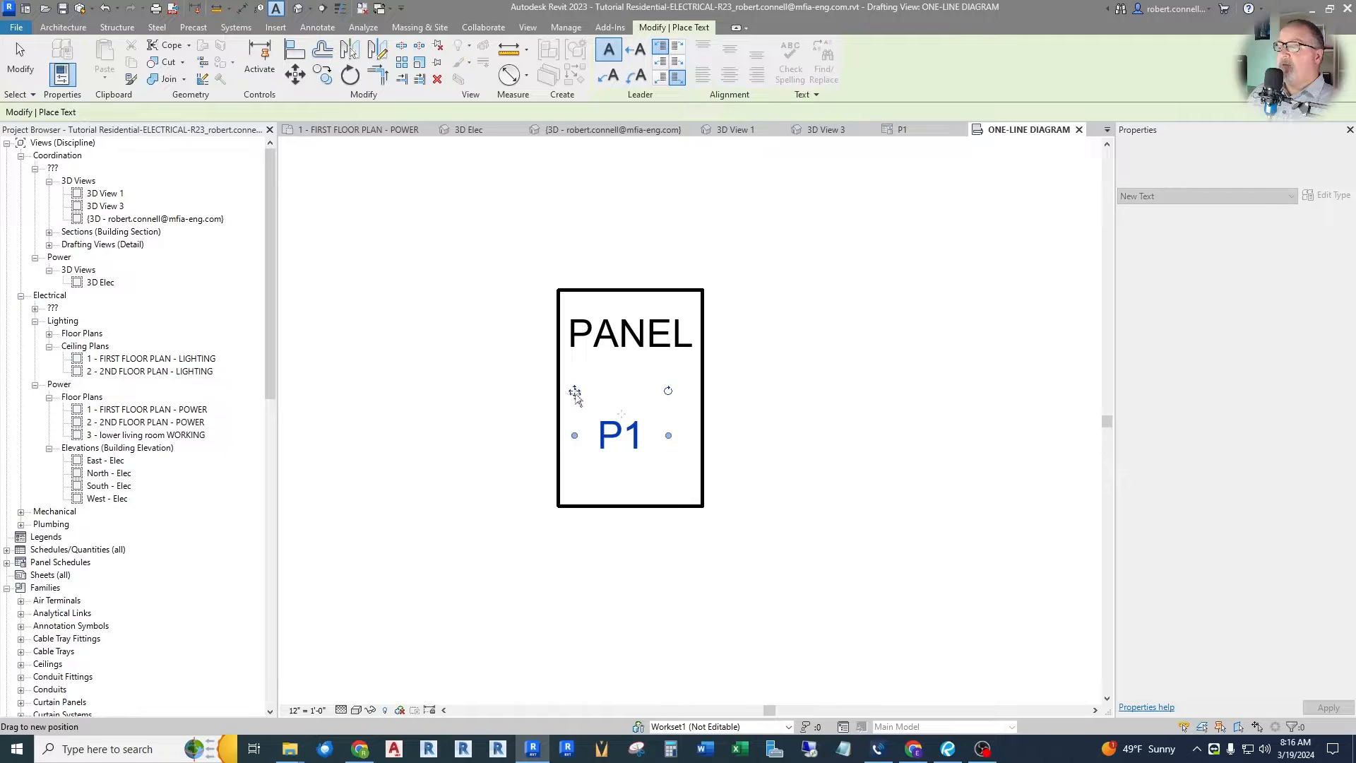
key(Escape)
key(Escape)
scroll(595, 495, down, 5)
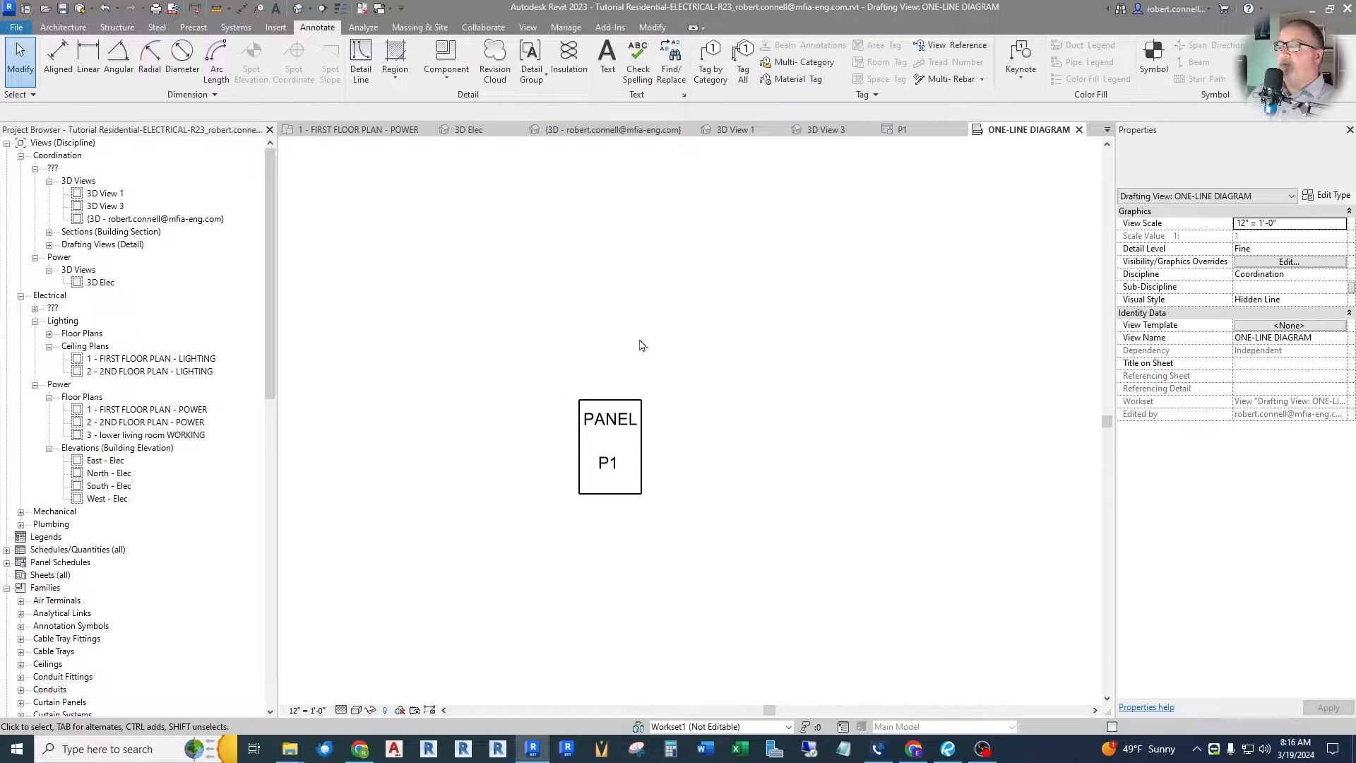
click(361, 68)
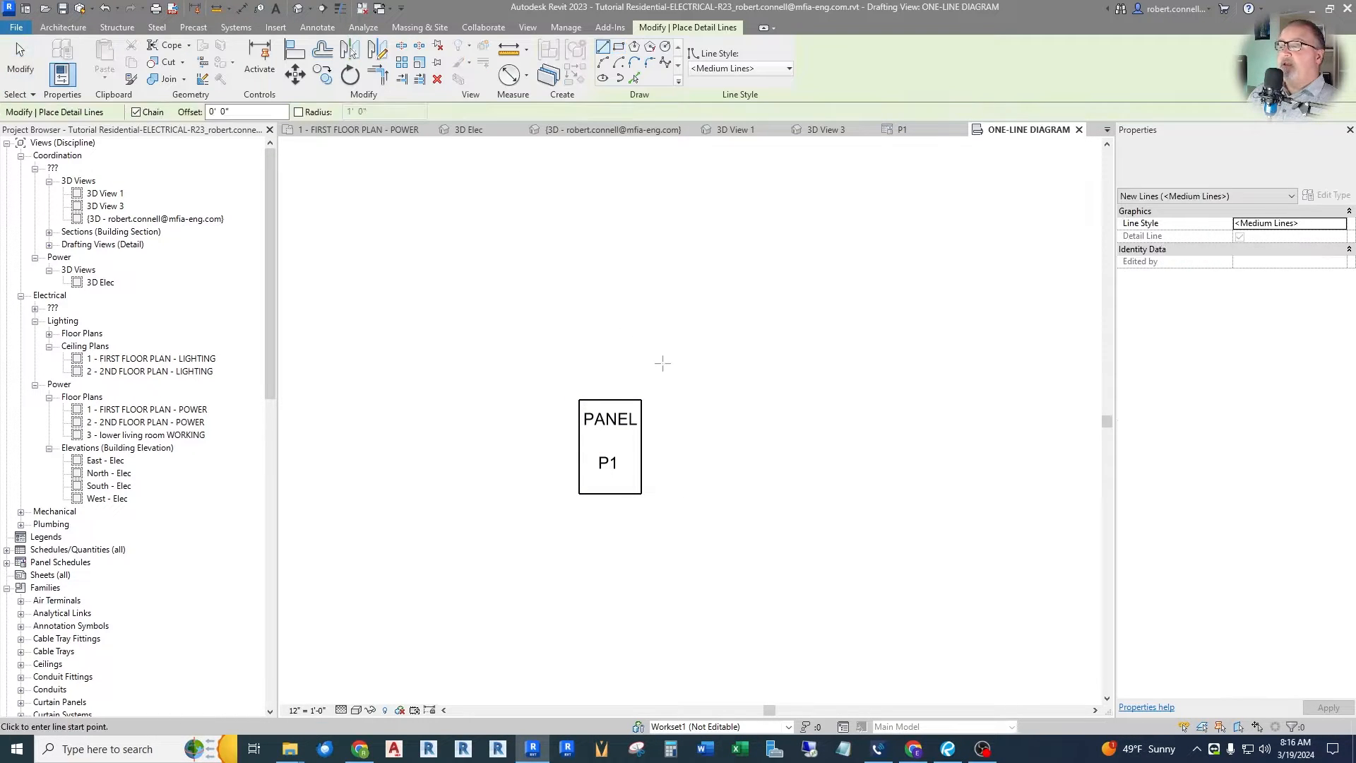
scroll(653, 466, down, 1)
scroll(622, 422, up, 2)
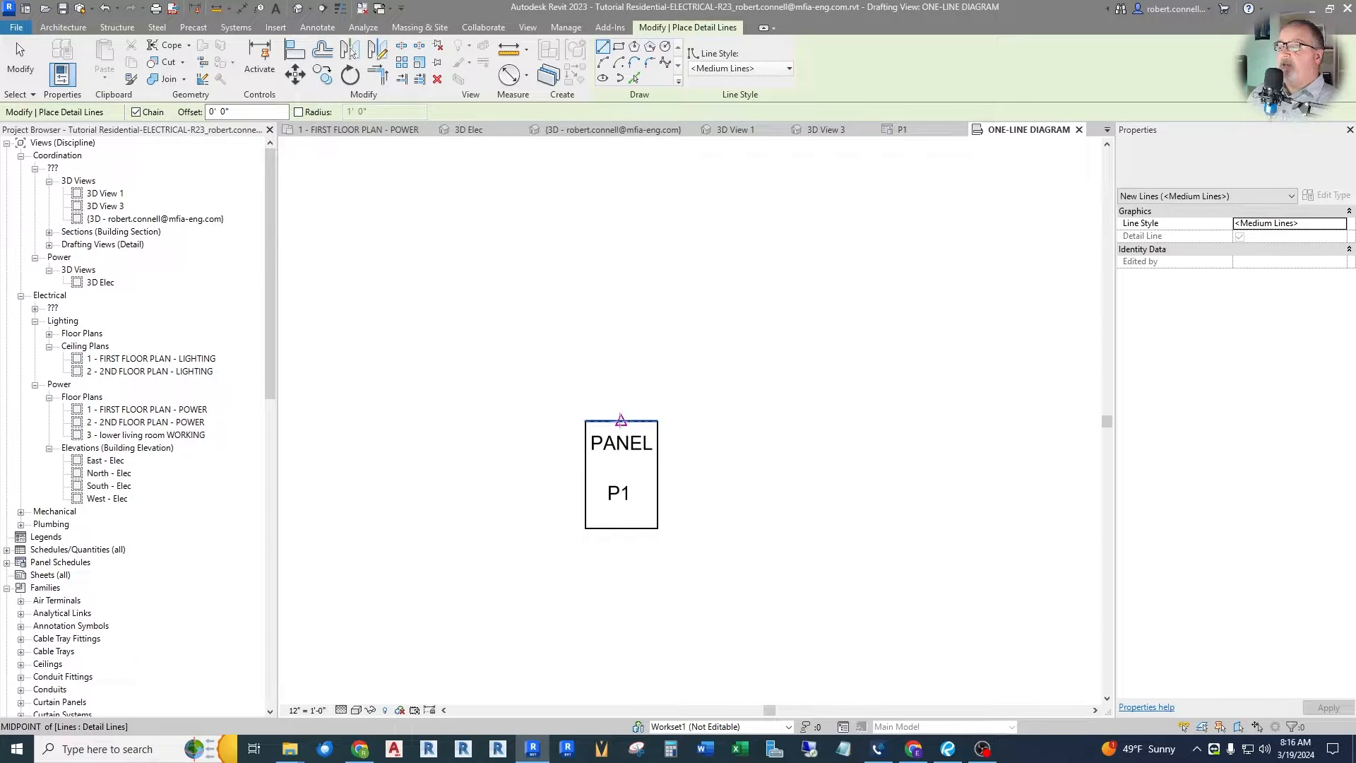
click(621, 420)
key(Escape)
key(Escape)
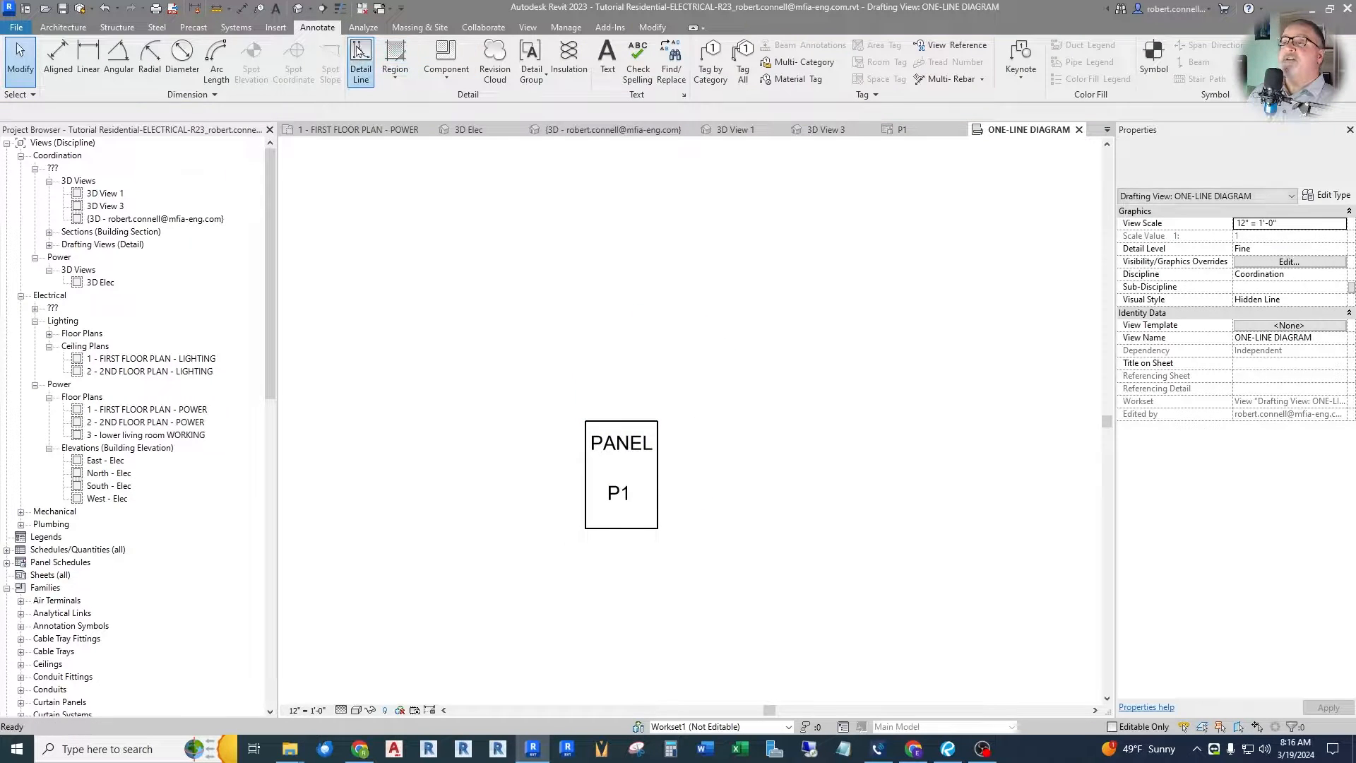
Draw a vertical detail line upward from the midpoint of the panel box's top edge, about as long as the box is high
click(359, 53)
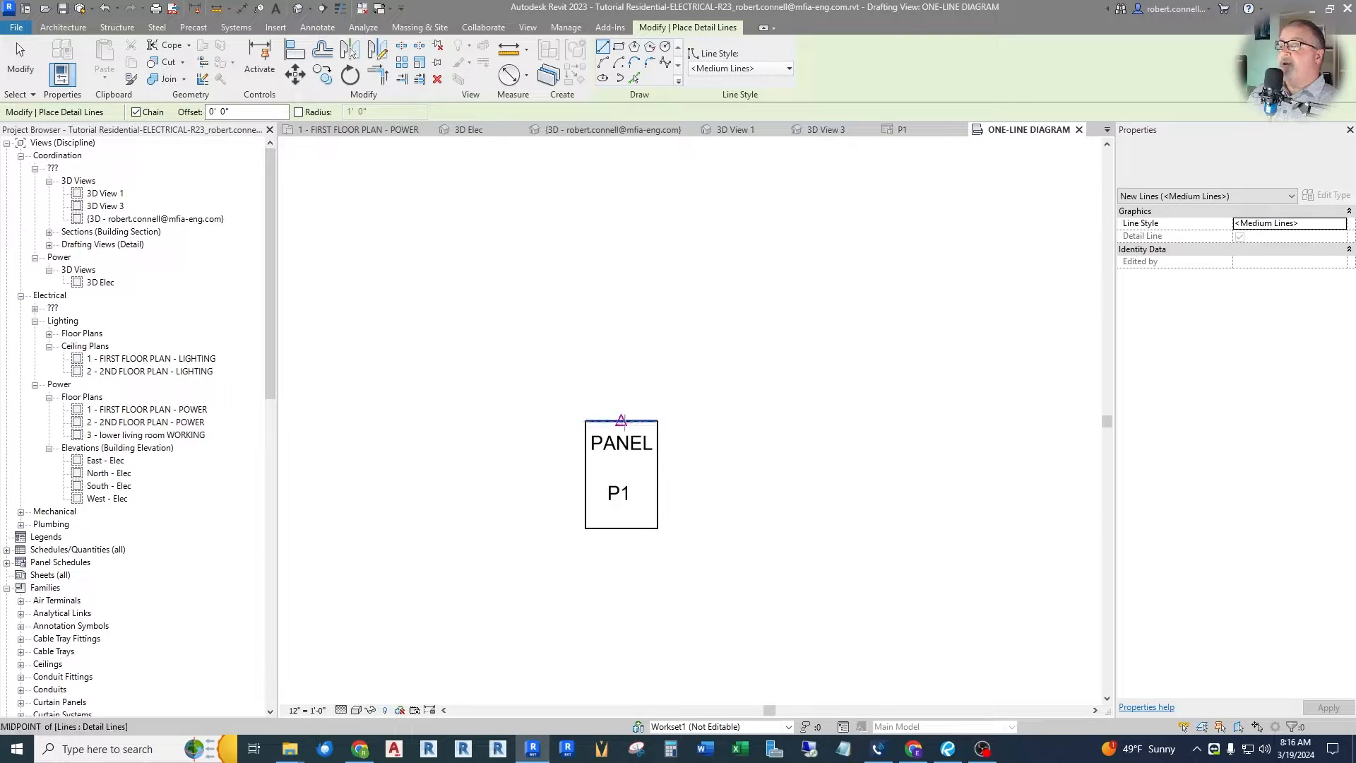
click(621, 421)
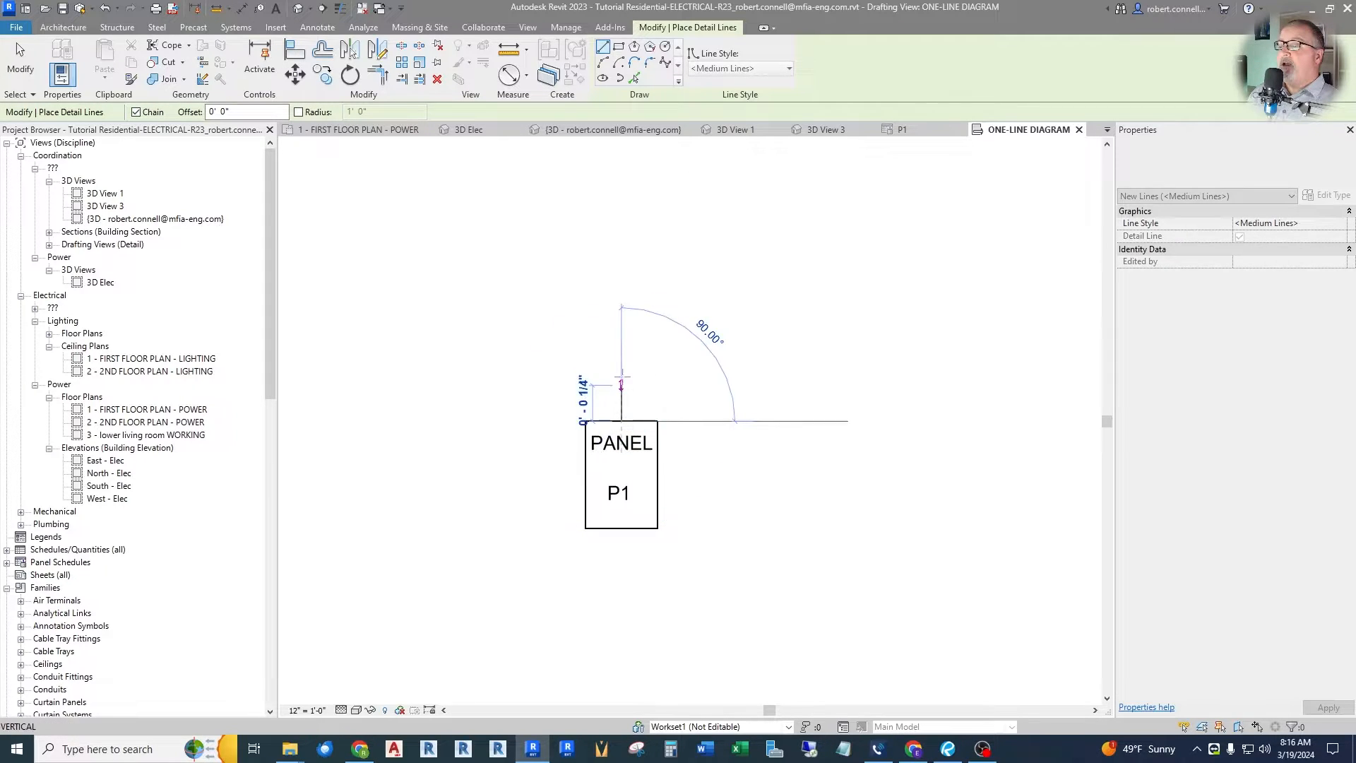
click(621, 313)
key(Escape)
key(Escape)
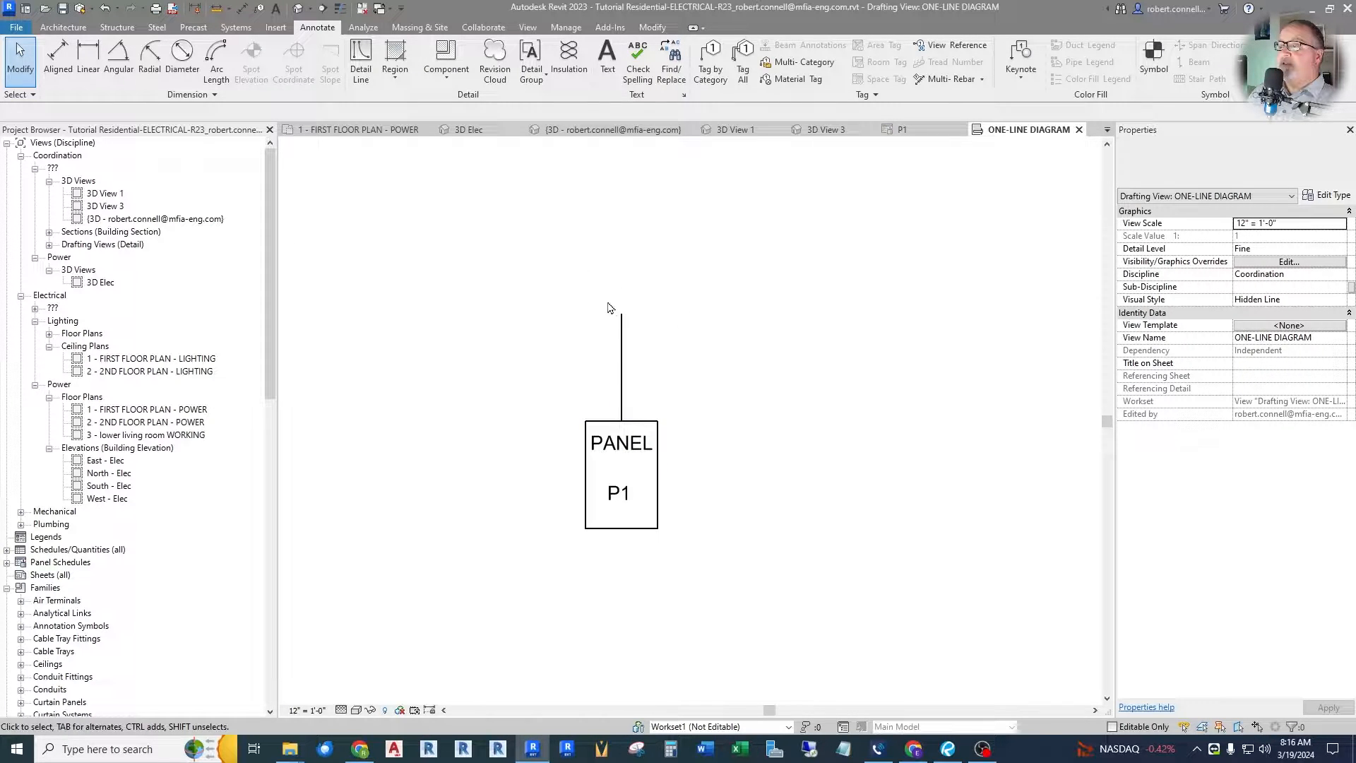
Place the text M above the upper end of the vertical line and centre it on that line
scroll(611, 308, up, 2)
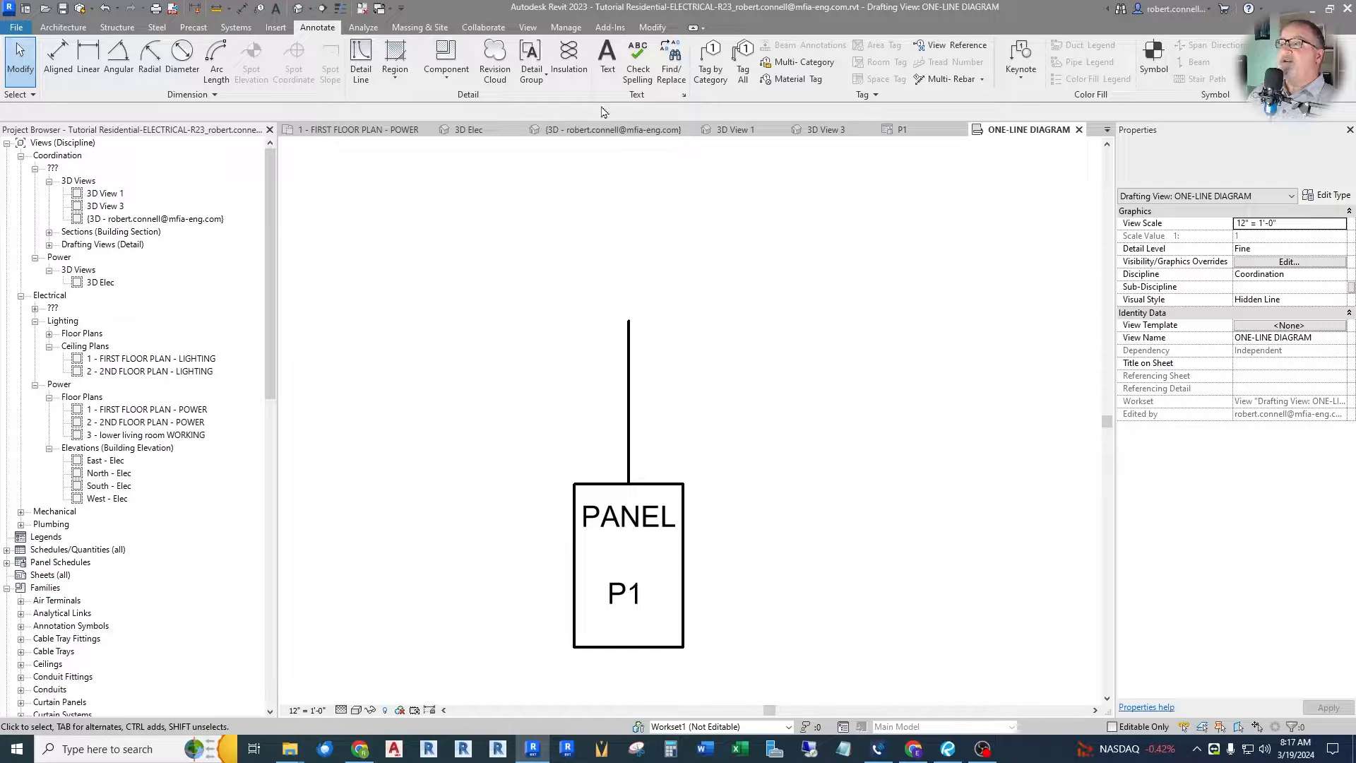
click(619, 285)
click(814, 274)
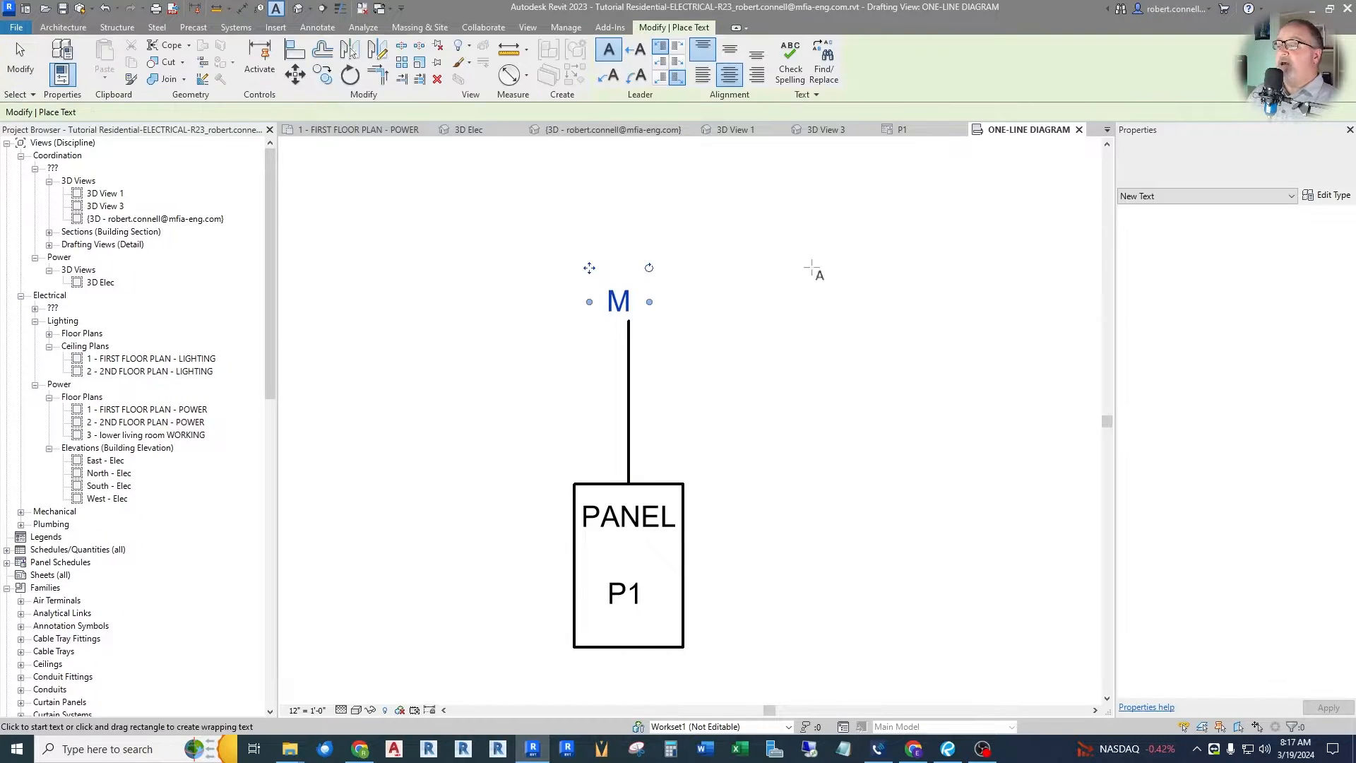
scroll(631, 315, up, 2)
drag(568, 245, 575, 228)
key(Escape)
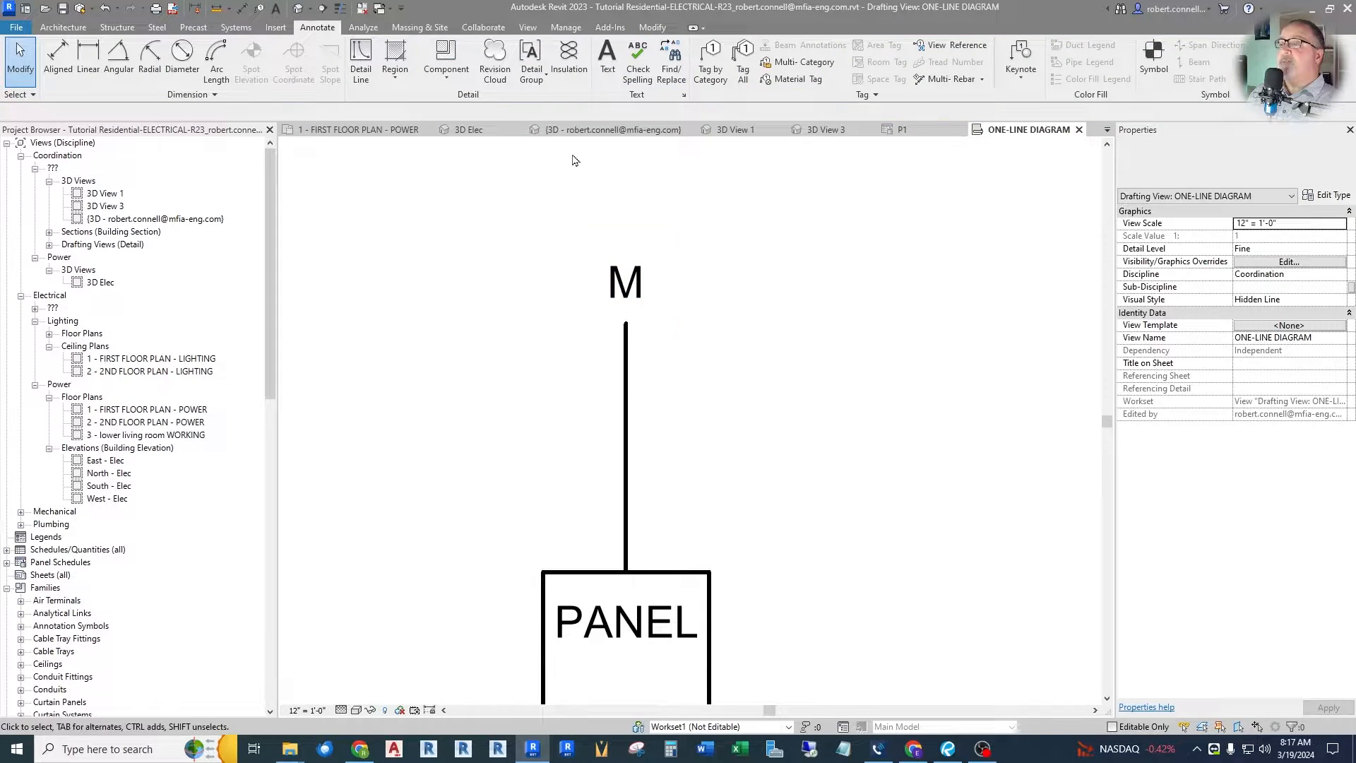
Draw a detail-line rectangle about 35/256" high tightly around the letter M, using the Medium Lines style
click(358, 56)
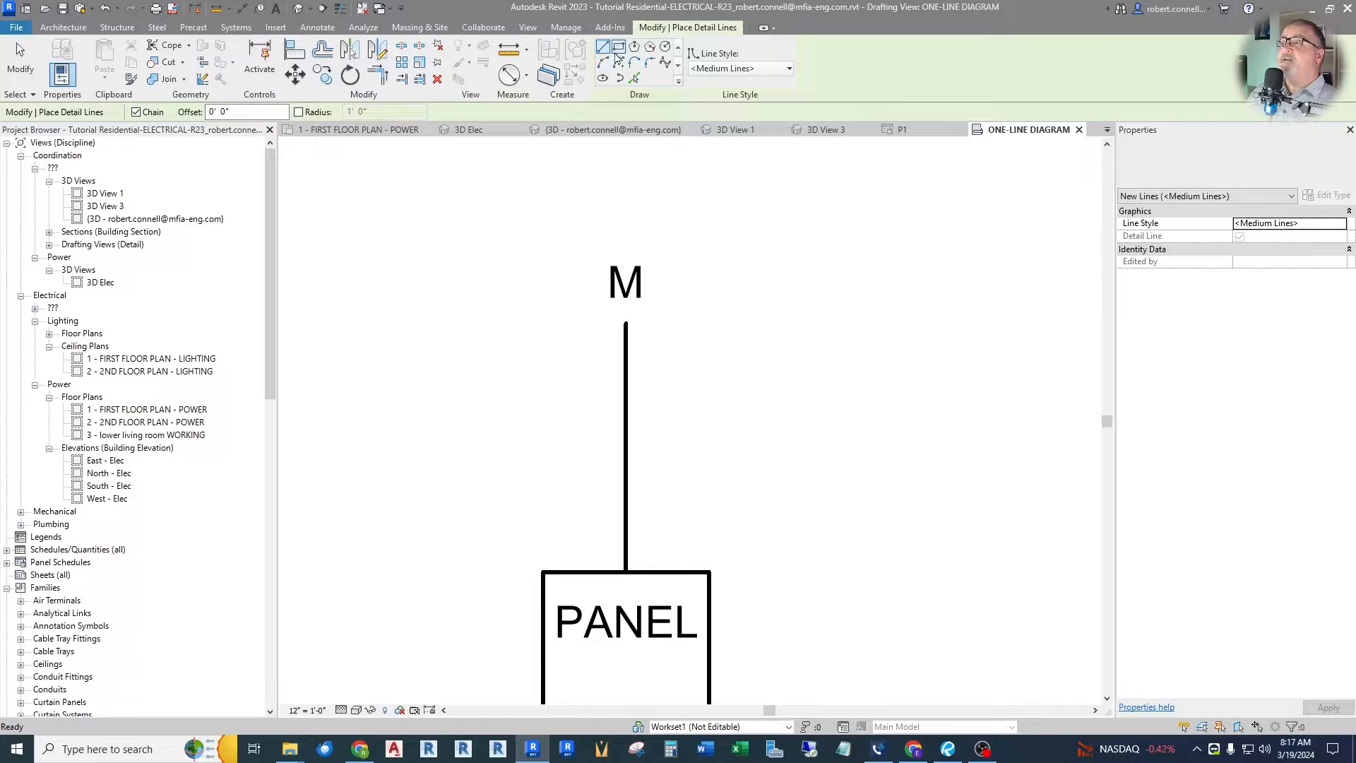
click(619, 47)
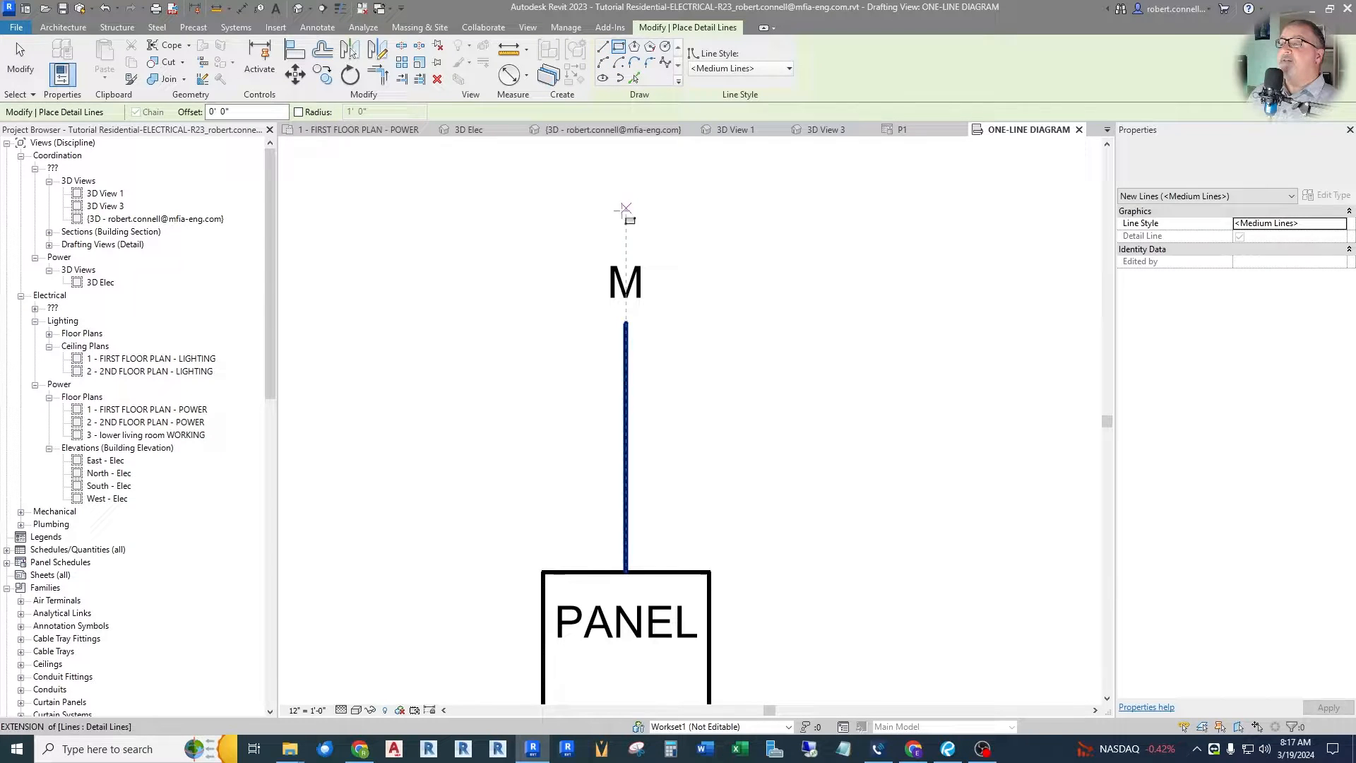
click(603, 259)
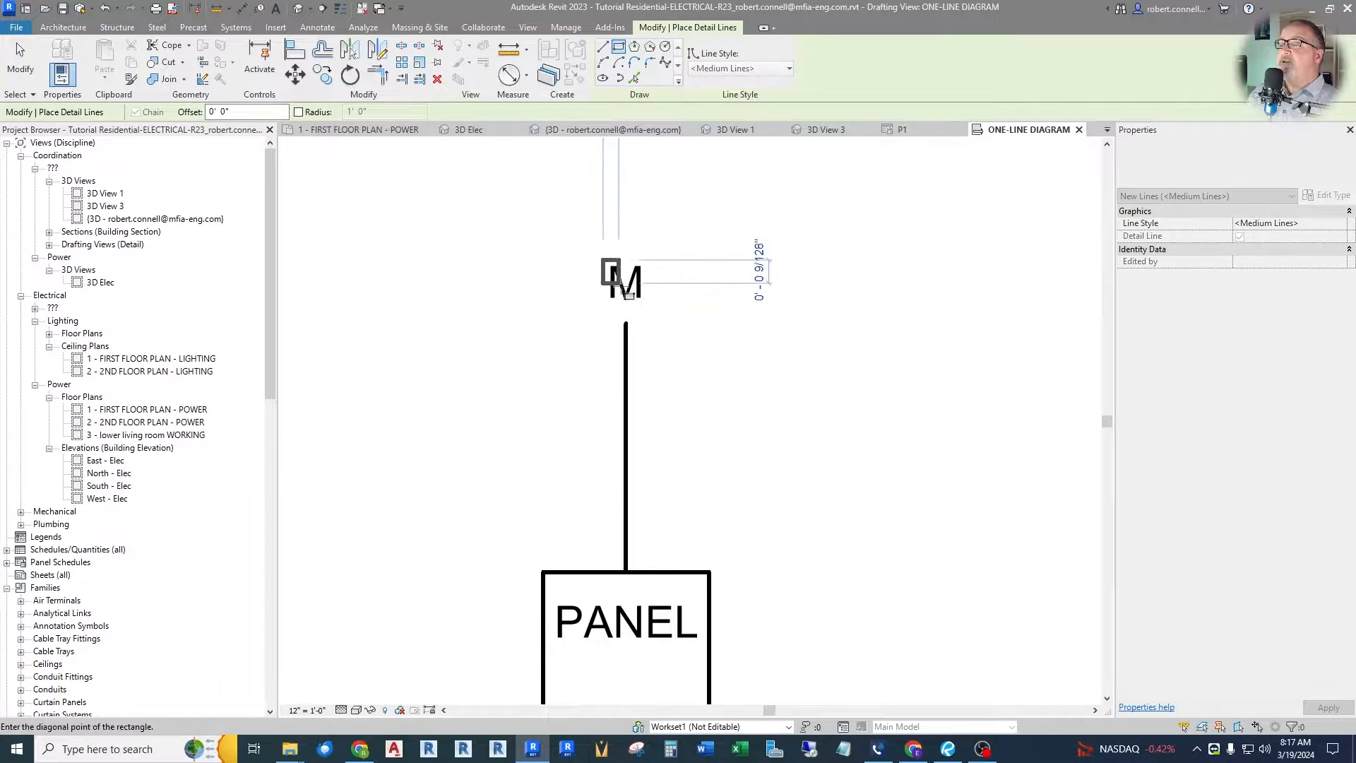
click(649, 306)
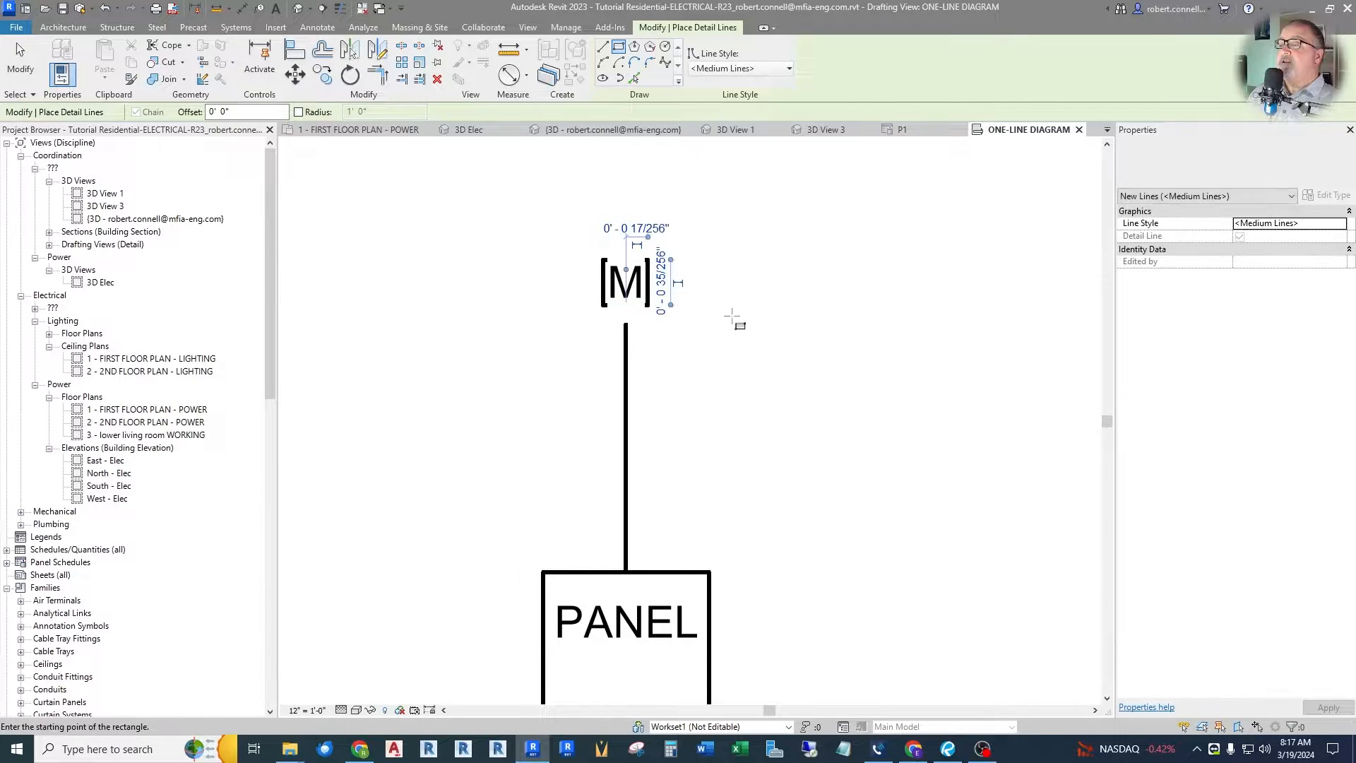
key(Escape)
key(Escape)
Duplicate the letter M's 3/32" Arial text type under the name 3/32" Arial Transparent
scroll(626, 289, up, 2)
click(626, 289)
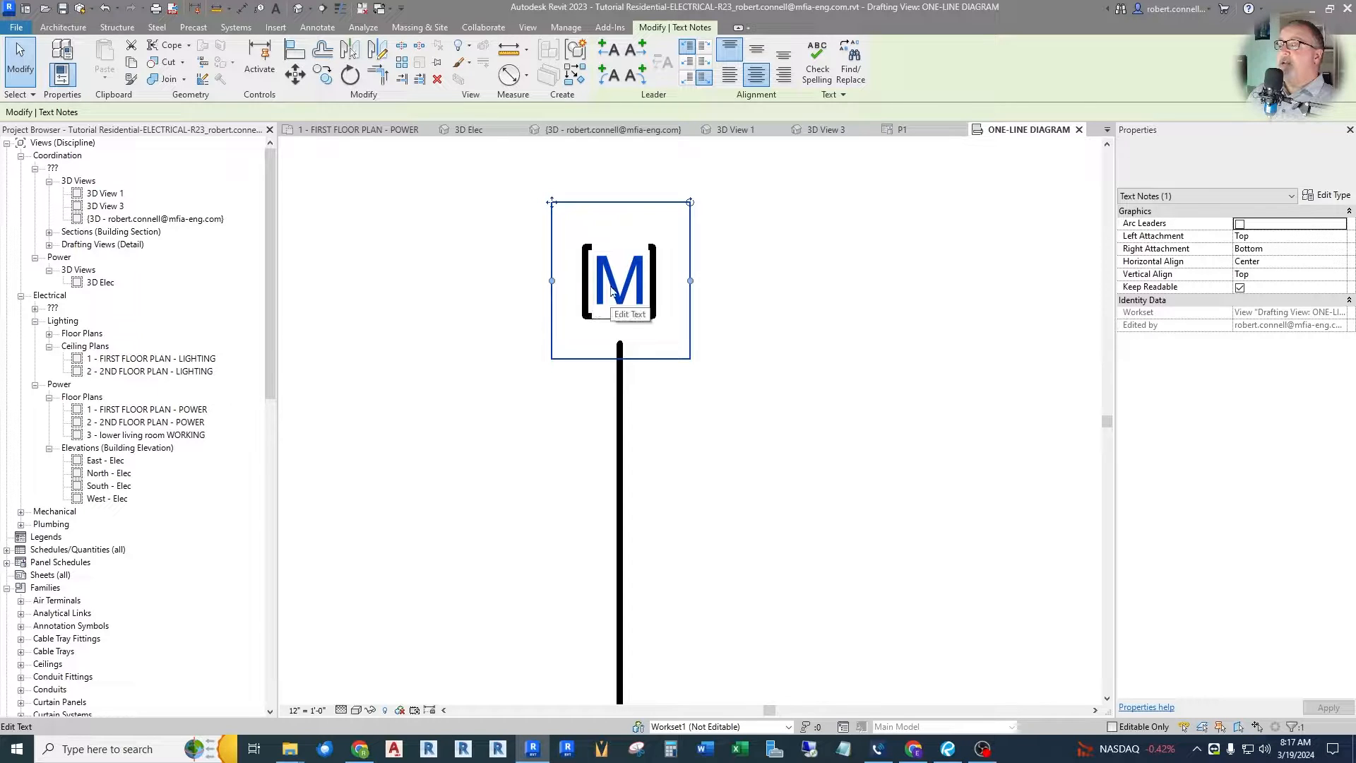
click(732, 312)
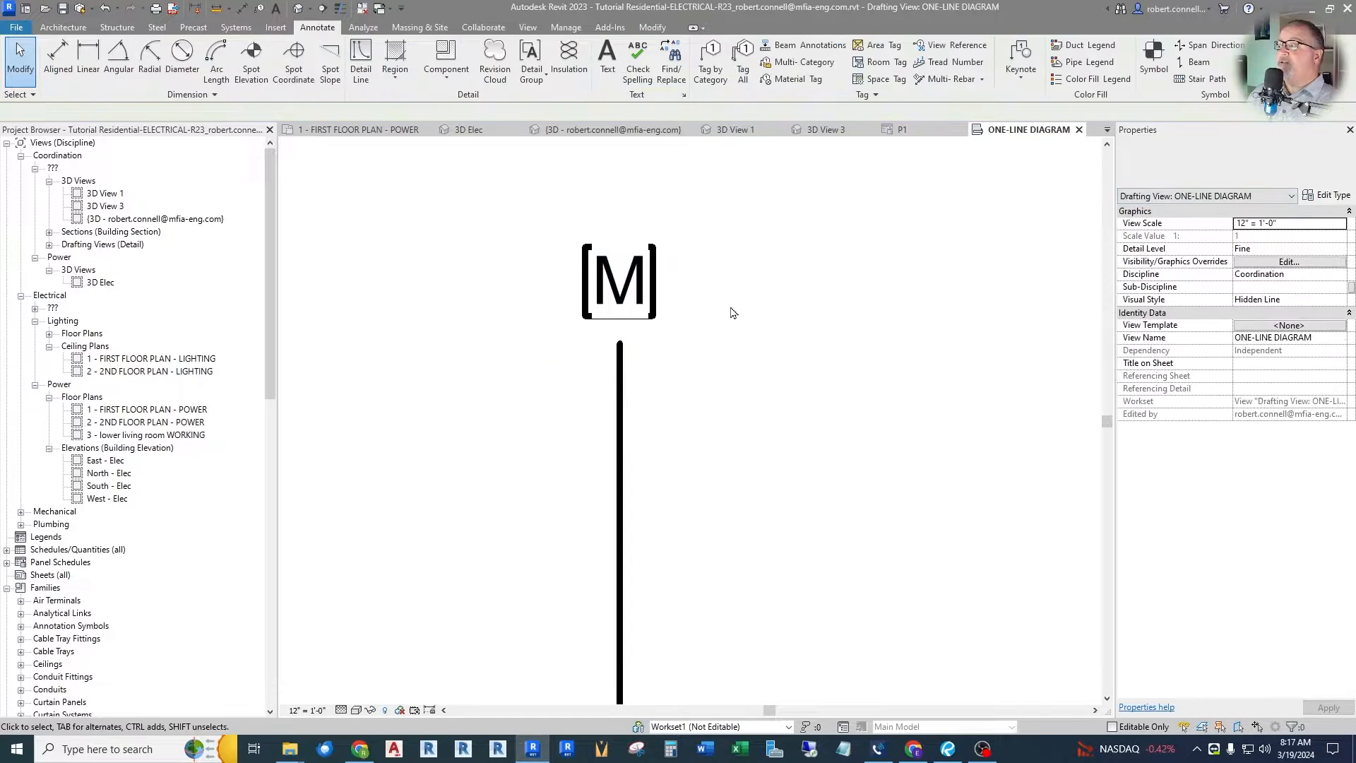
click(619, 283)
click(1216, 170)
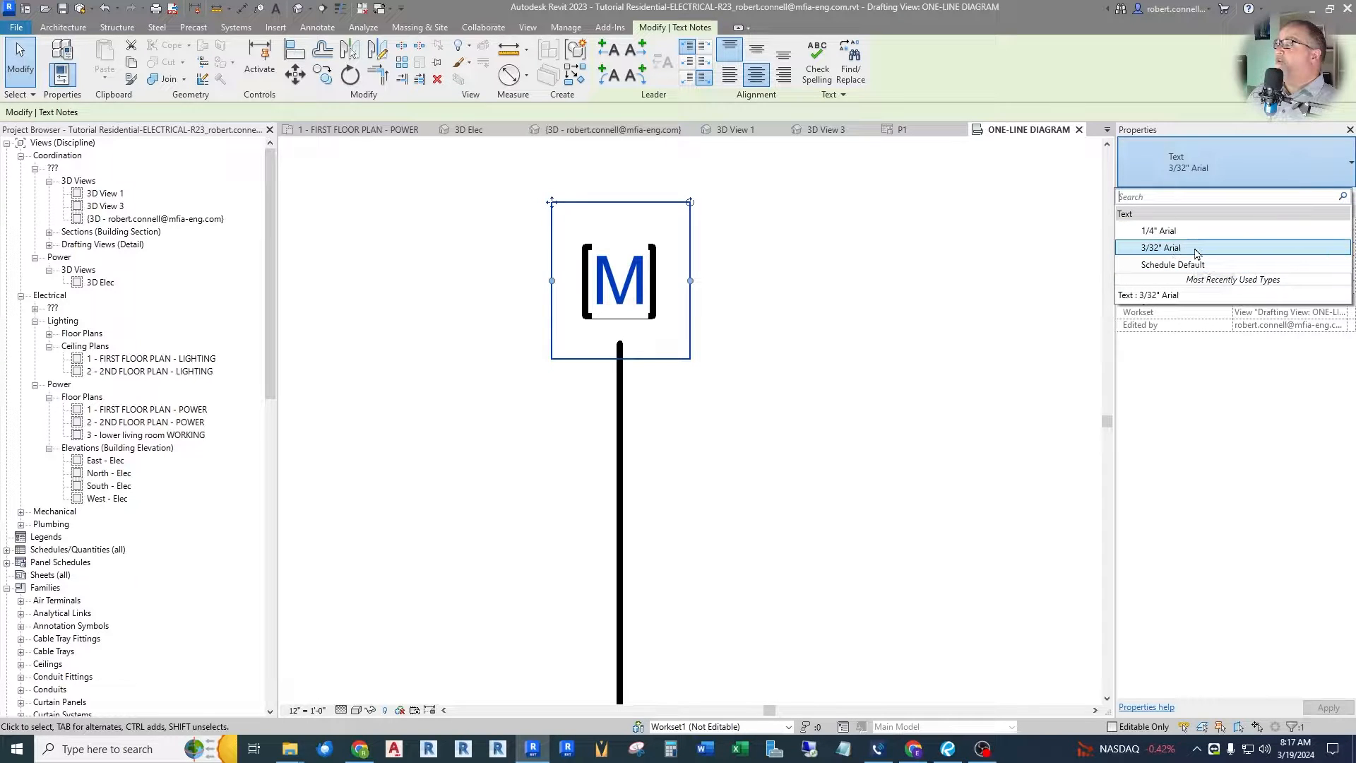
click(1231, 250)
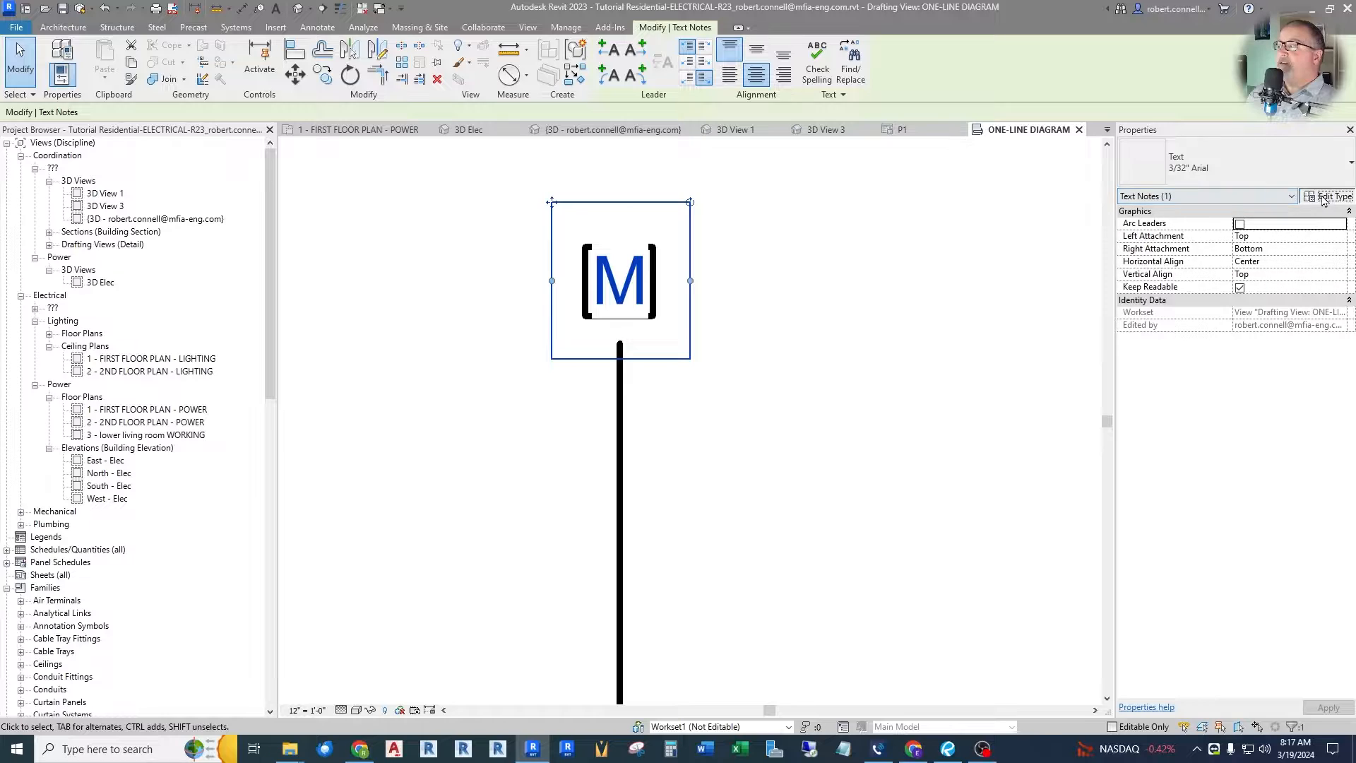
click(1310, 197)
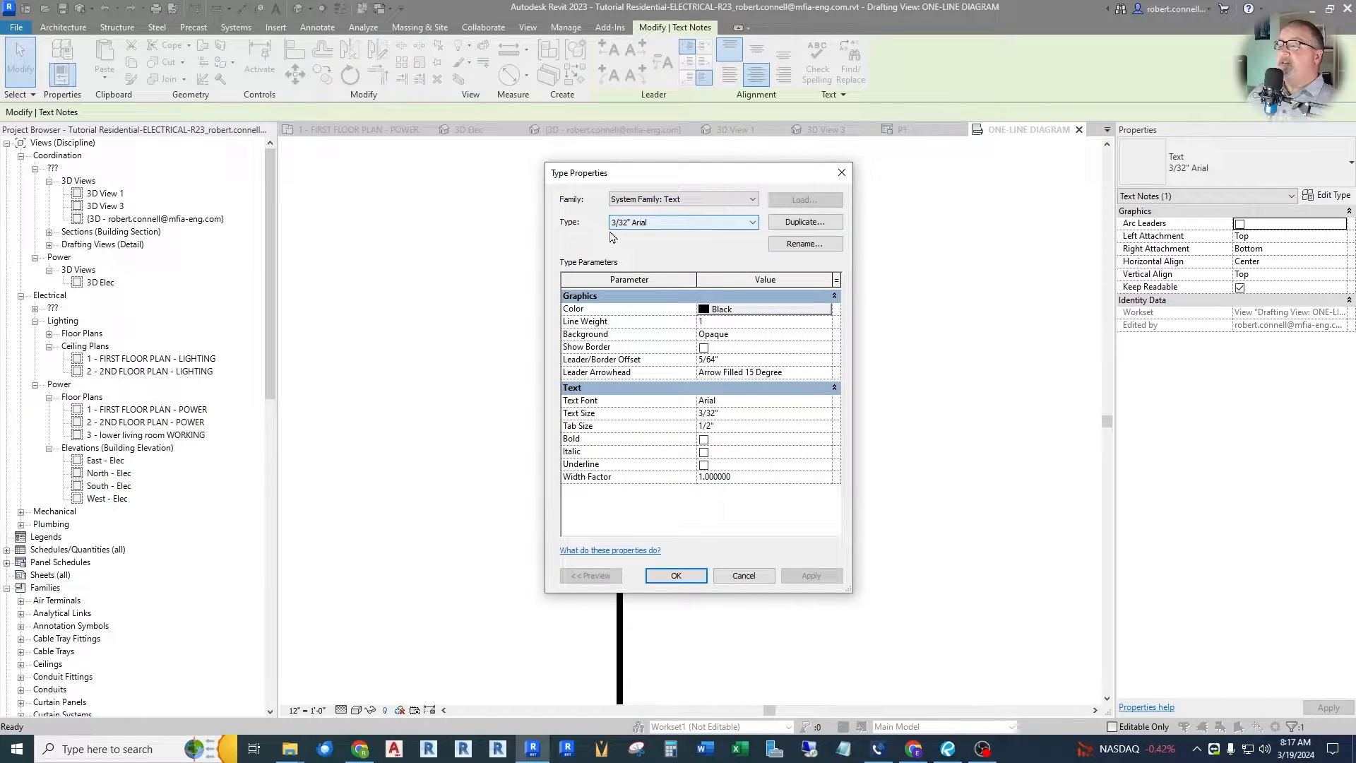
click(791, 225)
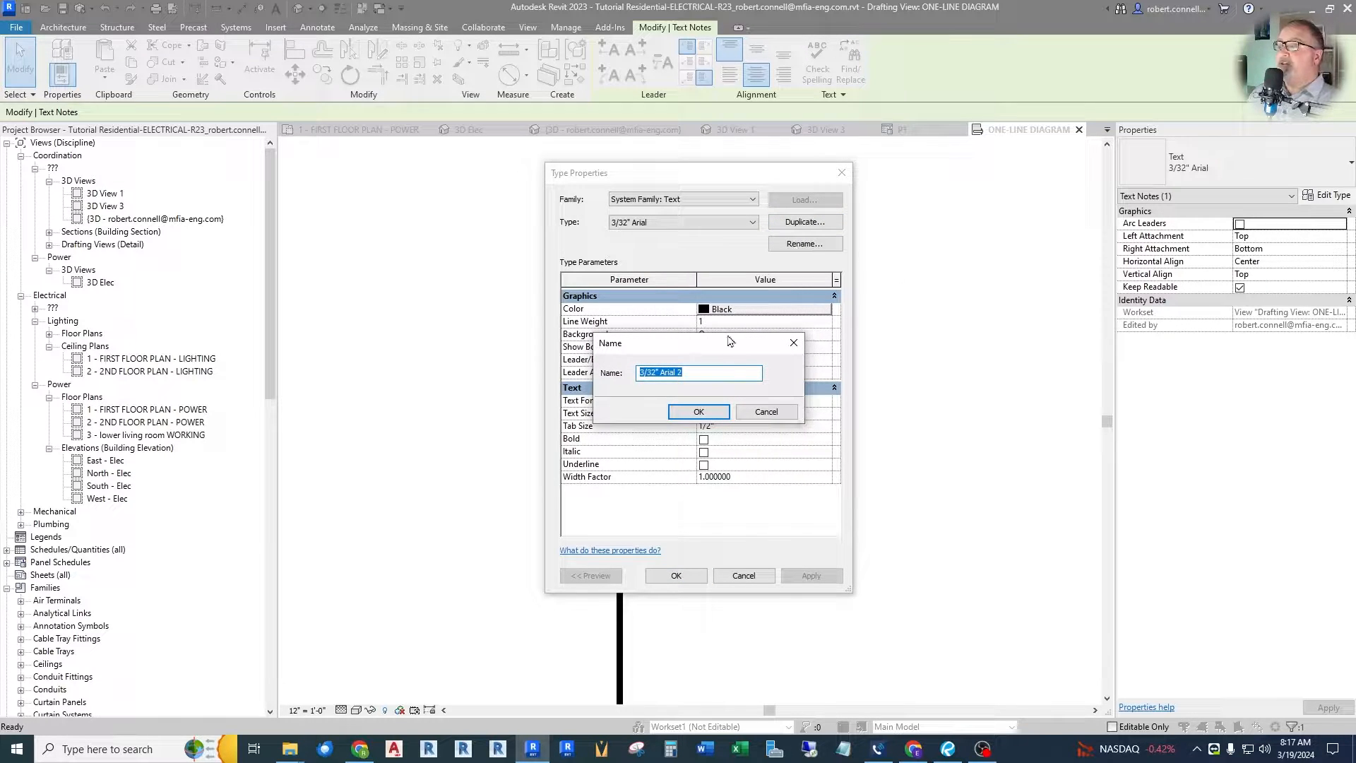
key(BackSpace)
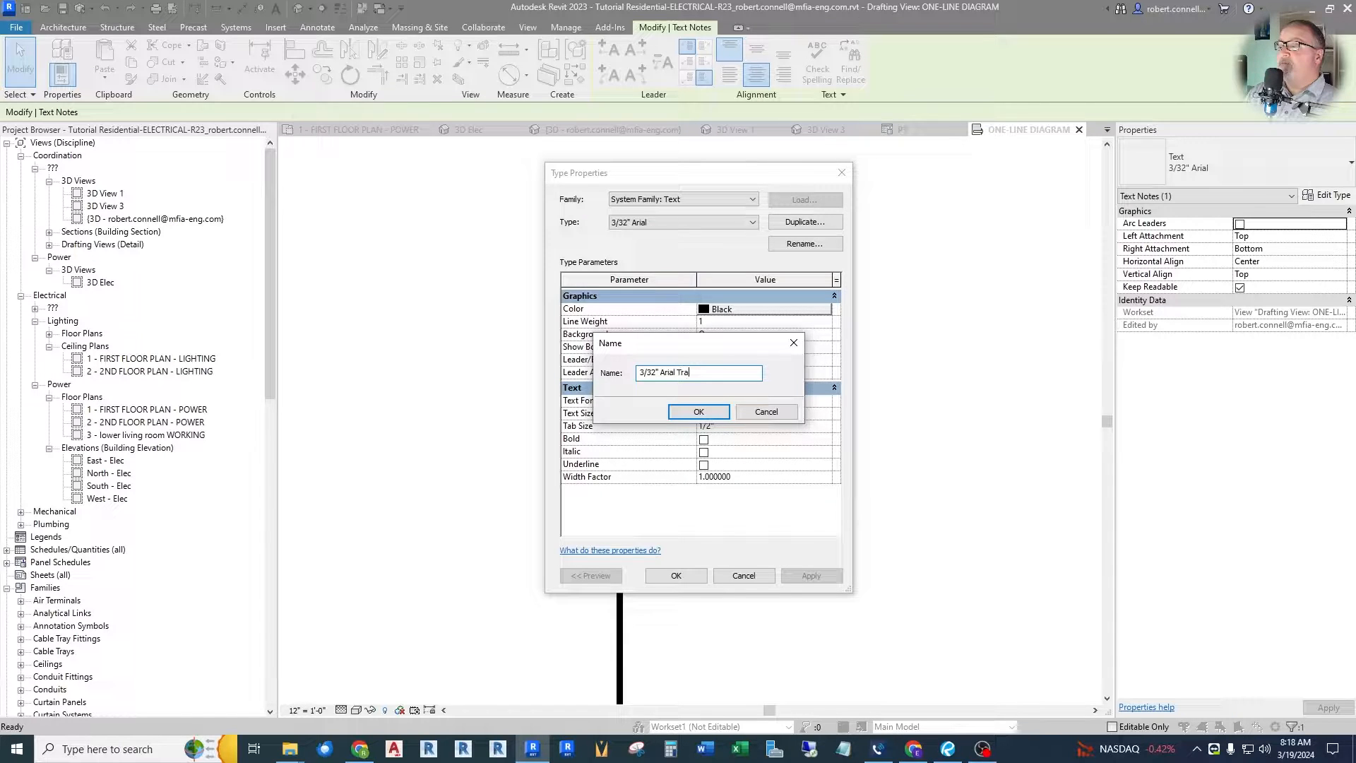
key(Return)
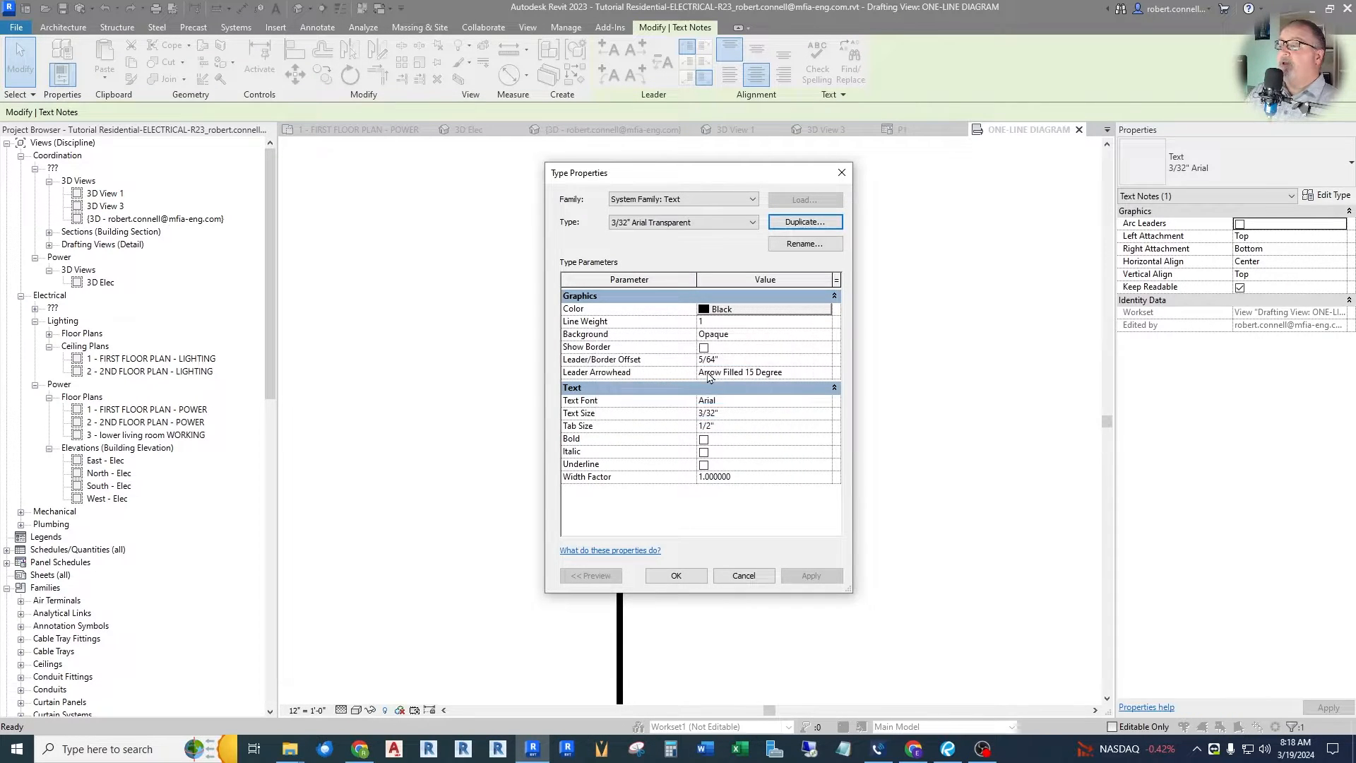
Set the new text type's background to Transparent and apply it to the letter M
click(716, 336)
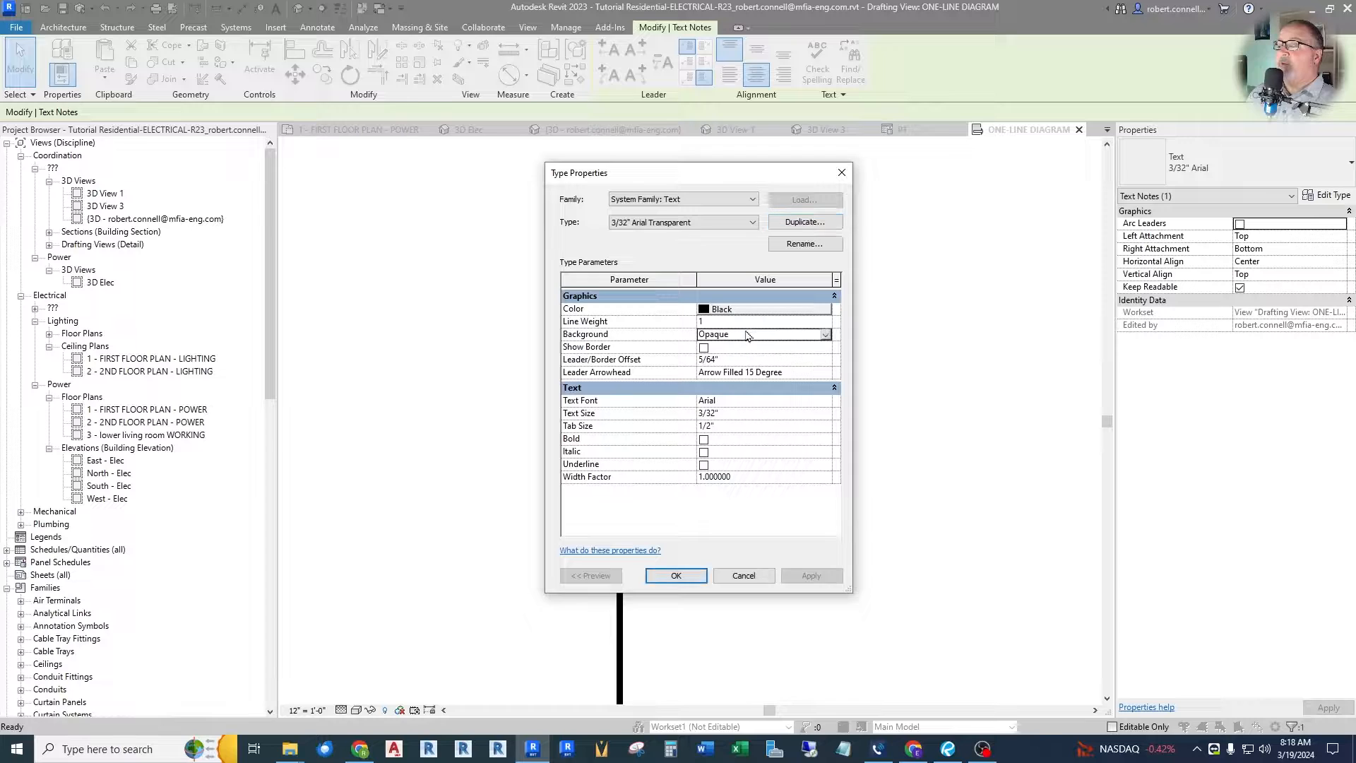
click(826, 335)
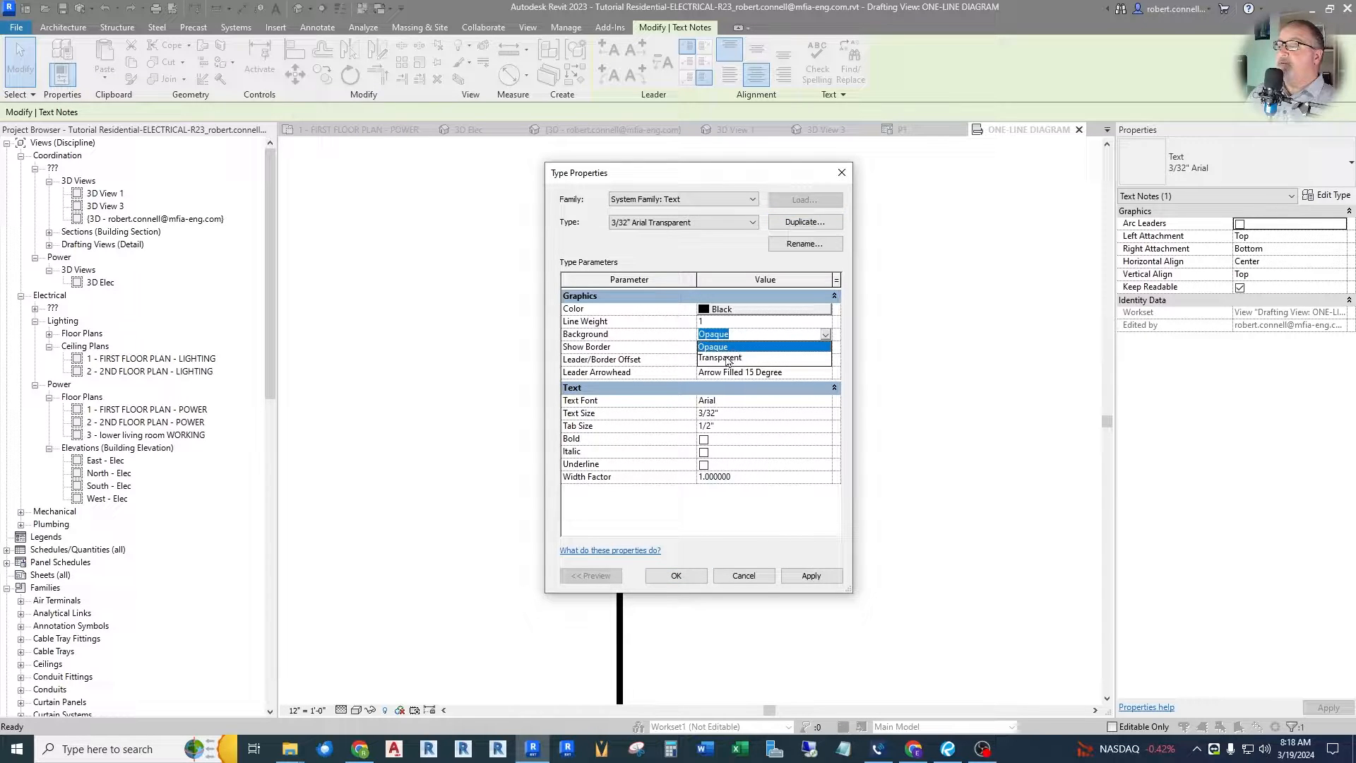
click(728, 358)
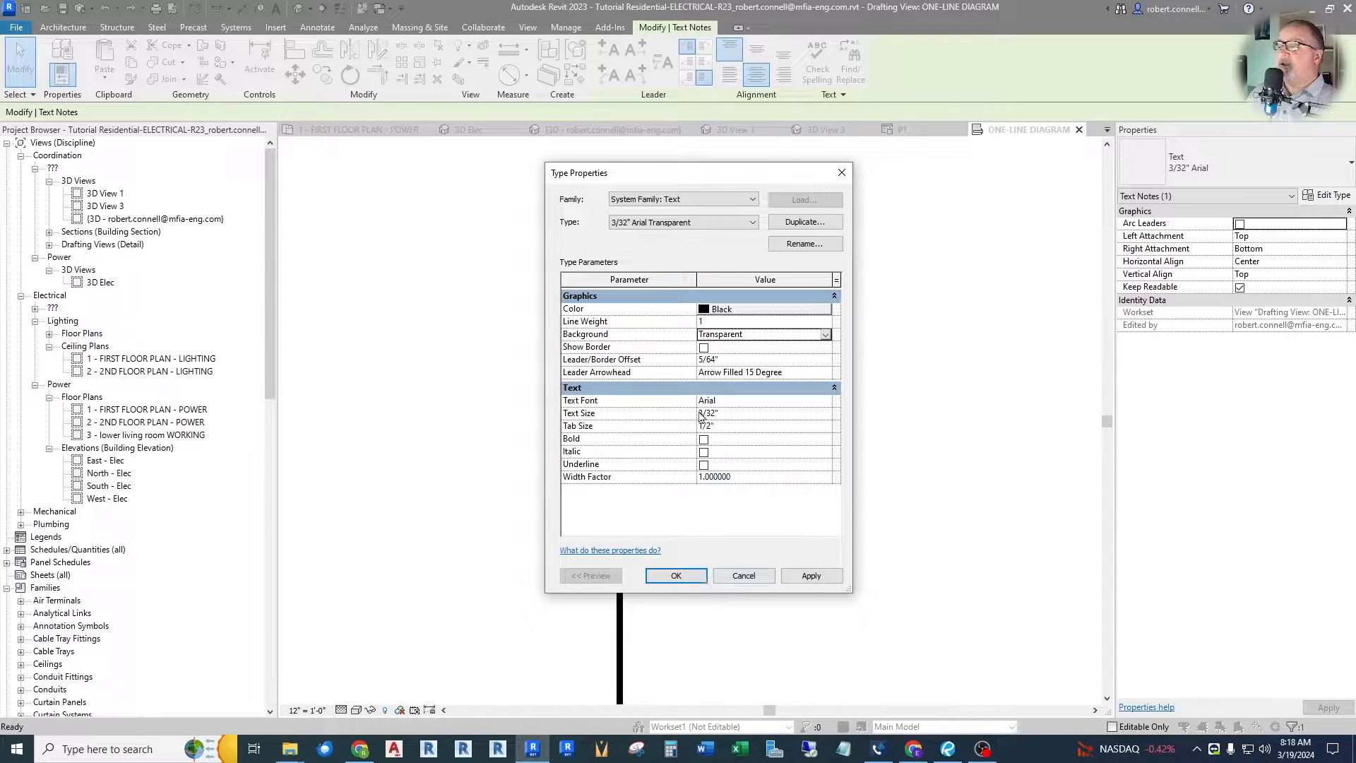
click(676, 576)
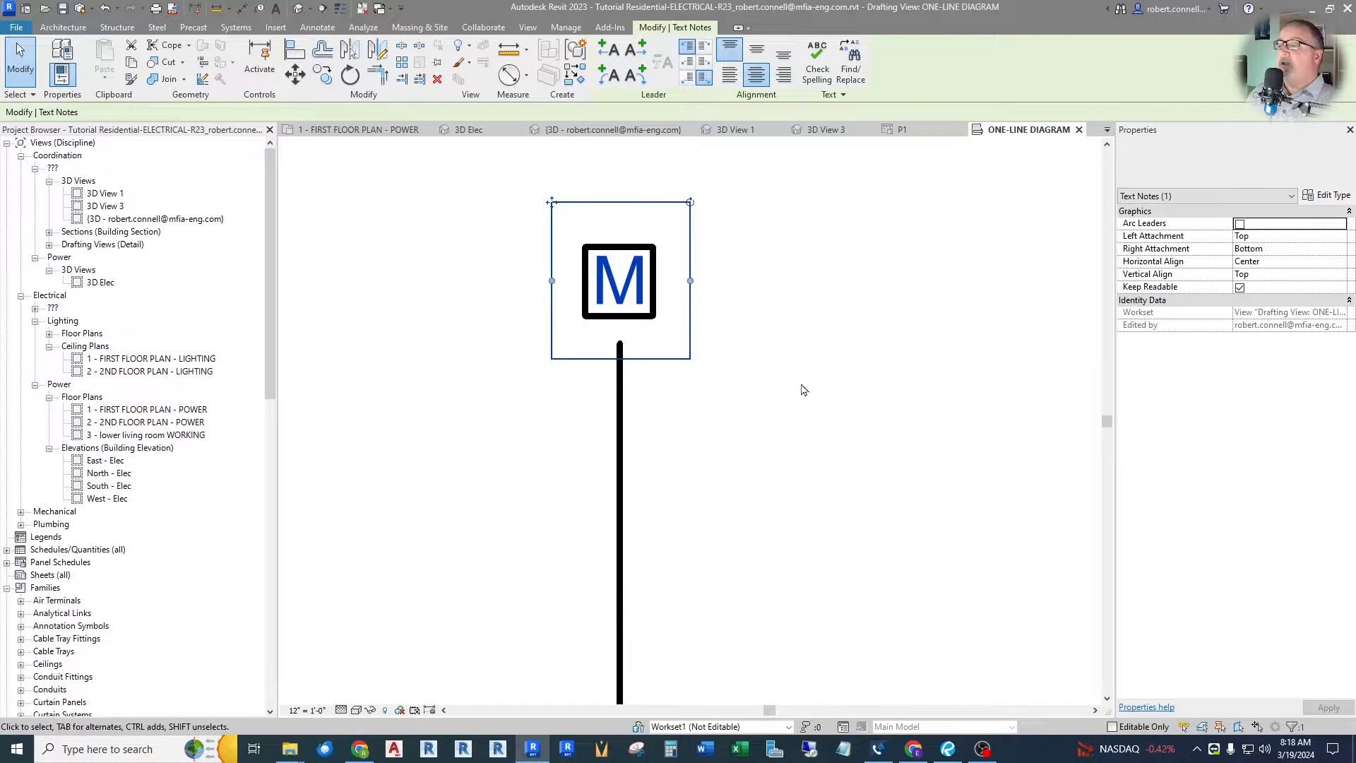
click(803, 390)
Move the letter M across the square's edge and back to the centre of the square
scroll(691, 259, up, 2)
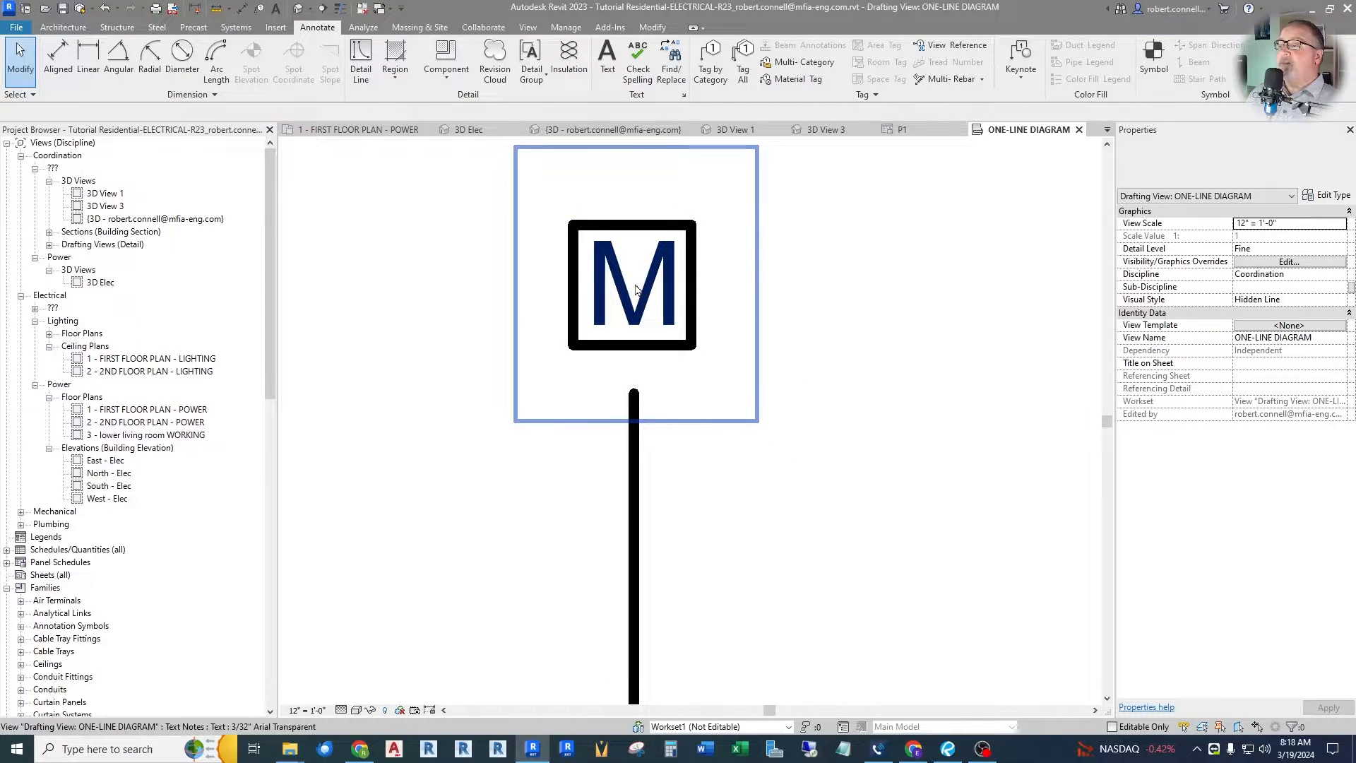
drag(635, 290, 696, 284)
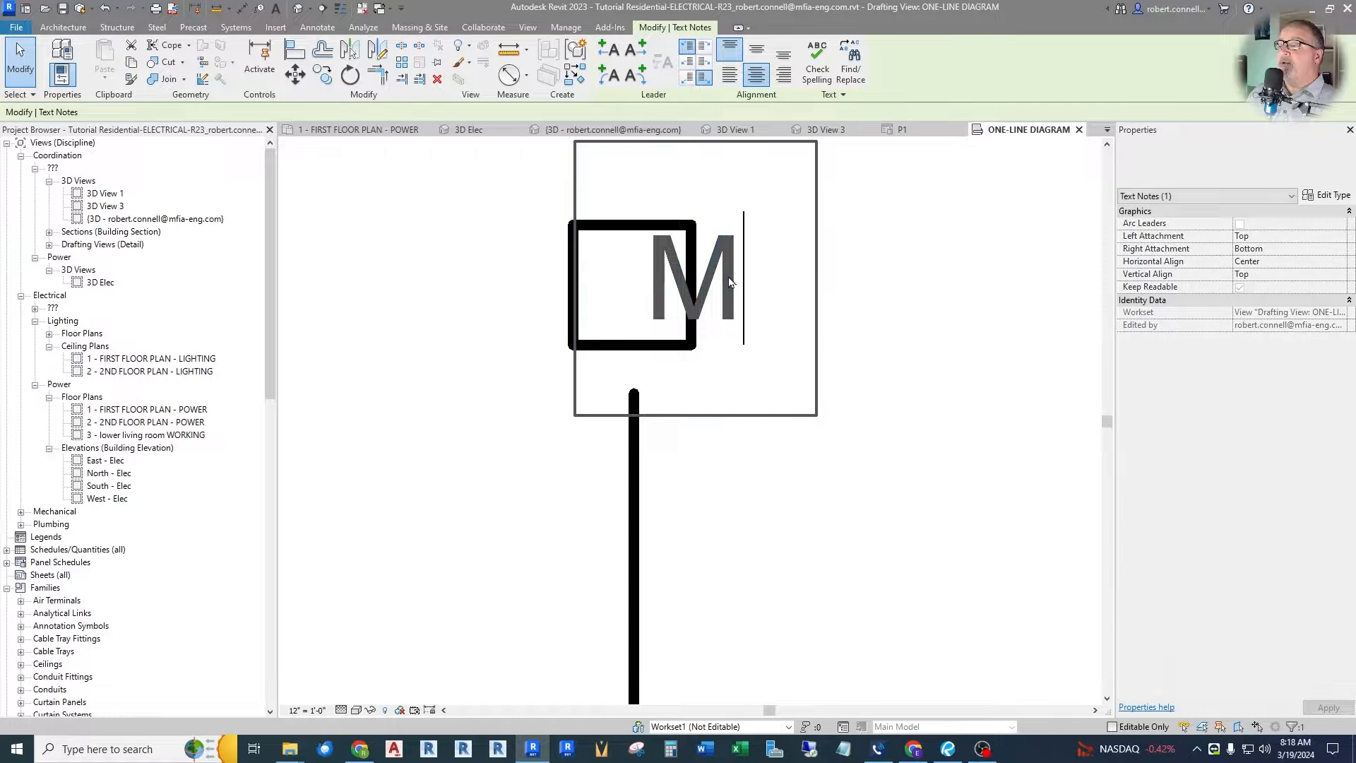
double_click(669, 295)
click(786, 320)
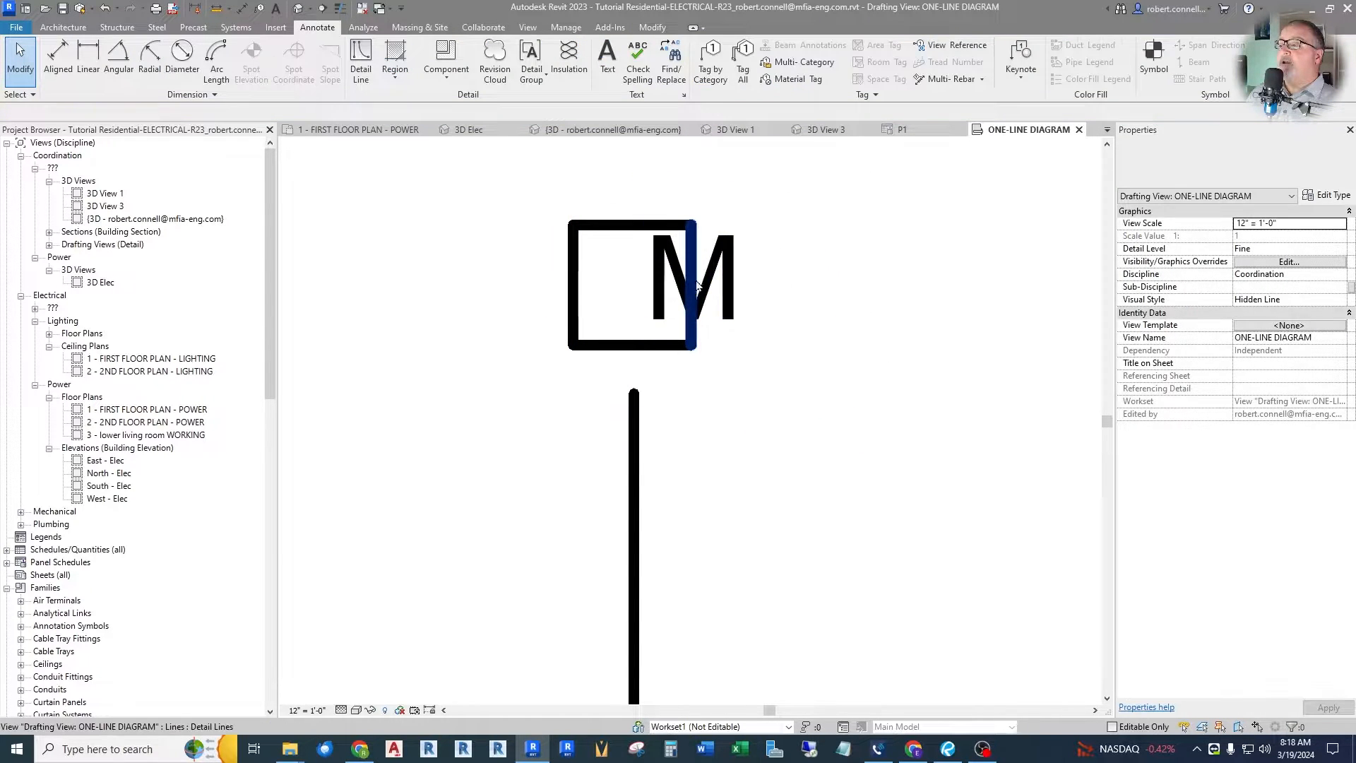
drag(713, 280, 653, 279)
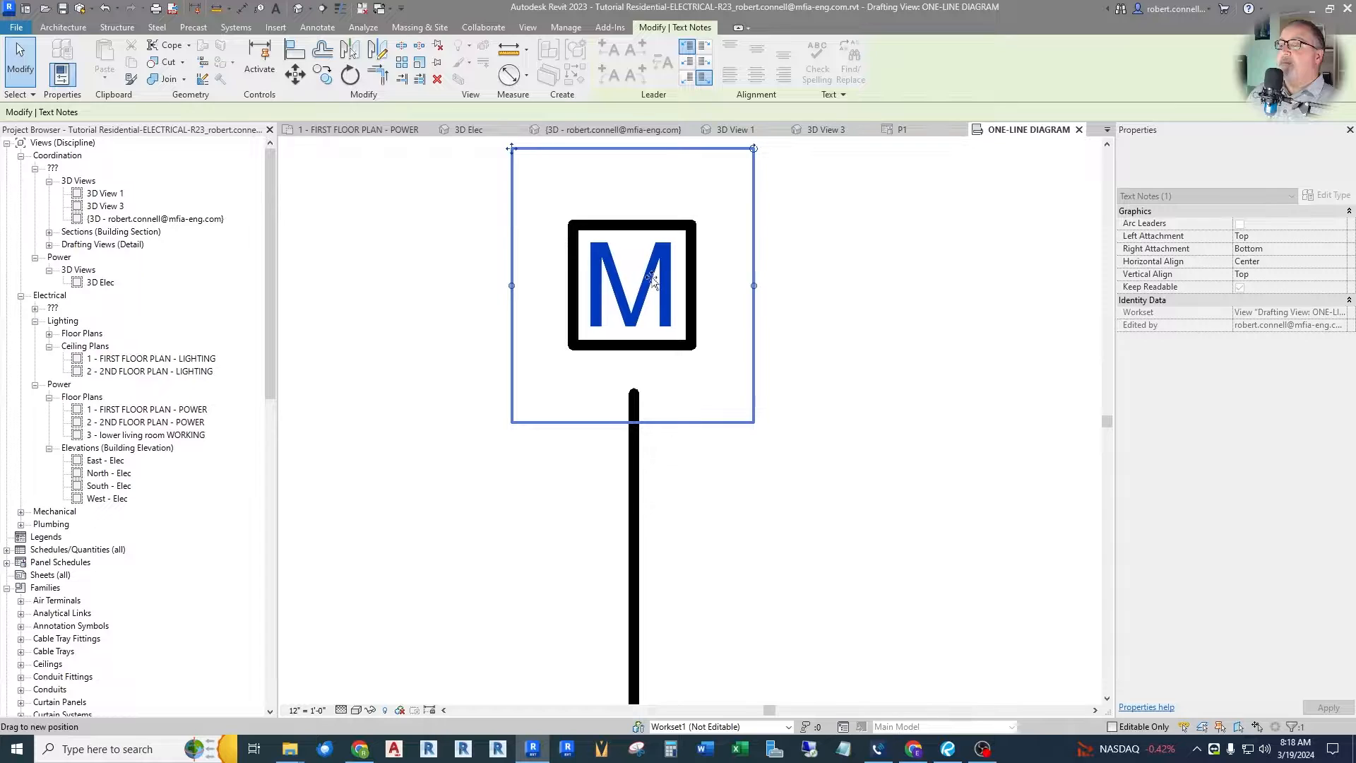
click(747, 466)
scroll(747, 469, down, 2)
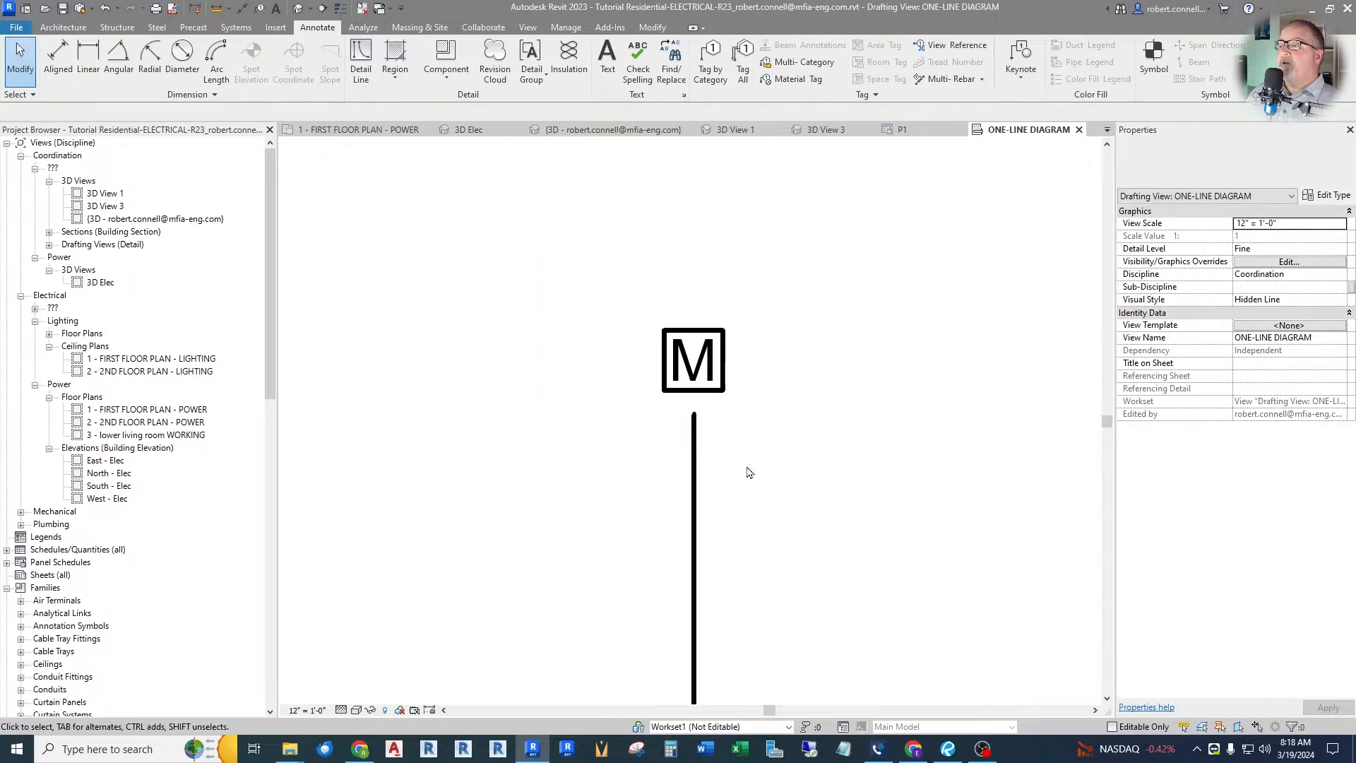
Delete the whole chain of four detail lines forming the square around the letter M
scroll(816, 399, up, 1)
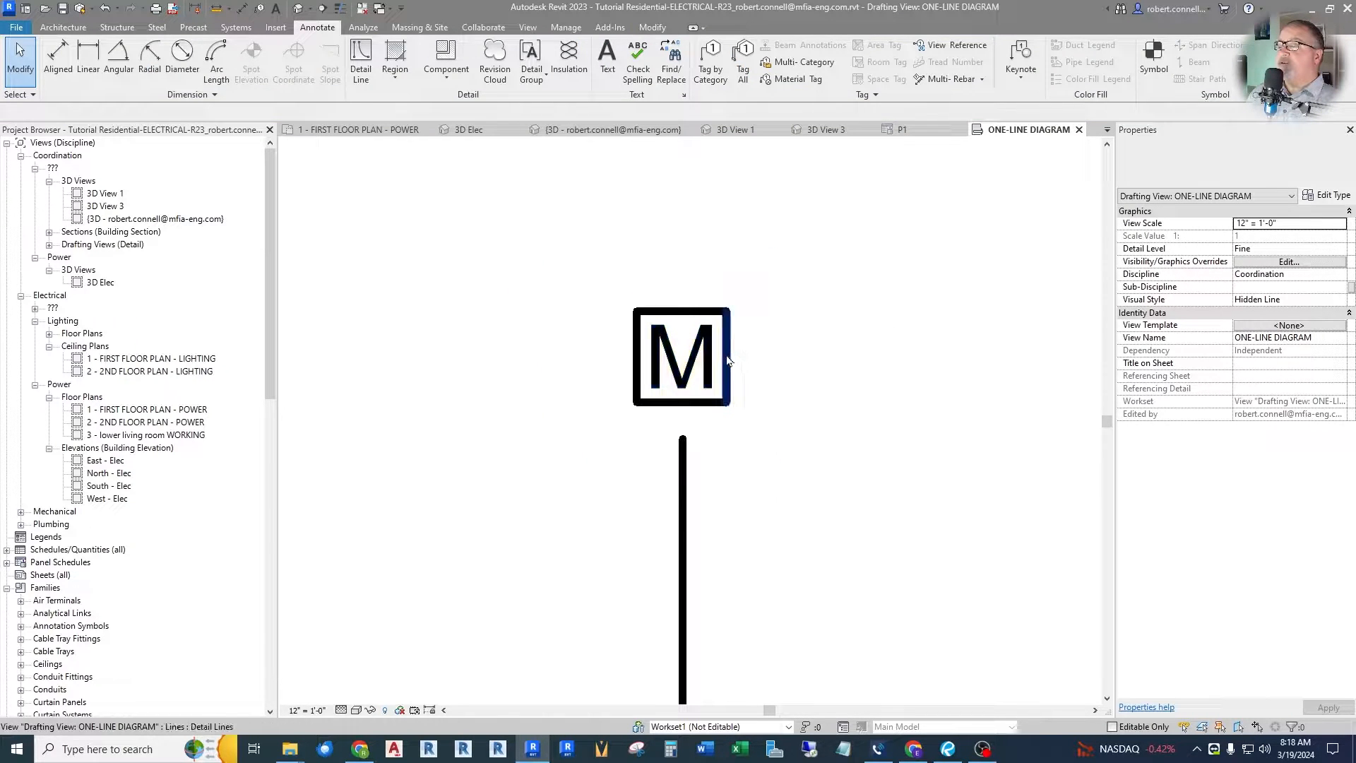
click(727, 356)
click(744, 355)
scroll(758, 344, up, 1)
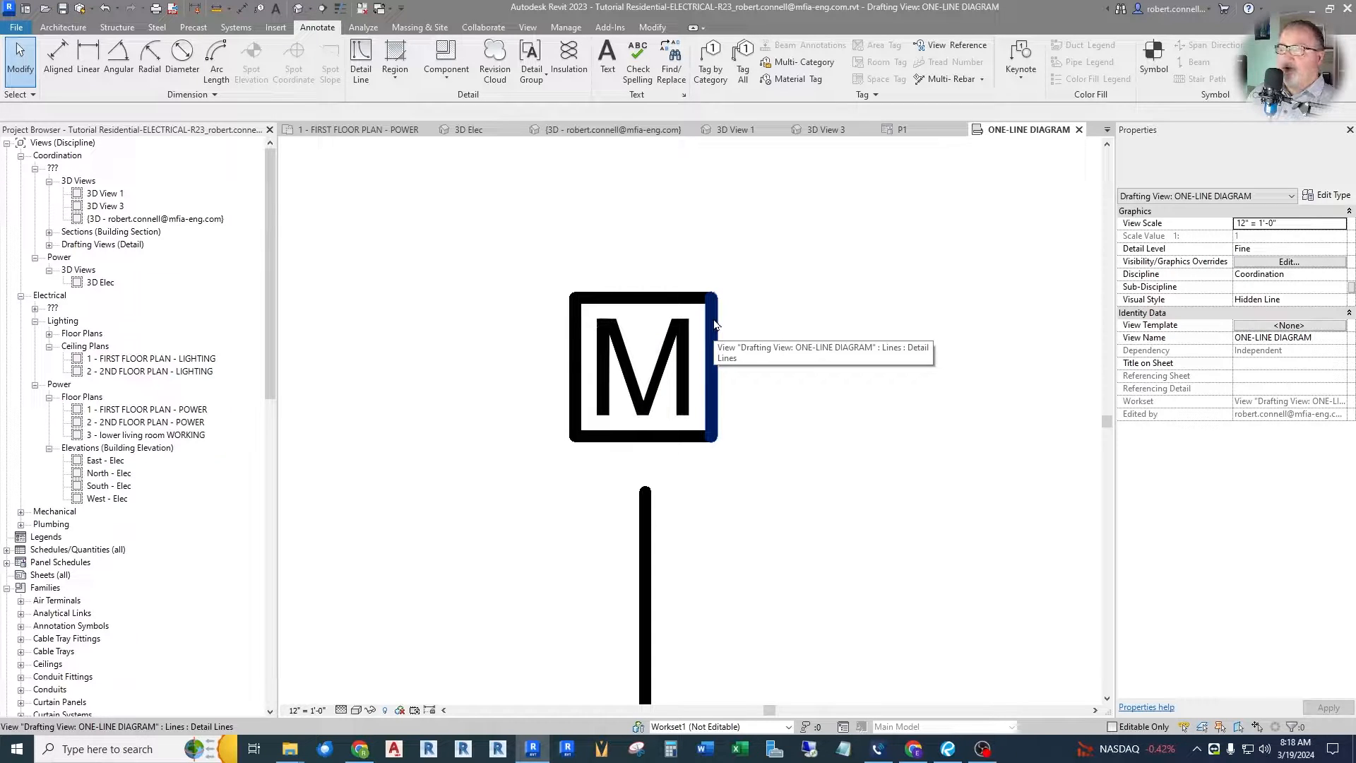
key(Tab)
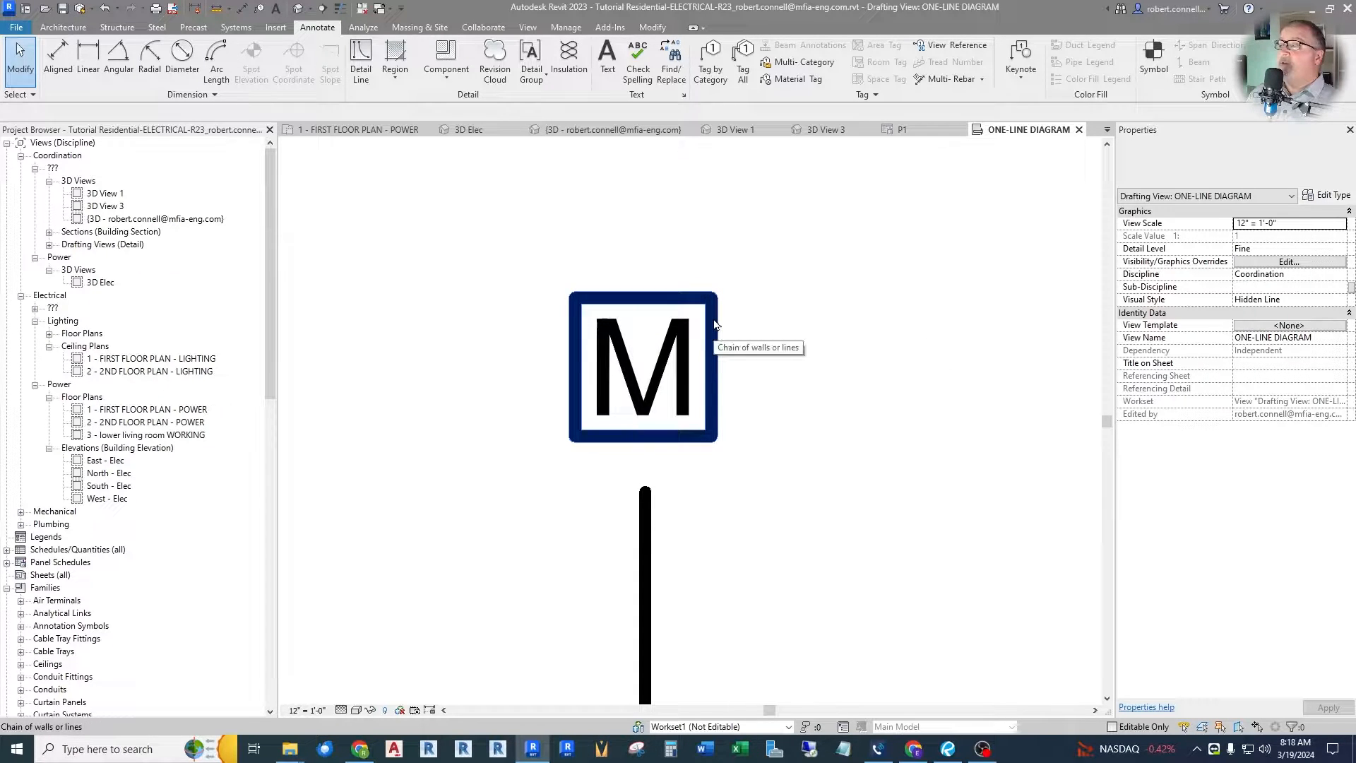
click(715, 325)
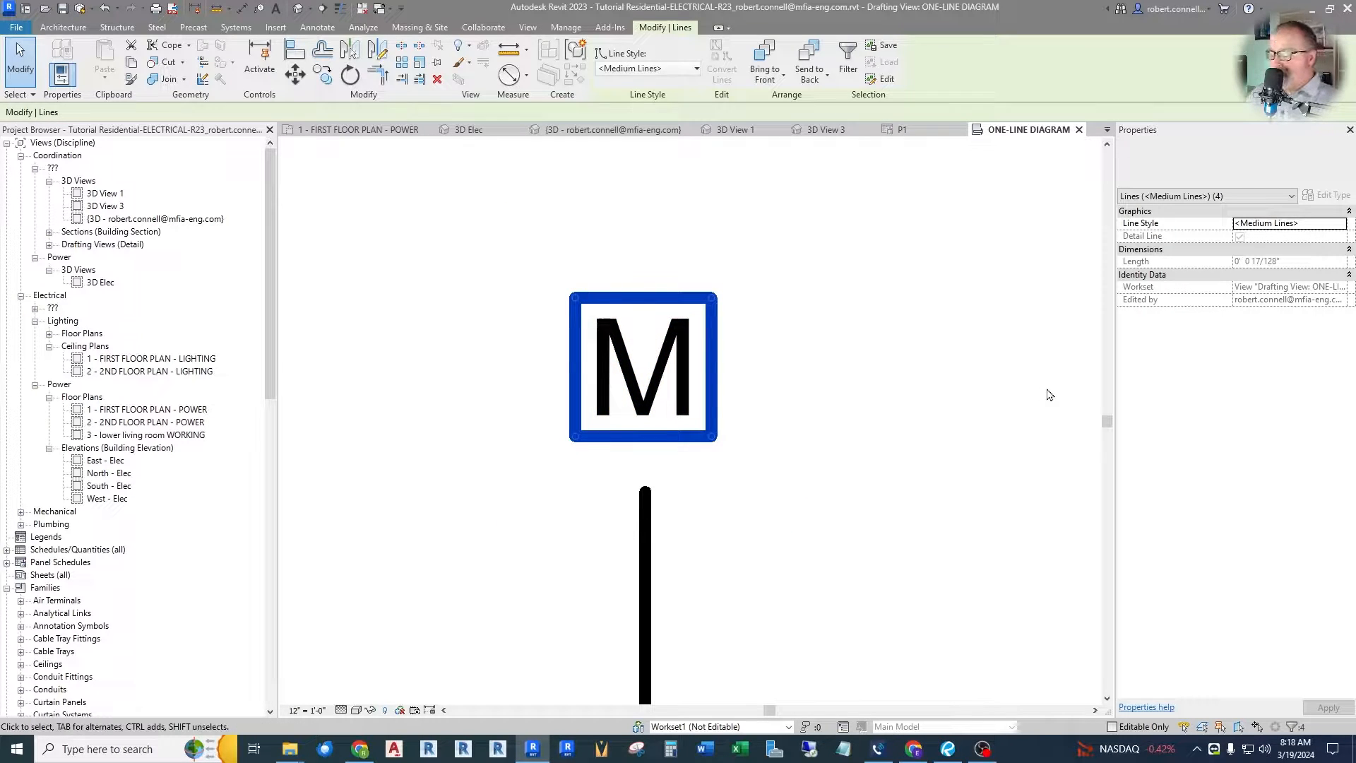
key(Delete)
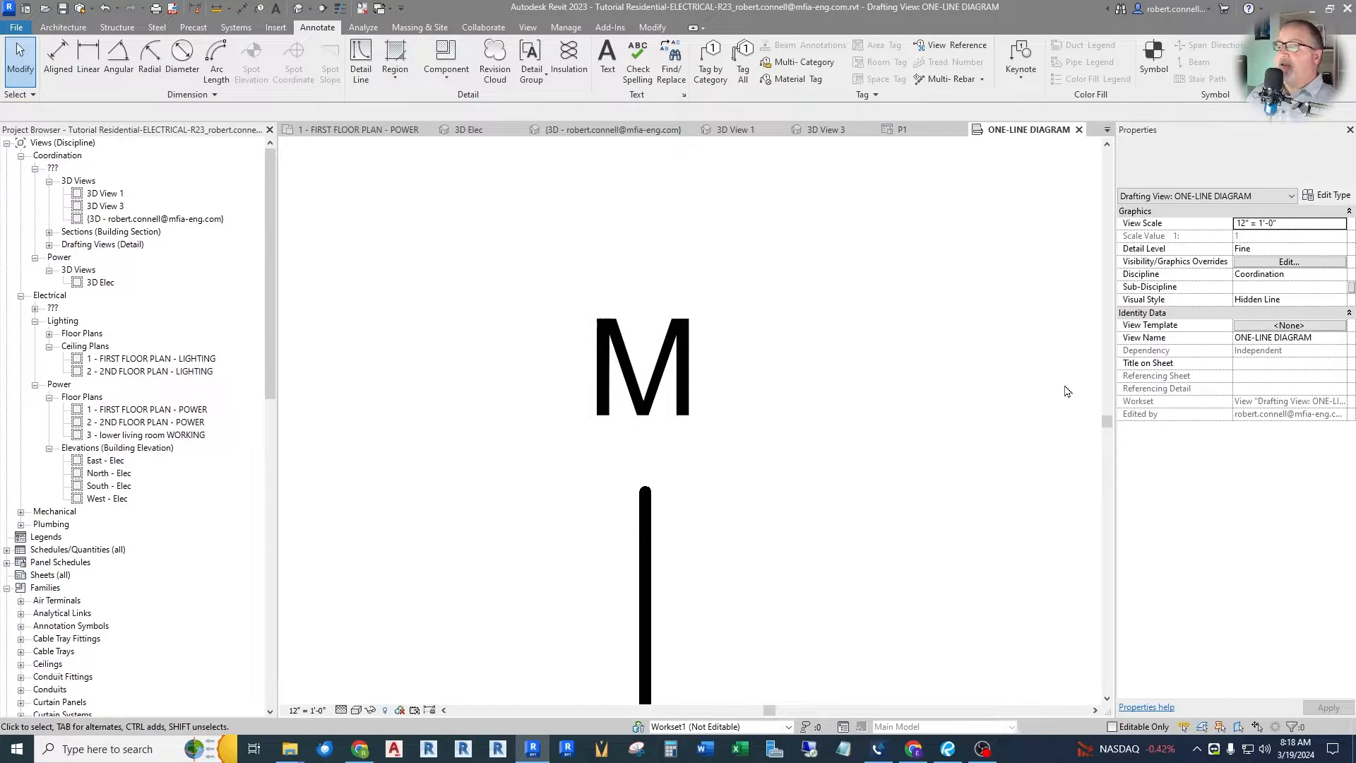
Draw a detail-line circle of about 11/128" radius centred on the letter M, using the Medium Lines style
click(361, 67)
click(664, 46)
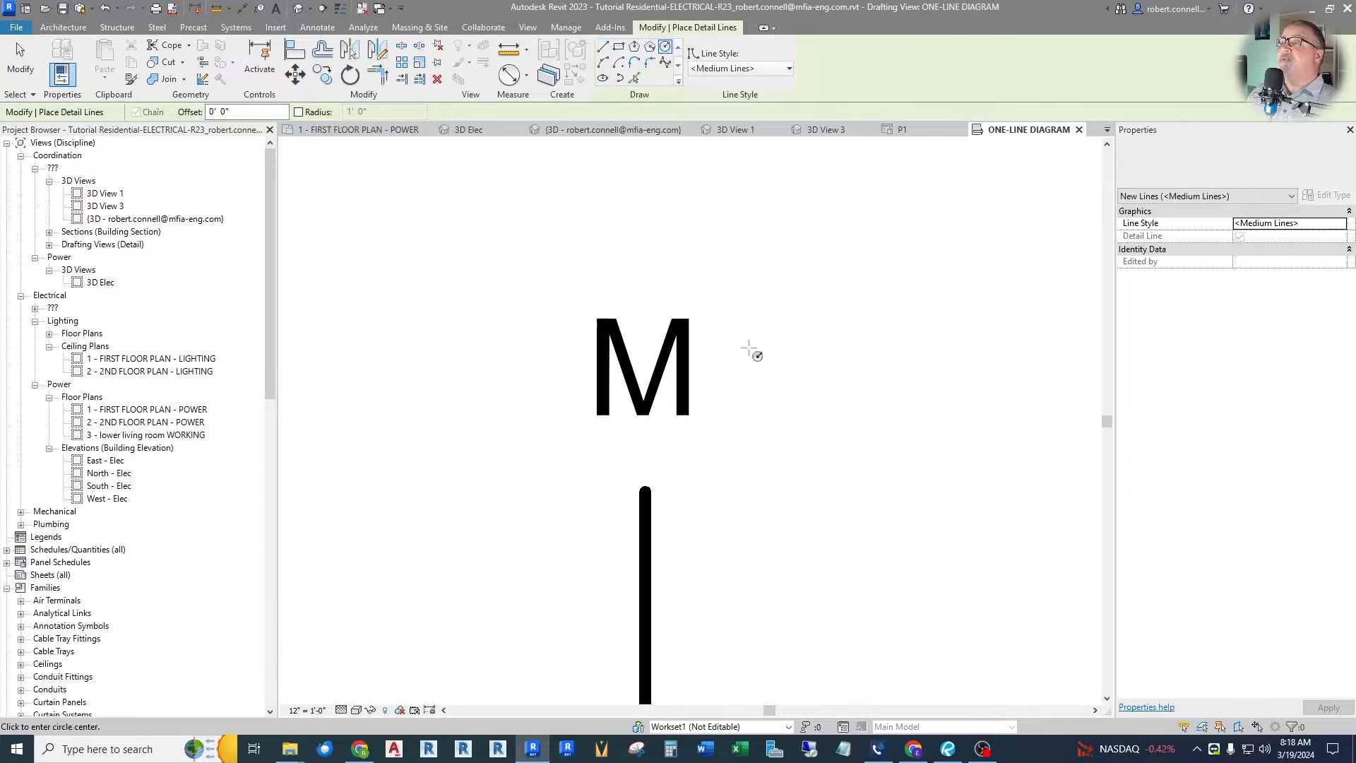
click(645, 364)
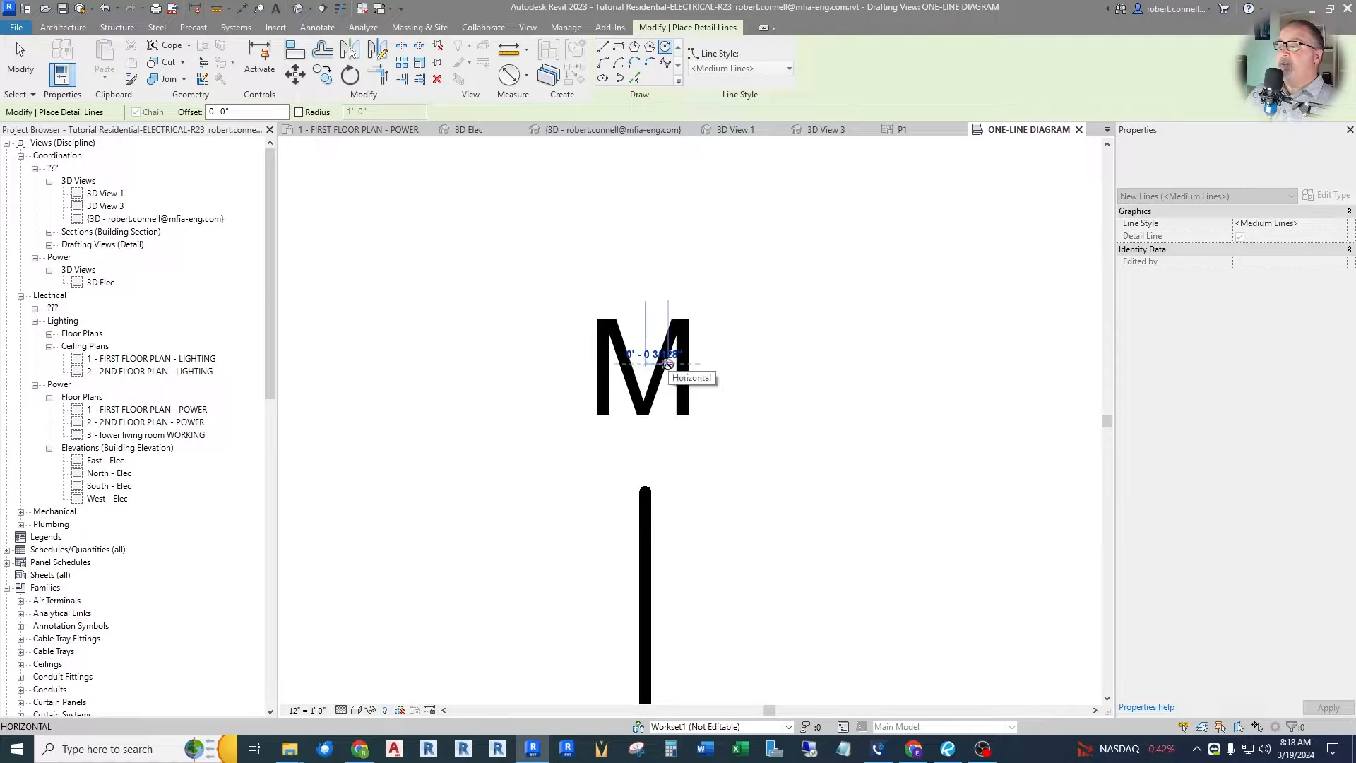
click(734, 364)
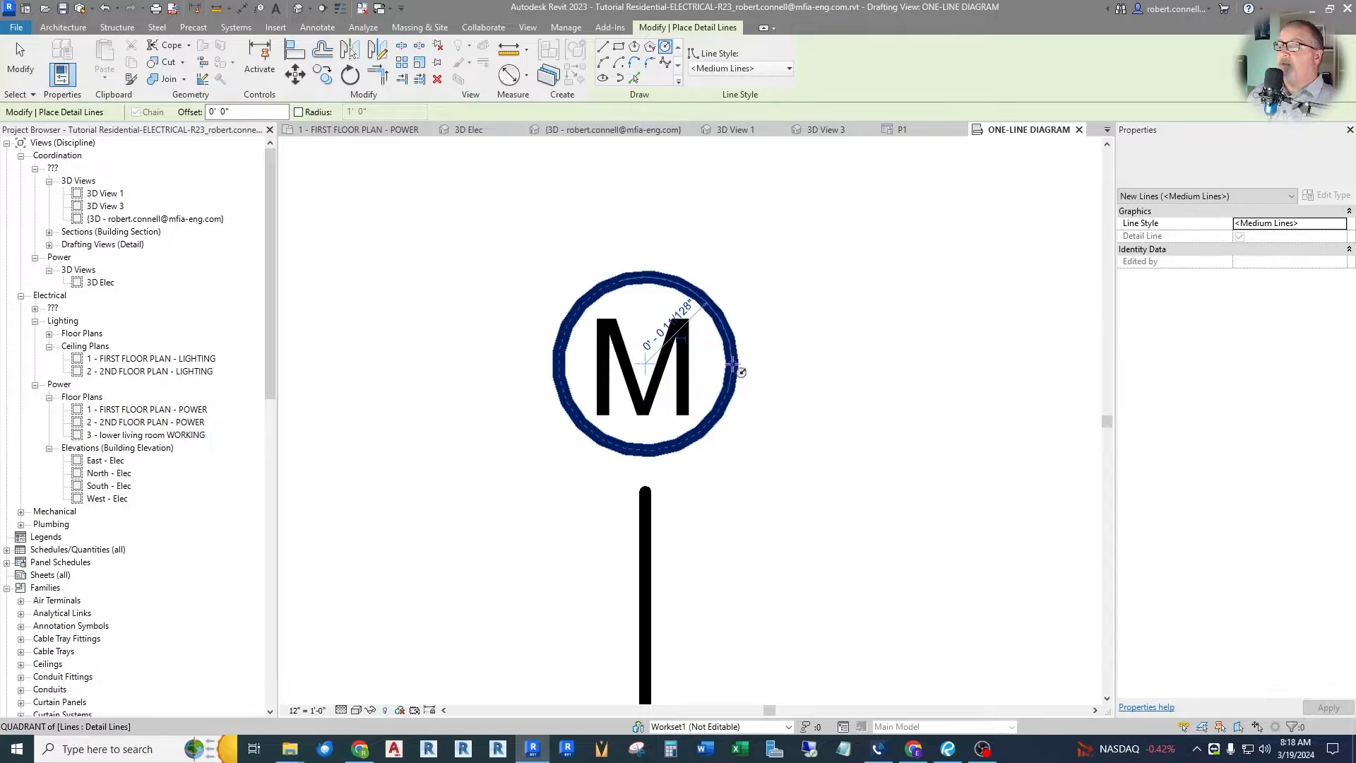
key(Escape)
key(Escape)
Move the circle and its letter M together down so the circle touches the upper end of the vertical line
scroll(840, 346, down, 2)
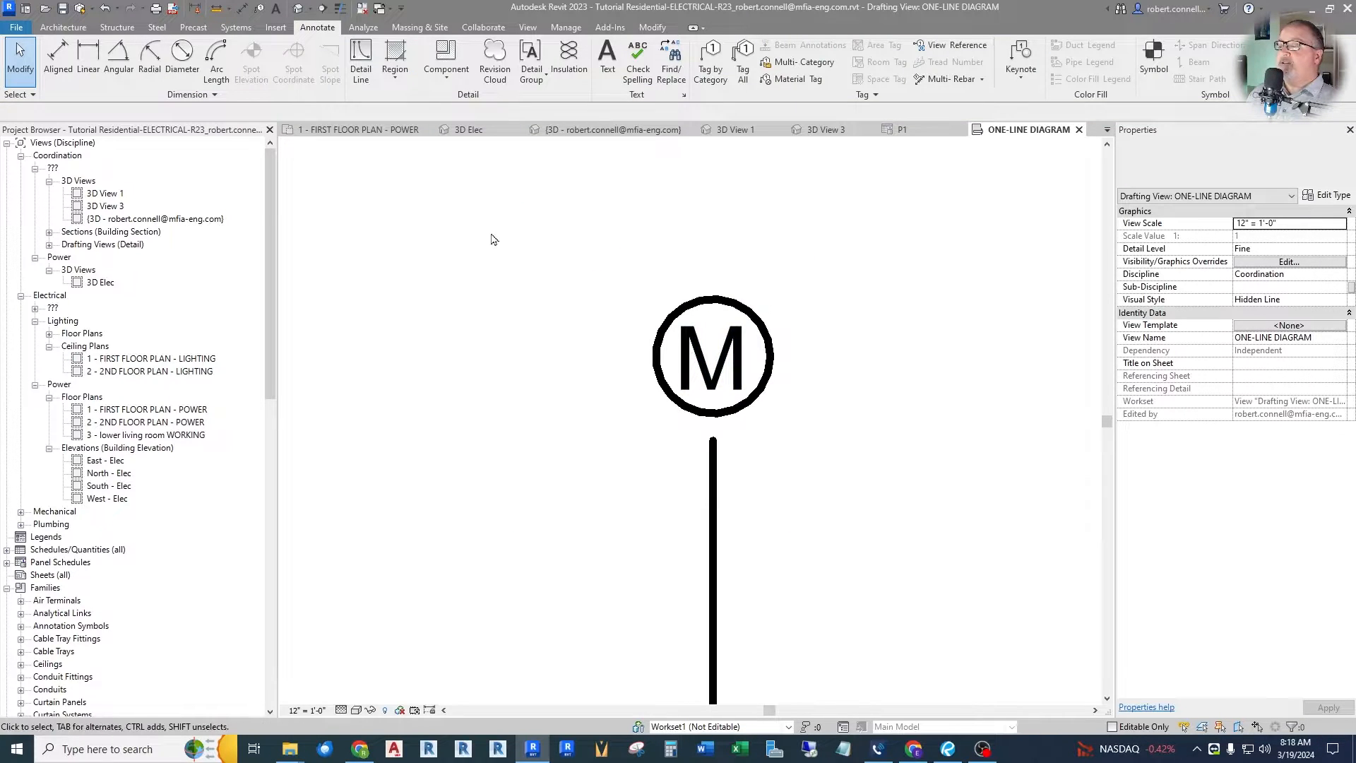
drag(483, 221, 957, 572)
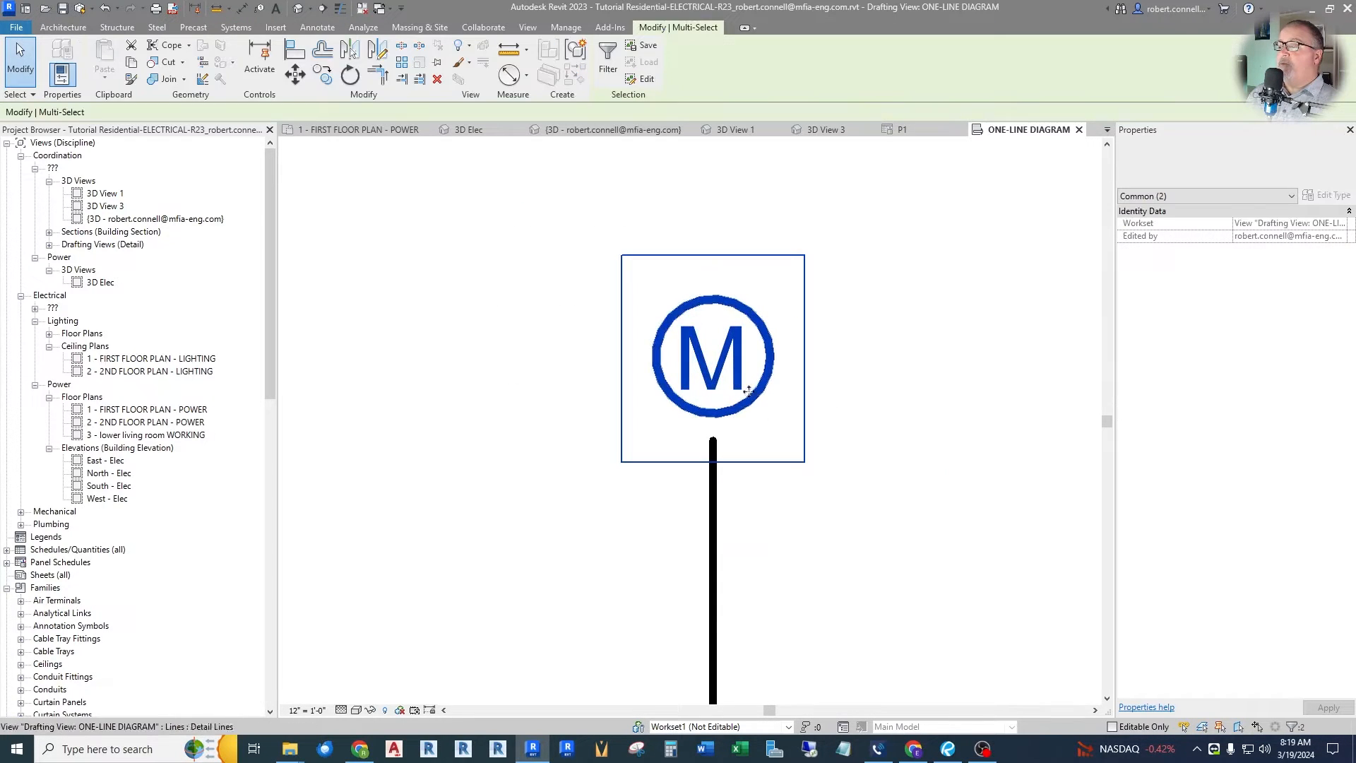
drag(720, 372, 719, 385)
key(Escape)
scroll(636, 366, down, 2)
scroll(631, 346, down, 2)
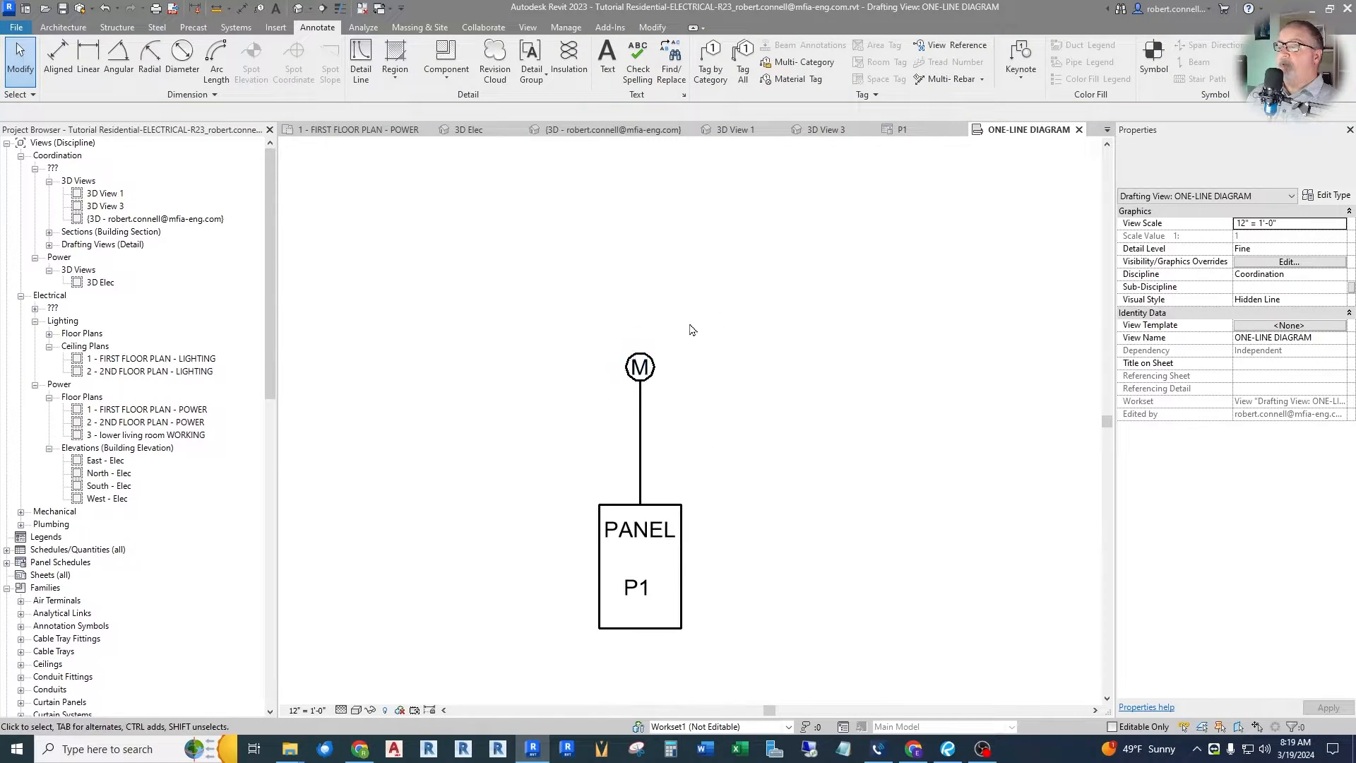
Draw a matching vertical detail line about 51/64" long upward from the top of the meter circle
right_click(645, 409)
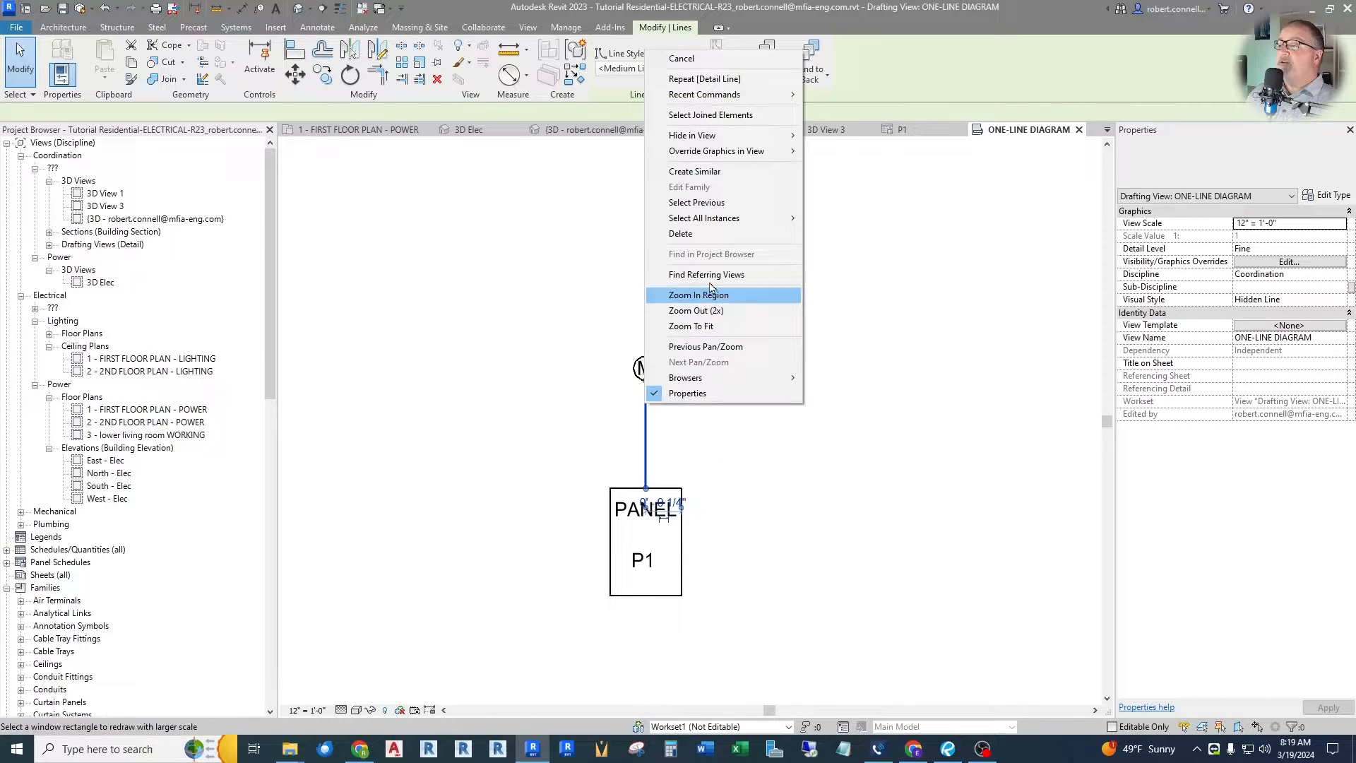
click(703, 174)
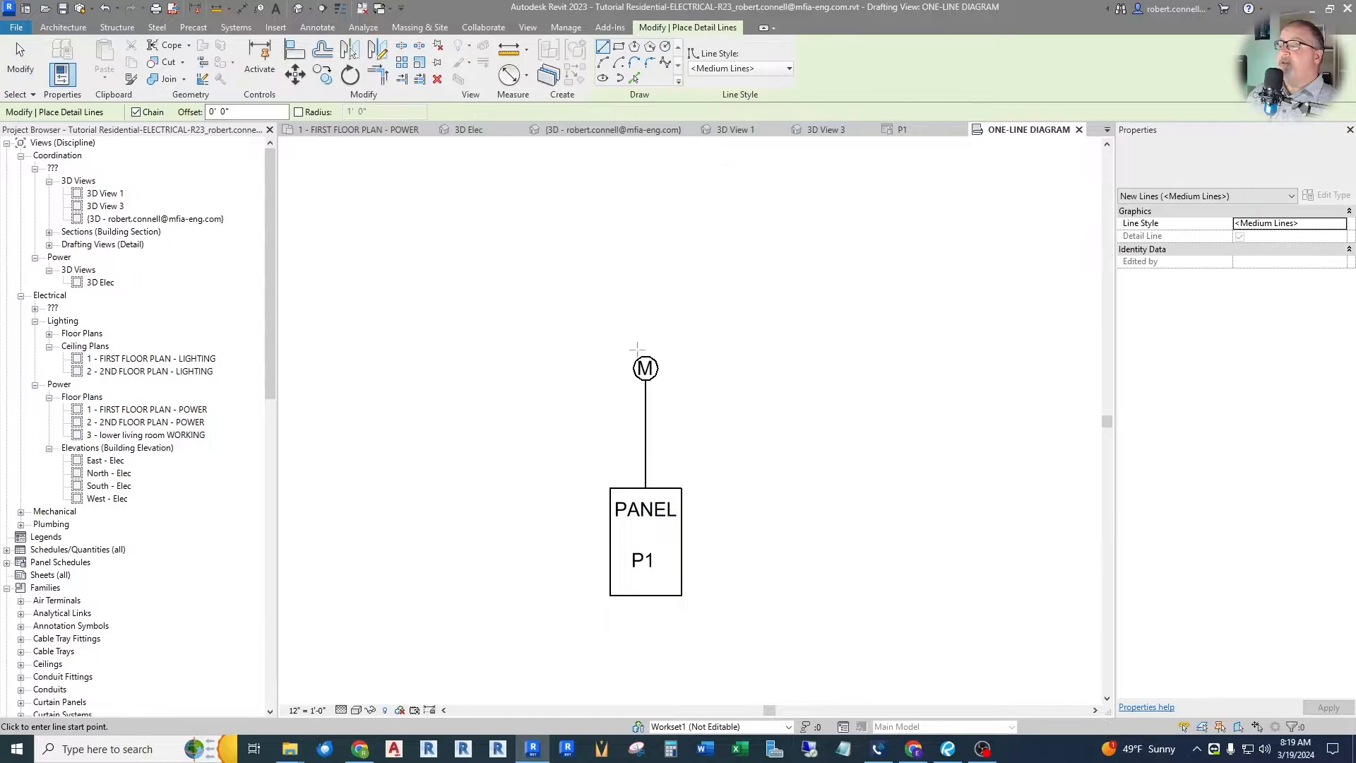
scroll(665, 346, up, 3)
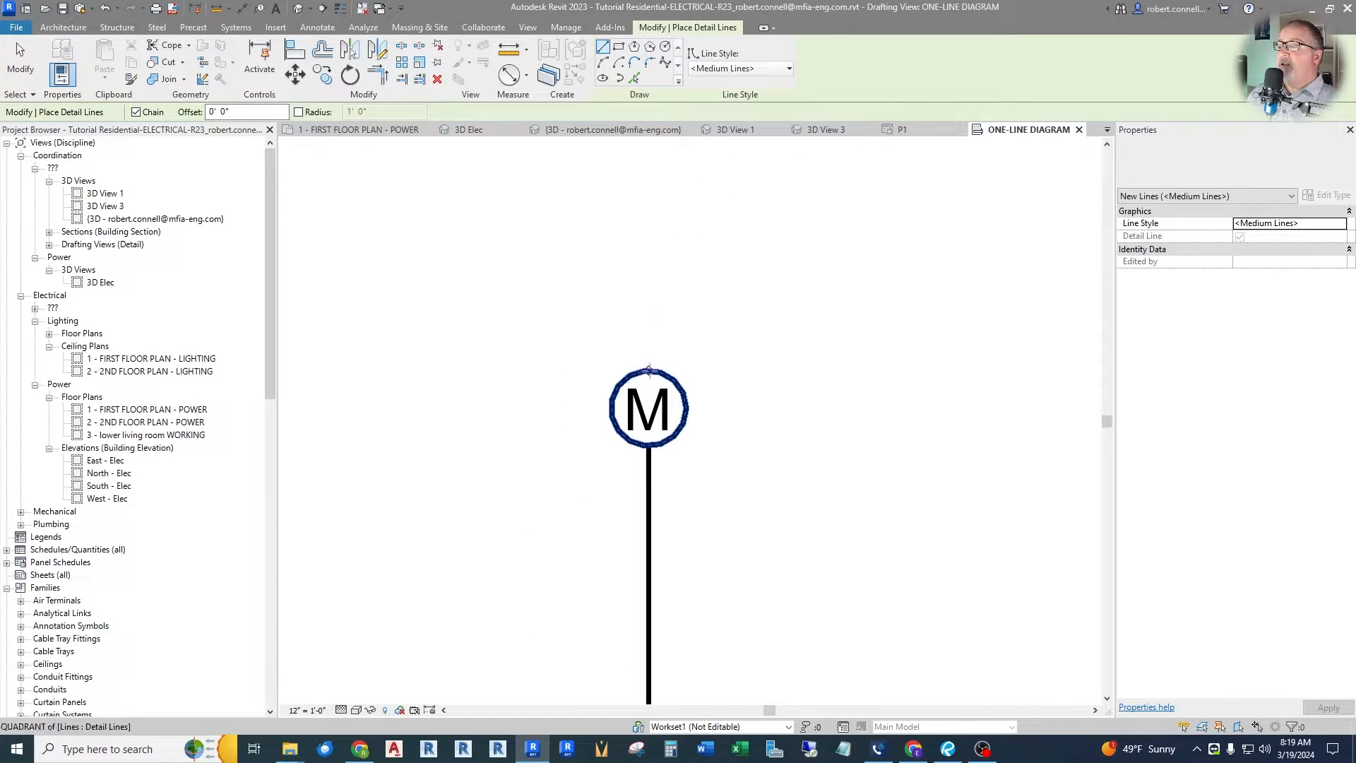
click(648, 370)
scroll(650, 286, down, 4)
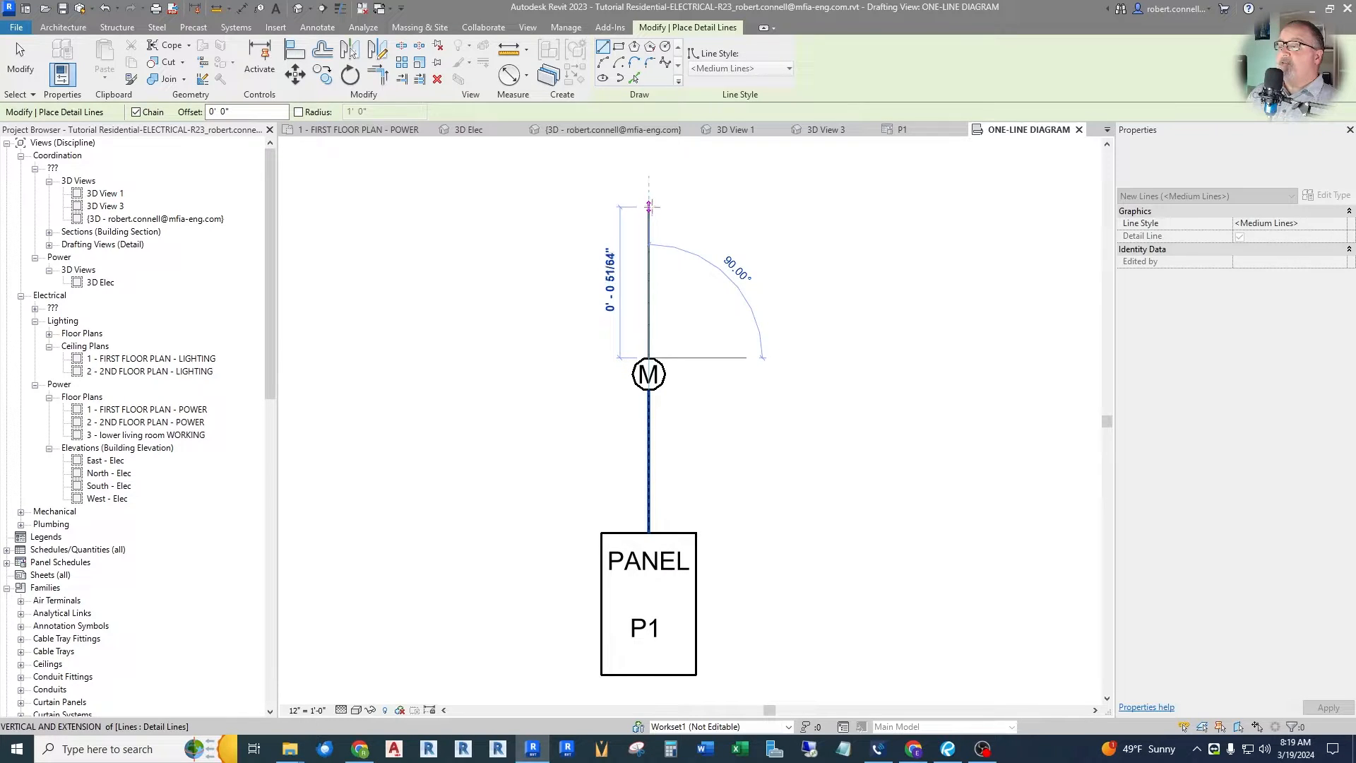
click(649, 207)
key(Escape)
key(Escape)
middle_drag(649, 206, 651, 311)
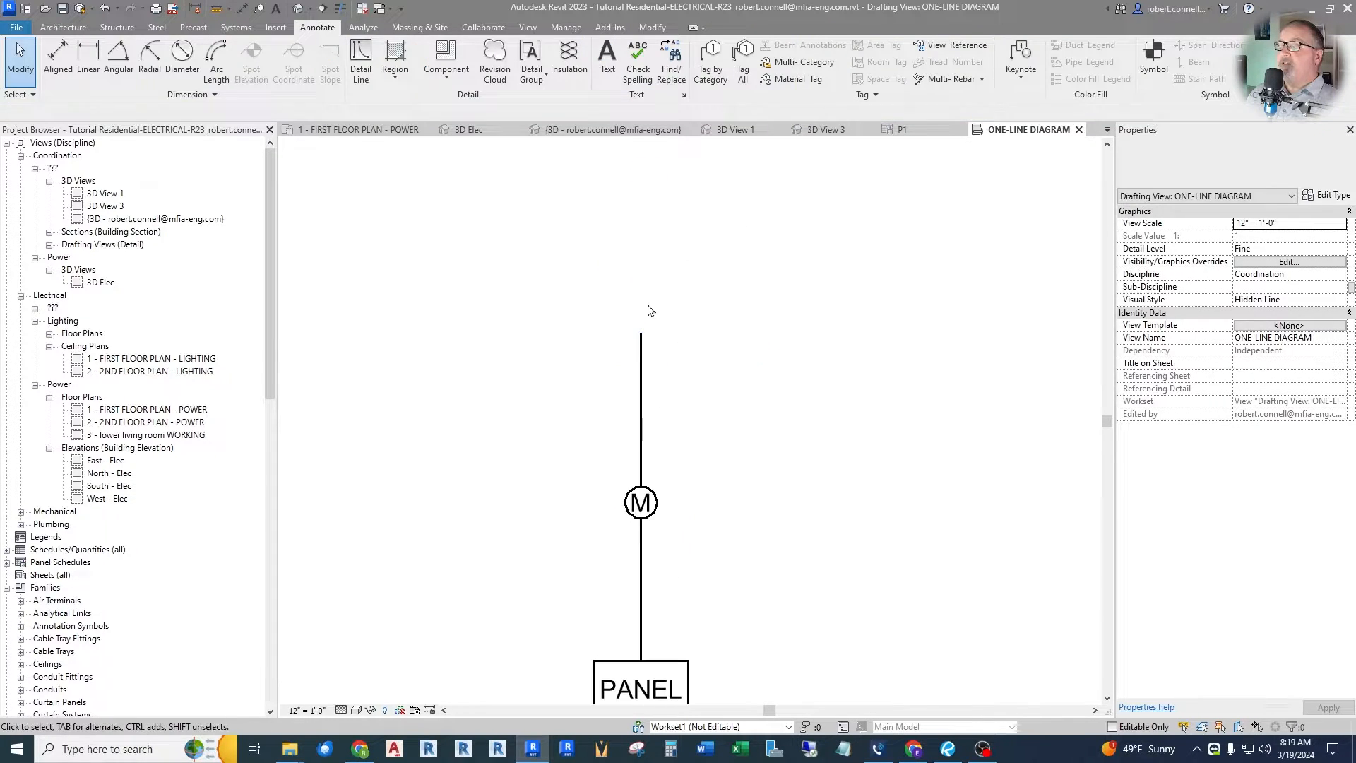
scroll(668, 312, down, 1)
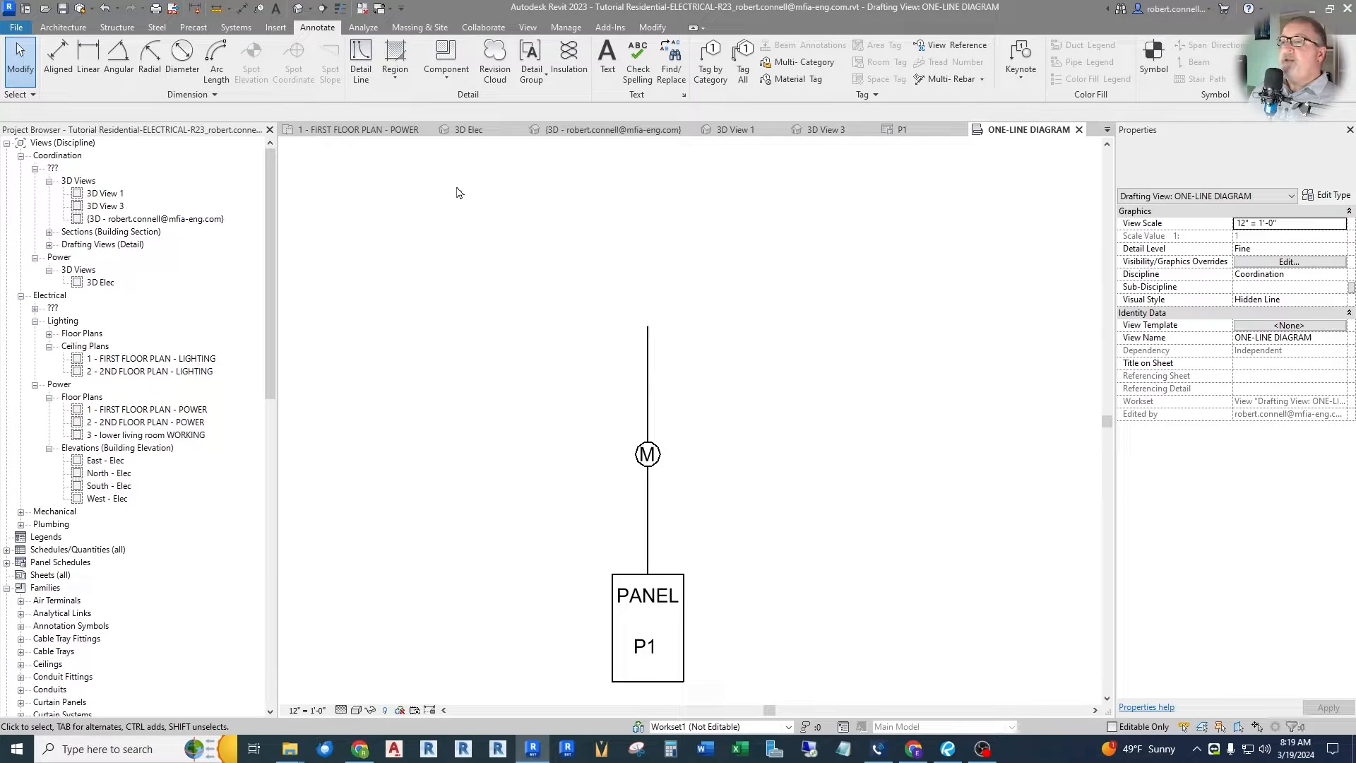
Draw a detail-line rectangle about 1 29/64" wide and 39/256" high, centred on the upper end of the service line
click(361, 63)
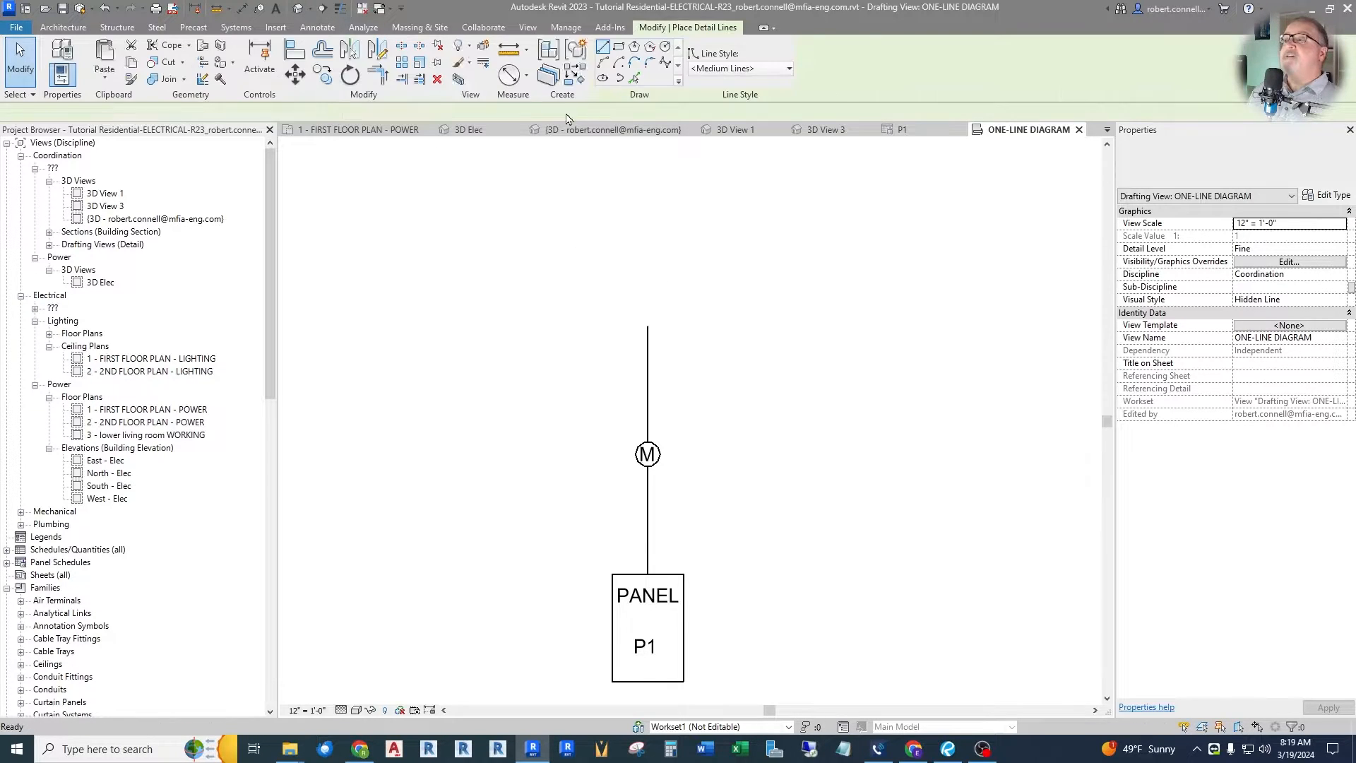
click(618, 48)
click(544, 304)
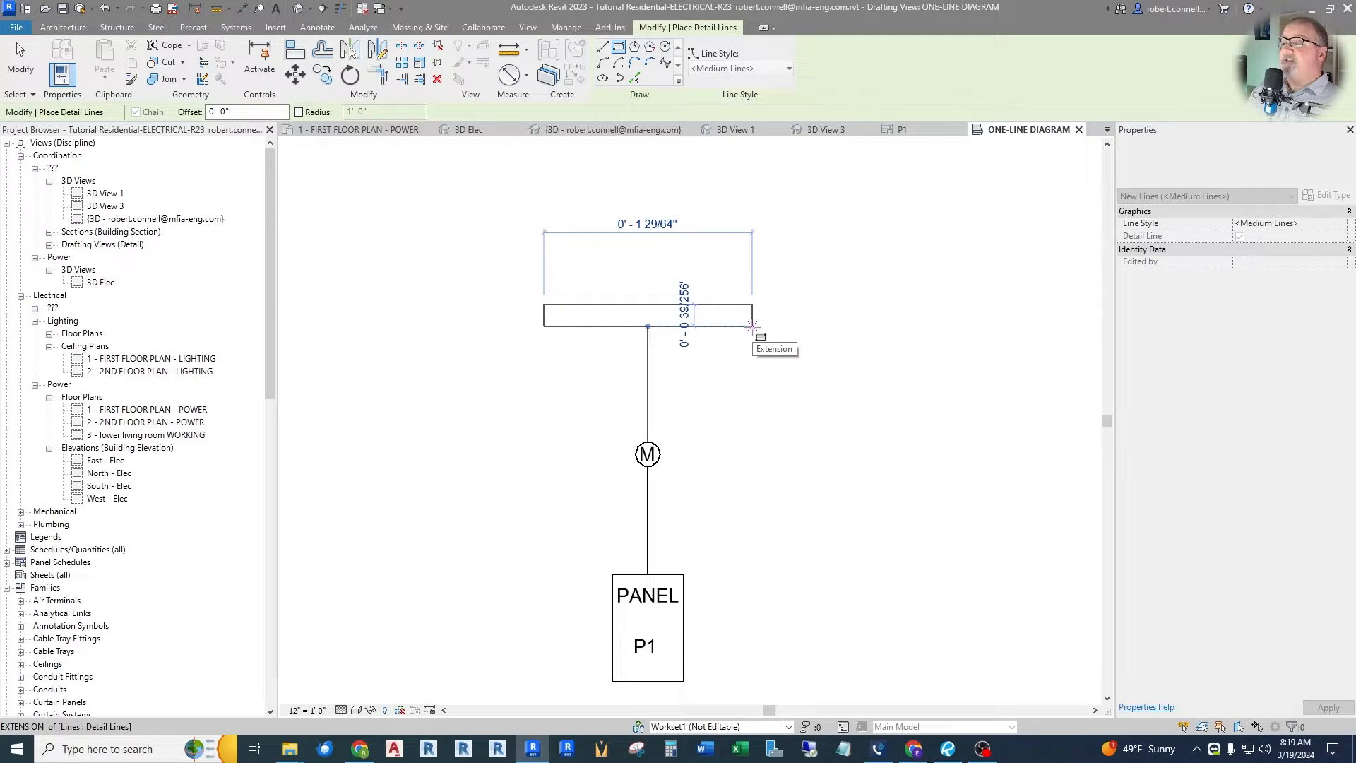
click(753, 325)
key(Escape)
key(Escape)
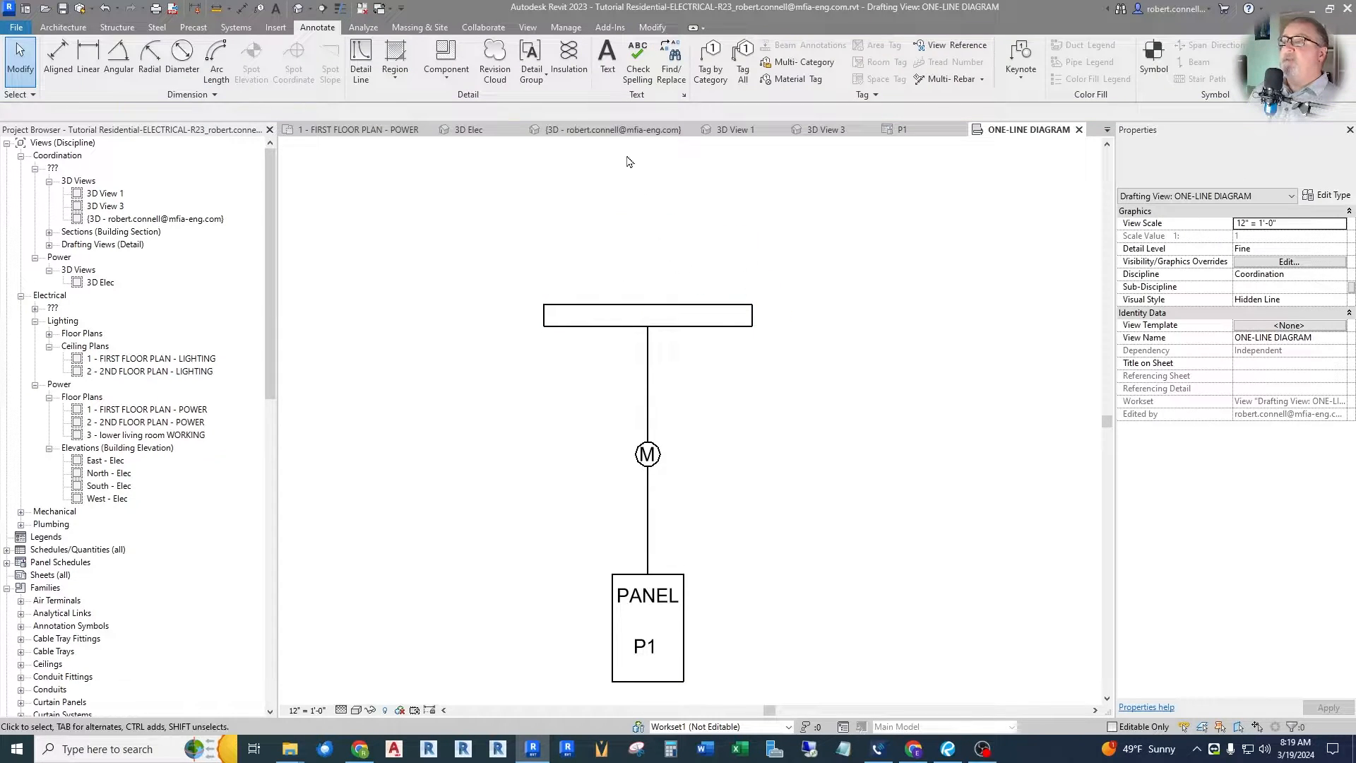
Draw three chained detail lines forming a box about 1 37/256" wide and 145/256" high on top of the flat rectangle
click(361, 62)
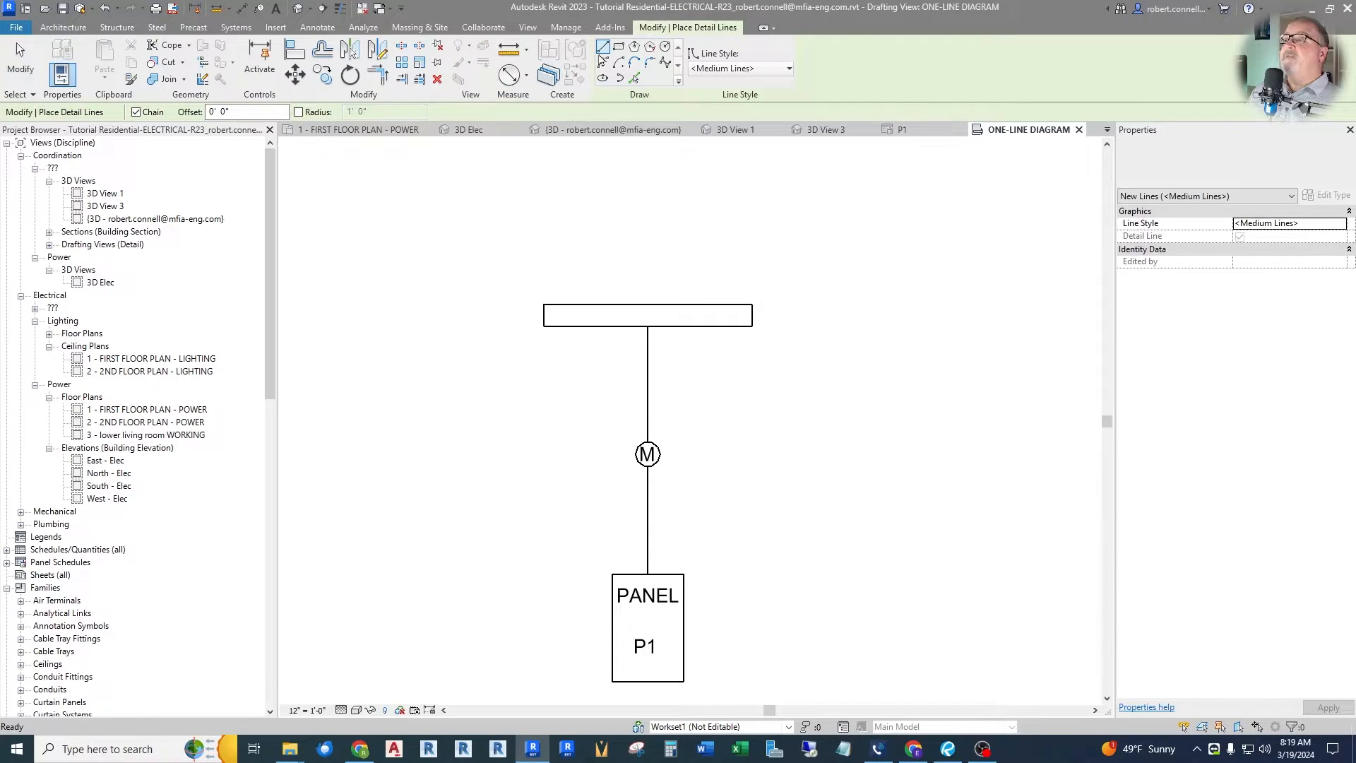
click(565, 305)
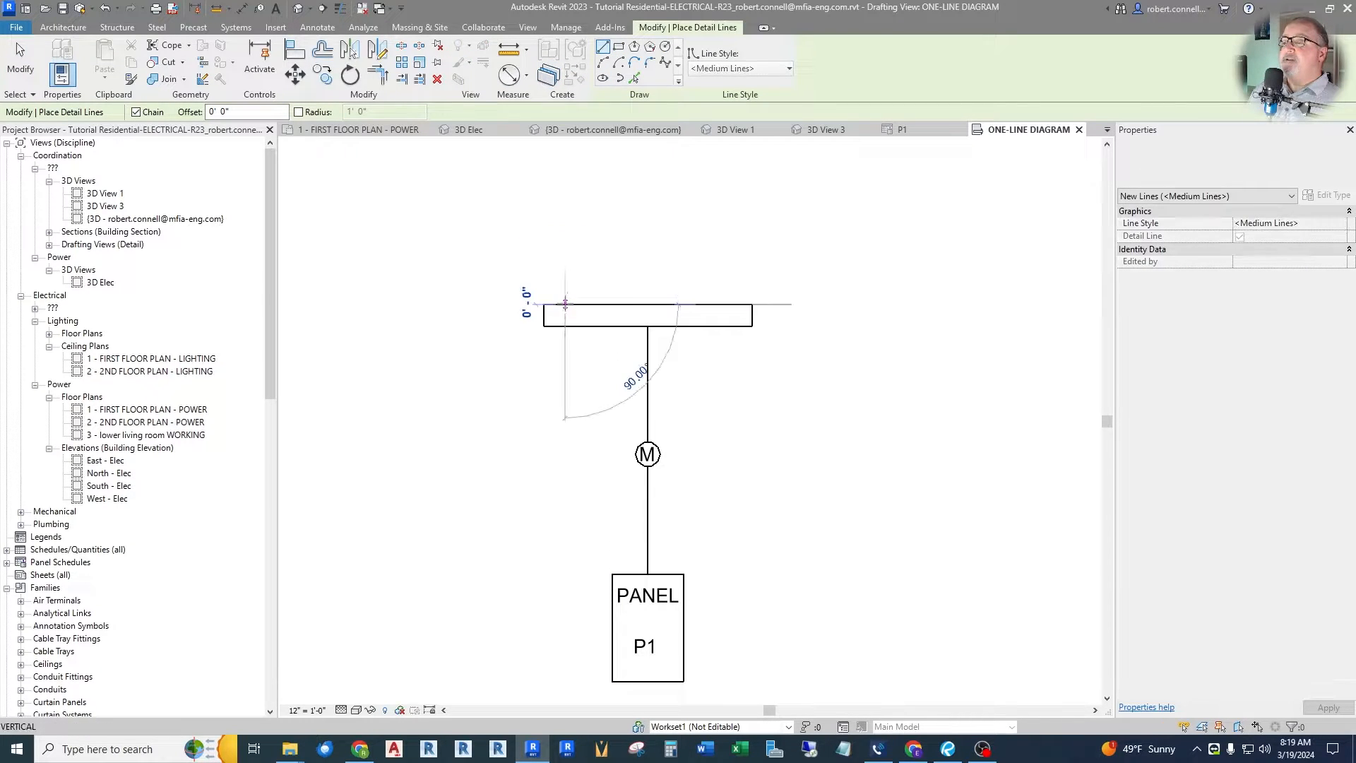
click(566, 223)
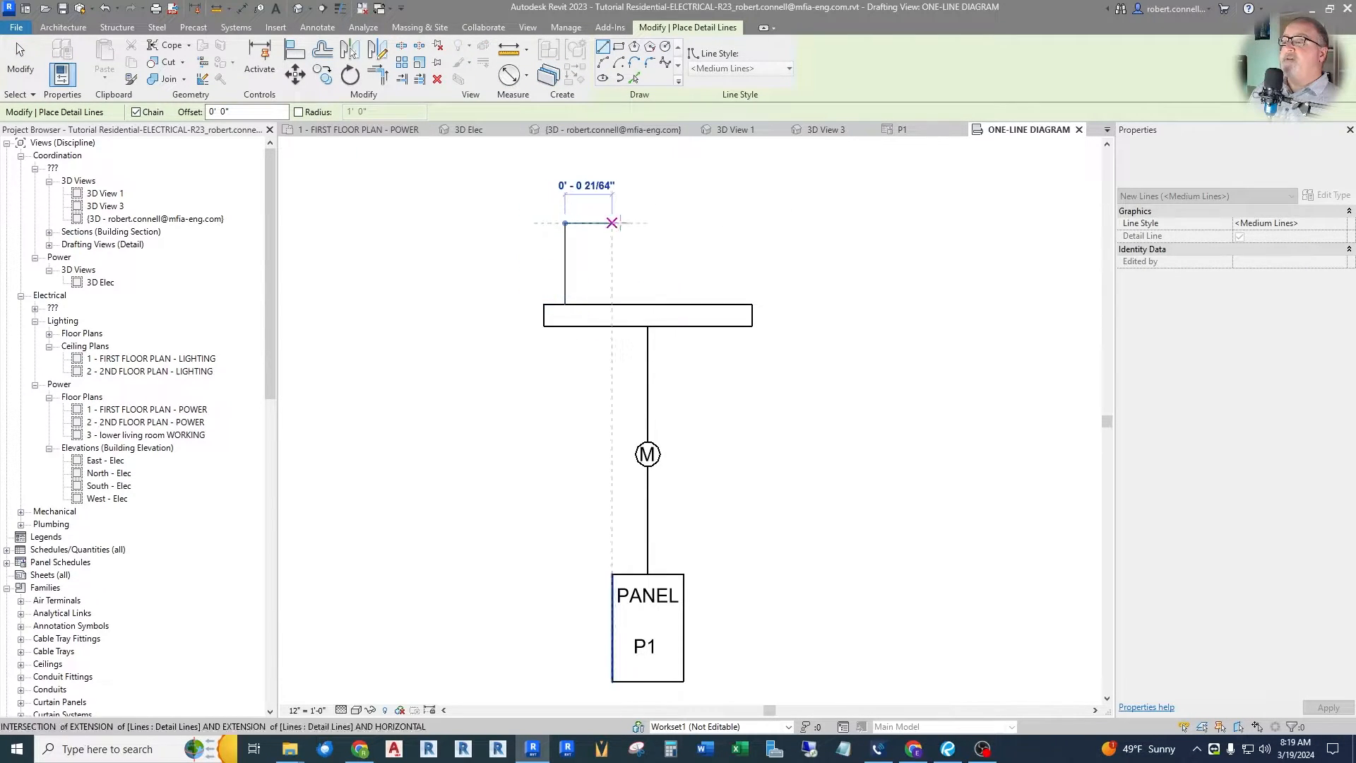
click(729, 223)
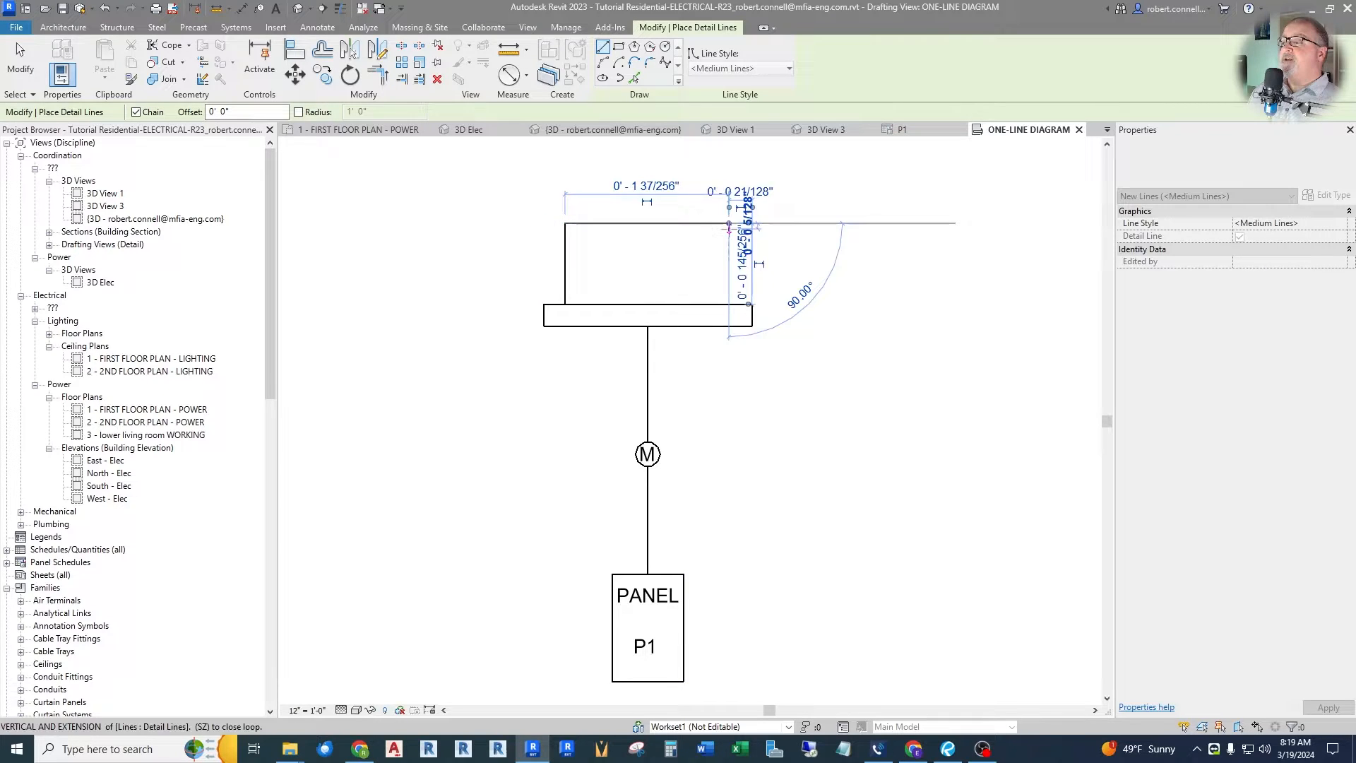
click(729, 305)
key(Escape)
key(Escape)
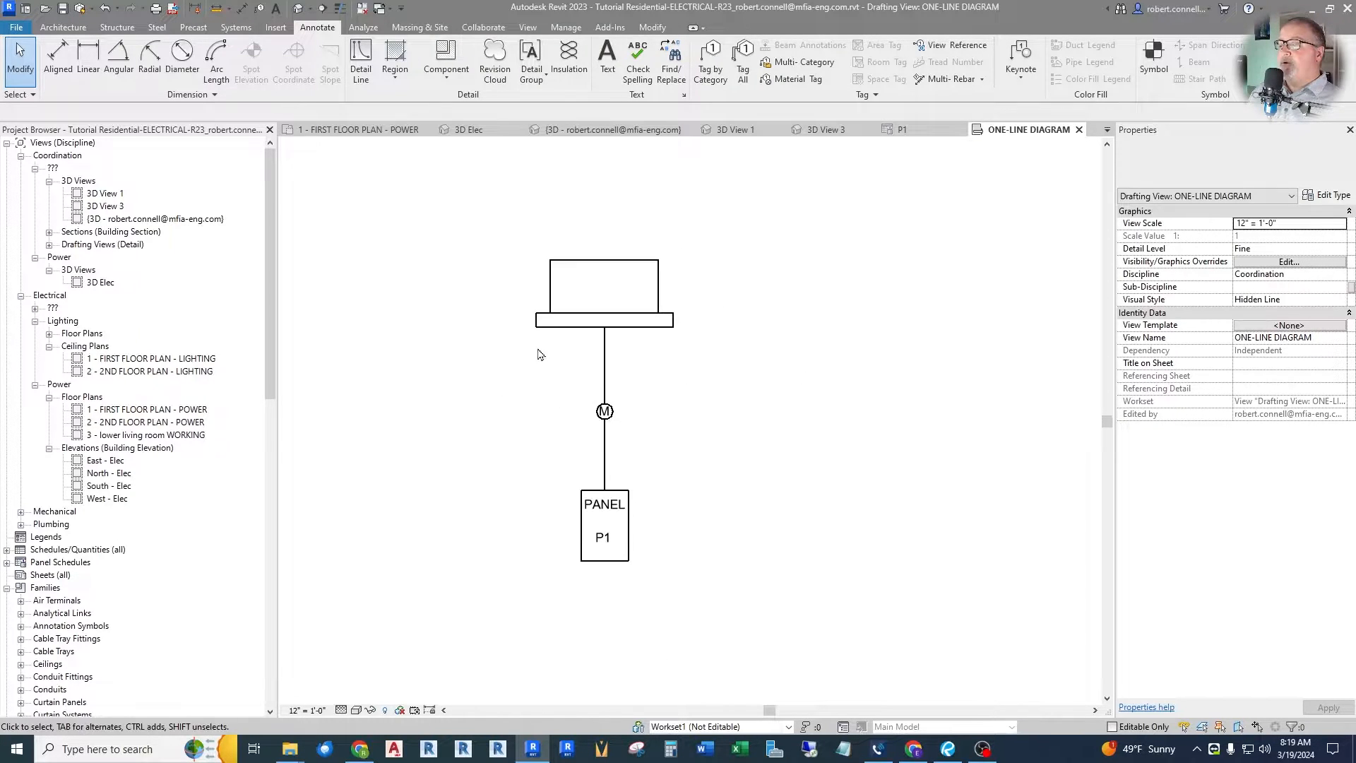
Place a text note reading UTILITY TRANSFORMER beside the transformer box
scroll(539, 353, up, 3)
scroll(624, 255, down, 2)
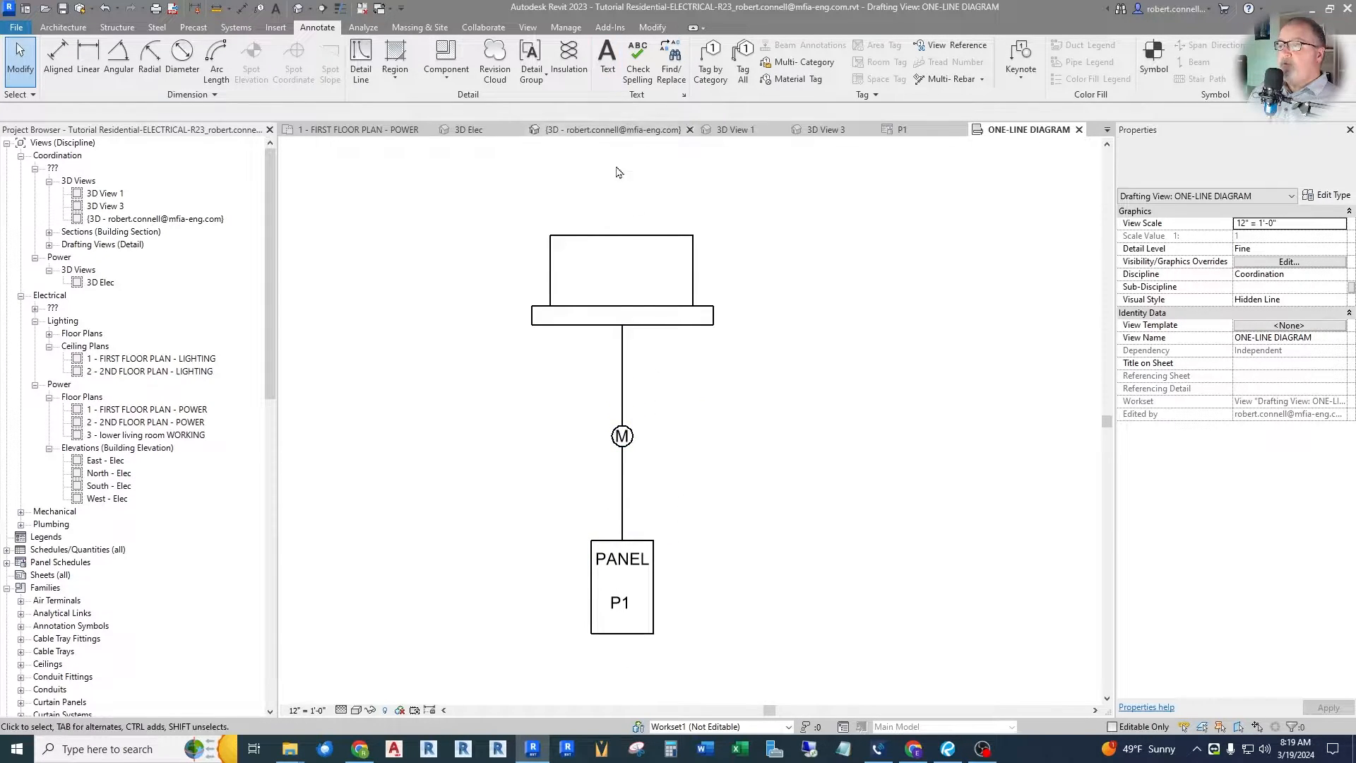
click(607, 60)
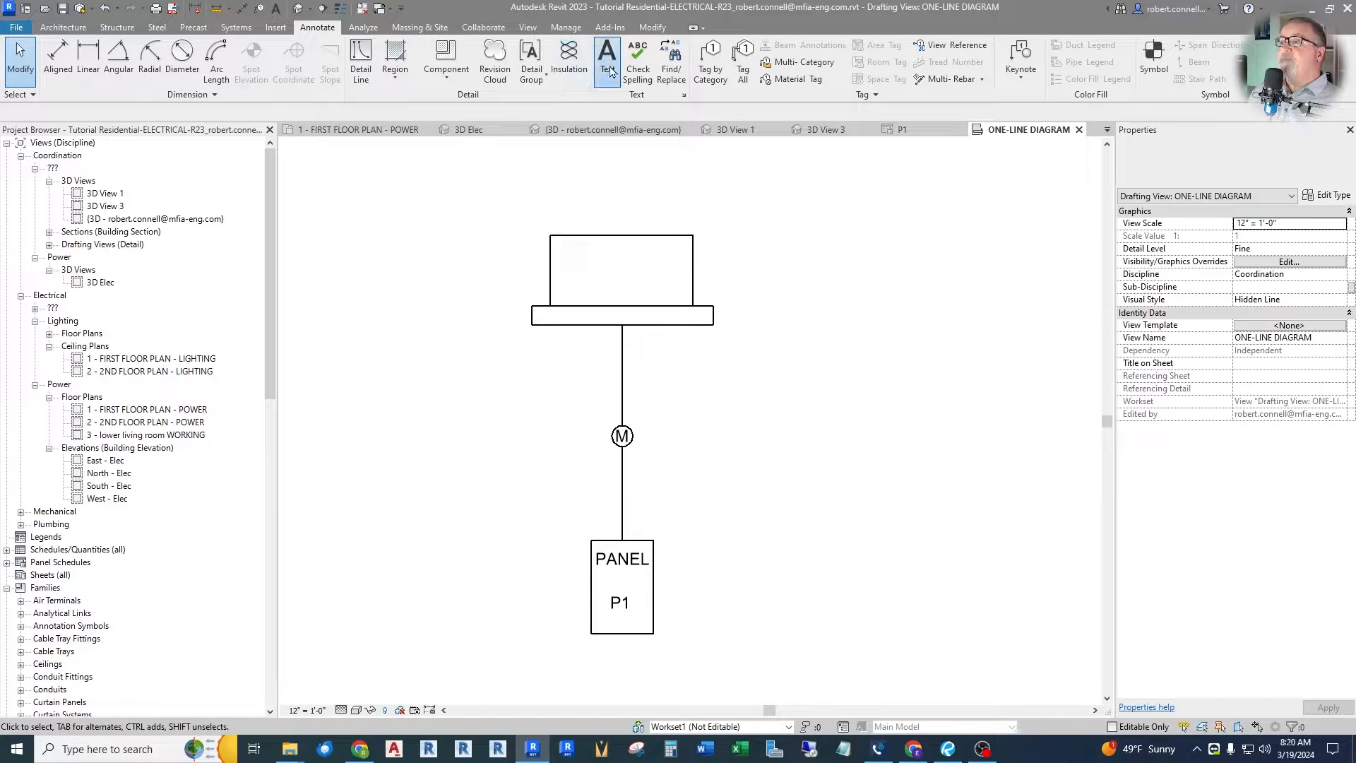
click(713, 250)
text(u)
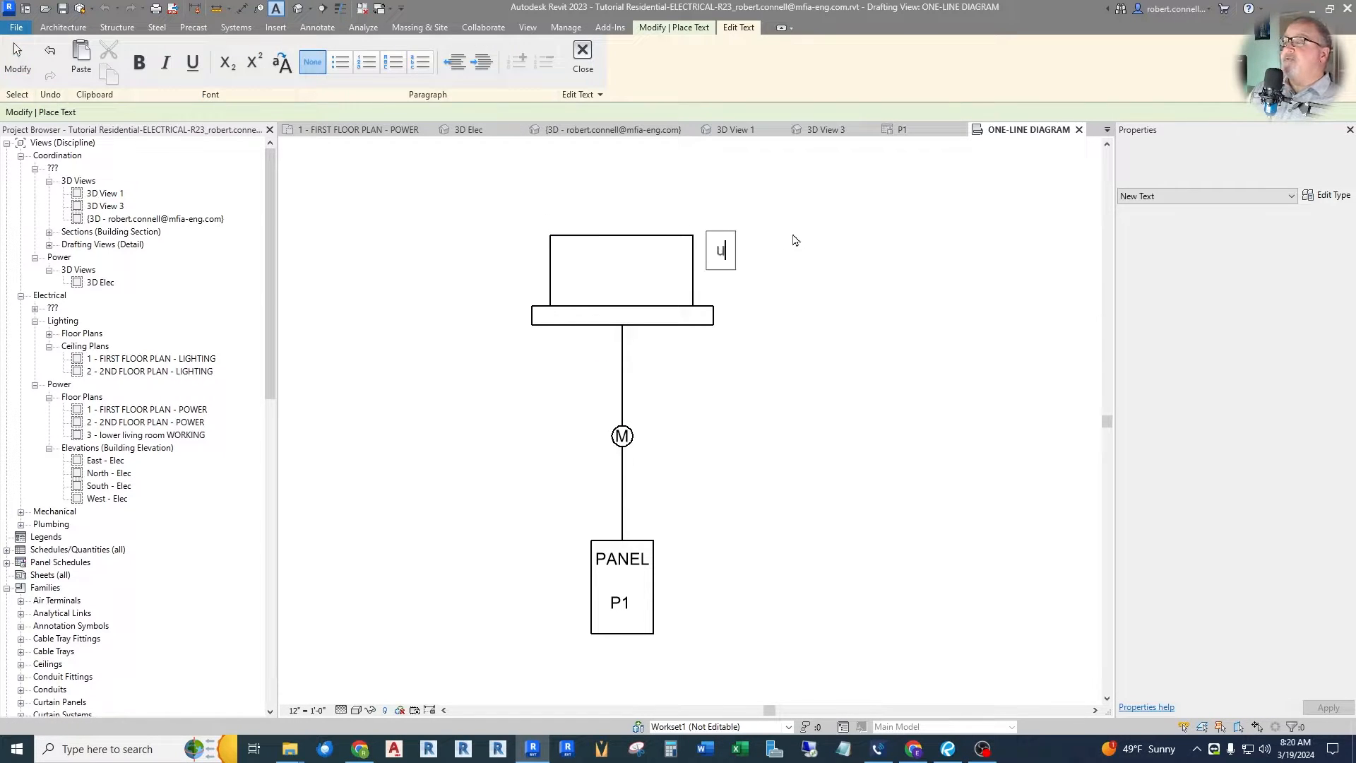
text(TILITY T)
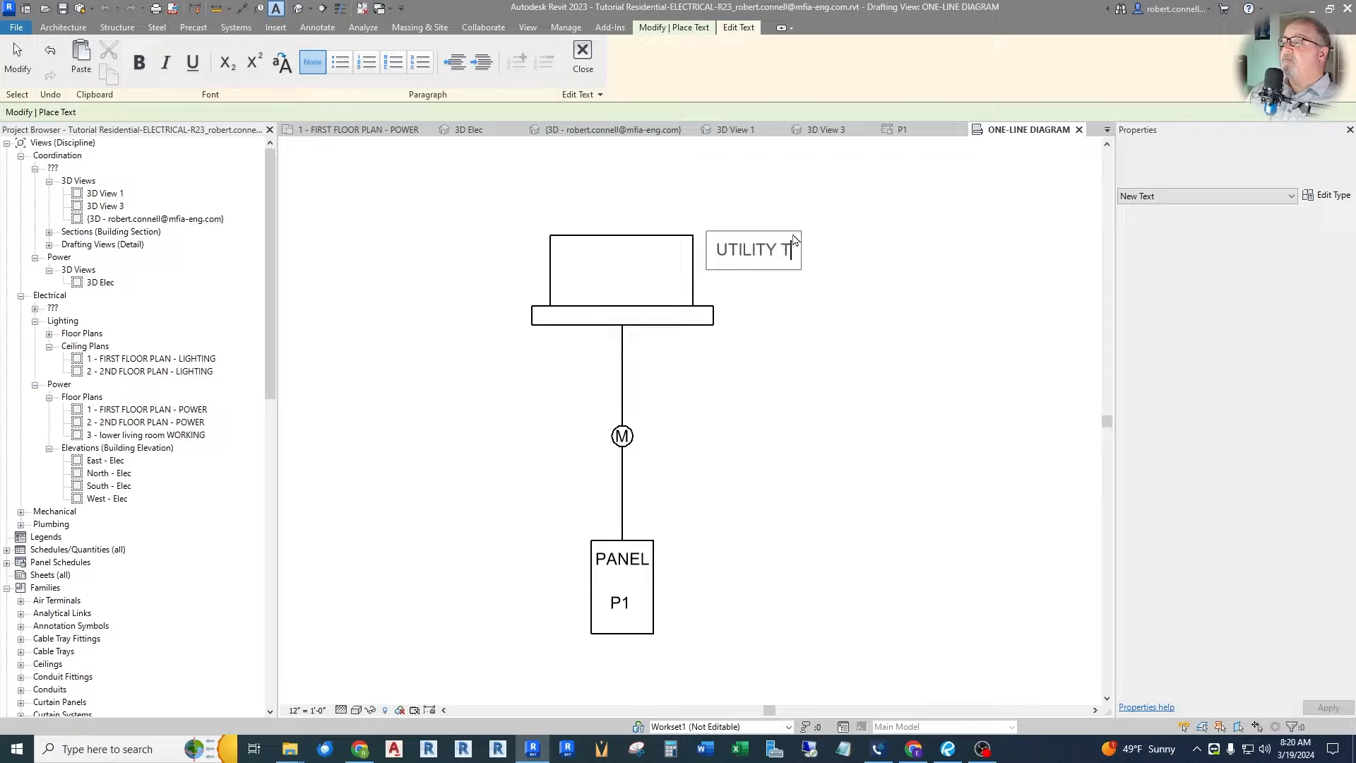
text(RANSFORMER)
click(886, 302)
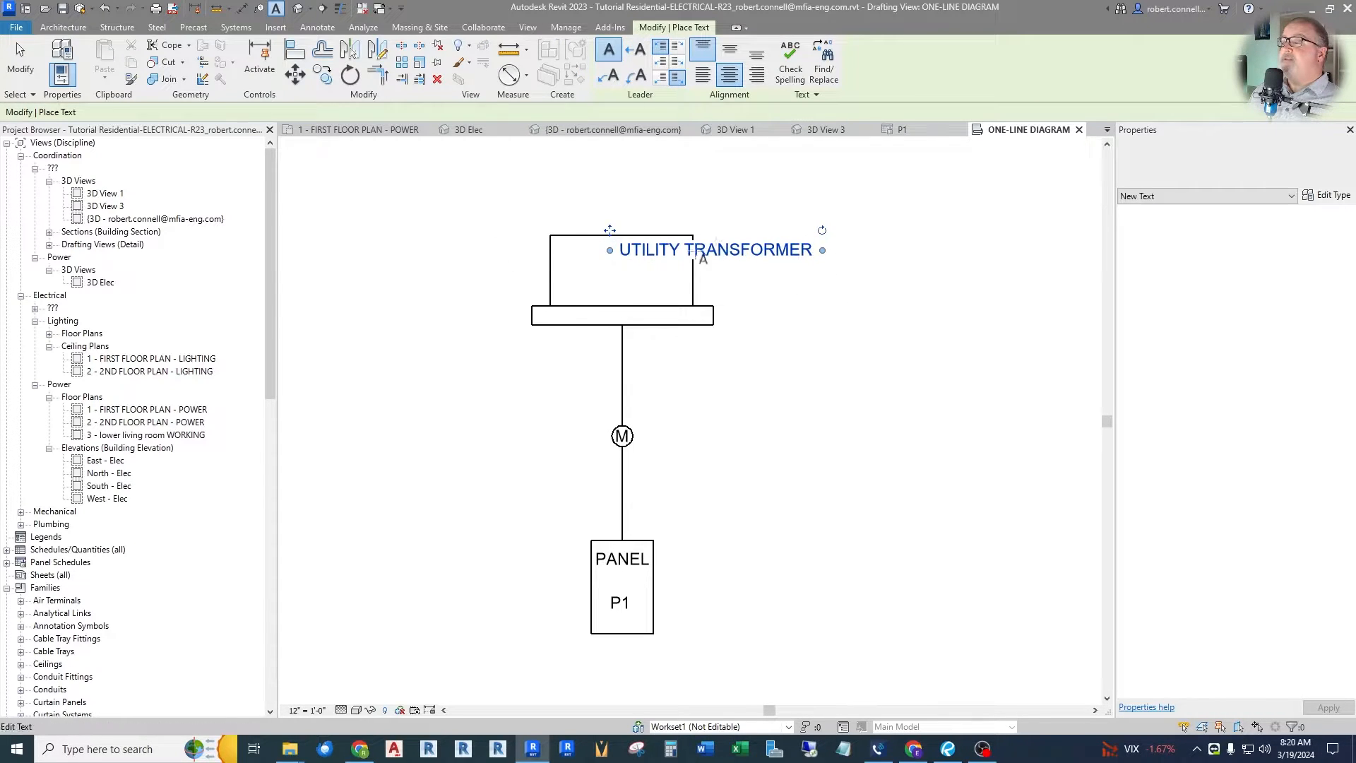
key(Escape)
key(Escape)
Move the UTILITY TRANSFORMER note clear to the right of the transformer and narrow it so the text wraps onto two lines
click(771, 259)
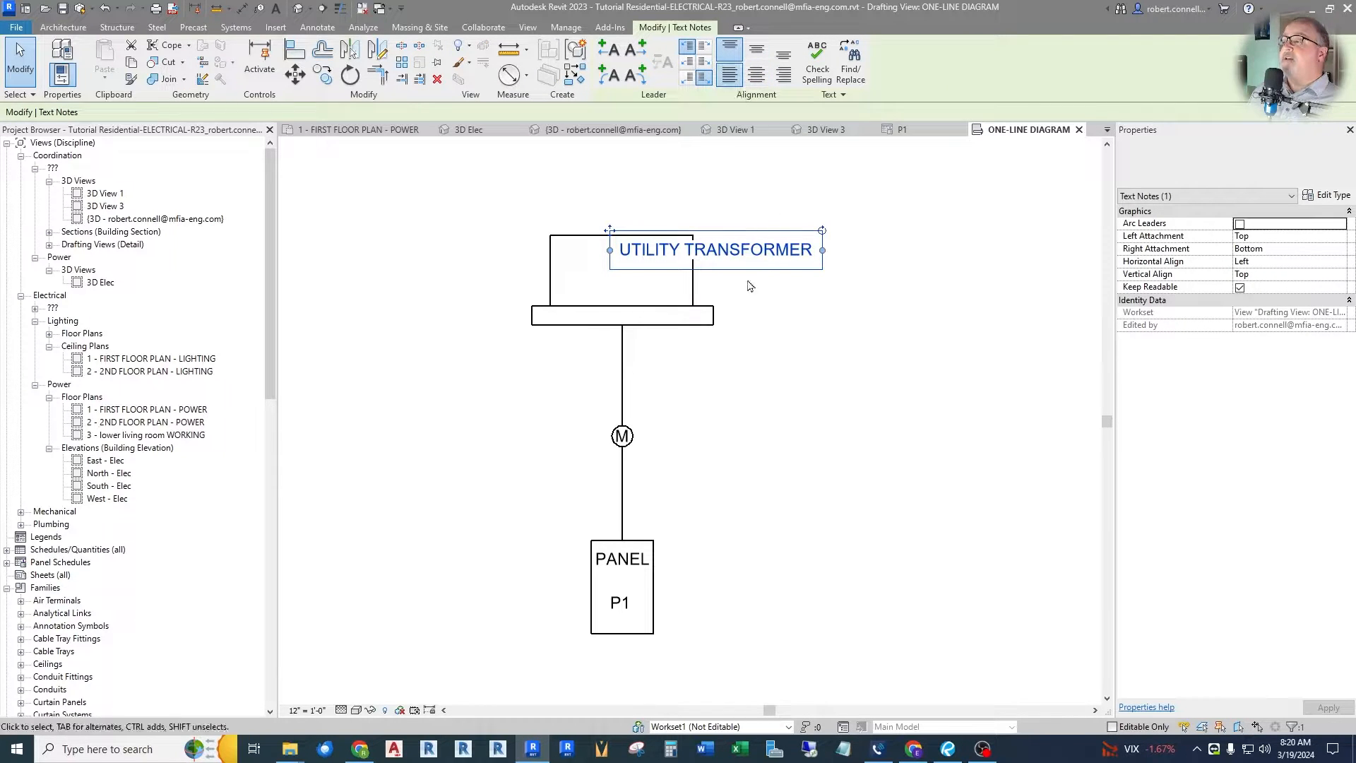
key(Escape)
click(744, 259)
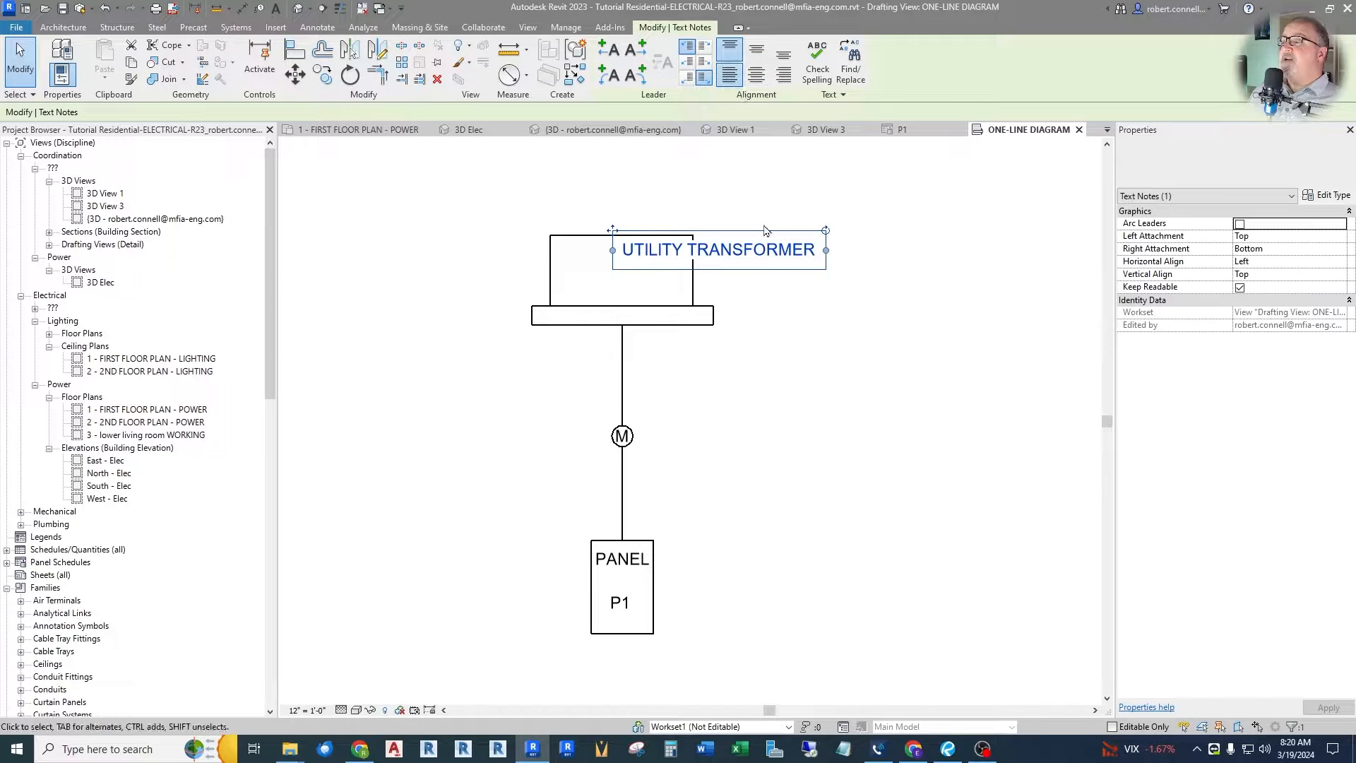
key(Escape)
click(759, 254)
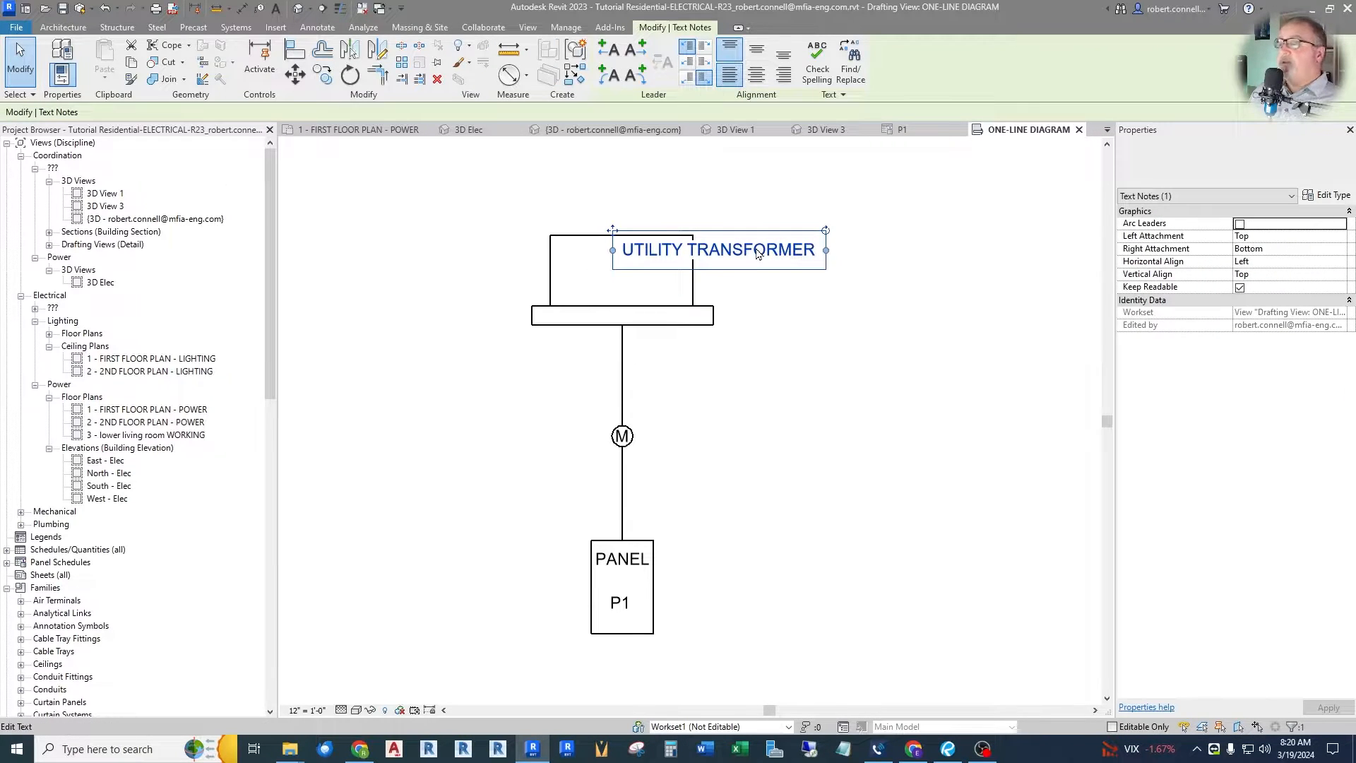
drag(612, 230, 717, 231)
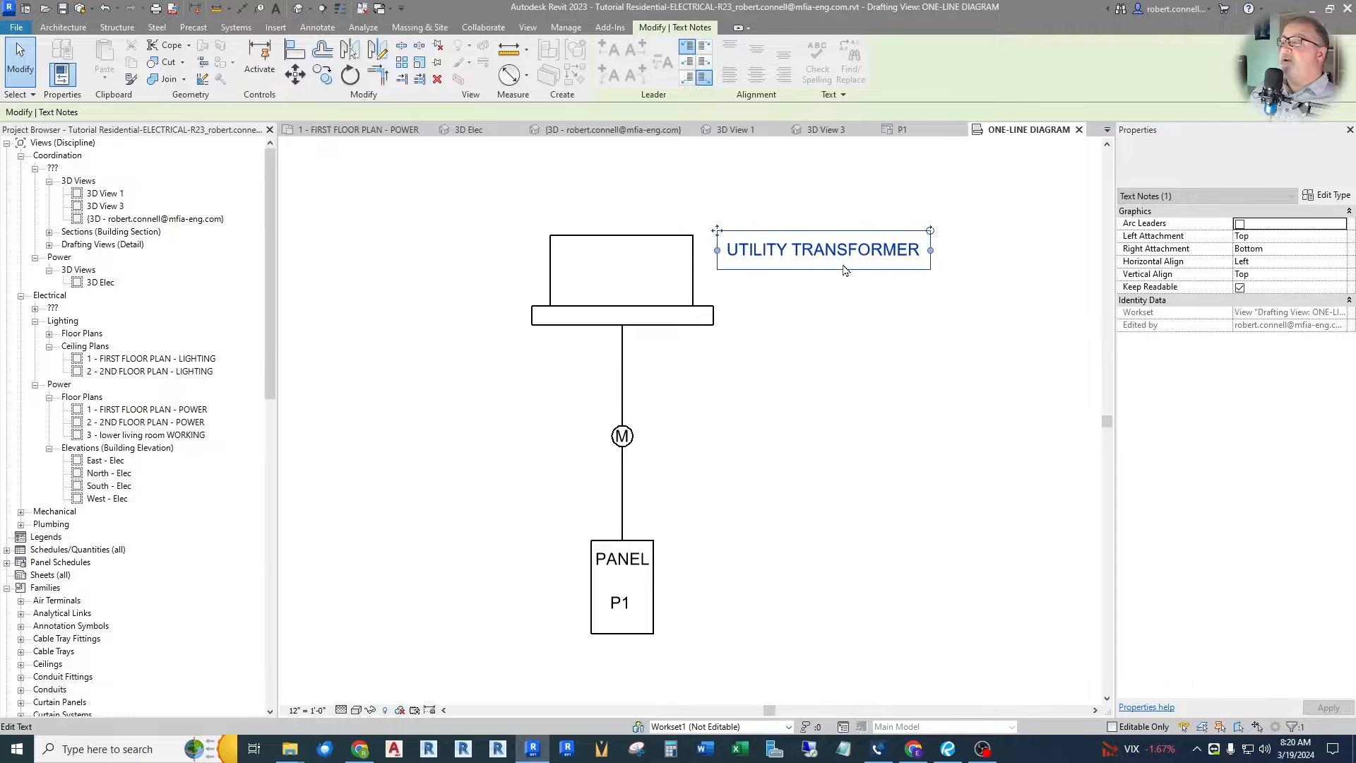
drag(930, 251, 886, 263)
click(863, 309)
drag(755, 263, 813, 257)
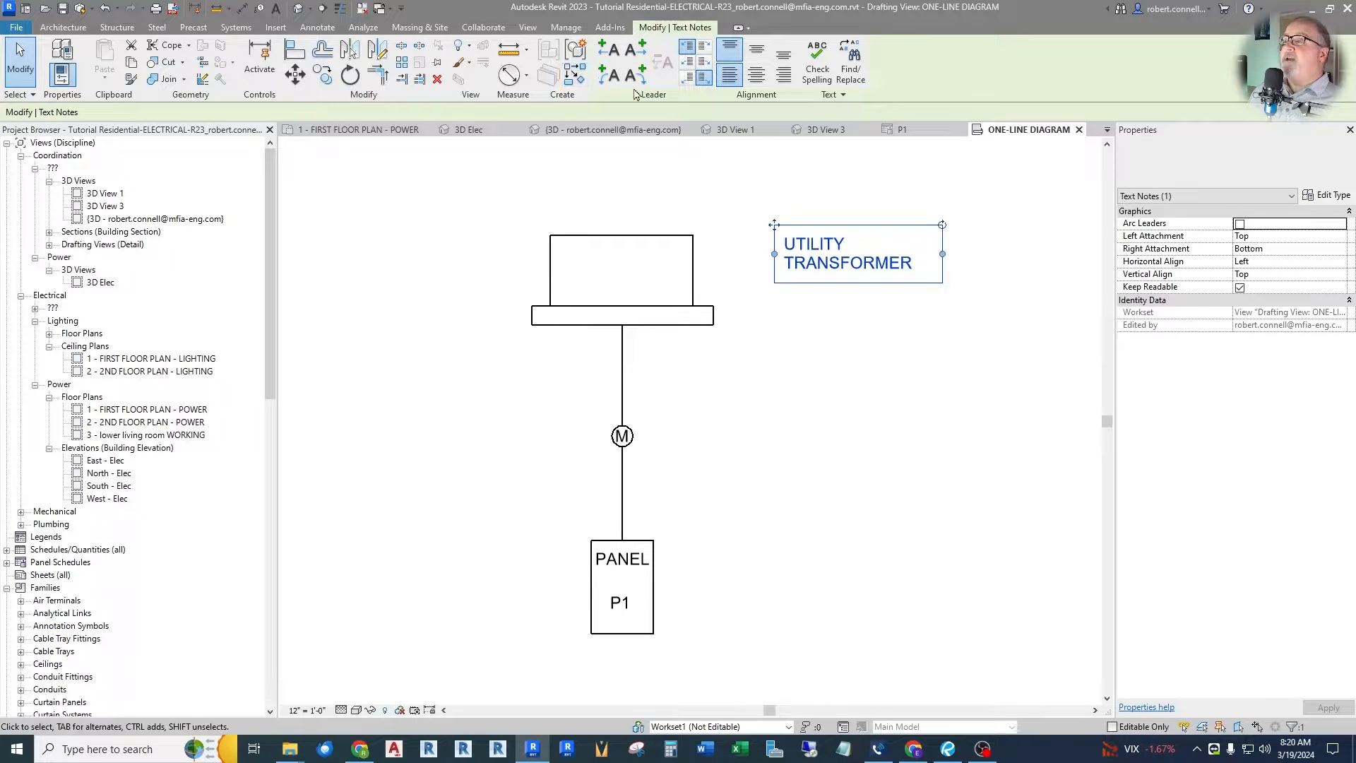
Add a straight left-side leader to the UTILITY TRANSFORMER note, ending on the pad's upper right with an elbow level with the text
click(609, 51)
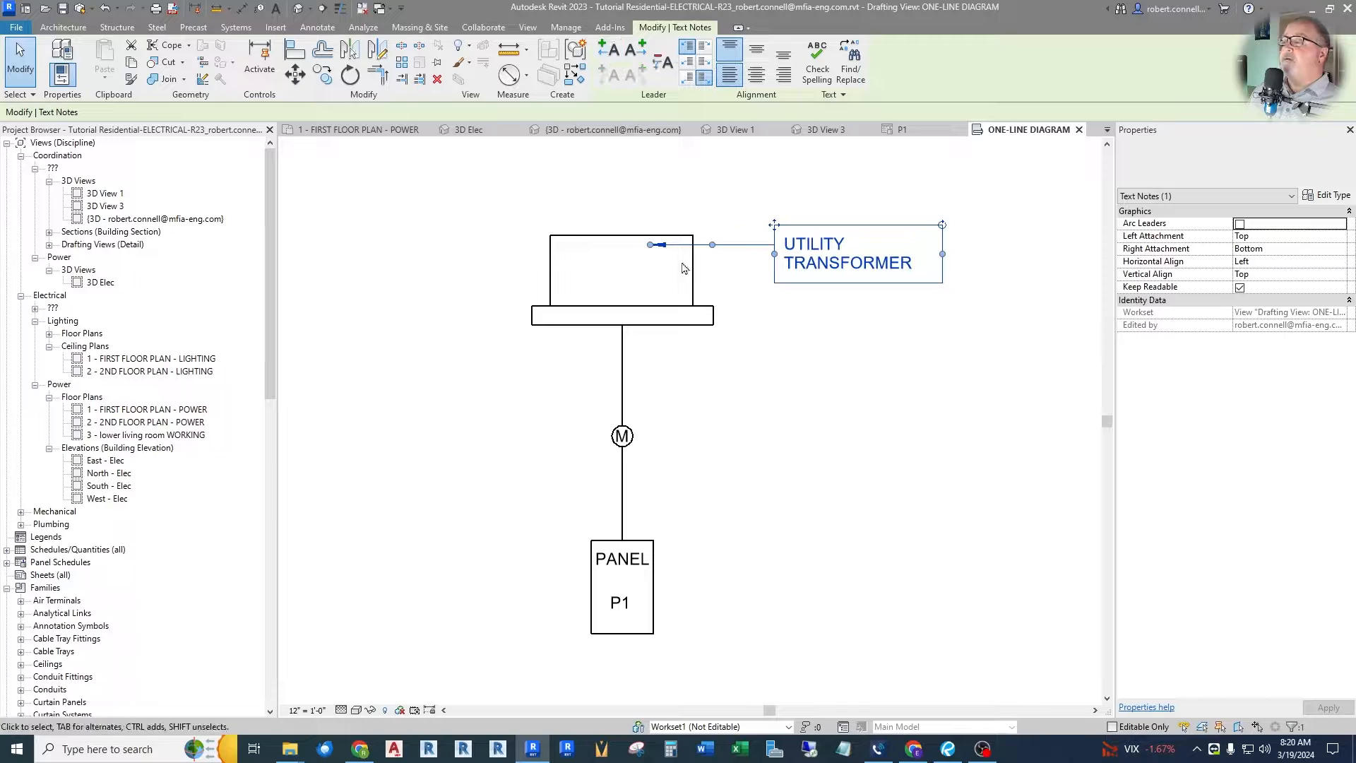
drag(650, 245, 699, 305)
drag(743, 258, 742, 246)
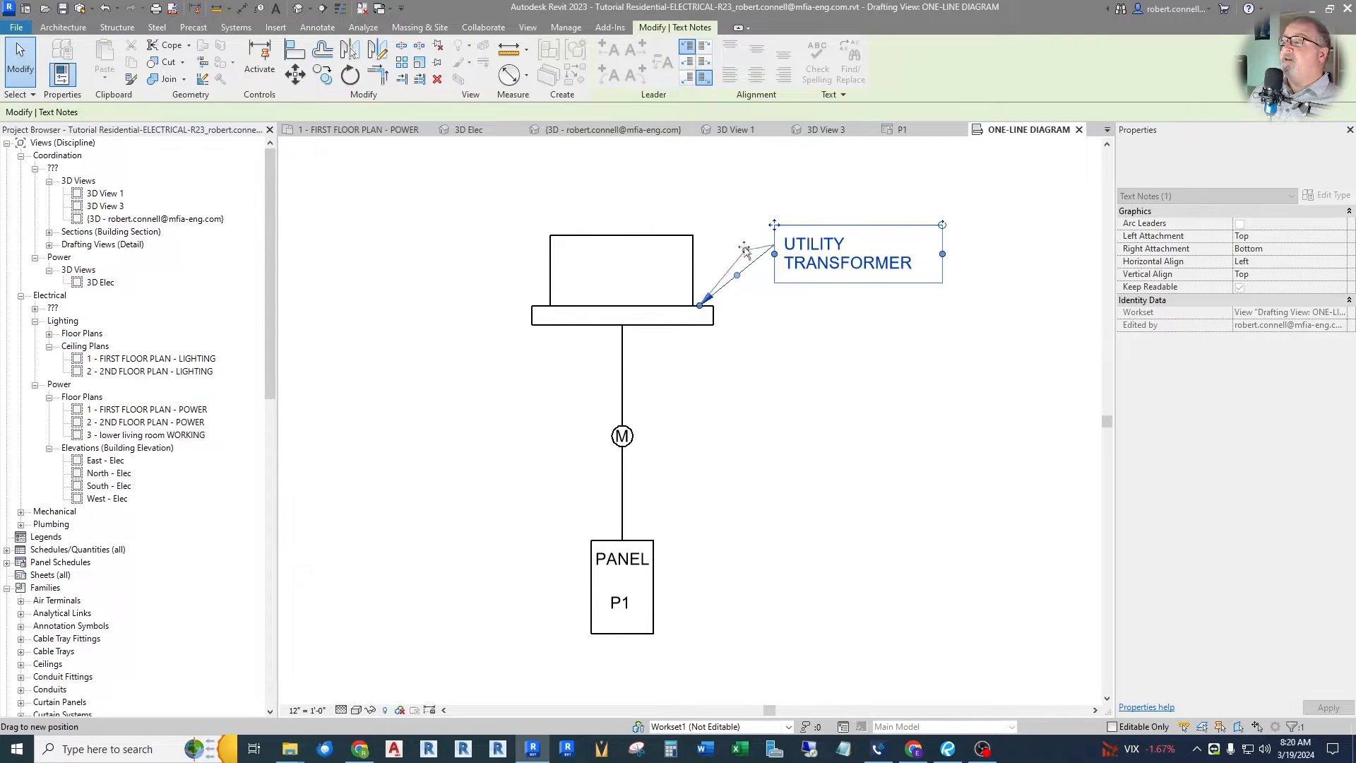
click(686, 221)
scroll(687, 221, down, 2)
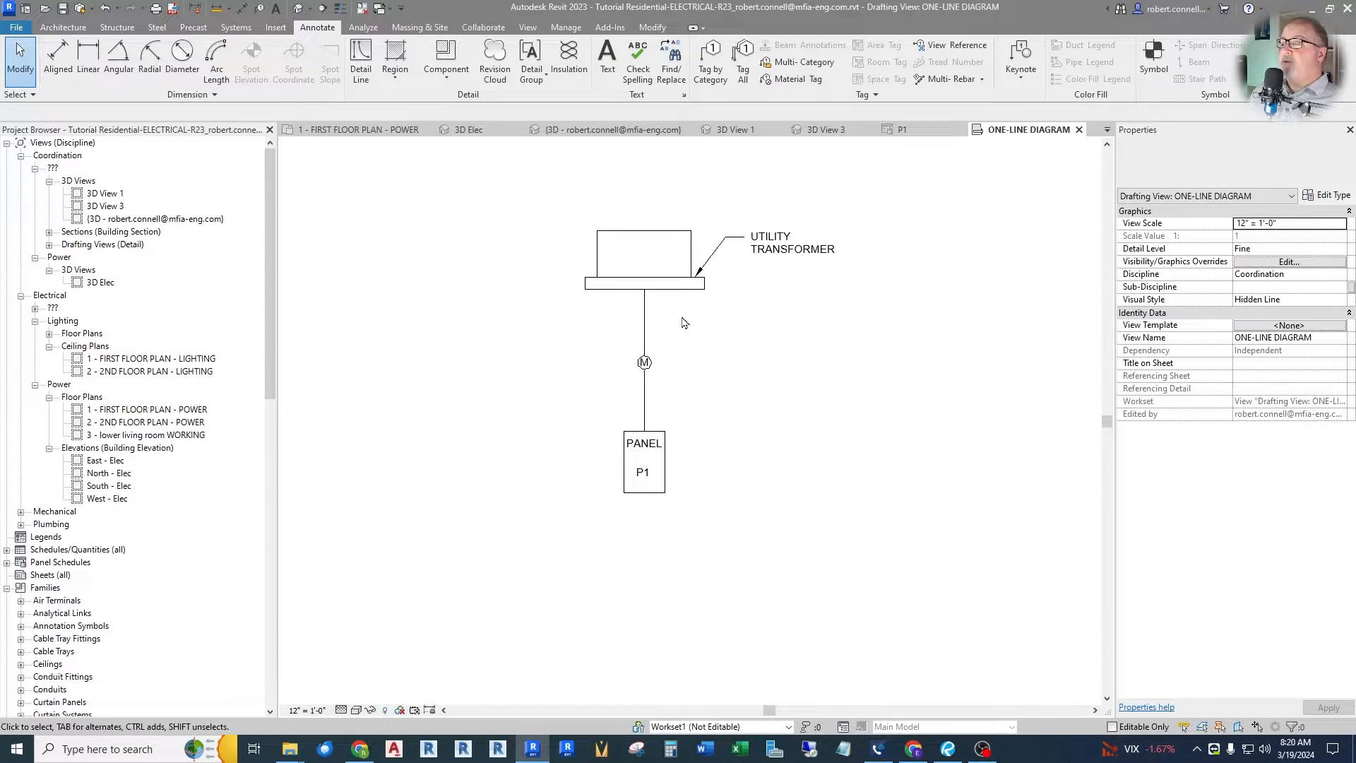
scroll(545, 349, up, 2)
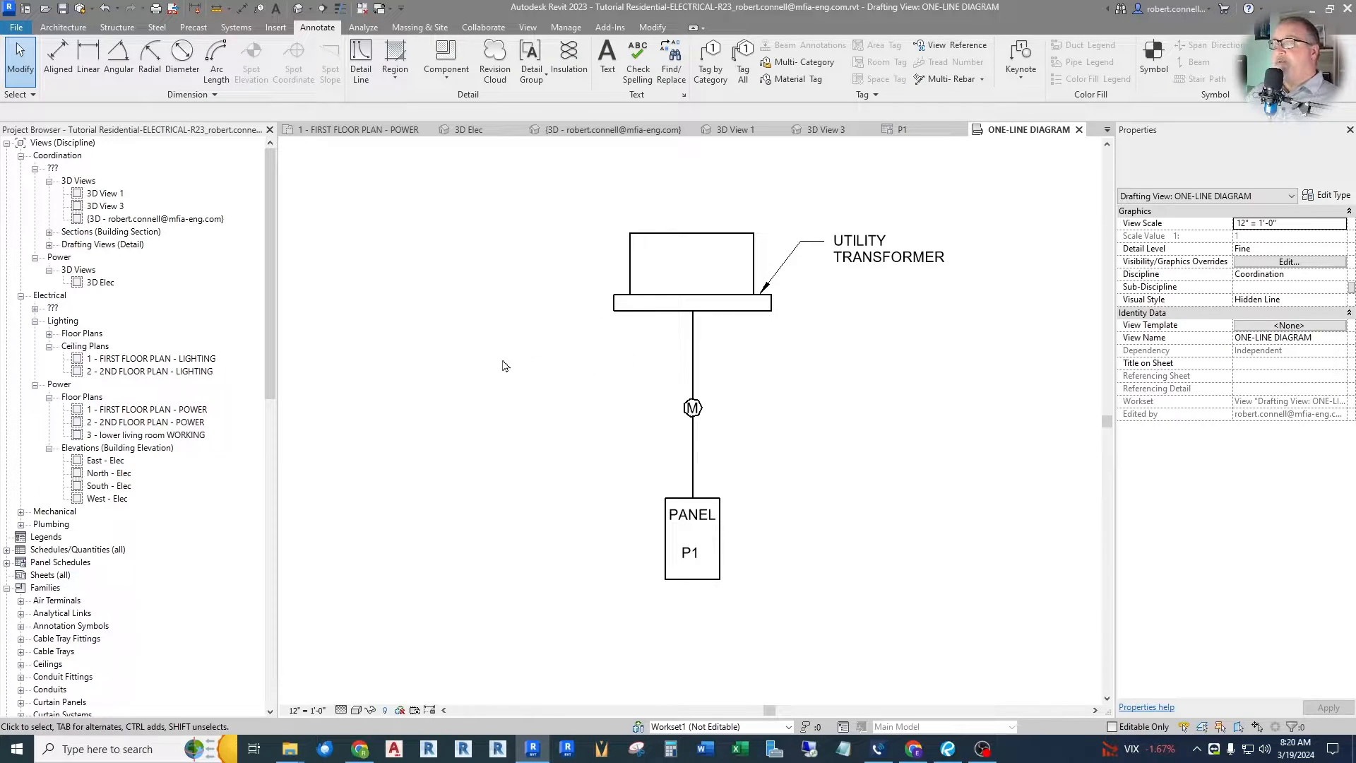
scroll(470, 387, down, 1)
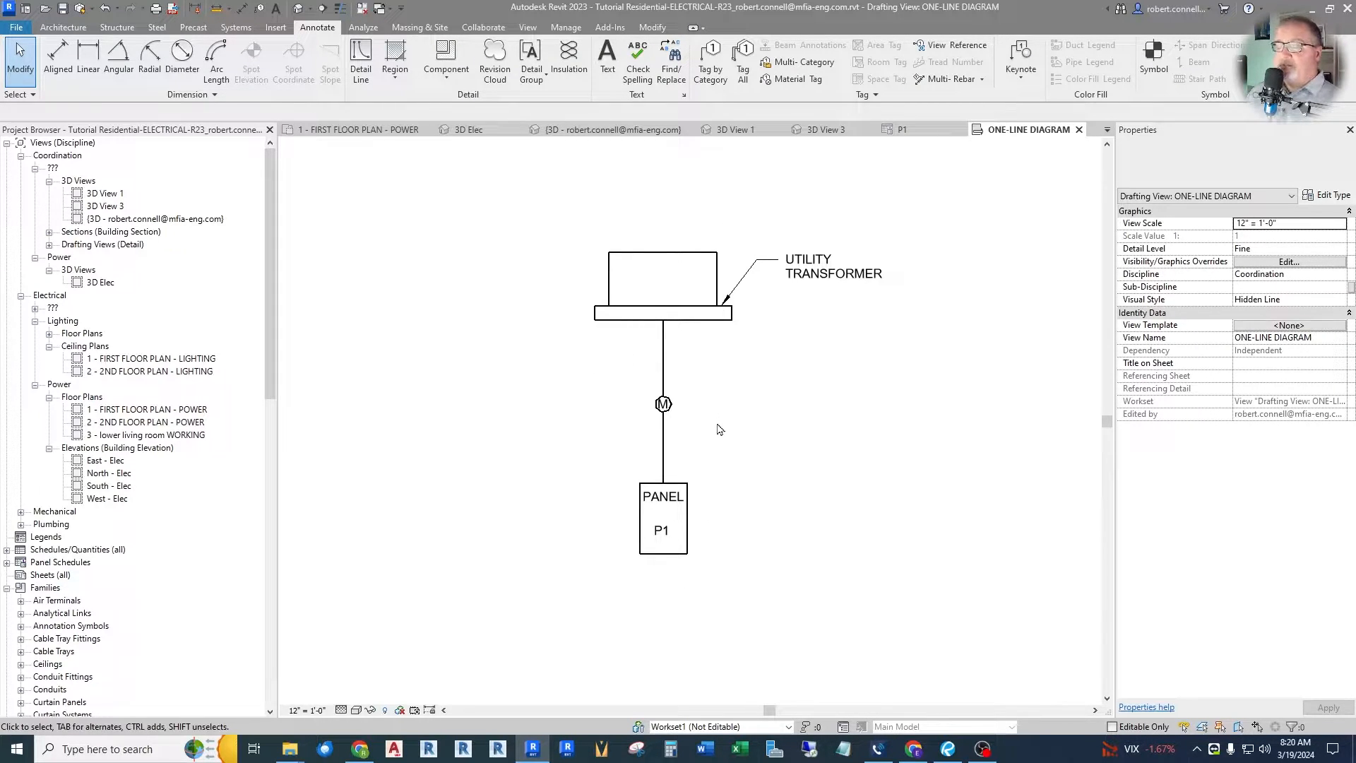
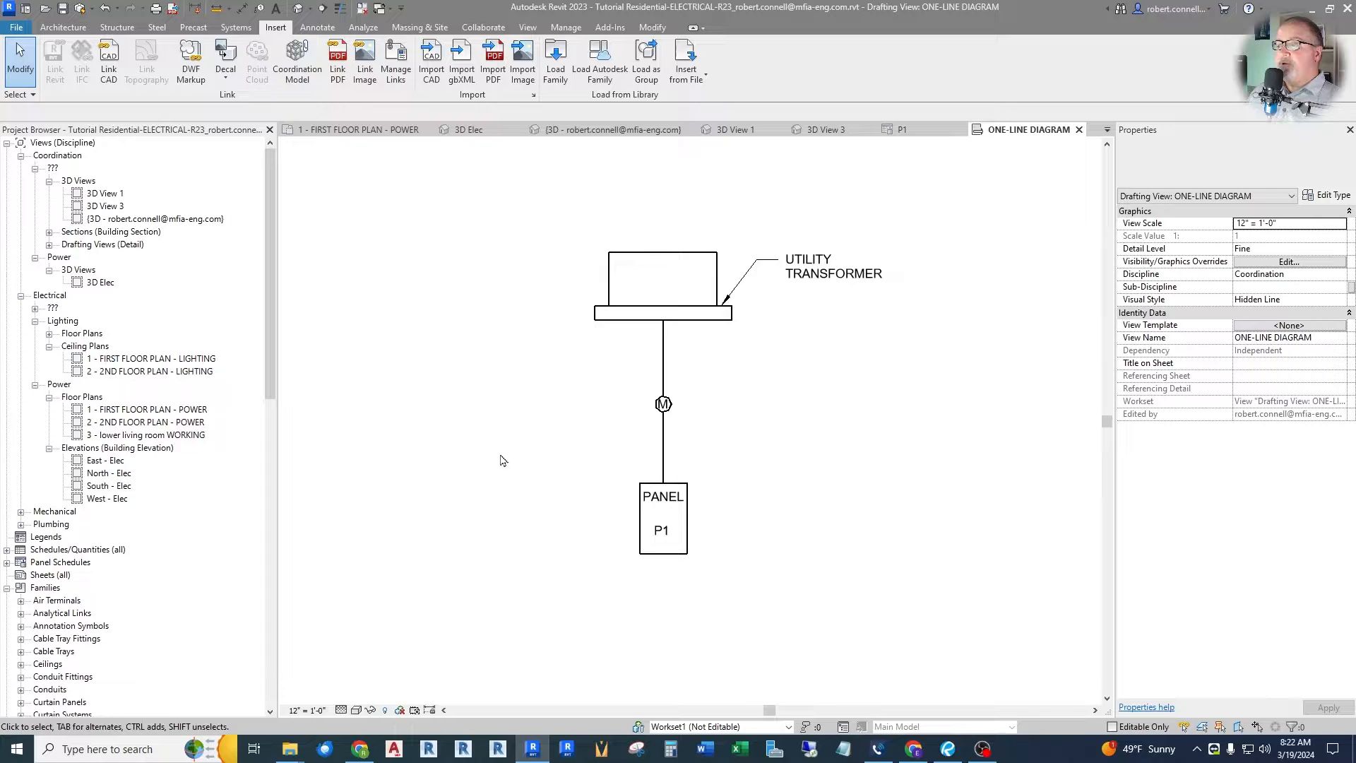
scroll(426, 240, up, 2)
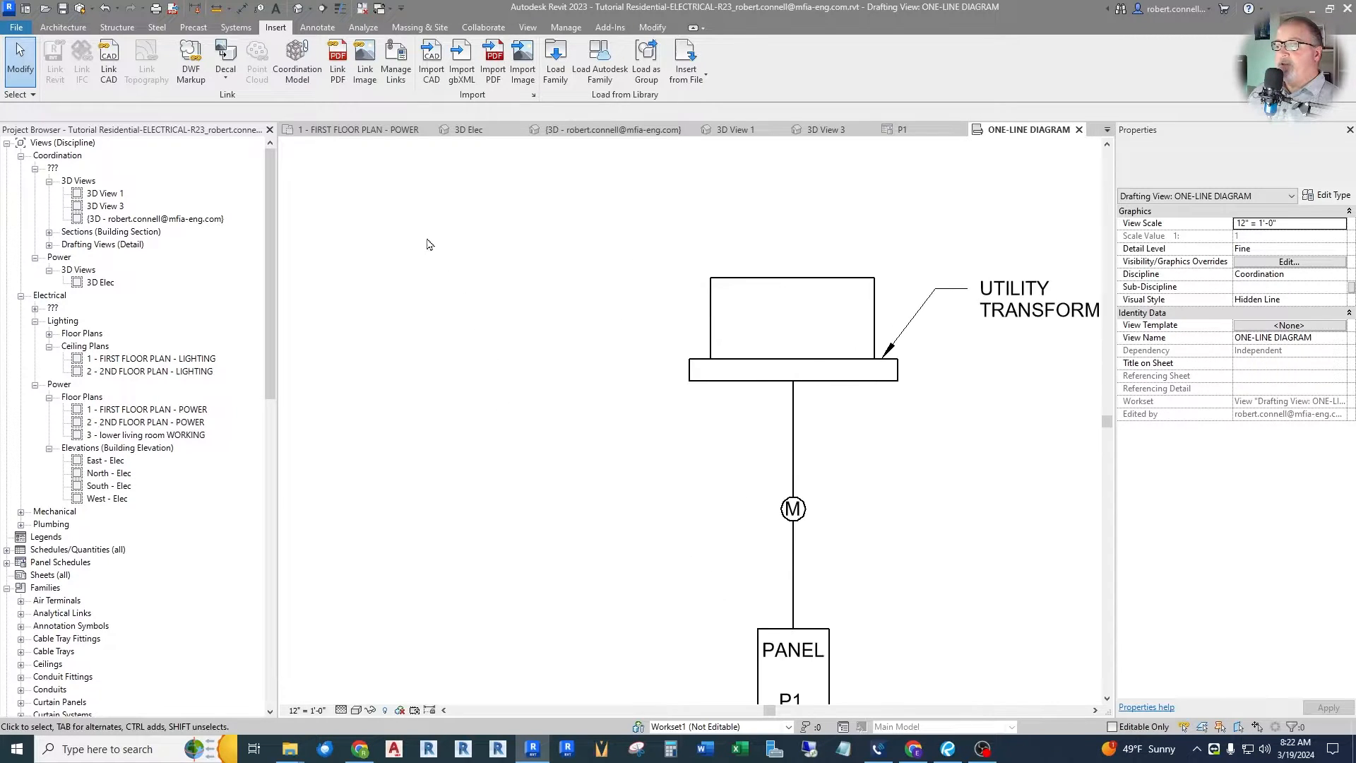
scroll(484, 333, down, 3)
scroll(487, 339, up, 1)
scroll(537, 311, up, 3)
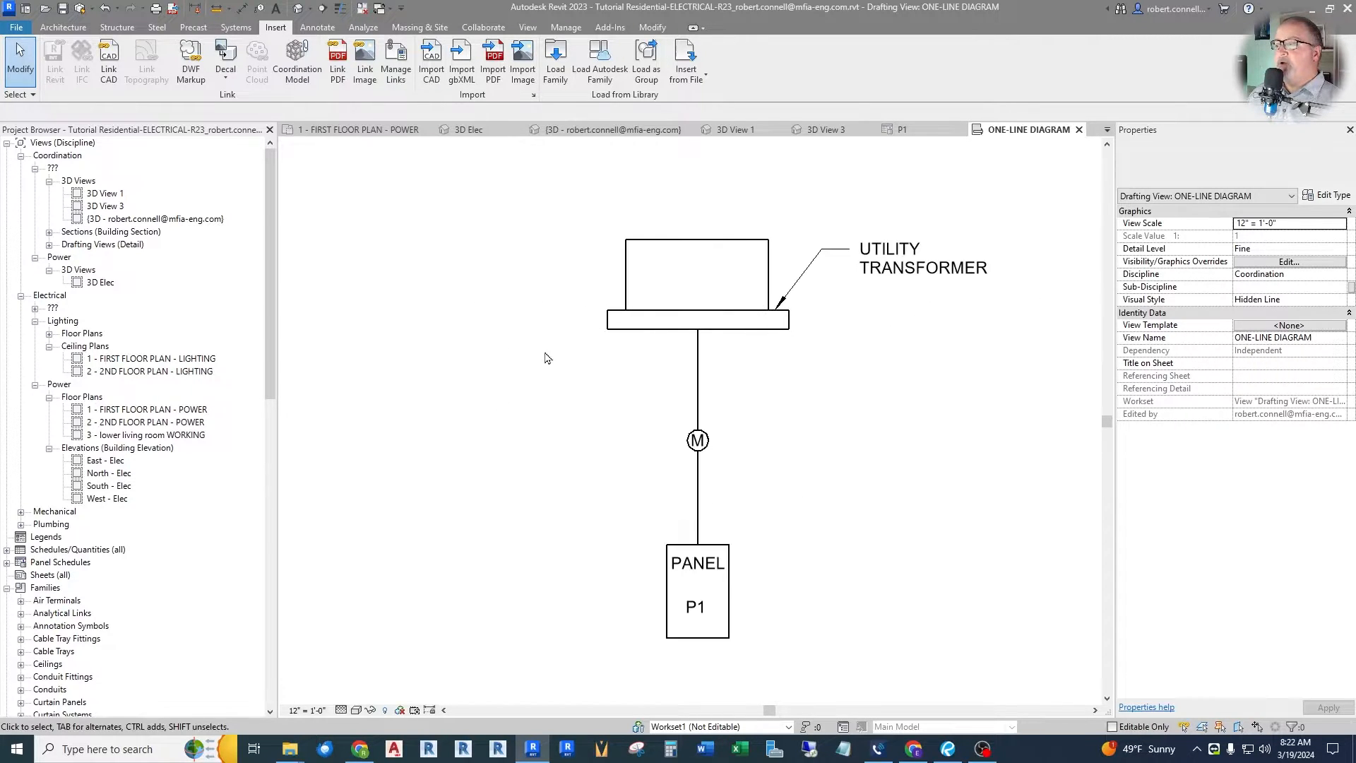
scroll(436, 332, down, 1)
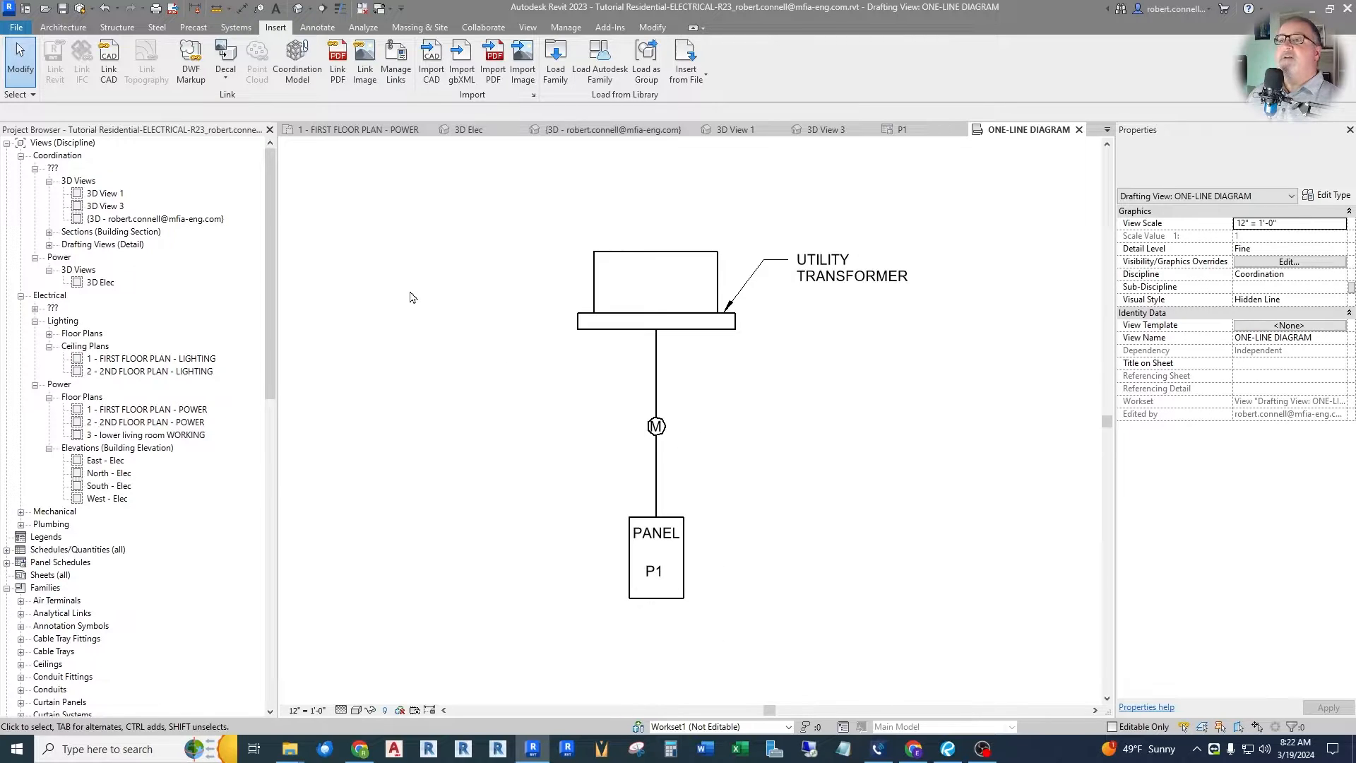
Open the project ER ONE-LINE DIAGRAM LIBRARY R2020.rvt from the ER folder
click(45, 8)
double_click(504, 315)
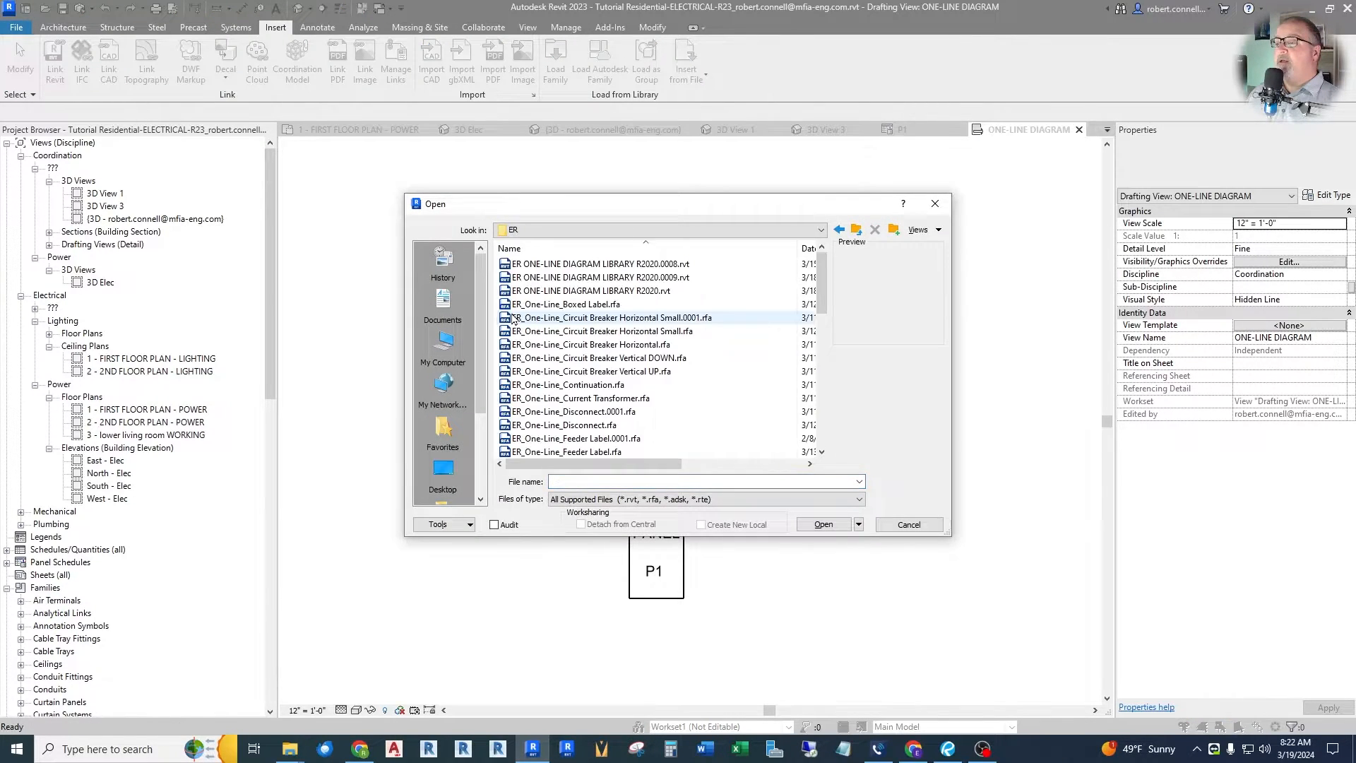
click(583, 293)
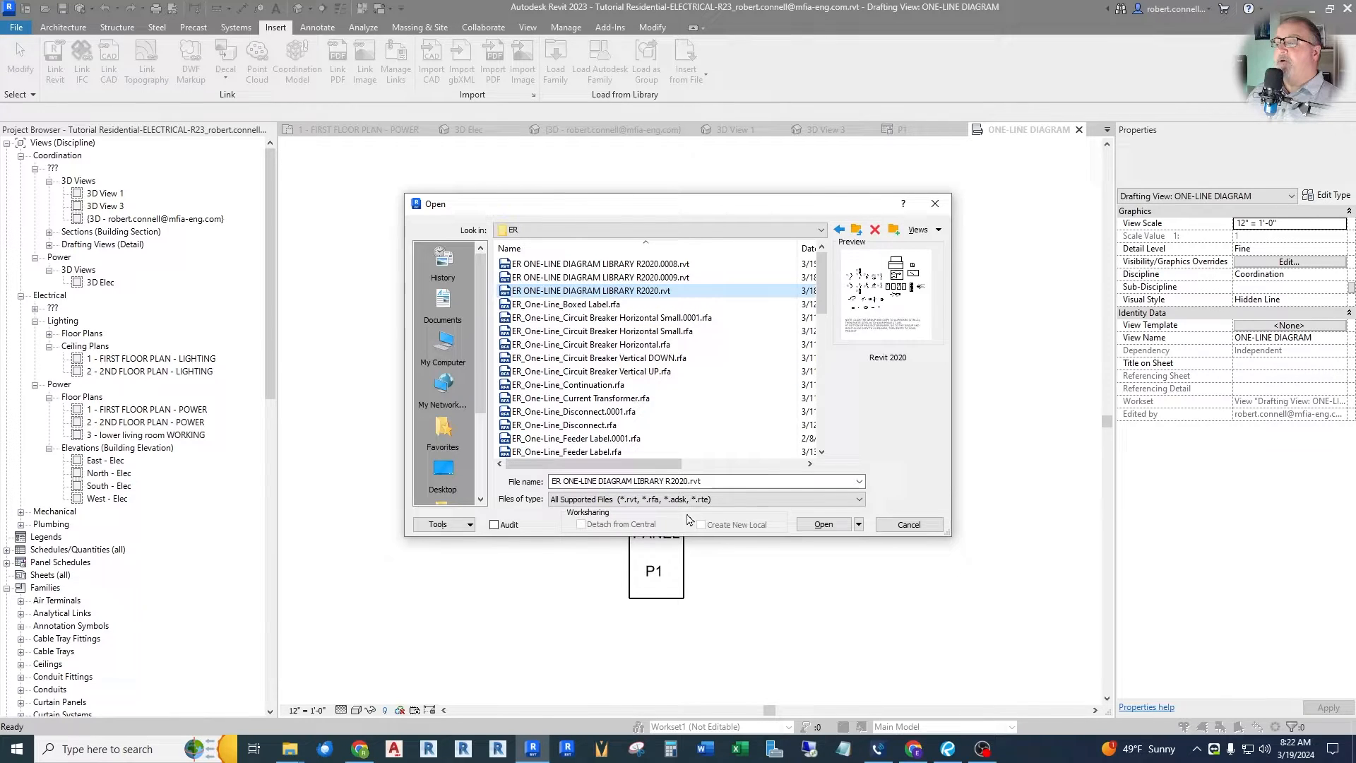
click(821, 525)
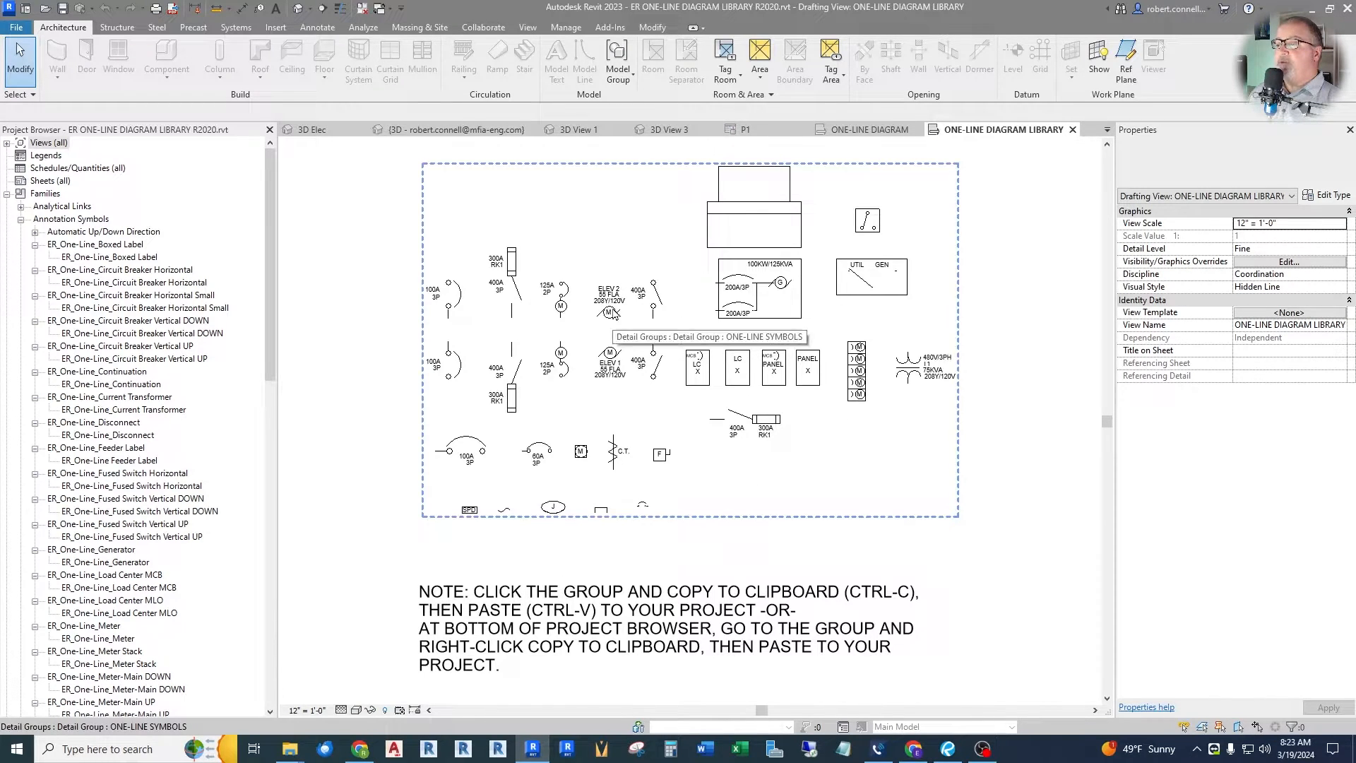
Open the ONE-LINE SAMPLE DIAGRAMS drafting view and examine the transformer, meter and panels in ONE-LINE SAMPLE 3
click(6, 143)
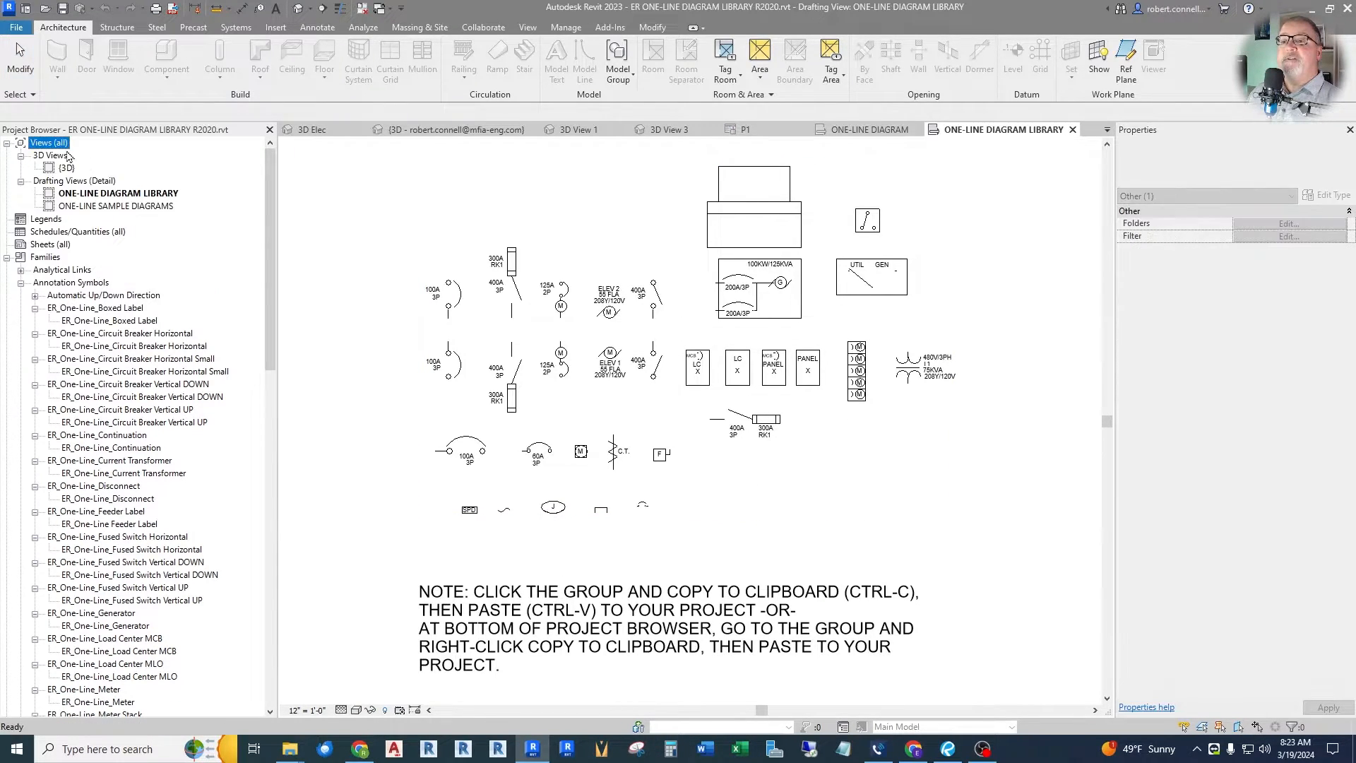
double_click(110, 206)
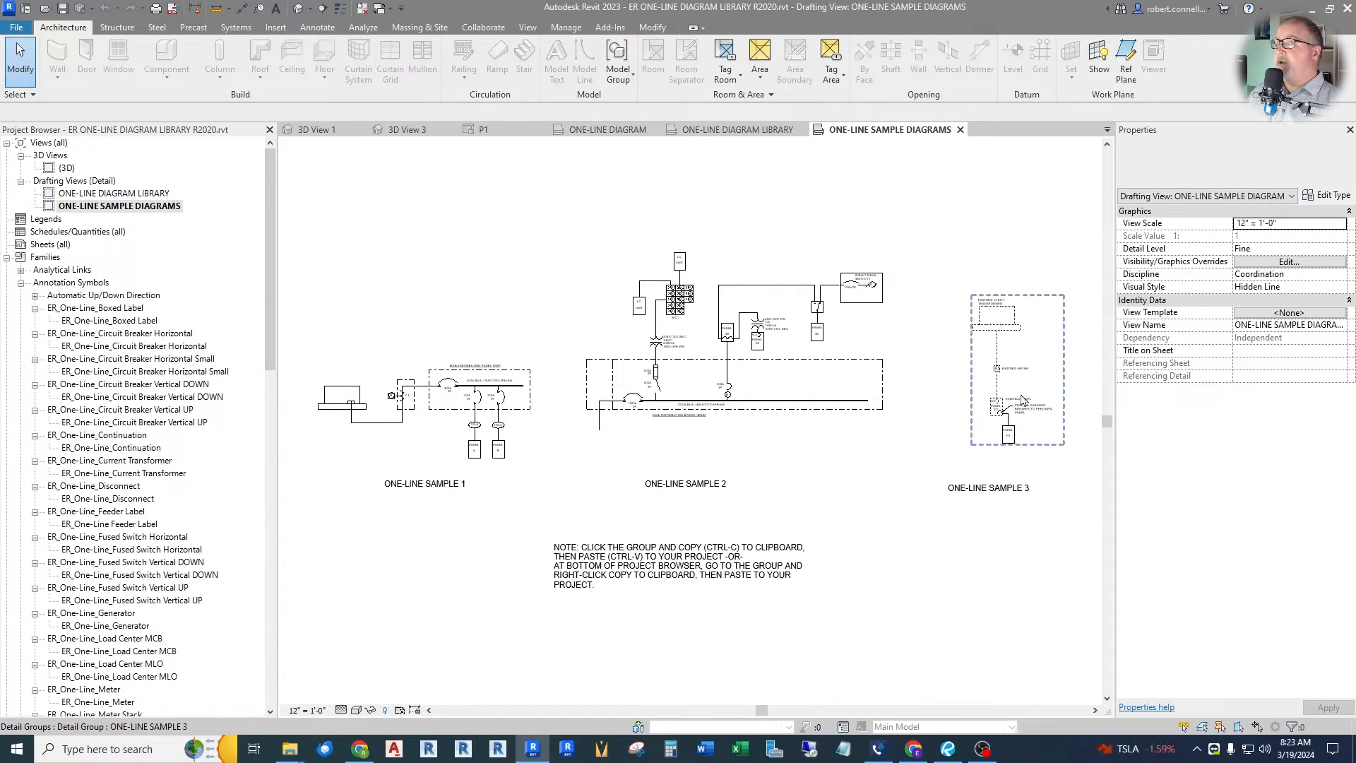
scroll(1003, 381, up, 5)
scroll(812, 311, down, 2)
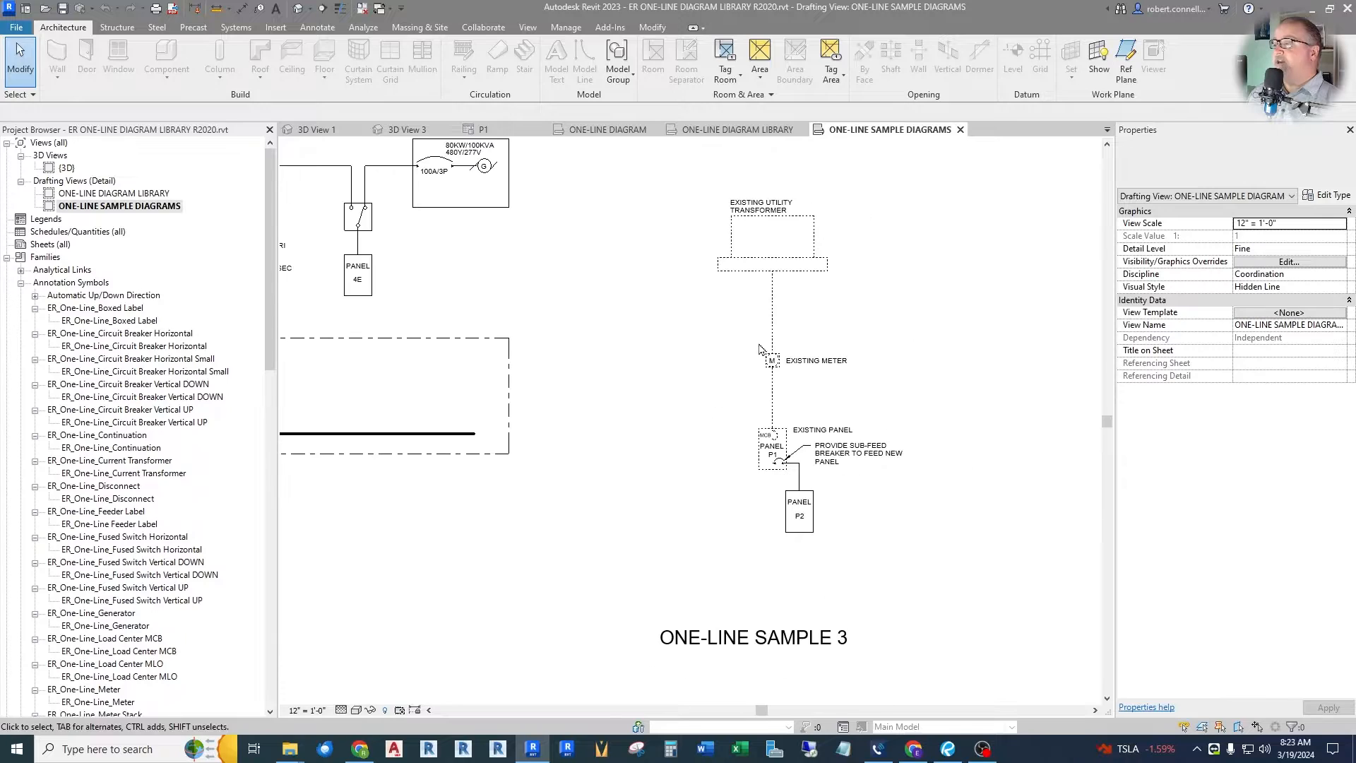
scroll(840, 300, up, 2)
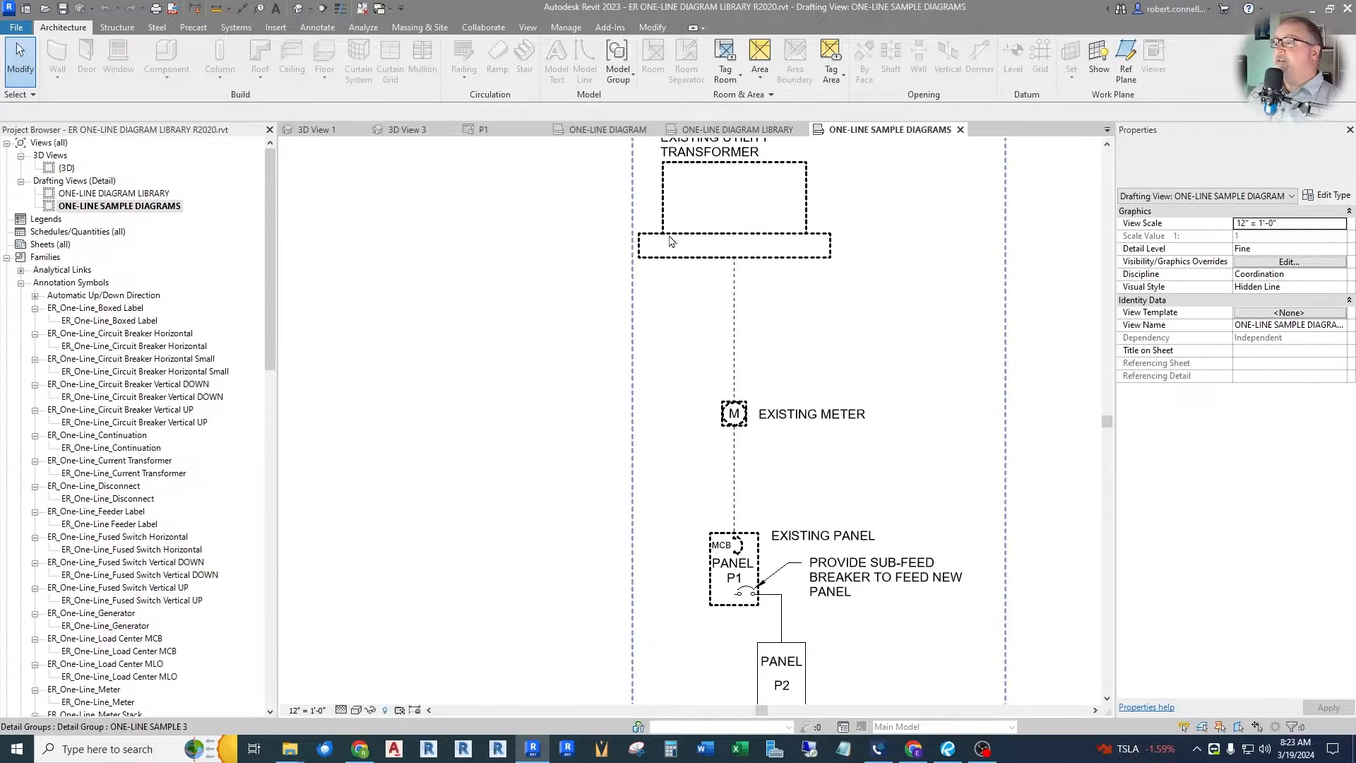
scroll(848, 466, down, 2)
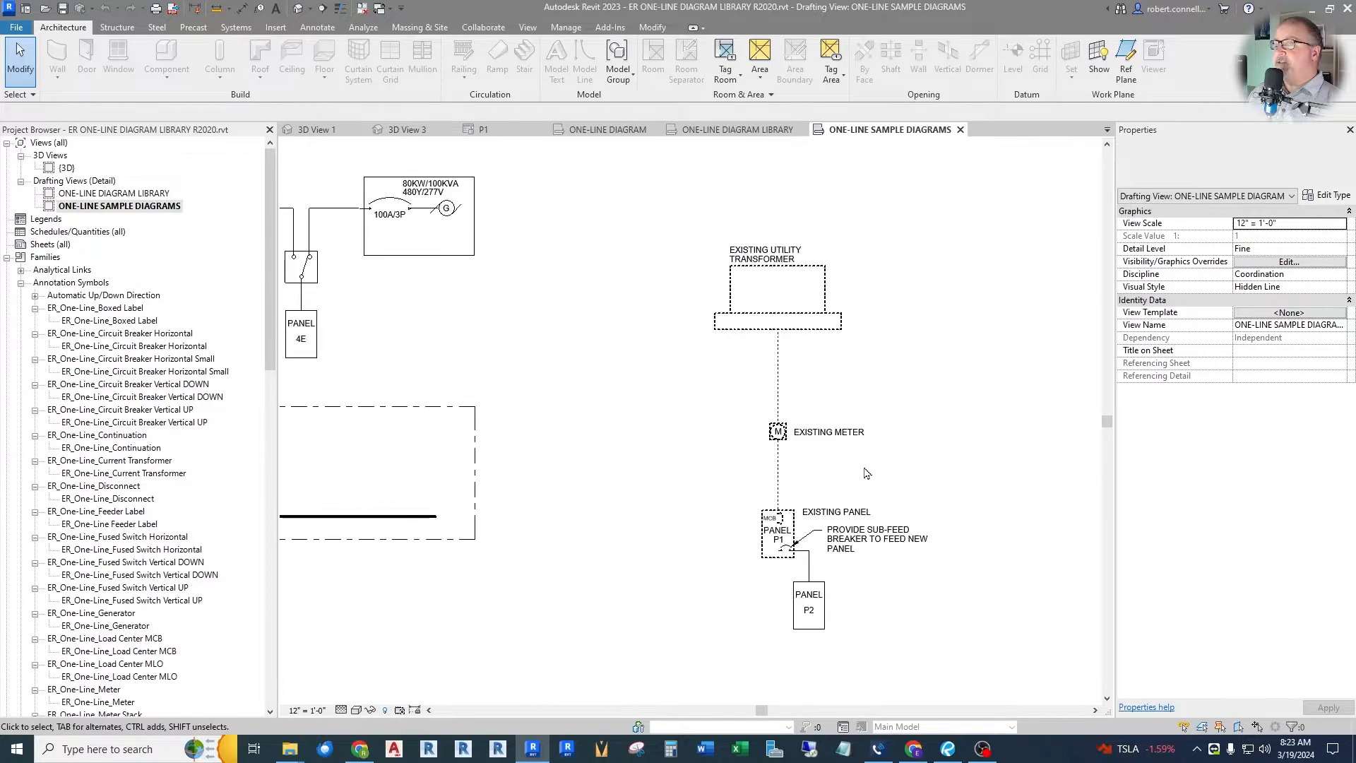
Open the ONE-LINE DIAGRAM LIBRARY drafting view and copy the ONE-LINE SYMBOLS detail group to the clipboard
scroll(881, 522, up, 3)
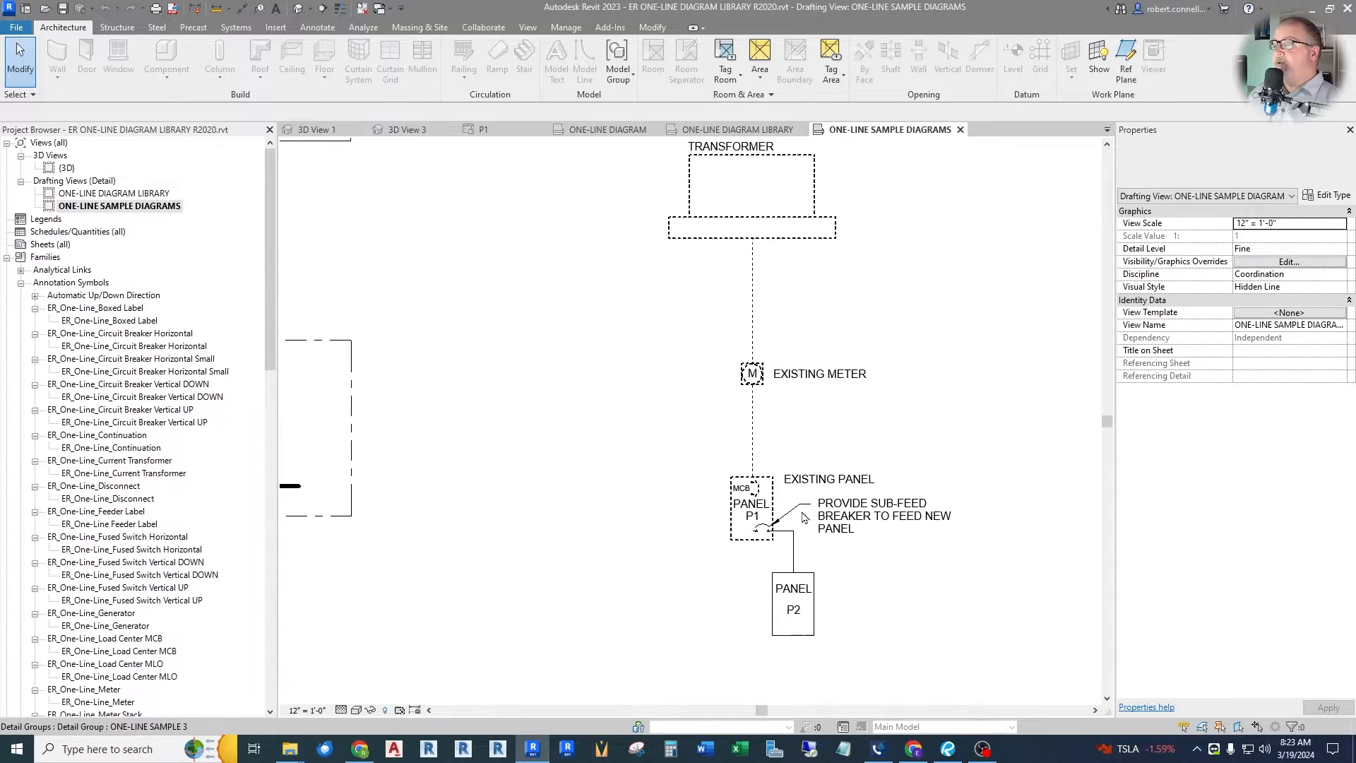
scroll(903, 468, down, 2)
scroll(902, 468, down, 5)
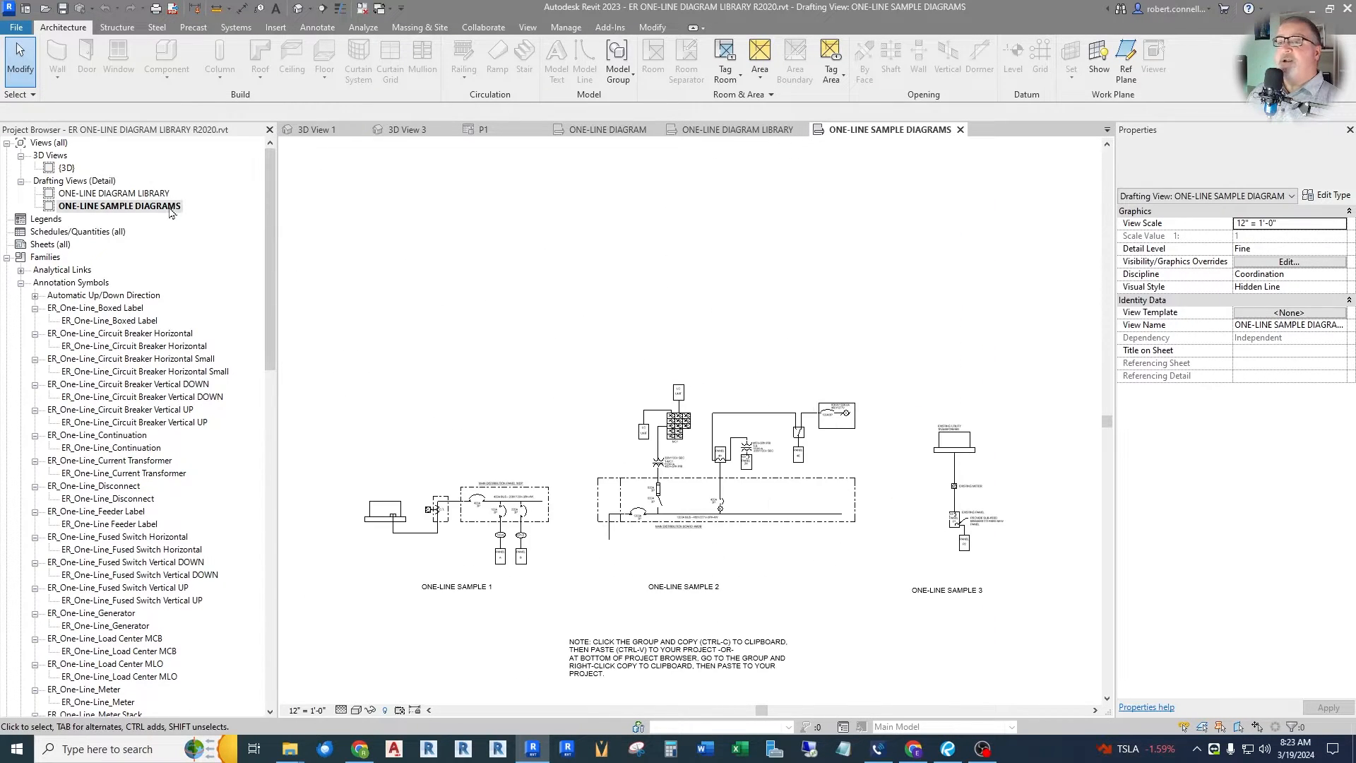
double_click(113, 192)
scroll(7, 620, down, 10)
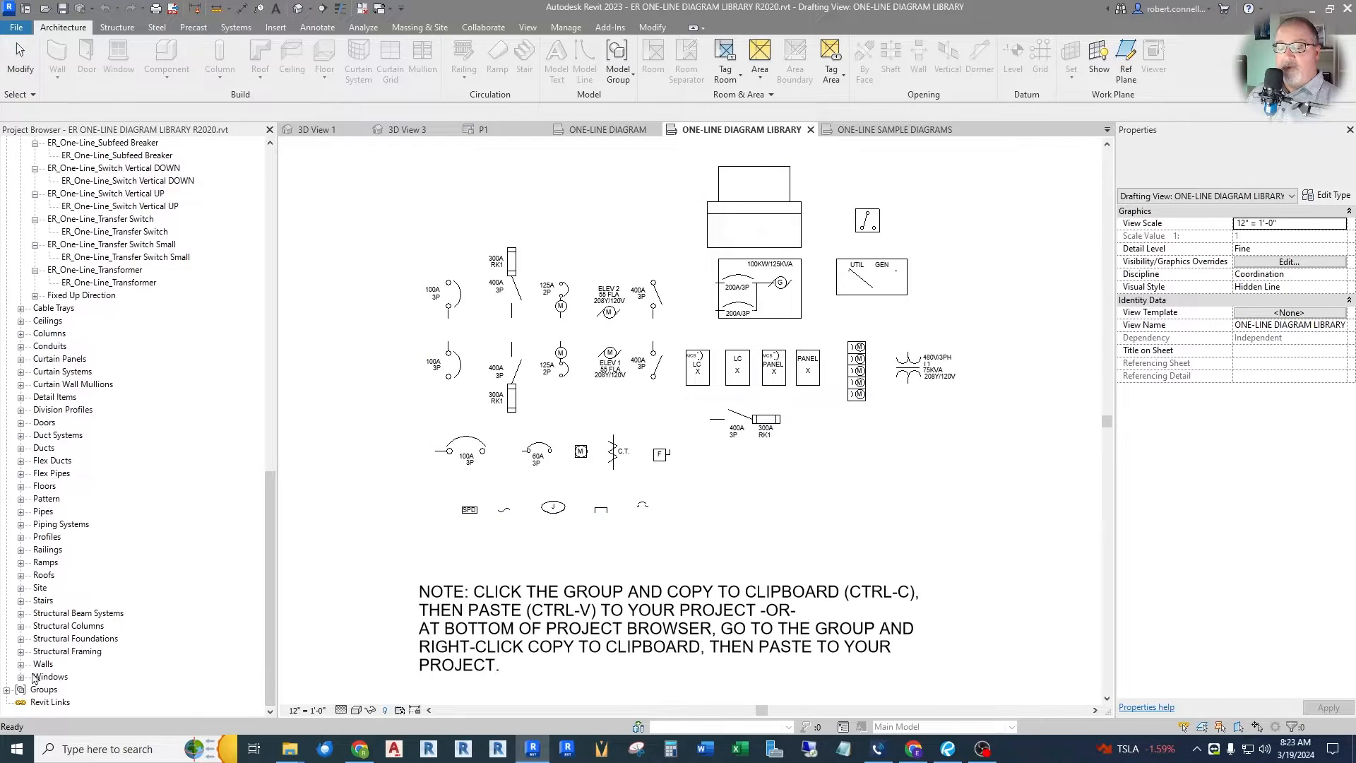
click(7, 689)
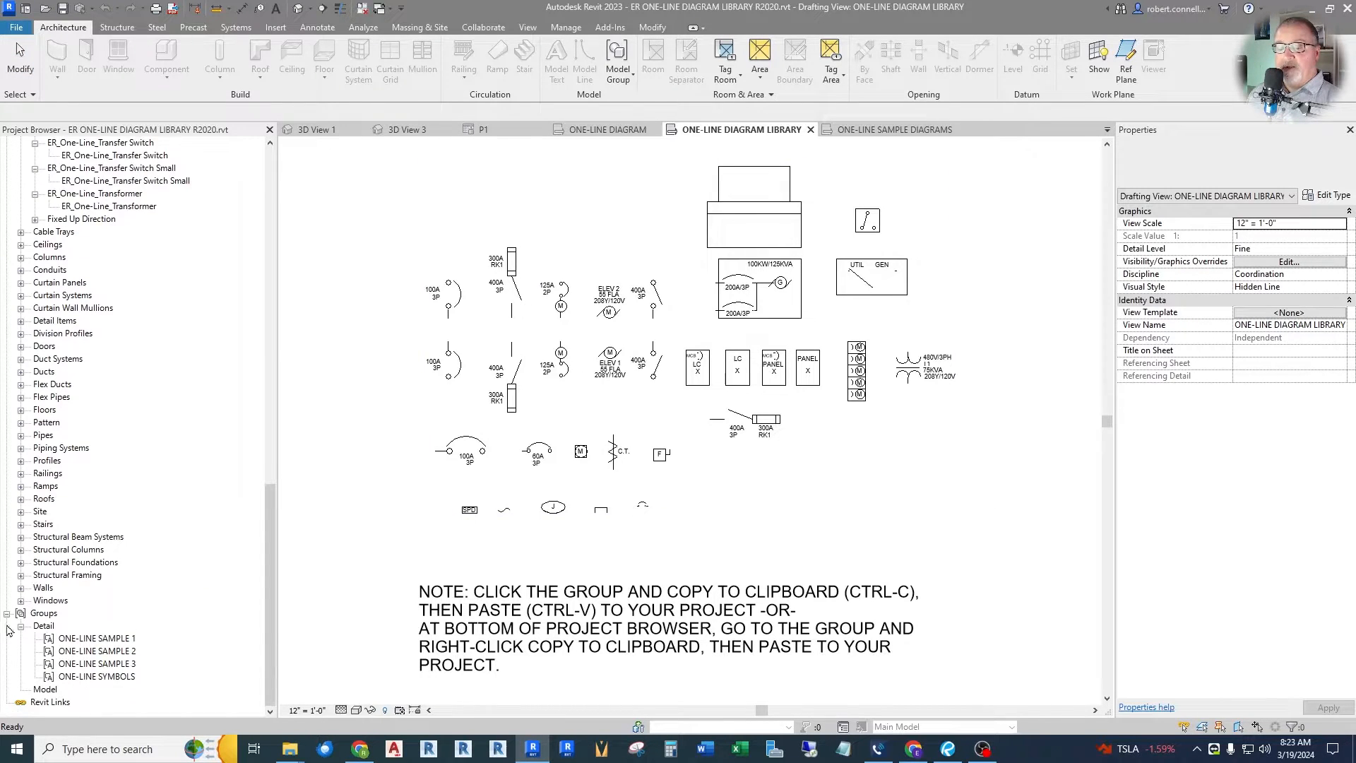
click(98, 677)
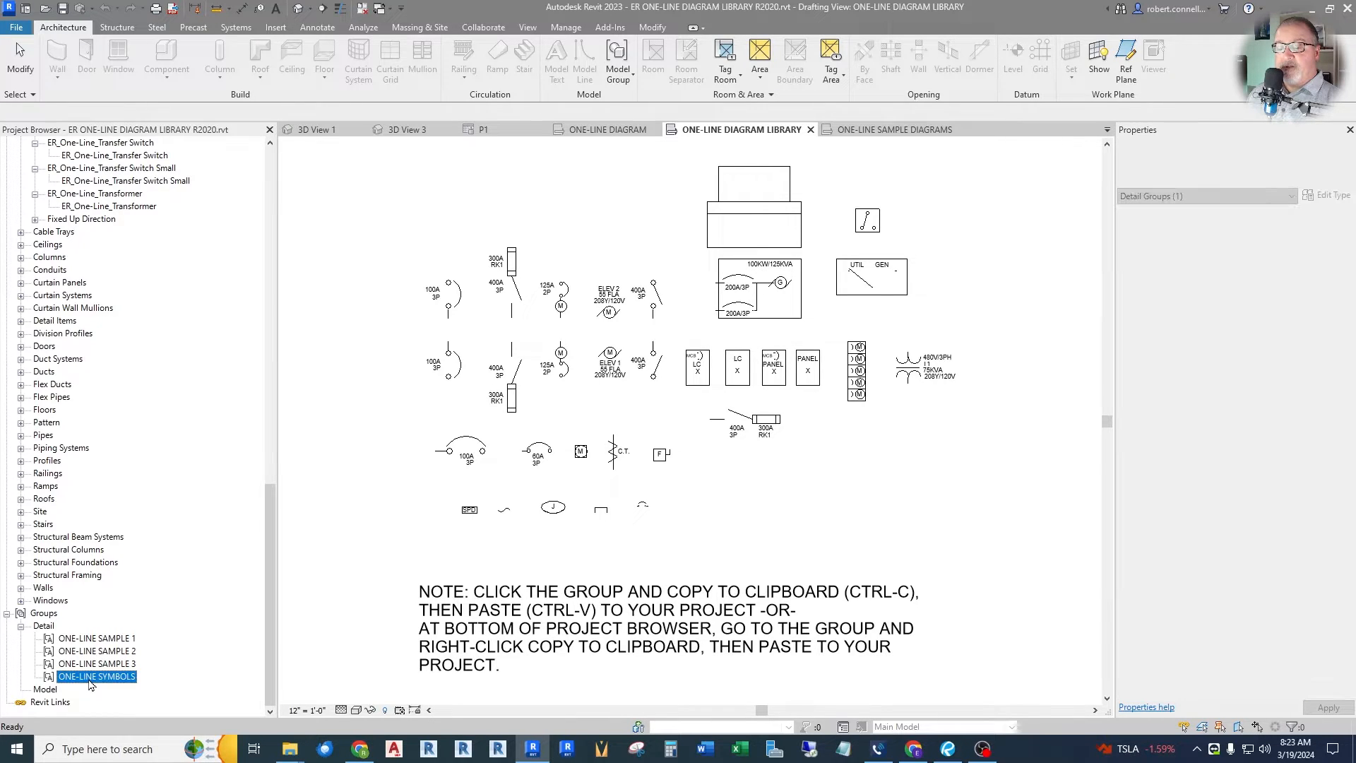
right_click(103, 677)
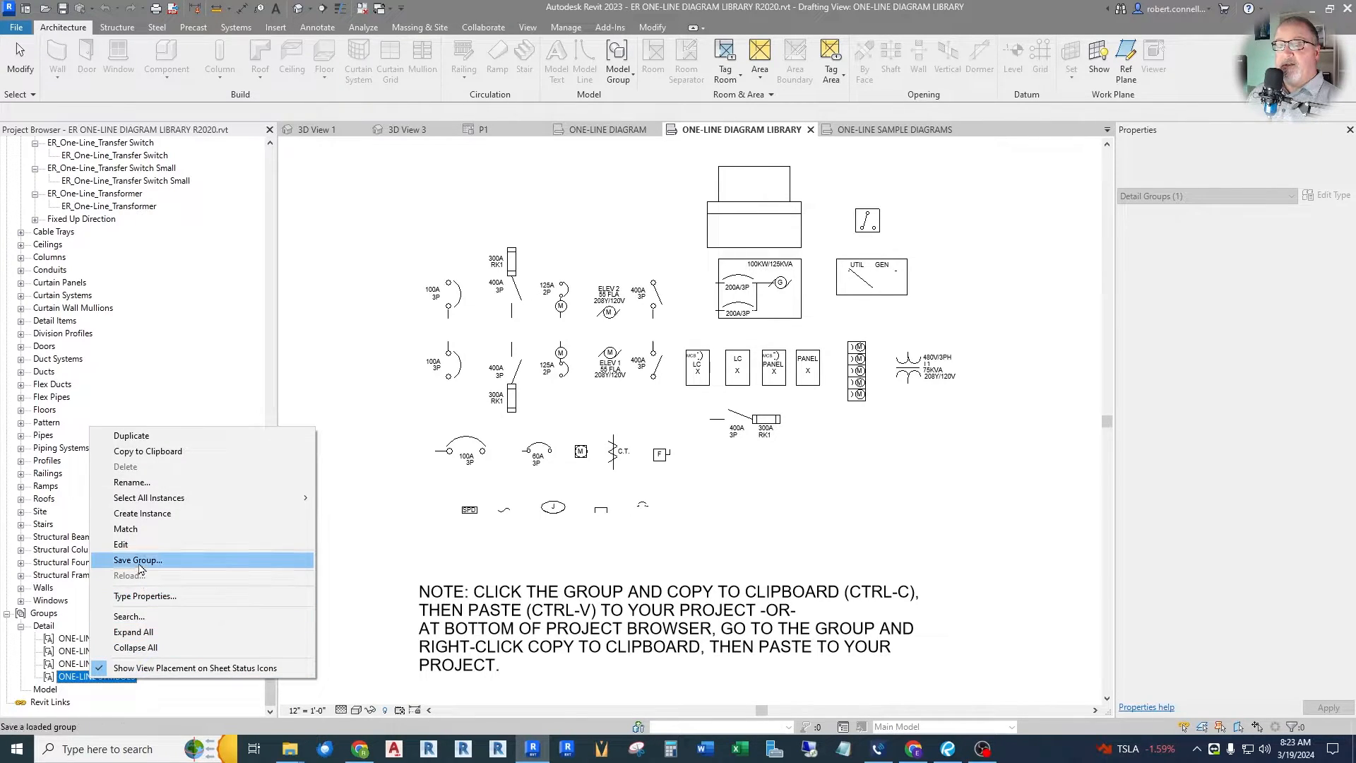
click(148, 453)
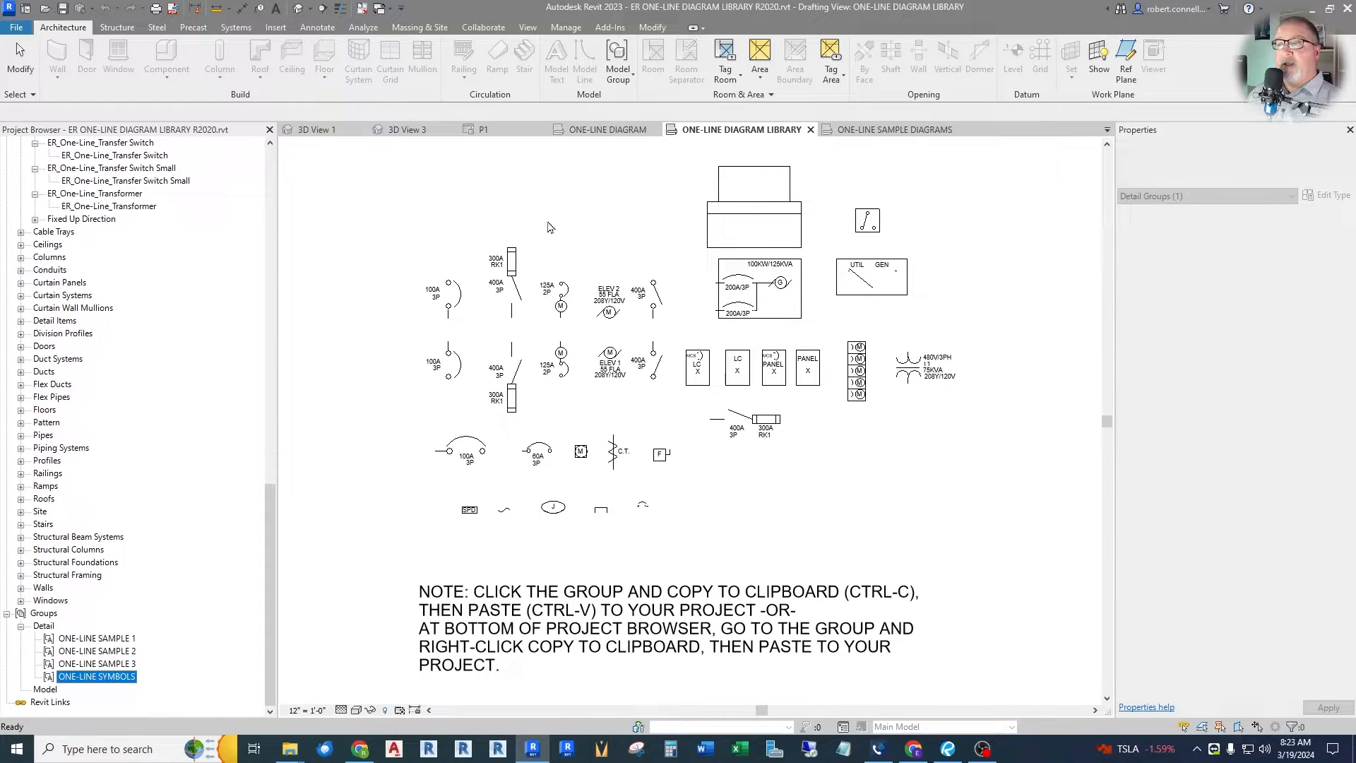
Paste the copied symbol group into the tutorial project's ONE-LINE DIAGRAM view, accepting the project's own versions of the duplicate types
click(608, 130)
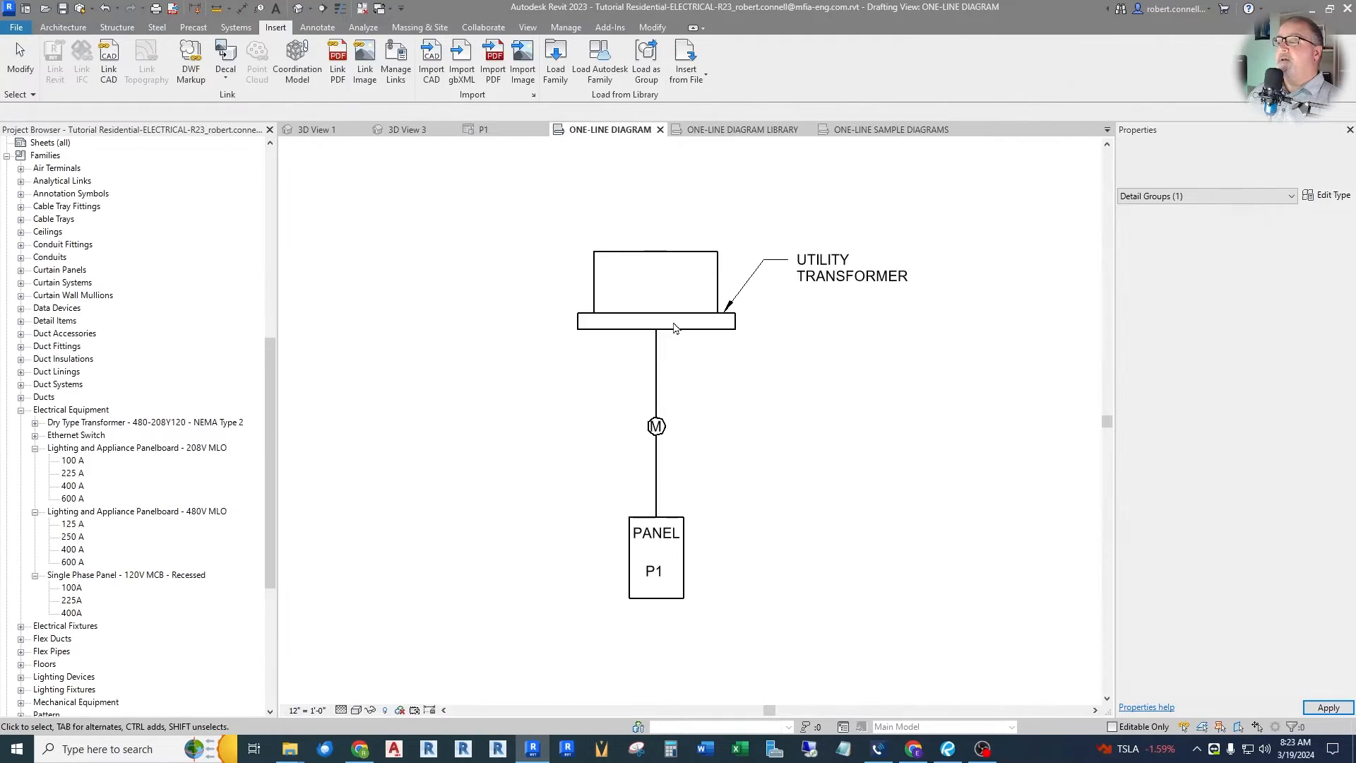
click(699, 357)
scroll(700, 357, down, 2)
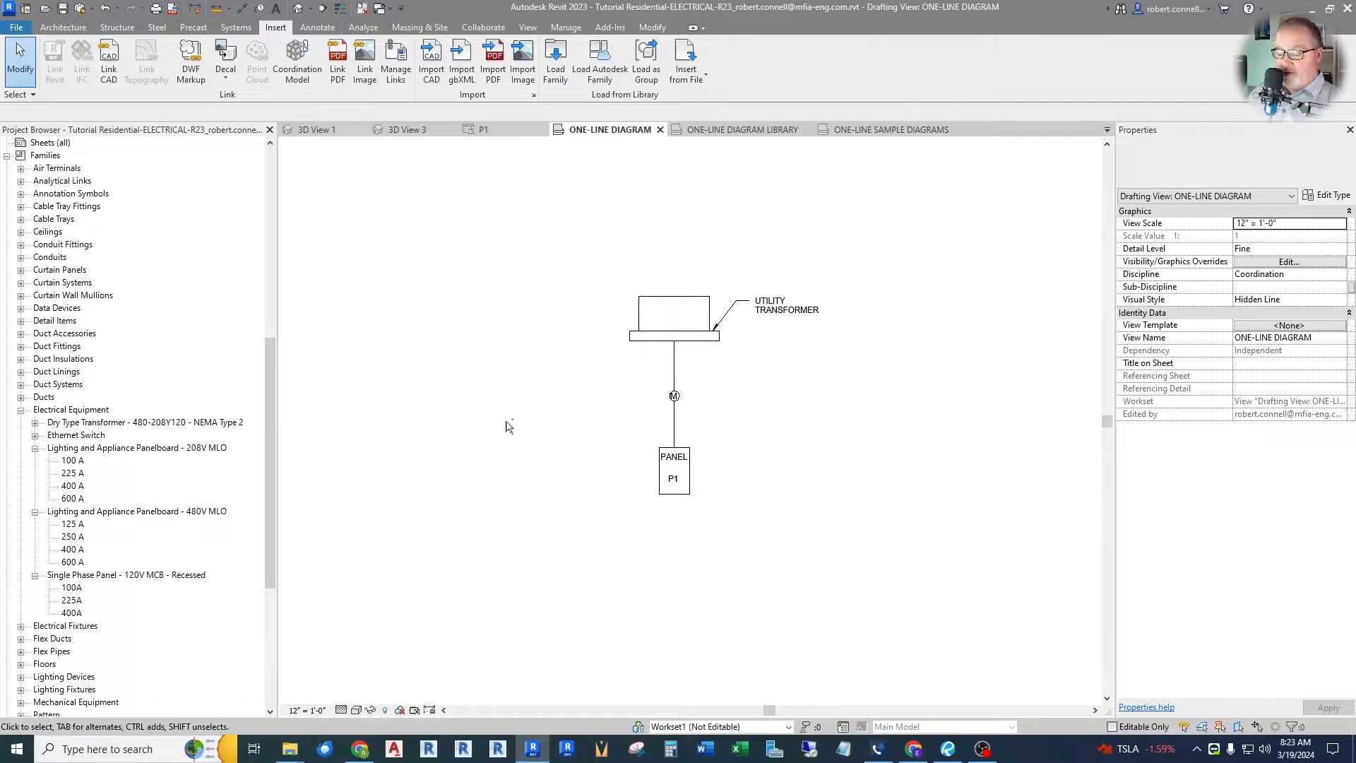
key(ctrl+v)
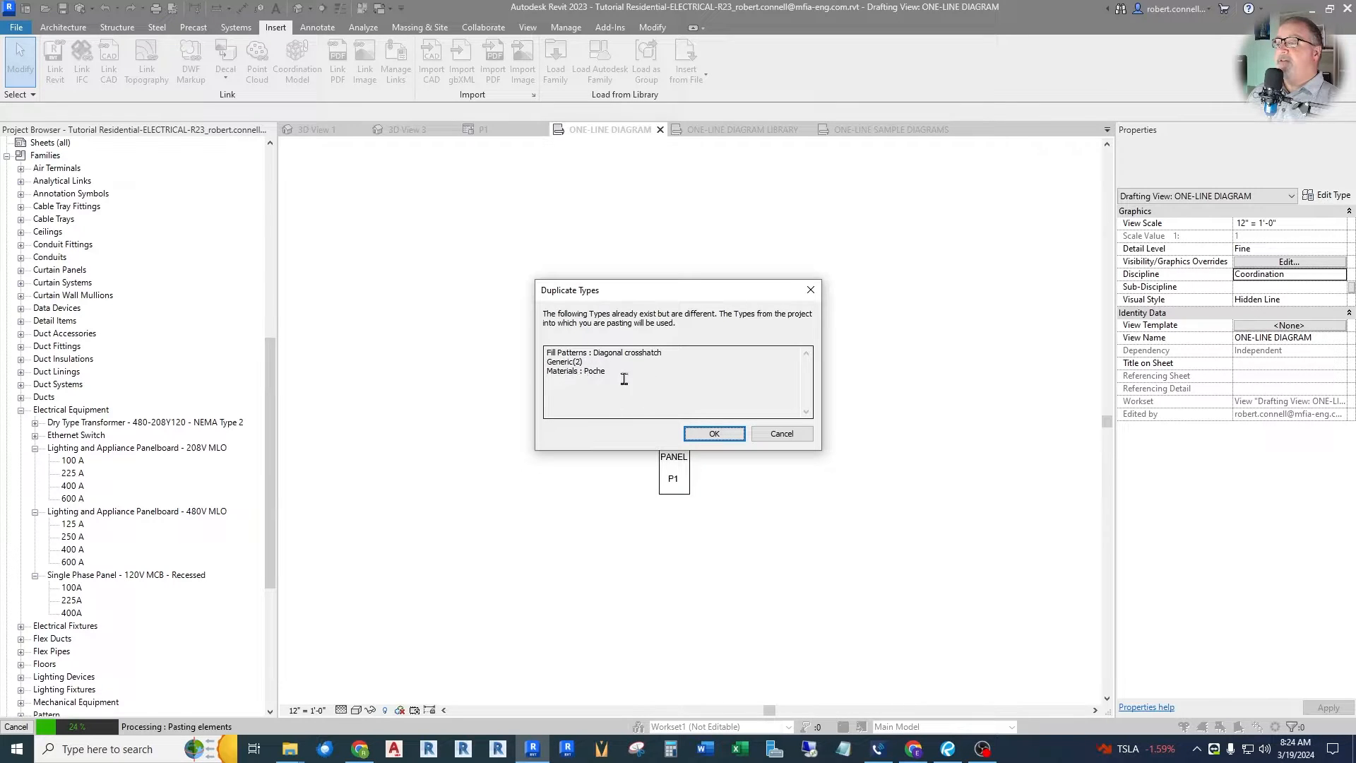
click(721, 435)
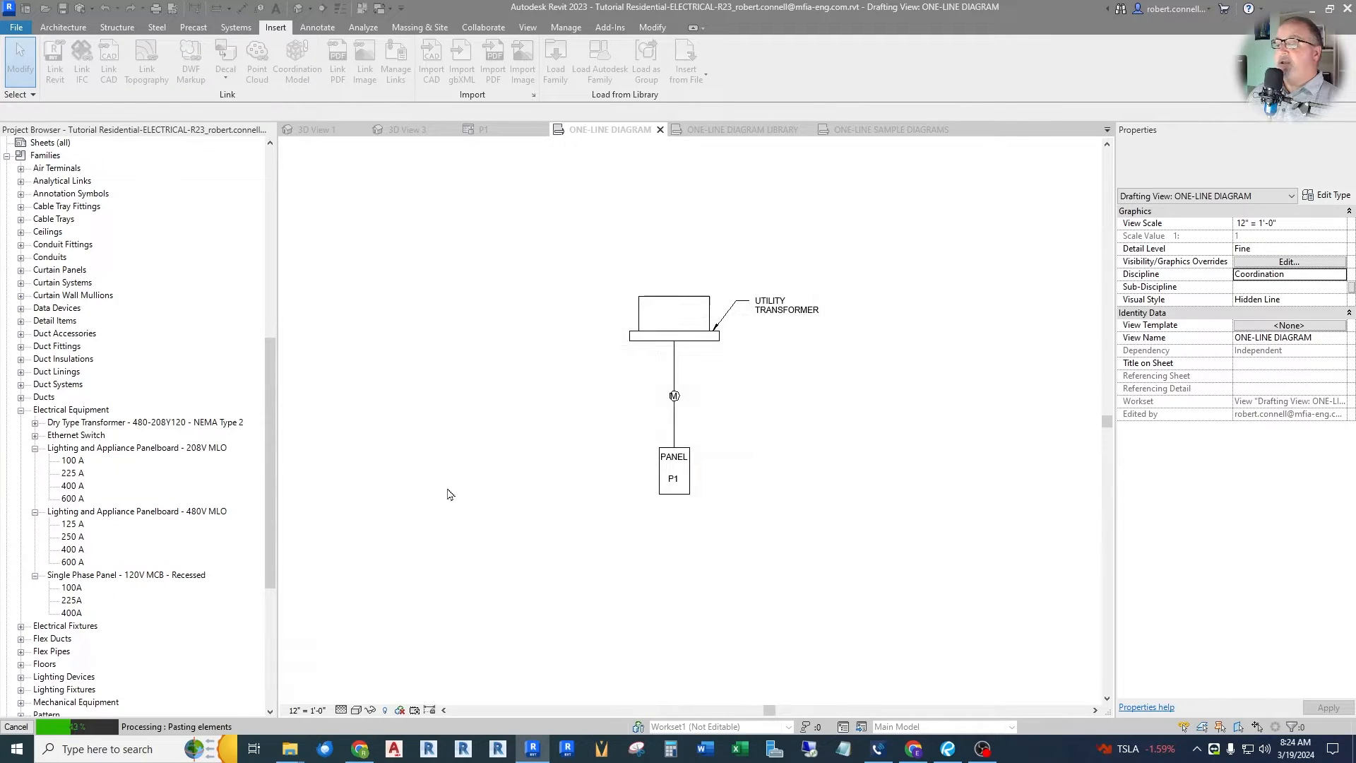
Check the tutorial project's detail groups for the pasted ONE-LINE SYMBOLS group
drag(272, 455, 293, 628)
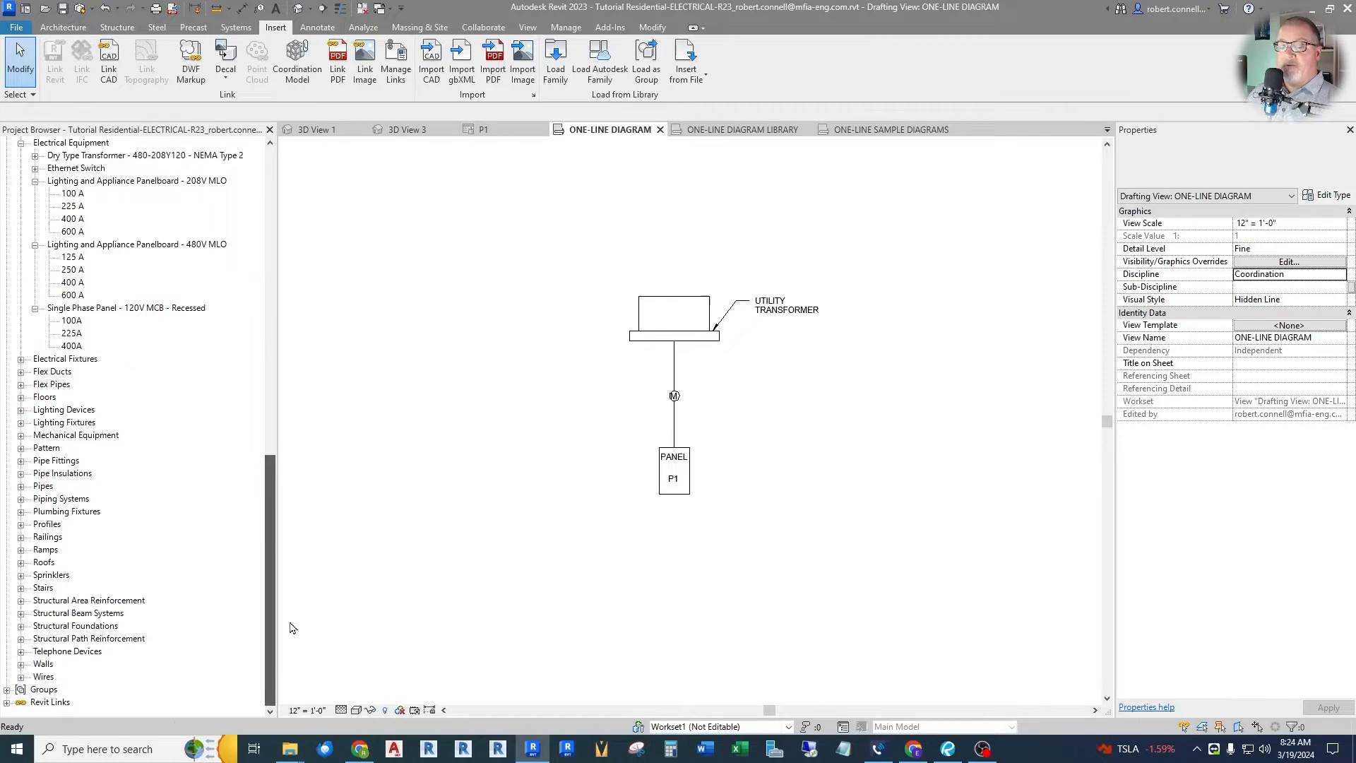
click(7, 689)
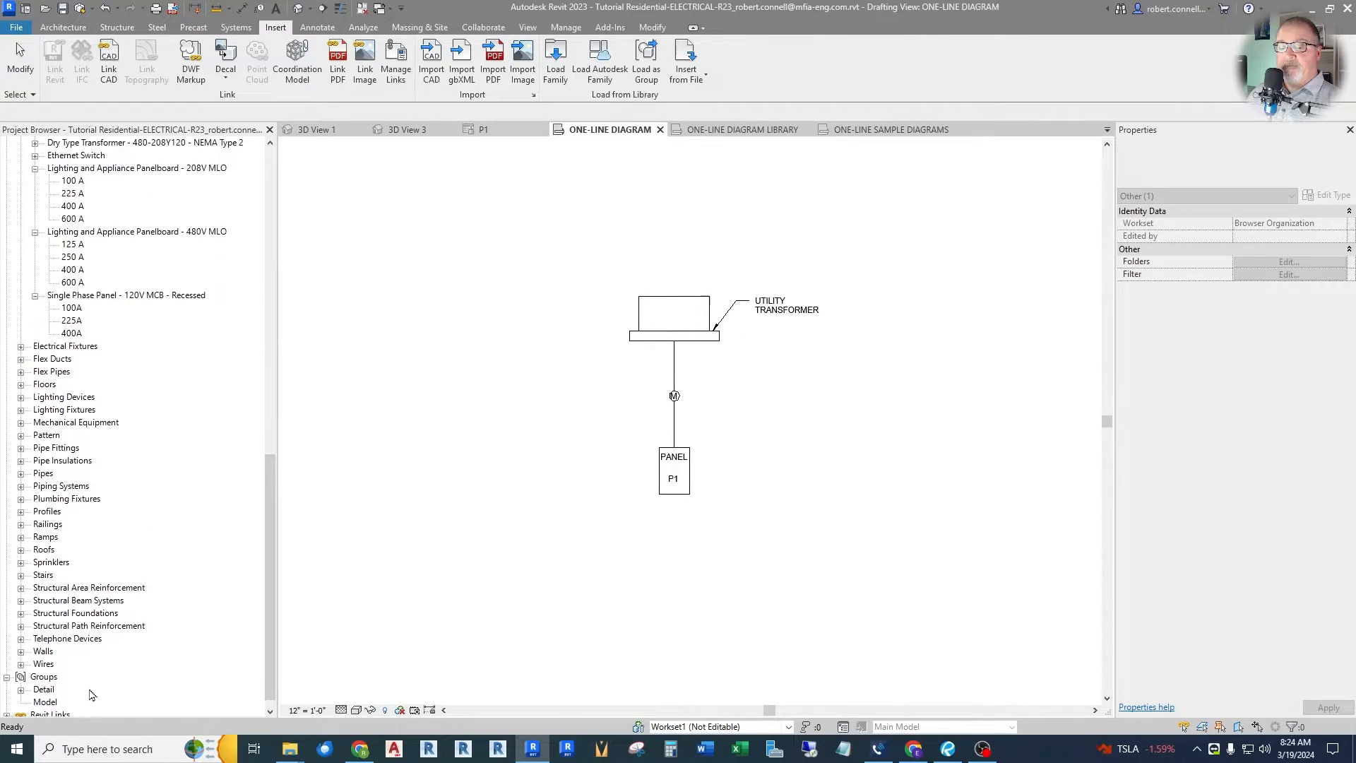
click(21, 690)
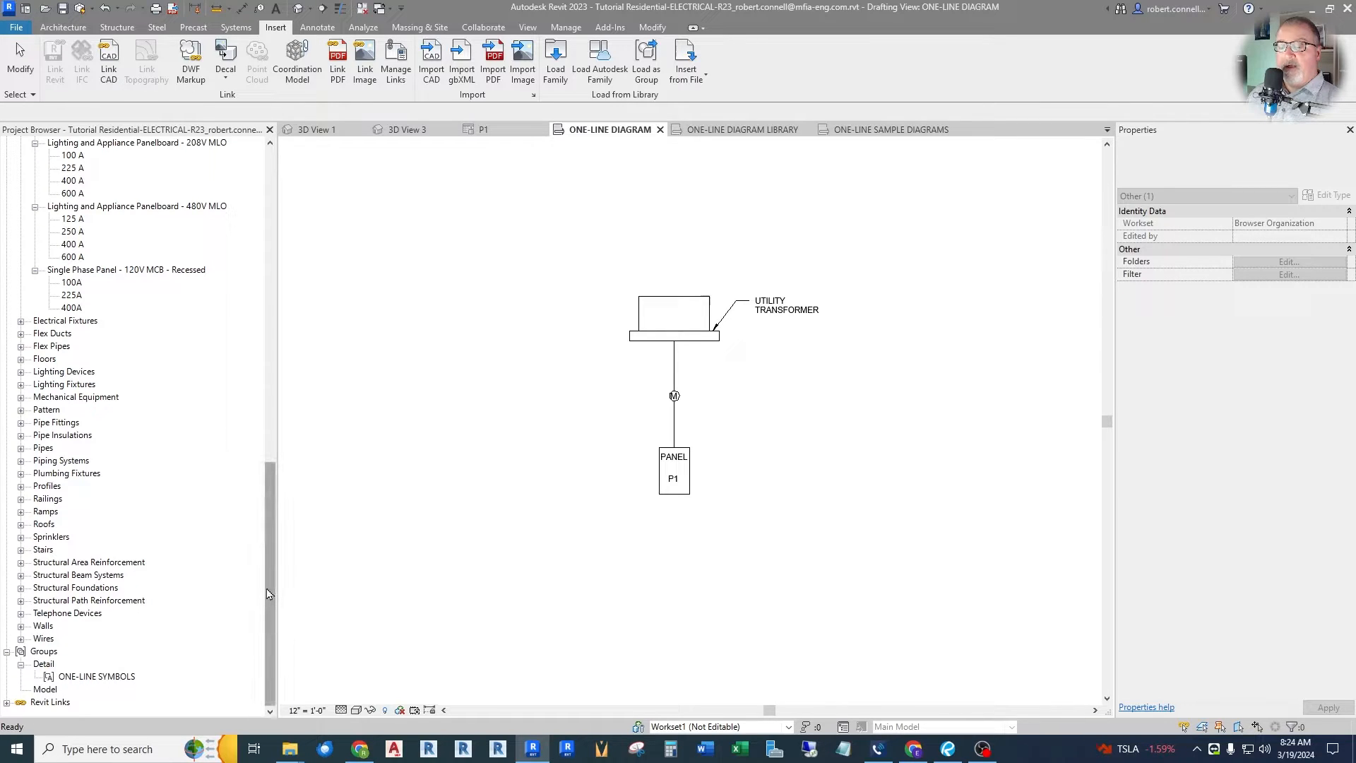
Place an ER_One-Line_Panel MLO annotation symbol to the left of the drawn PANEL P1, level with its top
drag(271, 598, 275, 405)
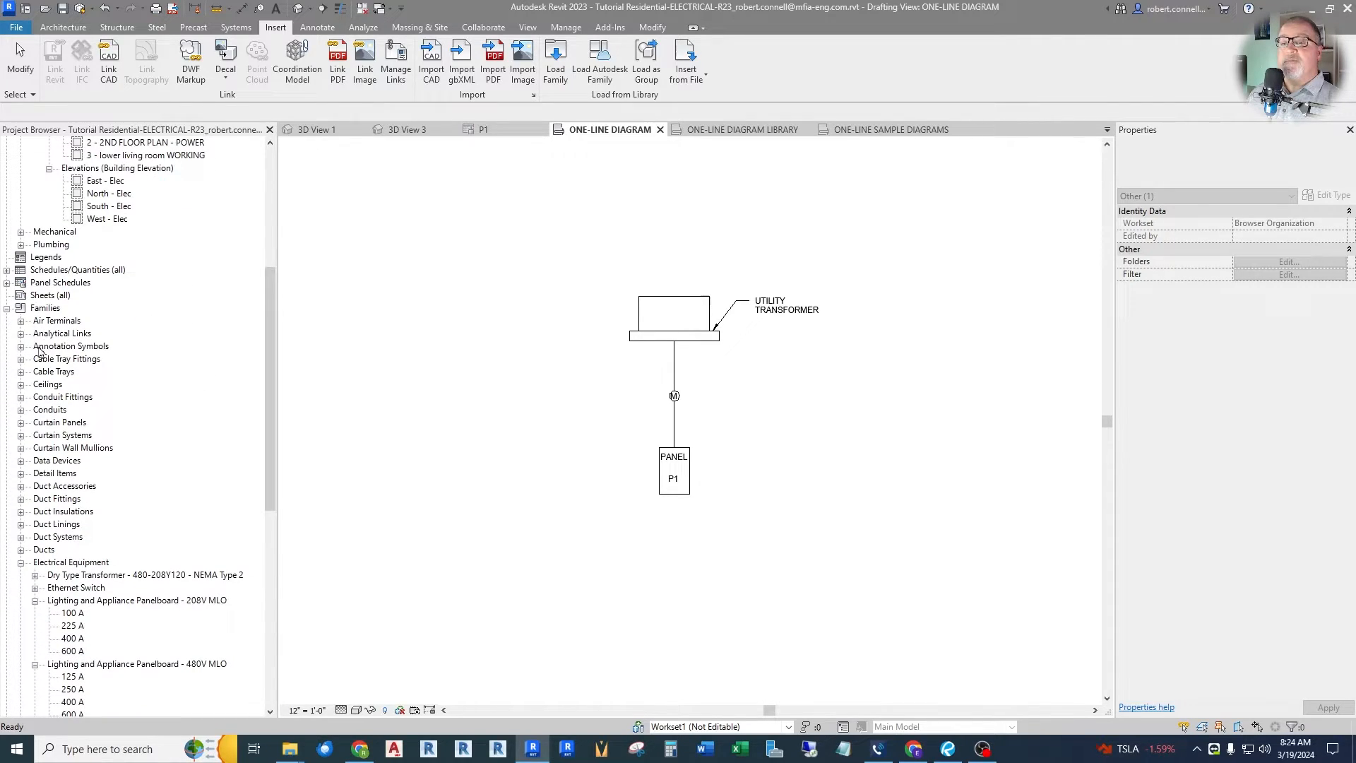
click(21, 346)
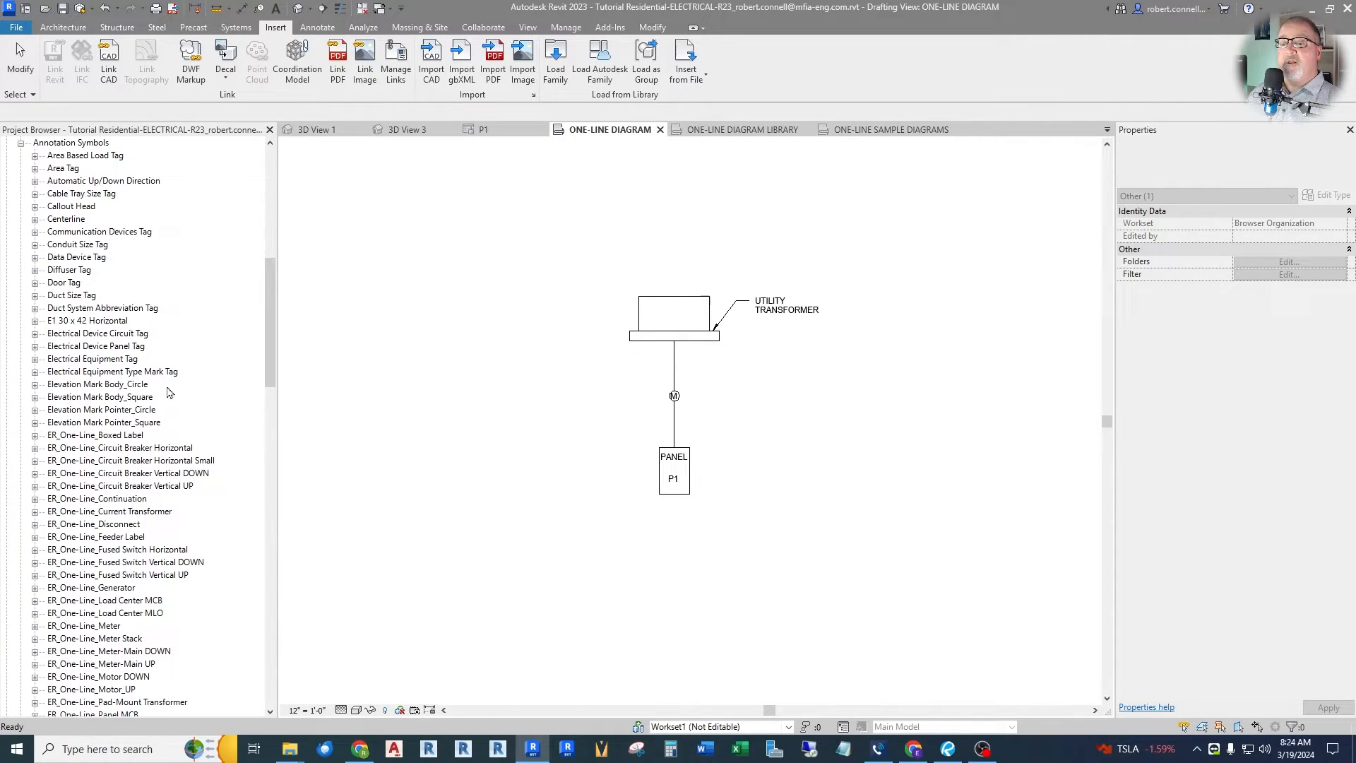
drag(268, 317, 266, 363)
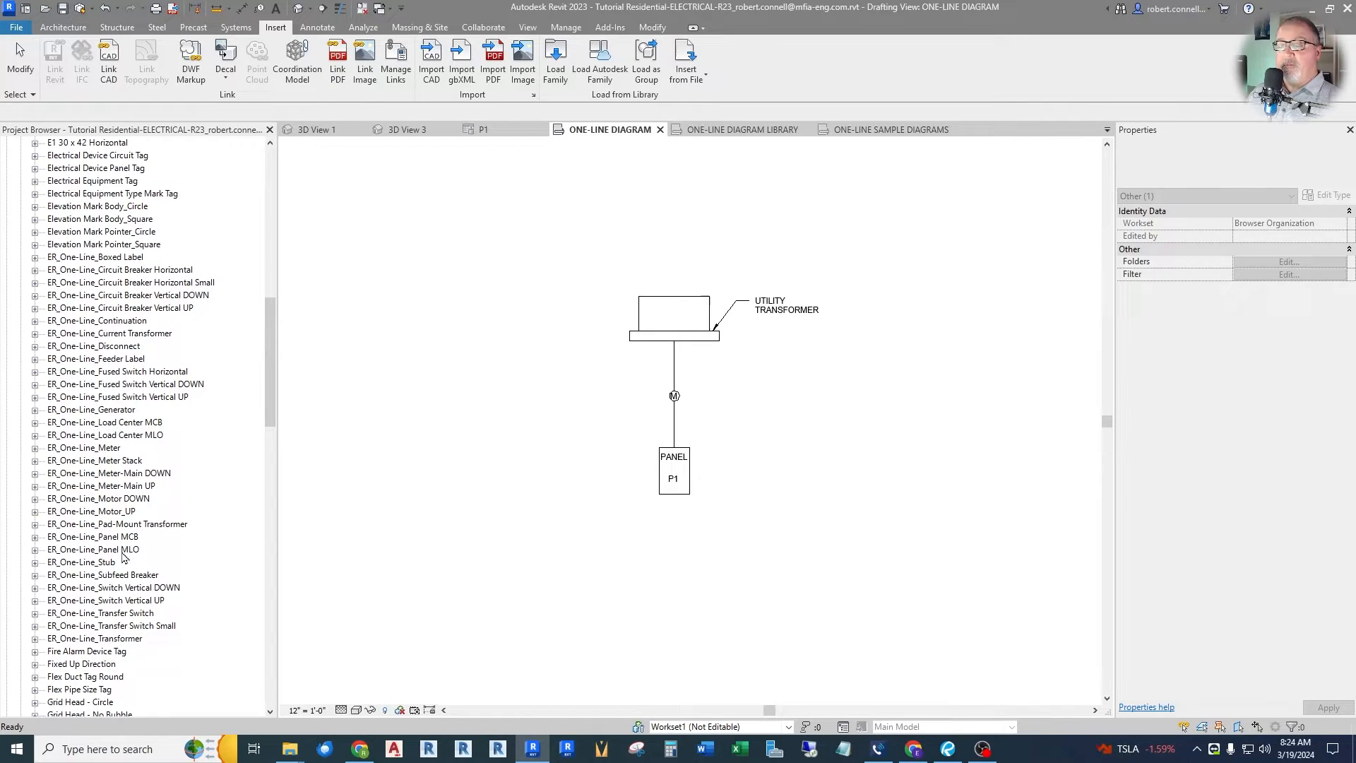
click(35, 550)
drag(106, 562, 515, 545)
scroll(621, 473, up, 2)
scroll(605, 459, up, 1)
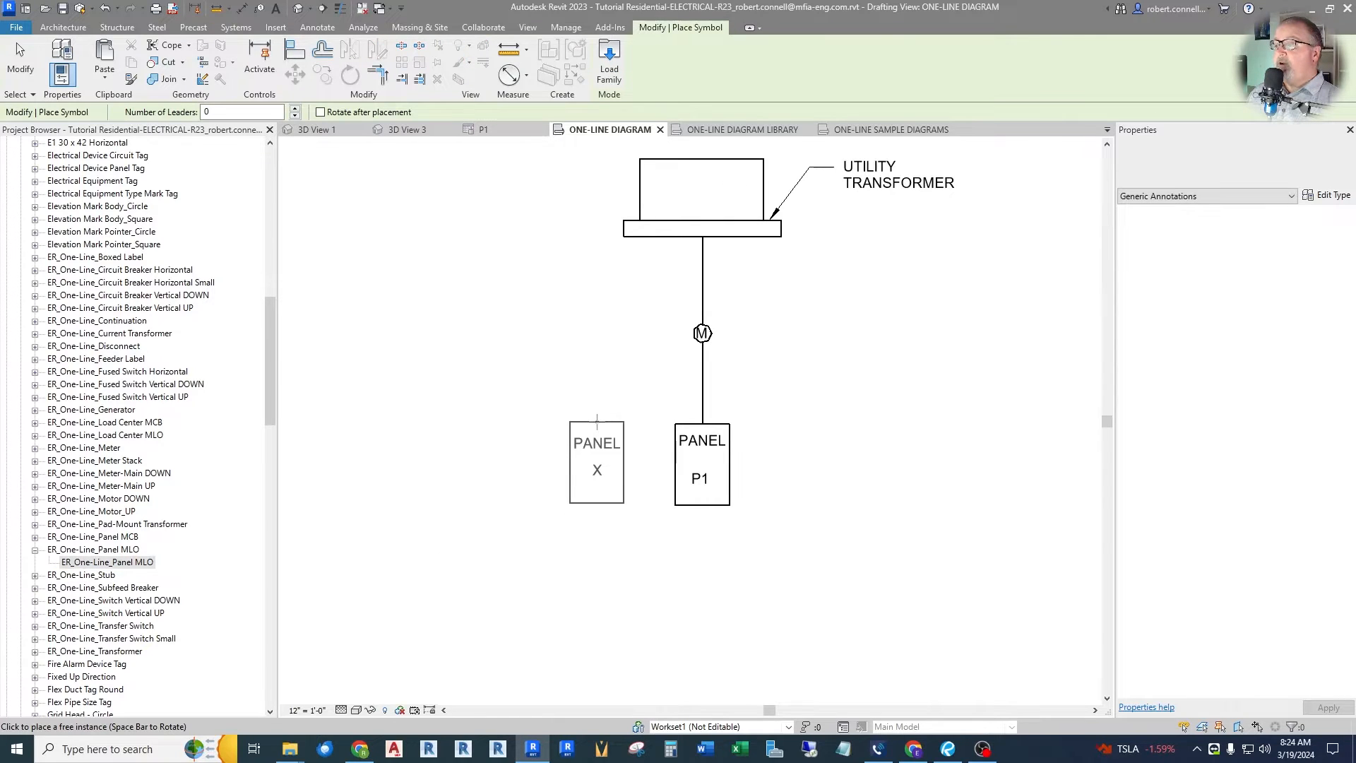
click(538, 424)
key(Escape)
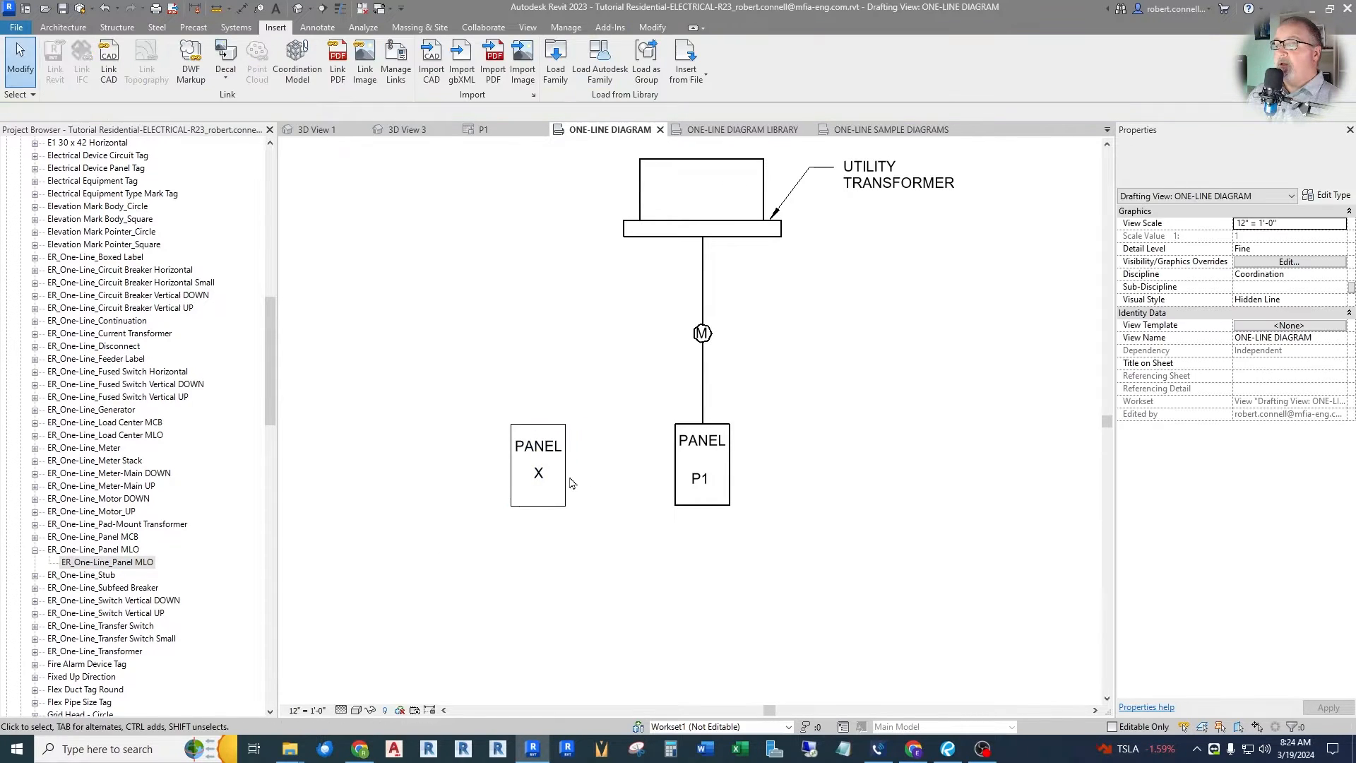
Name the newly placed panel symbol P1
double_click(541, 475)
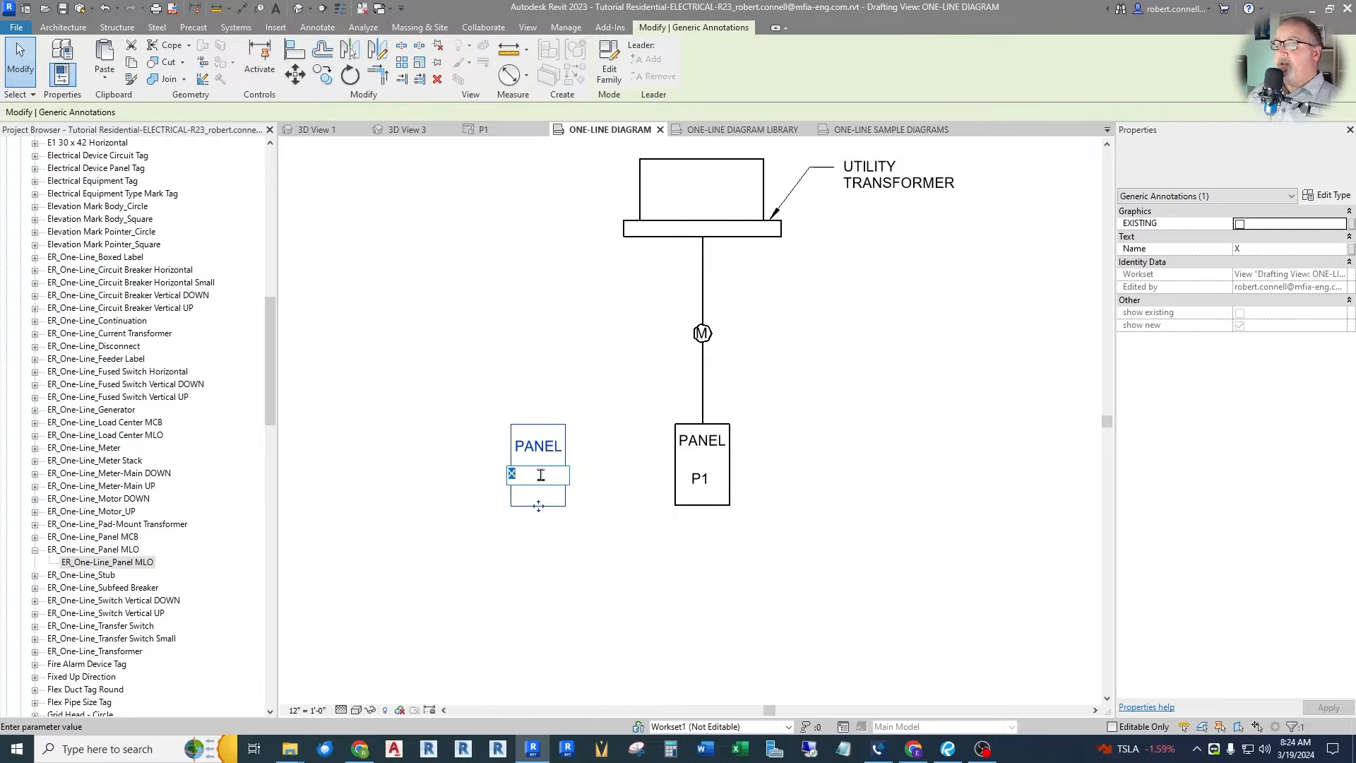
text(P1)
click(548, 586)
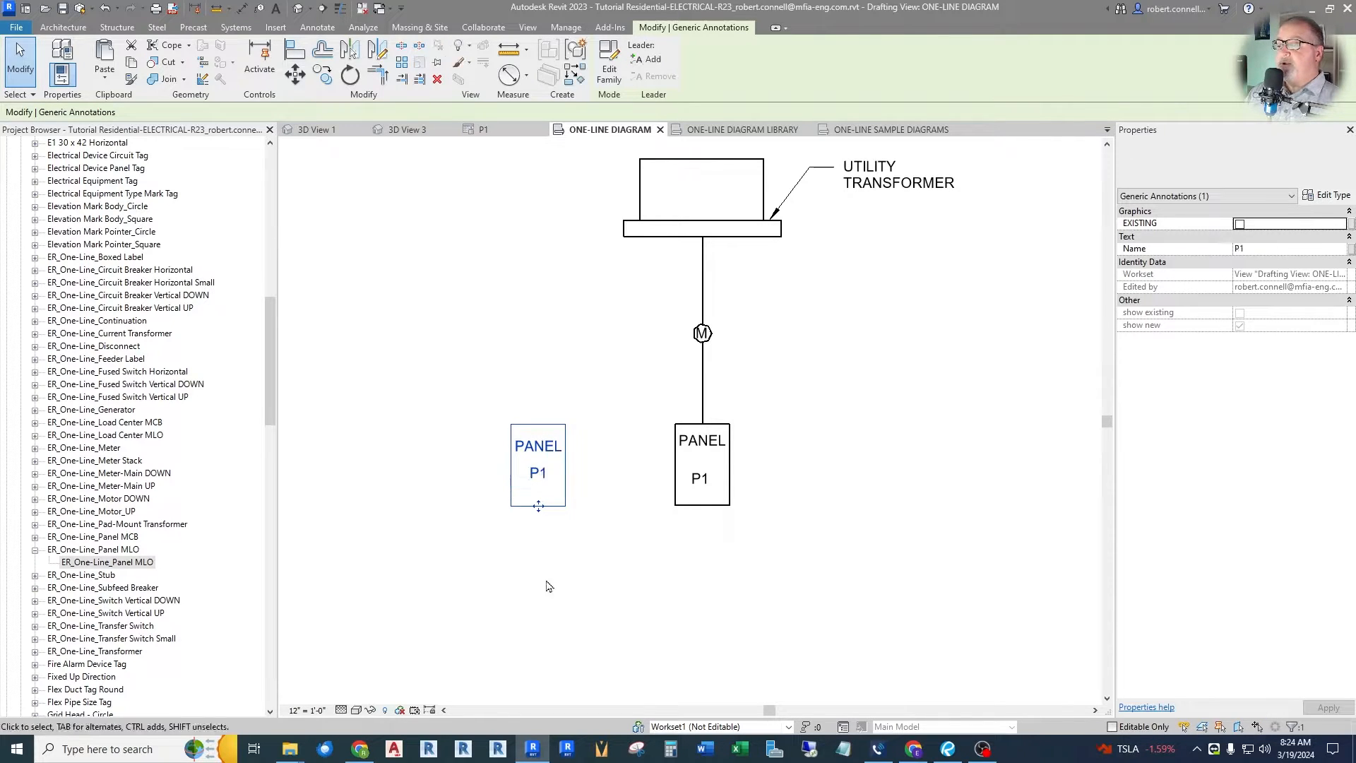
click(548, 586)
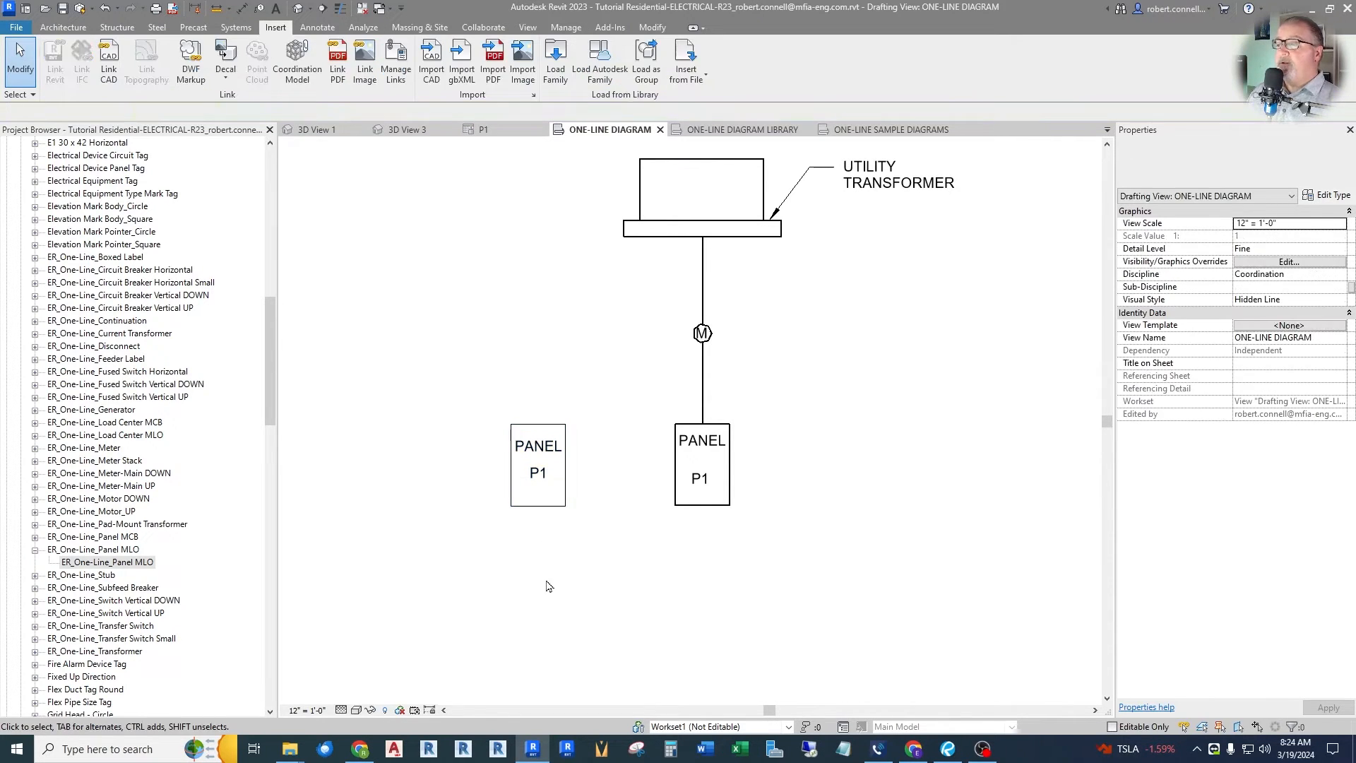
Place an ER_One-Line_Meter symbol directly above the new panel symbol, aligned with its centre
click(35, 448)
drag(97, 461, 579, 347)
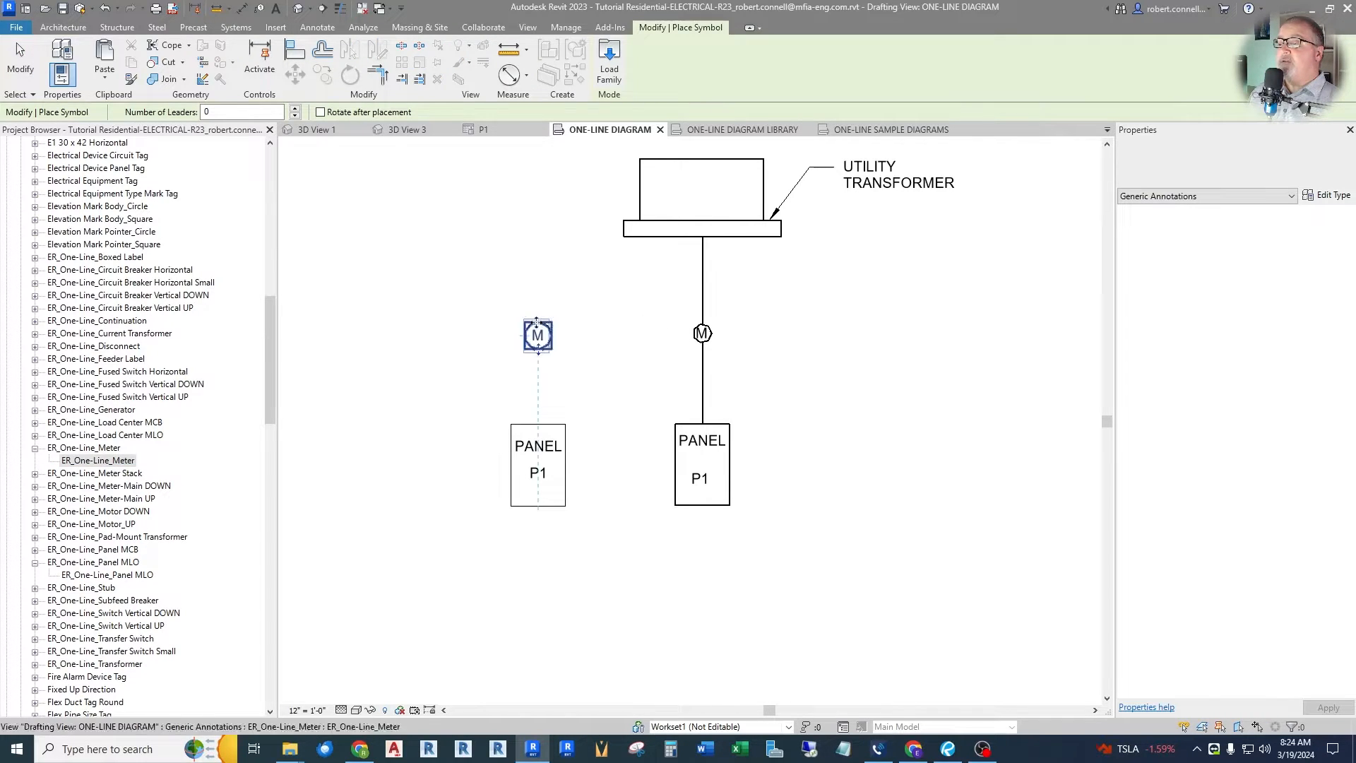
key(Escape)
scroll(548, 415, down, 3)
scroll(624, 283, up, 2)
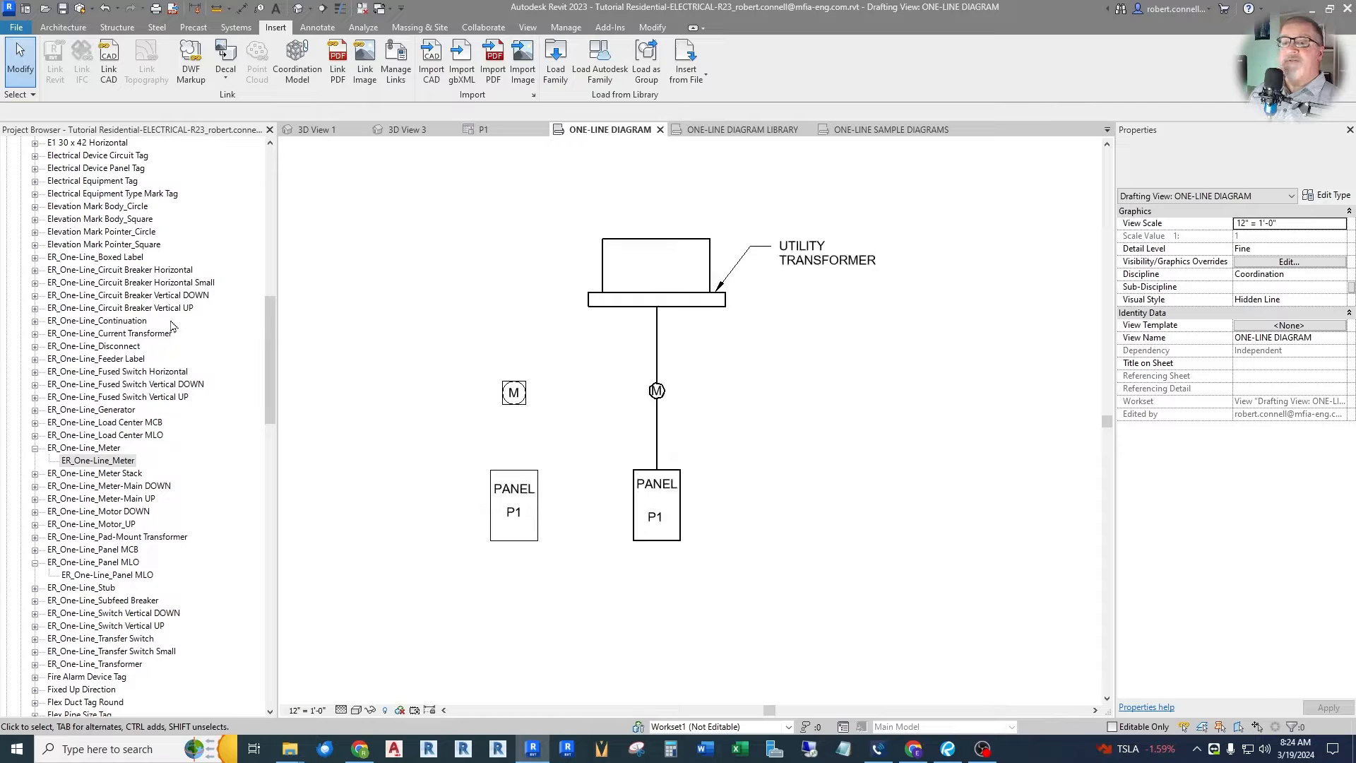
Place an ER_One-Line_Pad-Mount Transformer symbol above the new meter, centred on the meter and panel
scroll(135, 546, down, 1)
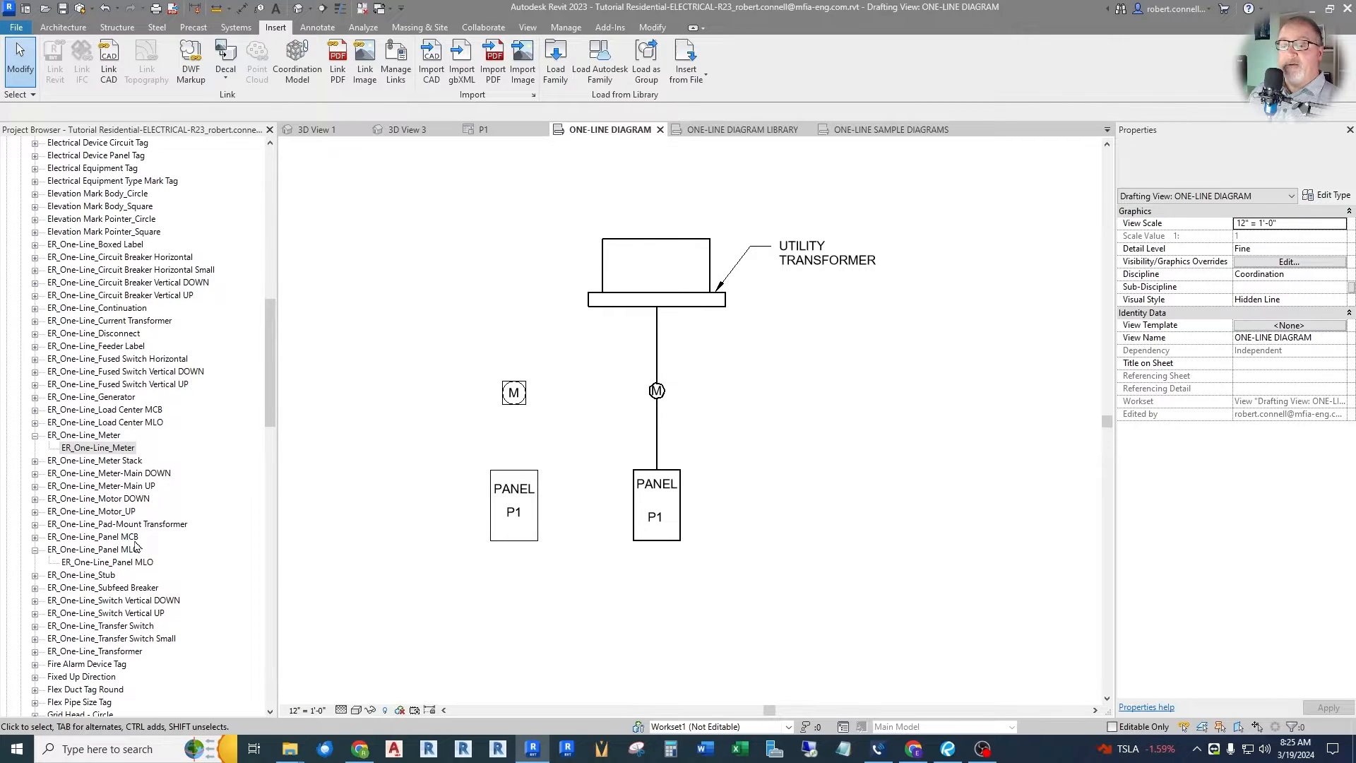
click(35, 524)
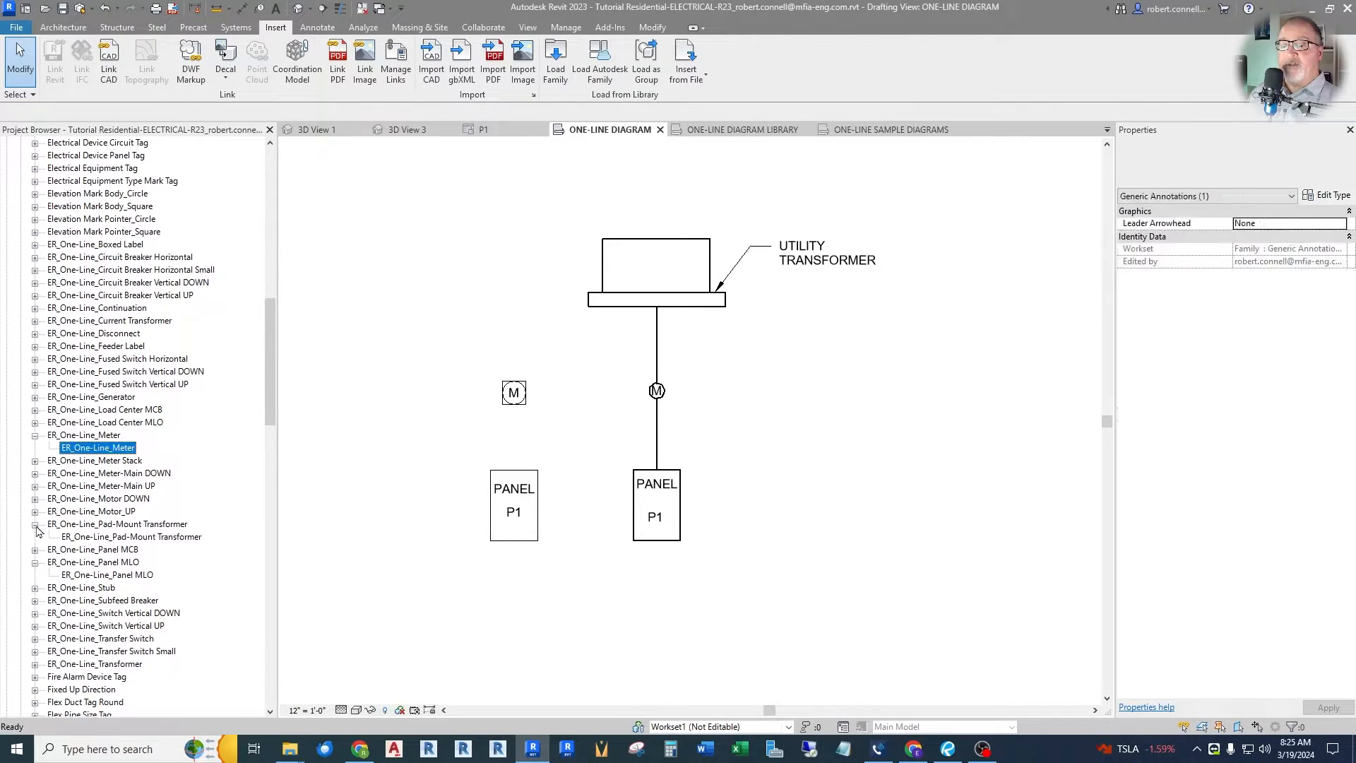
drag(99, 537, 369, 526)
scroll(423, 424, down, 2)
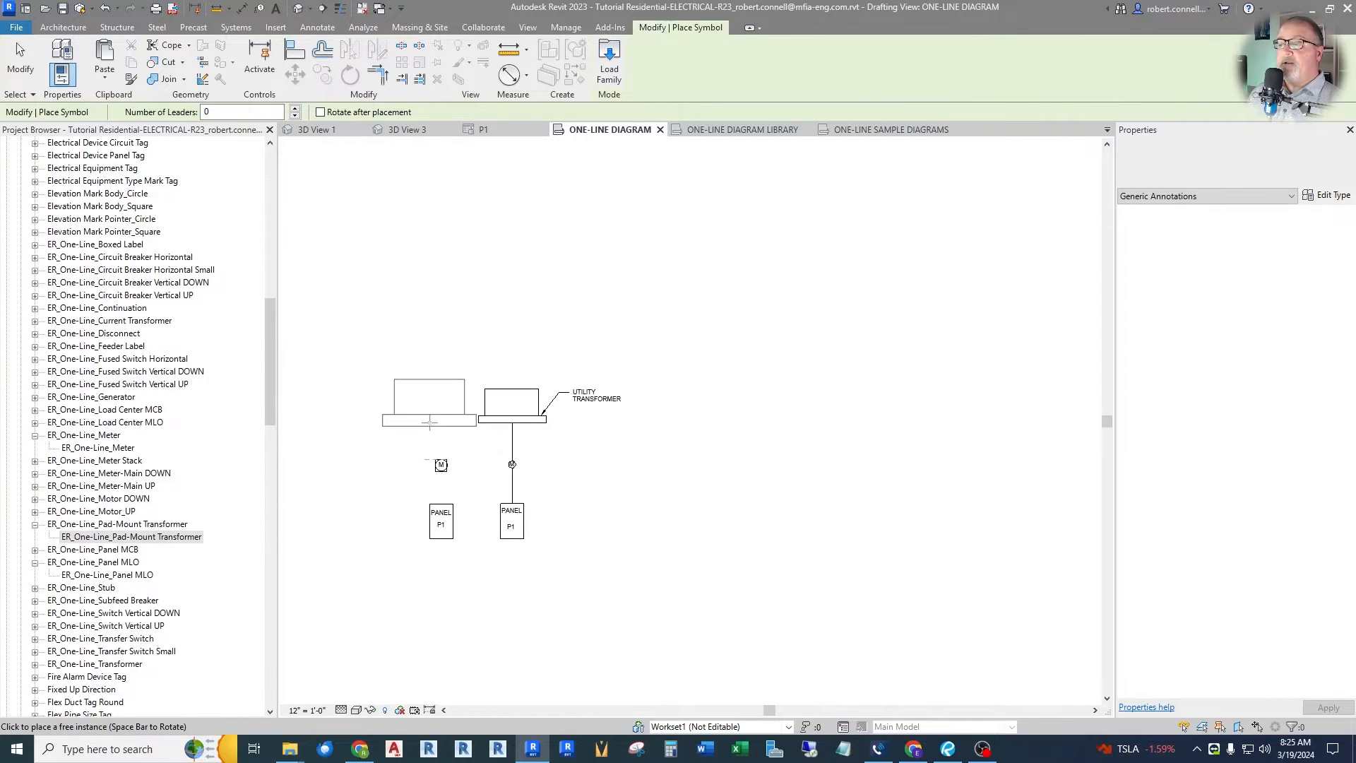
scroll(445, 374, up, 3)
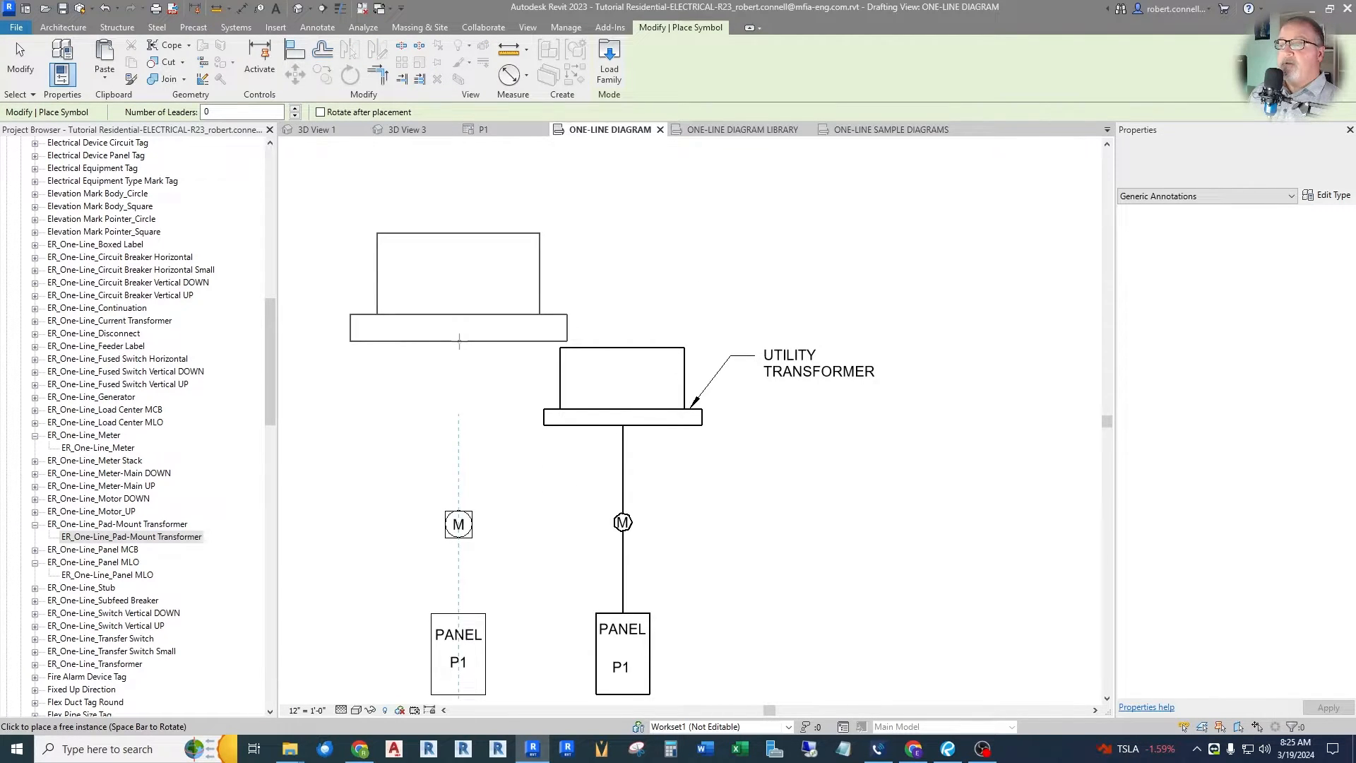
click(459, 341)
key(Escape)
scroll(600, 304, up, 1)
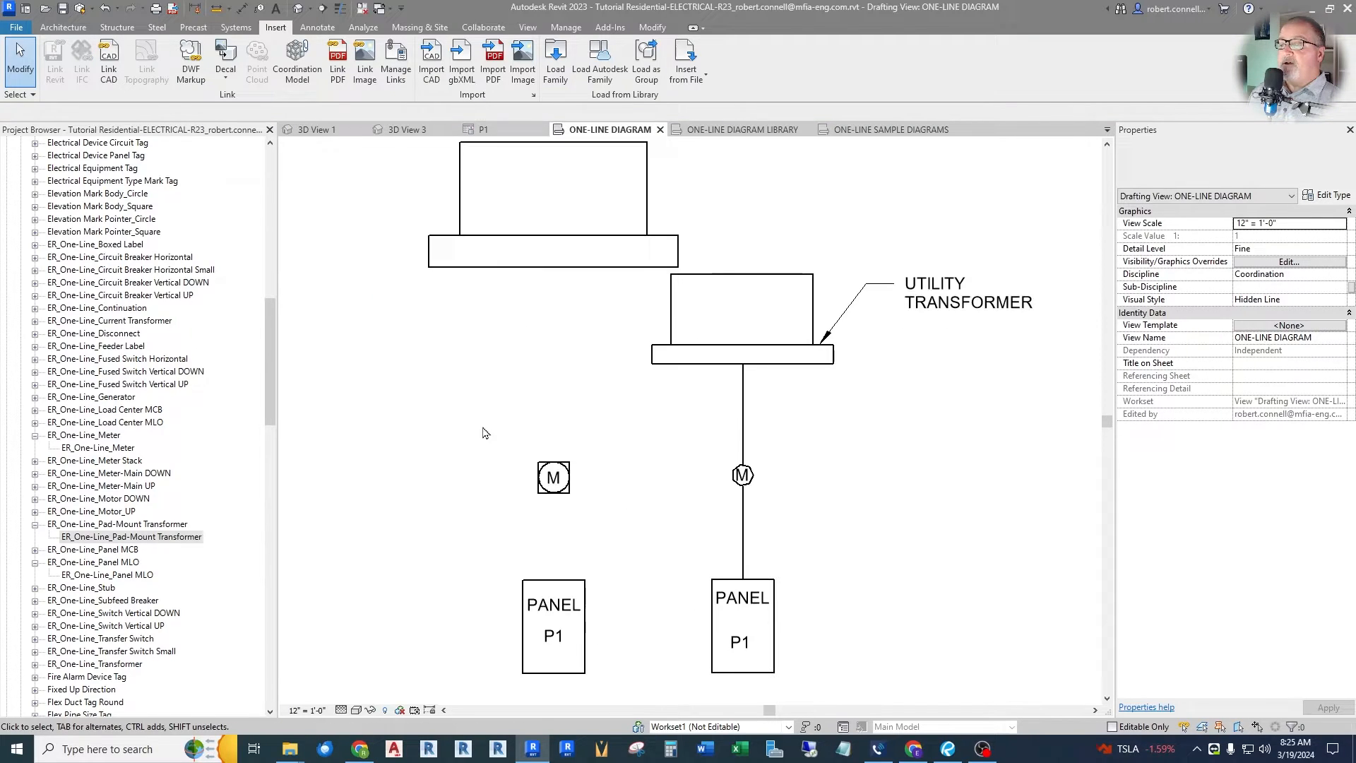
Draw vertical <Medium Lines> detail lines connecting the new panel to the meter and the meter to the transformer's pad
right_click(743, 413)
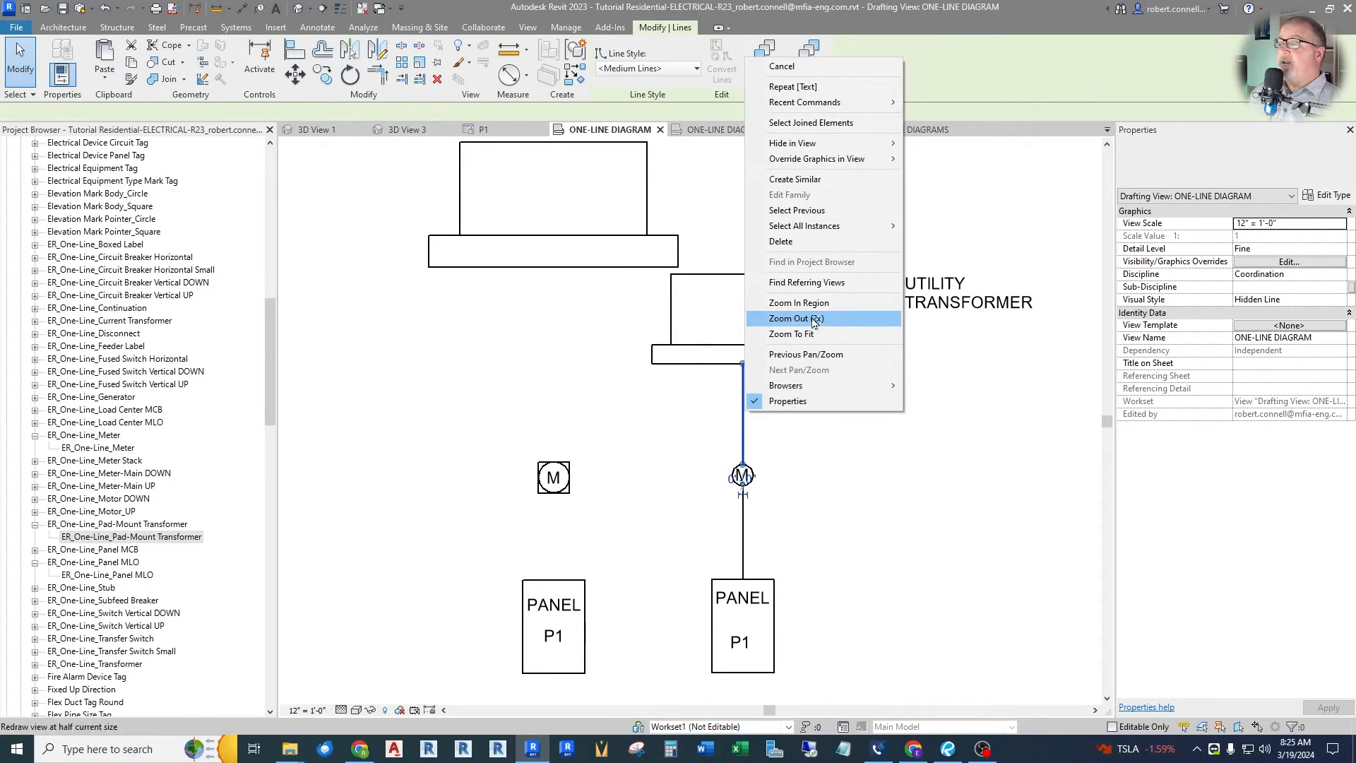
click(795, 179)
click(553, 580)
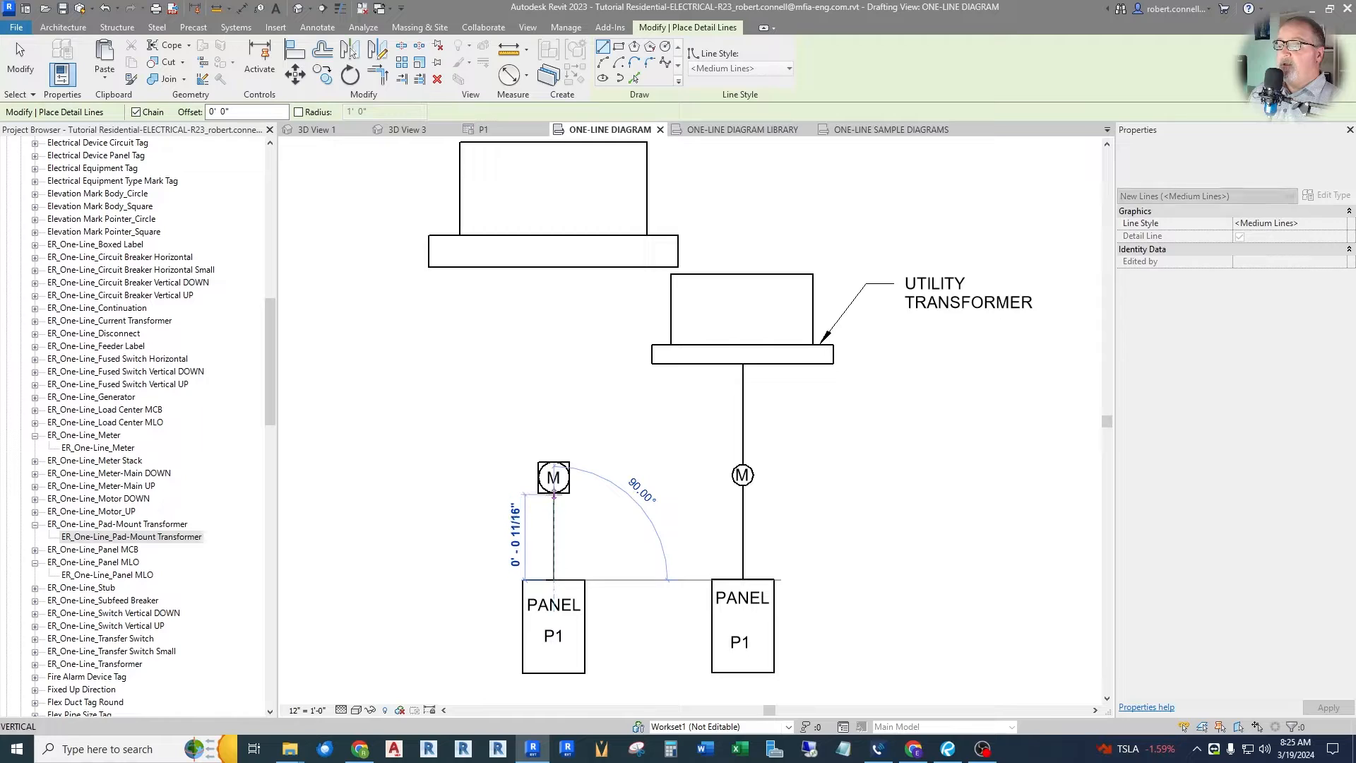
click(554, 492)
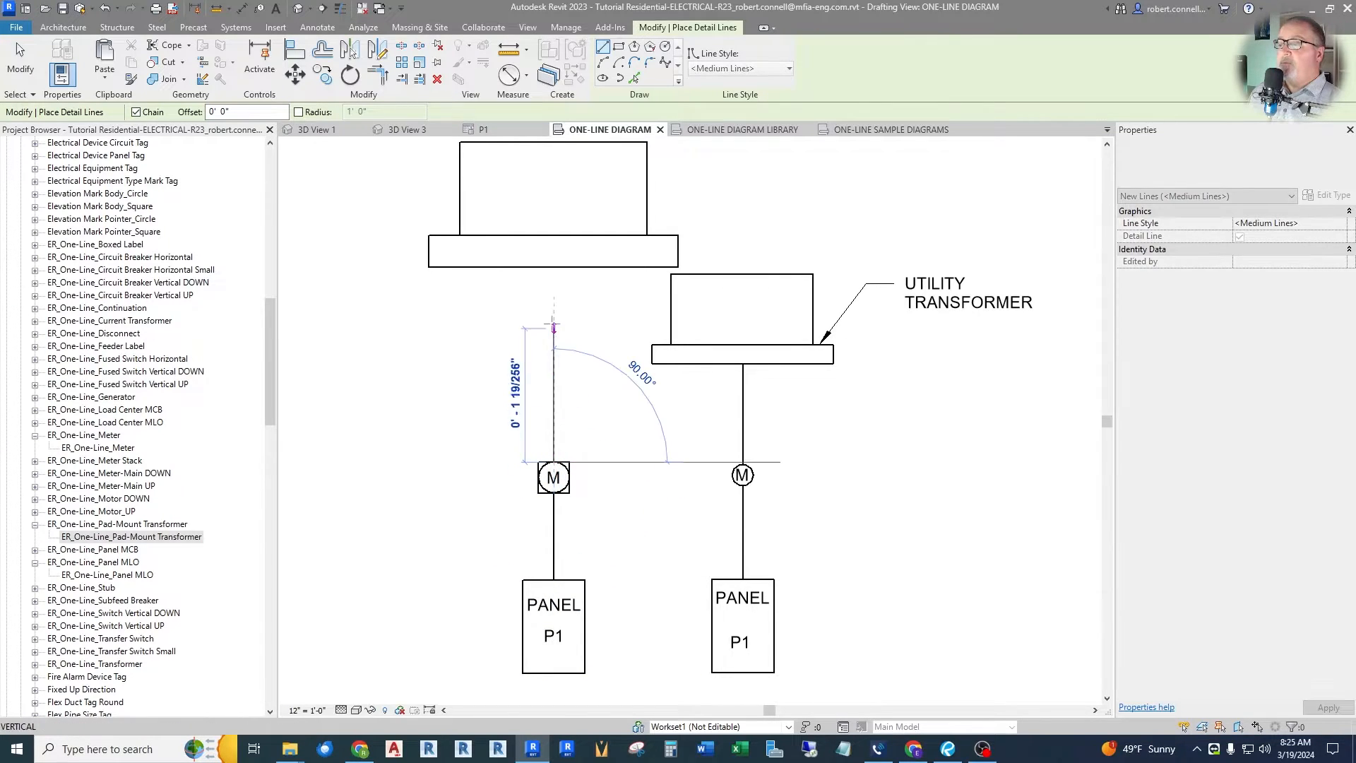
click(554, 267)
key(Escape)
key(Escape)
Mark the newly placed P1 panel symbol as EXISTING in the one-line diagram
scroll(516, 345, down, 3)
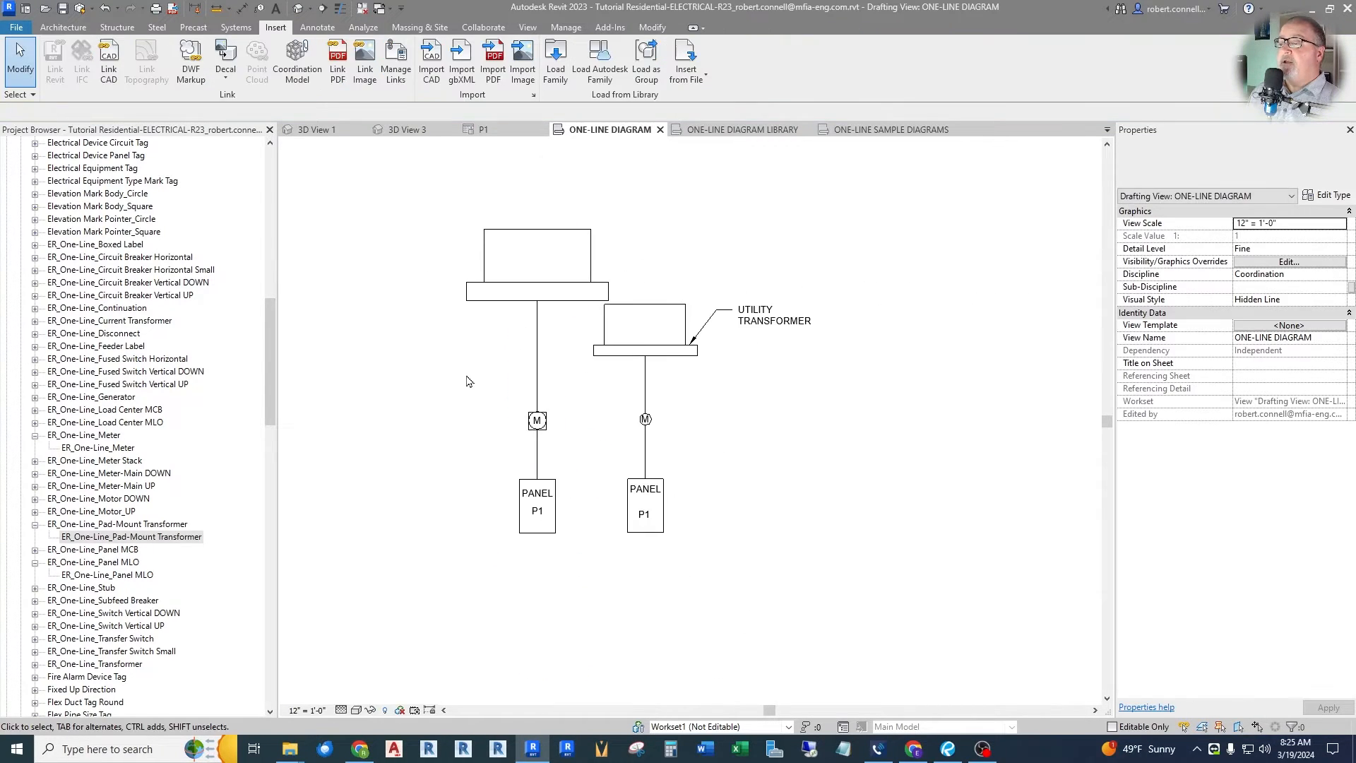
scroll(466, 382, up, 2)
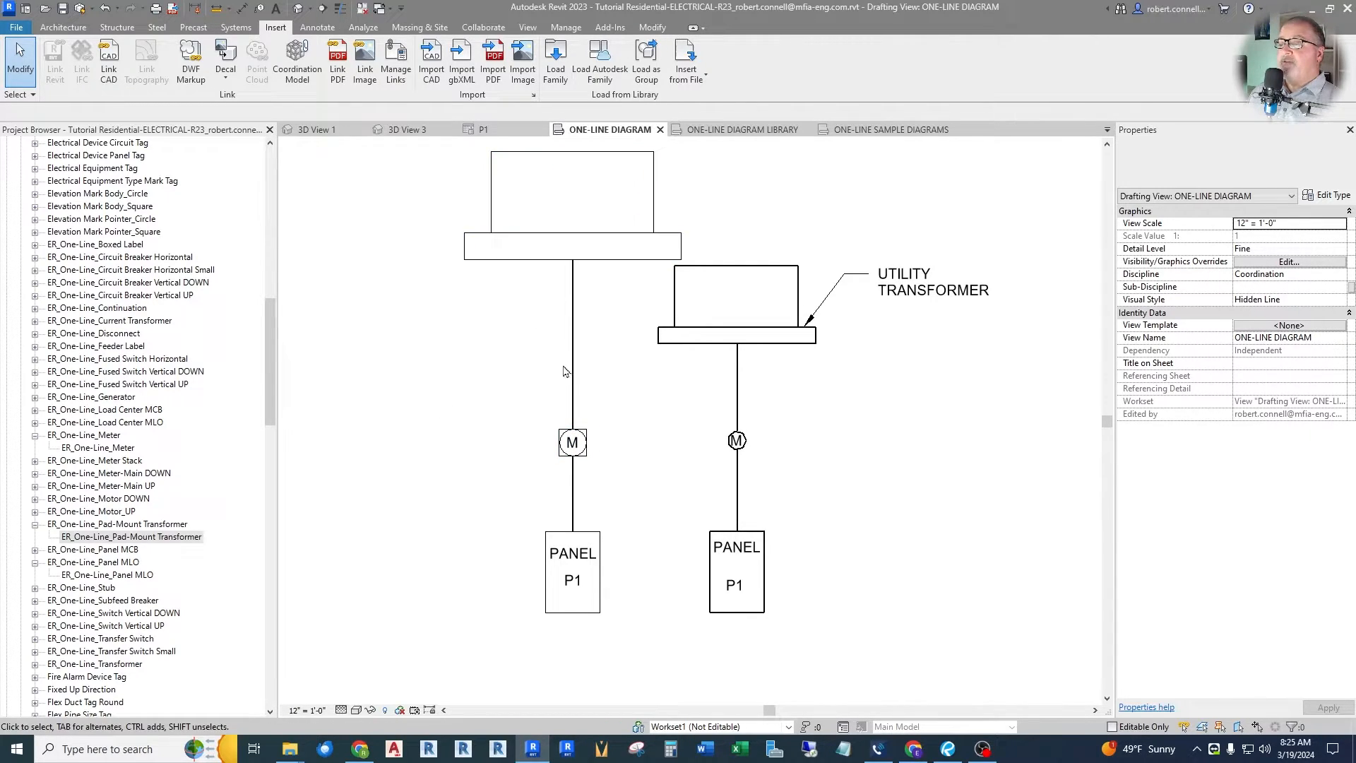
click(589, 558)
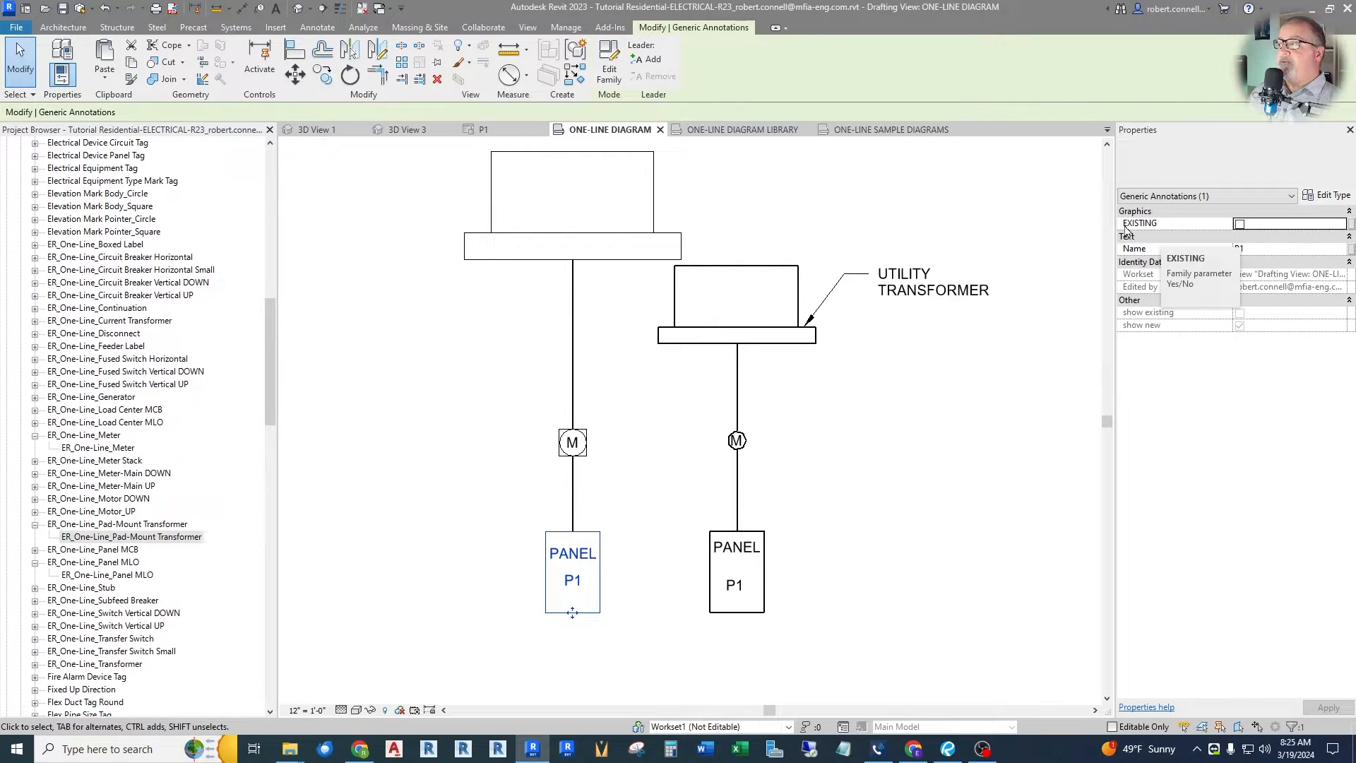
click(1240, 224)
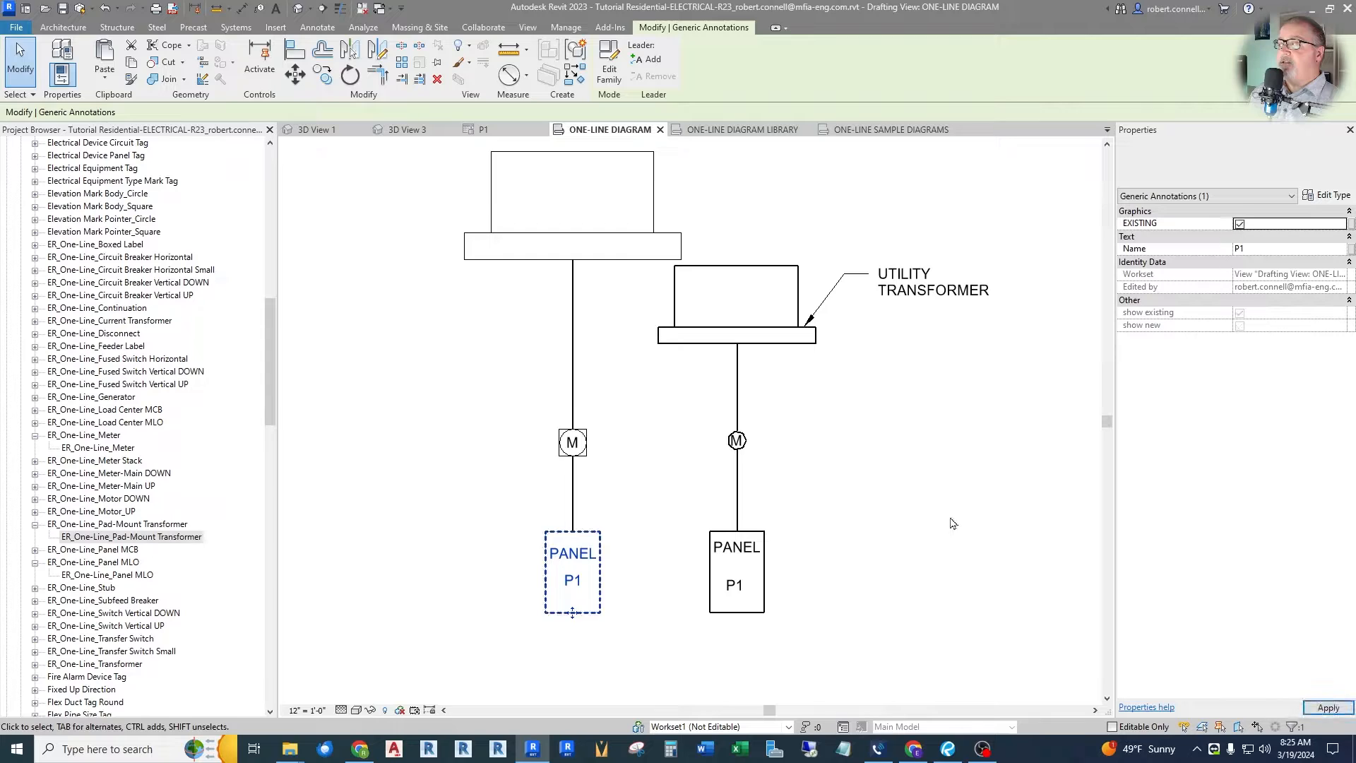
click(636, 658)
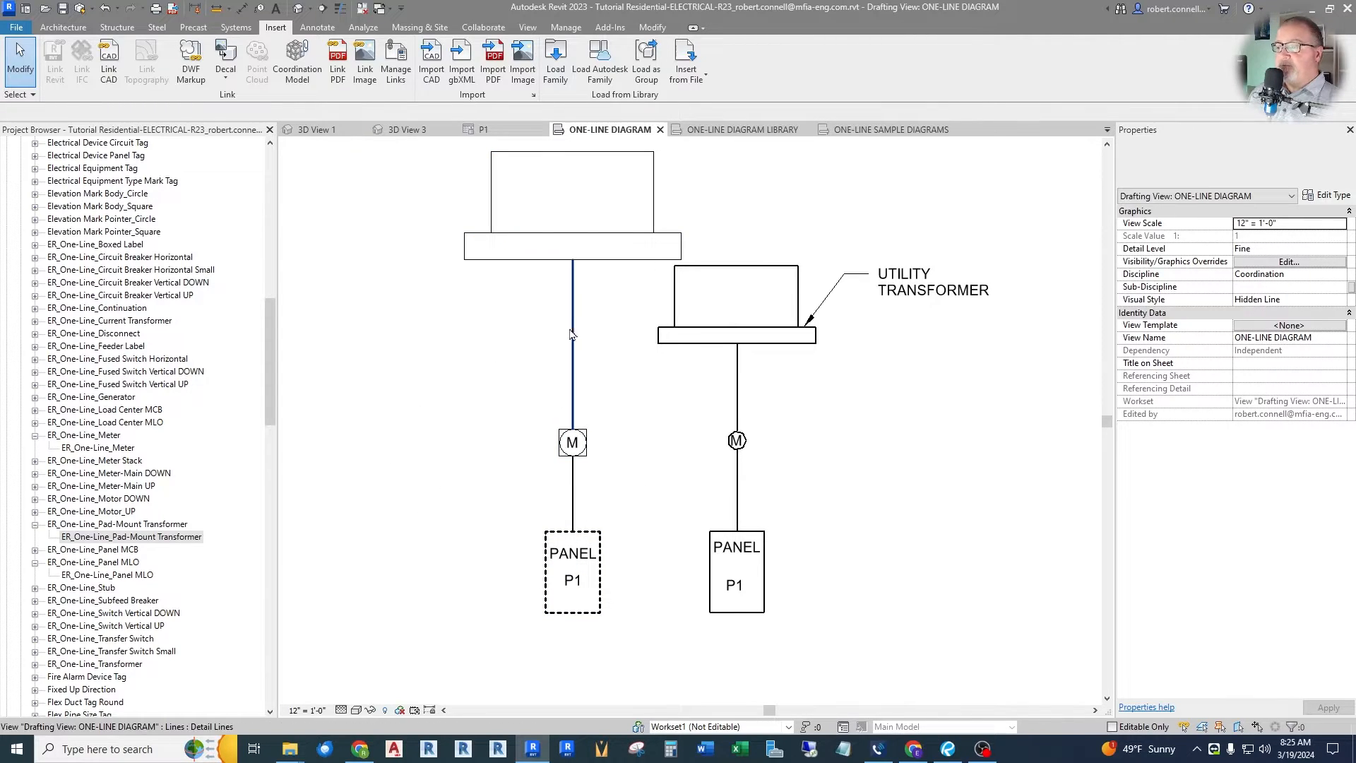
Delete the newly placed transformer, meter and panel symbols with their connecting lines, keeping the original one-line diagram beside them
scroll(469, 403, down, 1)
scroll(460, 476, down, 1)
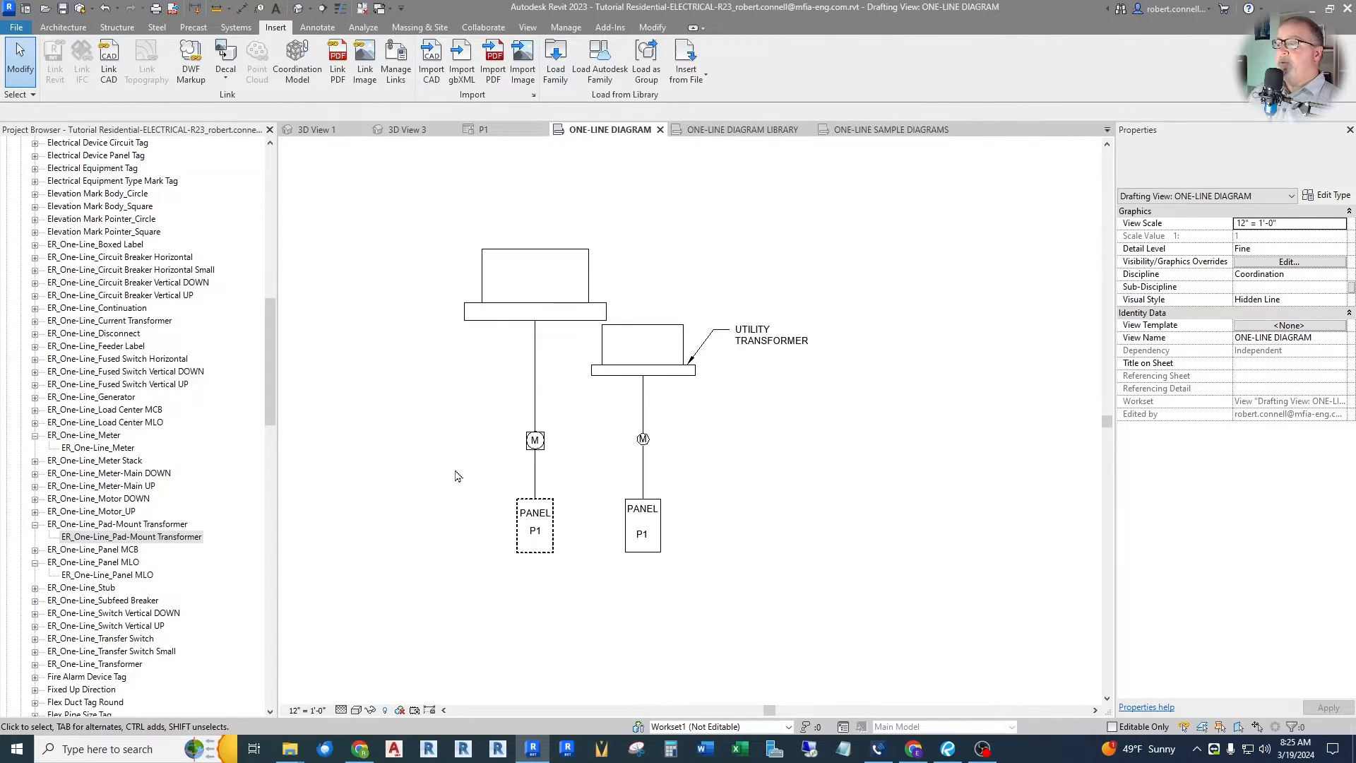
scroll(445, 475, up, 2)
scroll(439, 482, down, 1)
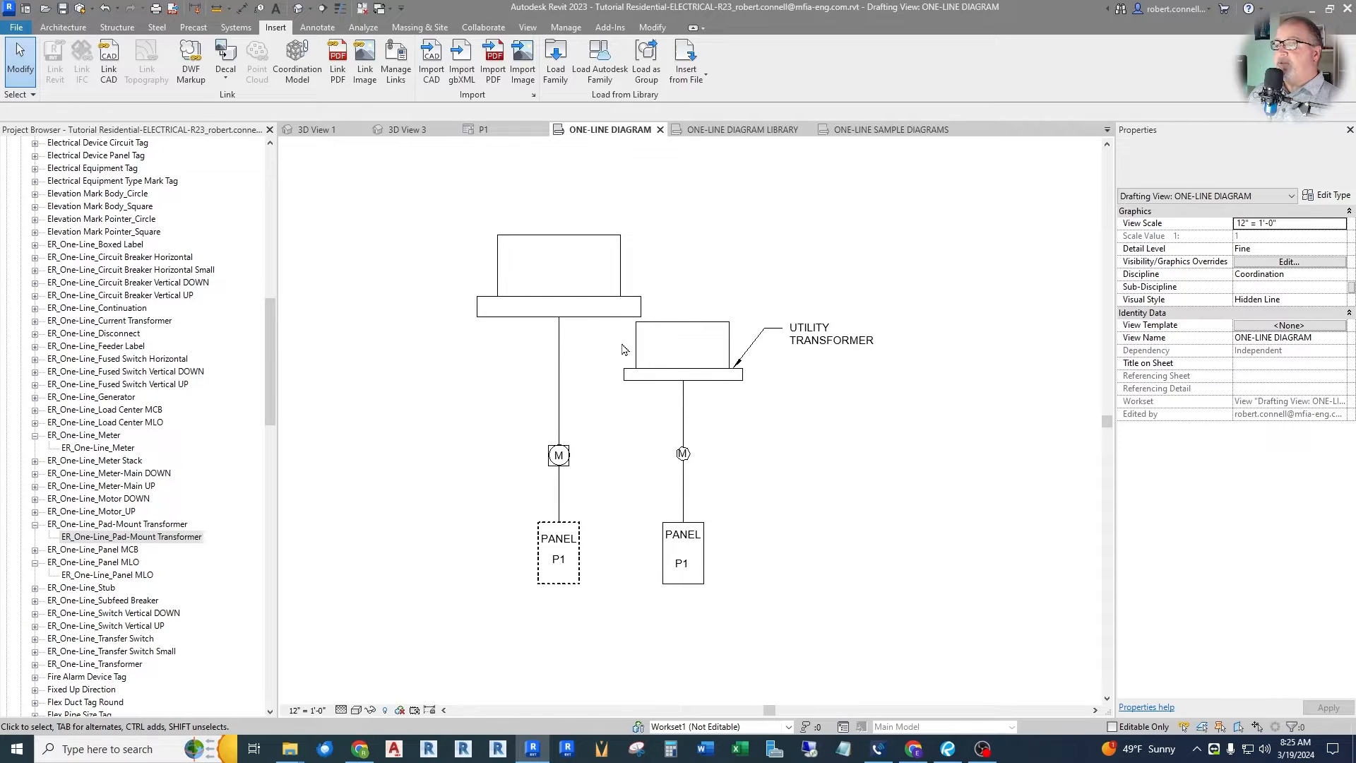
scroll(493, 381, up, 2)
scroll(466, 381, down, 2)
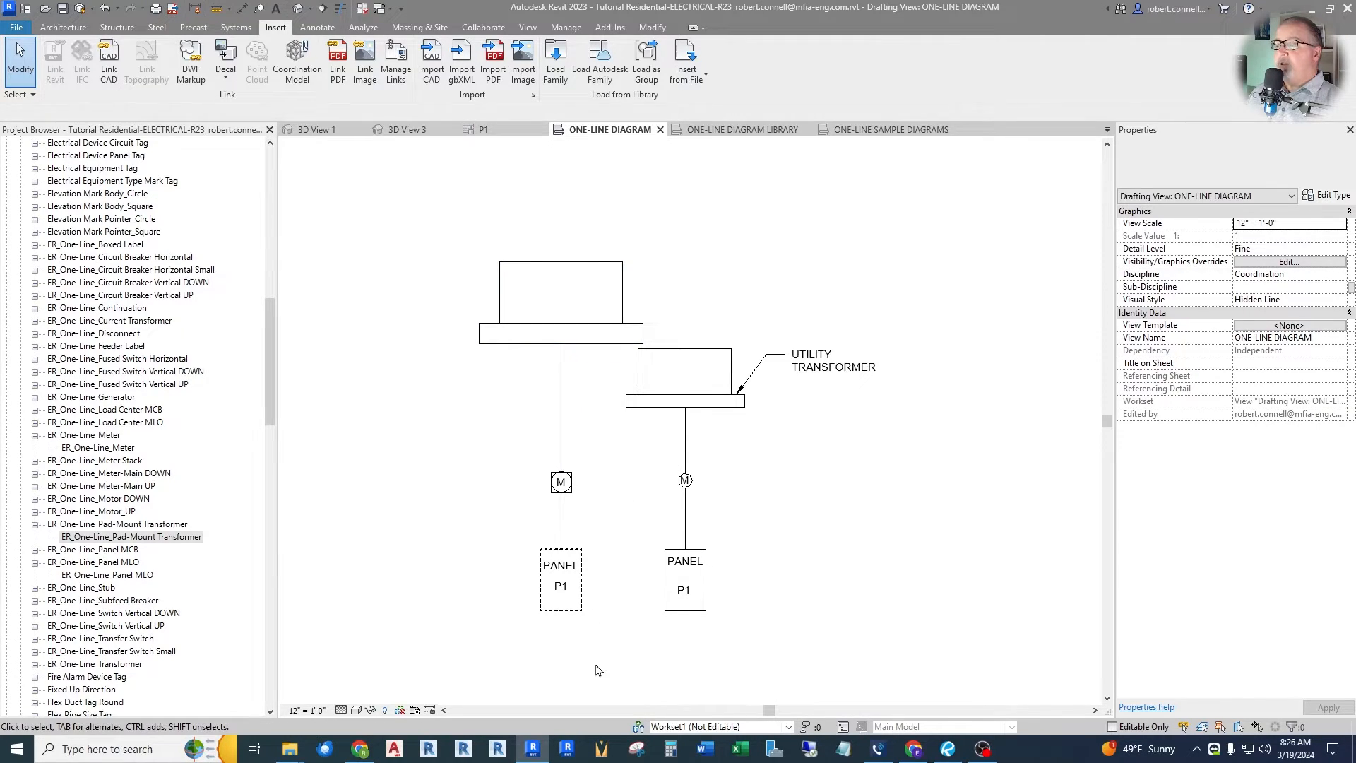
drag(595, 670, 476, 252)
key(Delete)
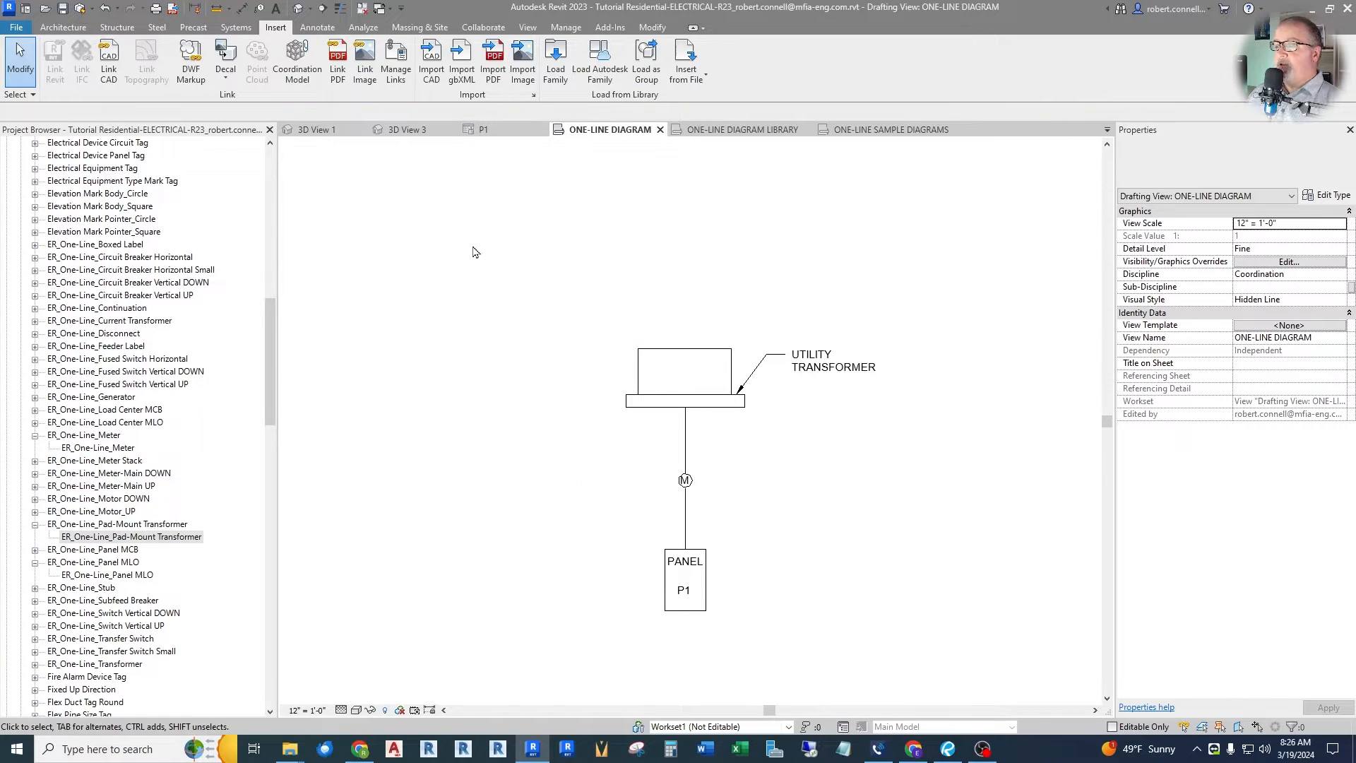
scroll(707, 495, up, 4)
scroll(544, 495, down, 3)
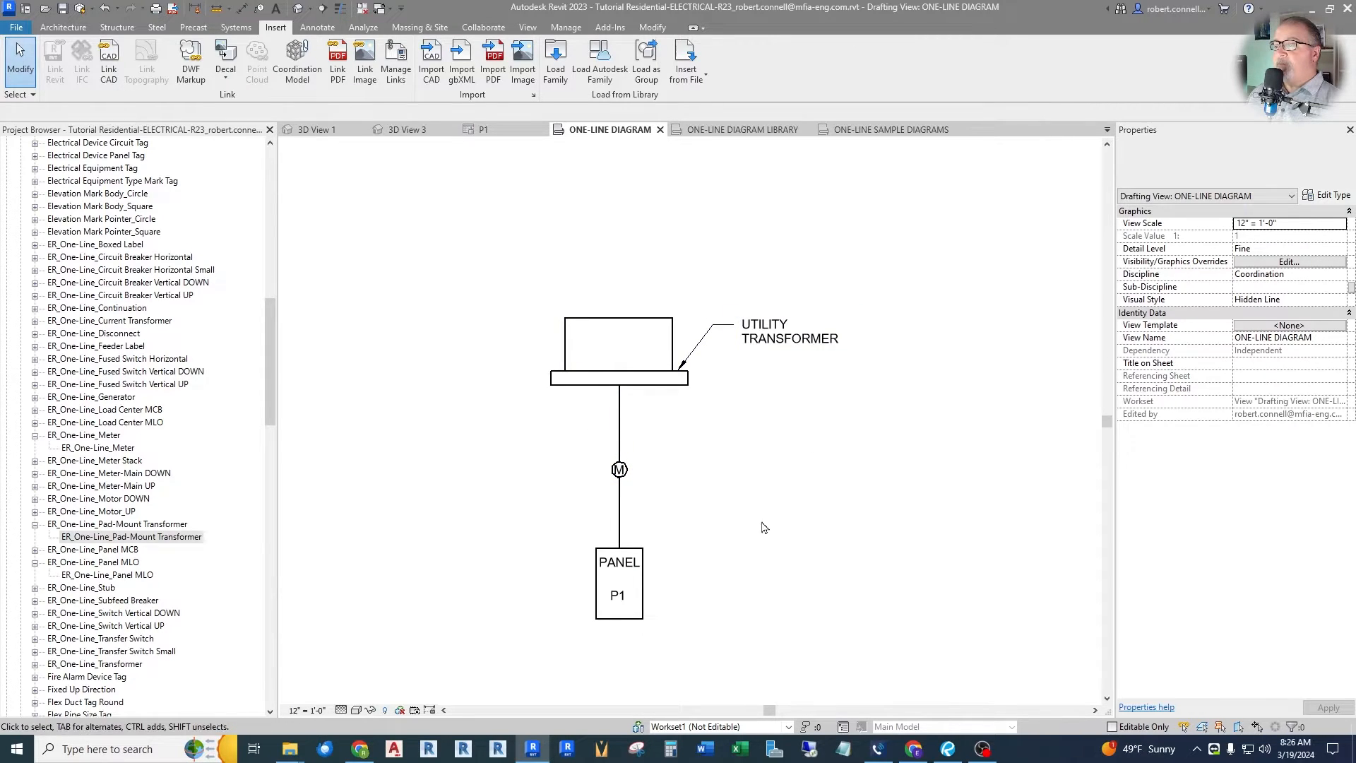
Open the 1 - FIRST FLOOR PLAN - POWER view and the 2 - 2ND FLOOR PLAN - POWER view to examine the device layout
double_click(149, 410)
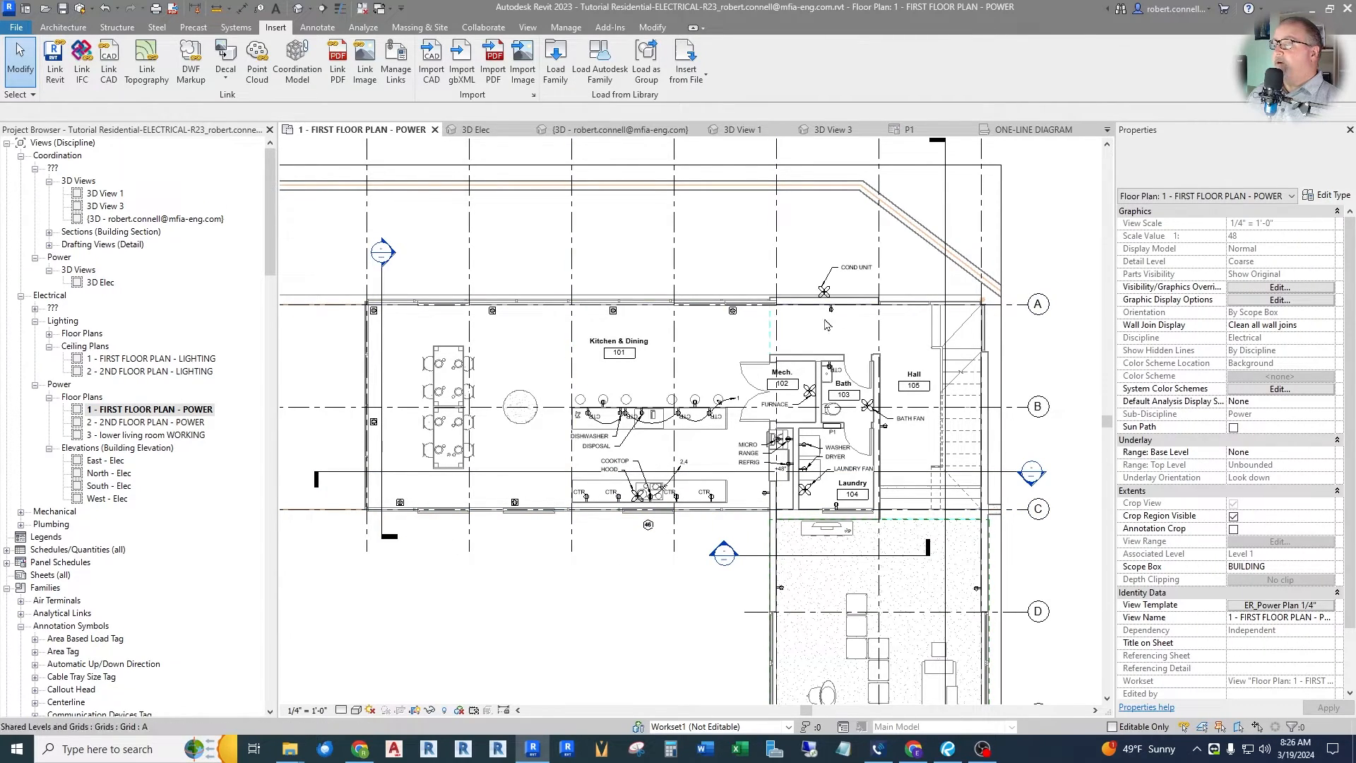
double_click(149, 423)
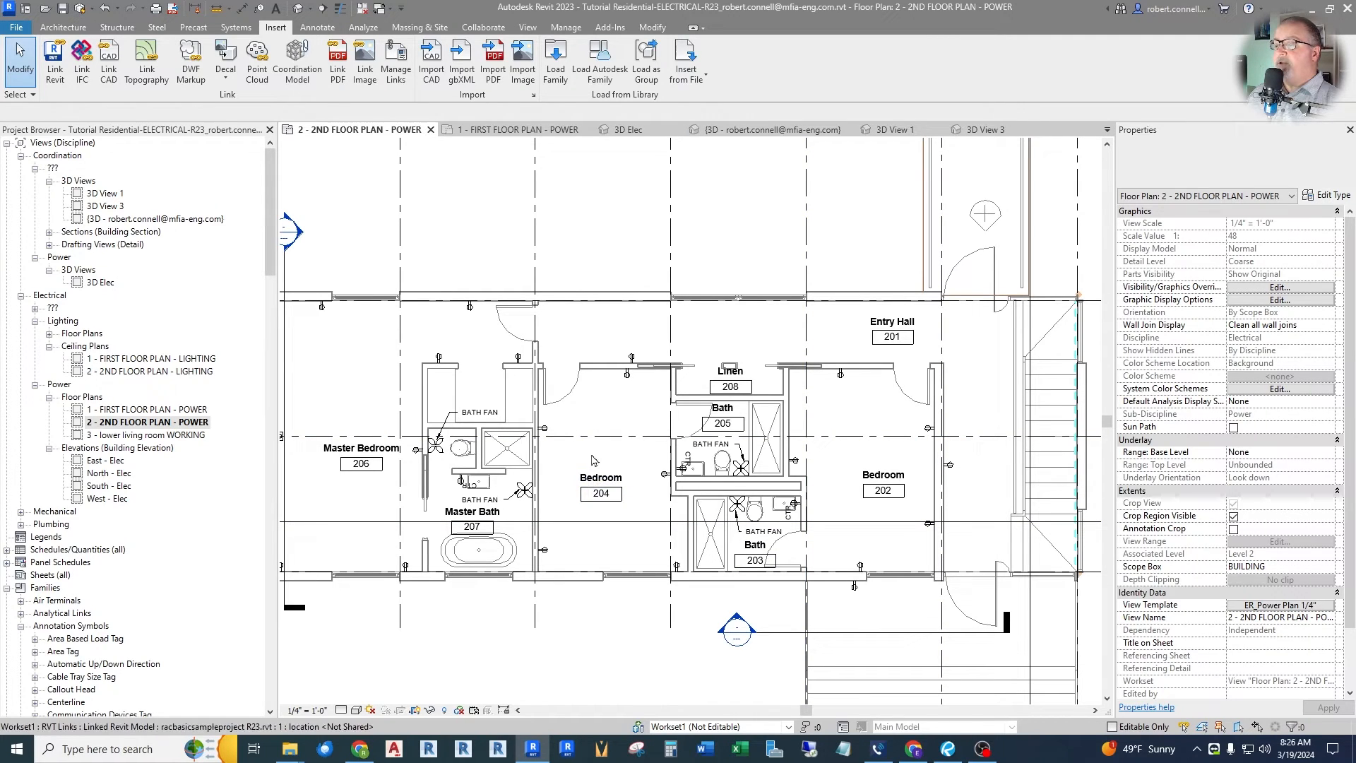
scroll(604, 411, down, 3)
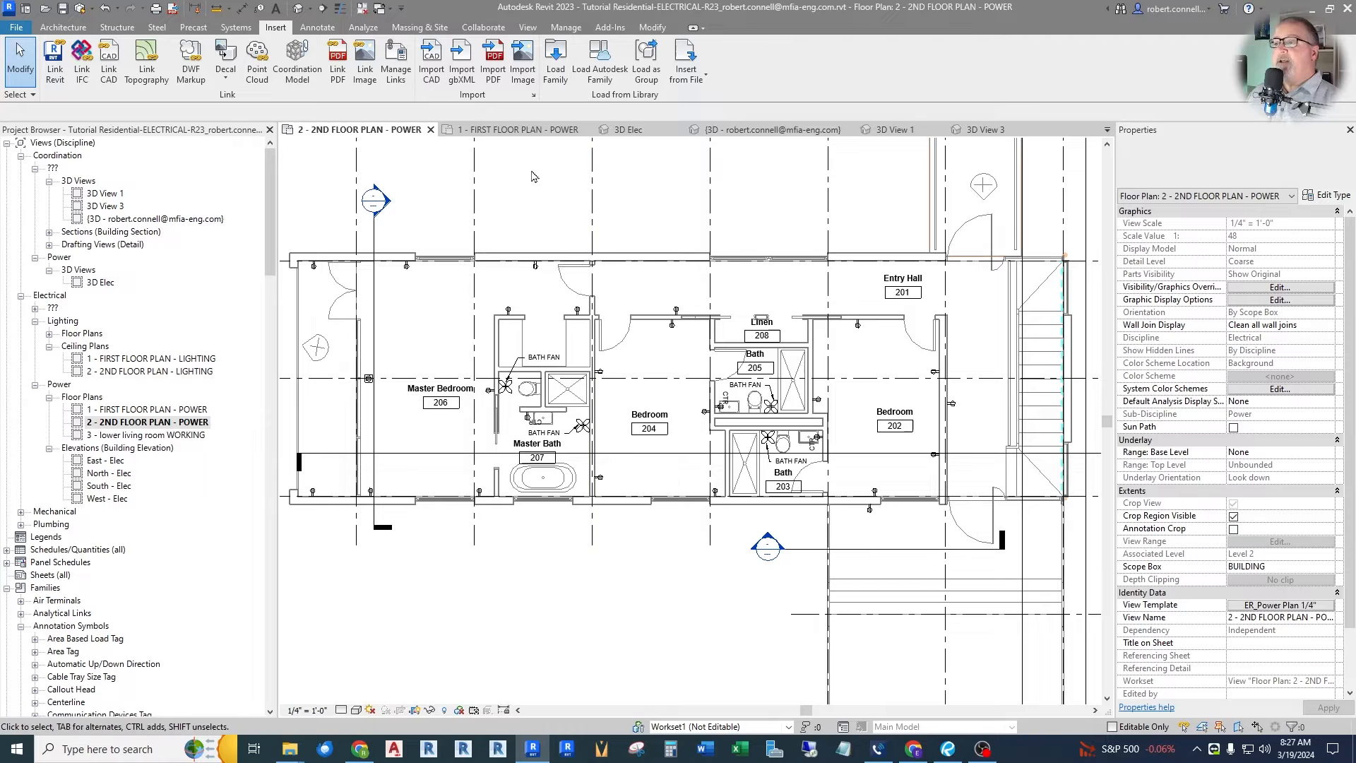
On the first floor power plan, edit circuit 1 of panel P1 to remove the leftmost countertop receptacle on the kitchen island
click(519, 130)
scroll(733, 422, up, 3)
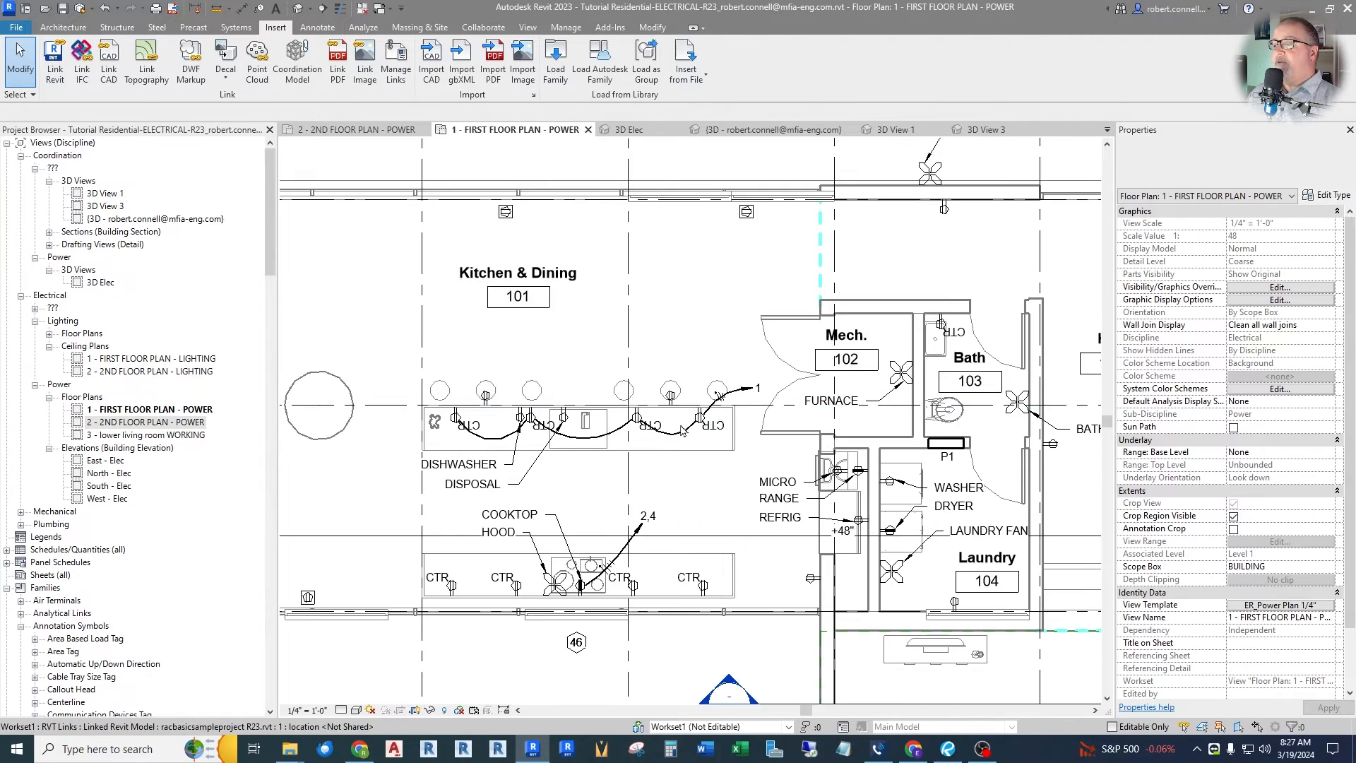
scroll(649, 411, up, 3)
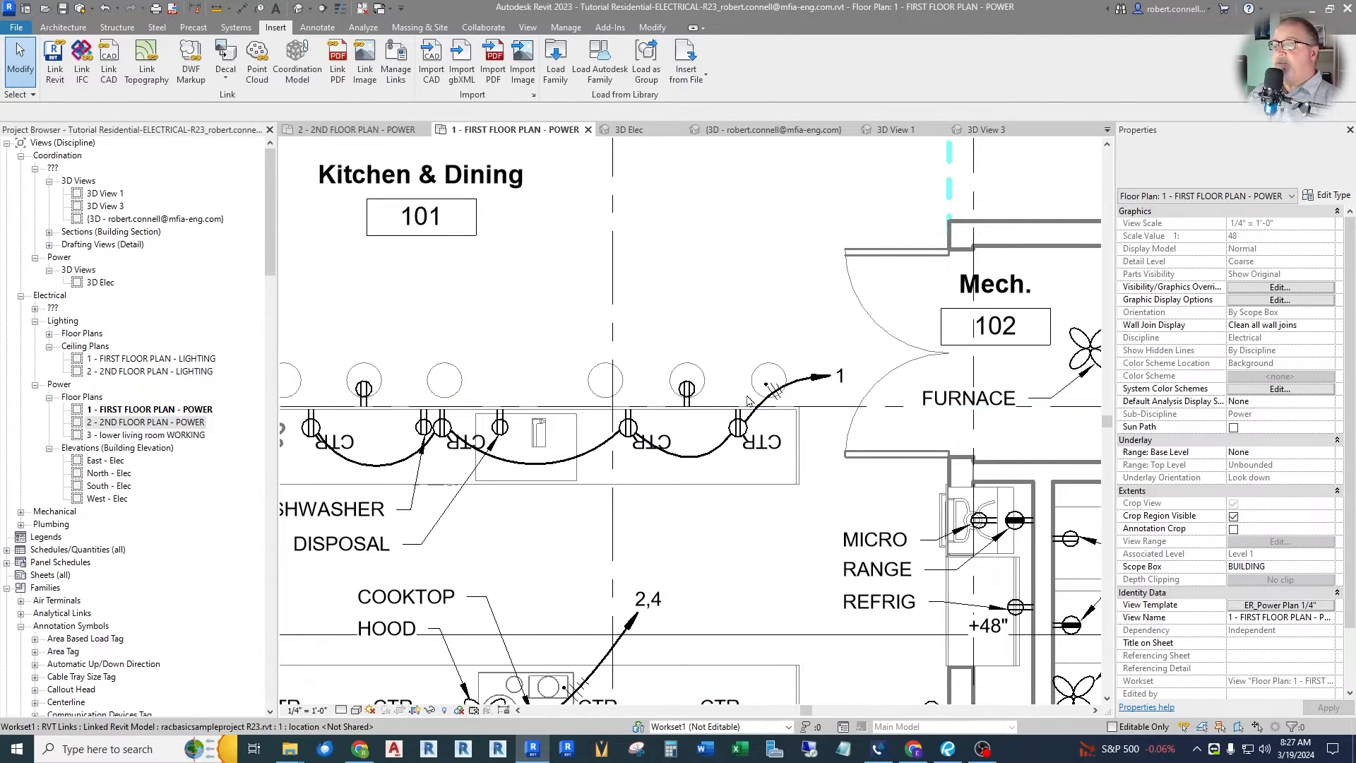
scroll(650, 411, down, 2)
scroll(488, 465, up, 1)
scroll(487, 465, up, 2)
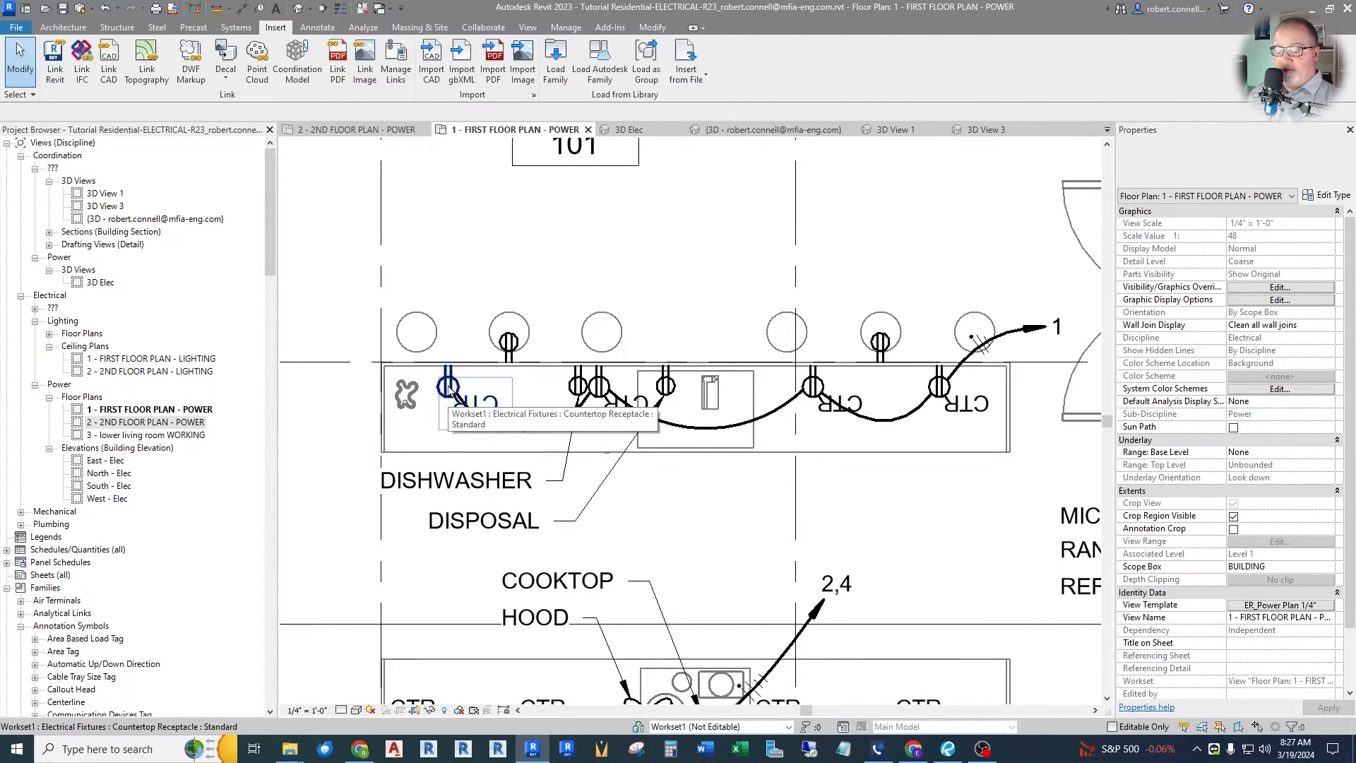
key(Tab)
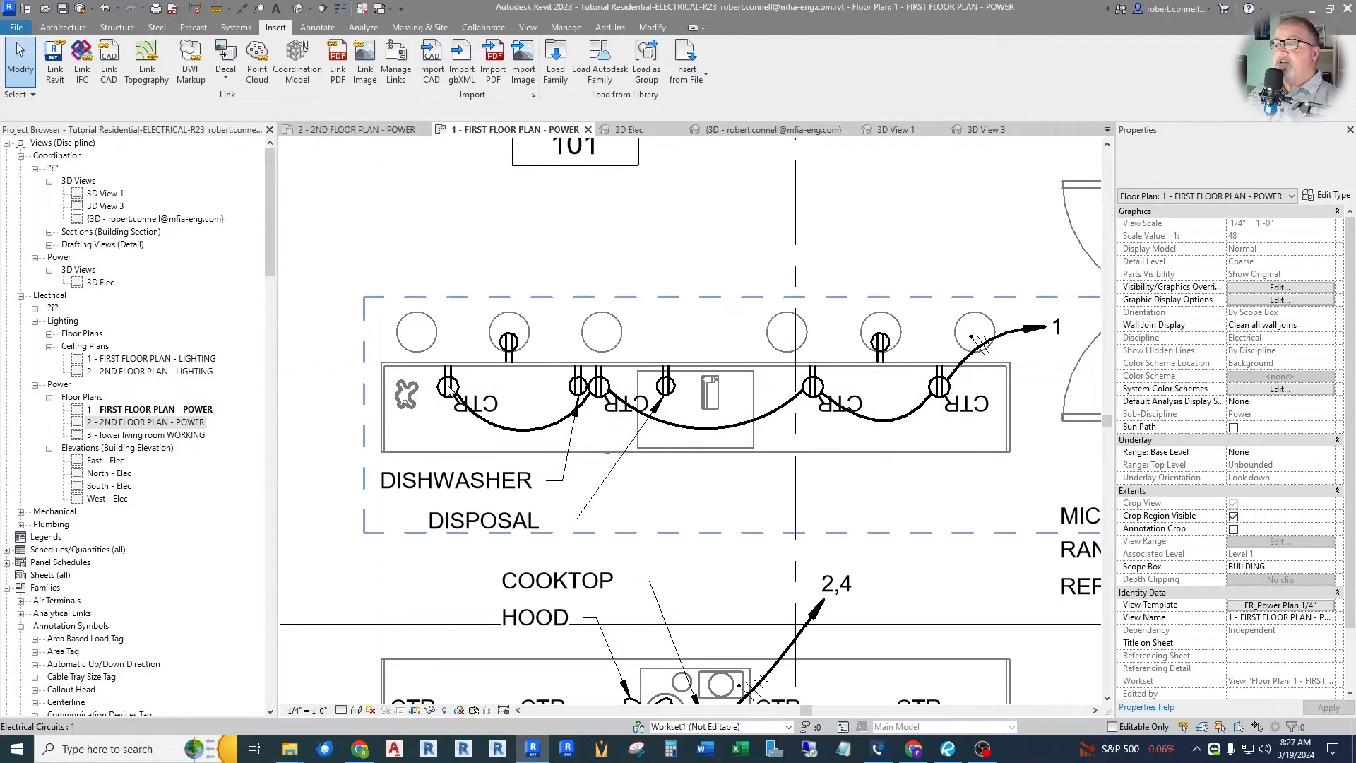
click(453, 393)
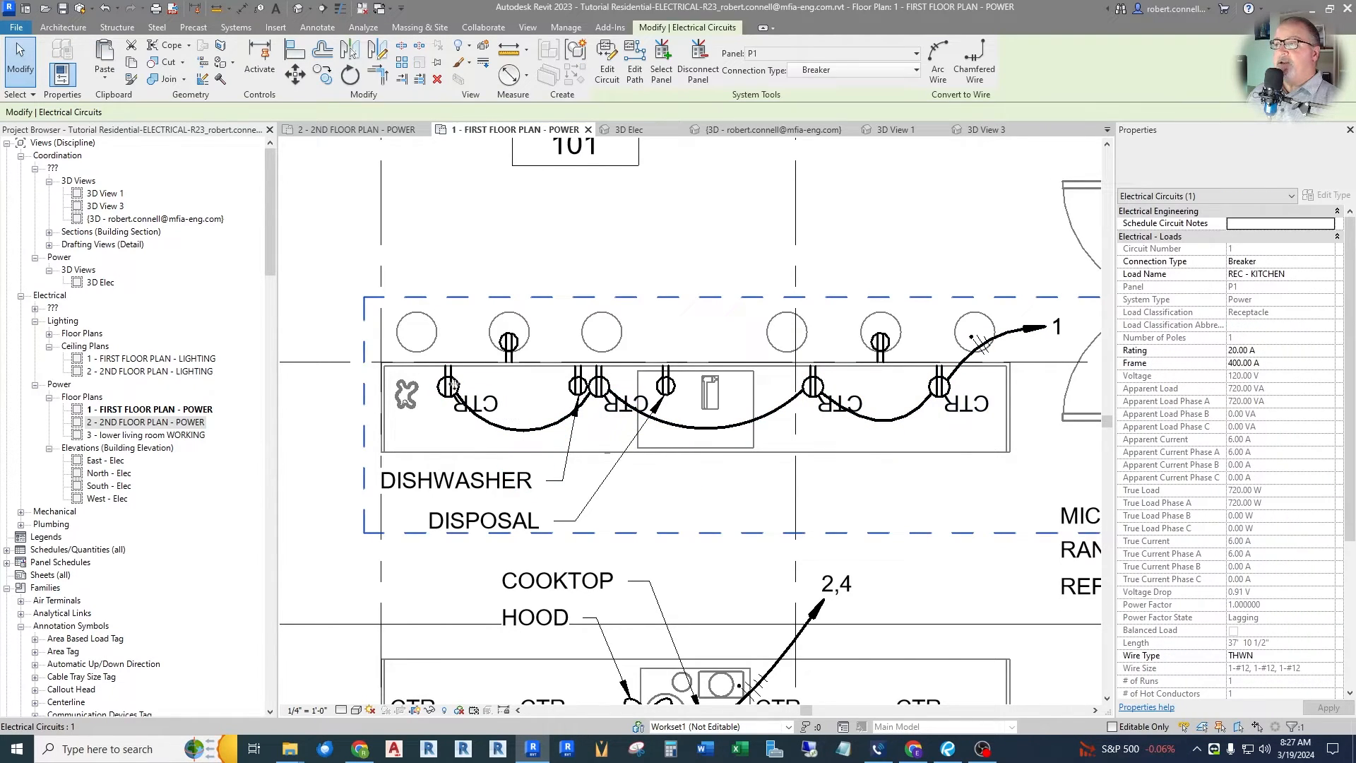
click(607, 69)
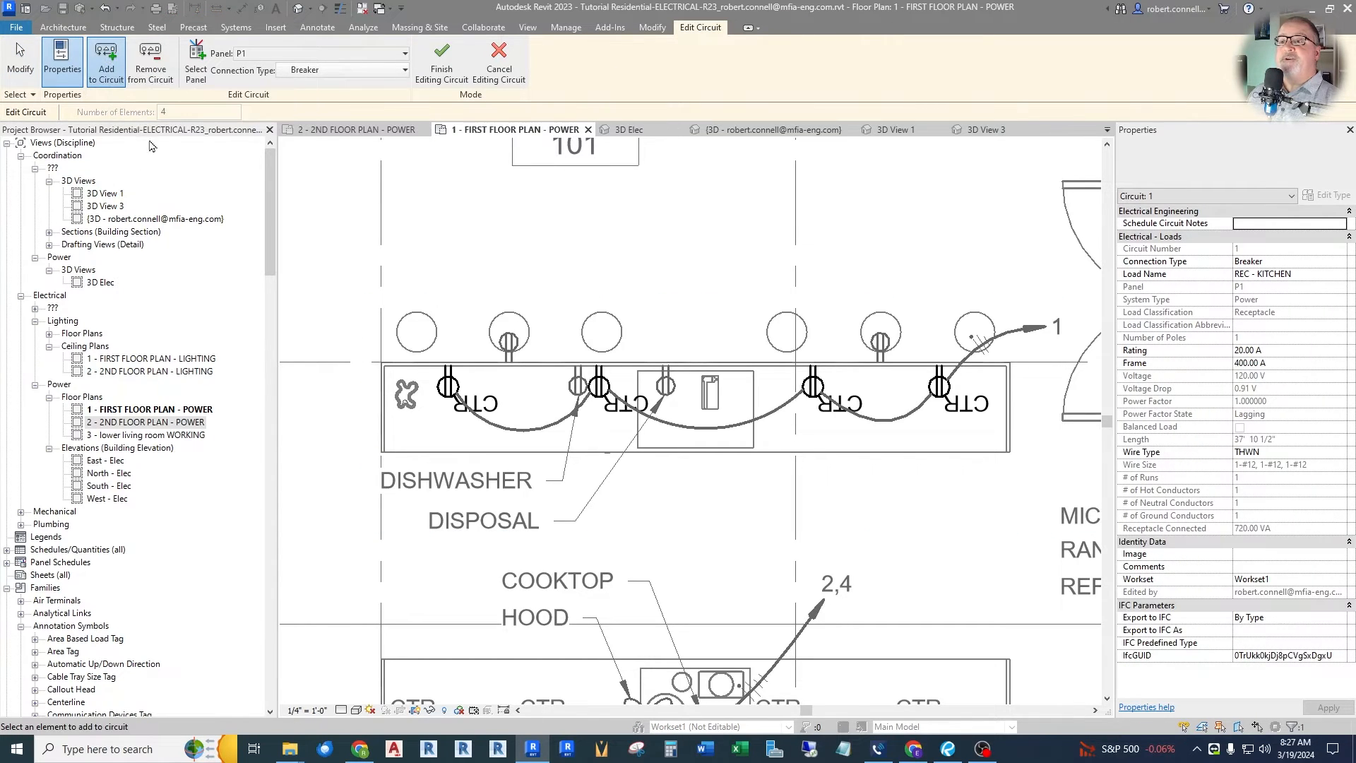
click(153, 59)
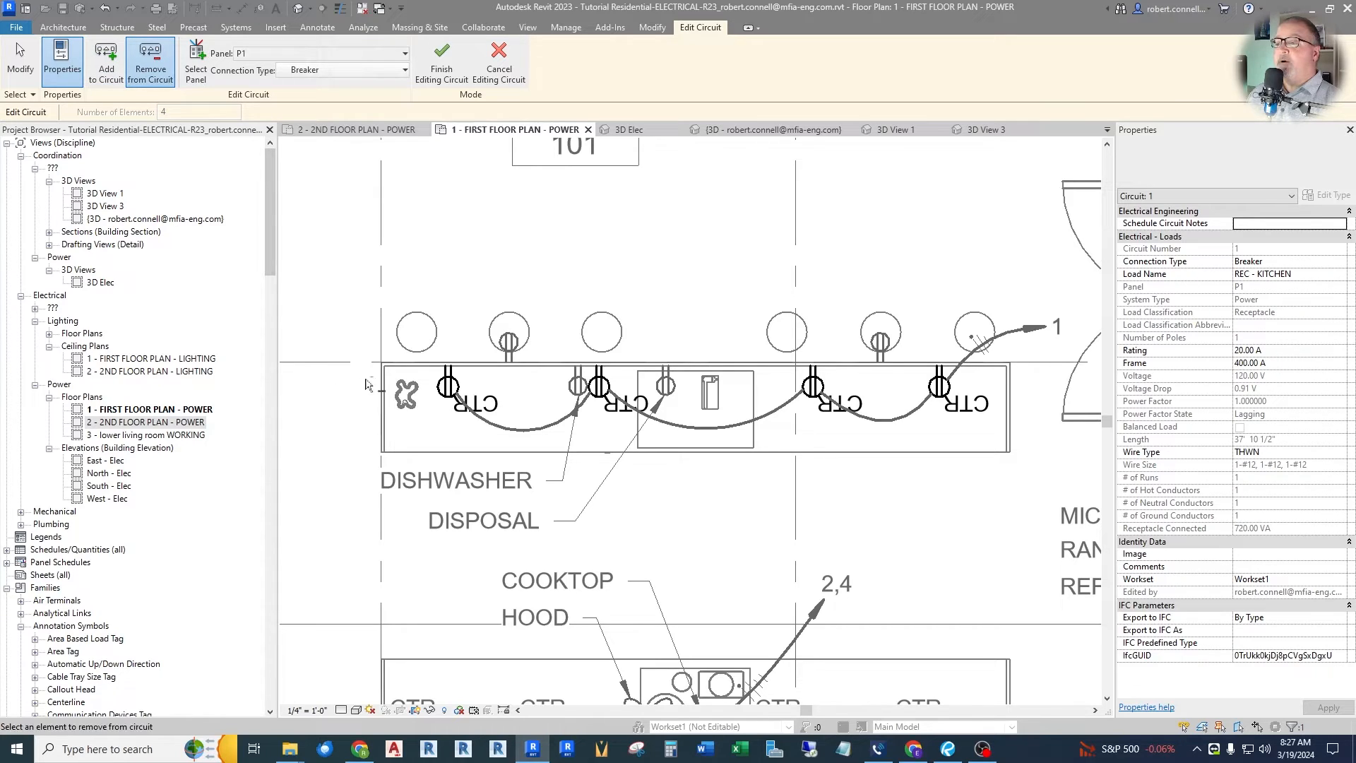
click(446, 386)
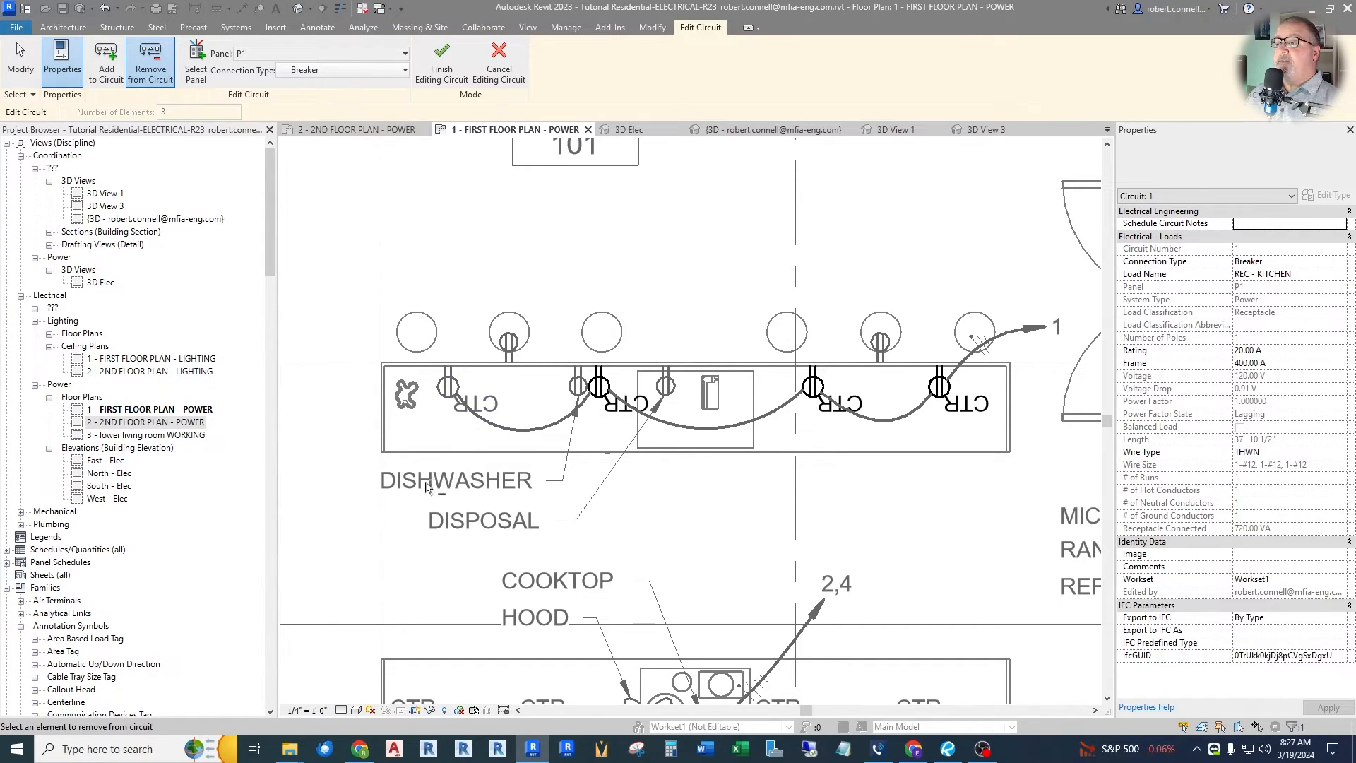
scroll(434, 431, up, 3)
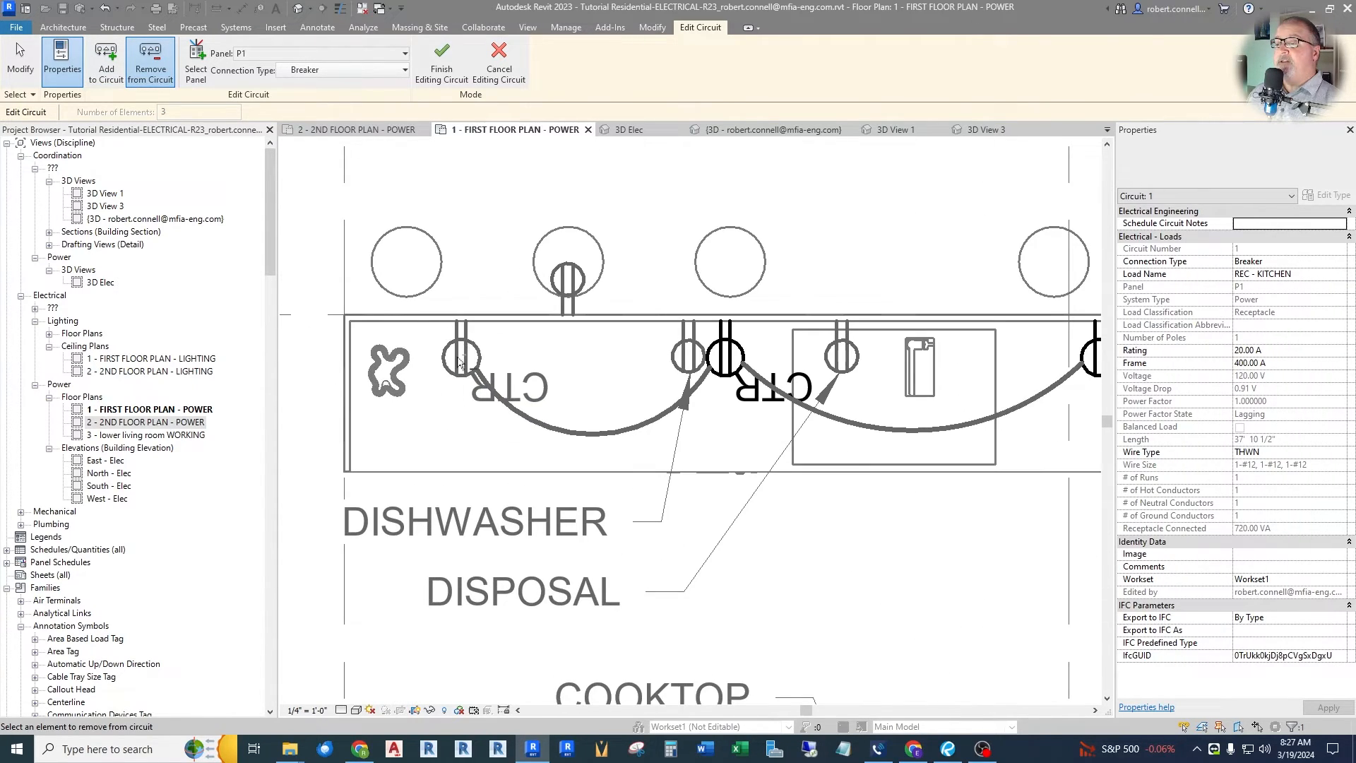
scroll(430, 363, down, 1)
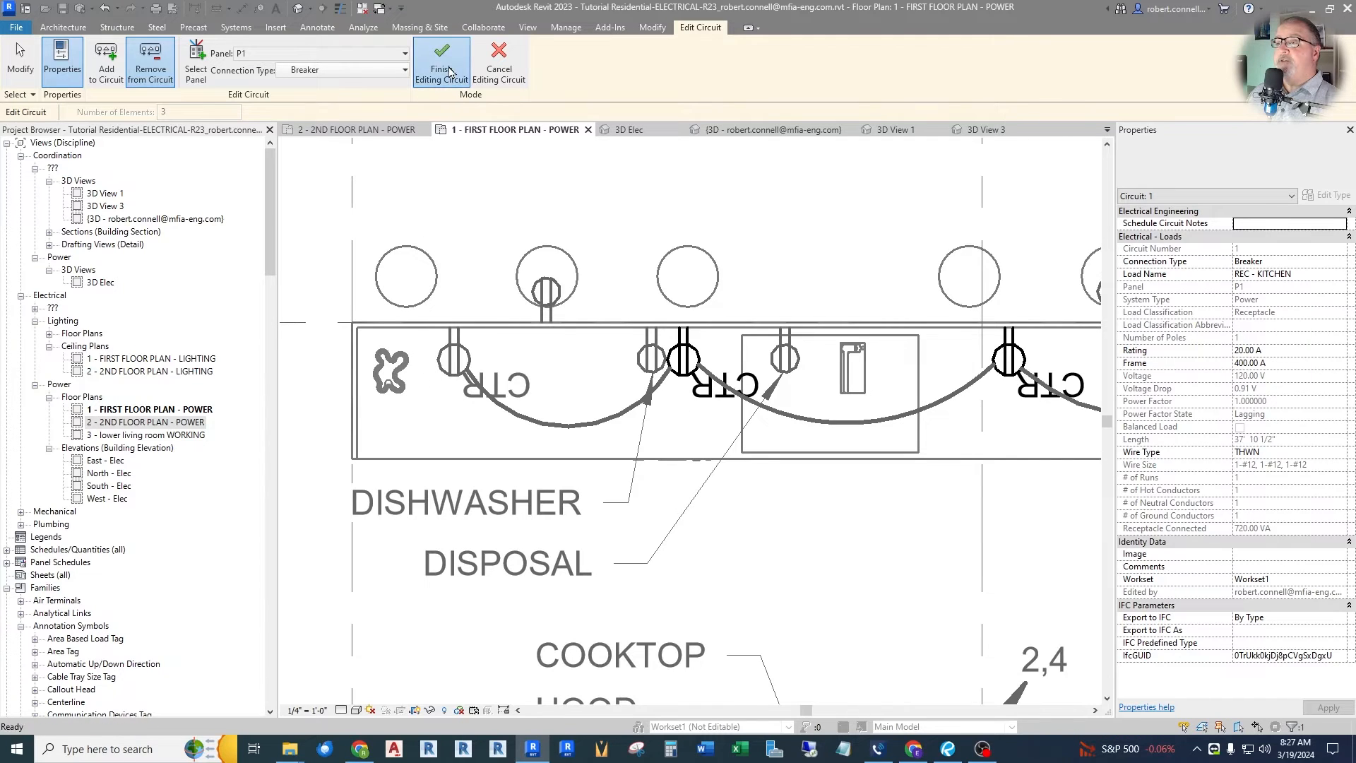
click(443, 65)
Delete the arc wire between the removed island receptacle and the next countertop receptacle beside the dishwasher outlet
scroll(493, 380, up, 2)
click(492, 421)
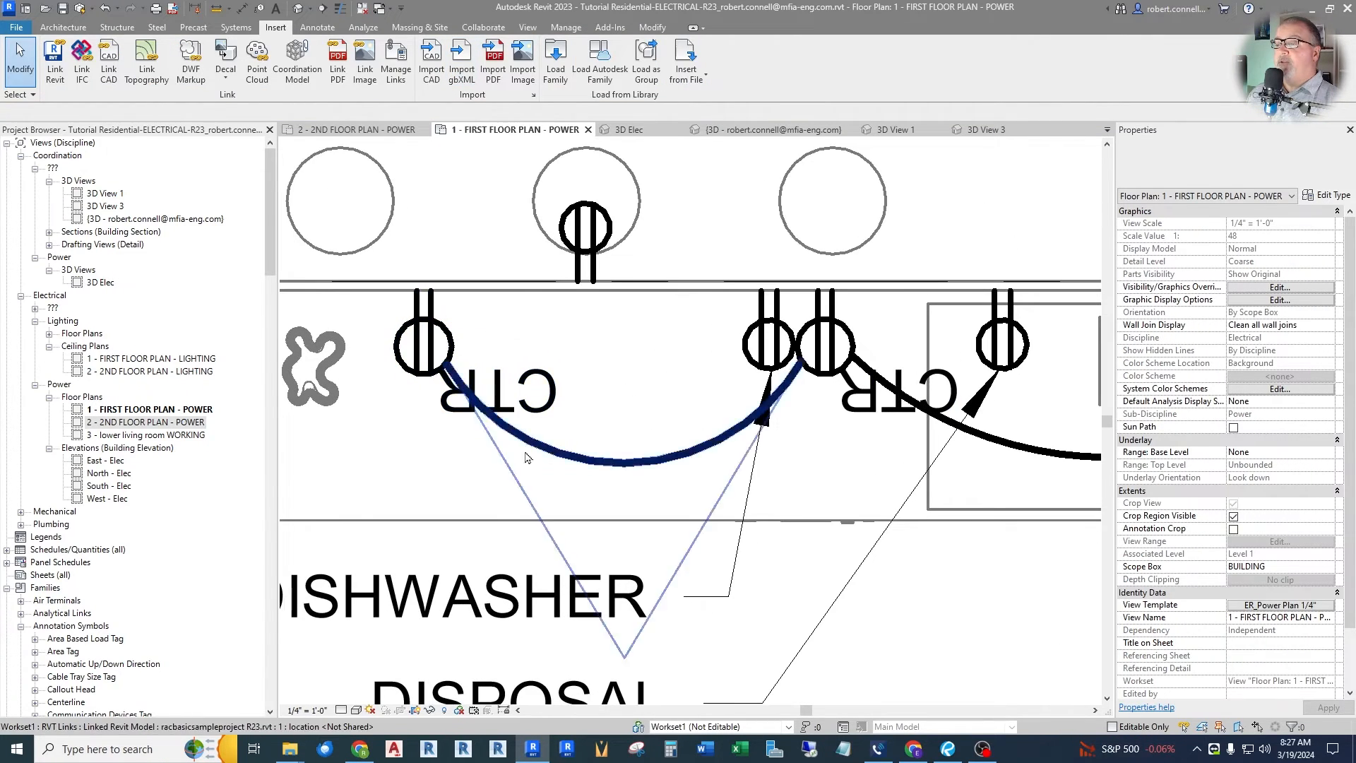
key(Escape)
scroll(473, 445, down, 2)
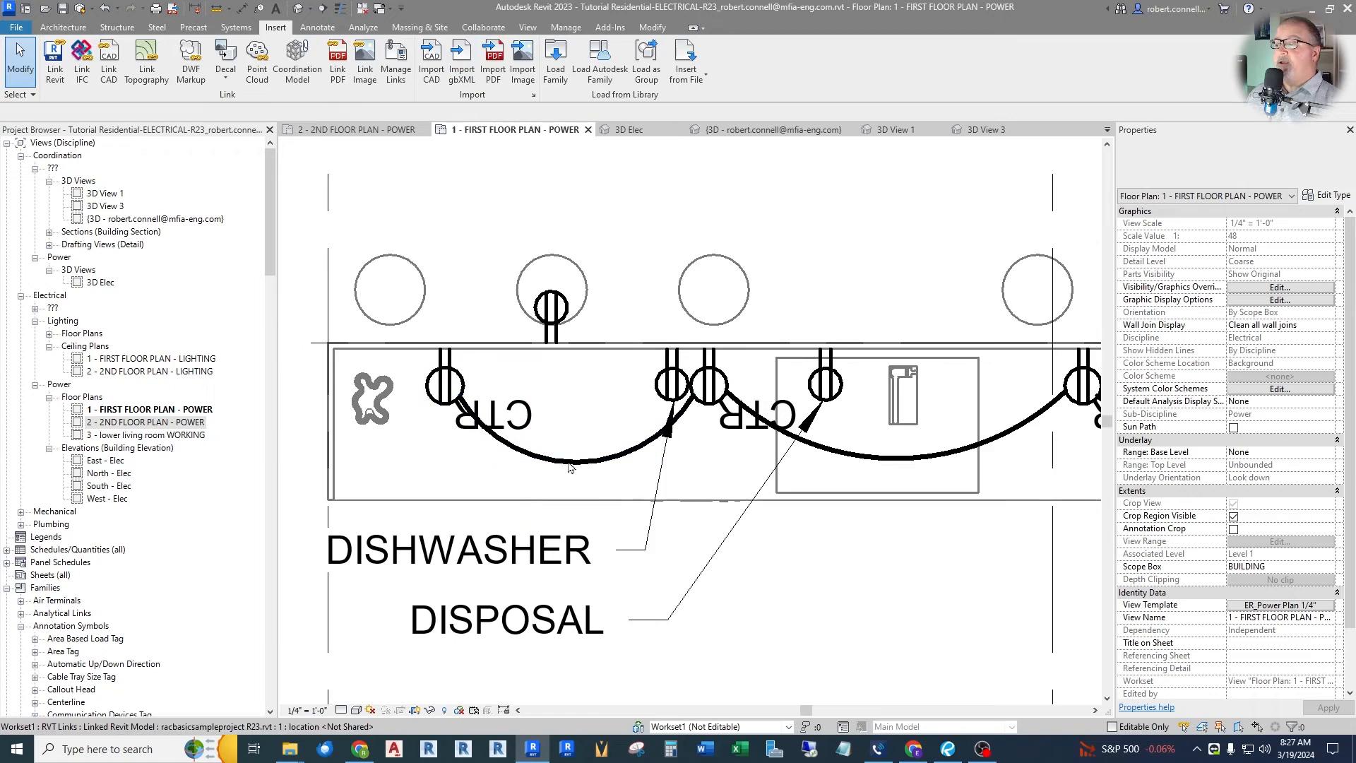
click(534, 461)
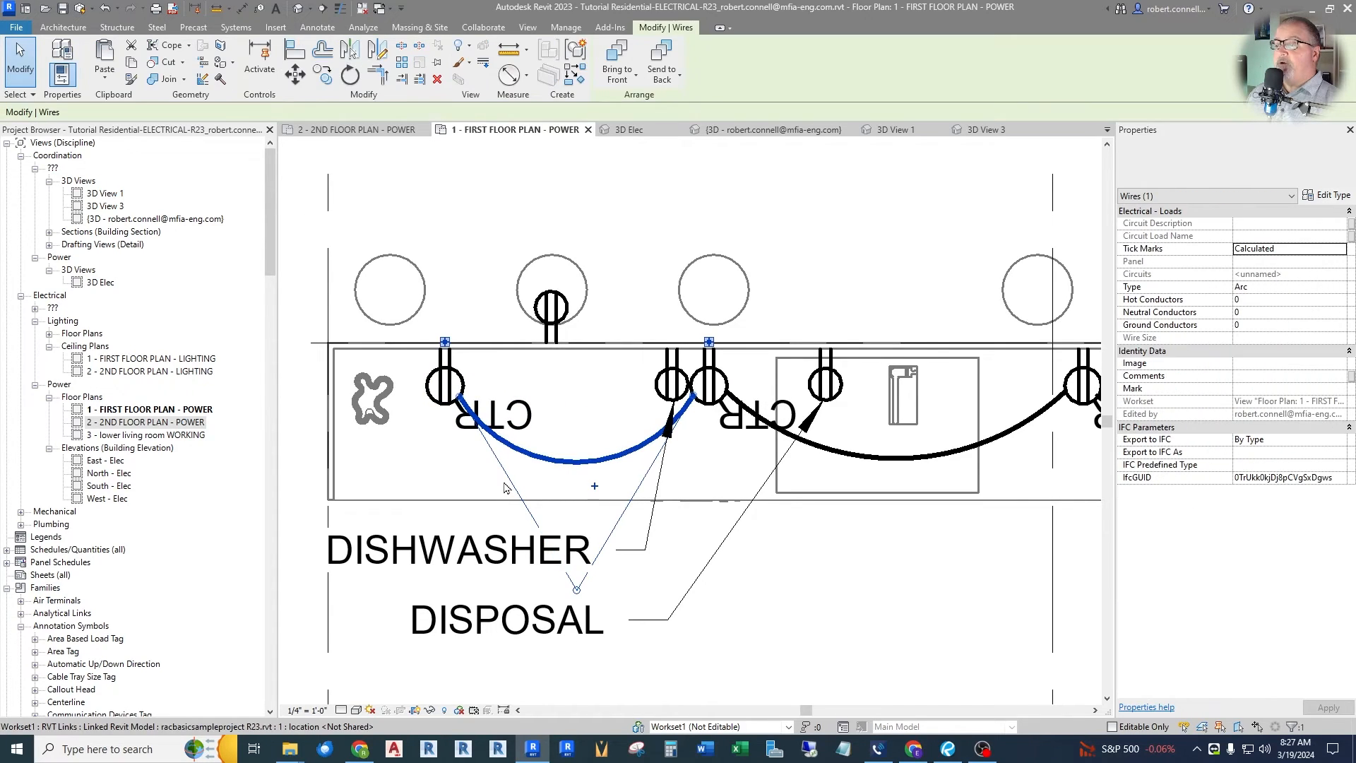
key(Delete)
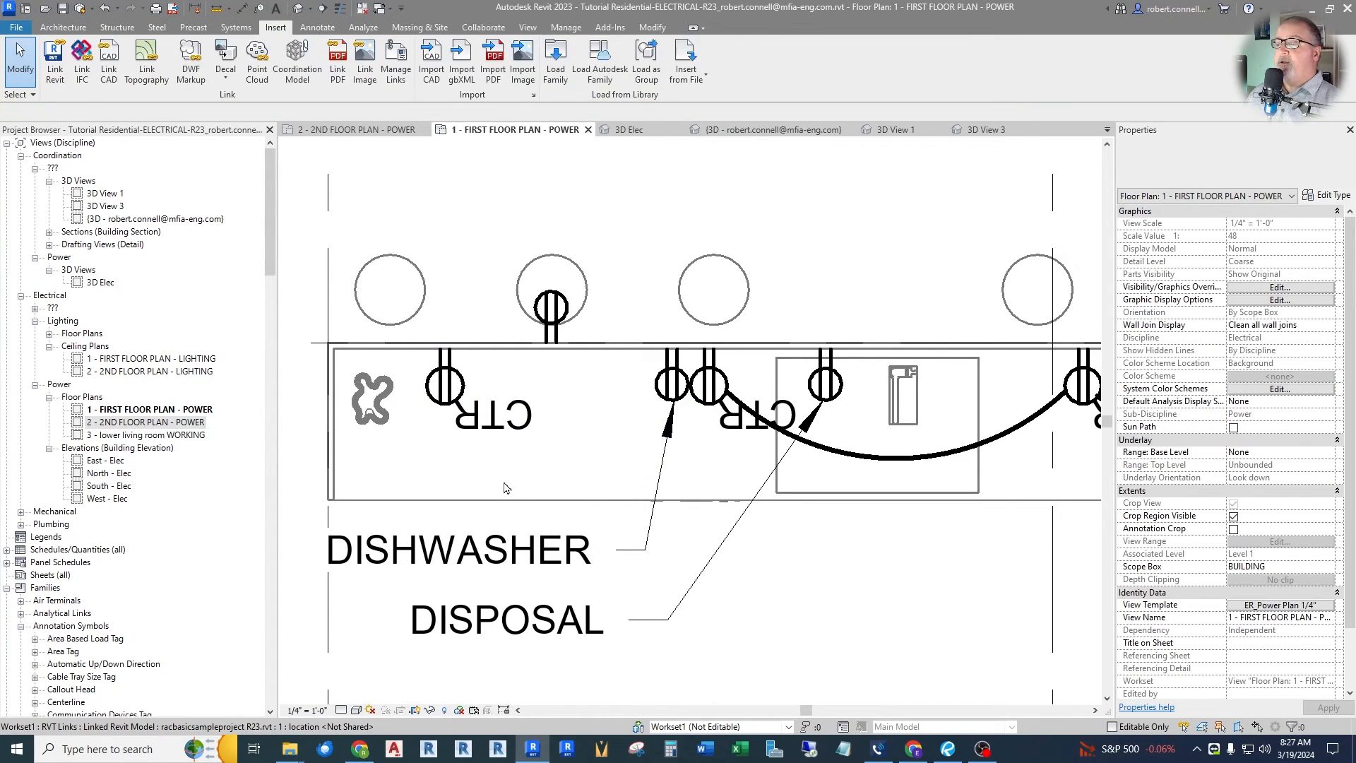
Check the electrical properties of the removed island receptacle, then clear the selection and look over the remaining circuit 1 wiring
click(443, 380)
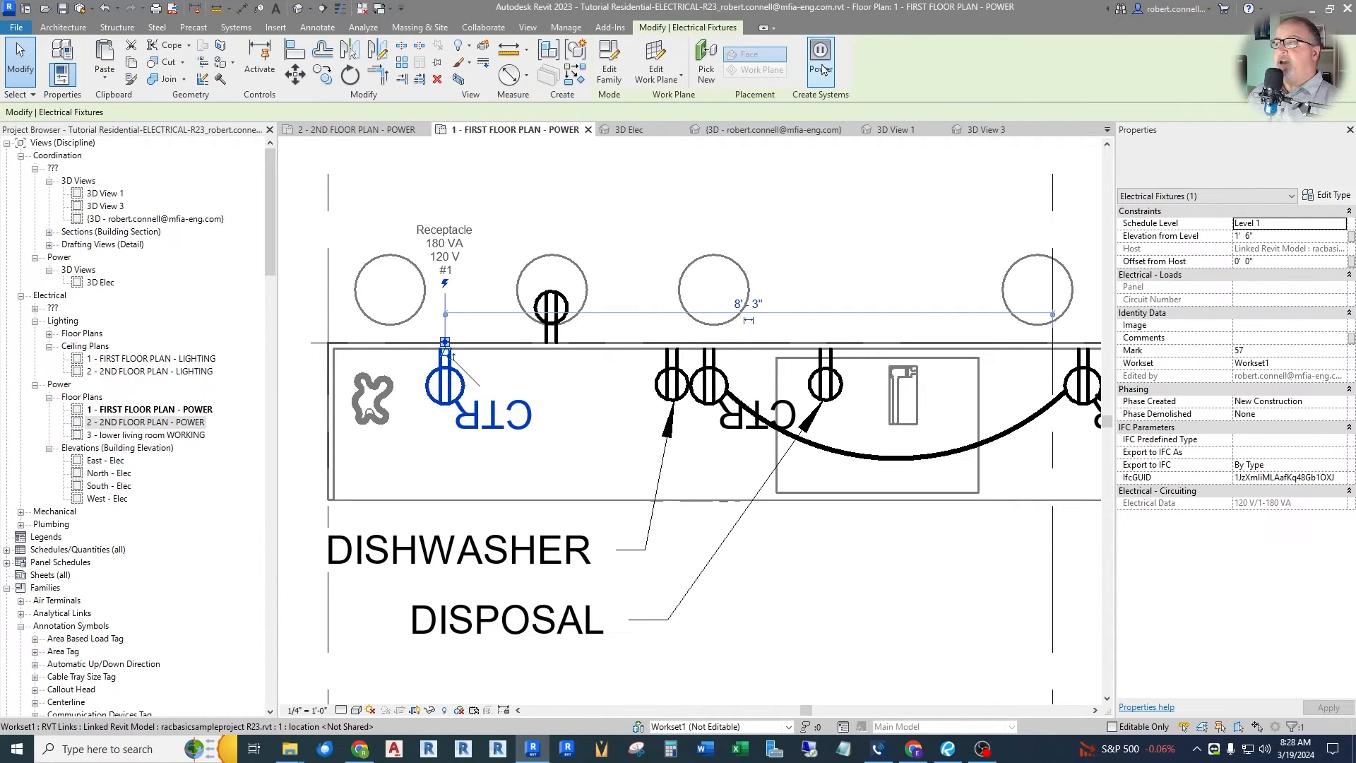
scroll(439, 360, down, 2)
key(Escape)
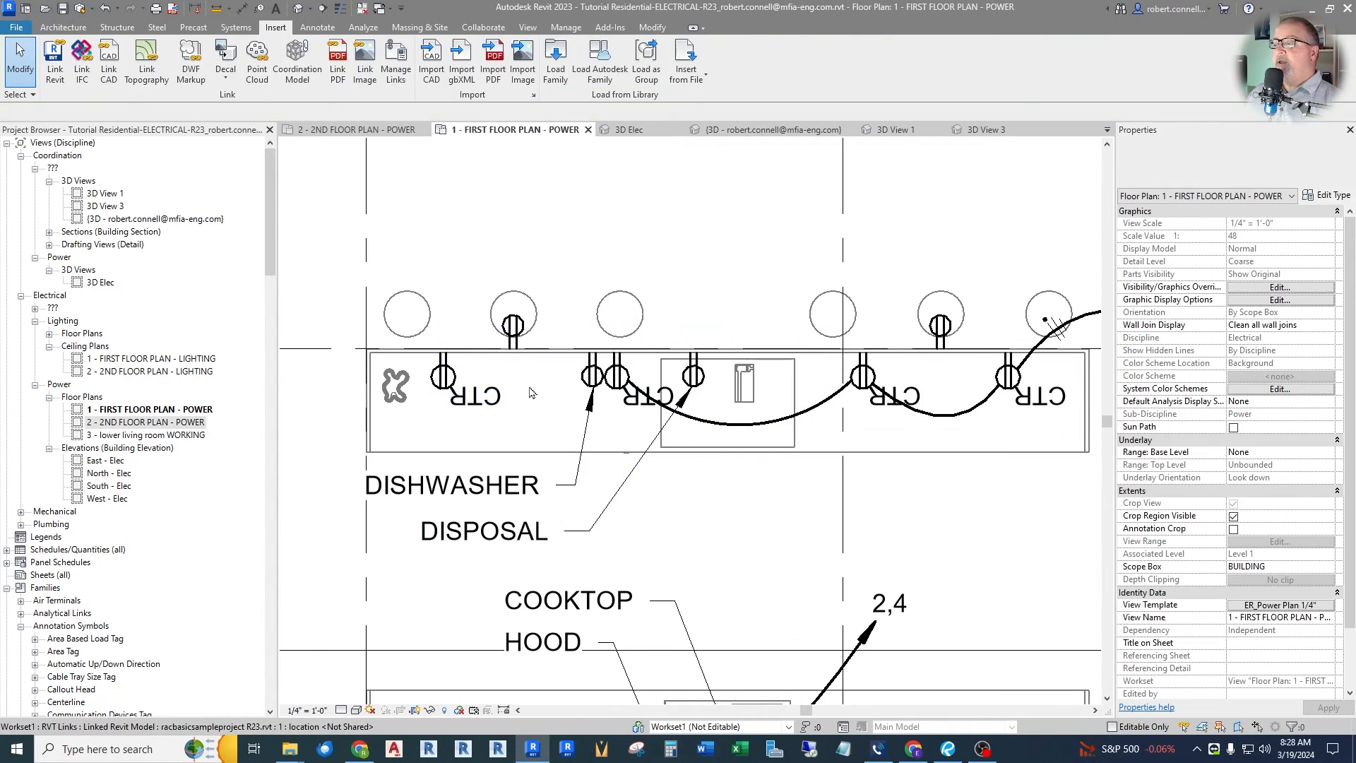
scroll(531, 393, down, 3)
scroll(799, 247, up, 3)
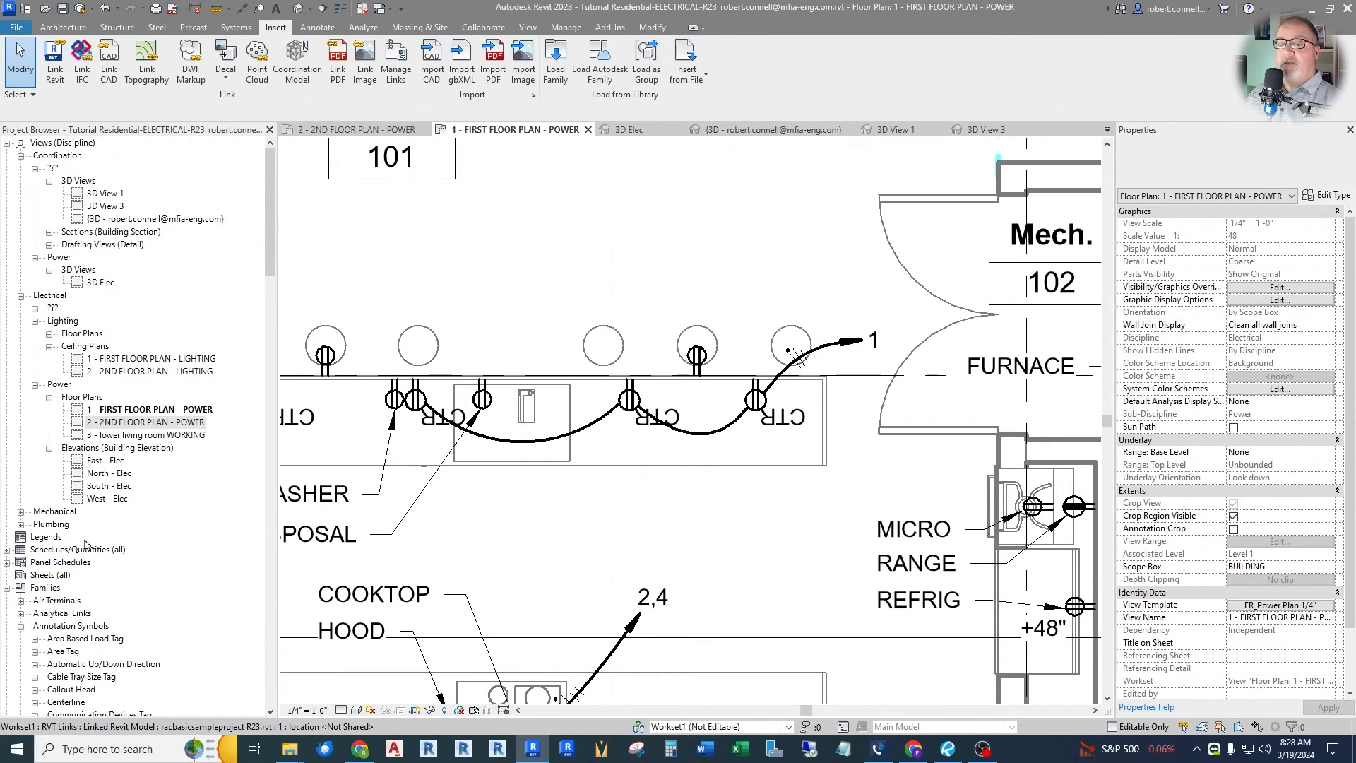
Open the P1 panel schedule to check the REC - KITCHEN circuit load, then return to the first floor power plan
click(6, 563)
double_click(49, 575)
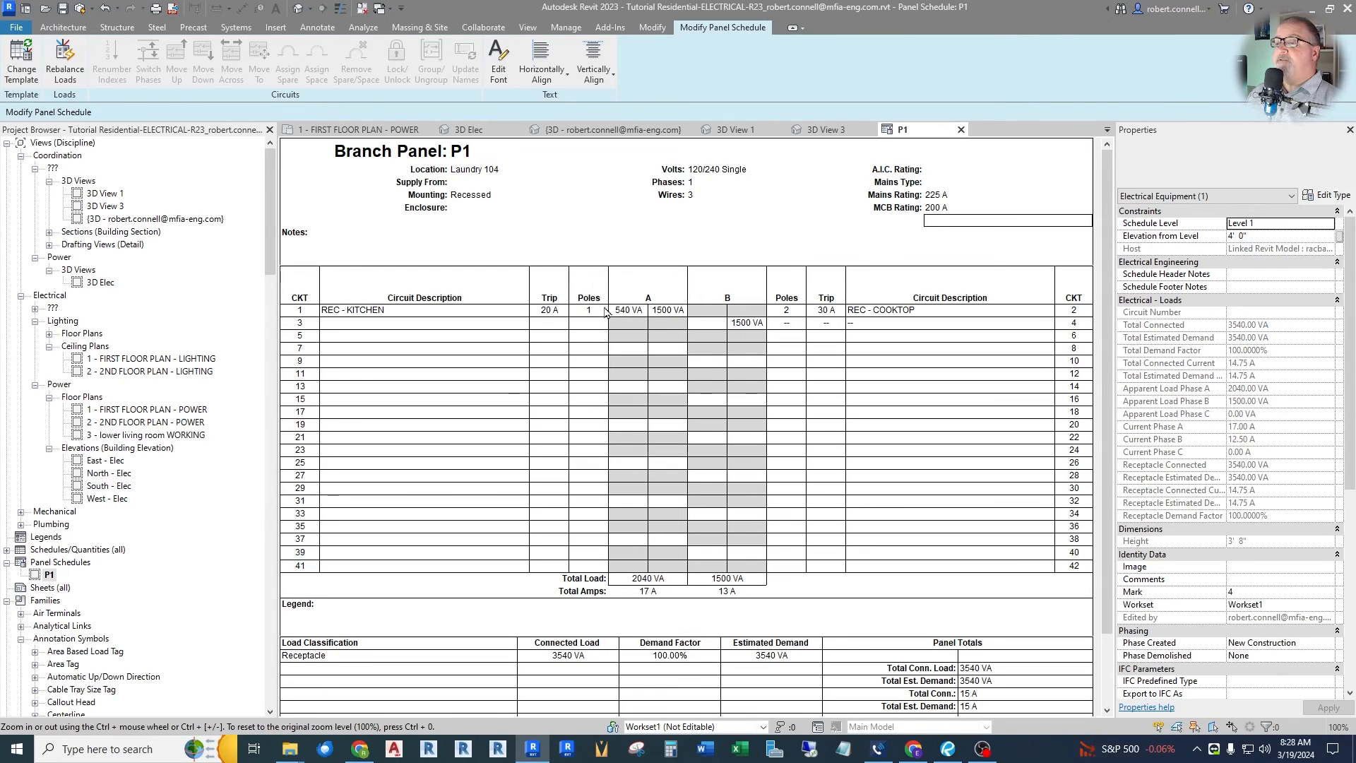
key(ctrl+Tab)
key(Escape)
scroll(664, 392, up, 3)
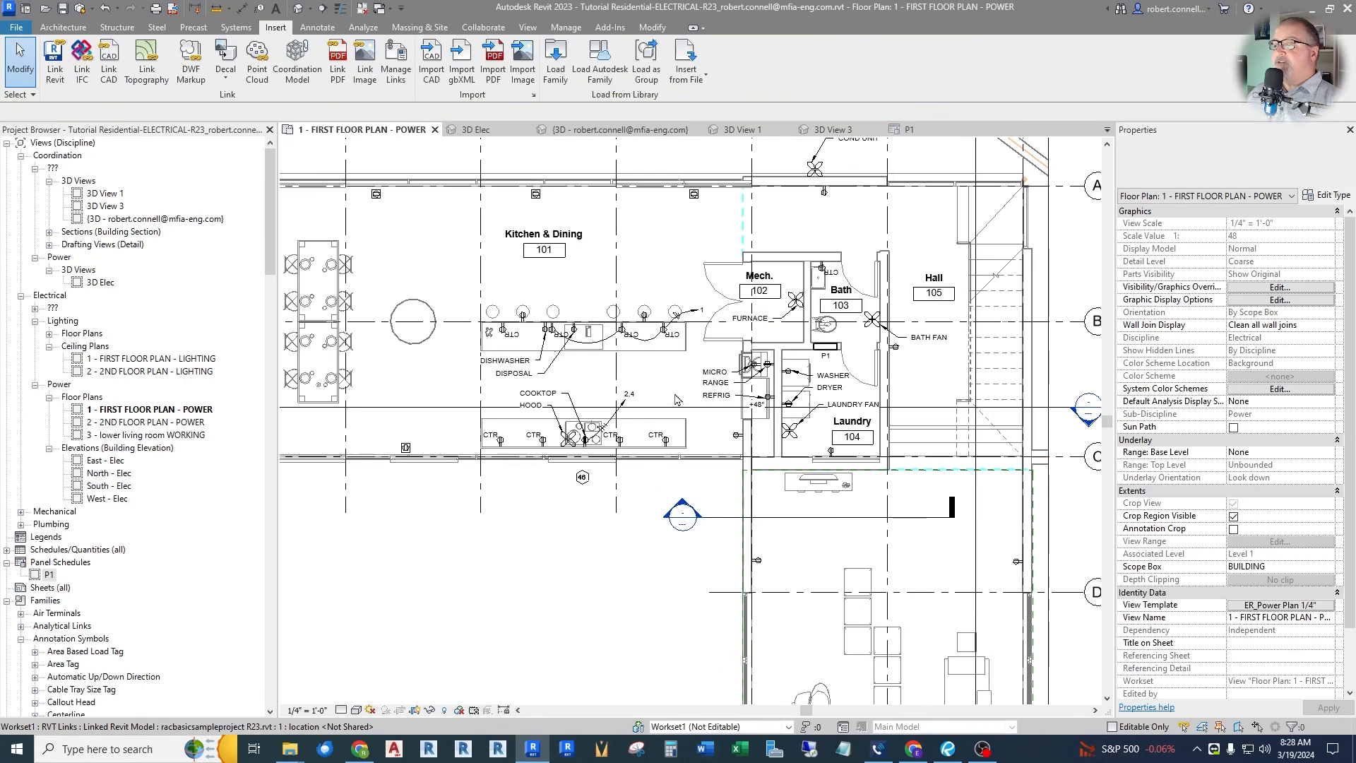
scroll(664, 392, down, 2)
scroll(662, 391, down, 1)
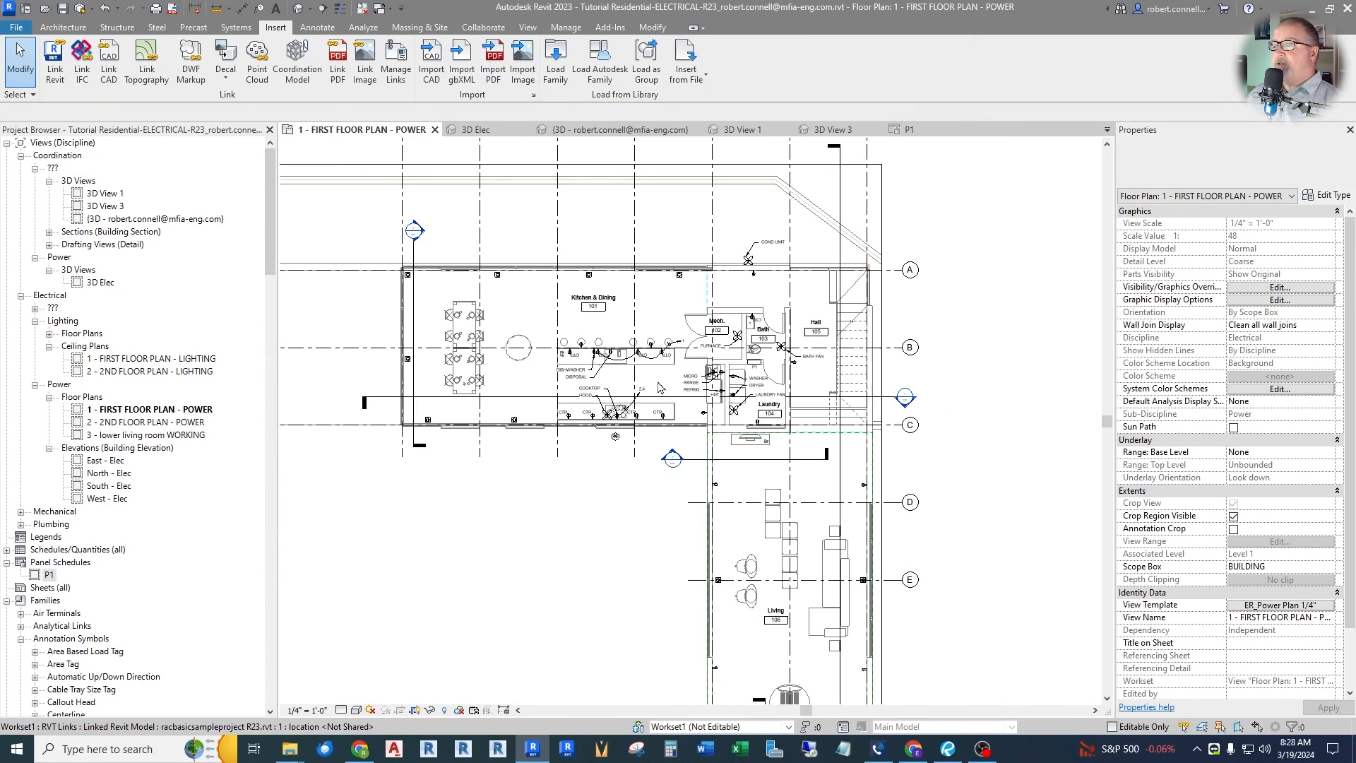